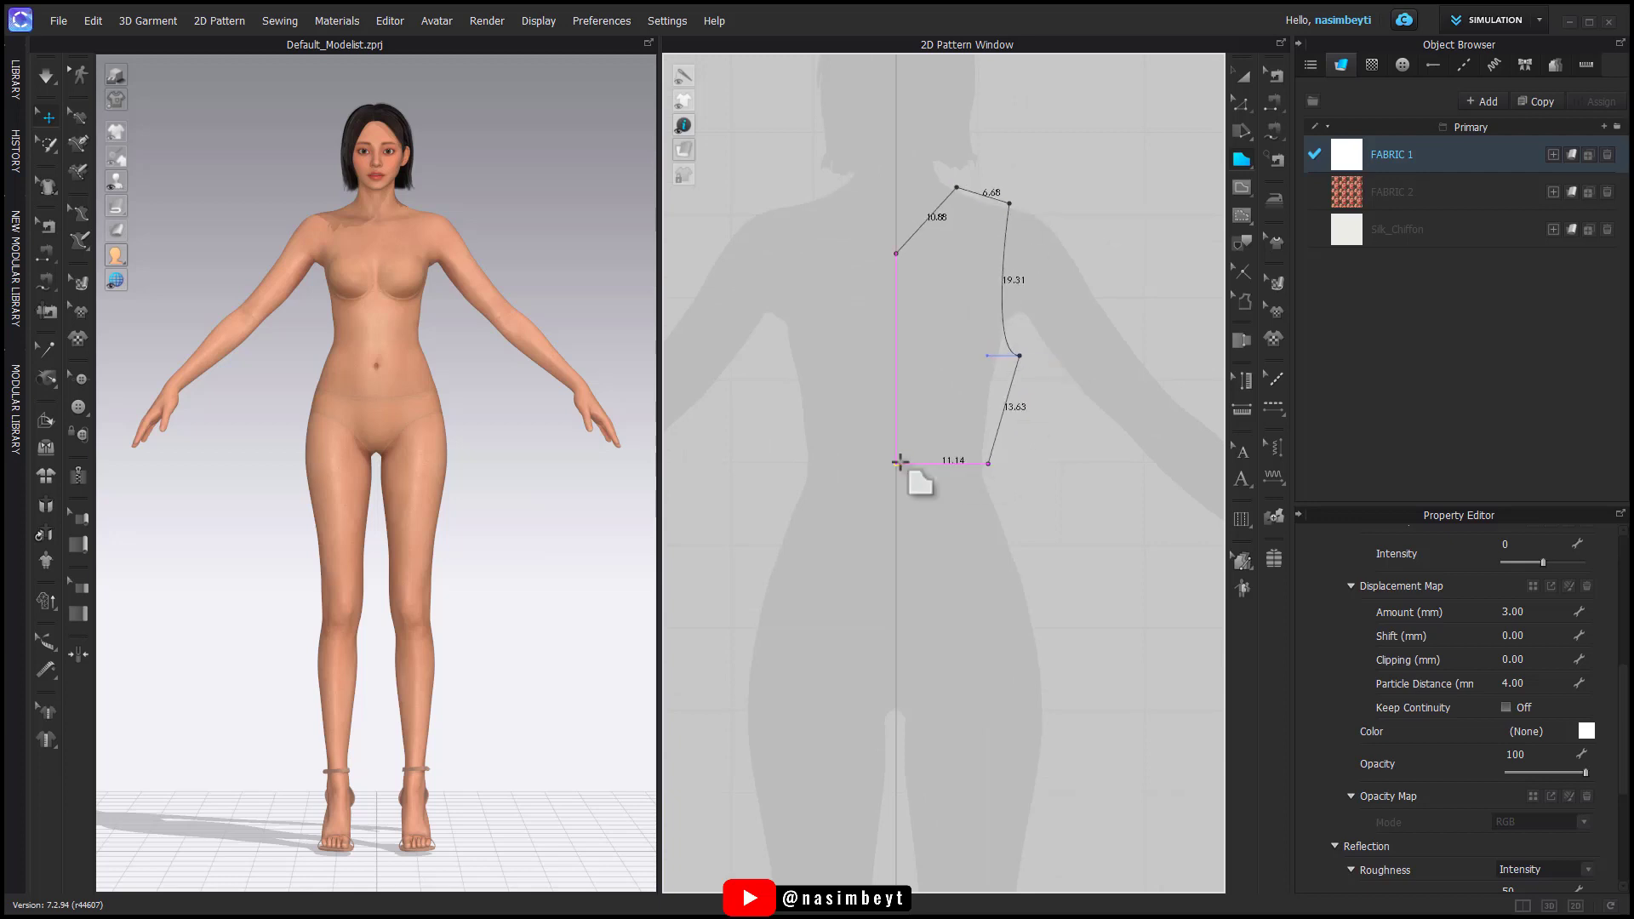
Step: Close the half-bodice outline at centre front and draw a half-skirt pattern below it, about 11 cm wide at the waist with a 28 cm lower side
click(896, 254)
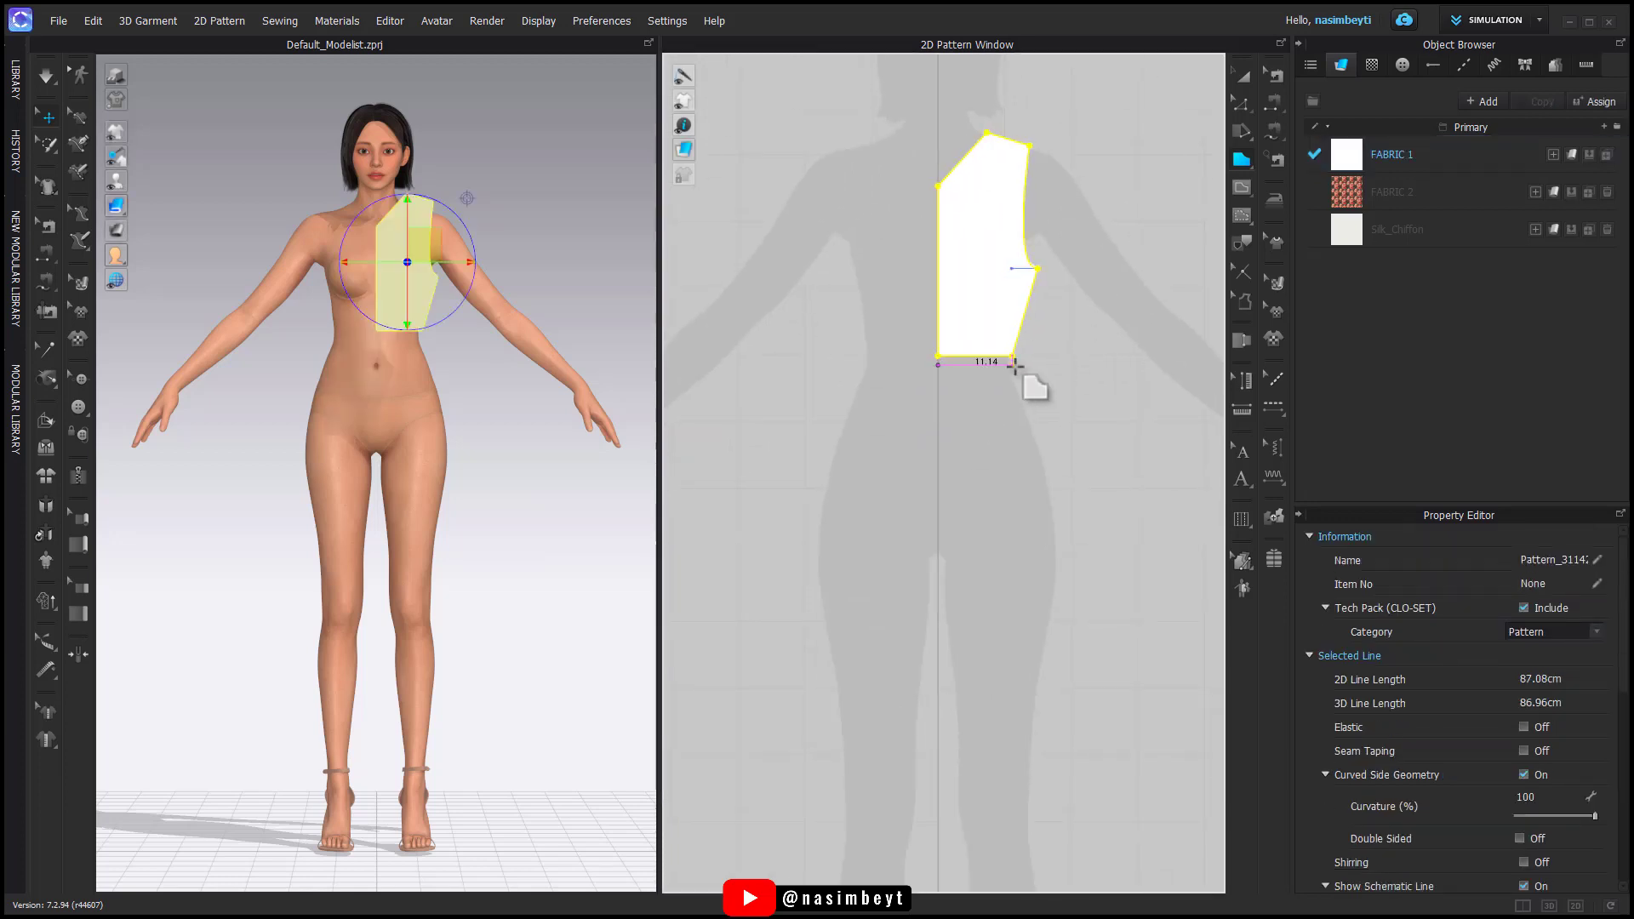
middle_drag(1064, 532, 1081, 471)
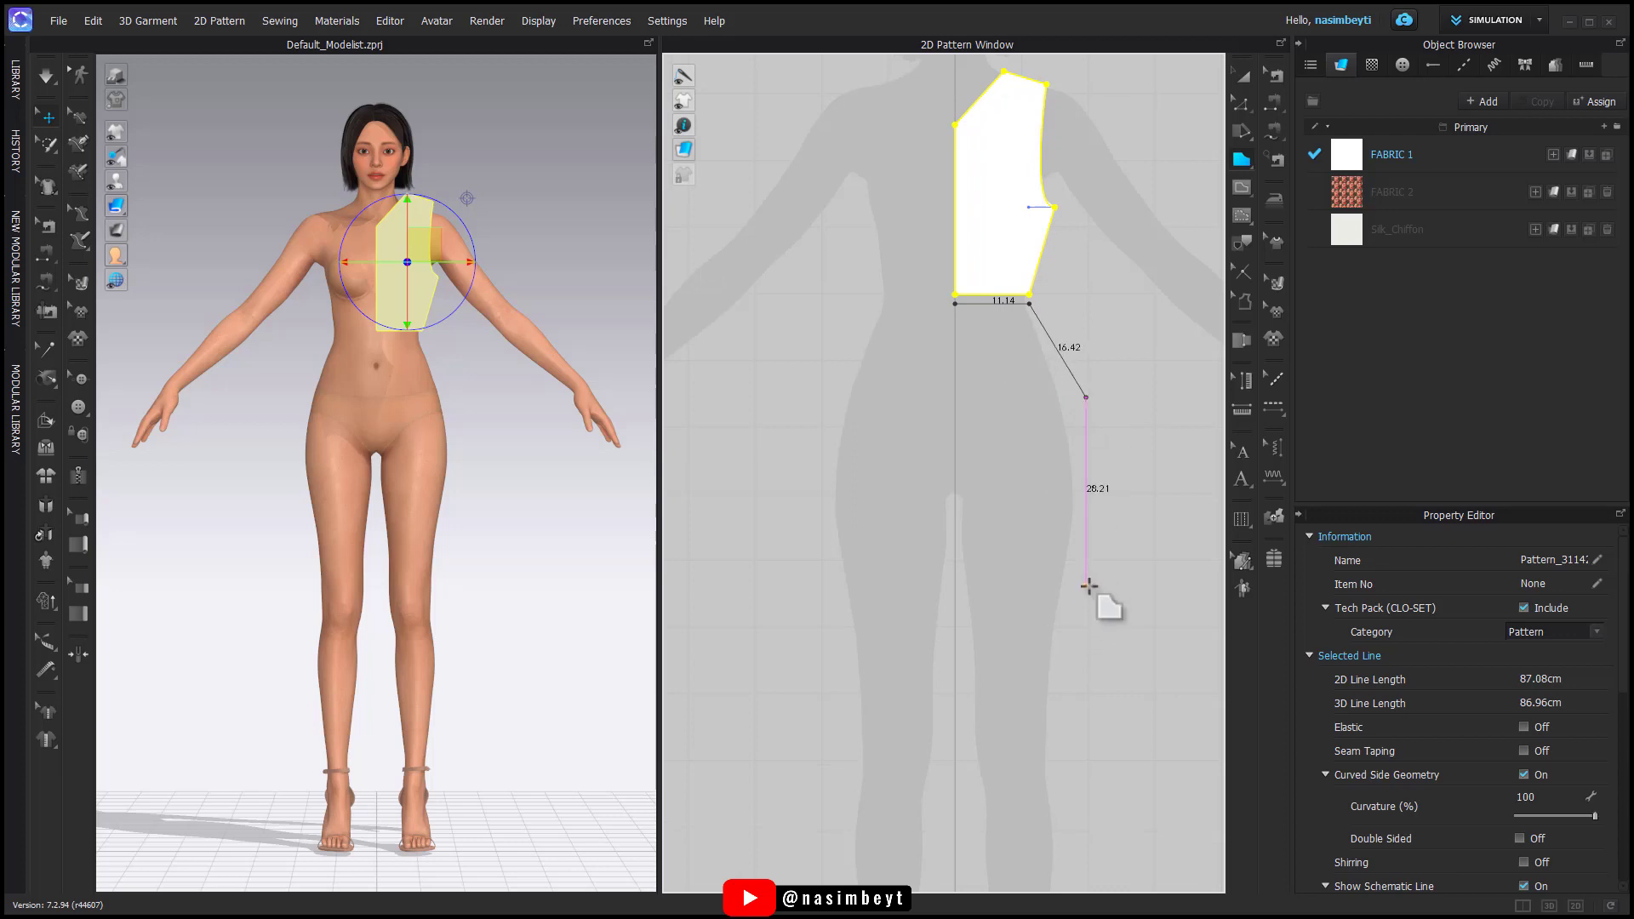
double_click(956, 588)
Step: Unfold the half-skirt and half-bodice symmetrically along their centre-front lines and curve the skirt's side edges at the hip
click(1242, 102)
right_click(956, 407)
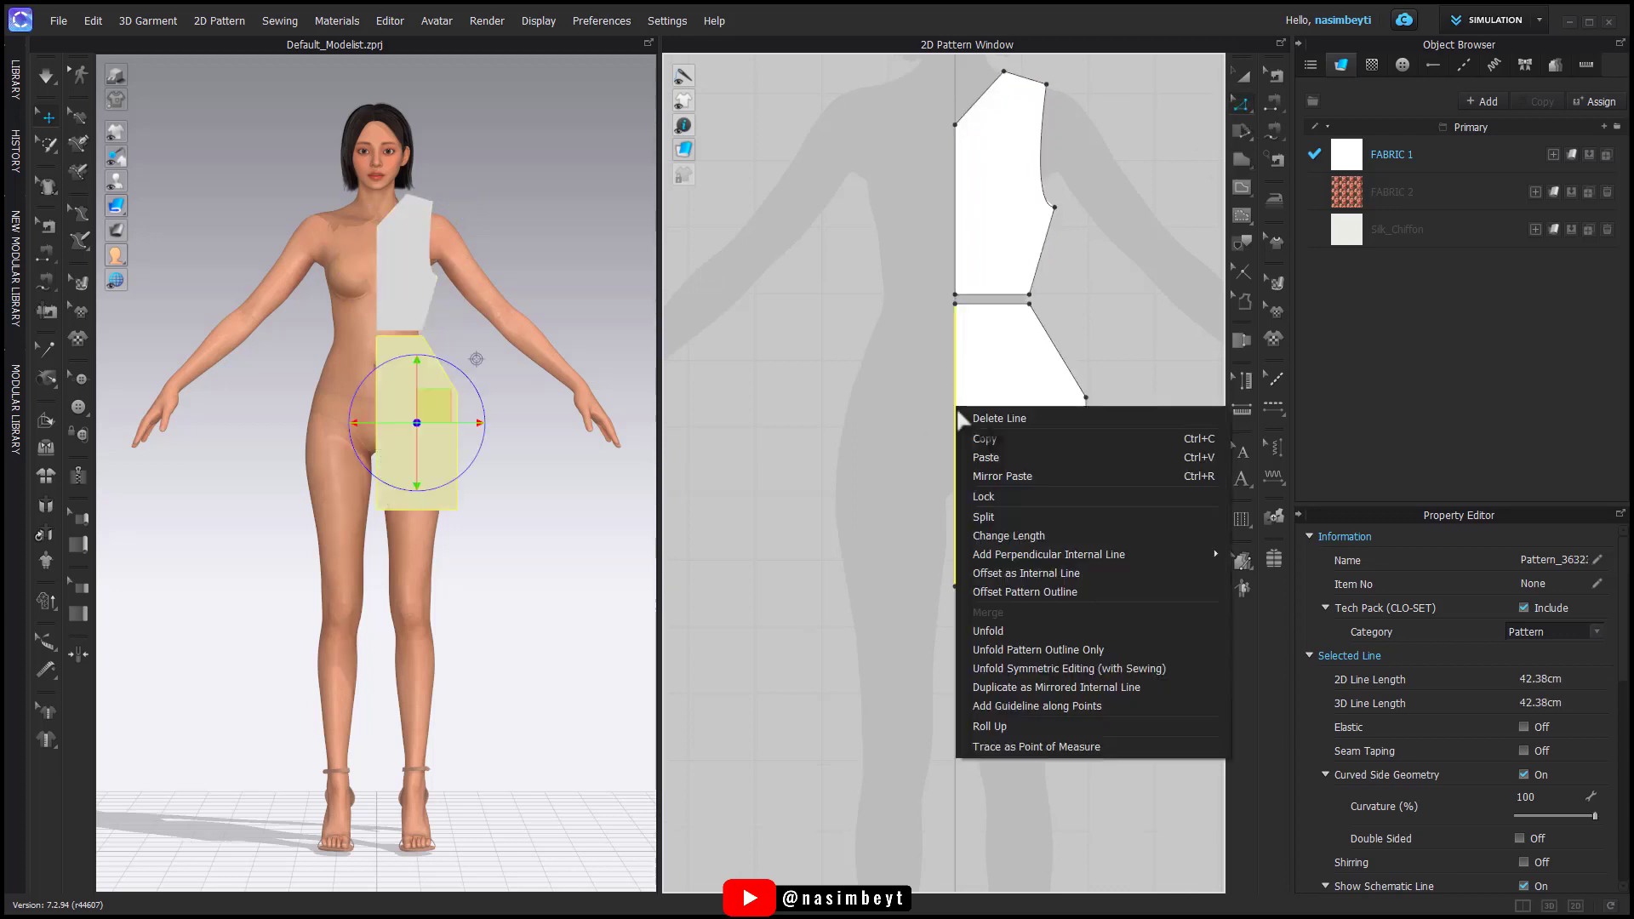
click(1049, 652)
right_click(957, 242)
click(1038, 481)
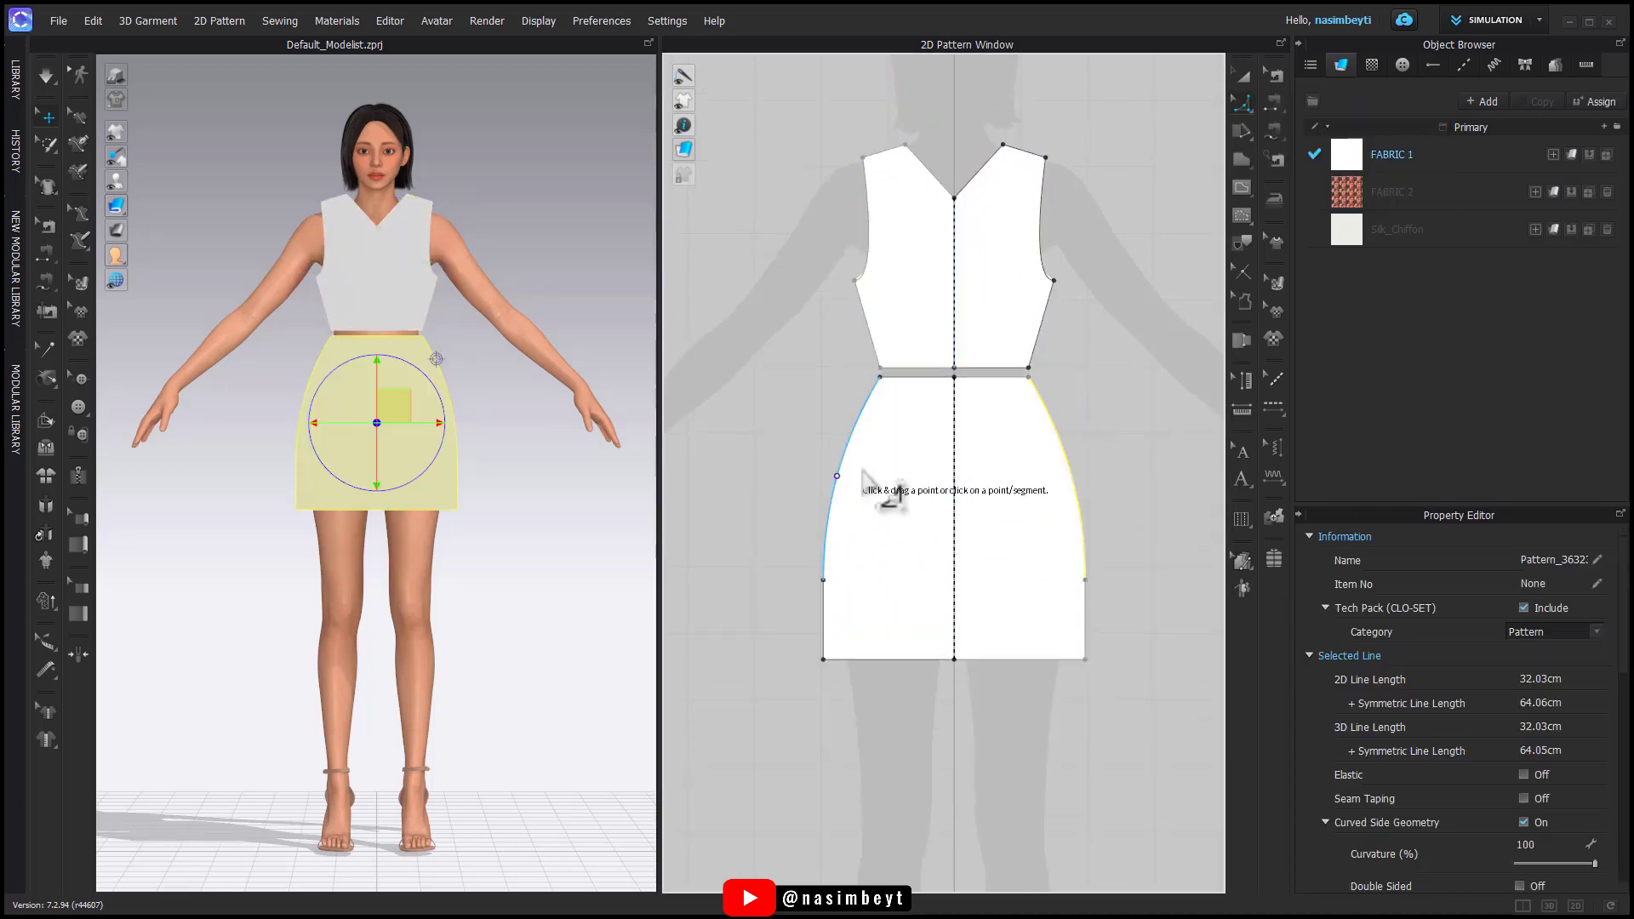
click(1008, 369)
Step: Mirror-paste a copy of the complete front bodice and skirt beside the originals as the back pieces
click(1242, 76)
scroll(945, 511, down, 2)
key(ctrl+a)
key(ctrl+c)
key(ctrl+r)
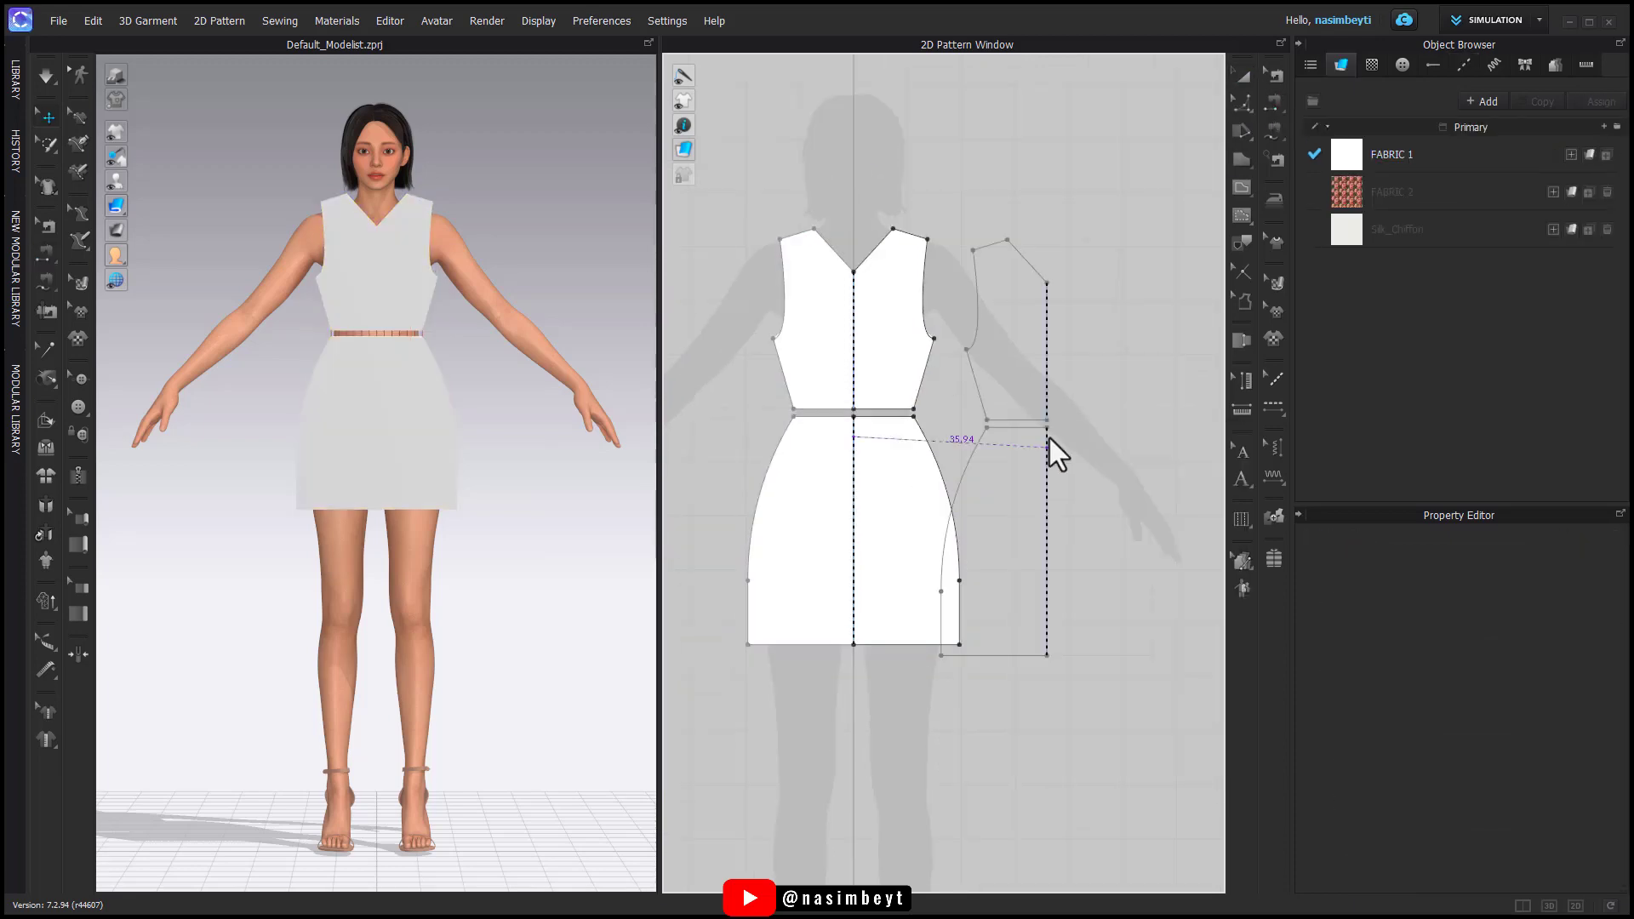
click(1120, 437)
Step: Arrange the front bodice and skirt in front of the avatar, with the back pieces behind it
right_drag(468, 477, 386, 451)
right_drag(472, 370, 613, 493)
click(484, 448)
right_drag(509, 484, 596, 477)
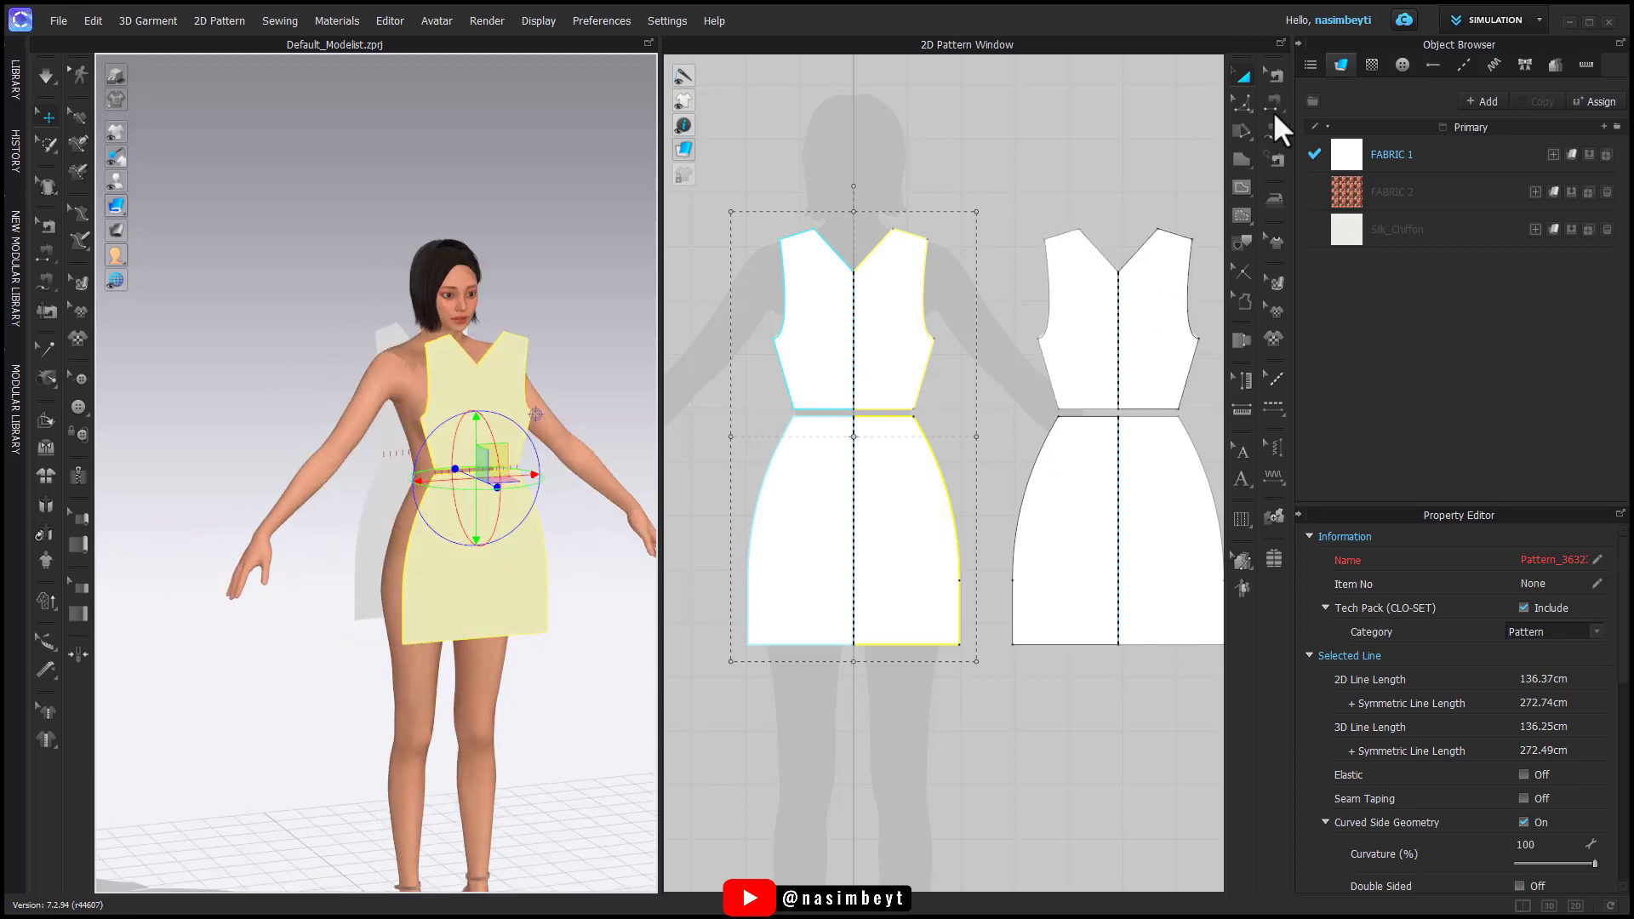
Step: Sew the bodice and skirt pieces together at the waist and join front to back along the side seams
key(b)
click(987, 404)
click(1013, 645)
middle_drag(956, 526, 893, 499)
key(space)
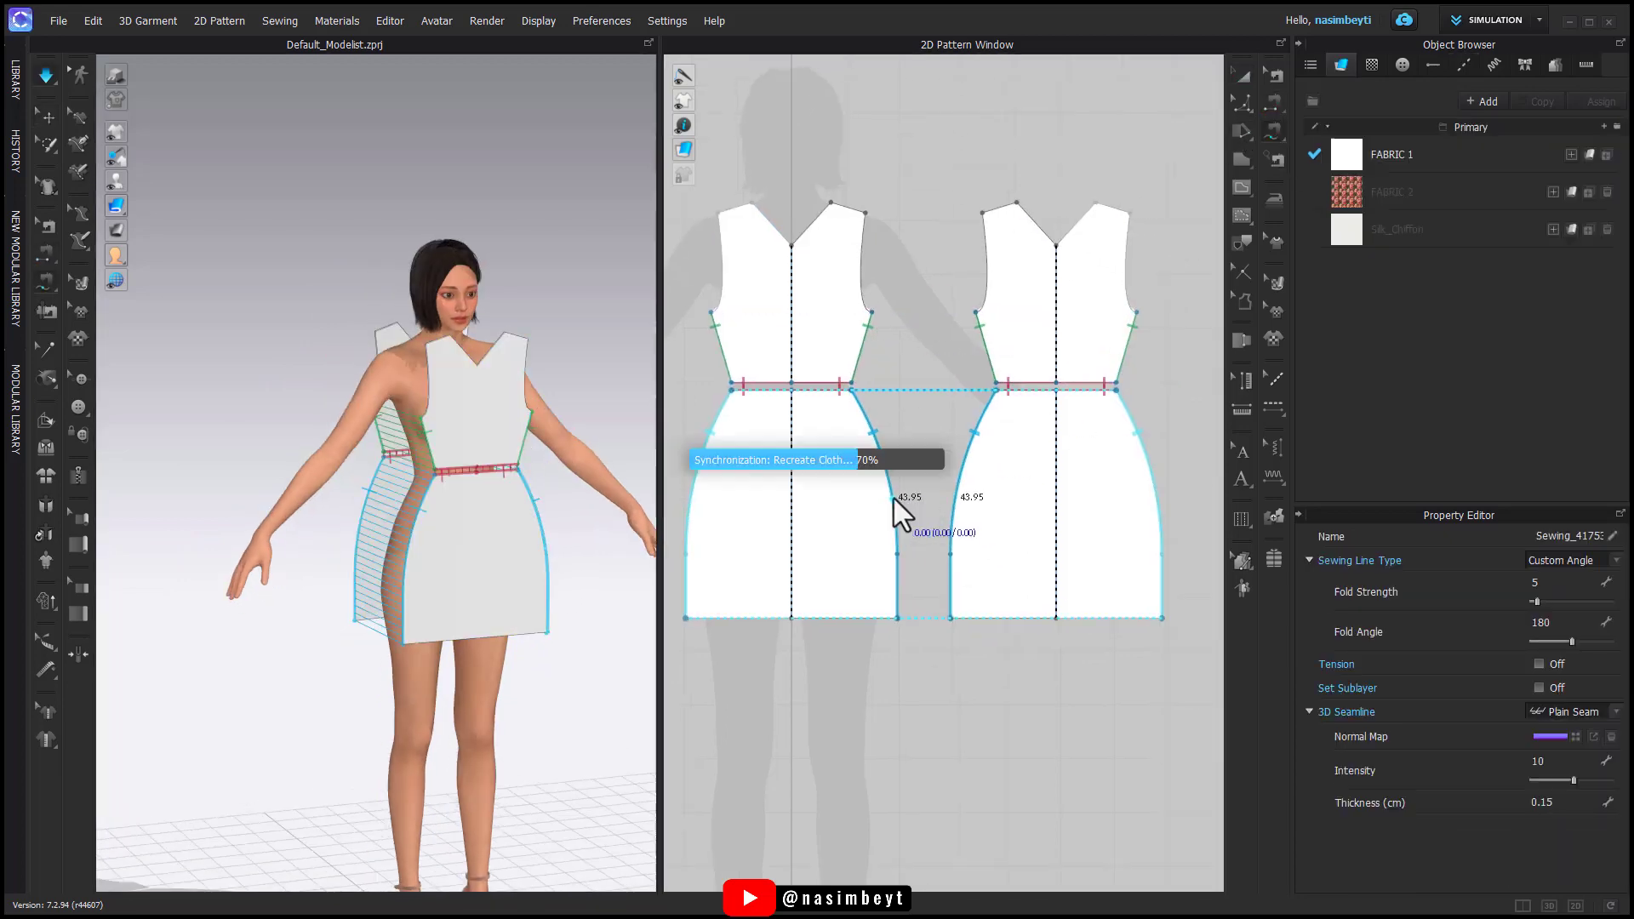
key(ctrl+z)
Step: Sew the front bodice's shoulder edge to the matching shoulder edge of the back bodice
click(831, 203)
click(865, 213)
click(1016, 203)
click(983, 213)
Step: Select the back bodice and skirt and simulate the sewn dress so it drapes on the avatar
key(q)
click(1341, 66)
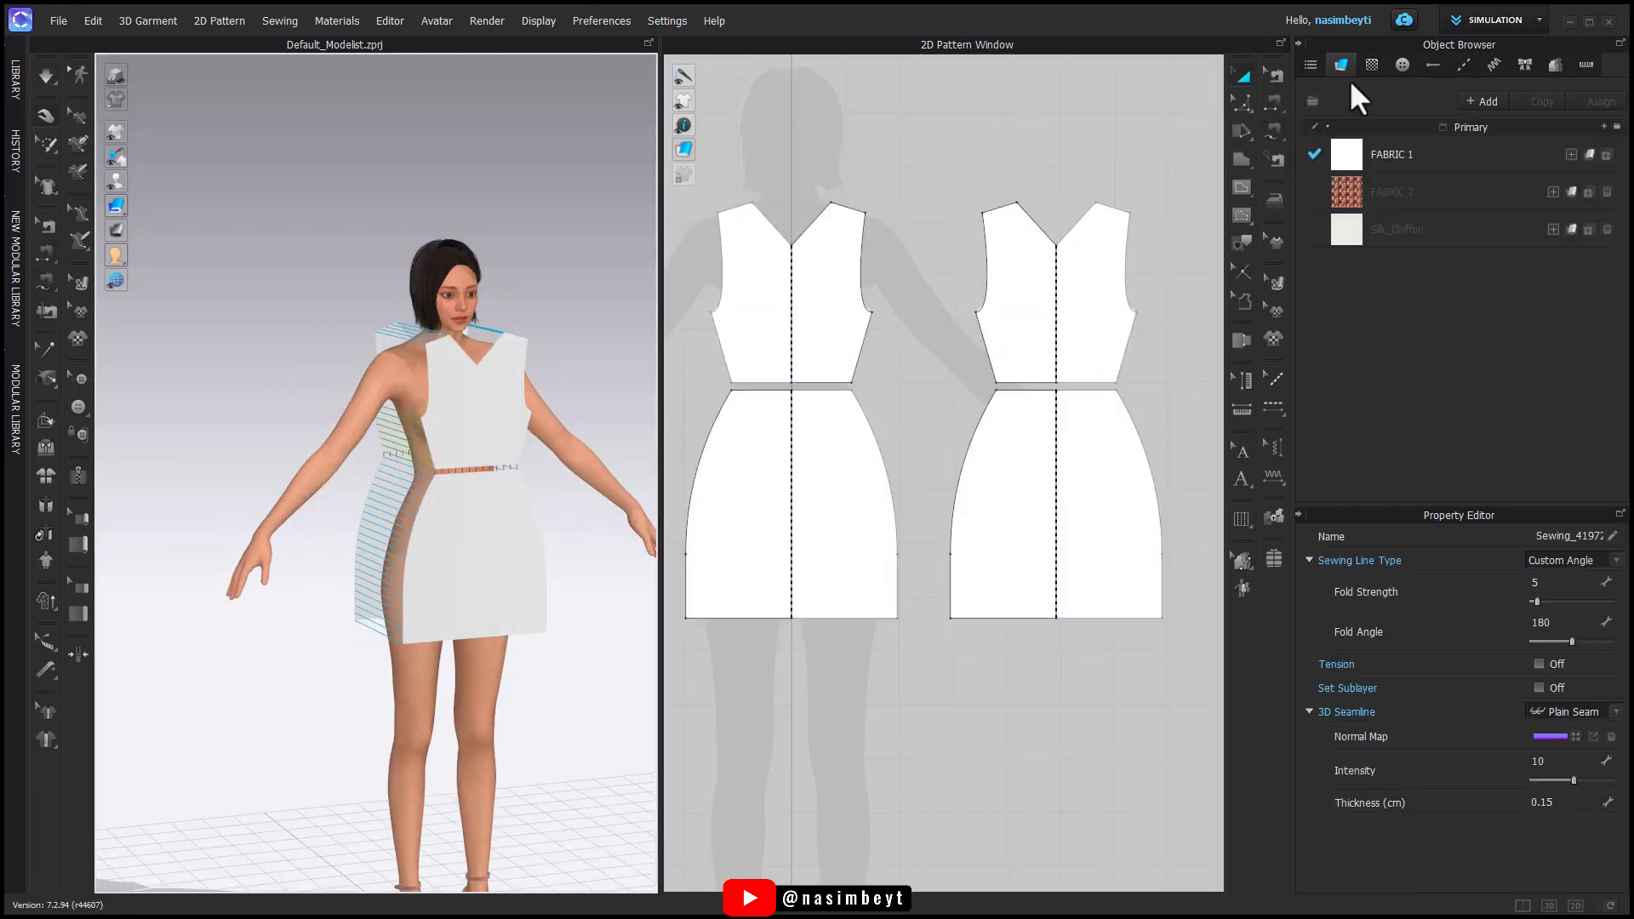
click(1092, 319)
shift+click(1098, 485)
key(space)
right_drag(493, 426, 492, 406)
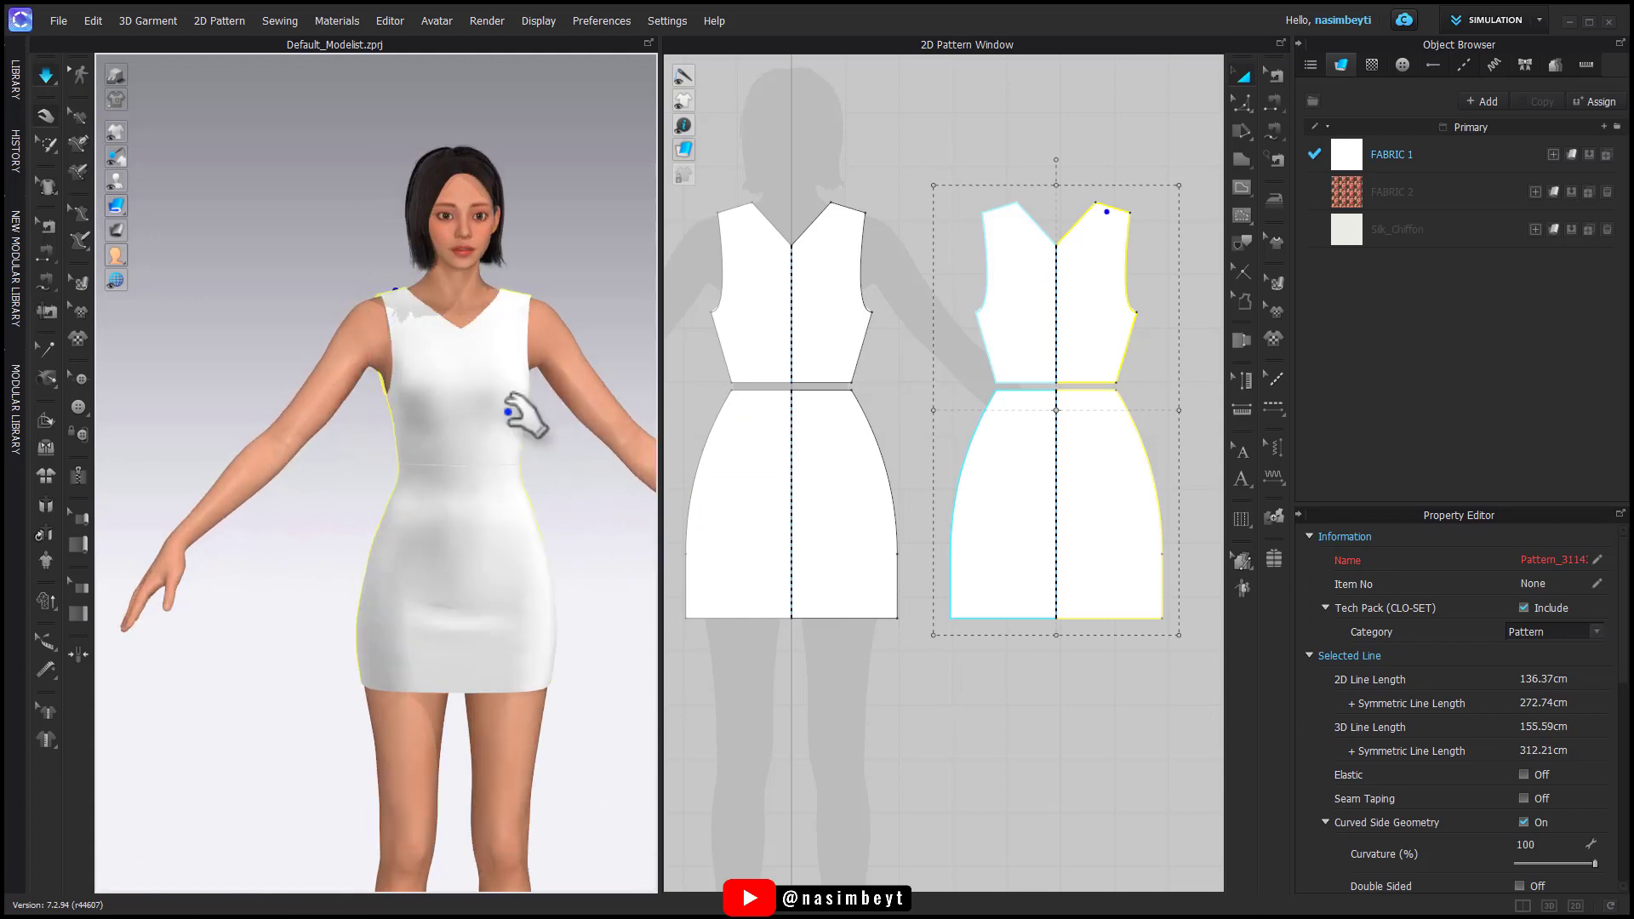
Step: Split the front bodice along a peaked line across the bust and the back bodice along a straight horizontal line
scroll(502, 391, up, 3)
click(1242, 102)
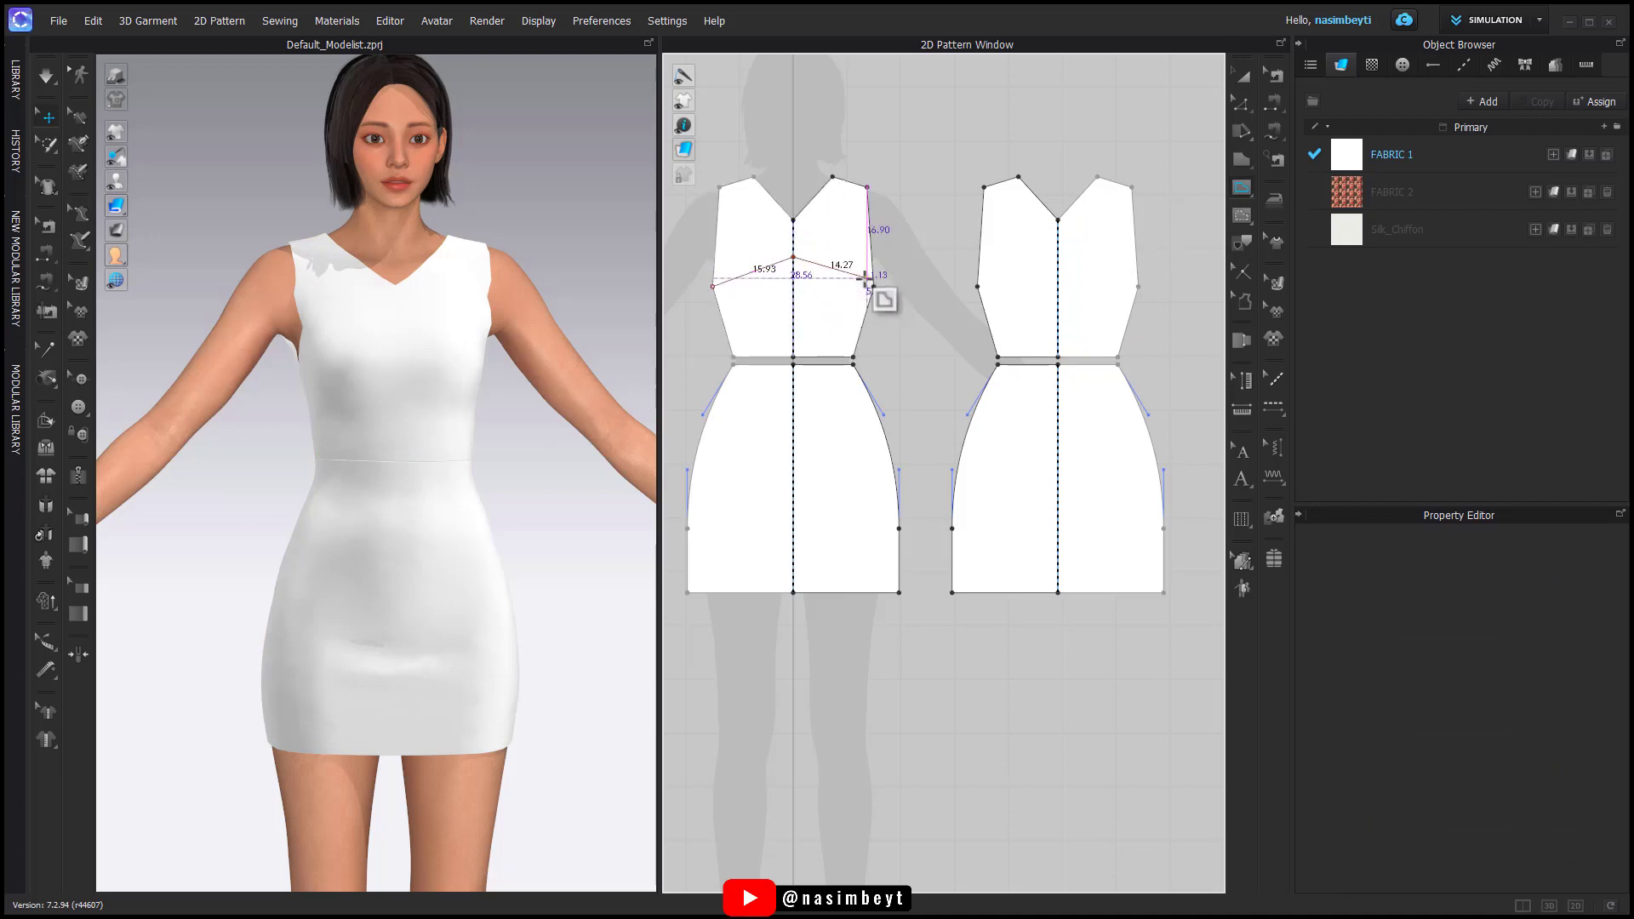
click(1192, 231)
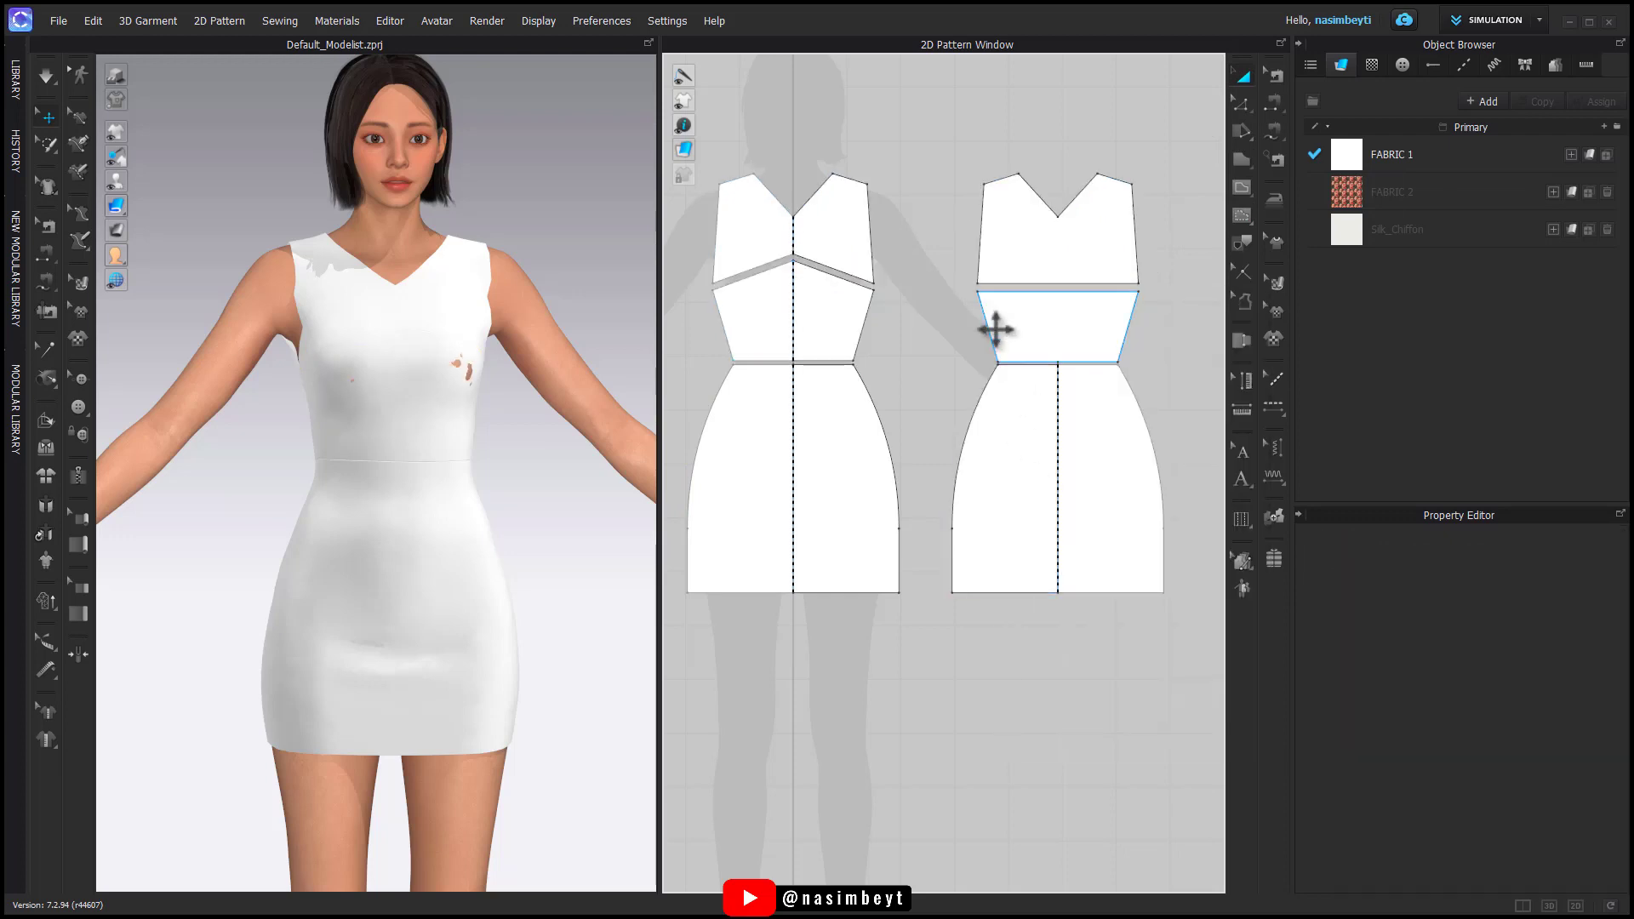
Step: Duplicate FABRIC 1, rename the copy "clear" and lower its opacity to fully transparent
click(1434, 153)
click(1536, 101)
double_click(1401, 269)
text(clear)
key(Return)
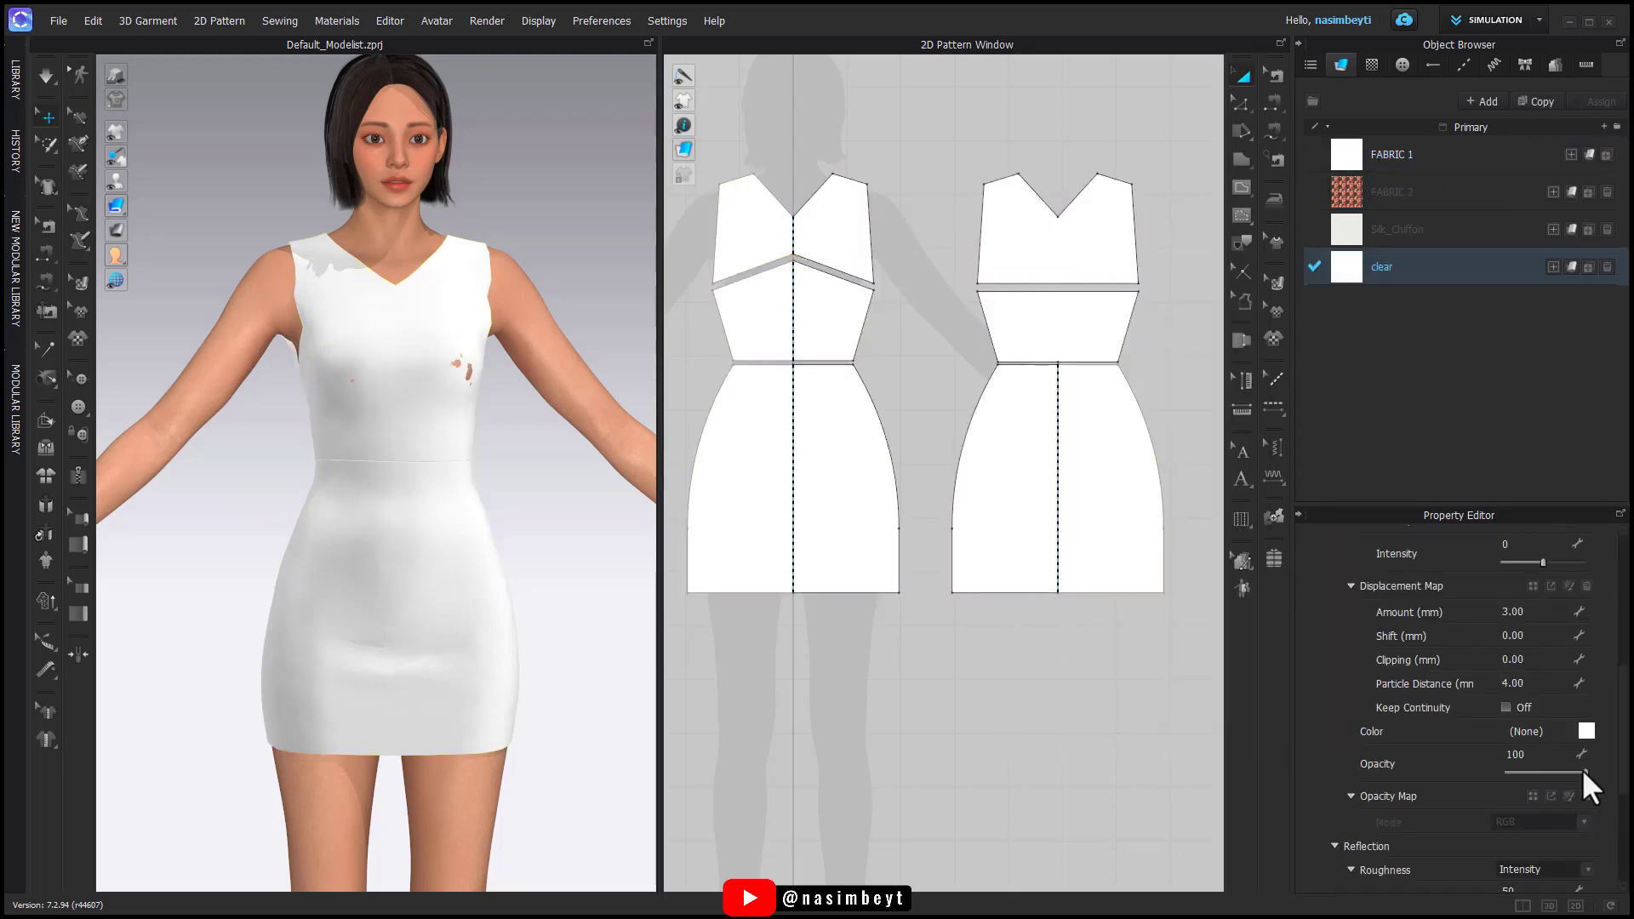
drag(1585, 772, 1505, 773)
Step: Assign the "clear" fabric to the upper front and upper back bodice pieces
click(1058, 247)
shift+click(857, 245)
click(1553, 266)
click(919, 161)
right_drag(383, 510, 418, 507)
middle_drag(927, 340, 923, 421)
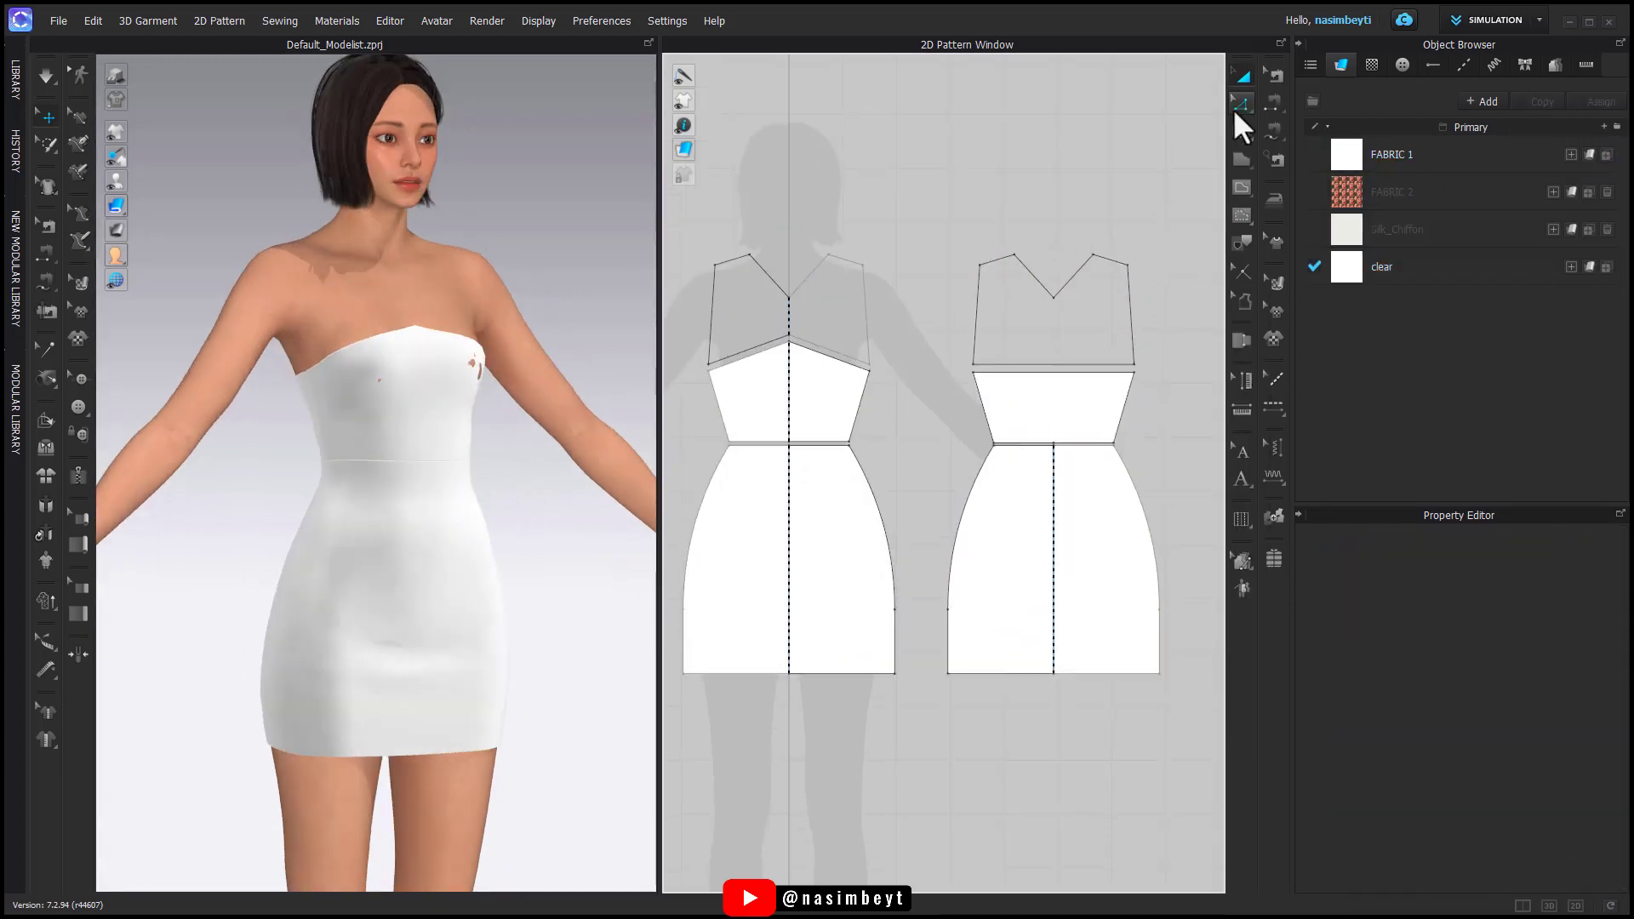
Step: Raise the seam between the transparent upper pieces and the lower bodice on both front and back
click(1241, 103)
drag(687, 407, 1182, 332)
key(Up)
key(Up)
key(Up)
key(Up)
mouse_move(264, 478)
right_down()
mouse_move(398, 473)
mouse_move(276, 474)
right_up()
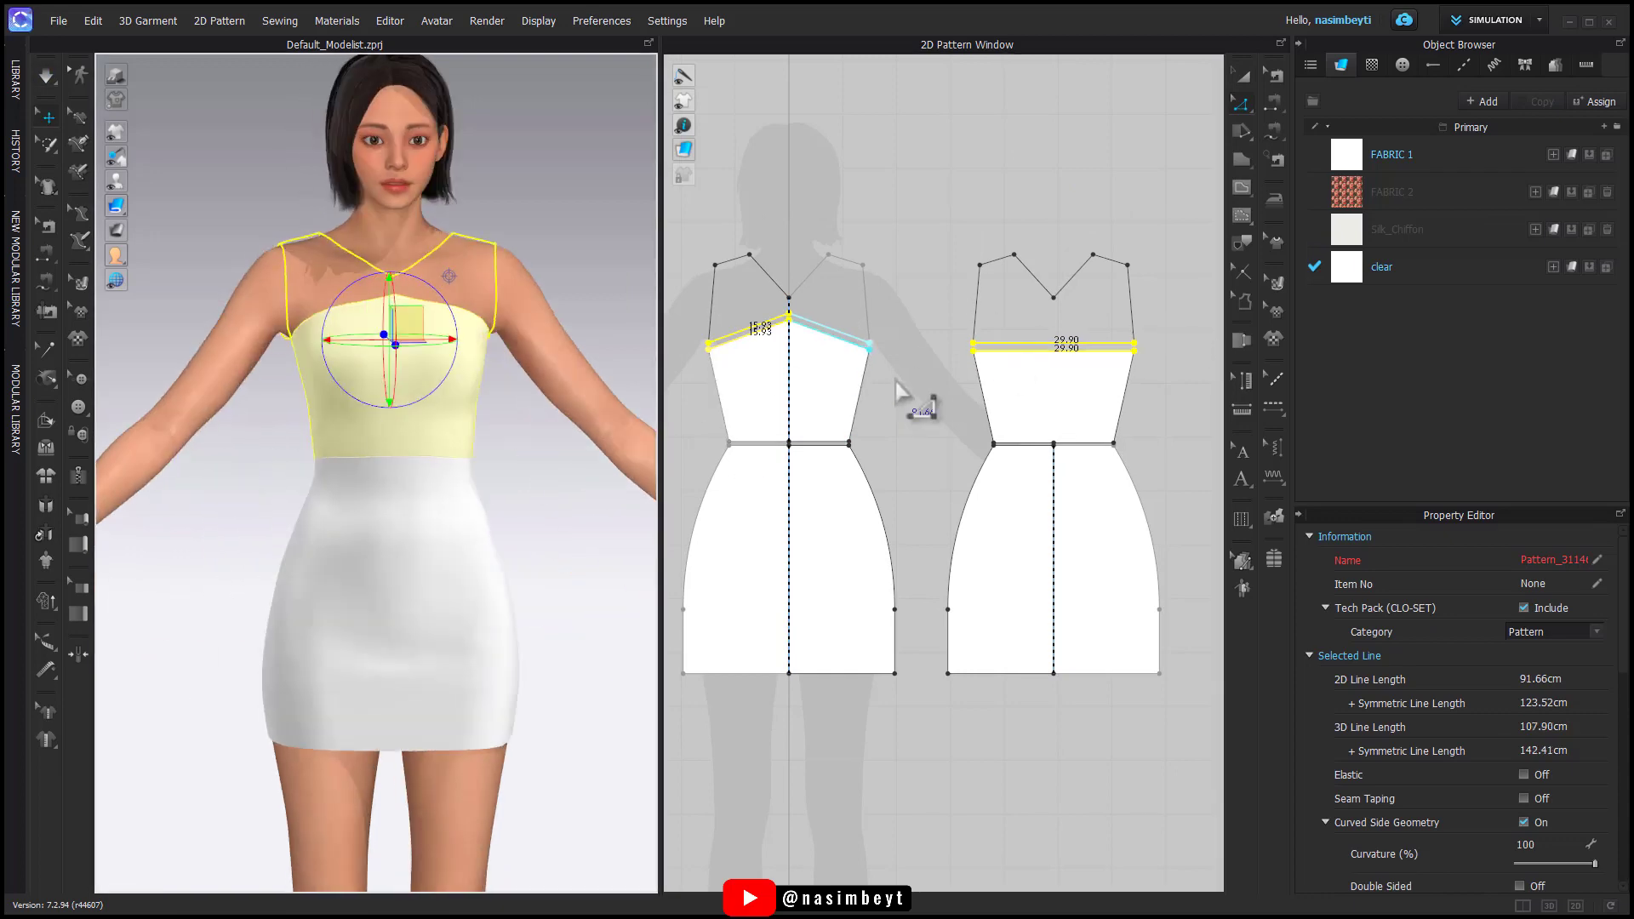
Step: Turn the peaked centre points of the front bodice seam into a smooth curve on both adjoining pieces
key(v)
click(789, 321)
click(789, 314)
Step: Simulate the dress with the curved strapless neckline and stop the simulation once it has settled
key(space)
click(1242, 75)
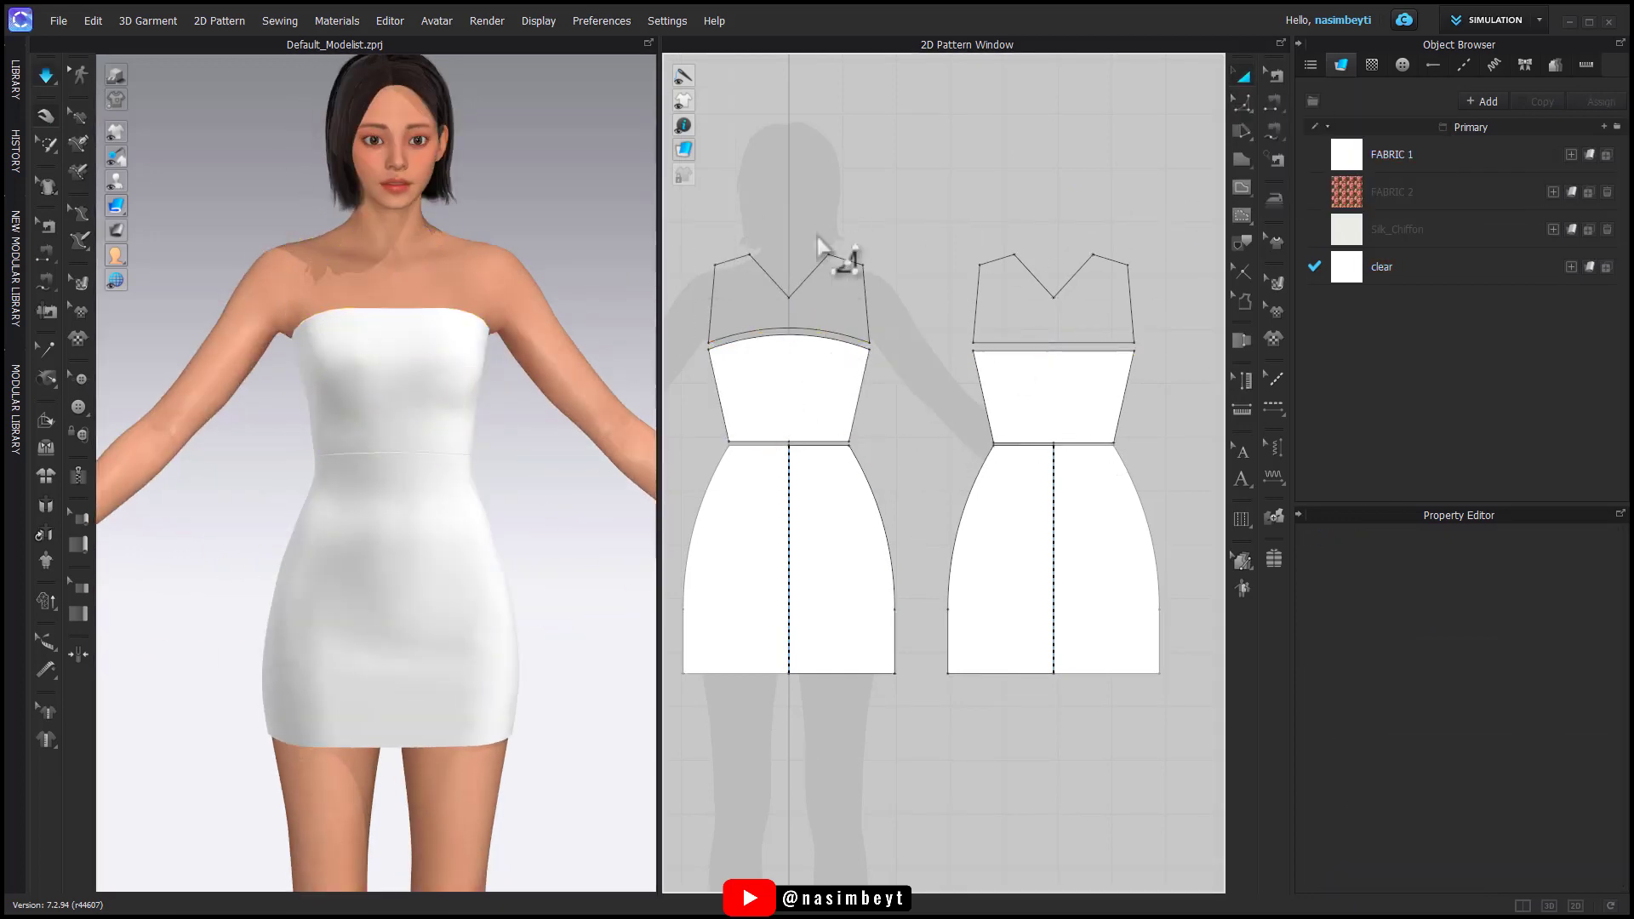
right_drag(383, 464, 467, 467)
right_click(918, 557)
click(903, 562)
mouse_move(464, 603)
right_down()
mouse_move(631, 609)
mouse_move(469, 608)
right_up()
key(space)
Step: Split the upper edge of the lower front bodice uniformly into four equal segments
scroll(1098, 681, down, 4)
middle_drag(1098, 681, 993, 569)
scroll(848, 432, up, 5)
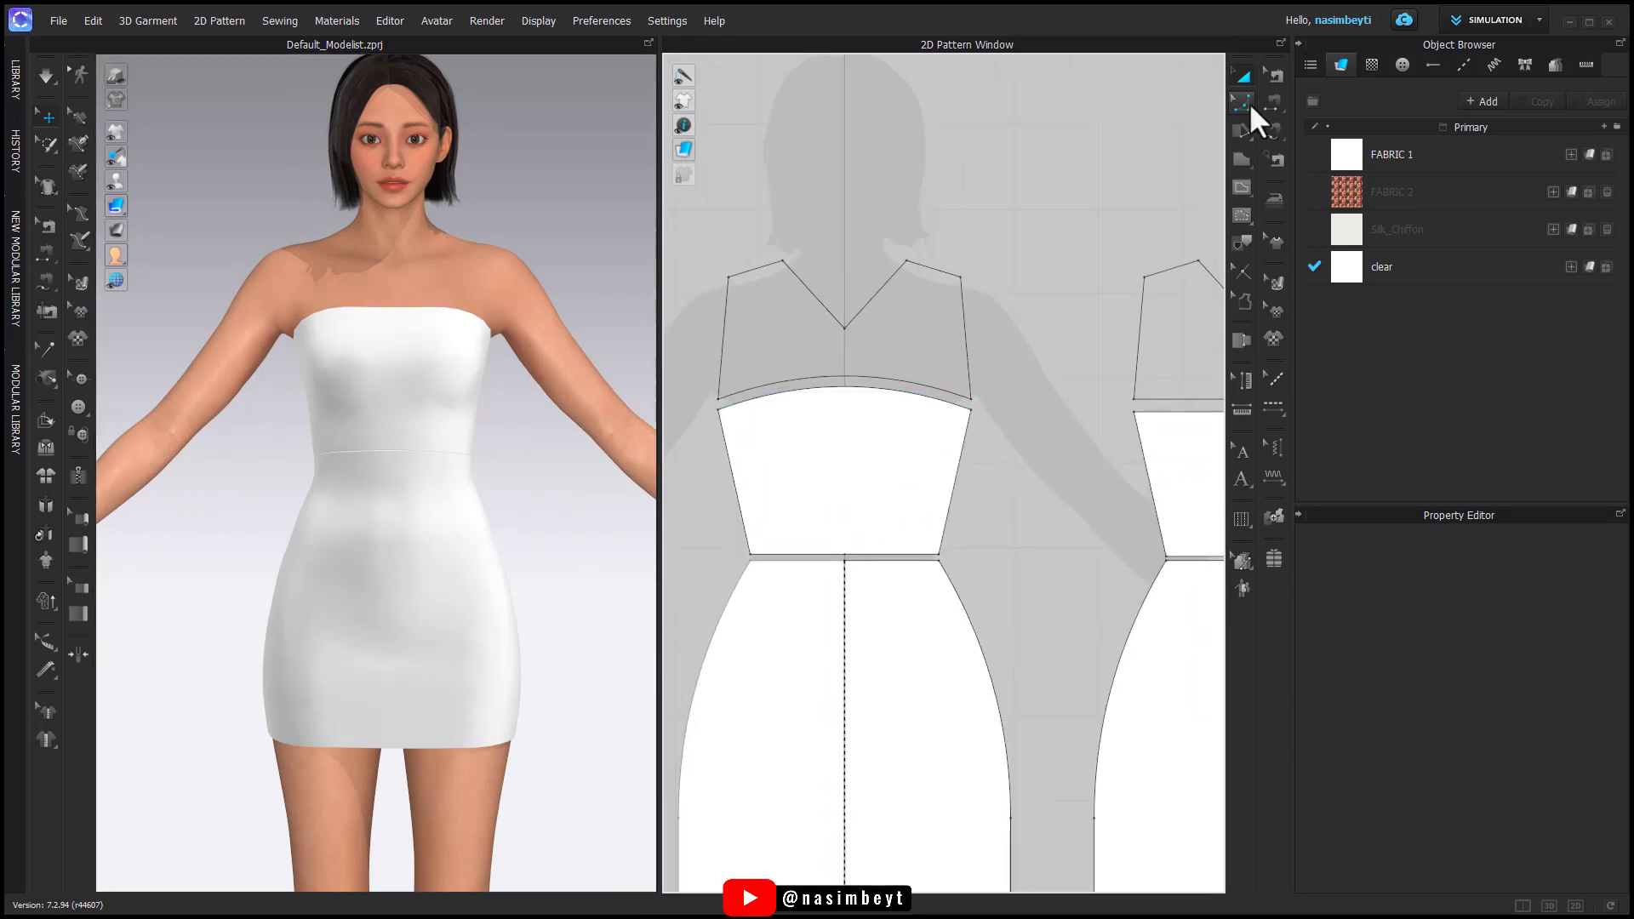
click(1249, 104)
click(1315, 197)
right_click(851, 387)
drag(791, 246, 562, 333)
click(481, 570)
click(667, 600)
click(667, 600)
click(548, 680)
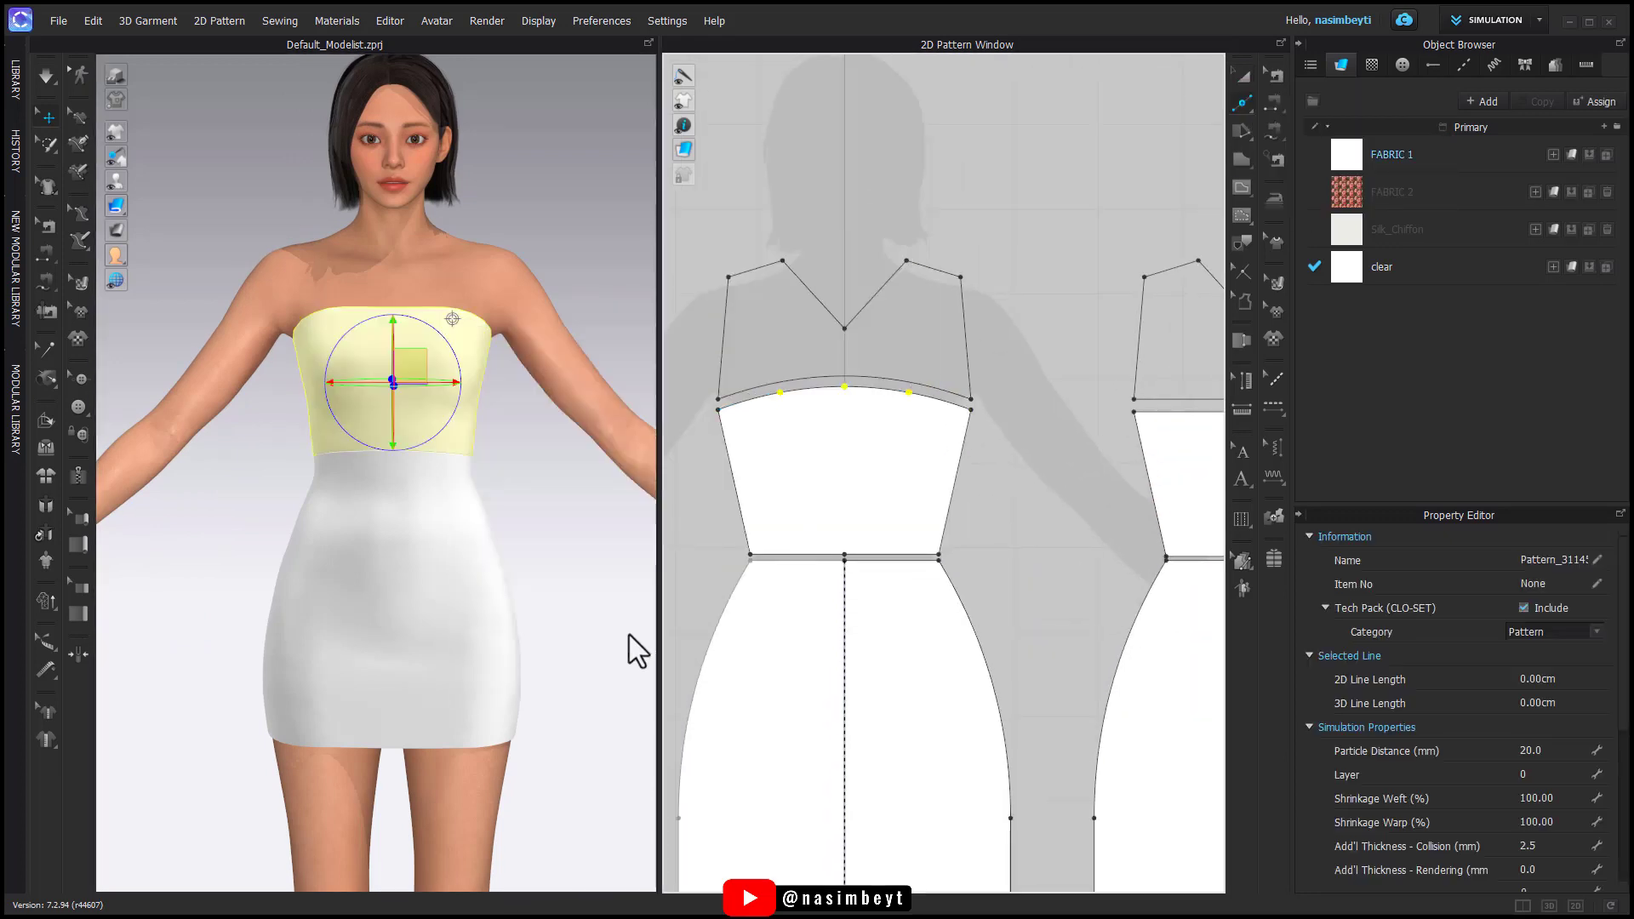
Step: Draw a V-shaped internal line on the front bodice from the two quarter points of the upper edge to the waist centre
click(1243, 187)
click(845, 555)
double_click(909, 392)
scroll(985, 300, down, 4)
middle_drag(1025, 365, 976, 325)
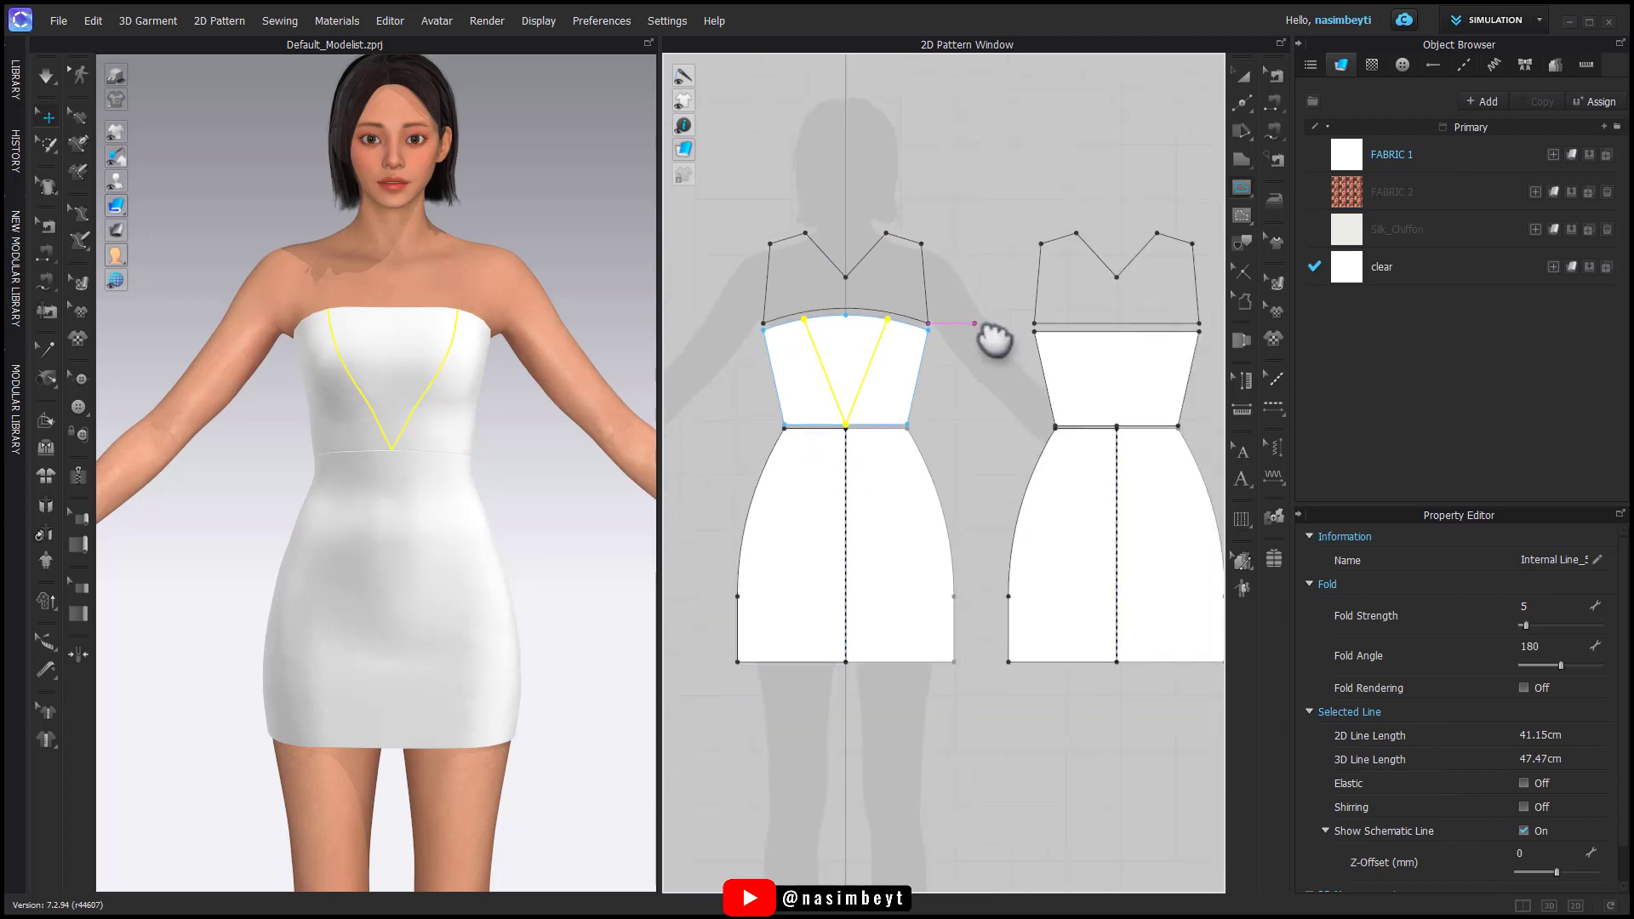
Step: Try to cut and sew the front bodice along the V-shaped internal line, and undo the cut
right_click(862, 386)
click(915, 595)
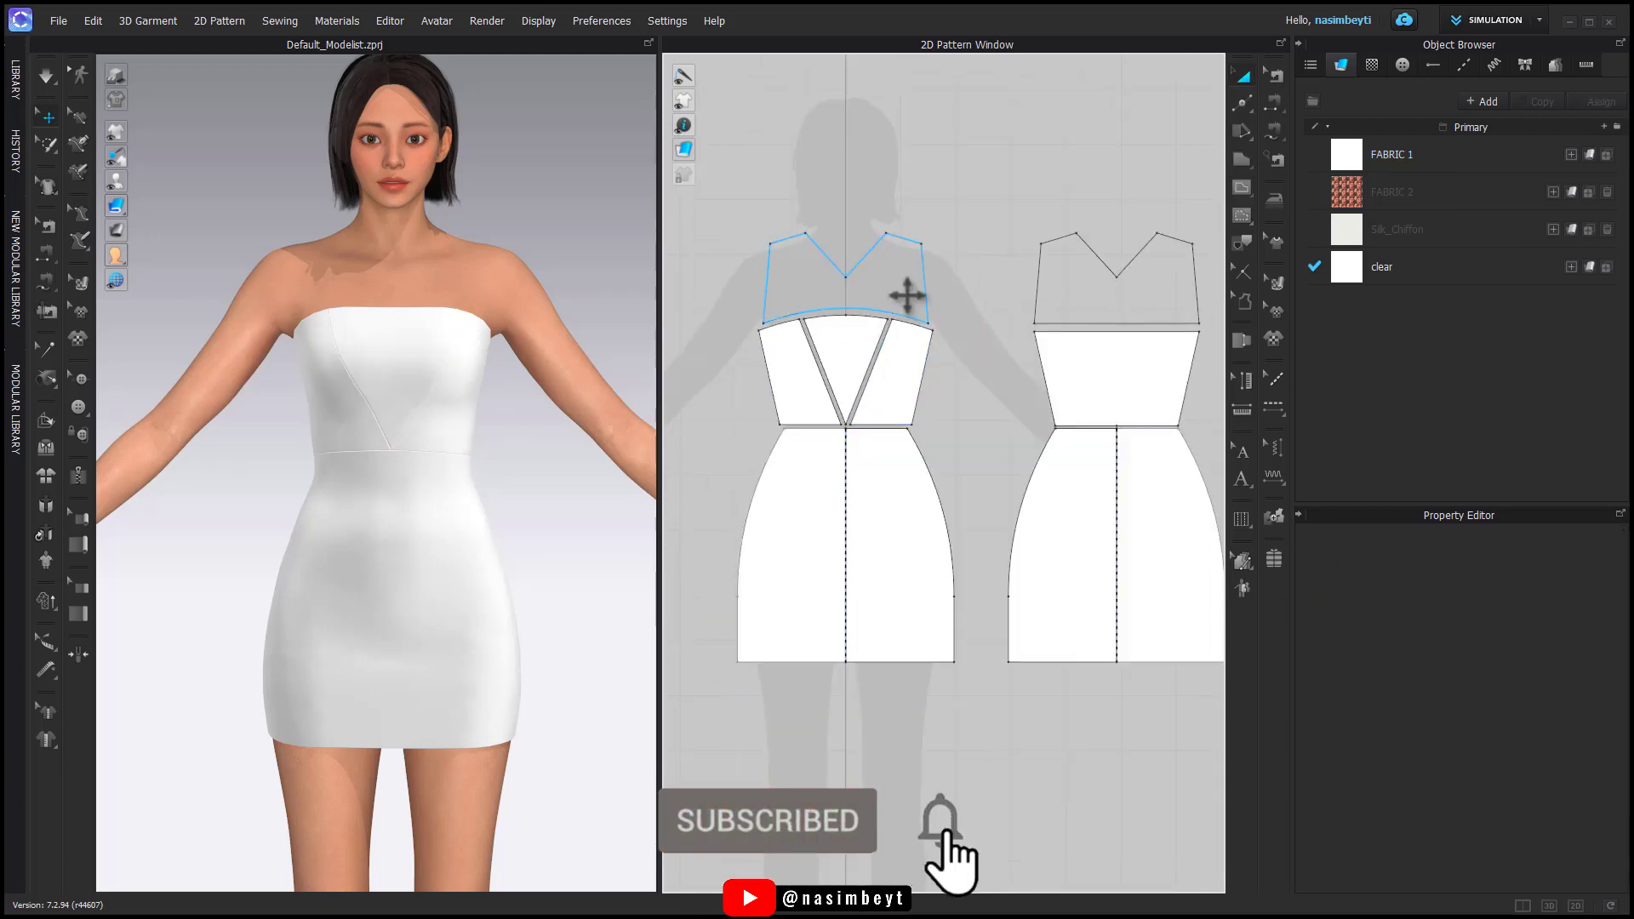
key(ctrl+z)
Step: Draw a long rectangular pattern across the bodice pieces and assign FABRIC 1 to it
scroll(973, 456, down, 5)
mouse_move(975, 512)
middle_down()
mouse_move(977, 435)
mouse_move(977, 483)
middle_up()
click(1243, 160)
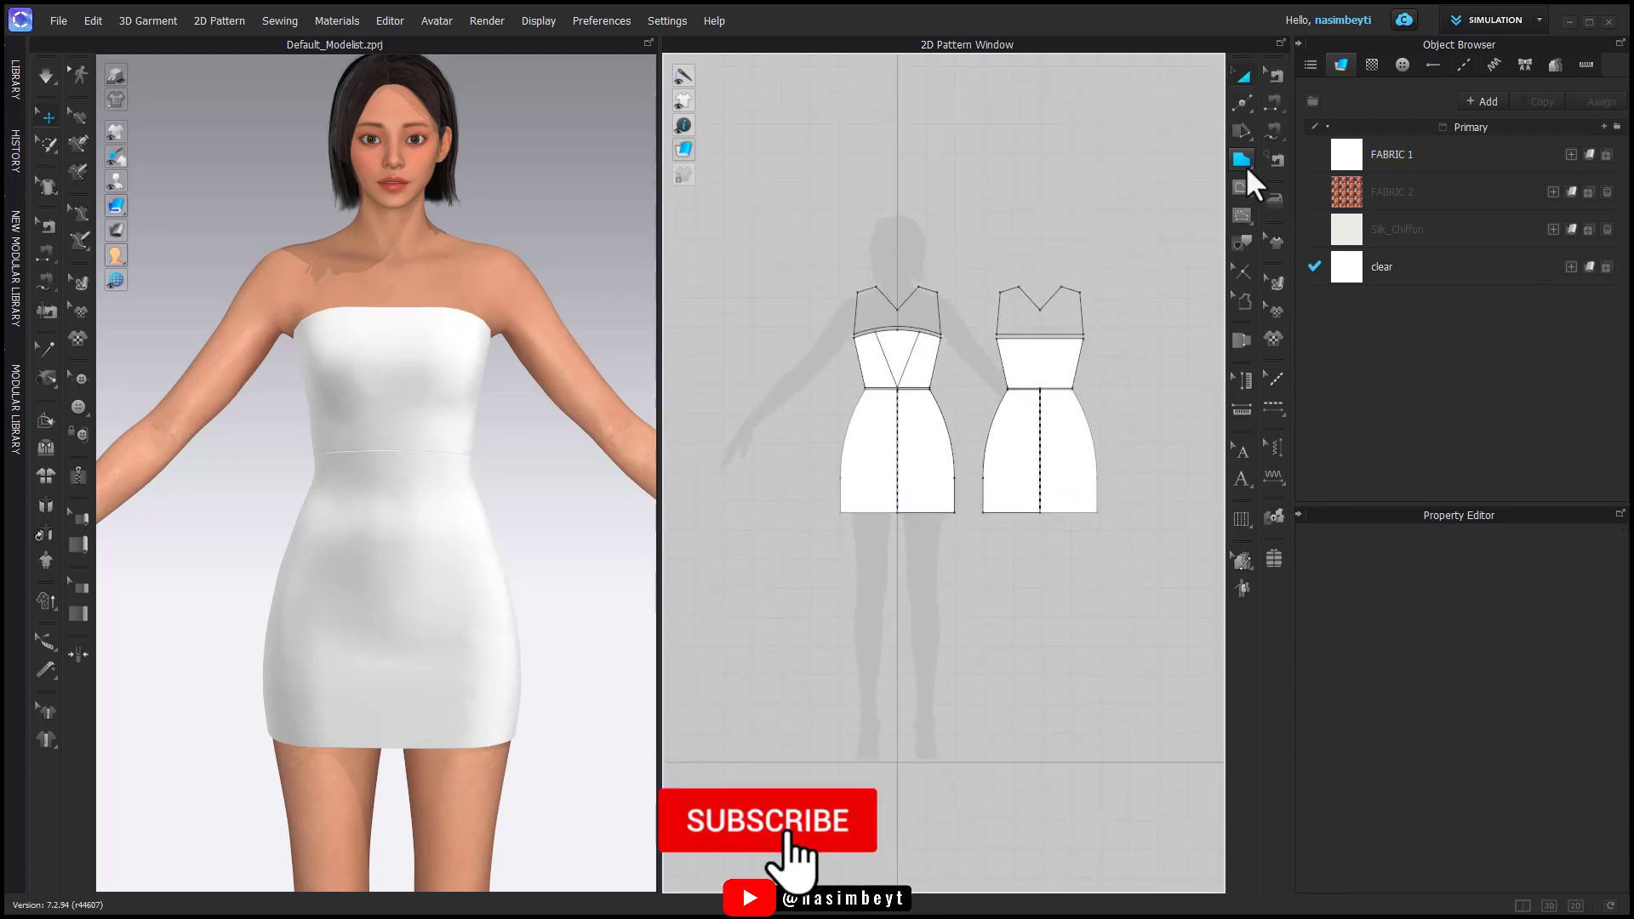
drag(1218, 339, 1218, 338)
click(1592, 157)
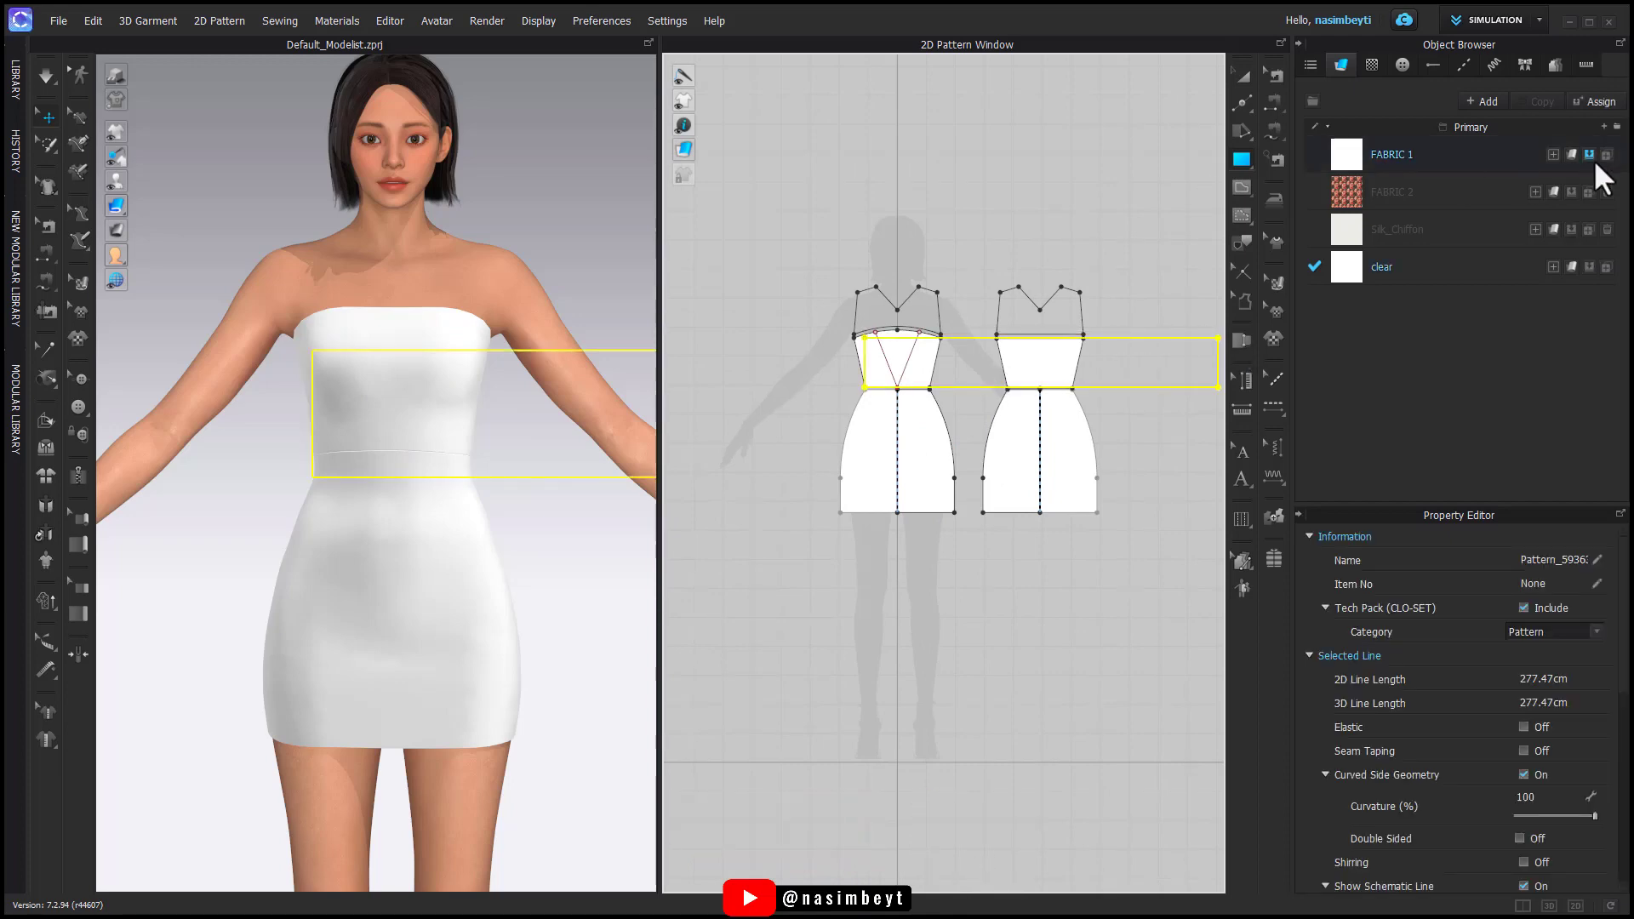
Step: Move the rectangle above the dress pieces and enlarge it to about 141 by 25 cm
middle_drag(1166, 205, 1136, 249)
click(1243, 78)
middle_drag(1085, 383, 1101, 408)
drag(1098, 426, 1082, 311)
drag(1014, 276, 1015, 253)
drag(818, 309, 762, 310)
click(1139, 464)
Step: Move the long rectangle behind the avatar in the 3D view
right_drag(429, 554, 529, 587)
click(499, 412)
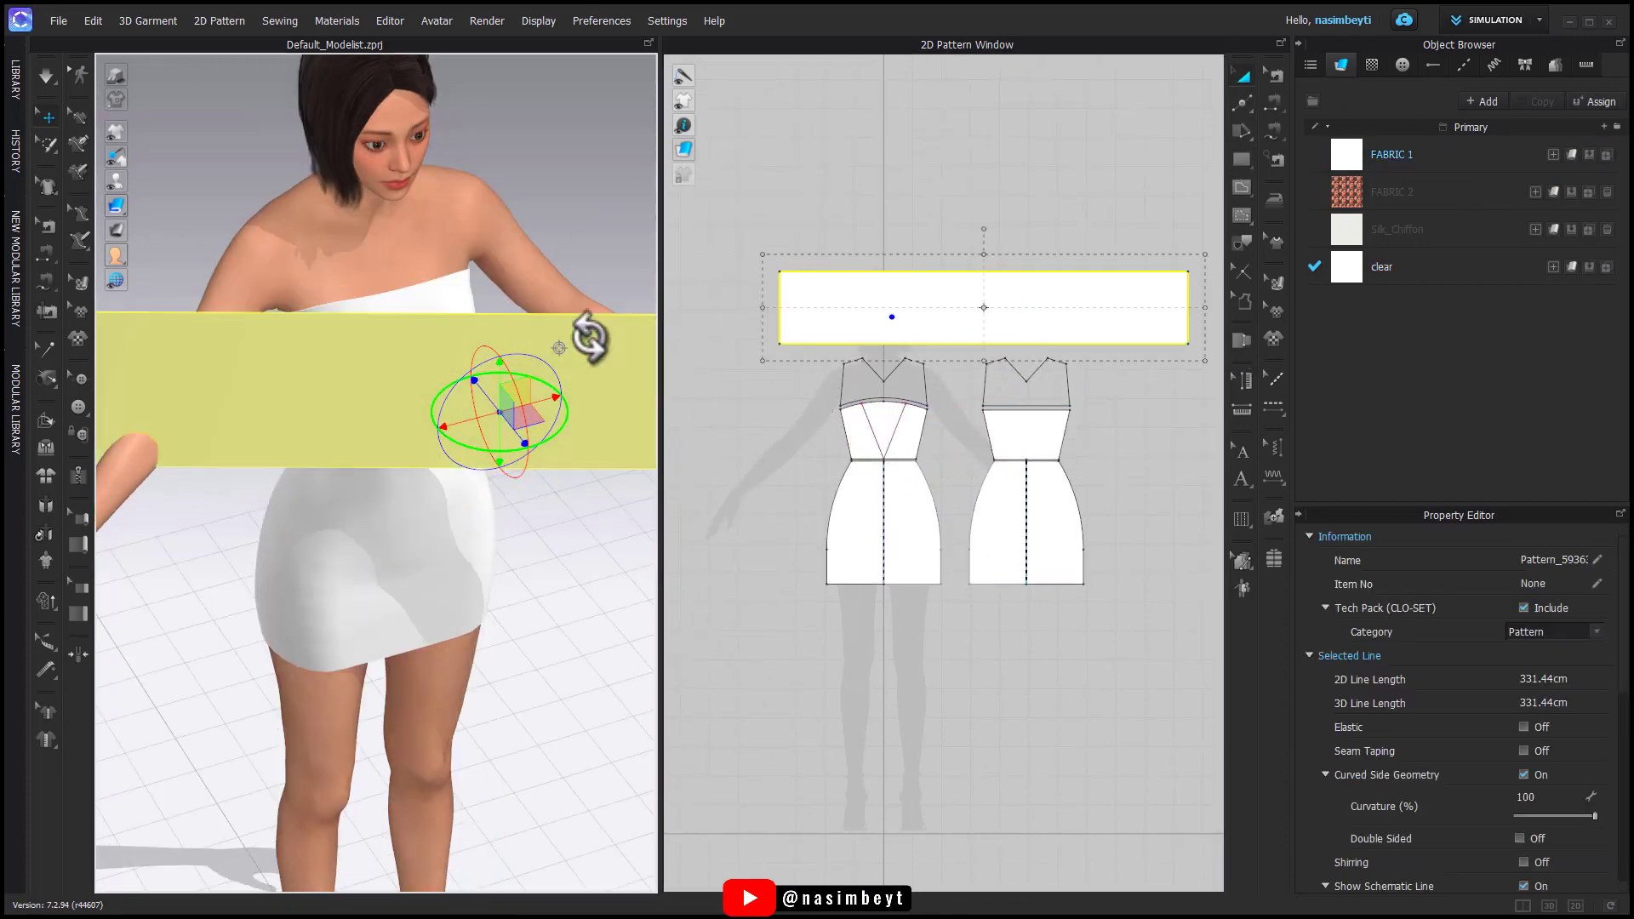
drag(525, 442, 420, 321)
mouse_move(117, 183)
right_drag(603, 558, 538, 528)
Step: Select all the bodice and skirt pieces of the dress and freeze them
drag(777, 656, 1124, 361)
right_click(1070, 528)
click(1128, 553)
middle_drag(1130, 544, 1105, 611)
click(1145, 528)
Step: Sew the rectangle's top edge to the back bodice's upper edge and its bottom edge to both halves of the back waistline
click(1273, 103)
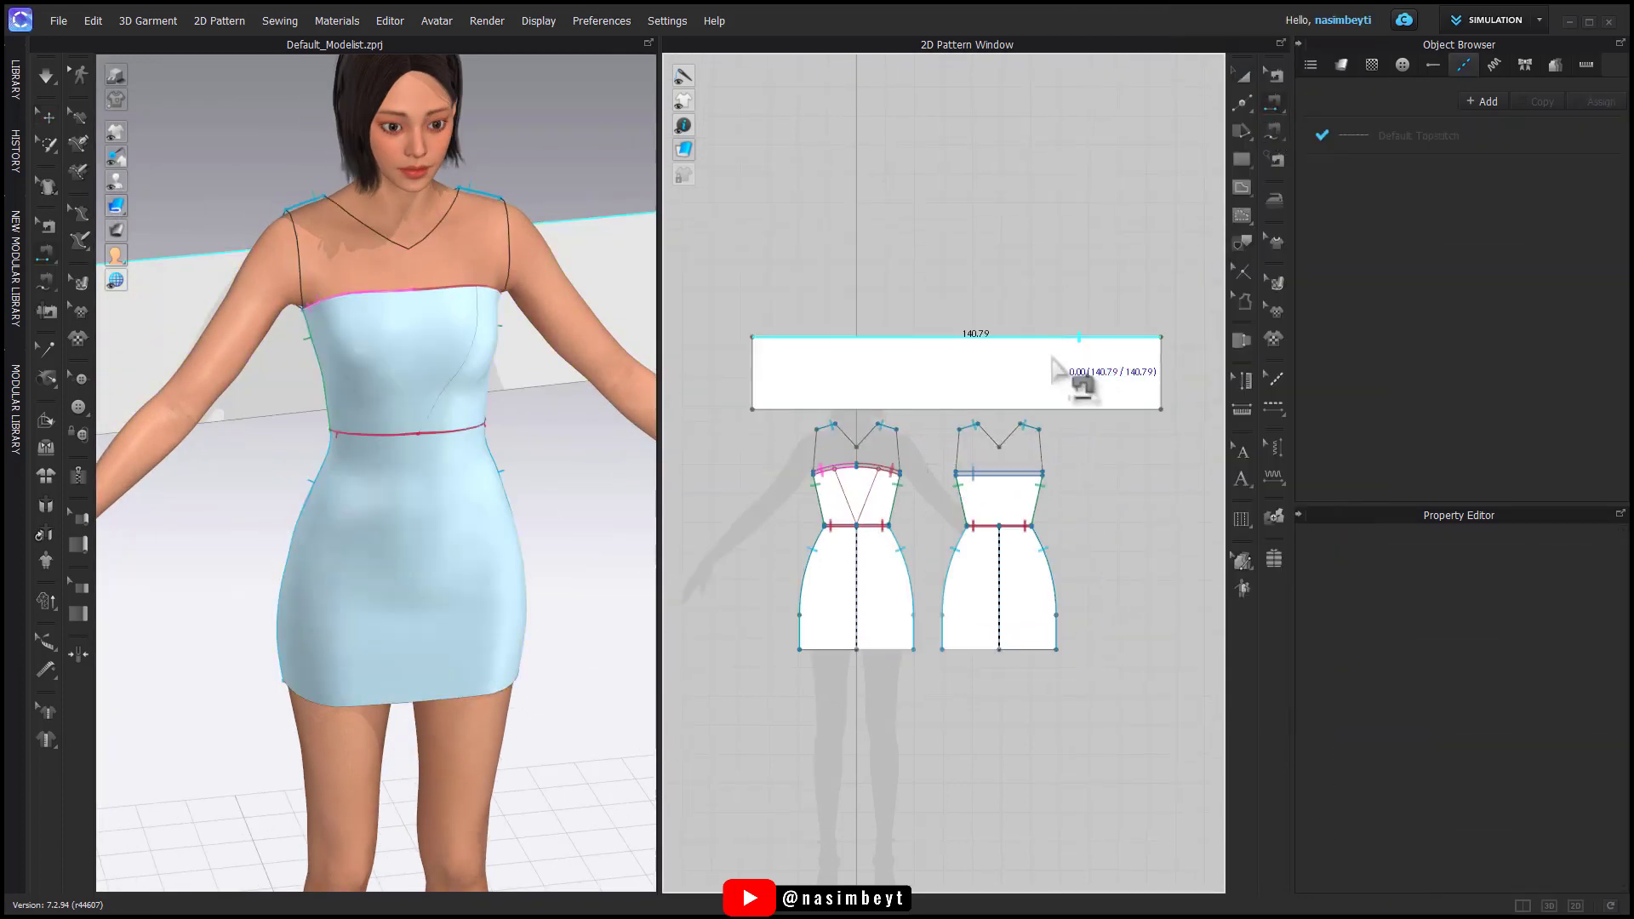
click(1053, 340)
click(1027, 477)
click(1081, 410)
scroll(1019, 529, up, 5)
scroll(1036, 511, down, 1)
shift+click(1034, 511)
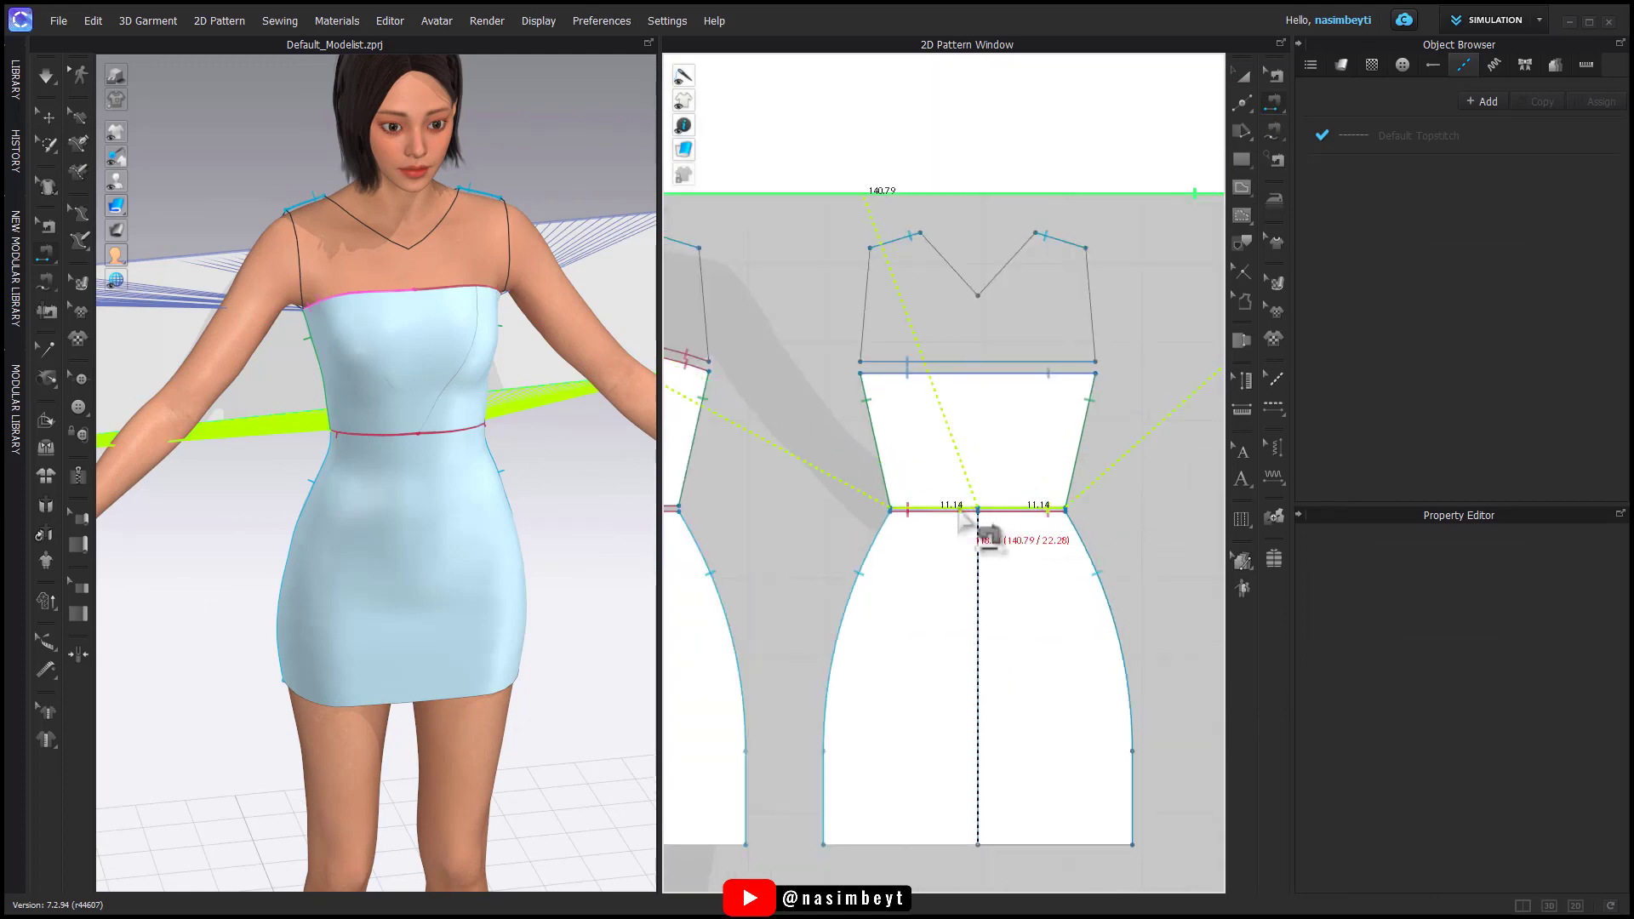
shift+click(956, 511)
right_drag(519, 487, 579, 468)
key(q)
Step: Distribute 50 internal lines evenly between the two short edges of the long rectangle
click(189, 466)
scroll(805, 493, down, 4)
scroll(804, 493, down, 2)
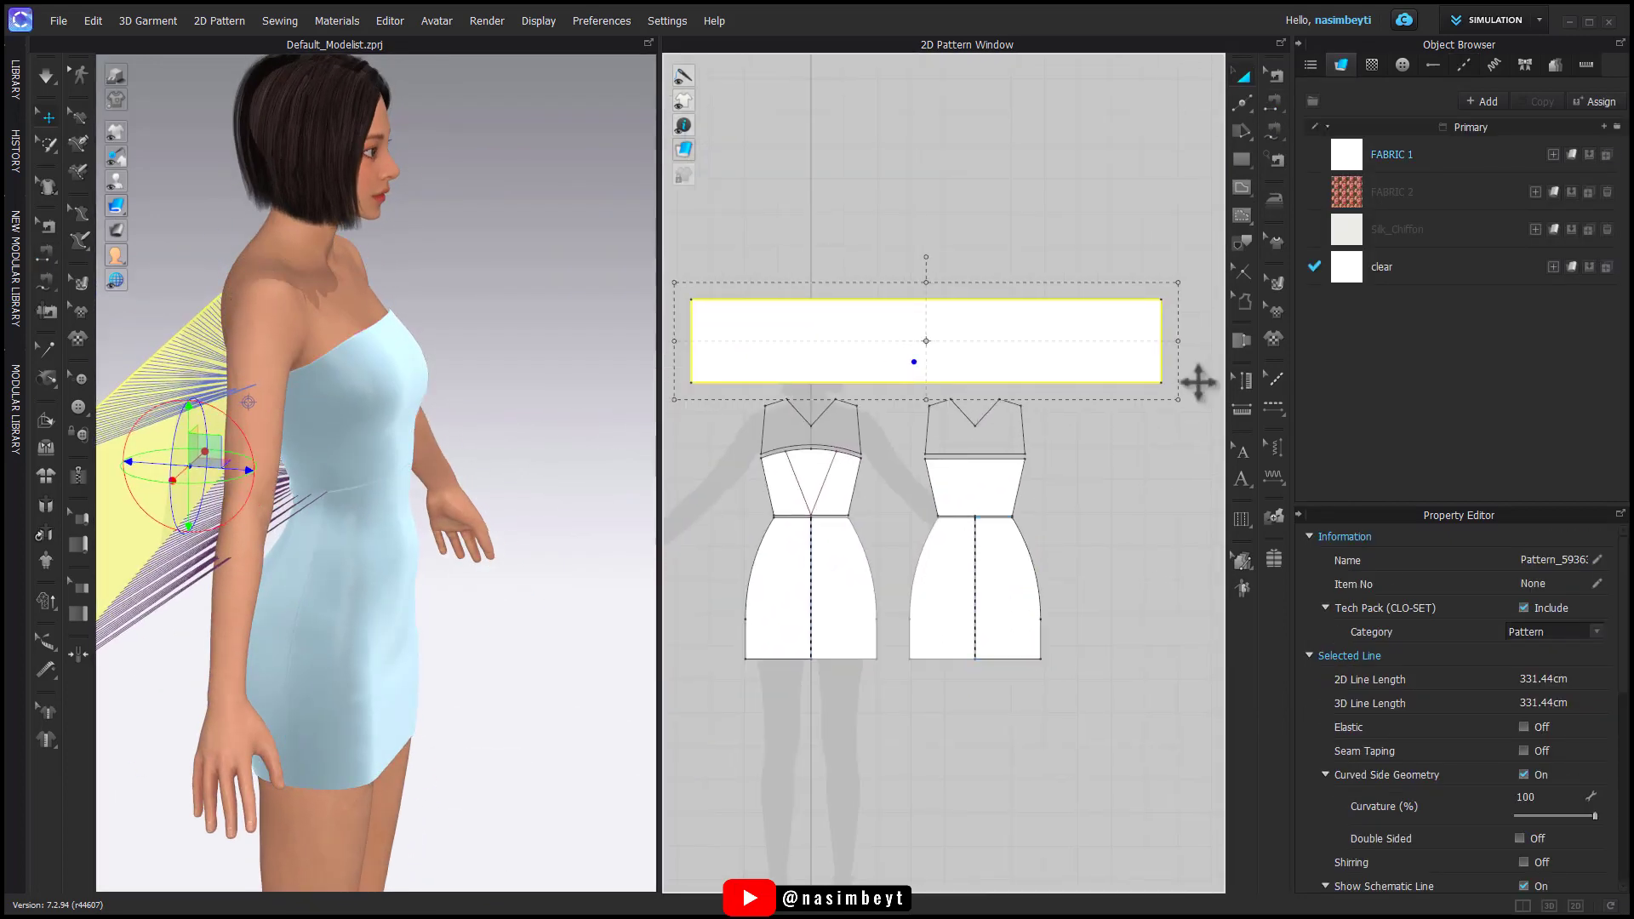
click(1274, 103)
click(1162, 341)
click(1242, 103)
click(693, 340)
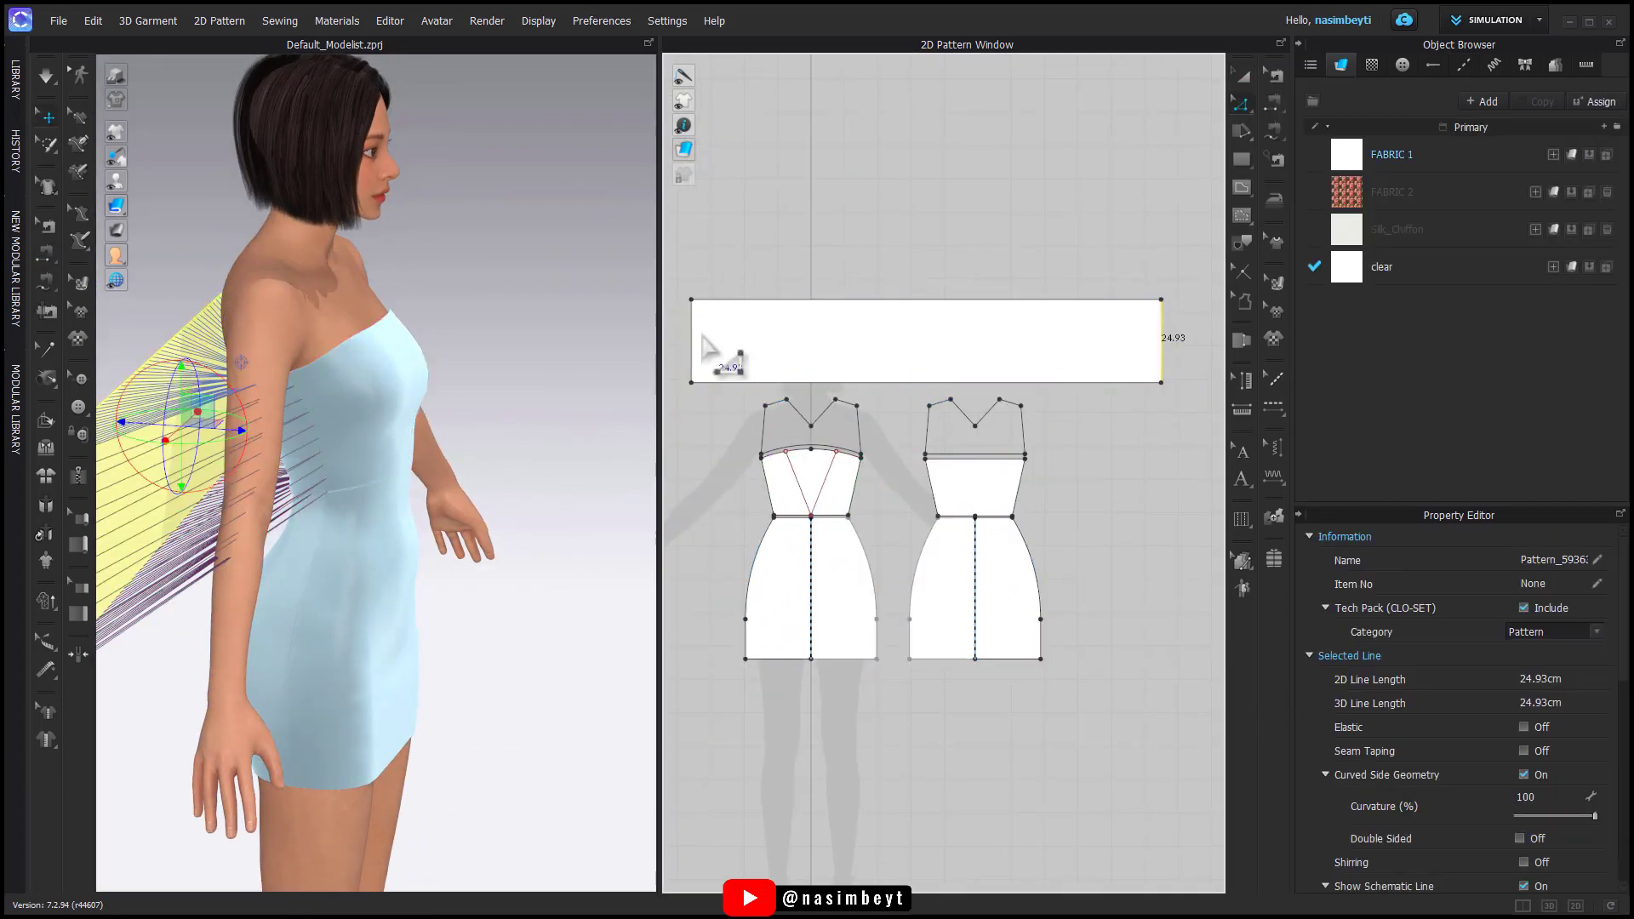
right_click(694, 333)
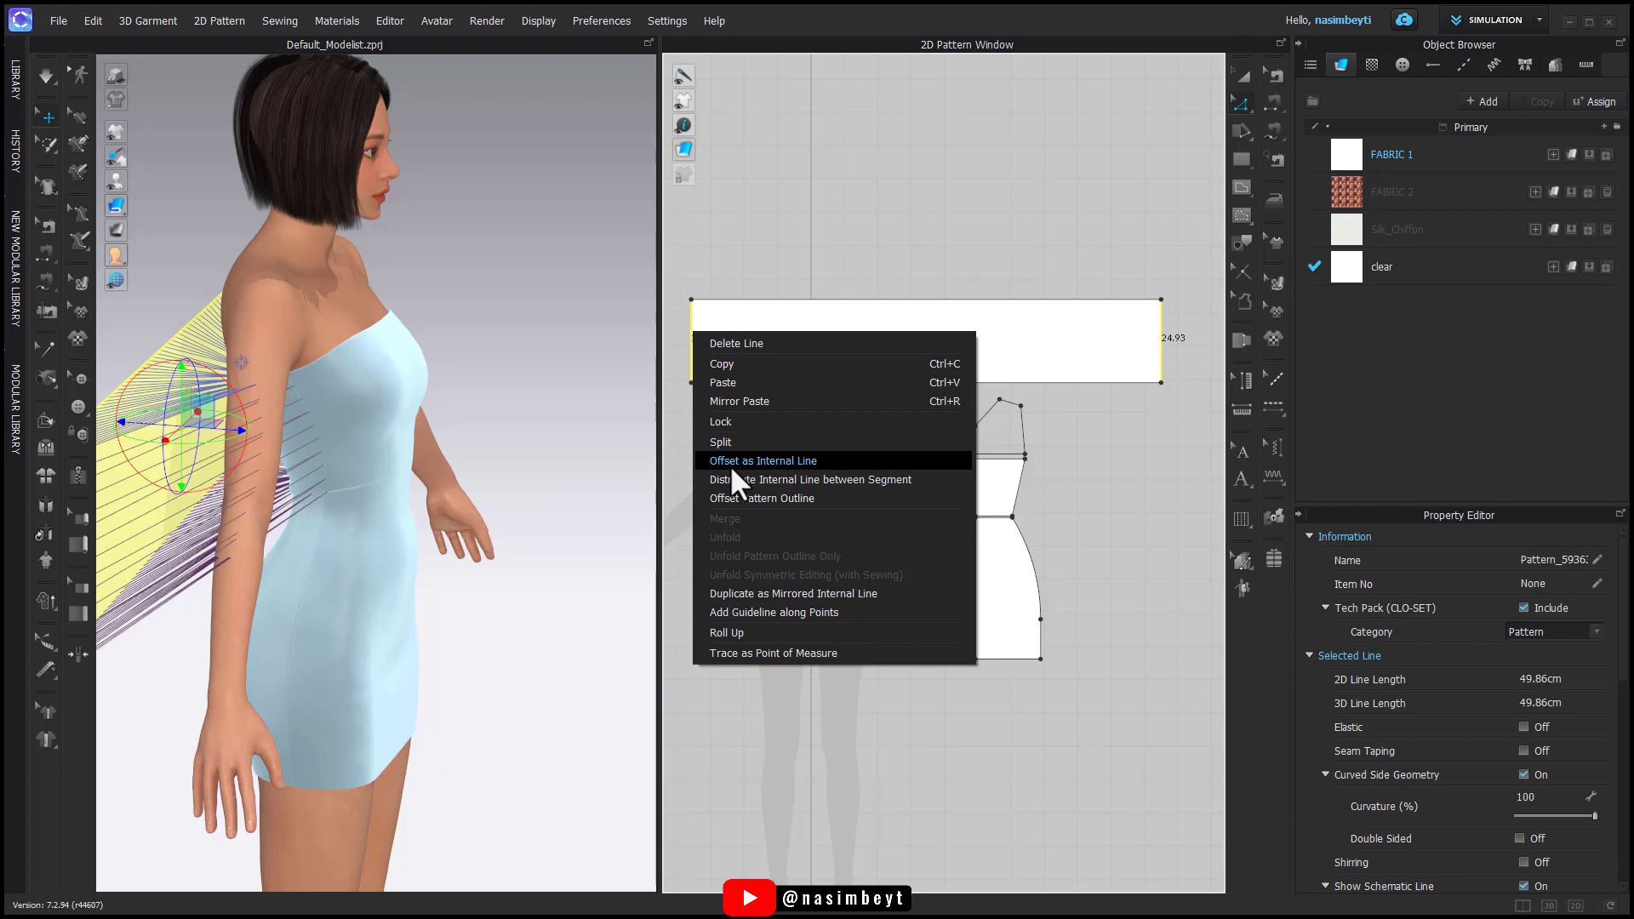
click(810, 480)
double_click(596, 451)
text(50)
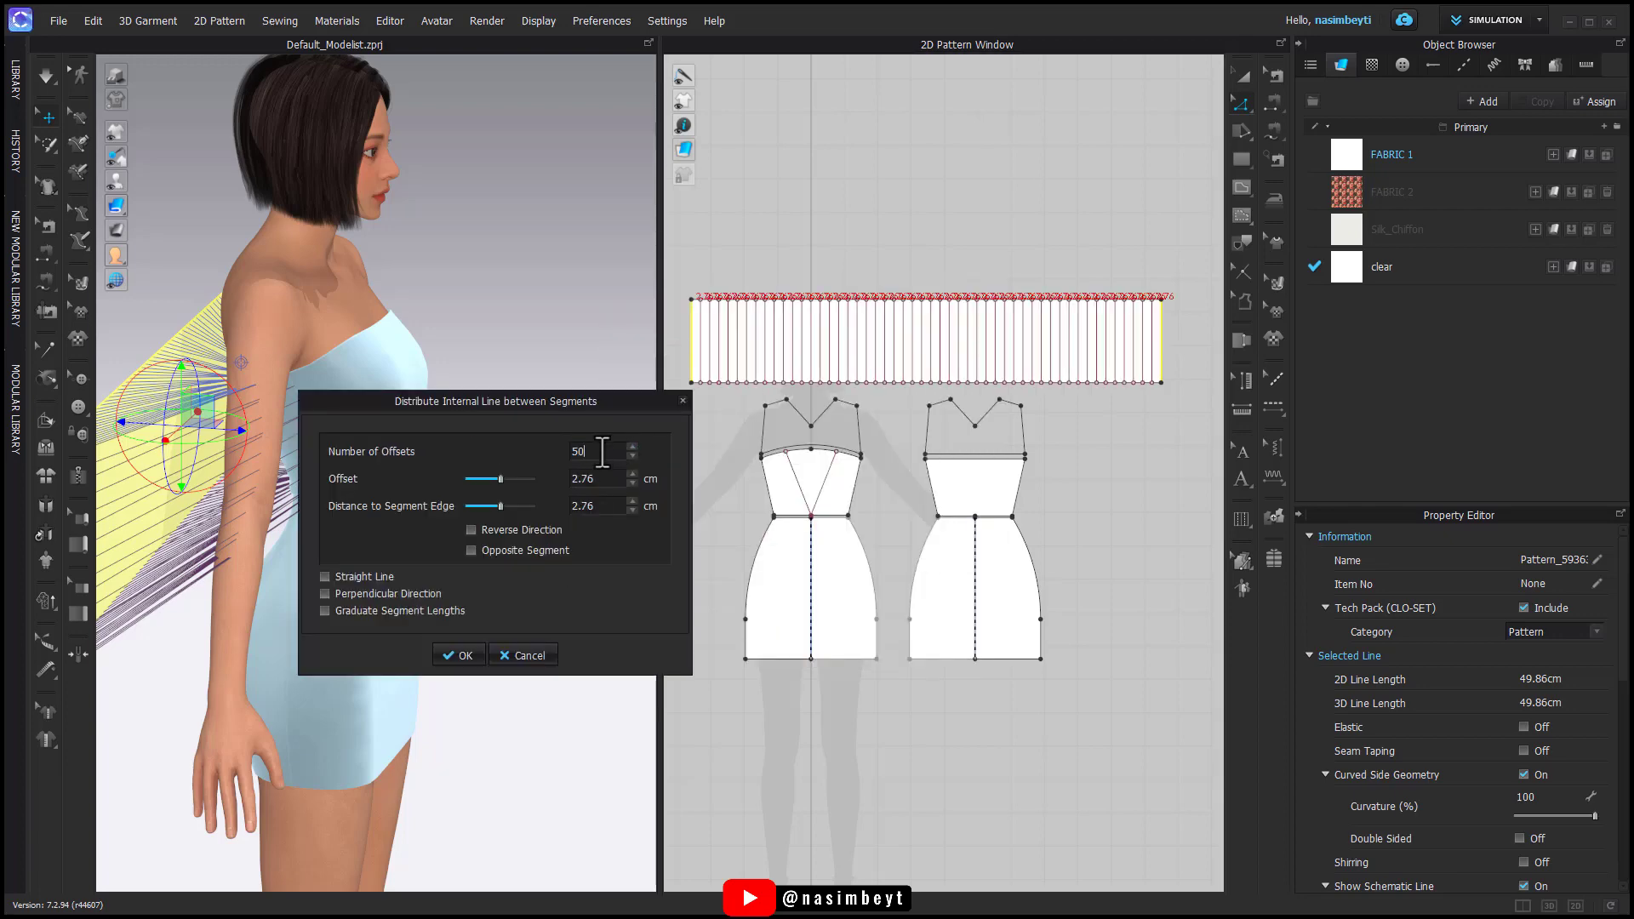
click(459, 656)
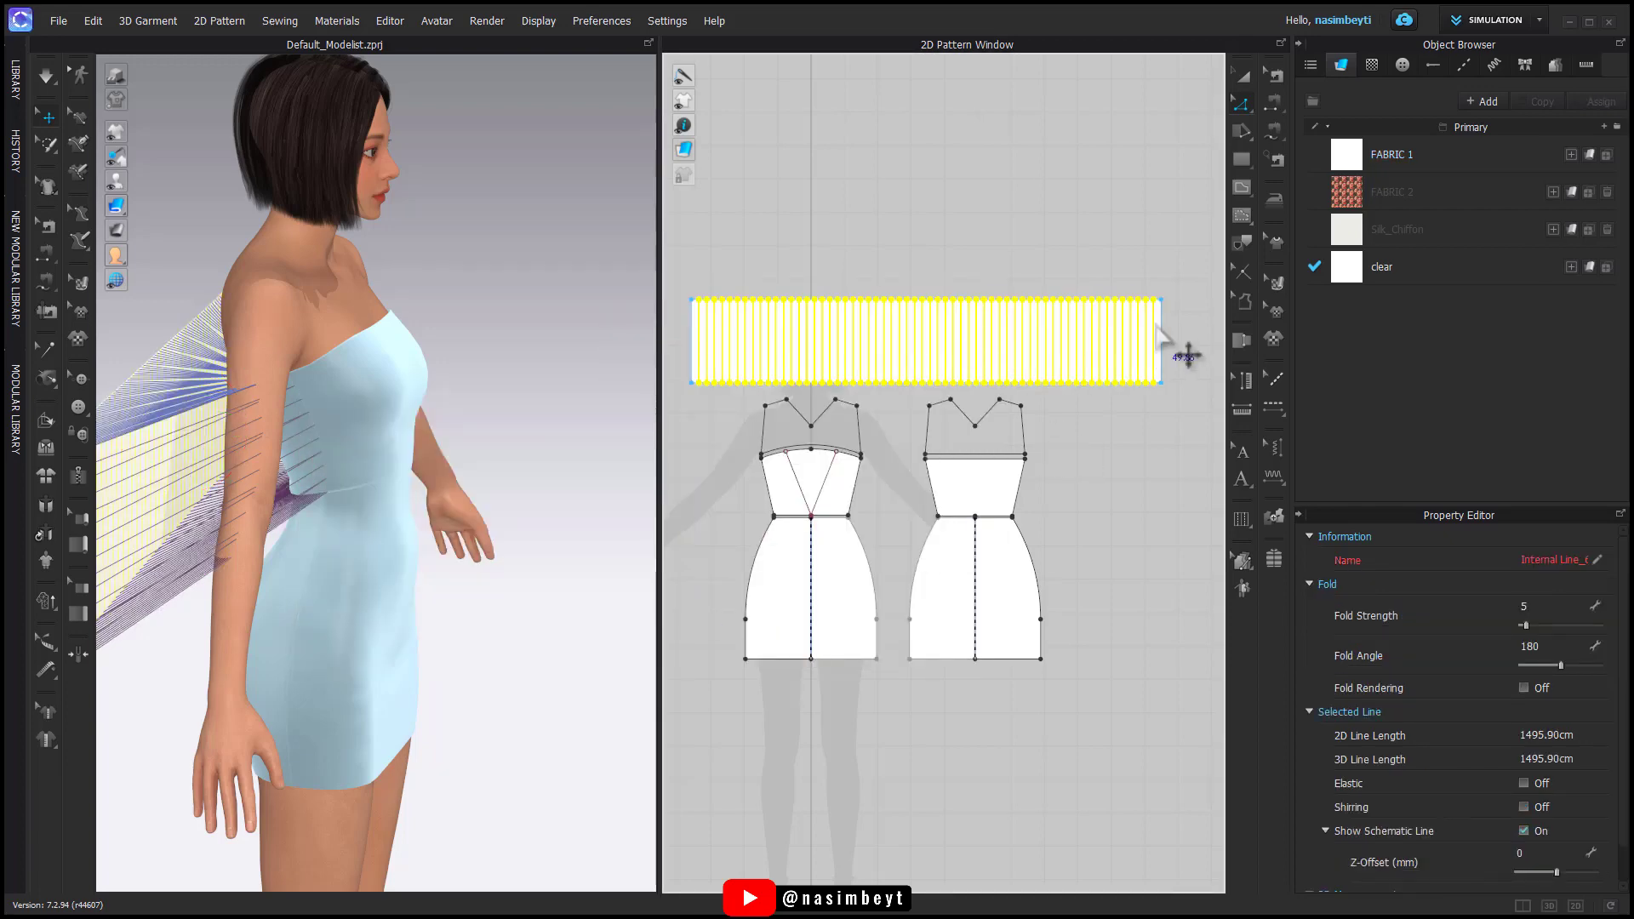
Step: Fold the rectangle's internal lines into accordion pleats with 2 internal lines per pleat and a 0 - 360 fold angle
right_click(1156, 325)
mouse_move(1320, 622)
click(1436, 624)
click(1155, 279)
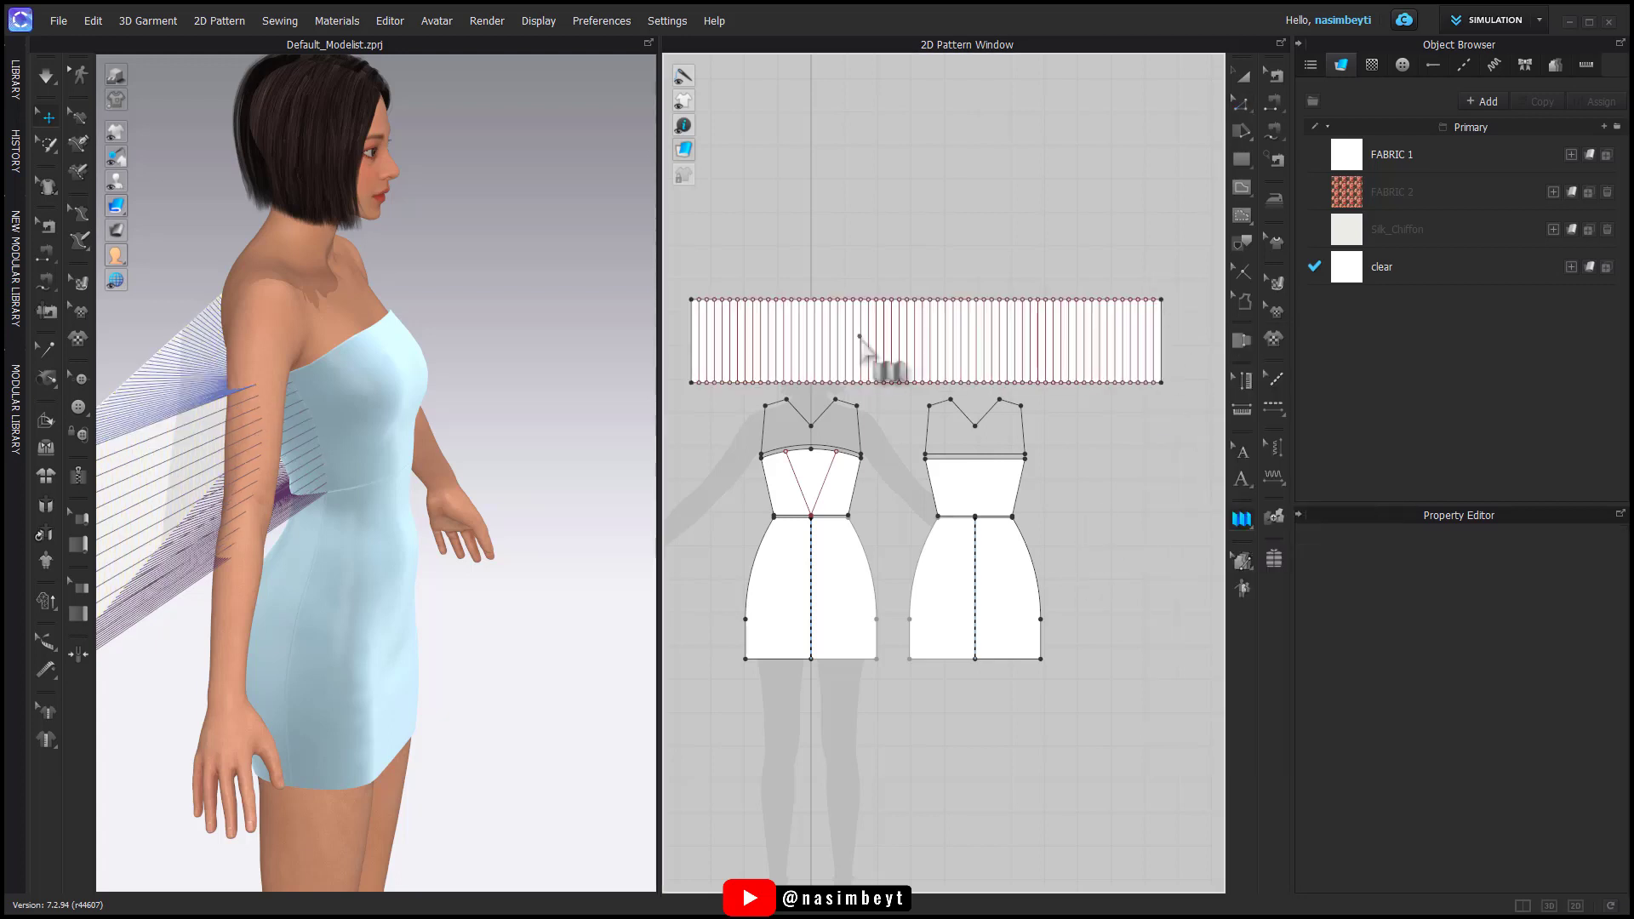
click(1180, 348)
click(885, 377)
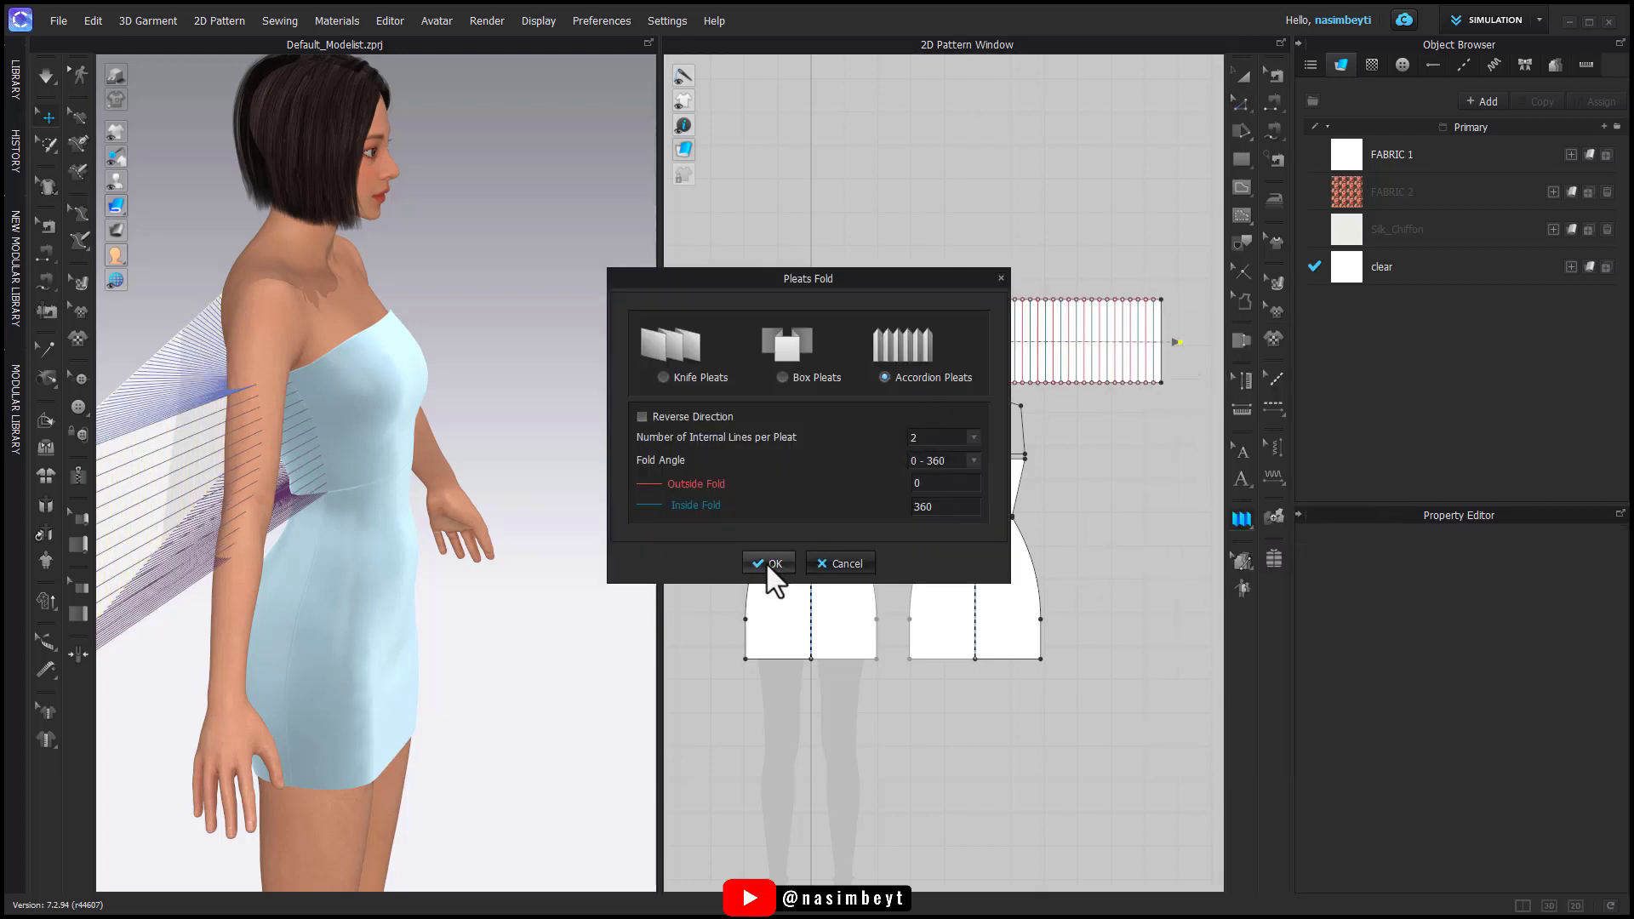
click(769, 564)
Step: Try to join the back bodice's upper edge to the pleated rectangle's top edge with pleat sewing
click(1242, 521)
click(1328, 564)
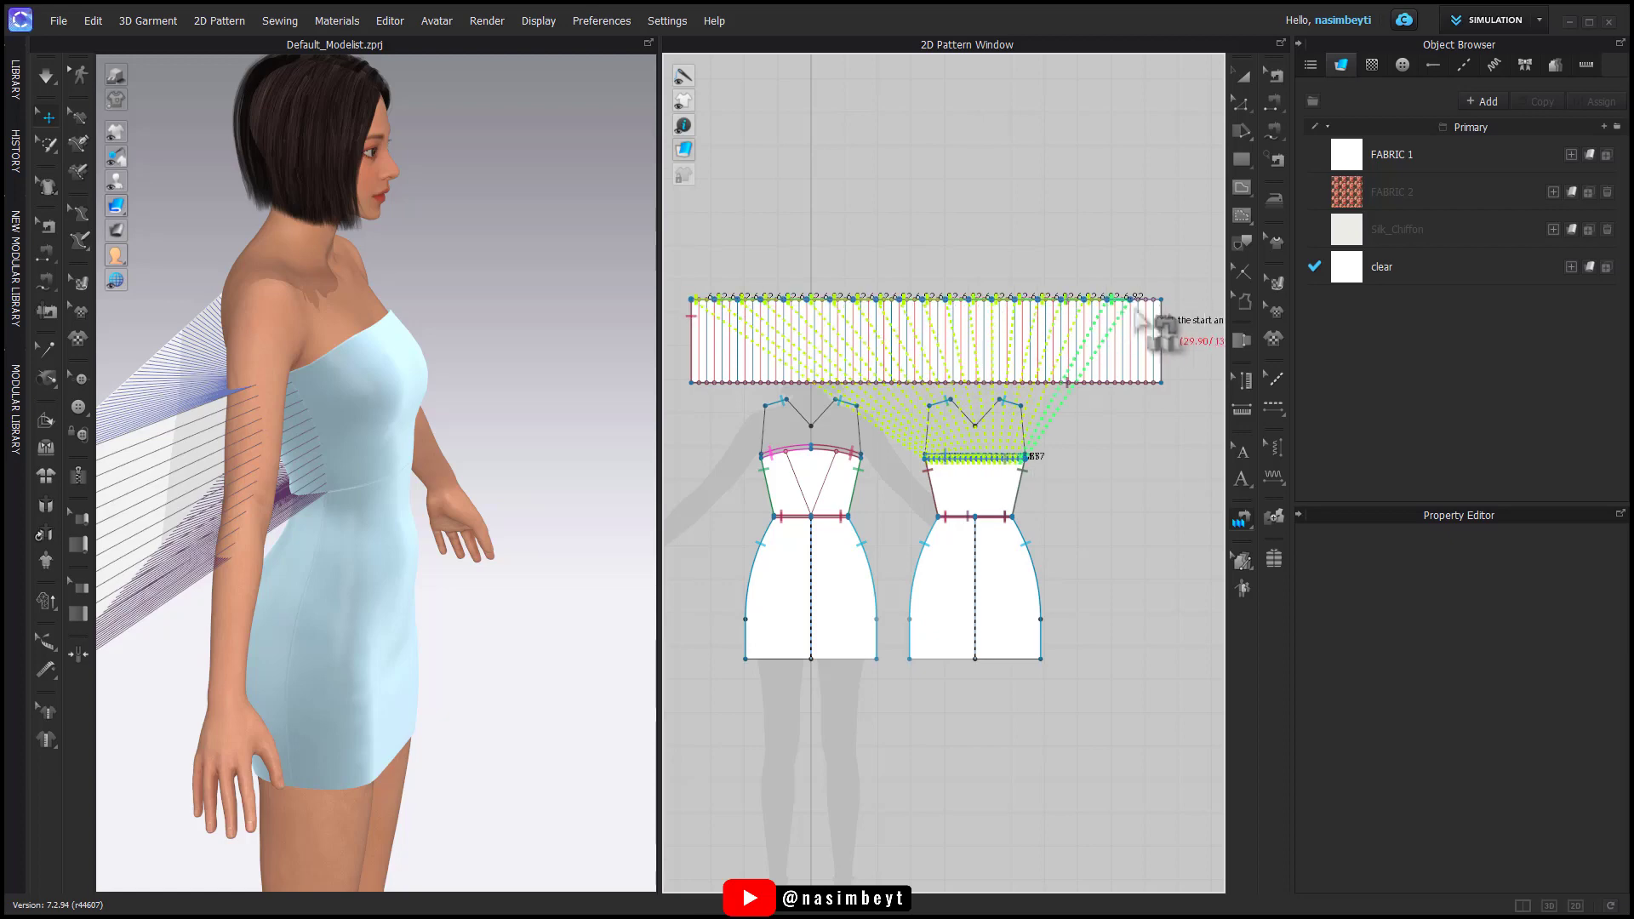
scroll(1155, 298, up, 5)
click(1178, 313)
scroll(1166, 319, down, 4)
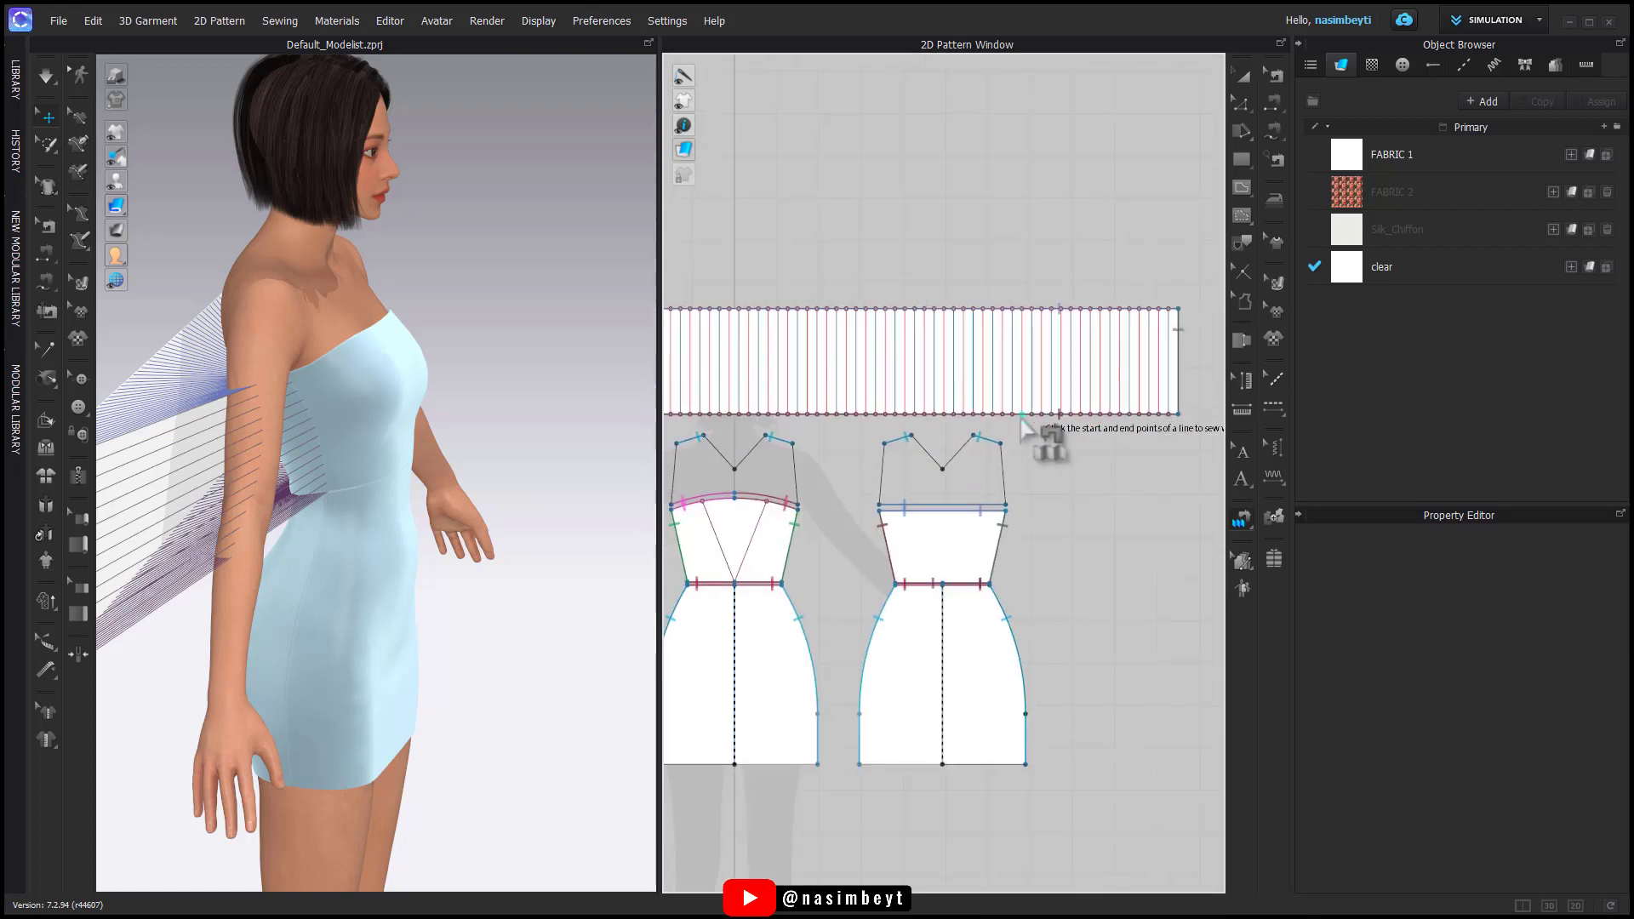
scroll(1032, 434, down, 2)
key(Escape)
Step: Retry pleat sewing from the back bodice's upper edge along the full top edge of the long pleated rectangle
scroll(1001, 505, up, 2)
middle_drag(1005, 511, 1051, 490)
click(963, 479)
click(1071, 479)
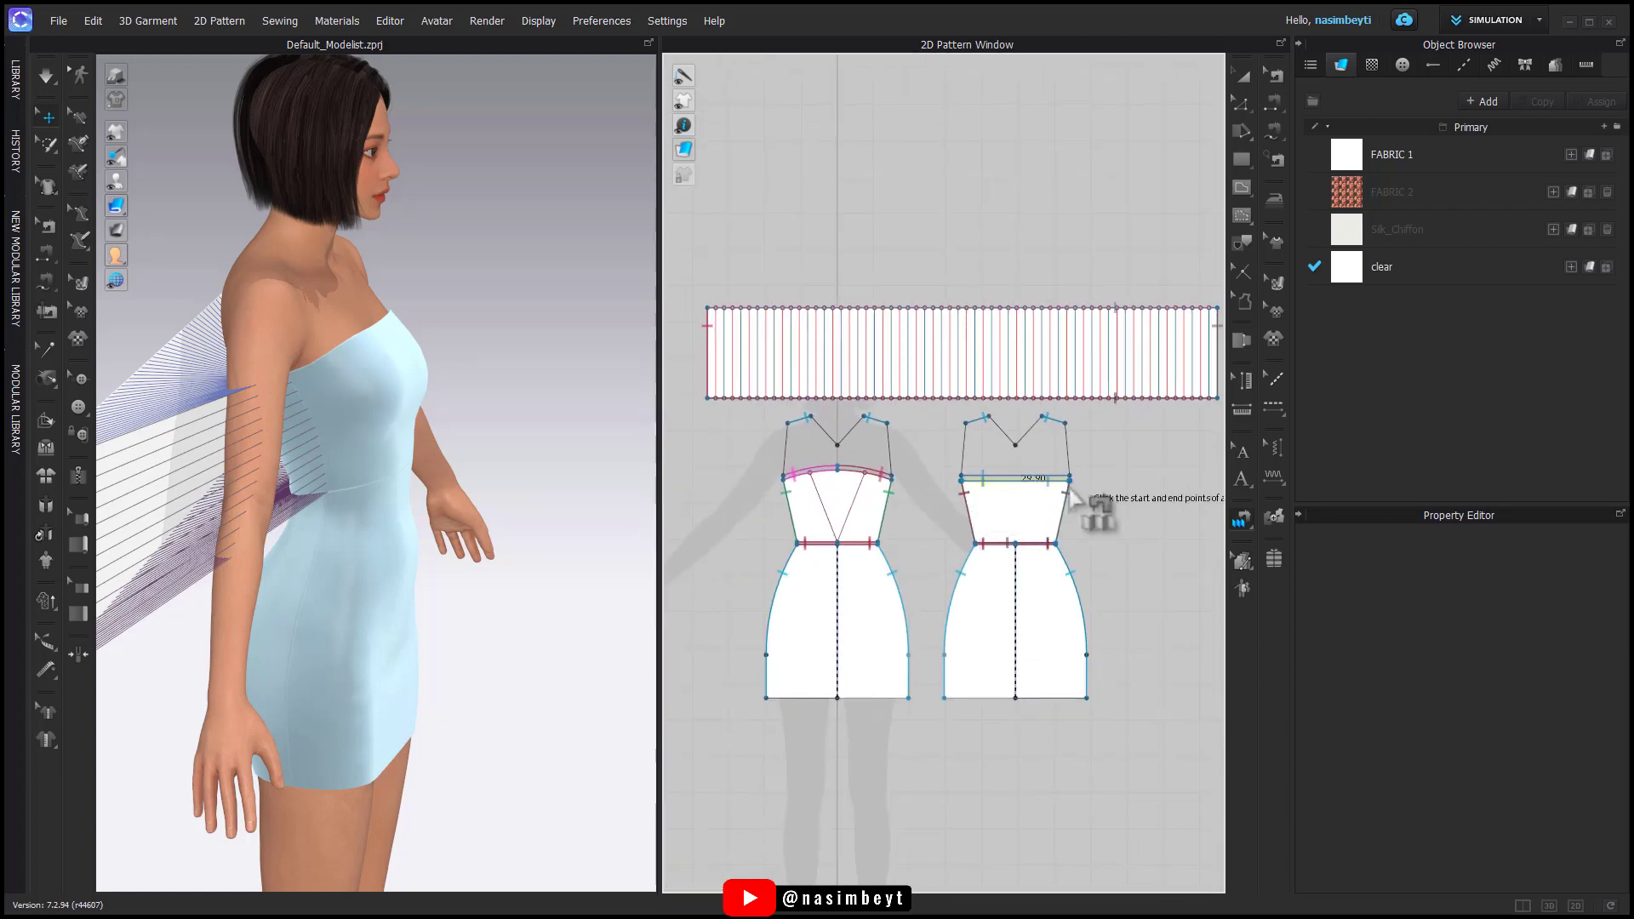
click(709, 306)
middle_drag(1049, 327, 1024, 340)
click(1192, 318)
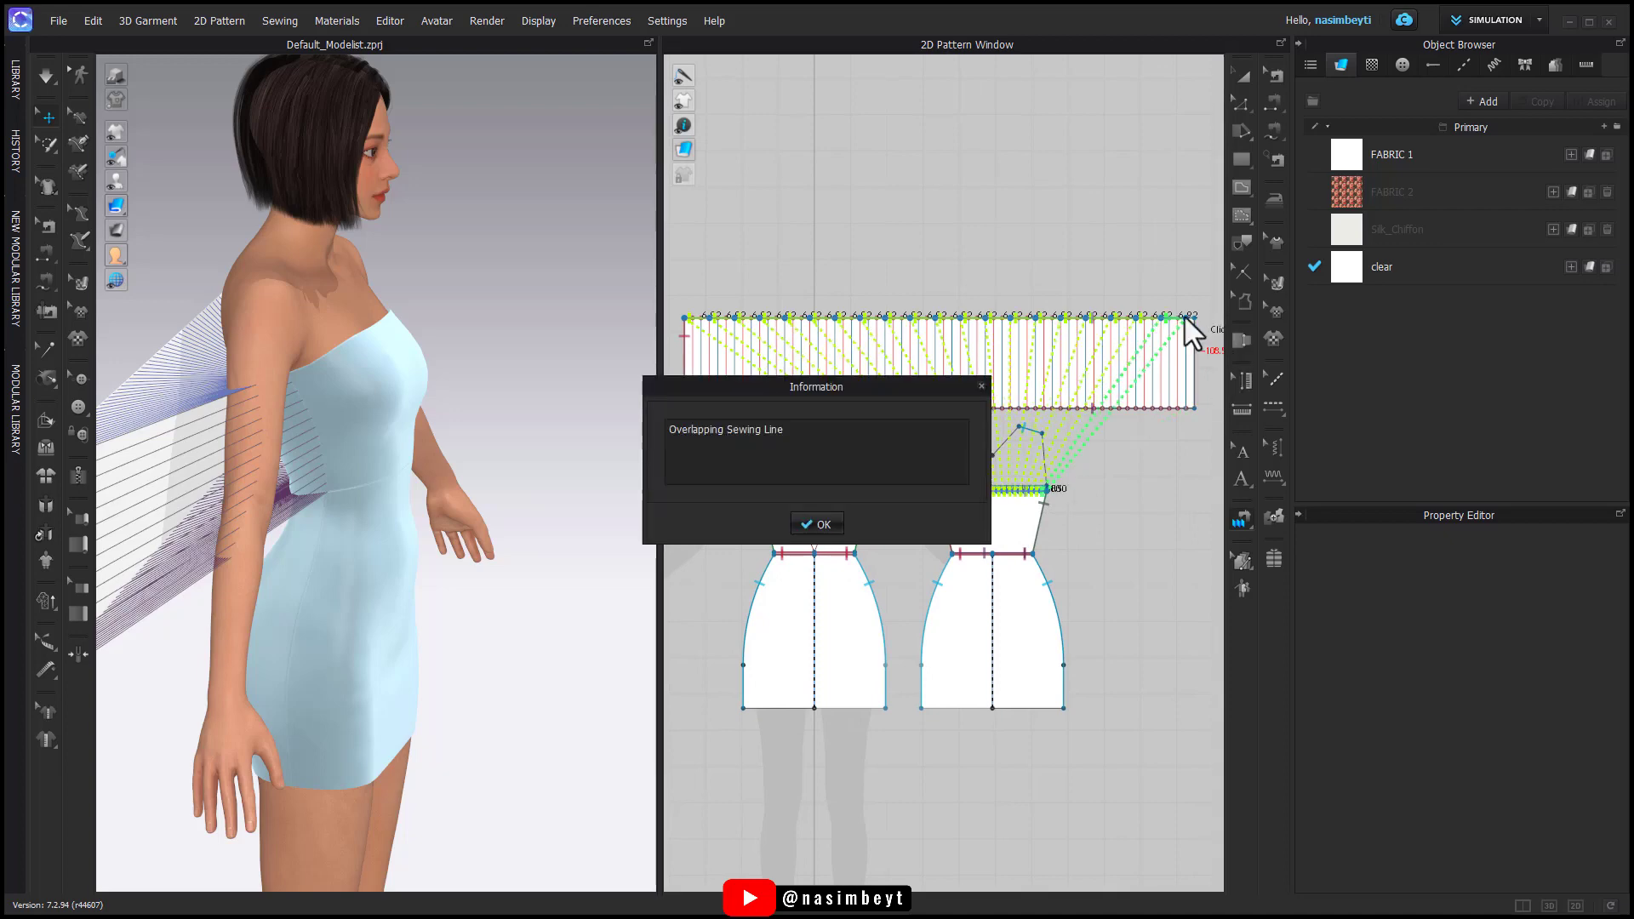
Step: Replace the plain seam between the back bodice's upper edge and the long rectangle's top edge with pleat sewing
click(1238, 521)
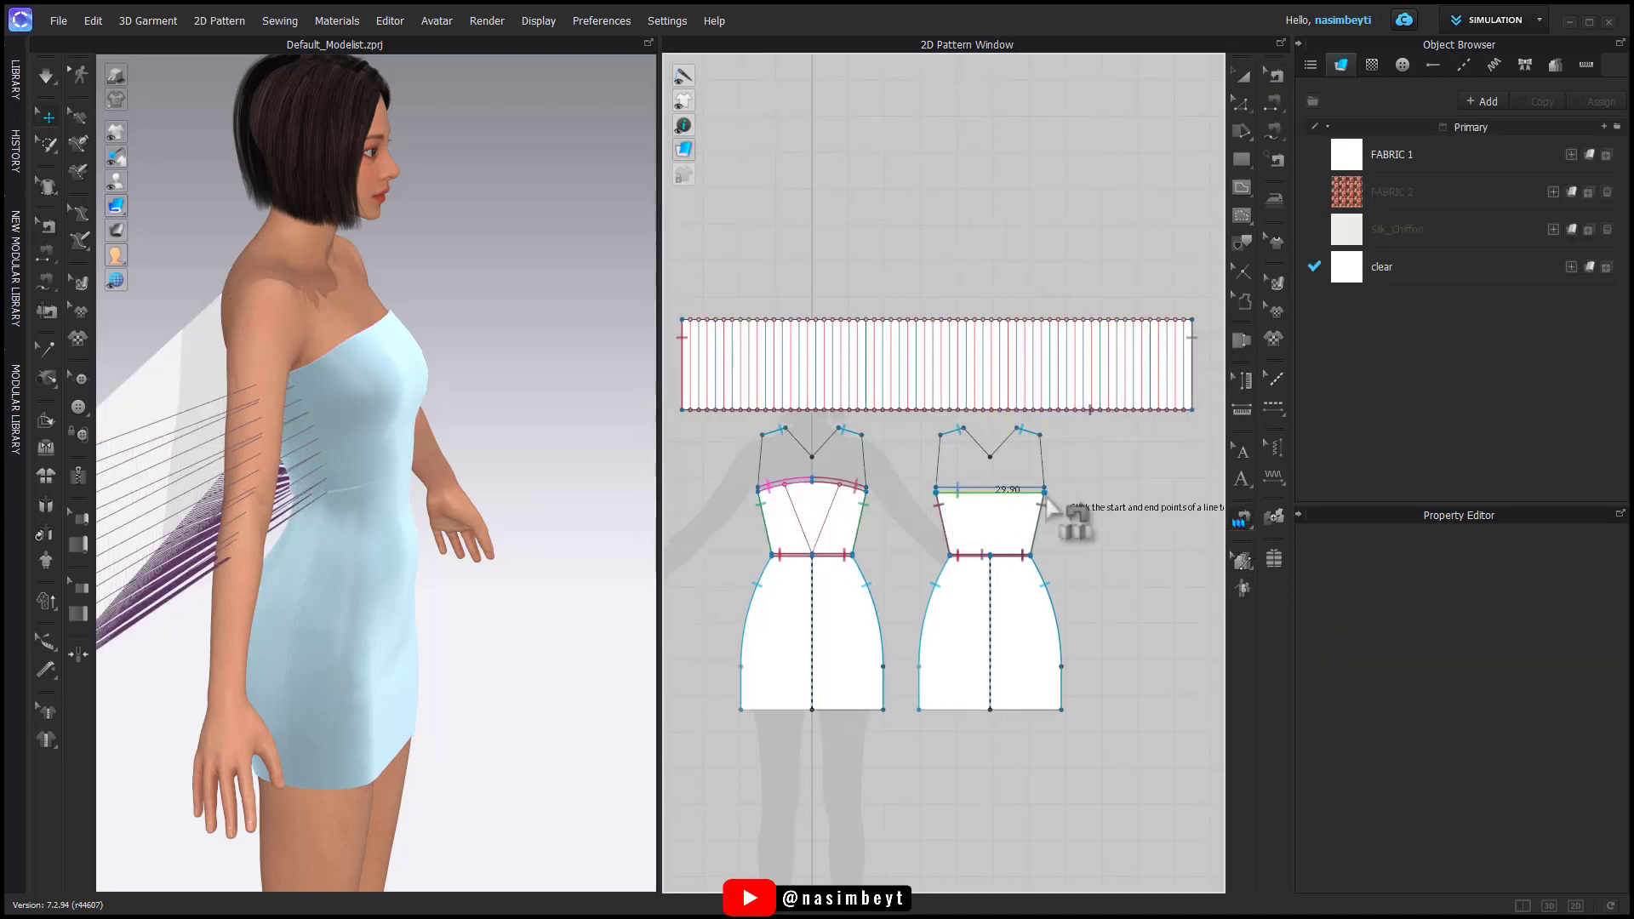
click(1160, 321)
scroll(1121, 397, up, 1)
scroll(1121, 392, down, 1)
scroll(963, 568, up, 5)
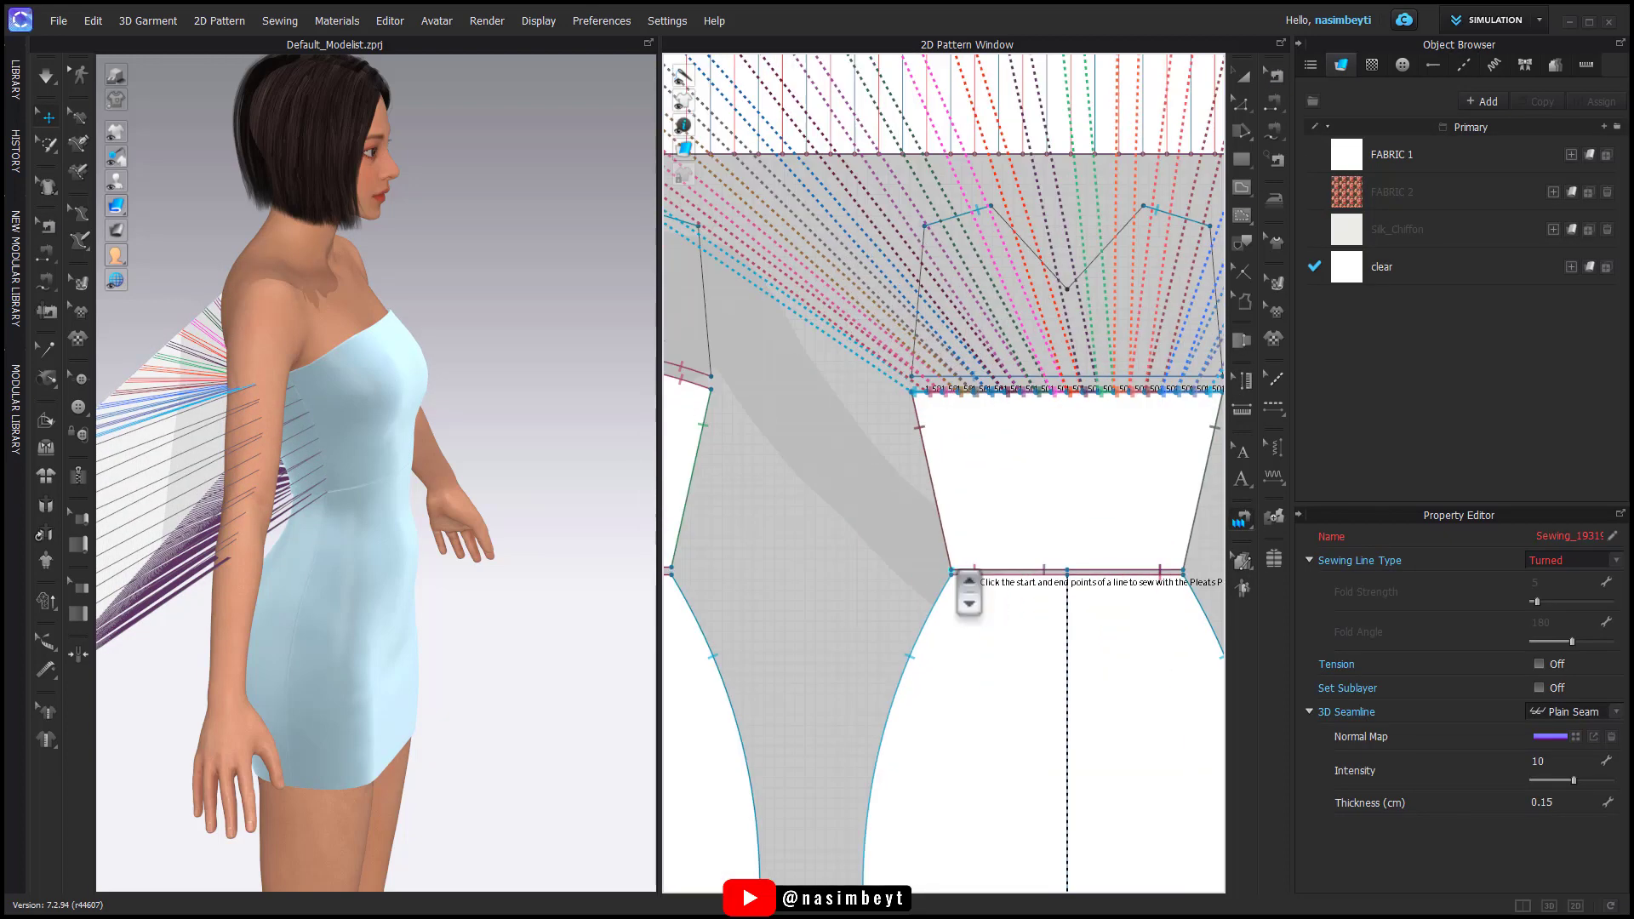
Step: Replace the plain back waistline seam with pleat sewing to the long rectangle's bottom edge
click(1273, 104)
scroll(810, 399, down, 5)
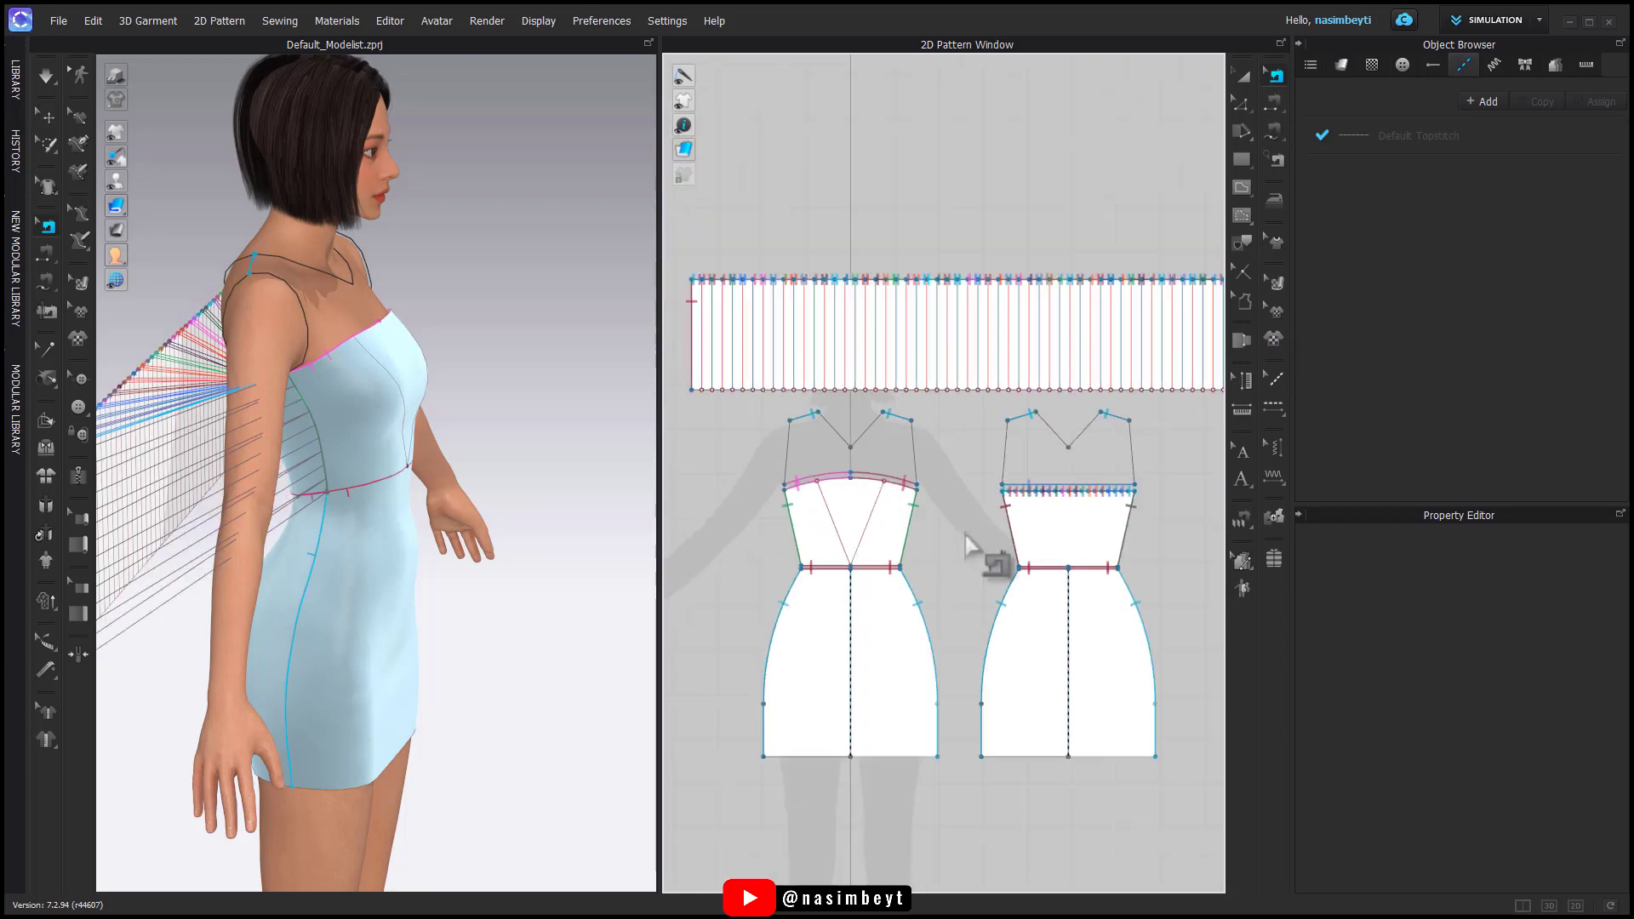
scroll(1075, 579, up, 5)
scroll(1097, 565, down, 4)
click(1152, 569)
scroll(904, 610, down, 3)
click(713, 455)
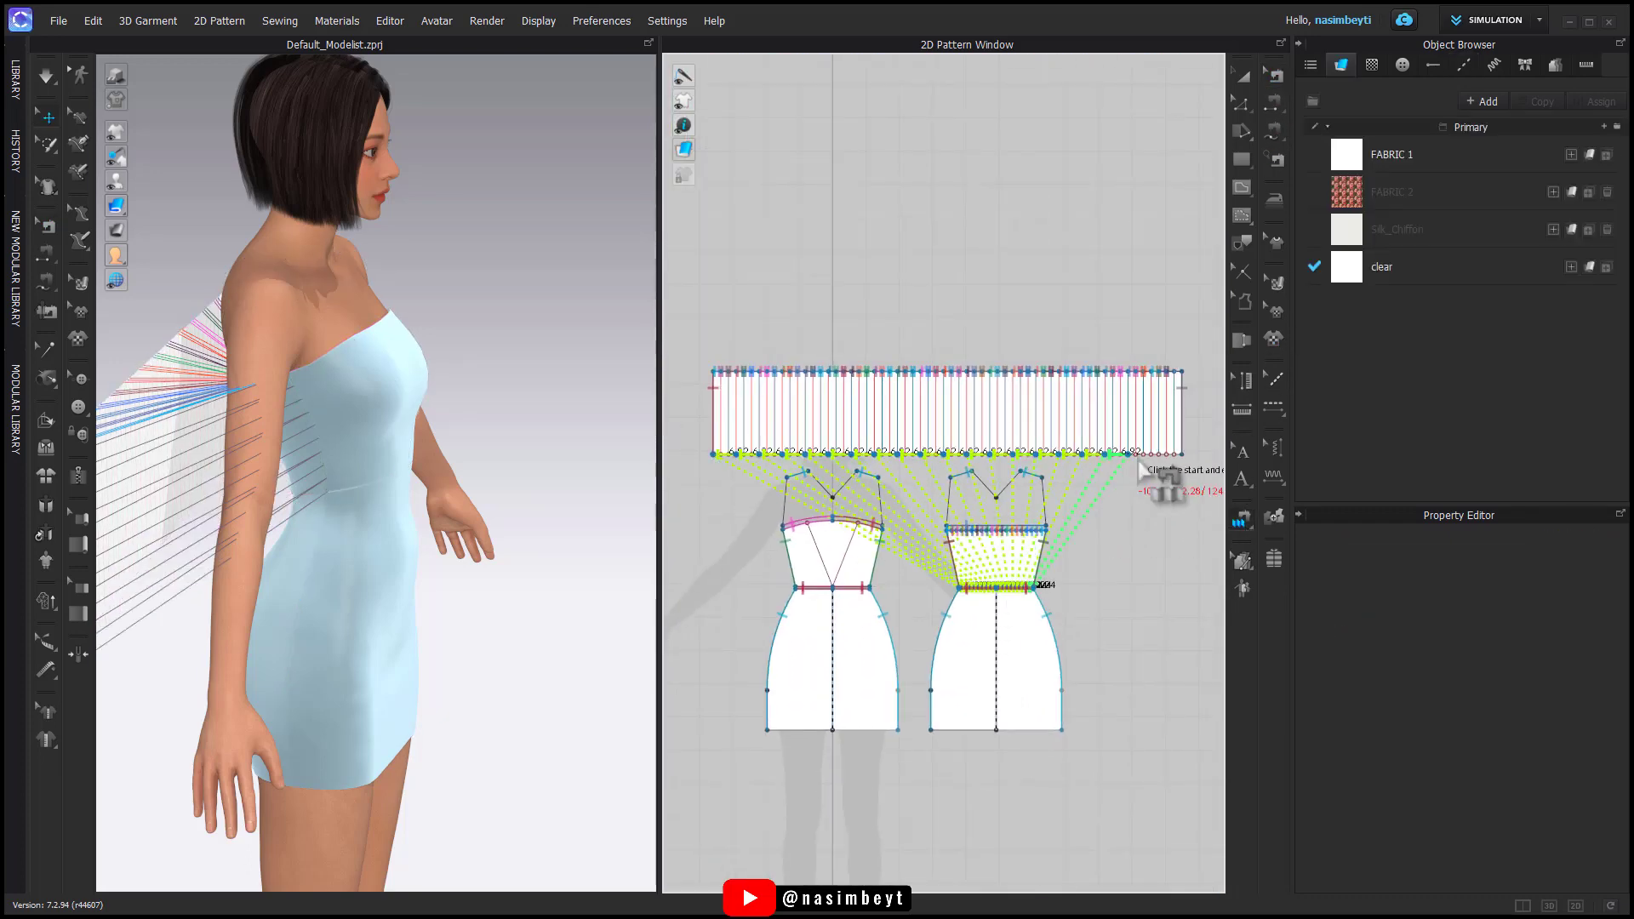
click(1182, 454)
Step: Simulate the garment and tug the pleated band into shape on the avatar's back
click(1244, 77)
key(space)
right_drag(366, 511, 555, 514)
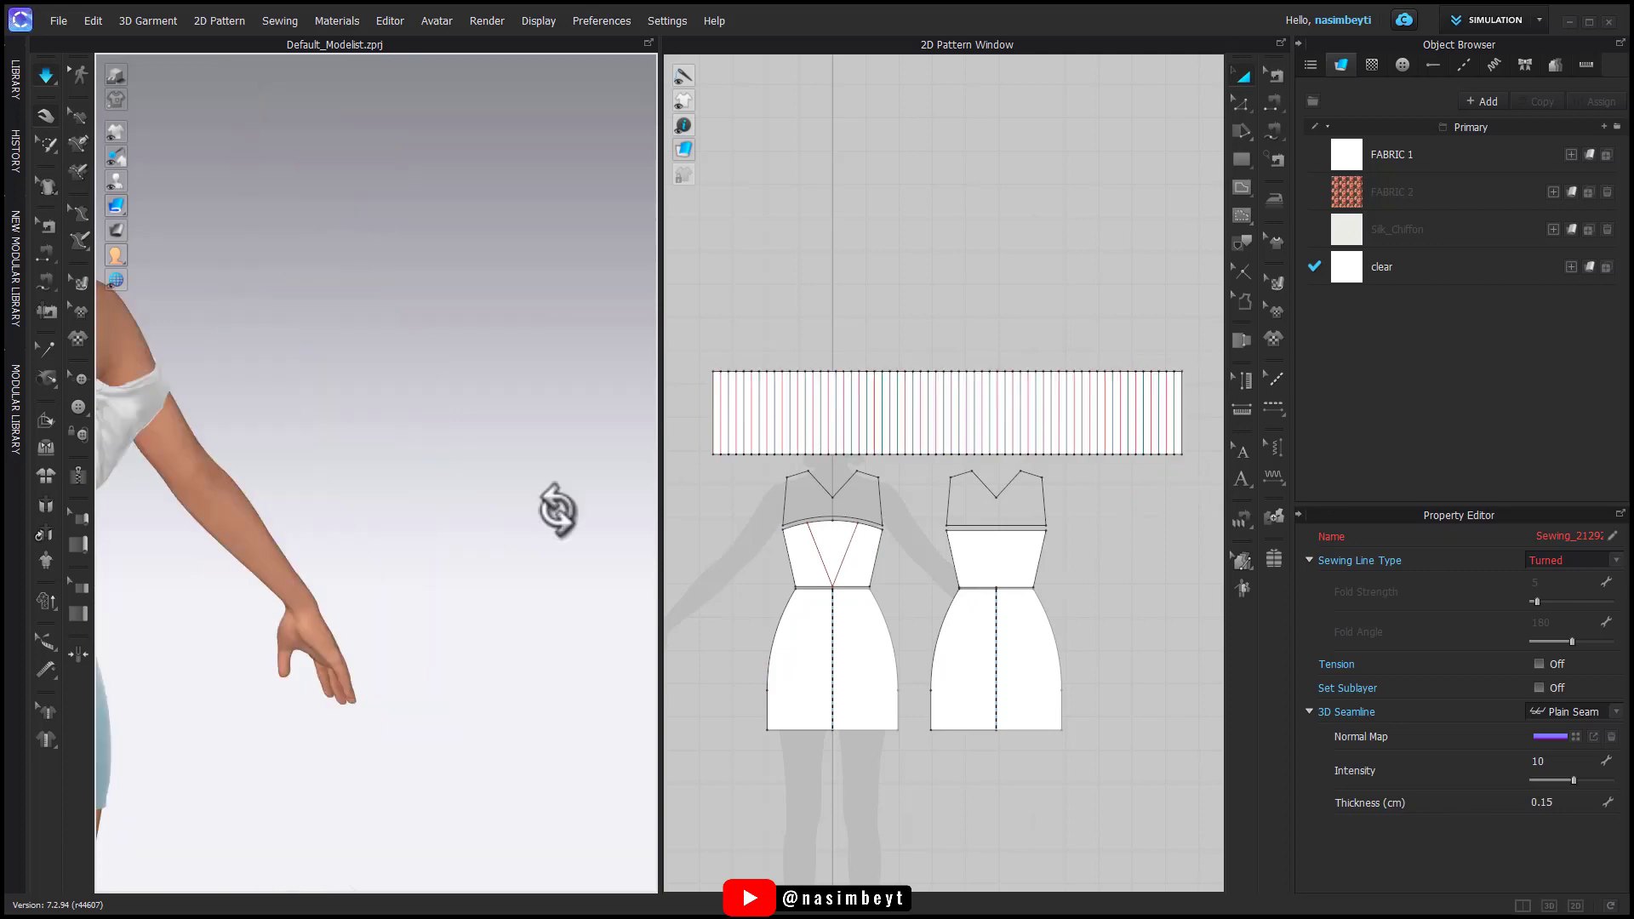
middle_drag(255, 477, 562, 460)
mouse_move(498, 375)
mouse_down()
mouse_move(529, 354)
mouse_move(521, 341)
mouse_move(514, 367)
mouse_up()
Step: Set the pleated back band's additional collision thickness to 1 mm and check it from several sides
click(494, 353)
right_drag(579, 383, 911, 512)
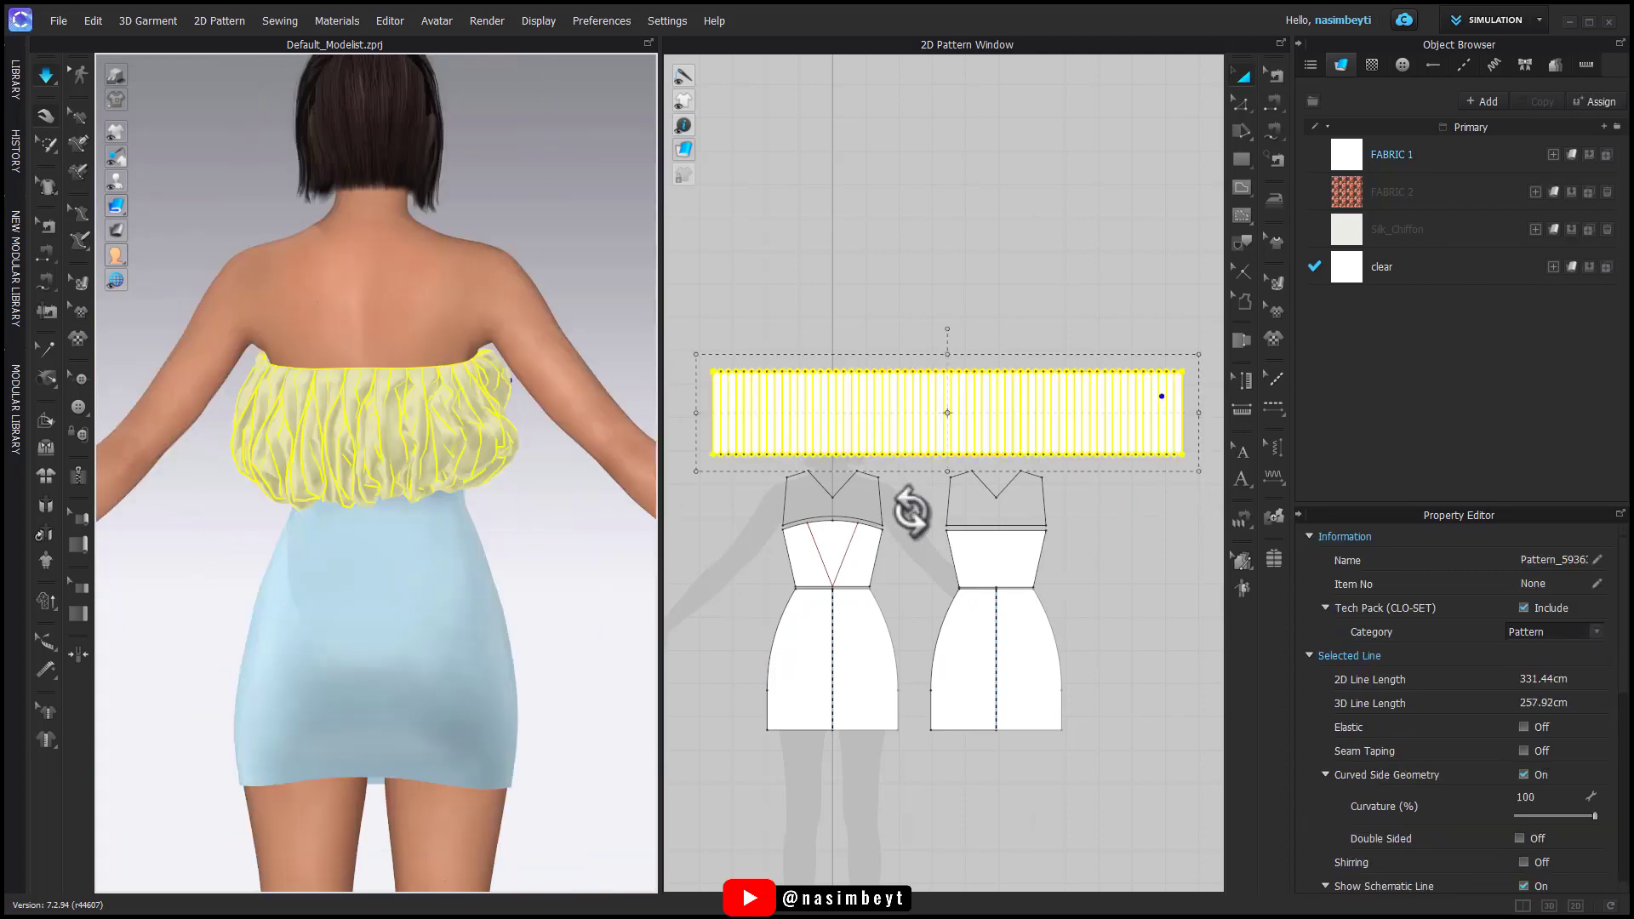
click(587, 545)
right_drag(587, 544, 979, 523)
click(1179, 444)
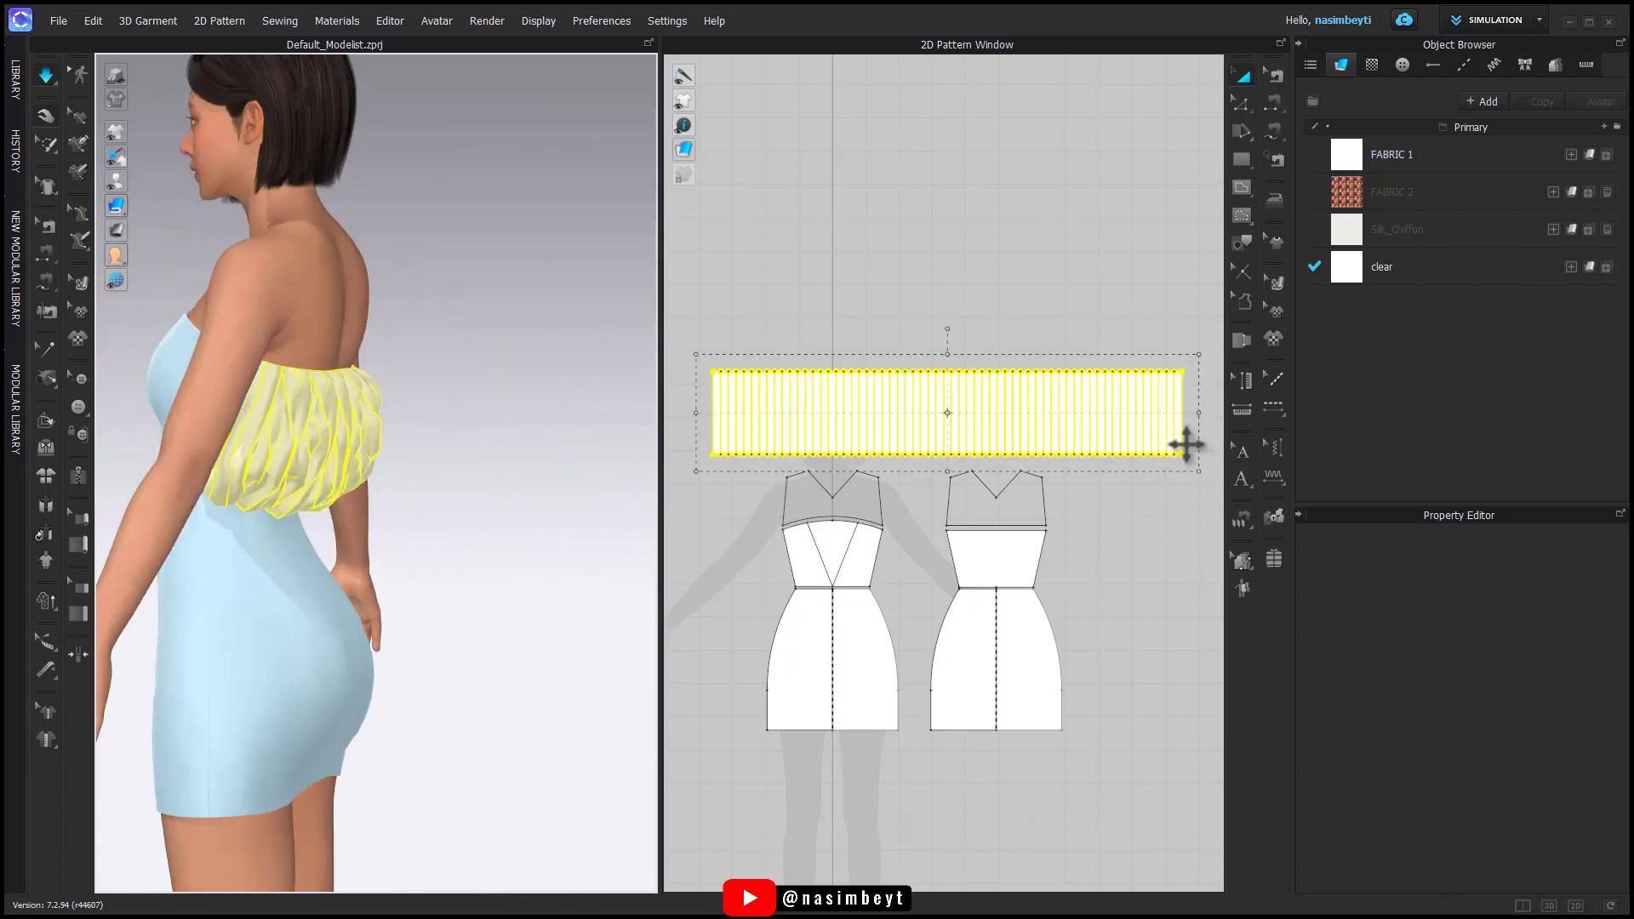
scroll(1532, 792, down, 5)
click(1548, 811)
text(1)
key(Return)
right_drag(587, 545, 128, 536)
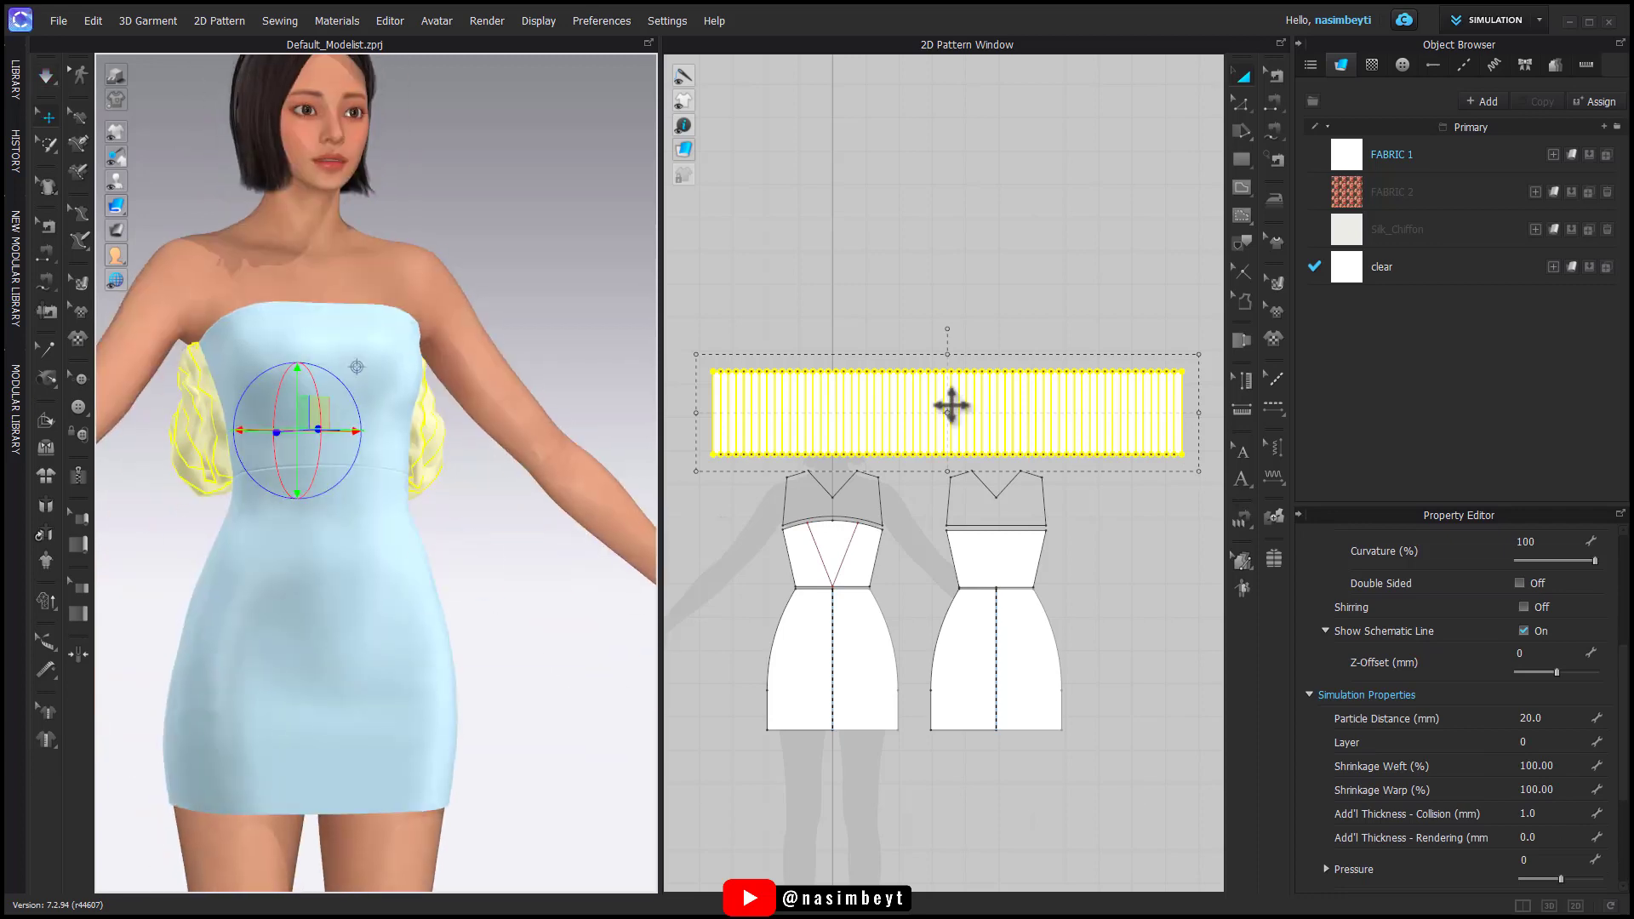
Step: Duplicate the long pleated rectangle and place the copy beside the front dress pattern
scroll(1040, 468, down, 2)
middle_drag(1040, 468, 1029, 306)
key(ctrl+c)
key(ctrl+v)
middle_drag(715, 392, 995, 390)
click(887, 373)
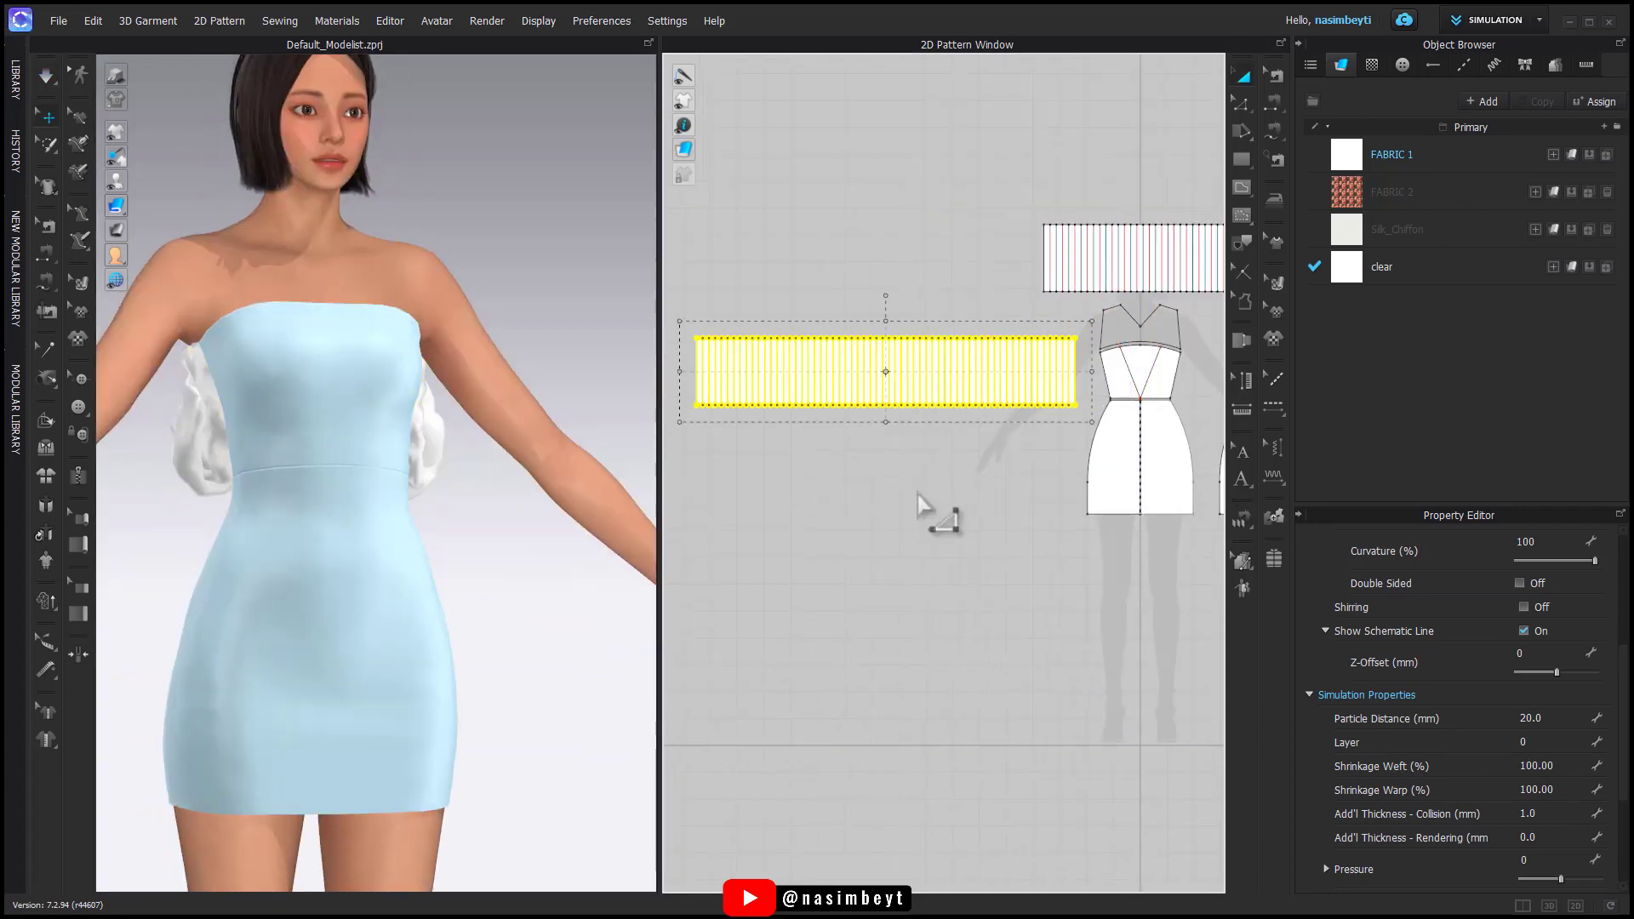
click(887, 442)
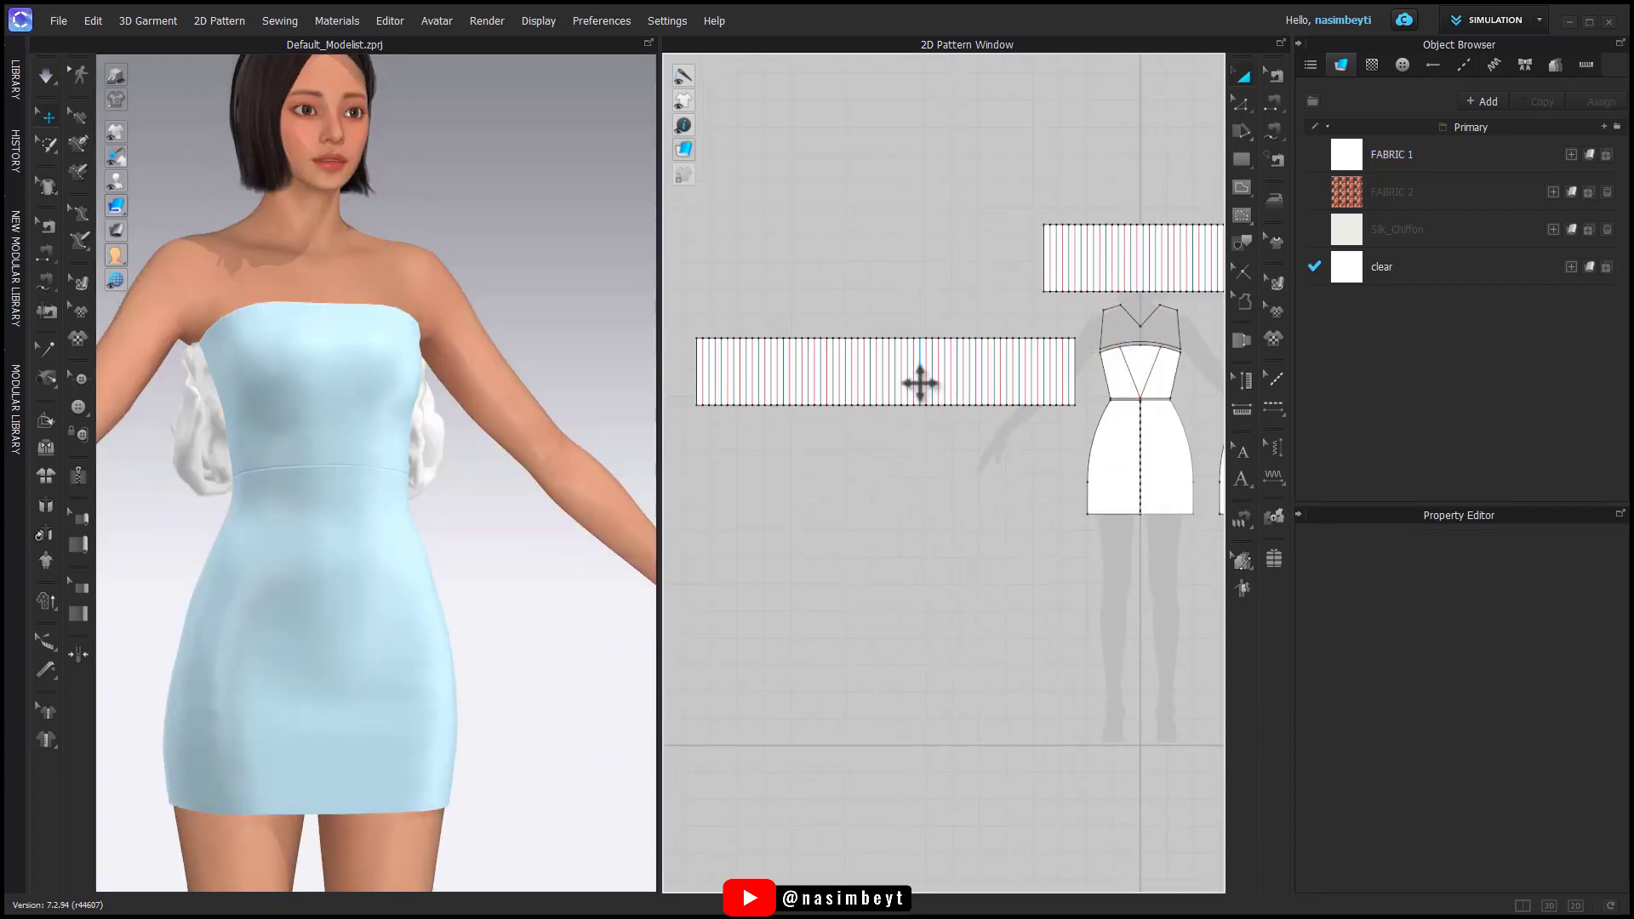
Step: Shorten the copied rectangle to about half by deleting its right half's internal lines and points, and move it next to the front pattern
click(1071, 384)
drag(1088, 303, 887, 453)
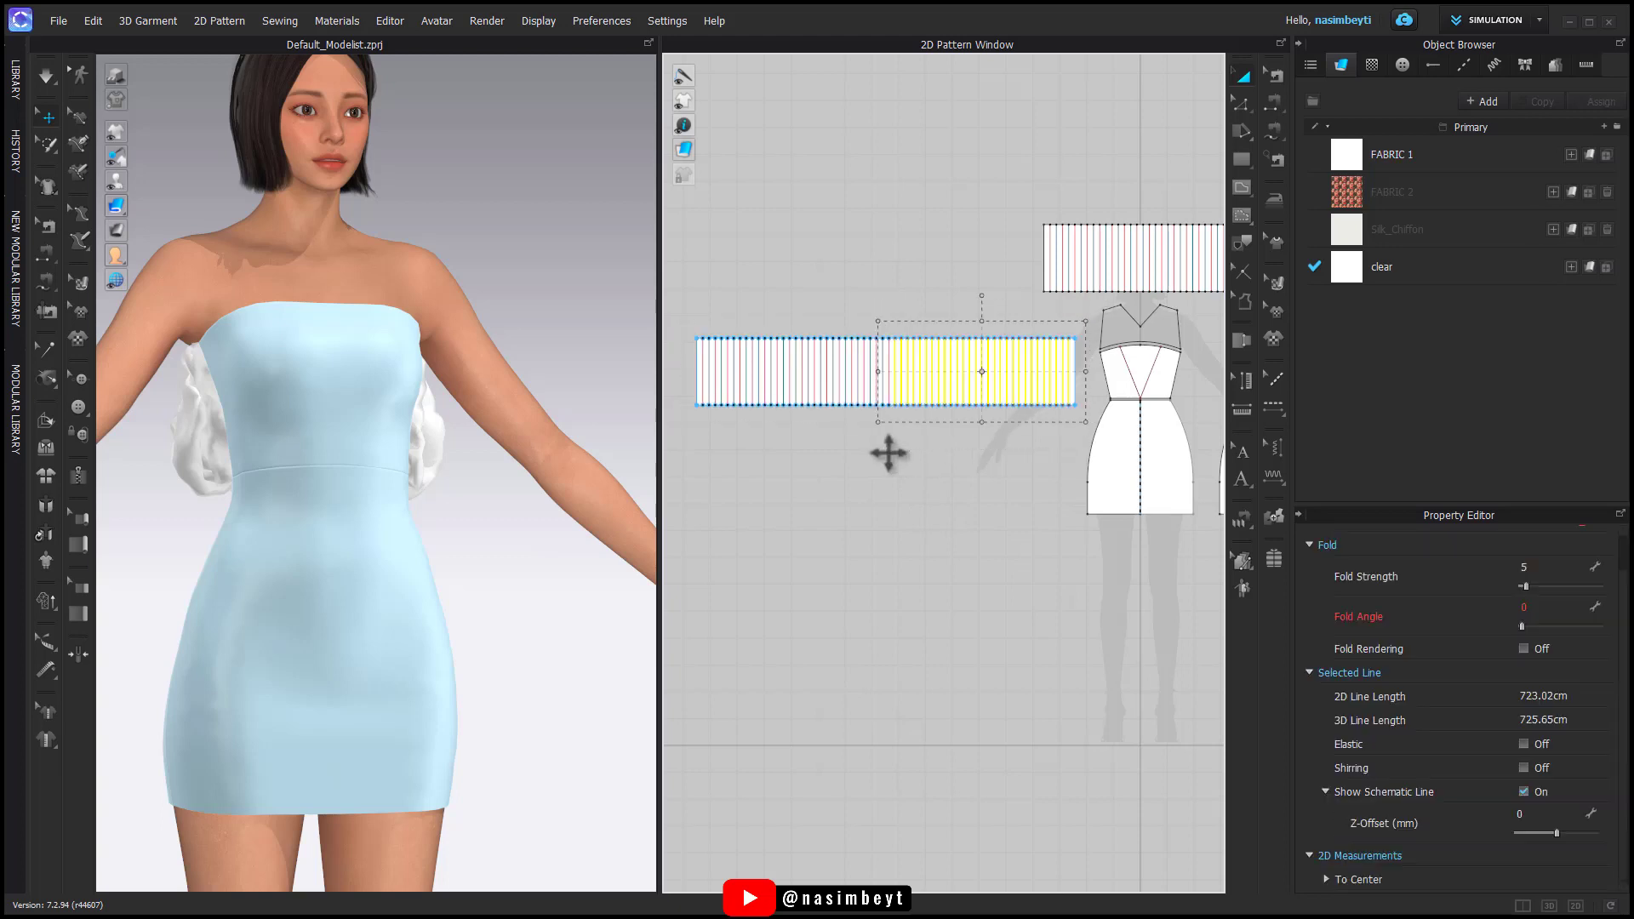
middle_drag(970, 552, 964, 590)
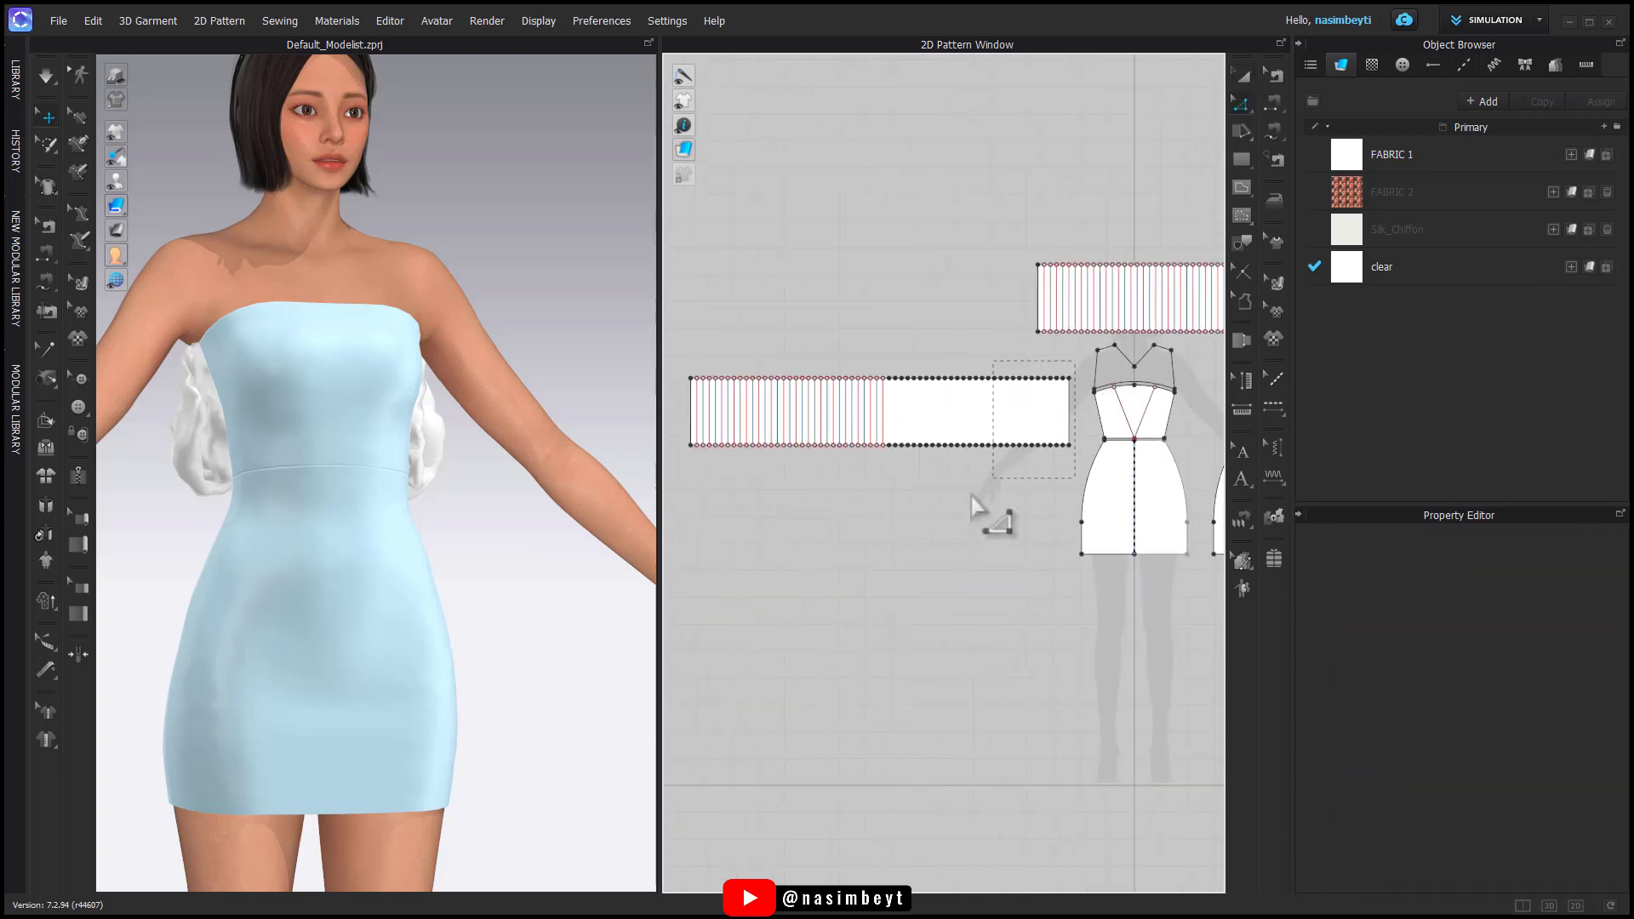
drag(971, 494, 893, 526)
key(Delete)
key(a)
drag(773, 400, 924, 410)
Step: Delete the shortened rectangle's leftover seams and sew its short edges to the front bodice's left side edge and left diagonal line
click(1013, 583)
scroll(819, 473, up, 3)
middle_drag(819, 473, 630, 461)
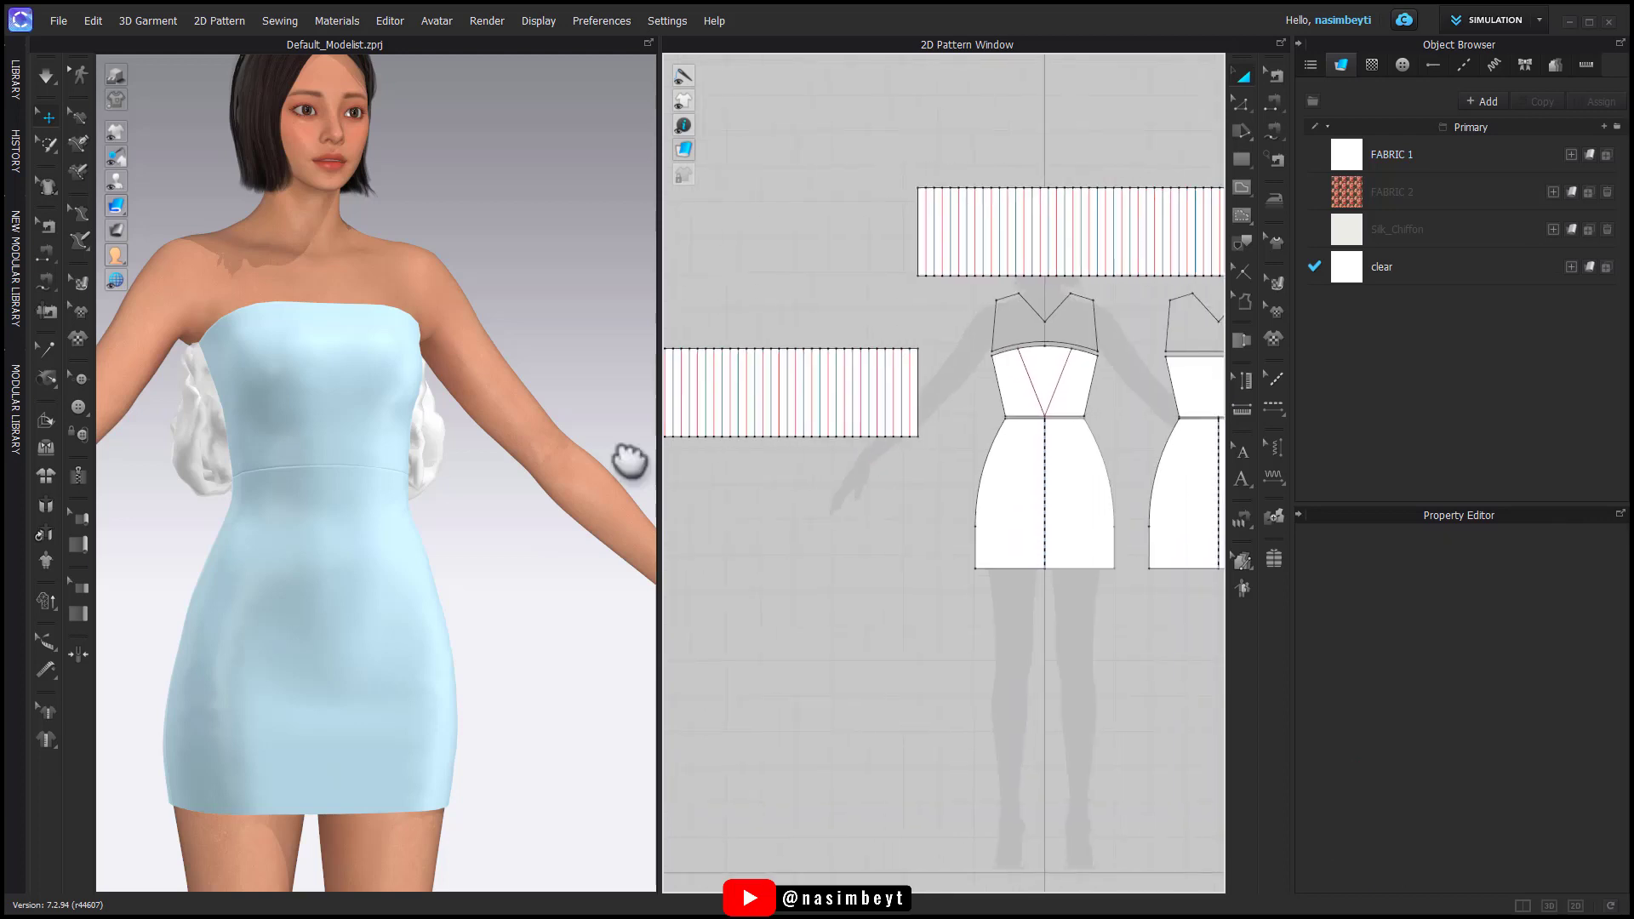
drag(660, 464, 594, 466)
scroll(830, 516, up, 1)
middle_drag(830, 517, 883, 533)
click(1241, 525)
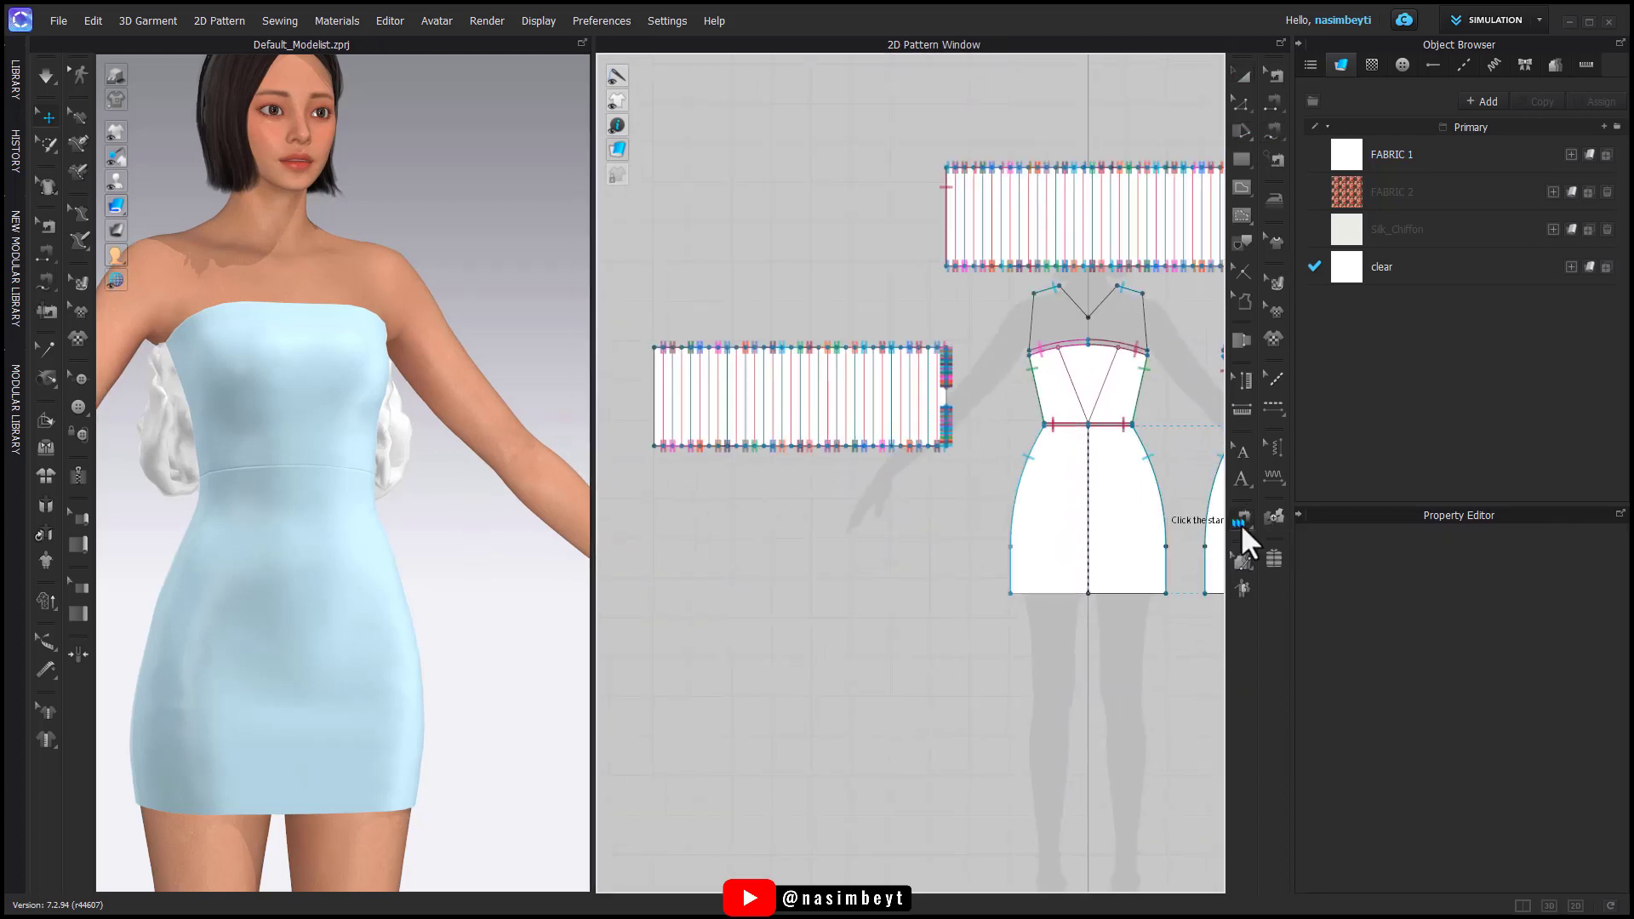
click(1274, 76)
drag(984, 323, 628, 541)
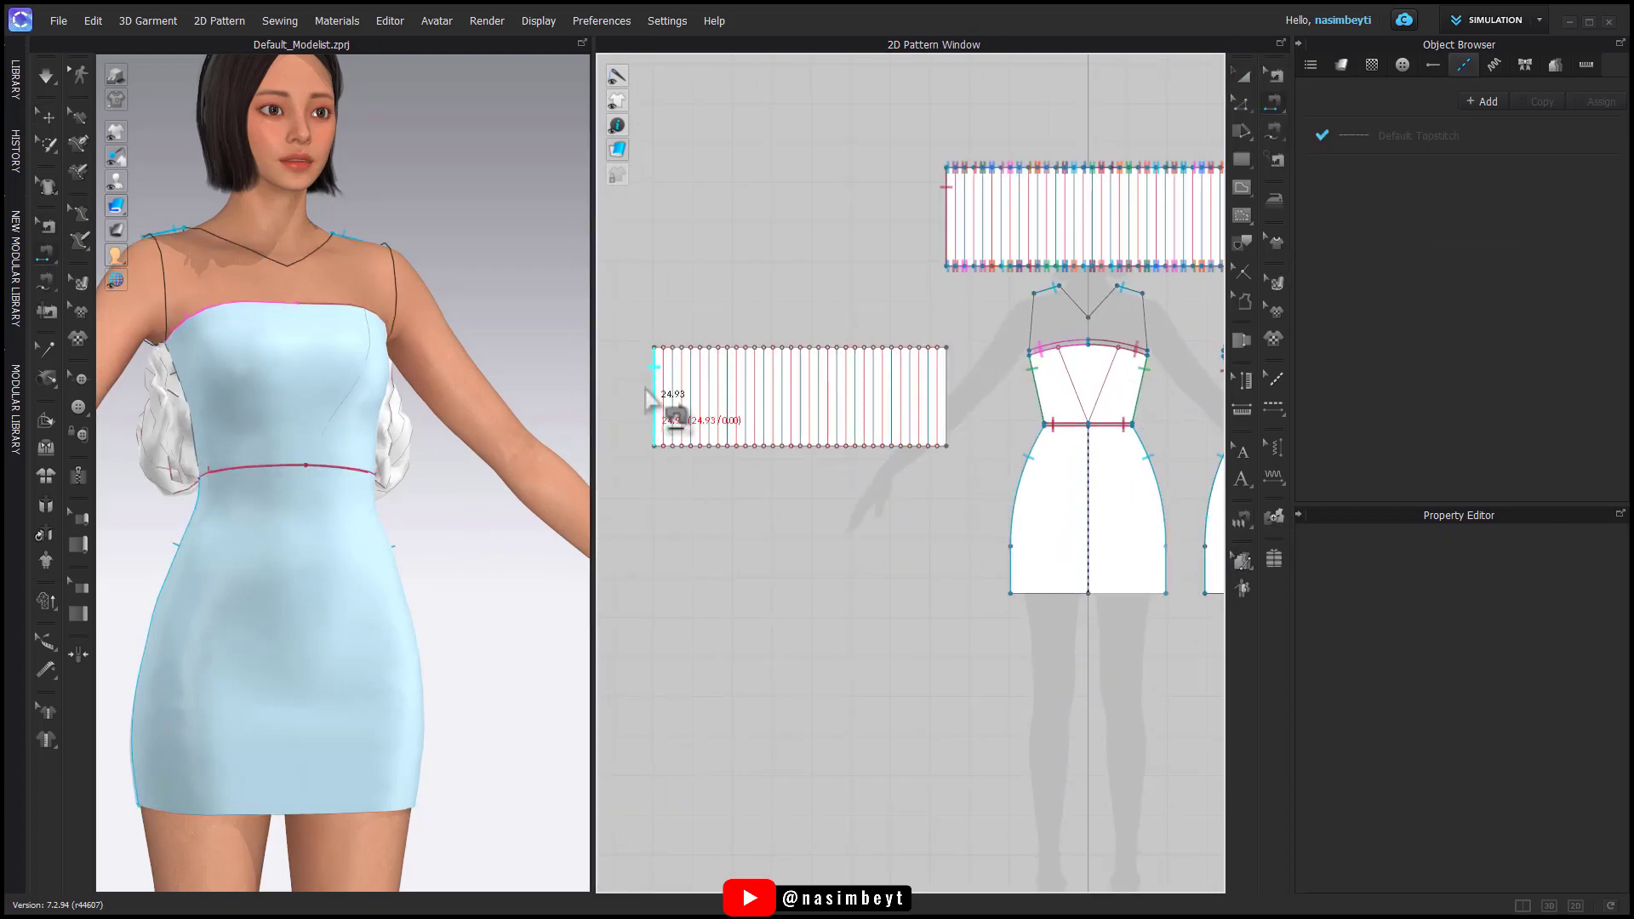
click(1068, 398)
Step: Pleat-sew the left segment of the front bodice's upper edge to the shortened rectangle's top edge
click(1249, 534)
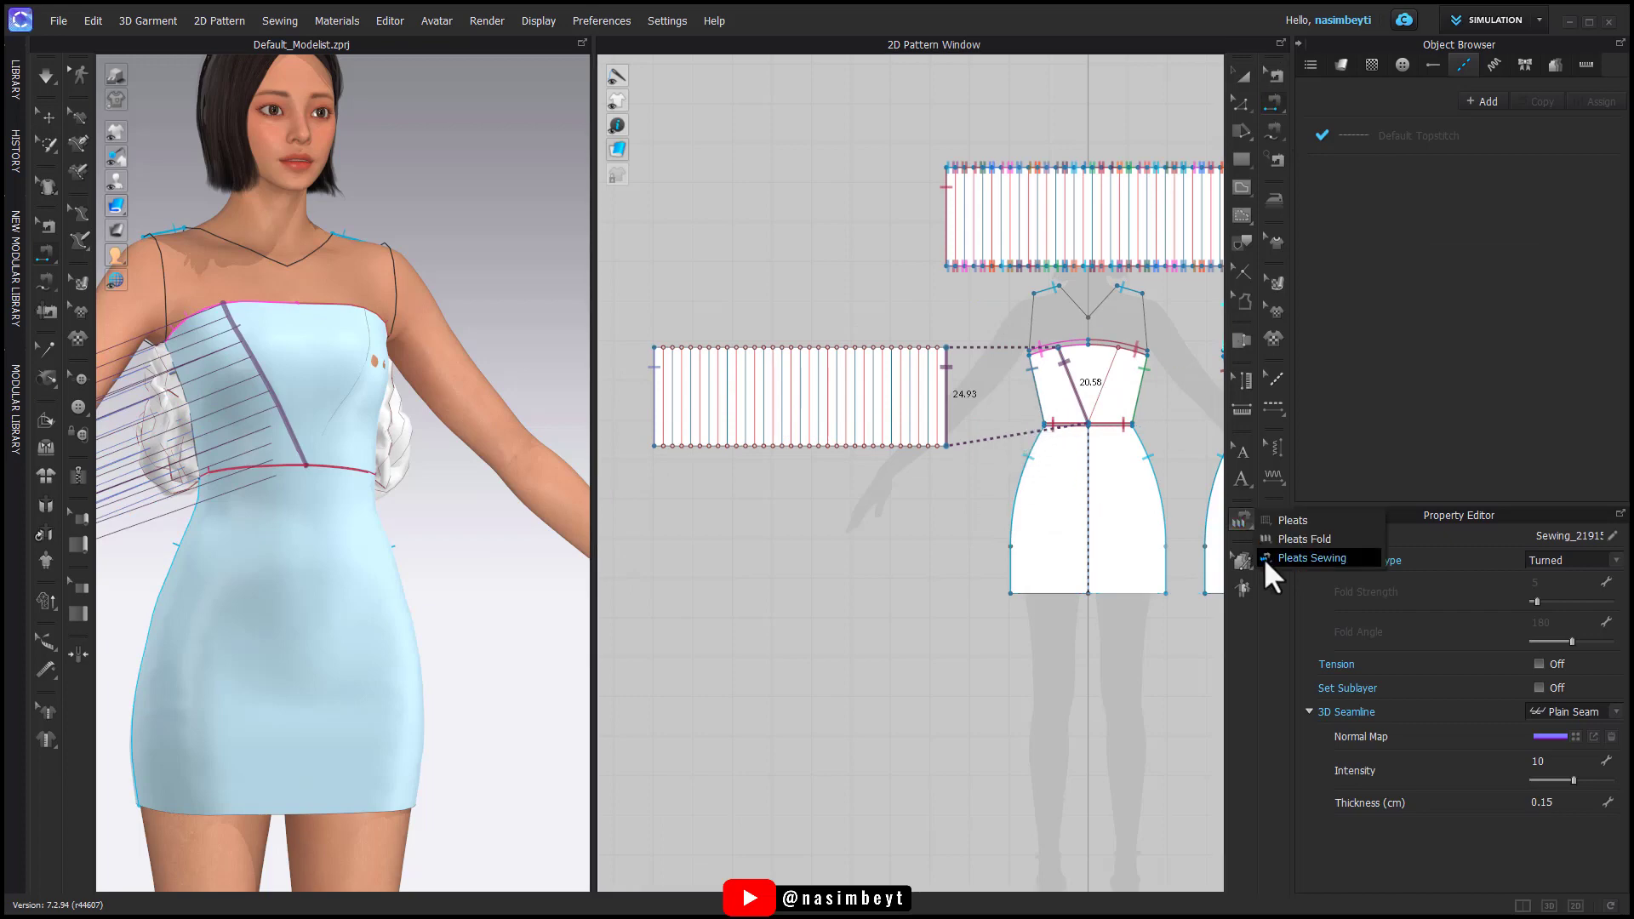
click(1265, 559)
scroll(1026, 405, up, 3)
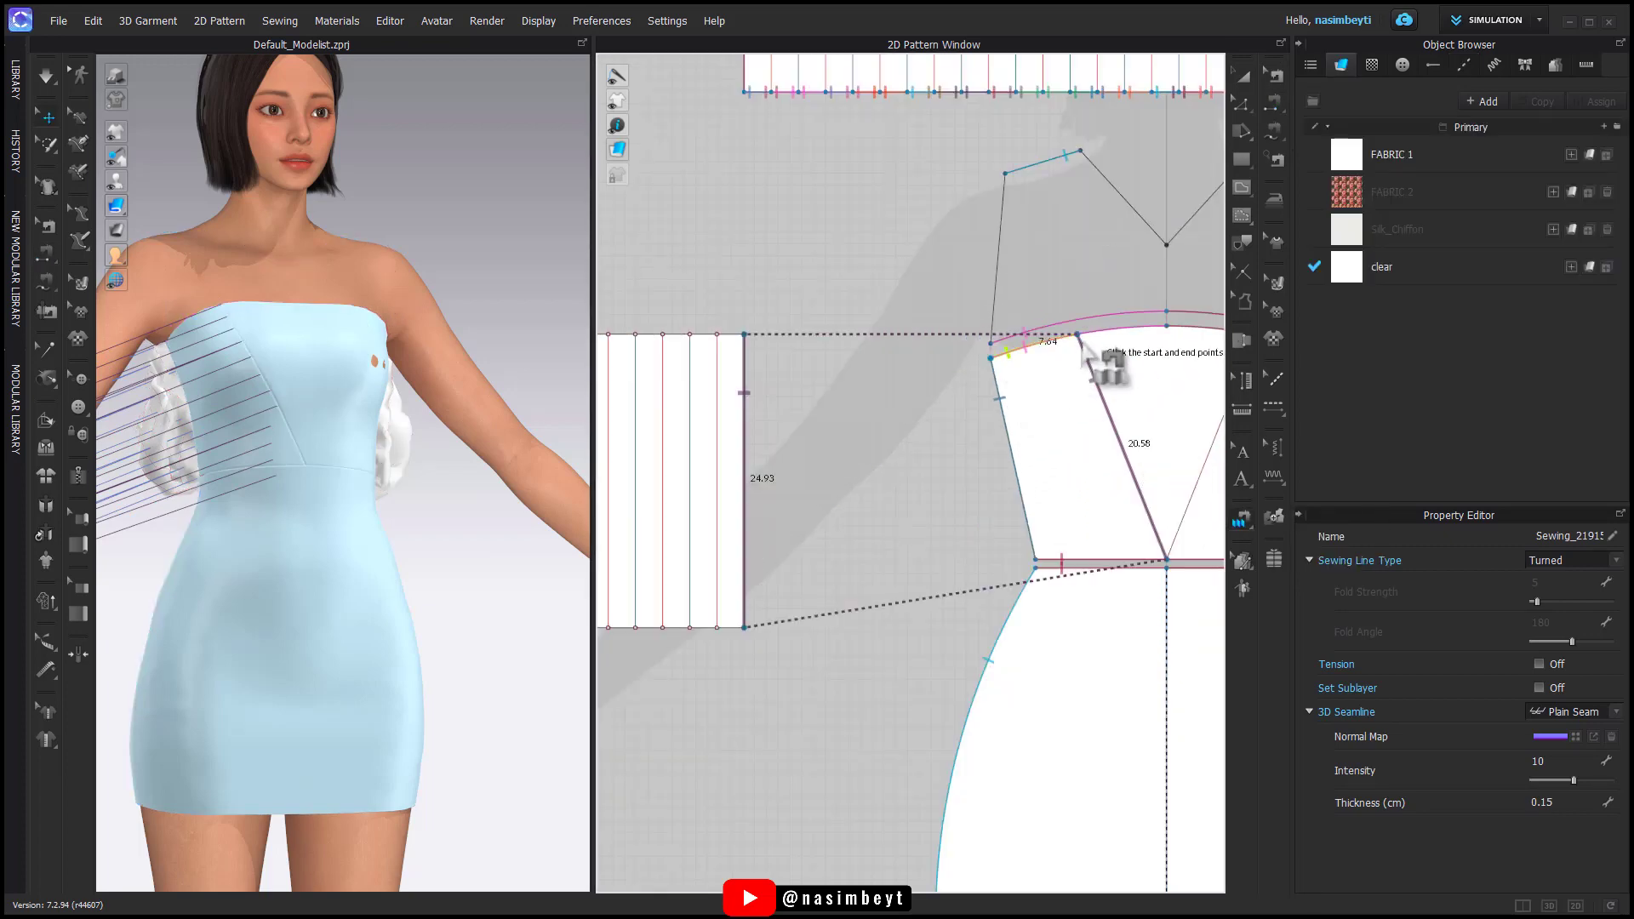
scroll(1105, 358, down, 4)
scroll(1094, 448, up, 5)
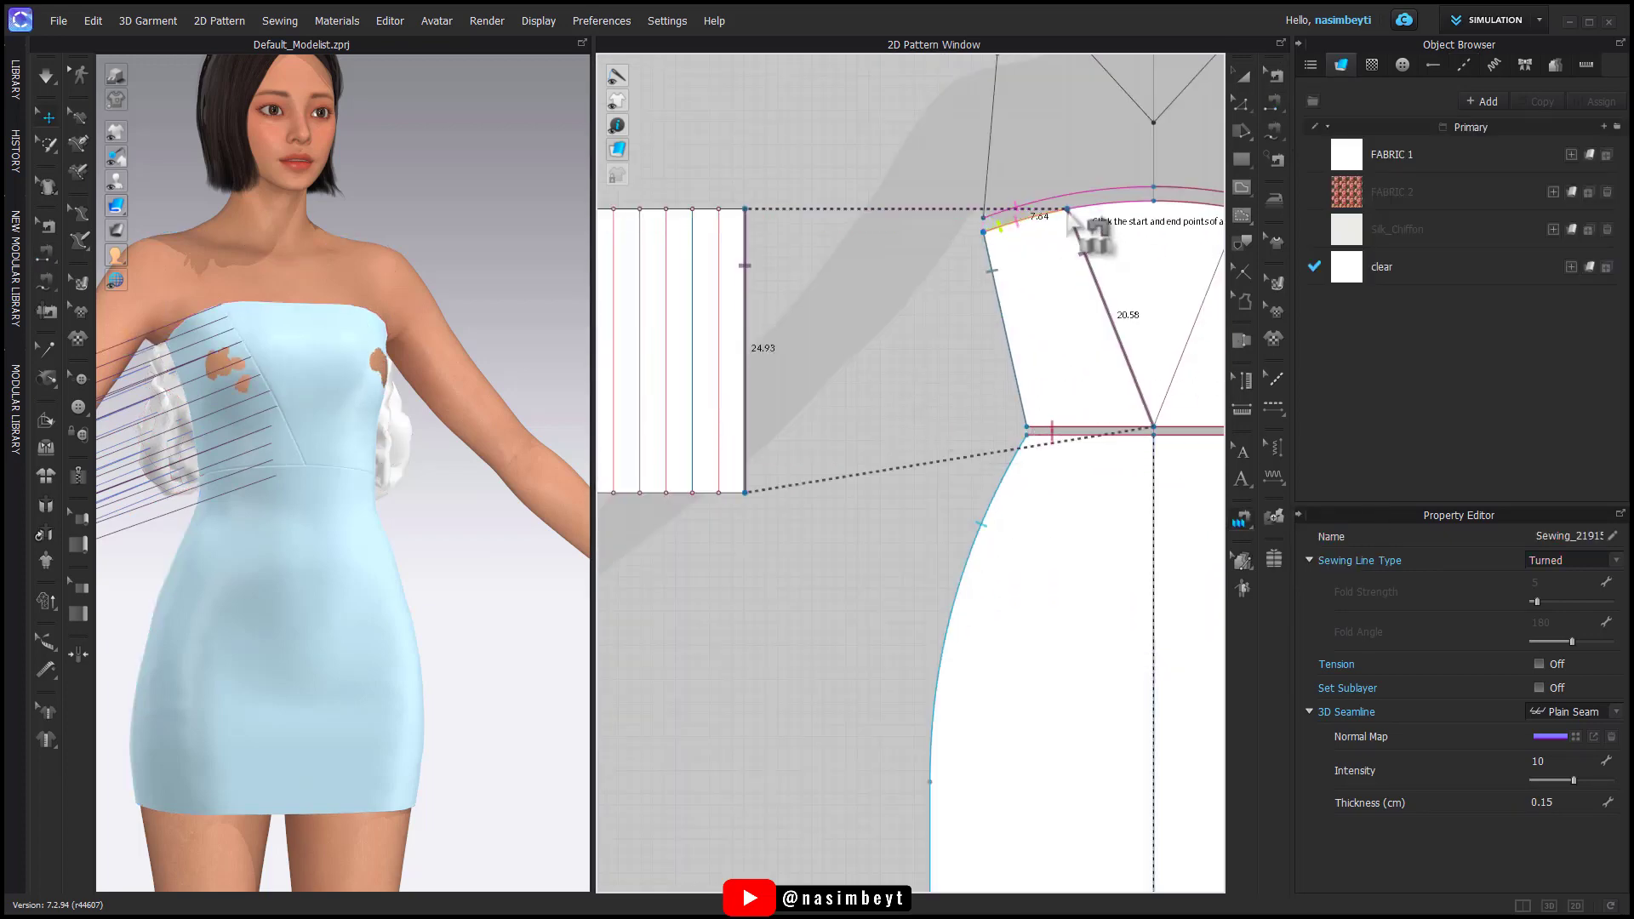
scroll(979, 315, down, 3)
click(1036, 331)
scroll(1173, 436, up, 4)
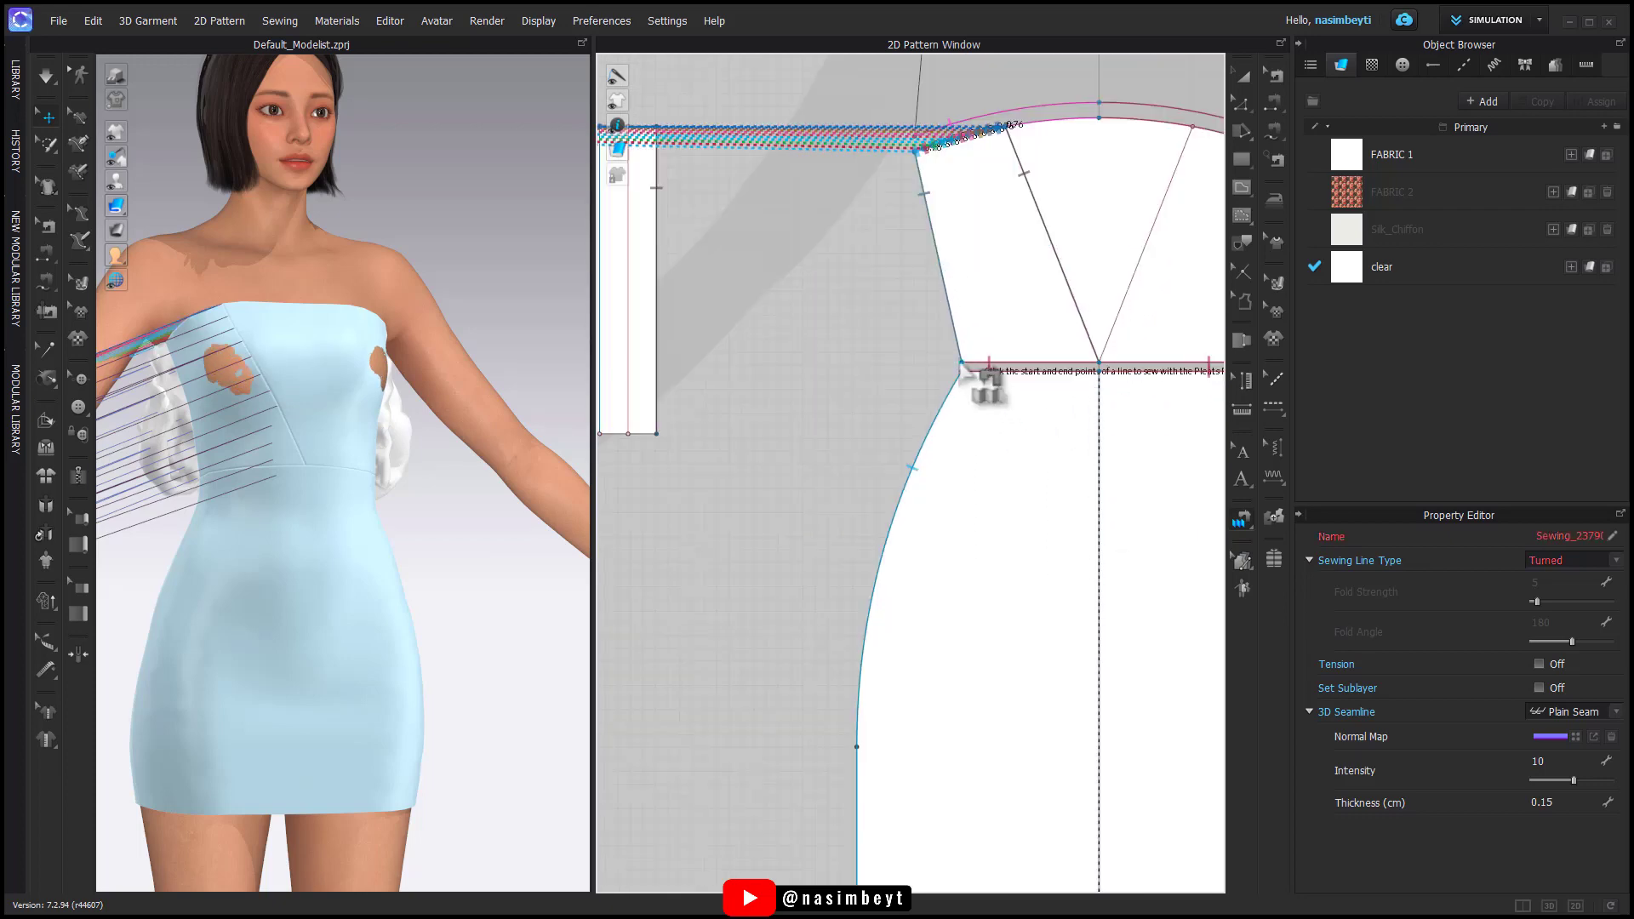
Step: Pleat-sew the left half of the front bodice's waistline to the shortened rectangle's bottom edge
click(964, 366)
click(1102, 367)
scroll(1098, 374, down, 4)
click(1052, 428)
key(a)
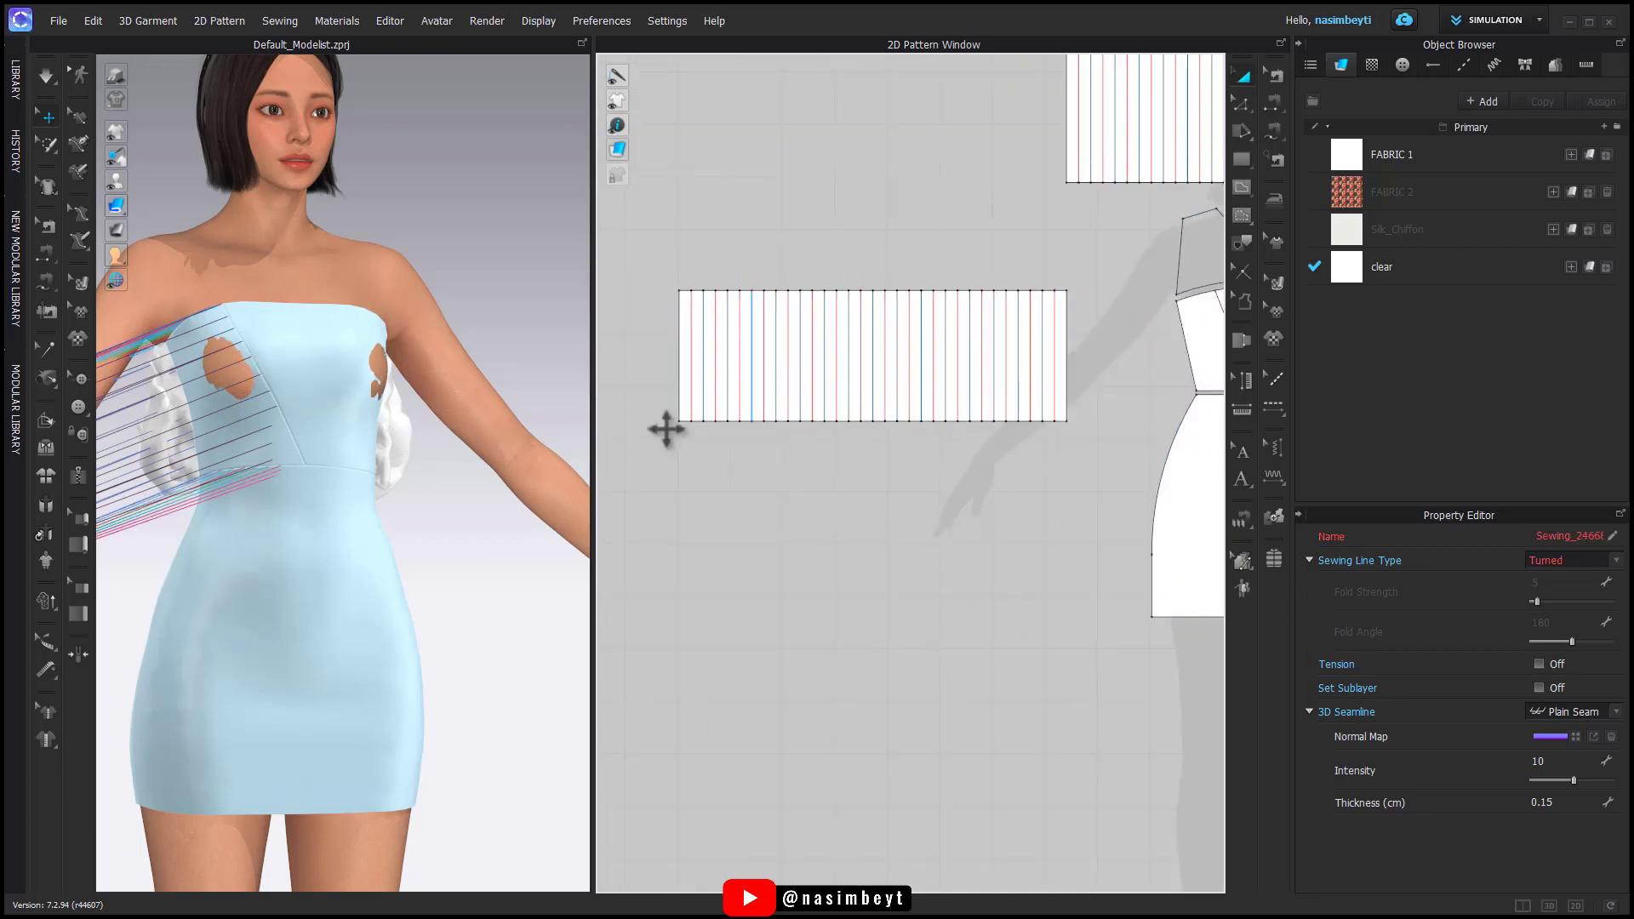
Step: Move and rotate the new pleated piece in 3D to lie in front of the avatar
scroll(510, 528, down, 5)
right_drag(493, 554, 532, 596)
click(188, 645)
drag(203, 681, 171, 673)
drag(162, 651, 336, 590)
scroll(336, 596, up, 5)
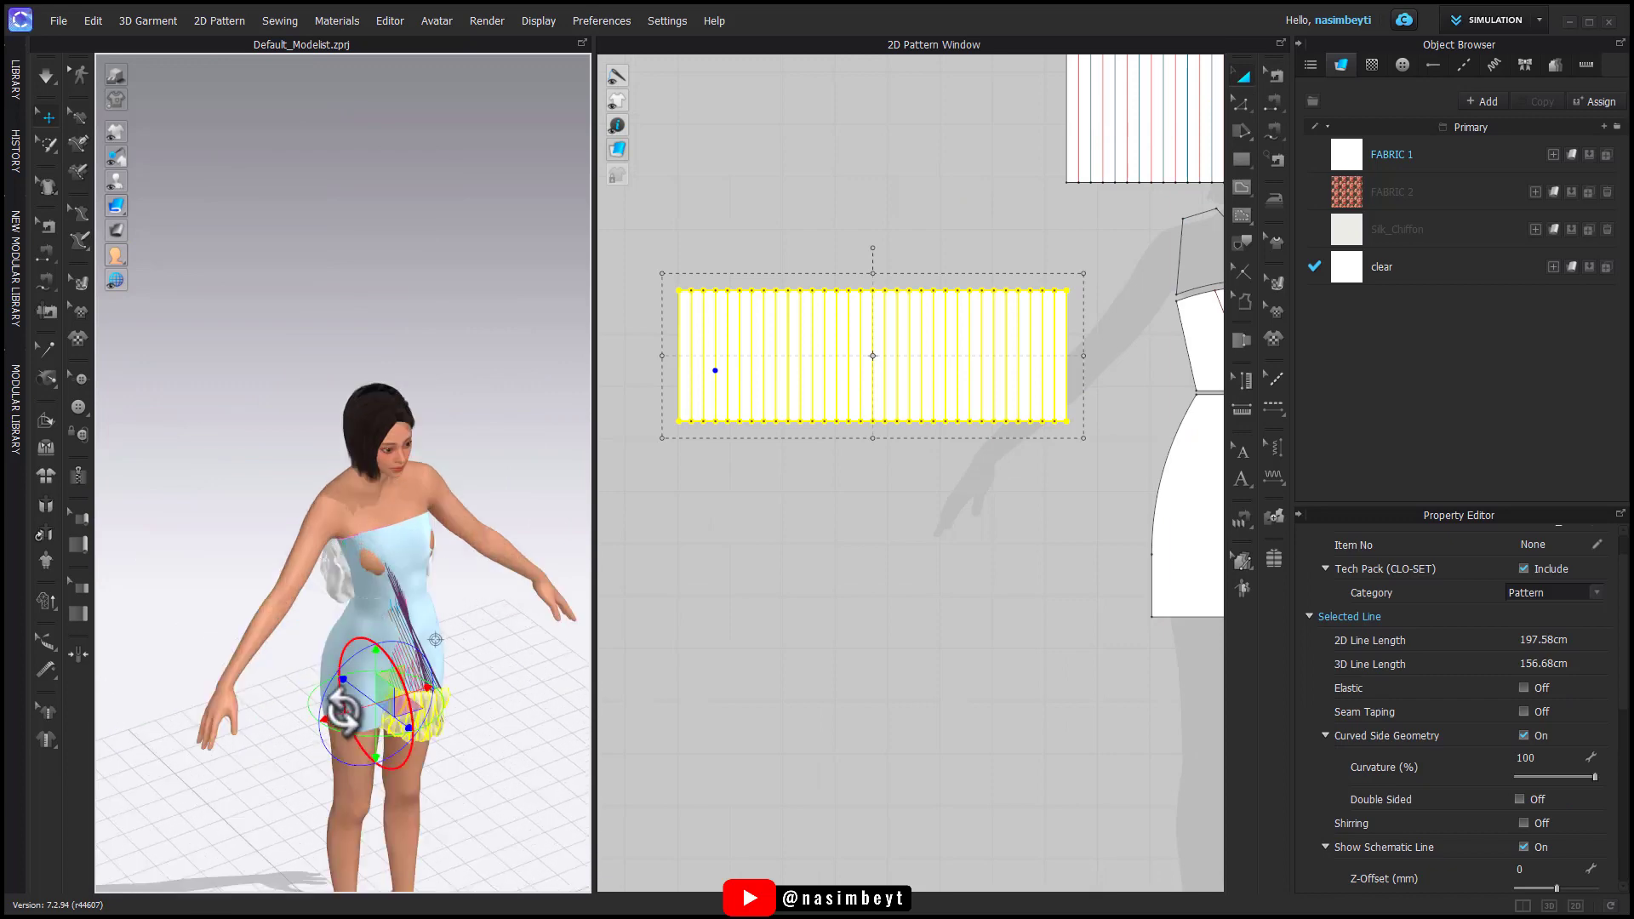
drag(330, 718, 271, 738)
Step: Drape the new front piece over the bodice and adjust the pleated back band at the avatar's side
click(512, 647)
mouse_move(512, 647)
right_down()
mouse_move(540, 686)
mouse_move(429, 654)
mouse_move(536, 638)
right_up()
click(308, 546)
drag(312, 542, 507, 642)
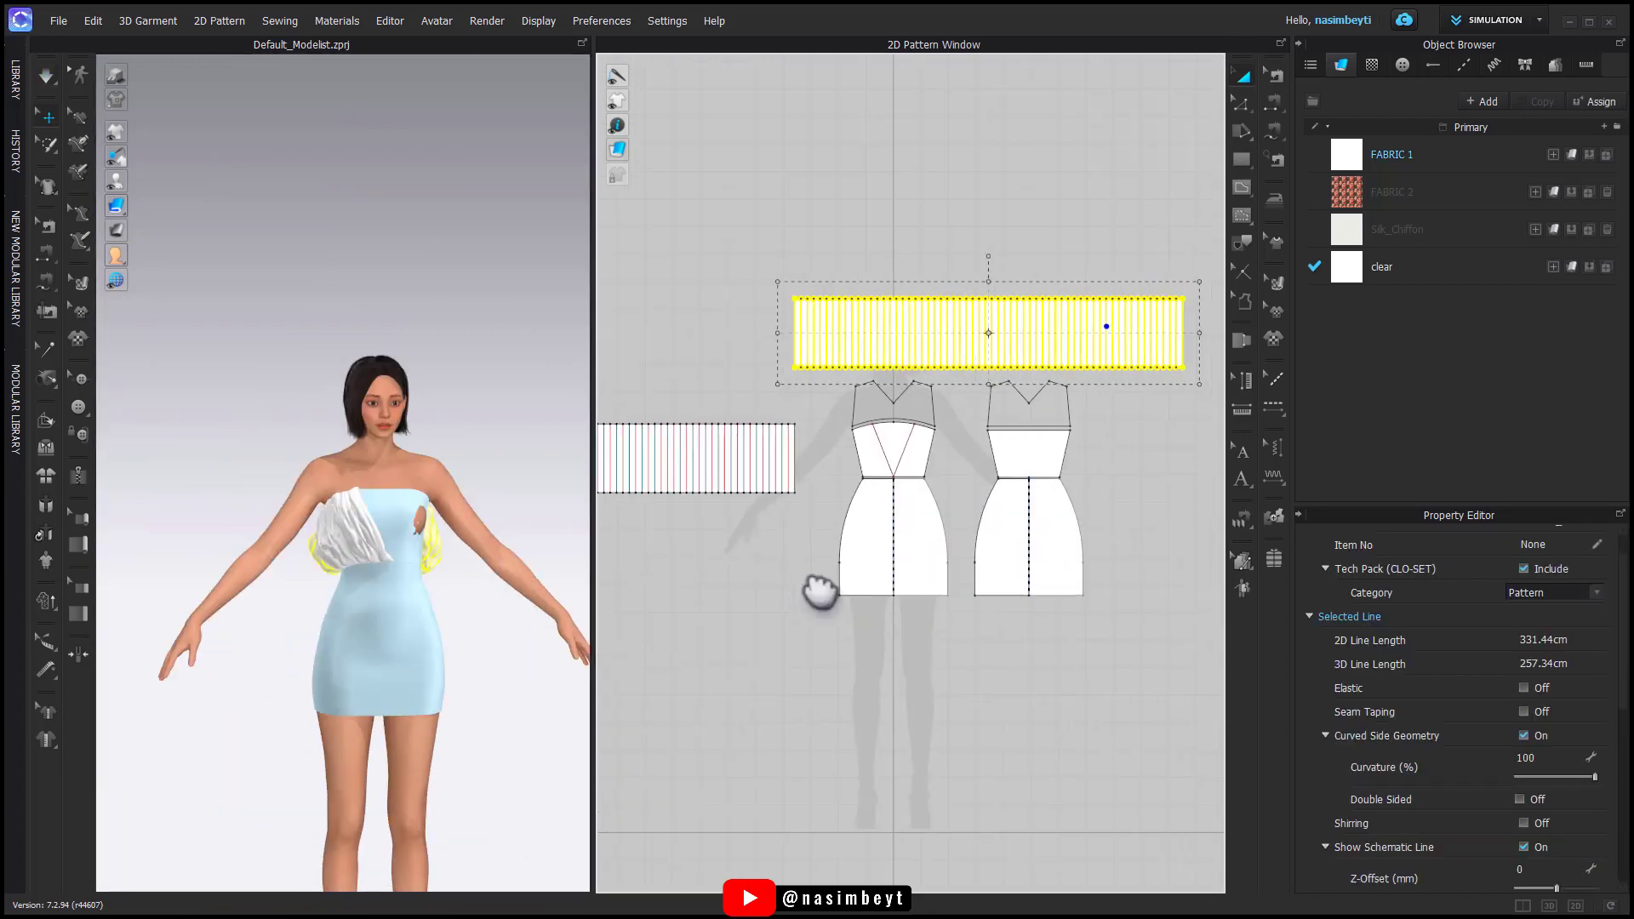
Step: Shift the whole back dress pattern farther from the front pattern to free space between them
scroll(820, 584, down, 2)
click(978, 468)
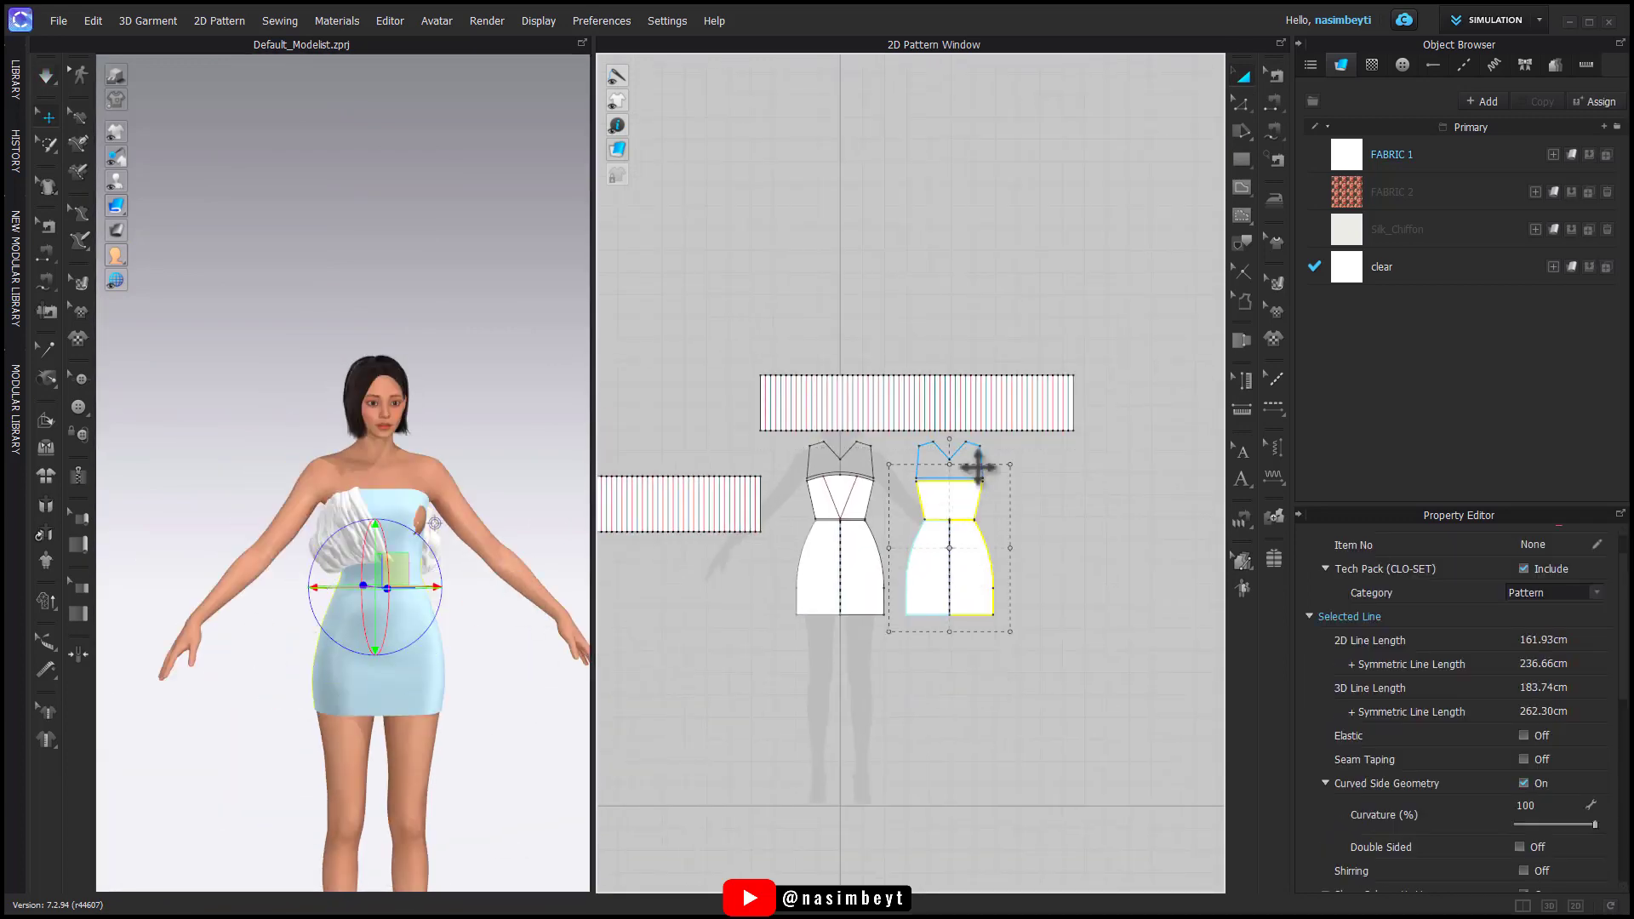
drag(1132, 568, 1144, 569)
click(1025, 647)
Step: Create a symmetric copy of the front pleated rectangle and place it on the opposite side of the front pattern
middle_drag(609, 533, 726, 551)
click(724, 542)
right_click(715, 537)
click(821, 203)
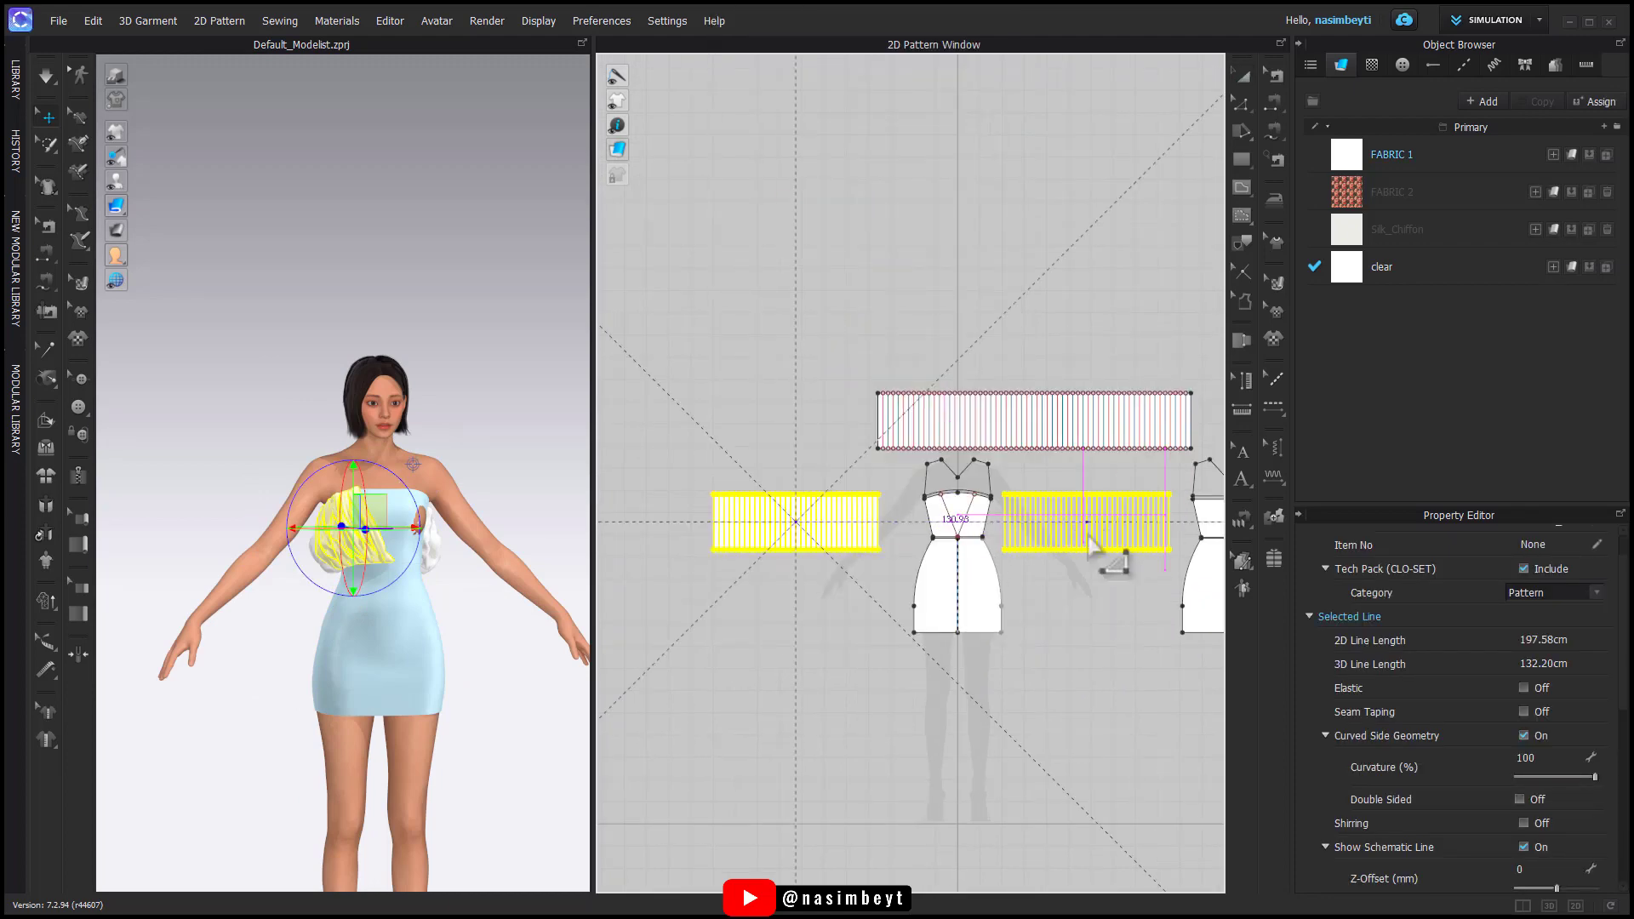
click(1122, 557)
Step: Sew the mirrored rectangle's short edges to the front bodice's right side edge and right diagonal line
right_drag(366, 604, 427, 638)
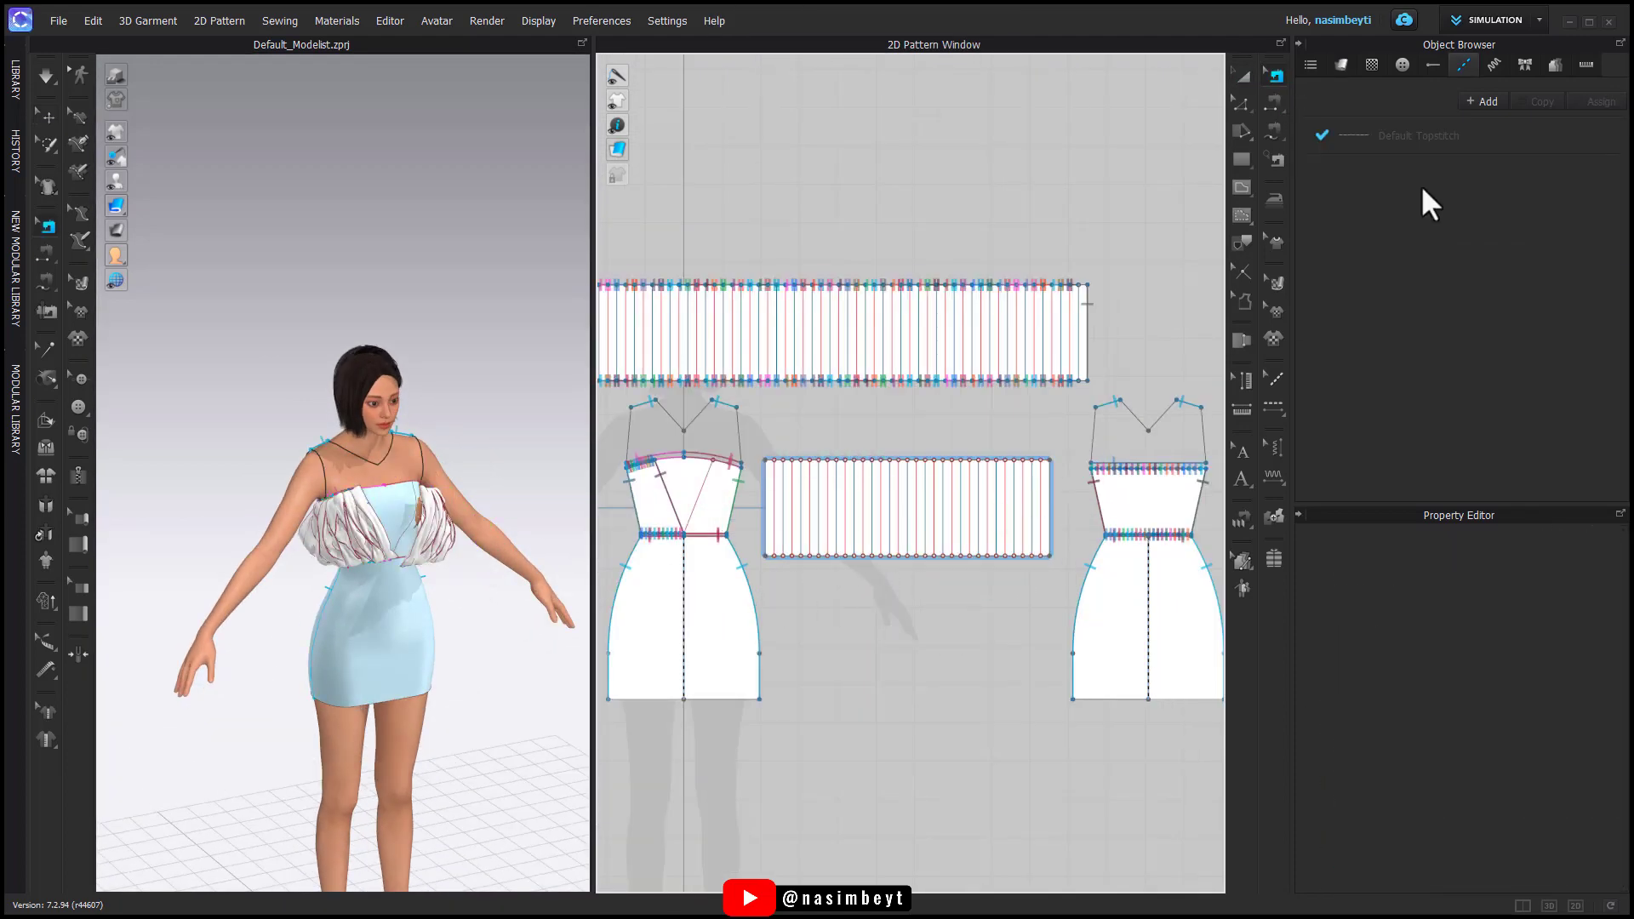
click(1242, 558)
click(1275, 558)
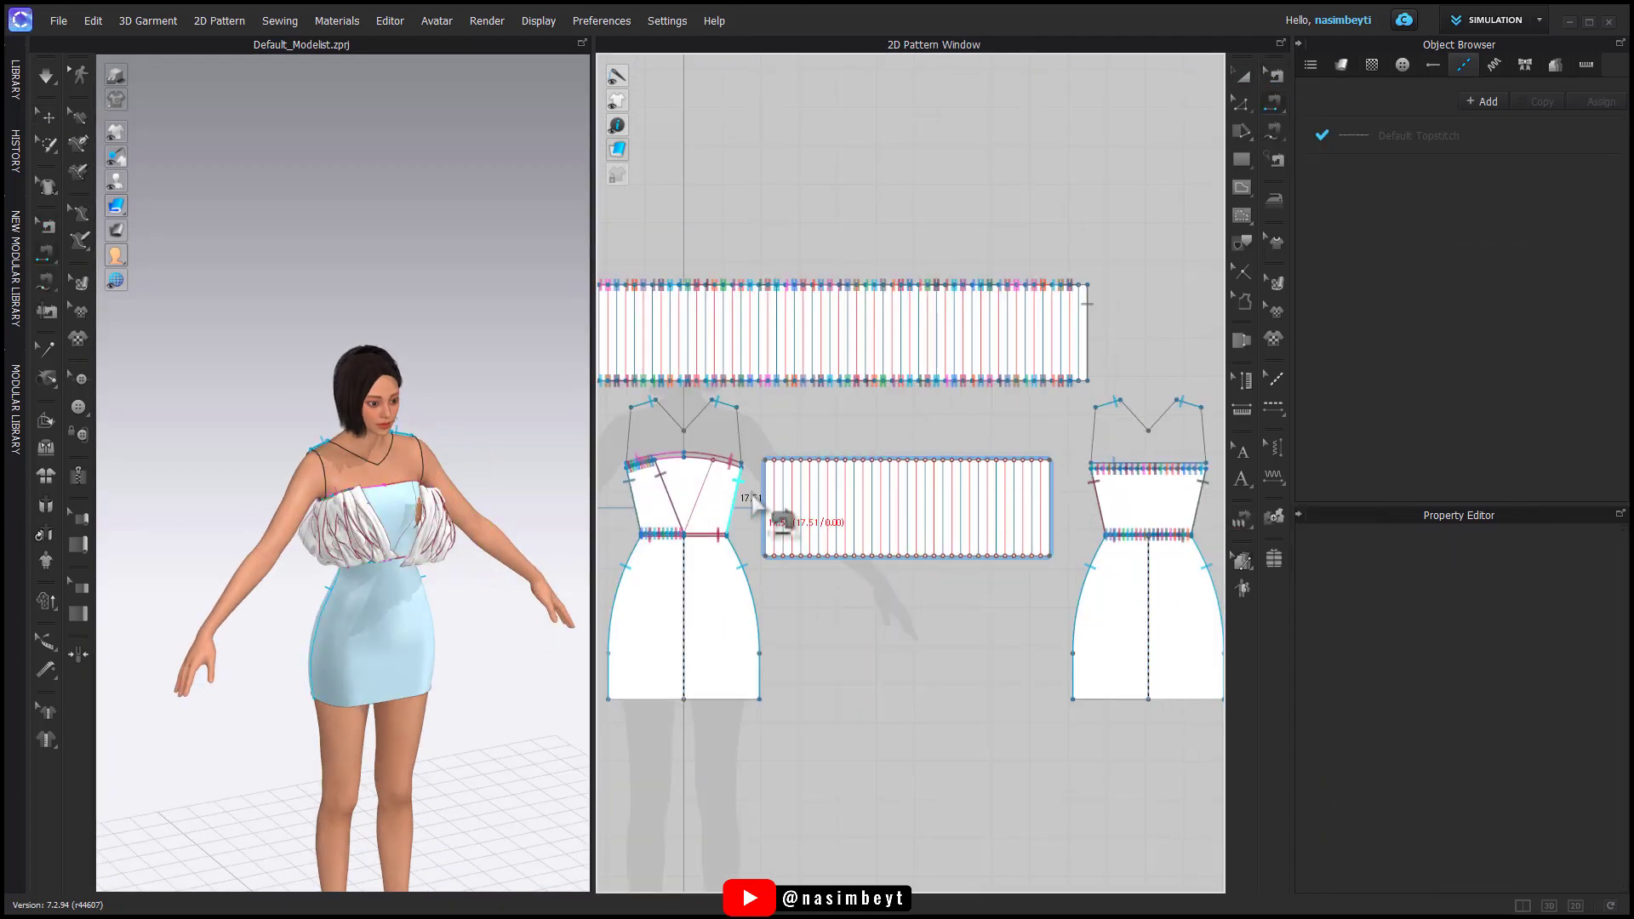
click(1056, 492)
click(765, 509)
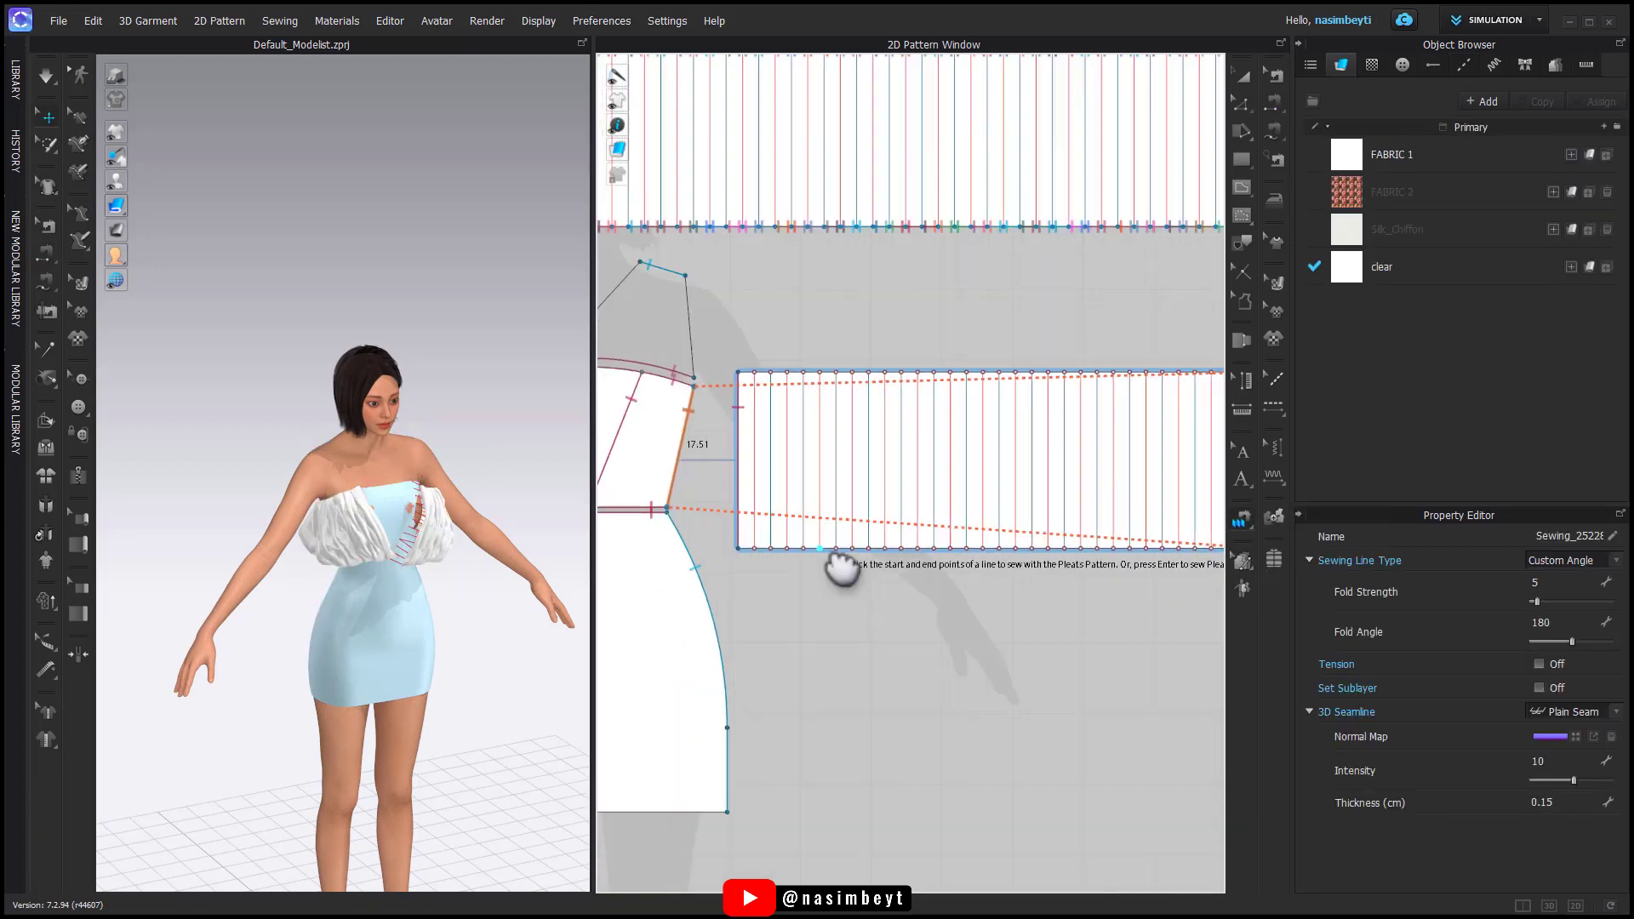
Step: Pleat-sew the mirrored rectangle's top edge to the front bodice's right upper segment and its bottom edge to the right half of the waistline
middle_drag(823, 555, 808, 584)
scroll(807, 584, down, 2)
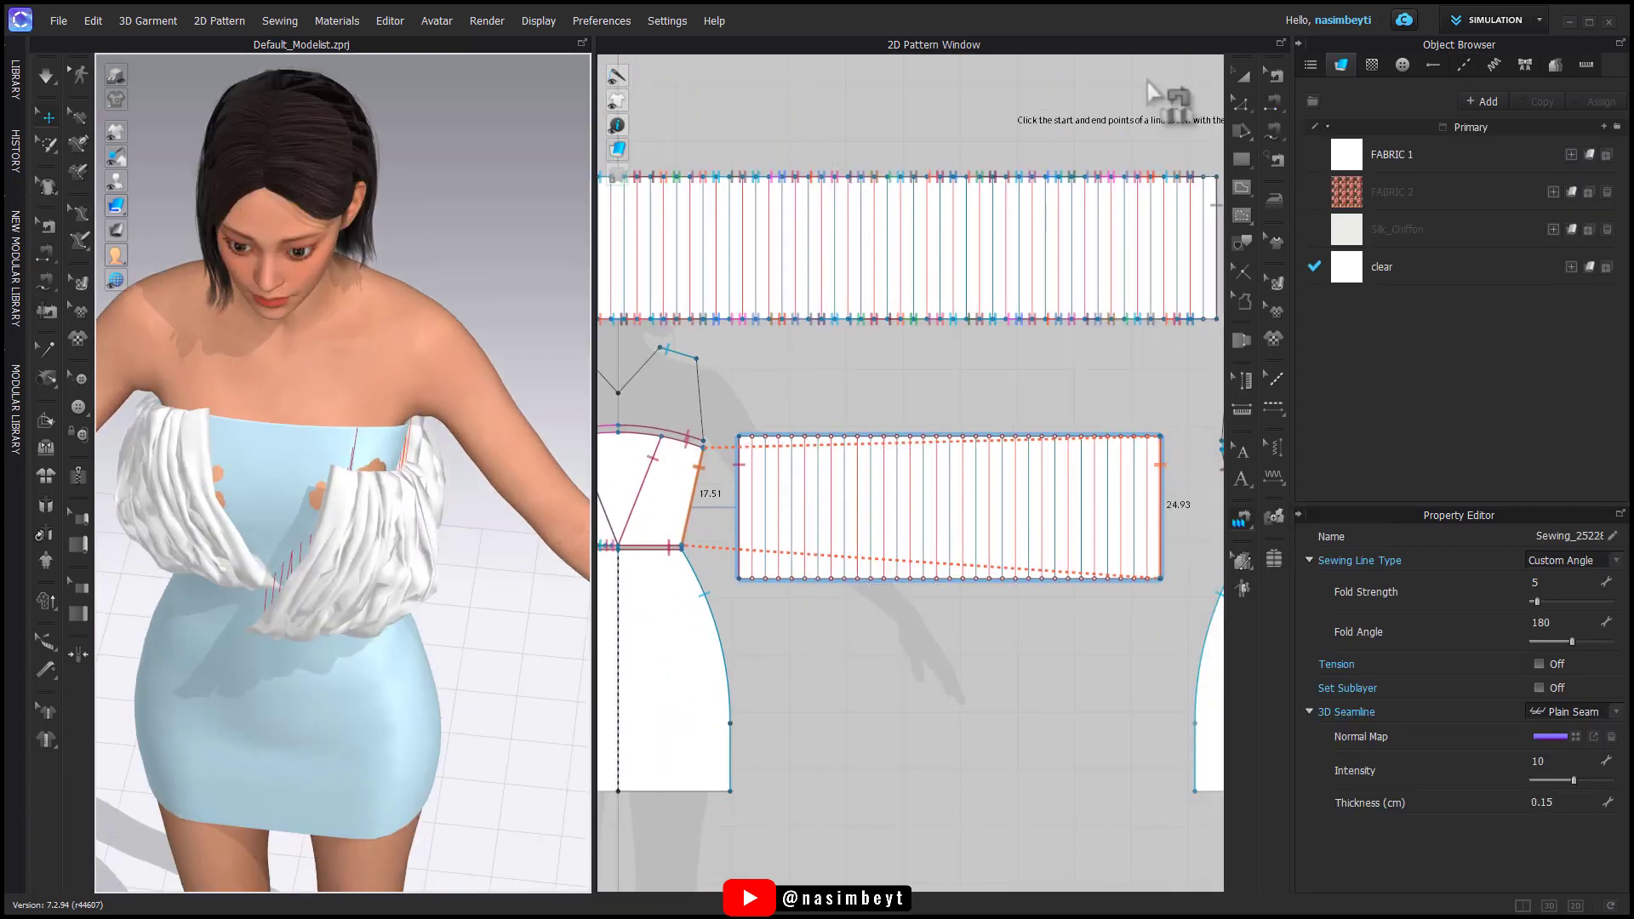
click(1243, 77)
click(865, 726)
click(1274, 126)
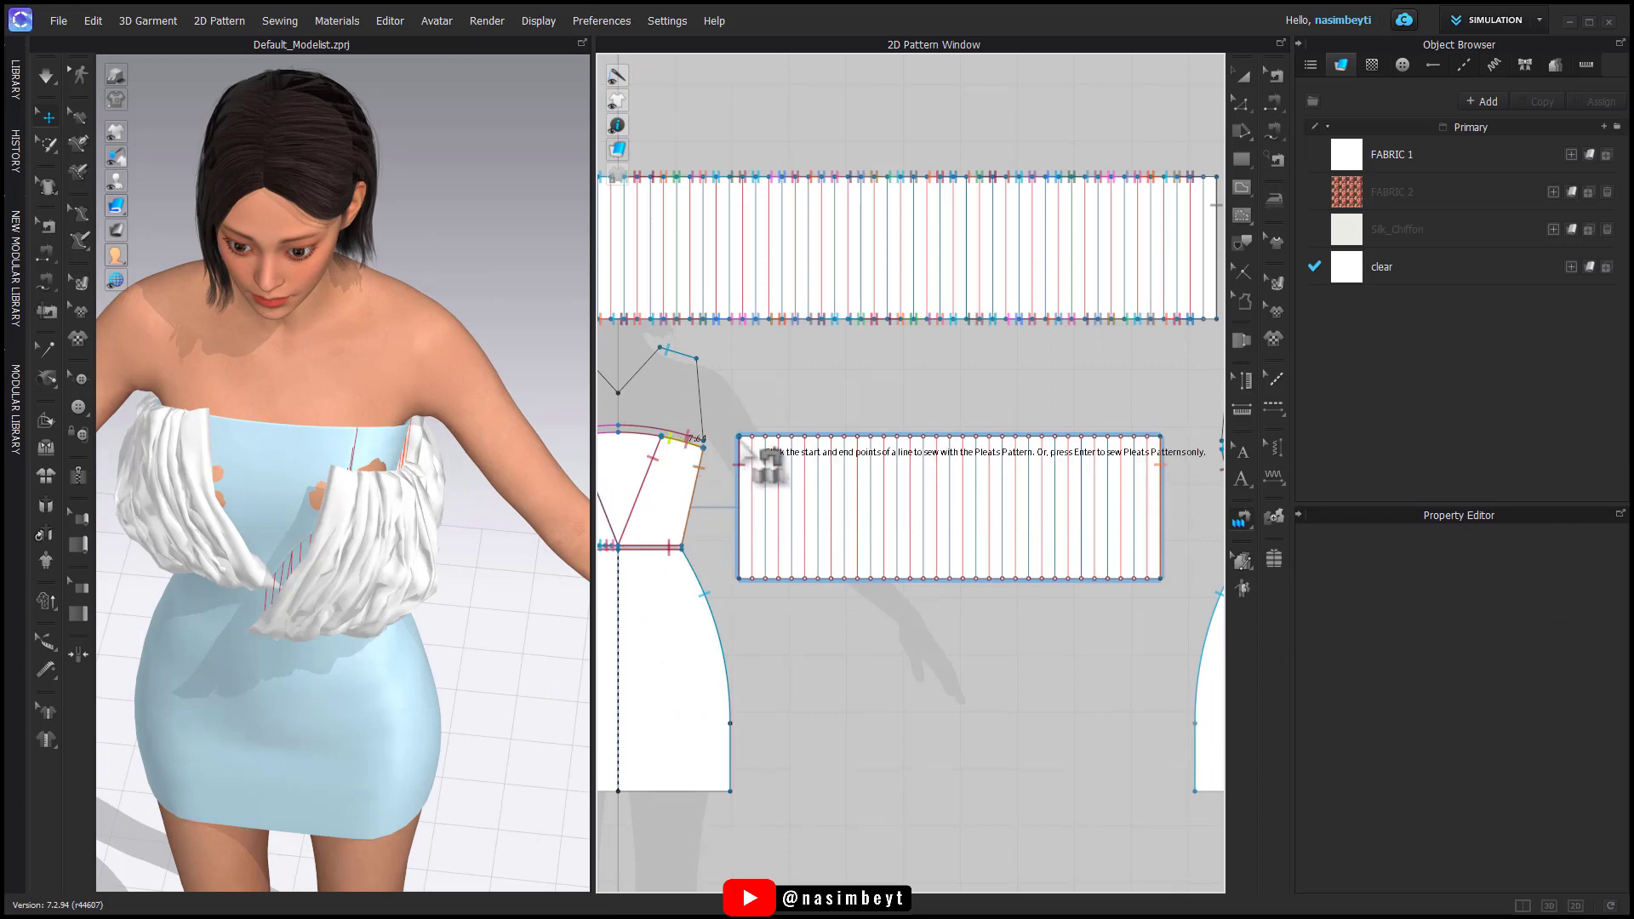
click(1158, 437)
click(1128, 584)
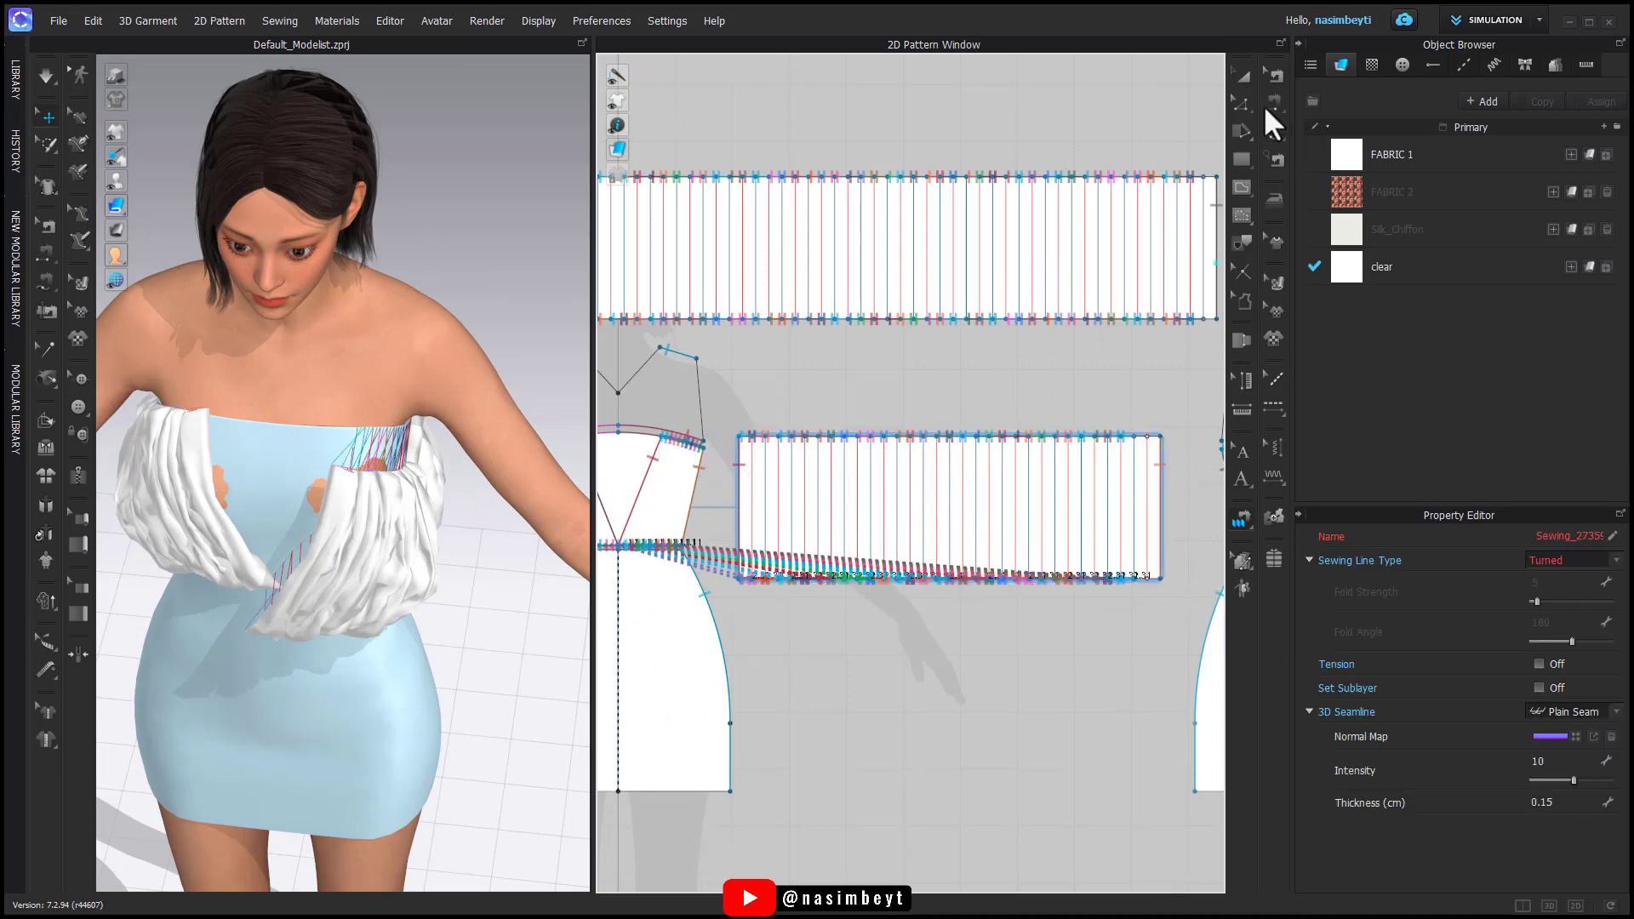
Step: Simulate the garment to drape both pleated front pieces, view it from the front, and stop the simulation
click(1243, 76)
key(space)
right_drag(569, 545, 511, 643)
key(2)
middle_drag(387, 665, 371, 527)
right_drag(371, 528, 452, 565)
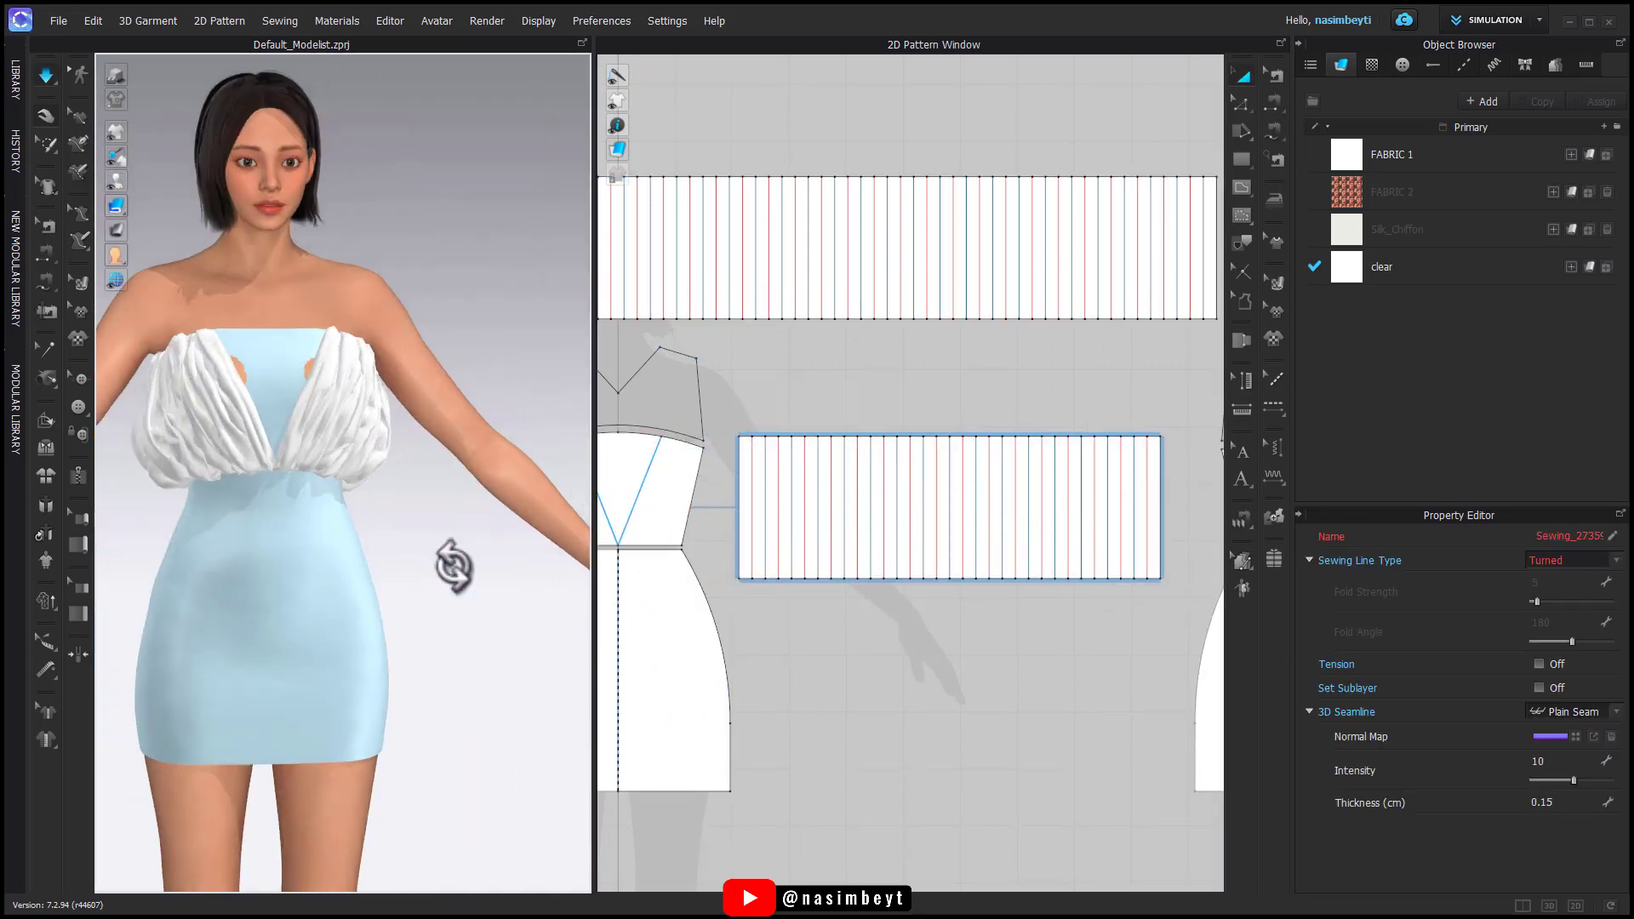
key(space)
Step: Duplicate both front pleated rectangles together and place the copies directly below the originals
scroll(1027, 656, down, 6)
middle_drag(1010, 663, 992, 516)
middle_drag(947, 448, 933, 468)
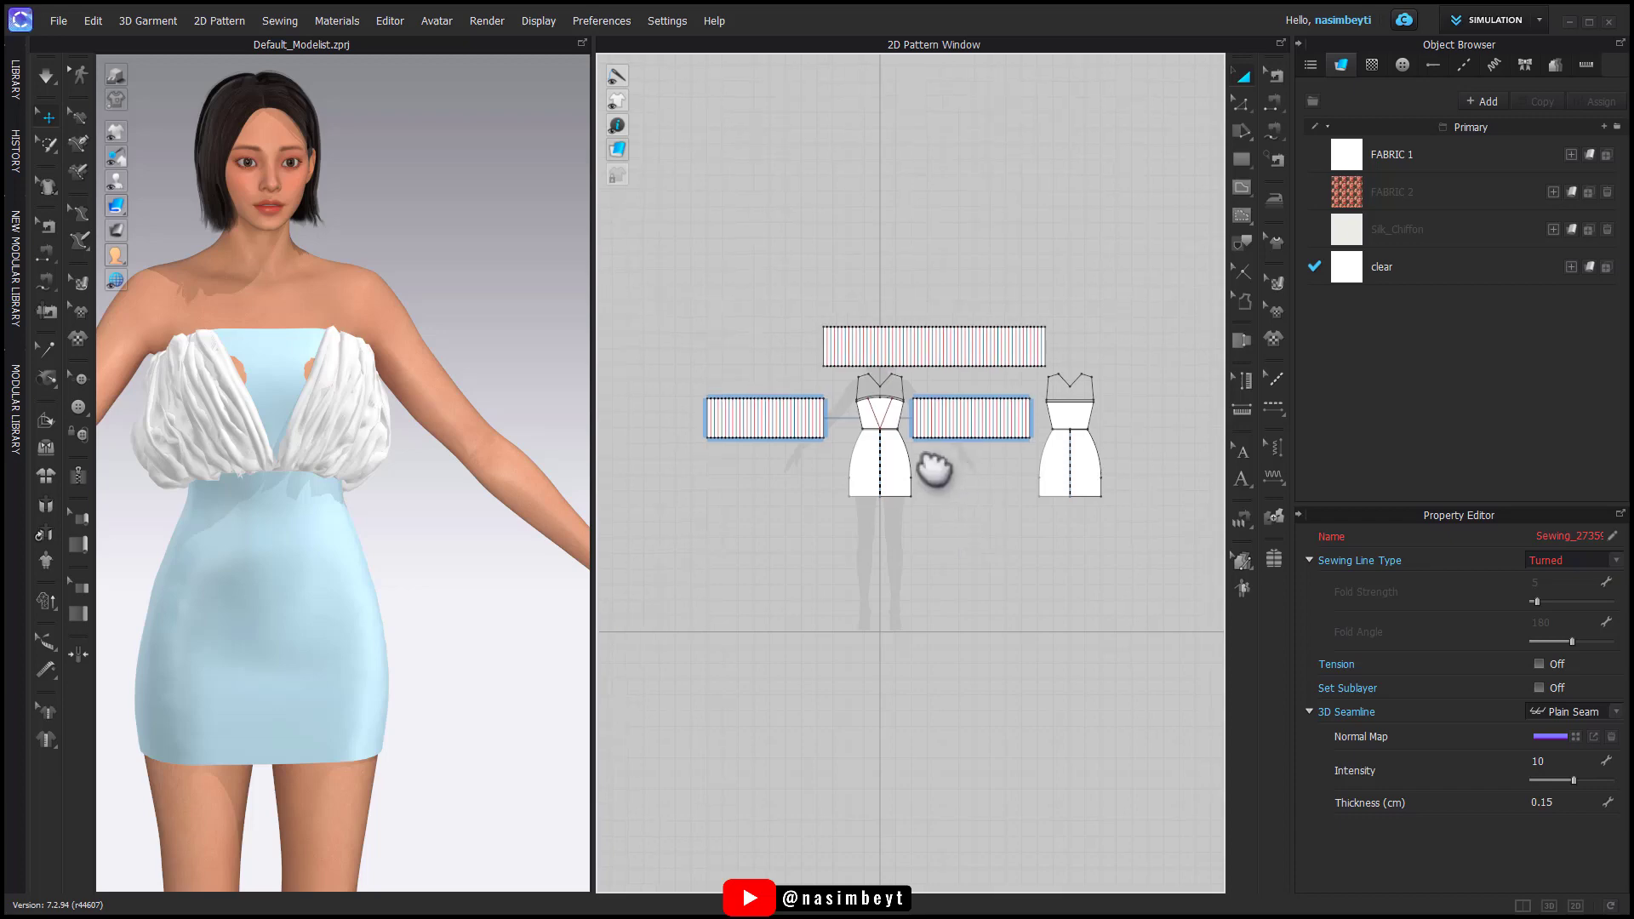
scroll(822, 427, up, 5)
click(824, 423)
shift+click(990, 426)
key(ctrl+c)
key(ctrl+v)
click(903, 523)
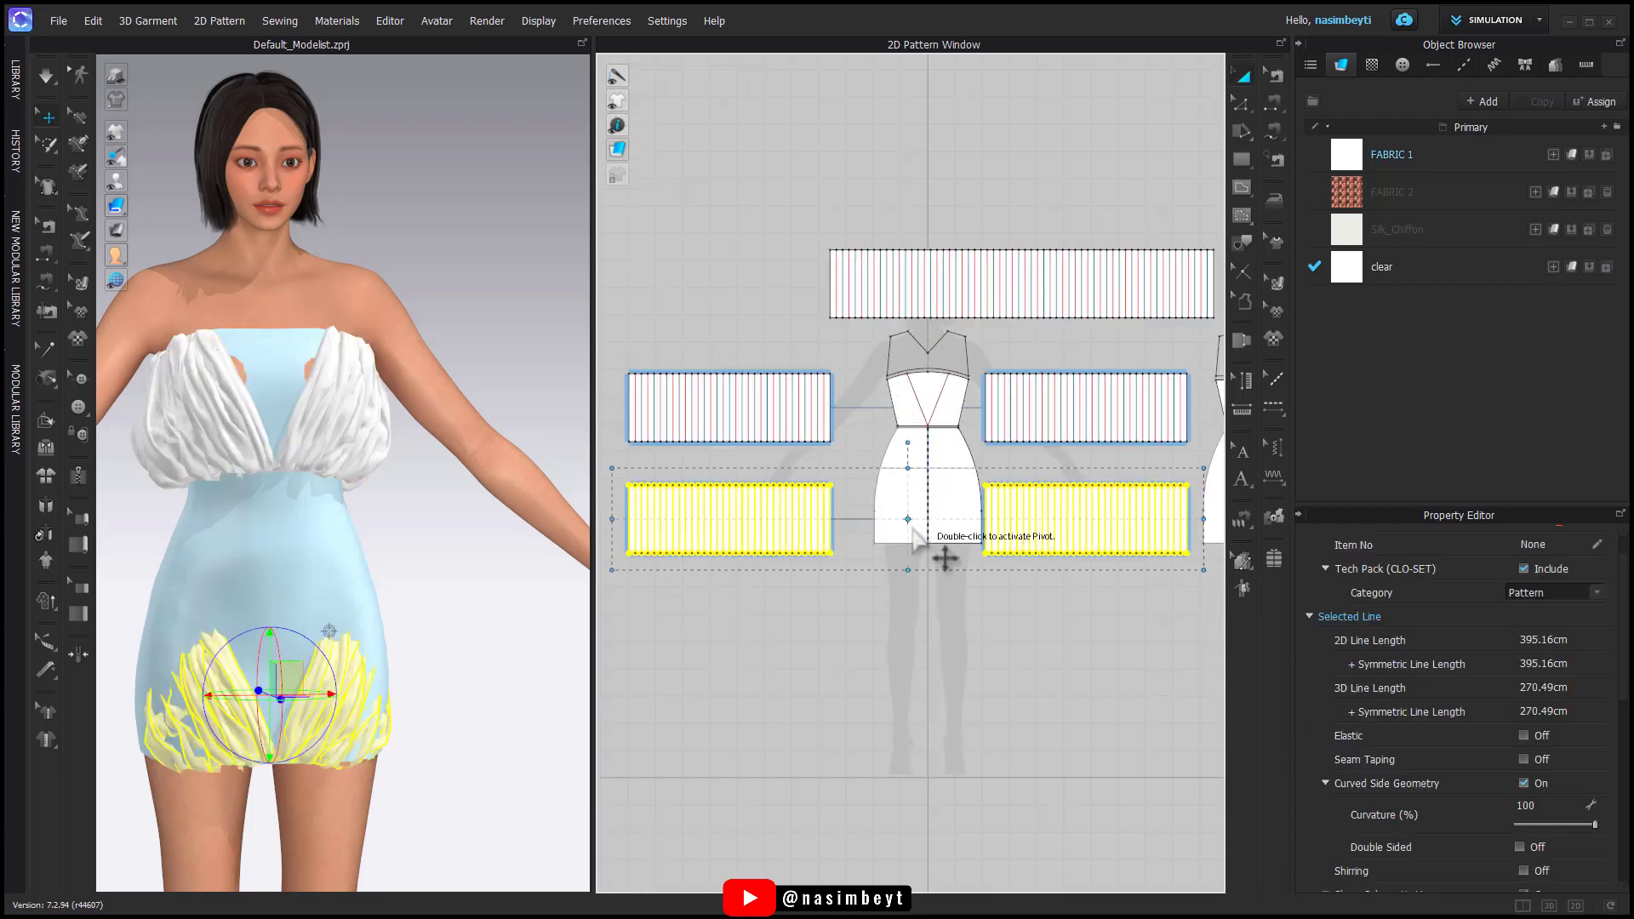
Step: Place the two copied pleated rectangles below the front originals and lengthen them downward to about 53 cm tall
drag(1024, 557, 1029, 497)
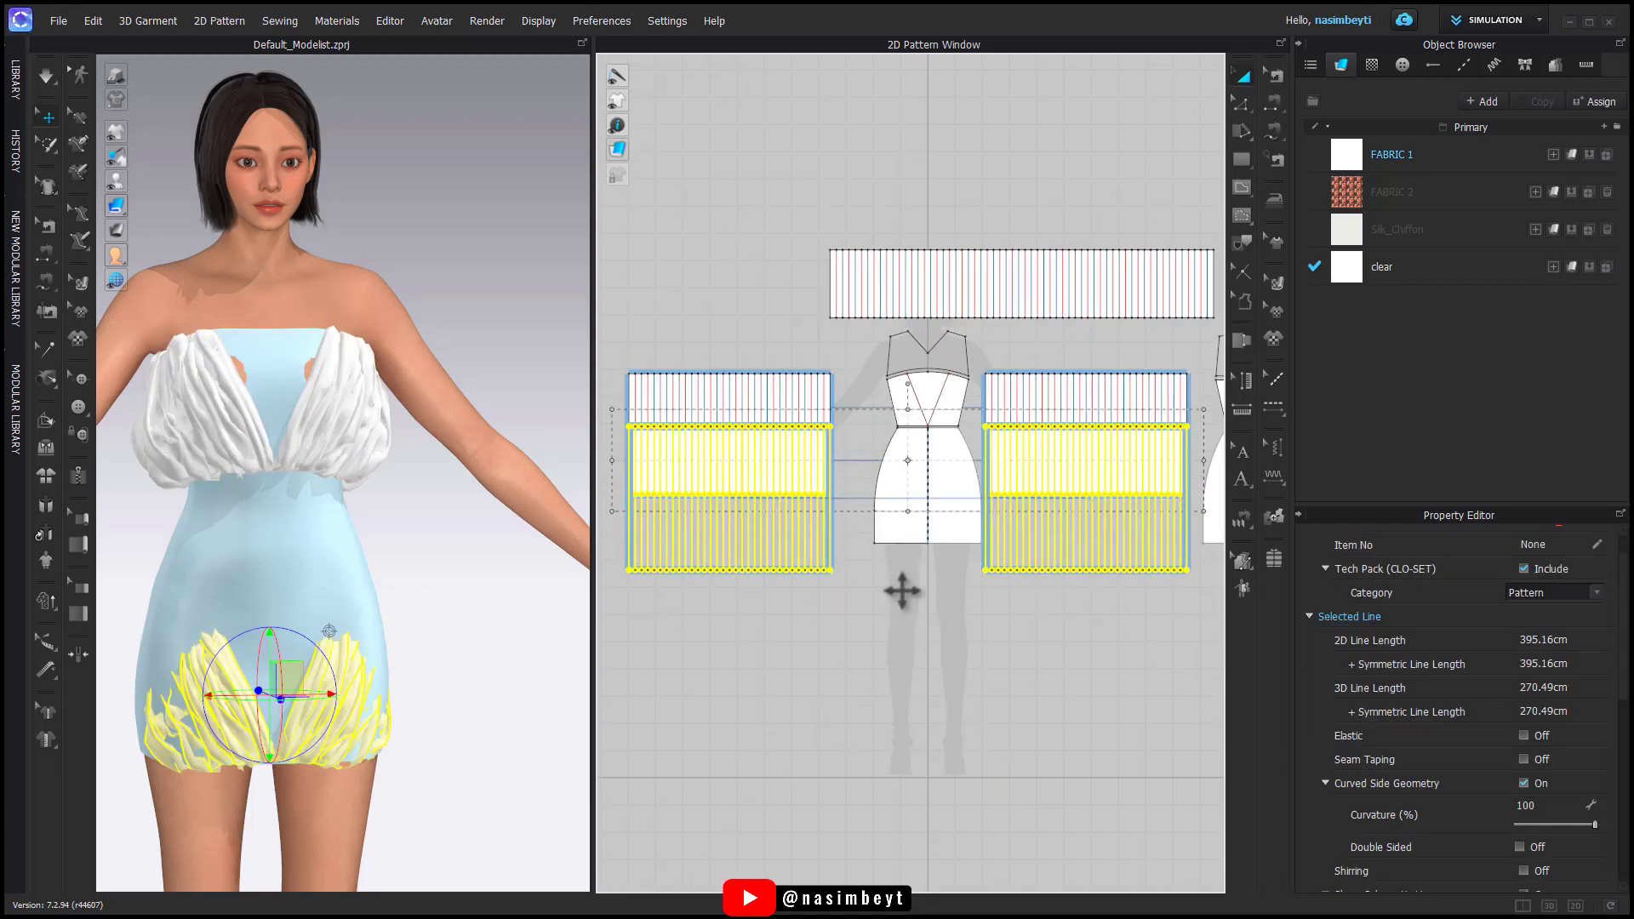
drag(903, 591, 903, 590)
shift+drag(799, 537, 799, 569)
middle_drag(976, 668, 735, 684)
drag(959, 430, 926, 504)
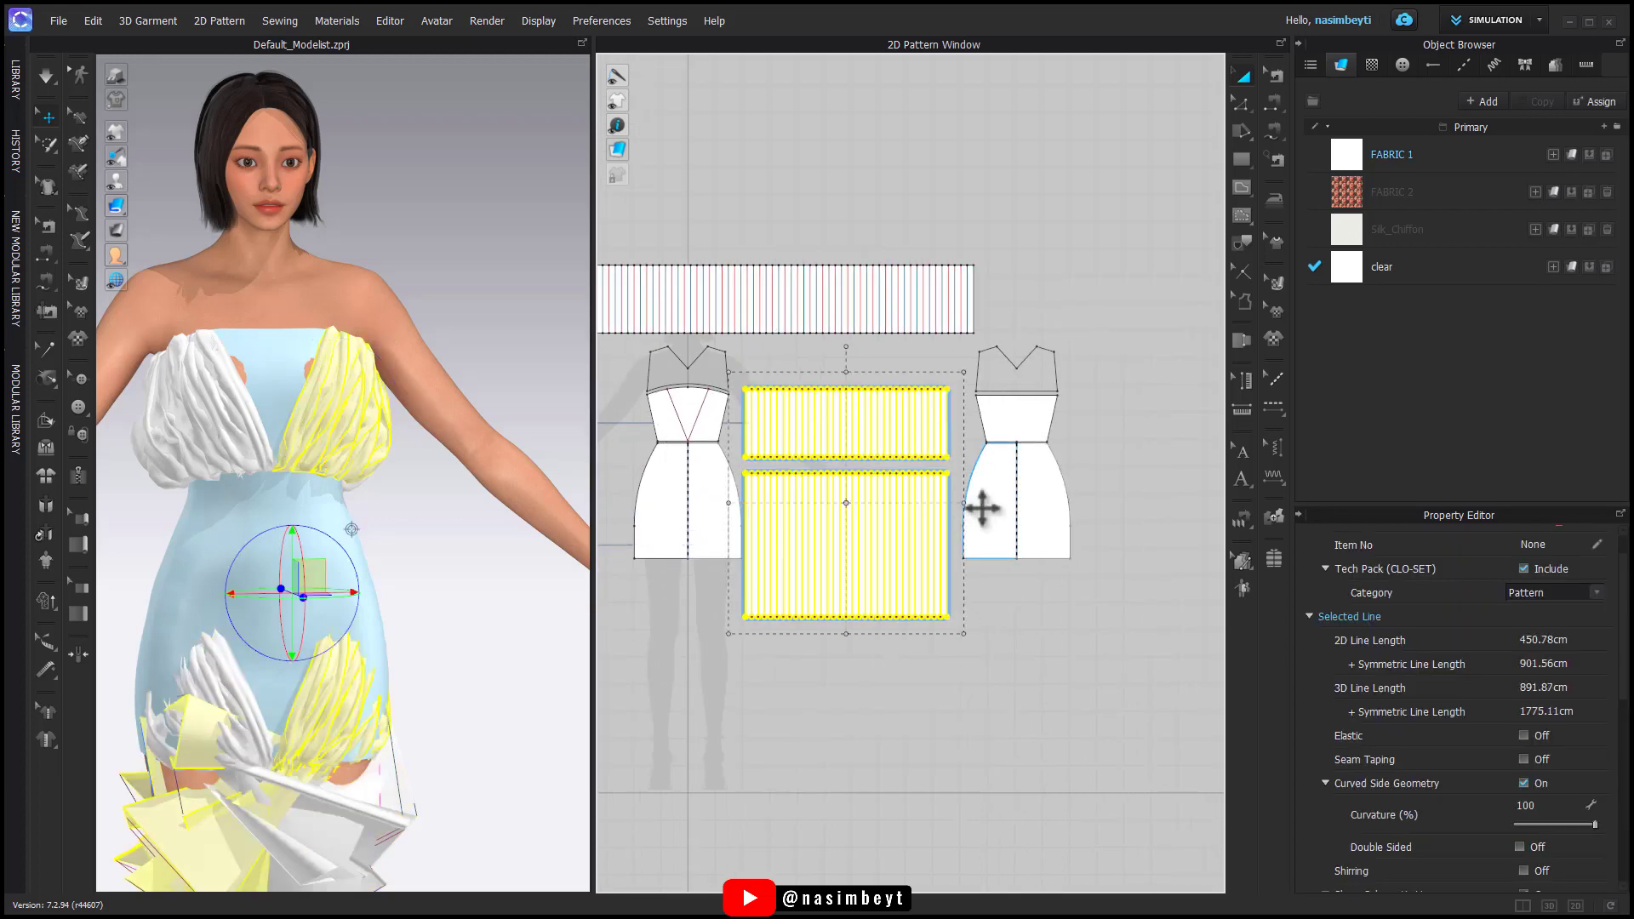
shift+click(985, 509)
click(963, 651)
Step: Move and rotate the lengthened front rectangles in the 3D view so they sit on either side of the skirt
middle_drag(624, 607, 905, 570)
click(838, 544)
right_drag(447, 652, 455, 722)
scroll(456, 722, down, 1)
drag(383, 631, 148, 615)
right_drag(255, 673, 383, 647)
drag(423, 514, 468, 545)
right_drag(578, 642, 460, 662)
click(438, 655)
drag(464, 652, 573, 645)
mouse_move(511, 672)
right_down()
mouse_move(554, 678)
mouse_move(511, 664)
right_up()
drag(562, 634, 533, 670)
right_drag(533, 670, 476, 647)
drag(494, 625, 557, 528)
right_drag(511, 510, 398, 589)
click(340, 502)
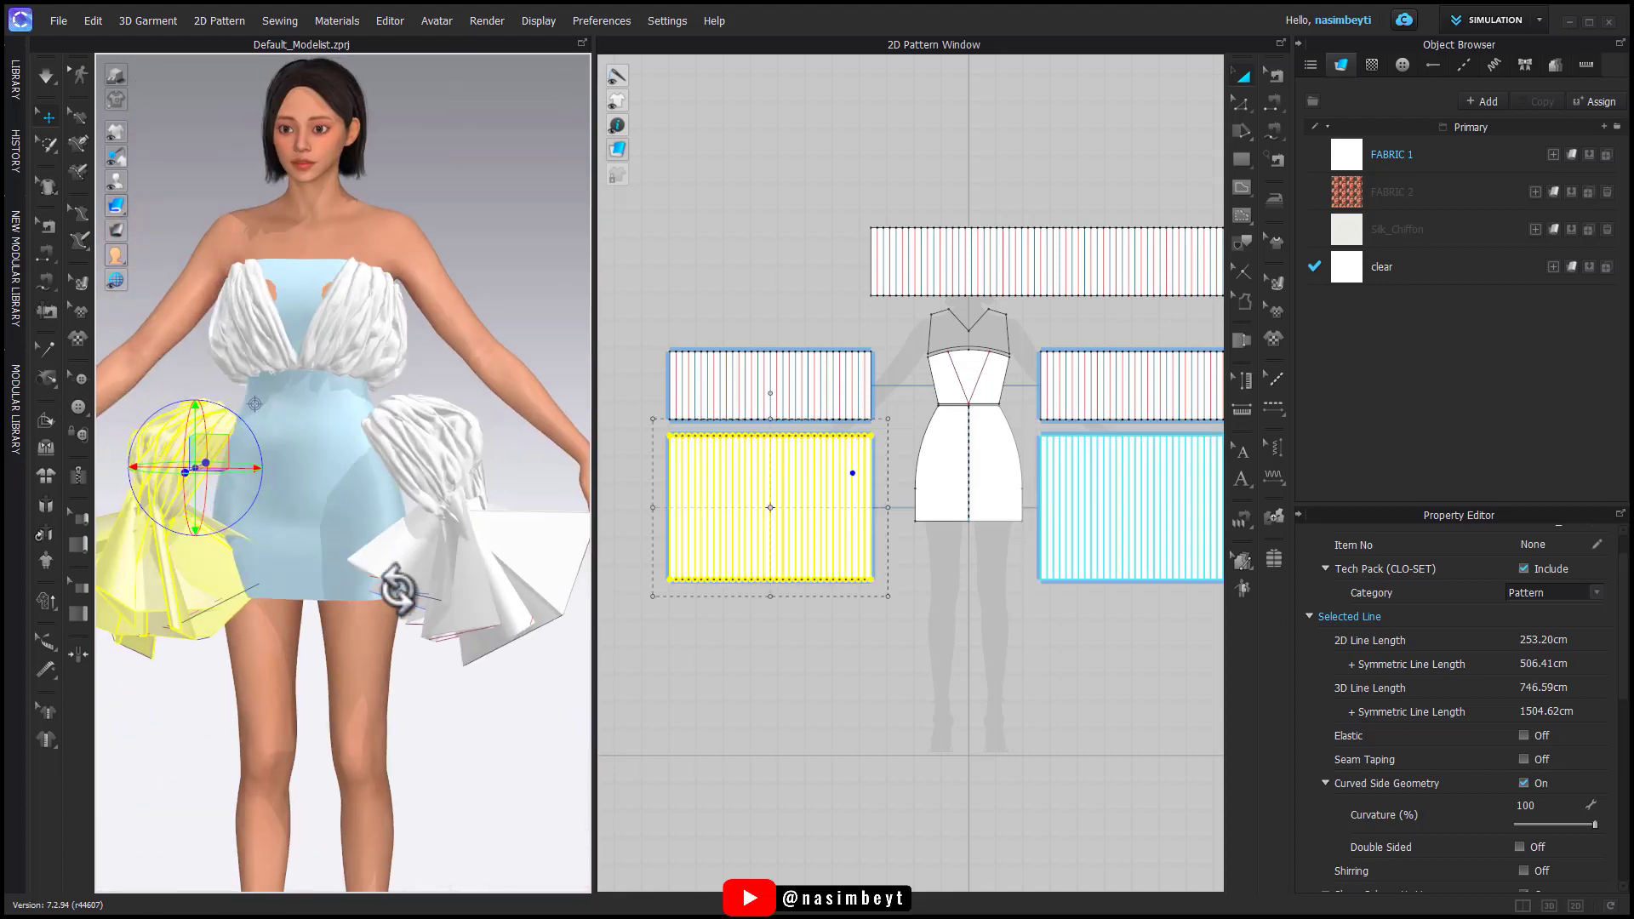
Step: Remove the seams carried over with the lengthened rectangles and sew their outer edges to the front skirt's side edges
click(1274, 76)
drag(677, 589, 888, 434)
key(Delete)
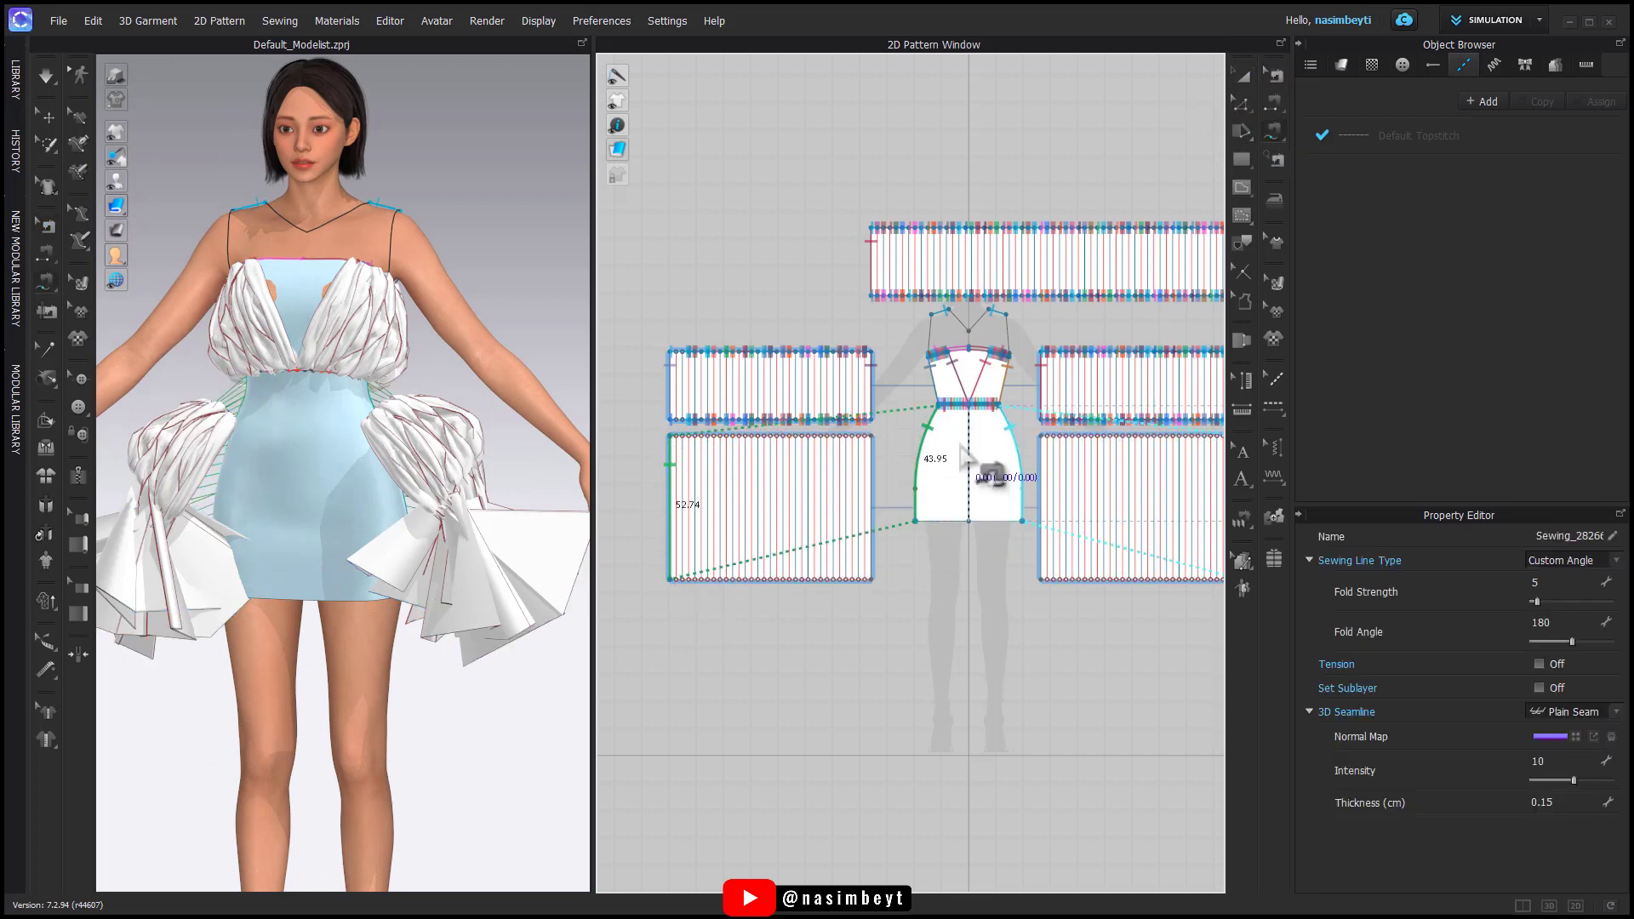
Step: Pleat-sew the lengthened front rectangles' top edges to the matching halves of the front skirt's waistline
click(1240, 521)
scroll(951, 483, up, 5)
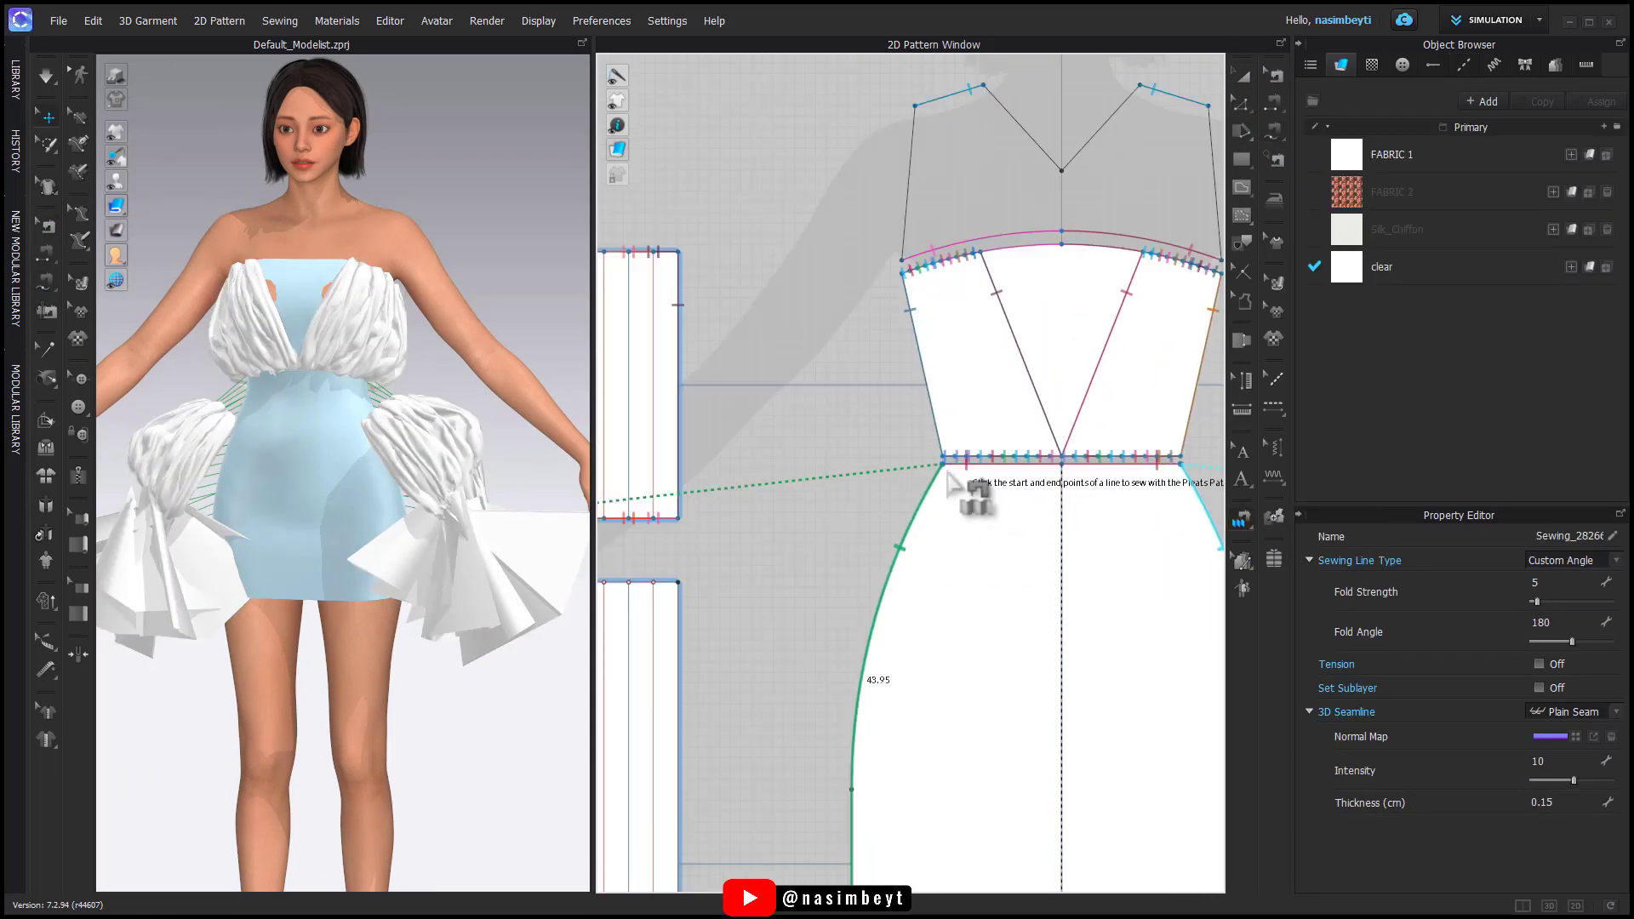
click(1063, 466)
scroll(1063, 473, down, 5)
click(727, 503)
click(1063, 504)
Step: Strengthen both lengthened front rectangles and start the simulation
click(1243, 76)
scroll(1149, 502, down, 5)
middle_drag(1191, 545, 944, 485)
click(779, 510)
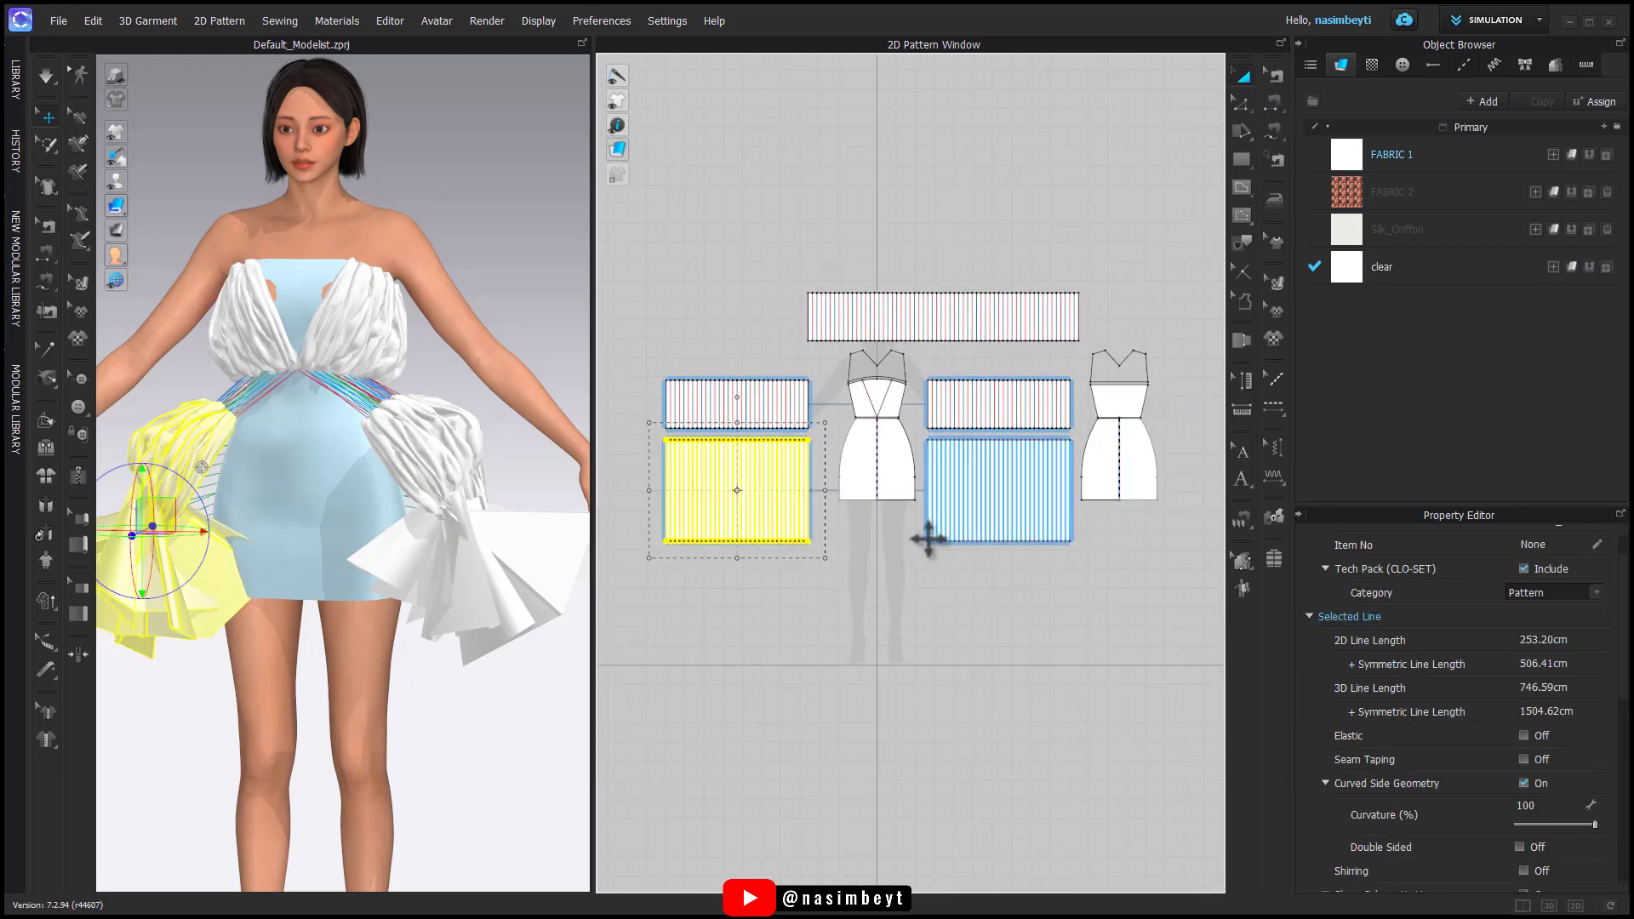
shift+click(928, 539)
right_click(929, 539)
click(930, 631)
key(space)
Step: Pull the pleated front skirt panels straight during the simulation, working from both sides of the avatar
right_drag(443, 672, 212, 663)
drag(334, 568, 336, 632)
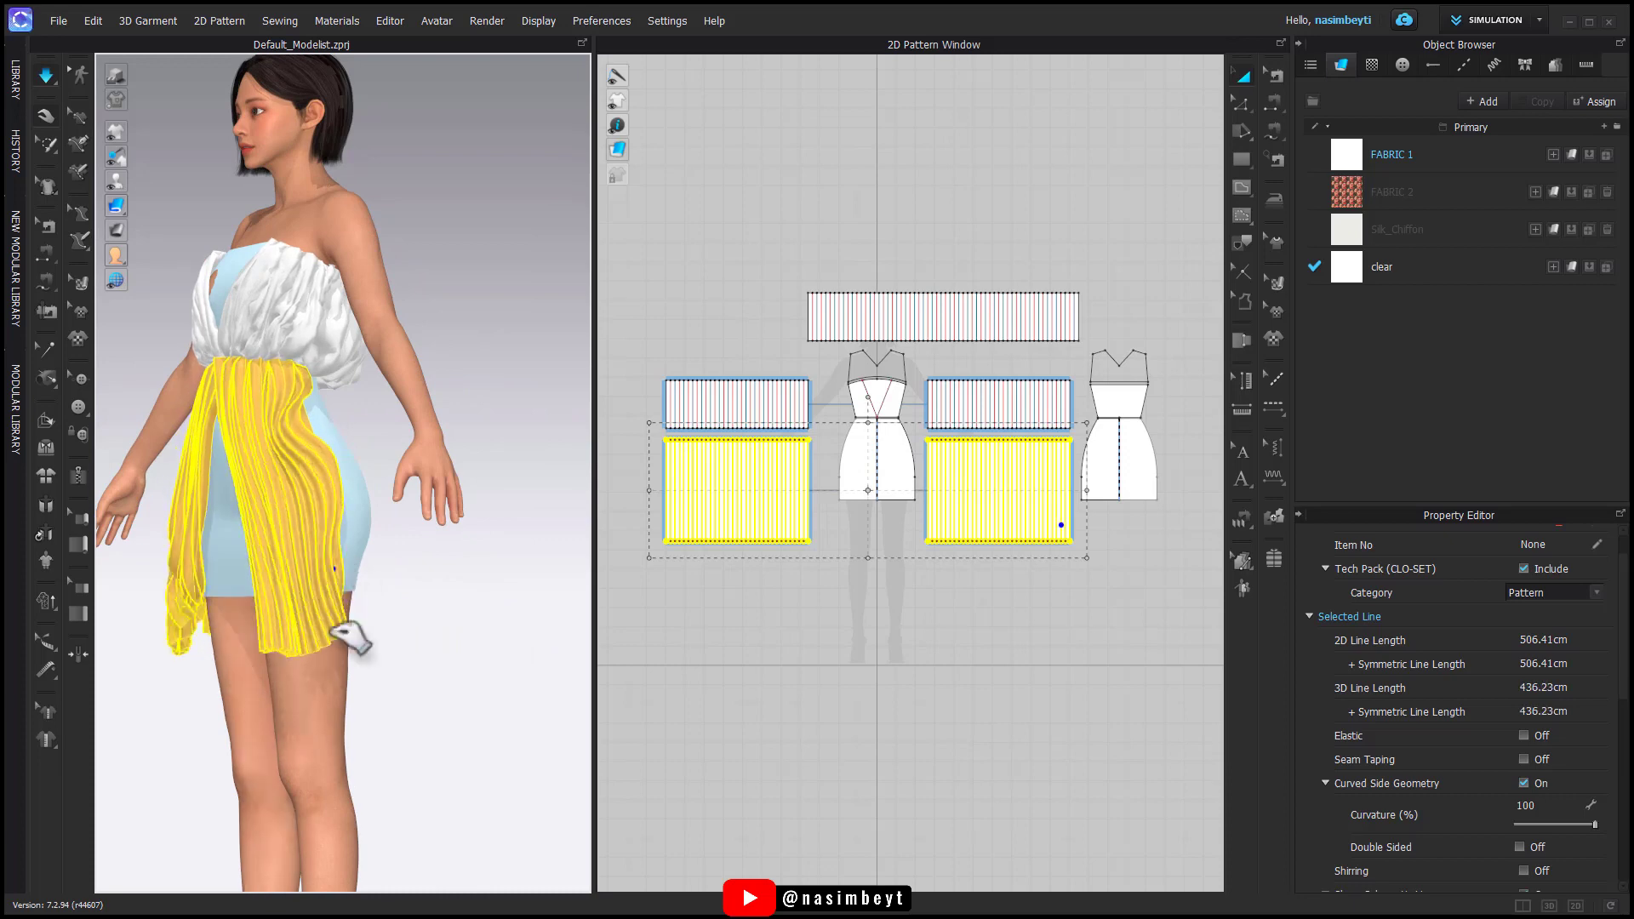
right_drag(332, 631, 510, 626)
drag(217, 626, 394, 595)
right_drag(394, 595, 272, 600)
drag(374, 634, 436, 718)
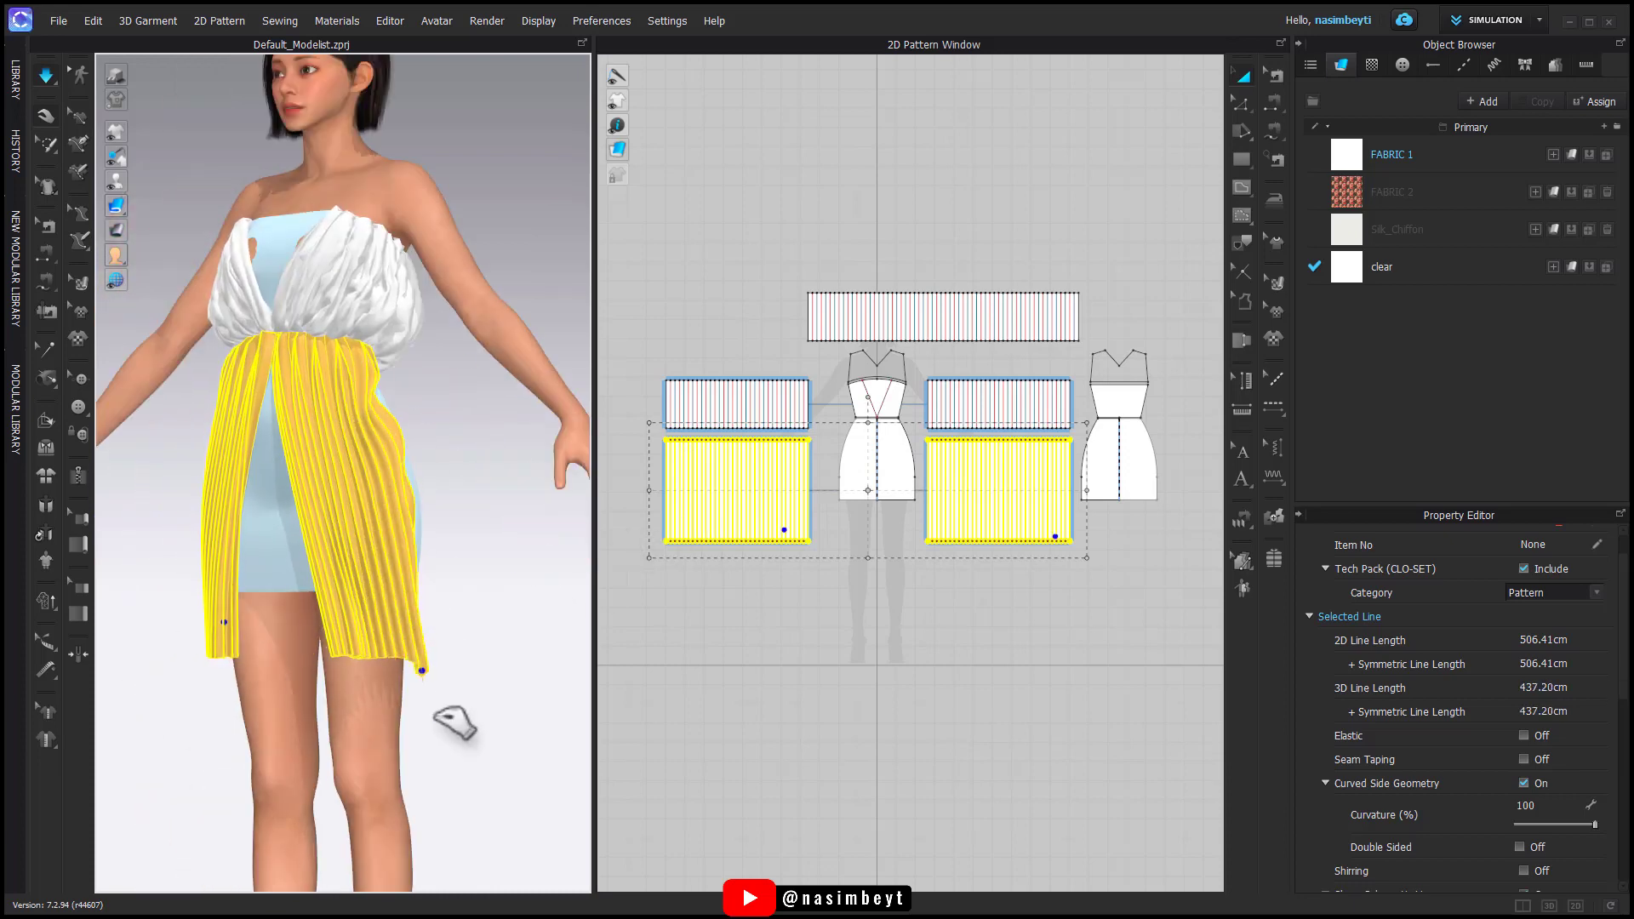
right_drag(436, 718, 467, 698)
Step: Remove the seams joining the front panels to the skirt's side edges and let the panels hang freely from the waist
click(1274, 79)
scroll(1021, 472, up, 3)
key(a)
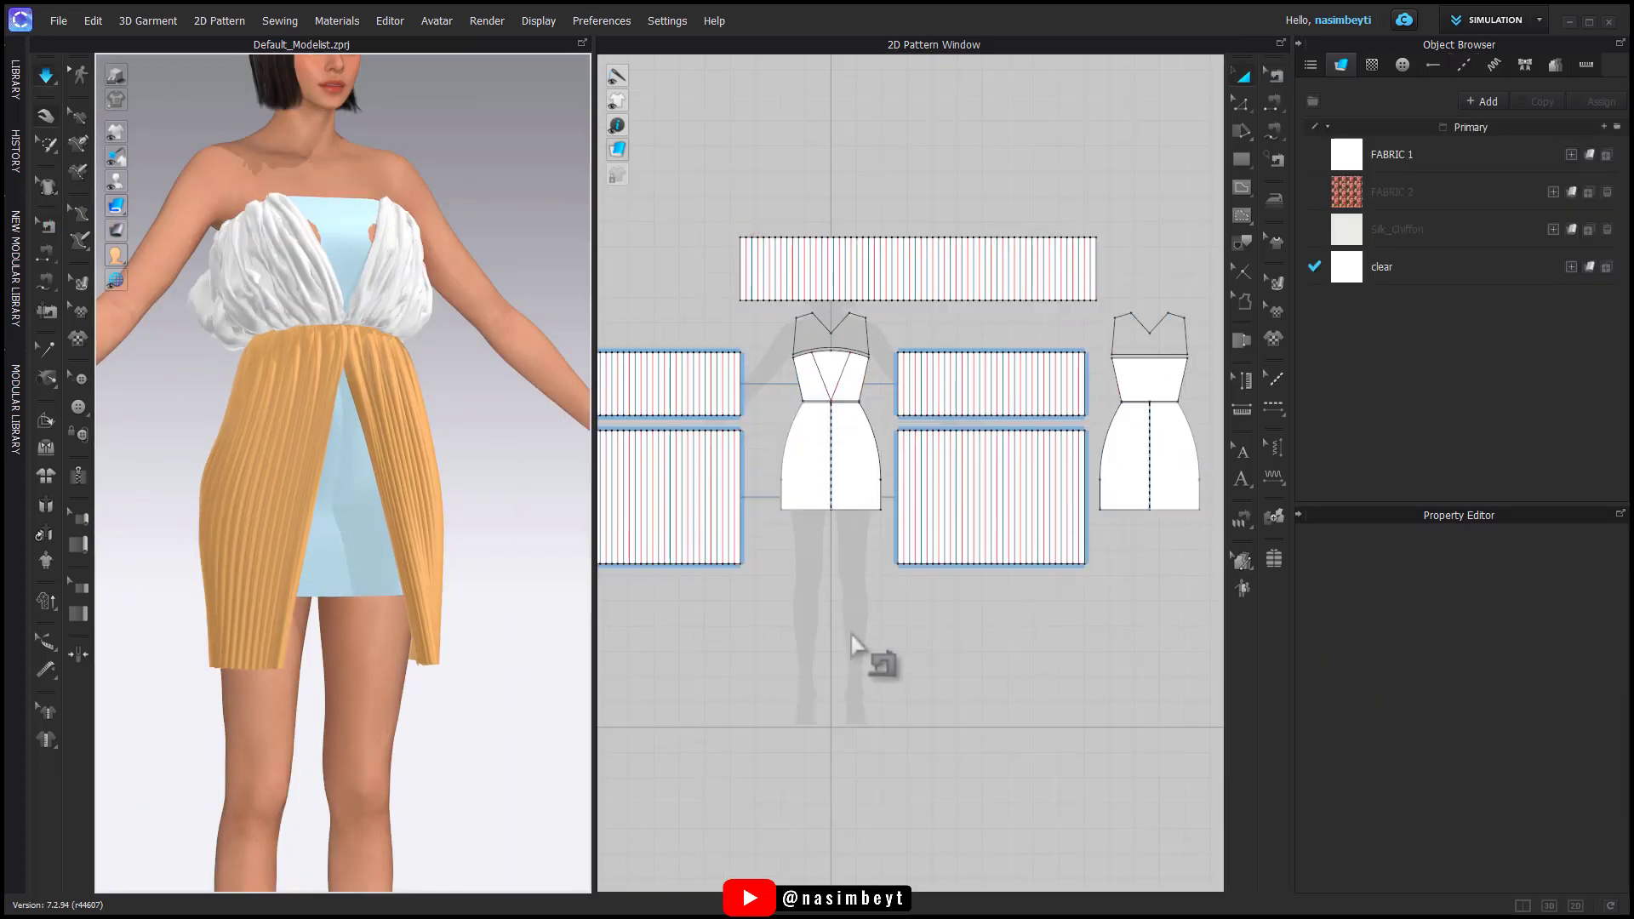
key(b)
right_drag(561, 668, 399, 672)
key(a)
Step: Duplicate the long pleated back bodice rectangle and place the copy beside the back skirt pattern
scroll(903, 460, down, 2)
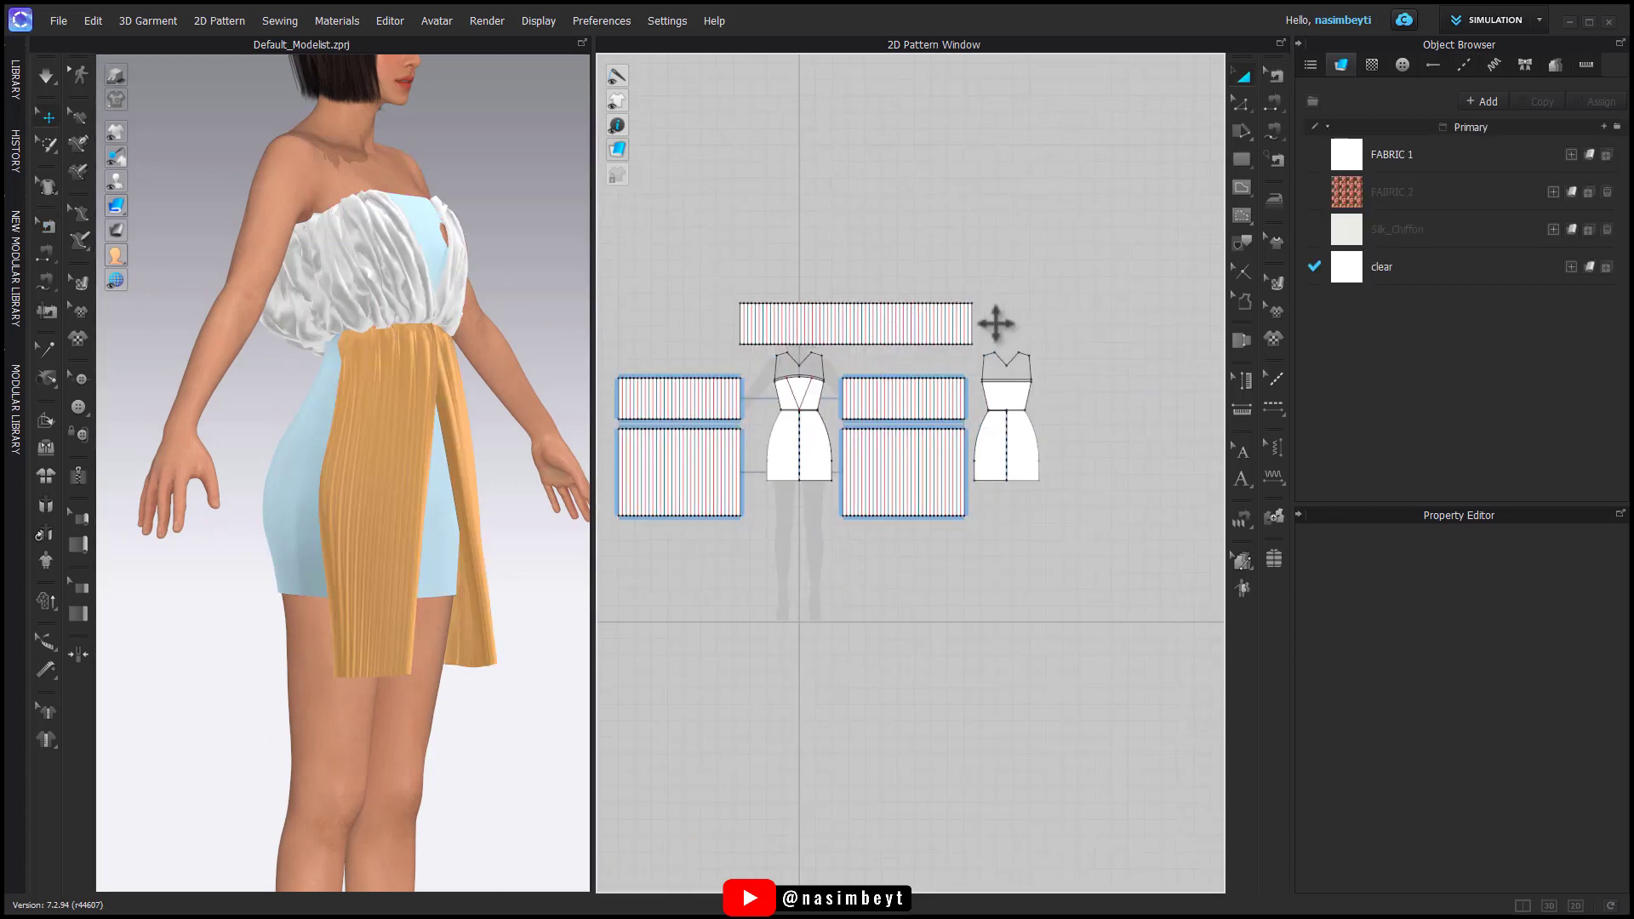
click(976, 322)
middle_drag(1060, 464, 894, 458)
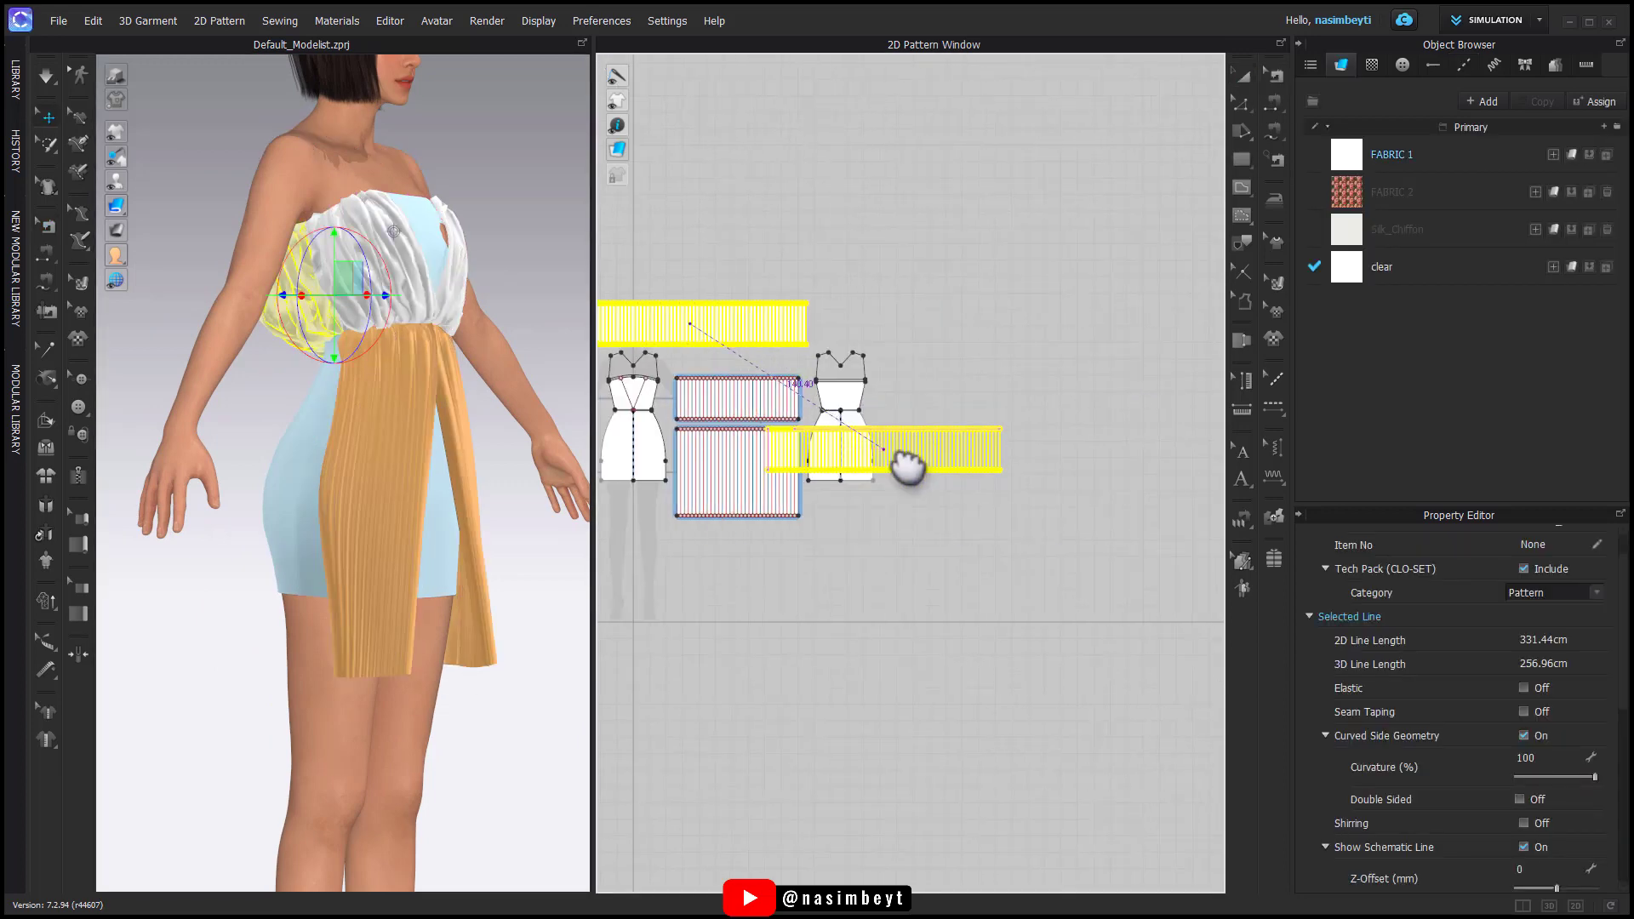
click(890, 454)
Step: Lengthen the back rectangle's copy to about 53 cm tall and move it clear of the back skirt pattern
scroll(851, 461, up, 3)
drag(980, 611, 980, 611)
scroll(980, 611, down, 3)
middle_drag(1003, 628, 806, 617)
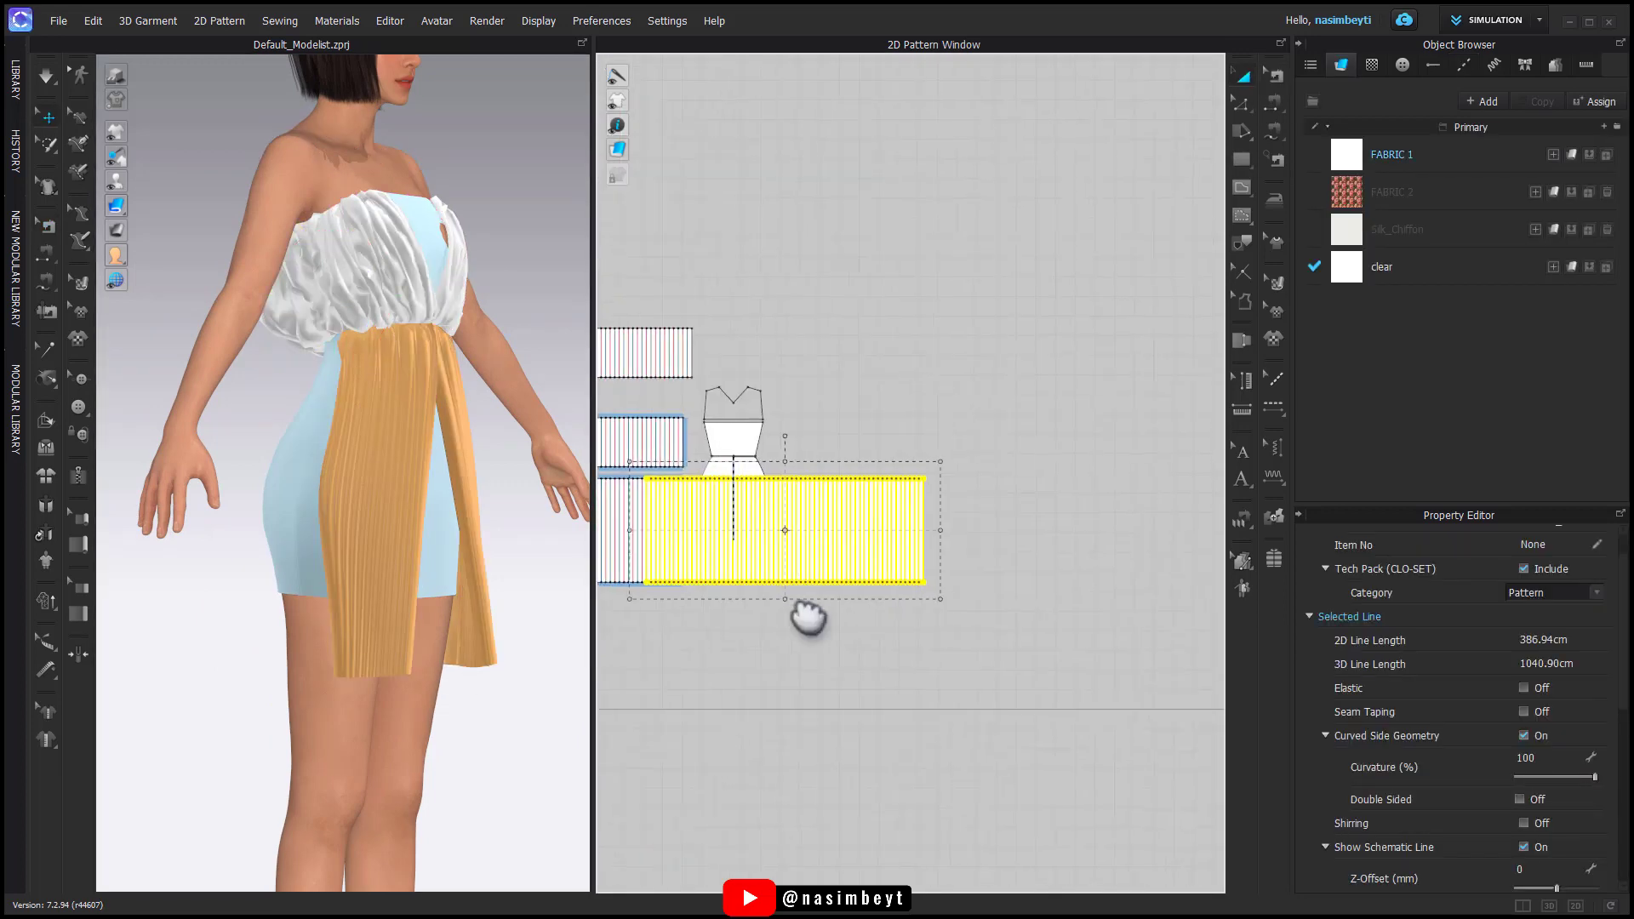
drag(778, 549, 926, 551)
click(978, 554)
Step: Position the lengthened back rectangle behind the avatar's hips in the 3D view and strengthen it
scroll(444, 535, down, 4)
right_drag(445, 535, 550, 631)
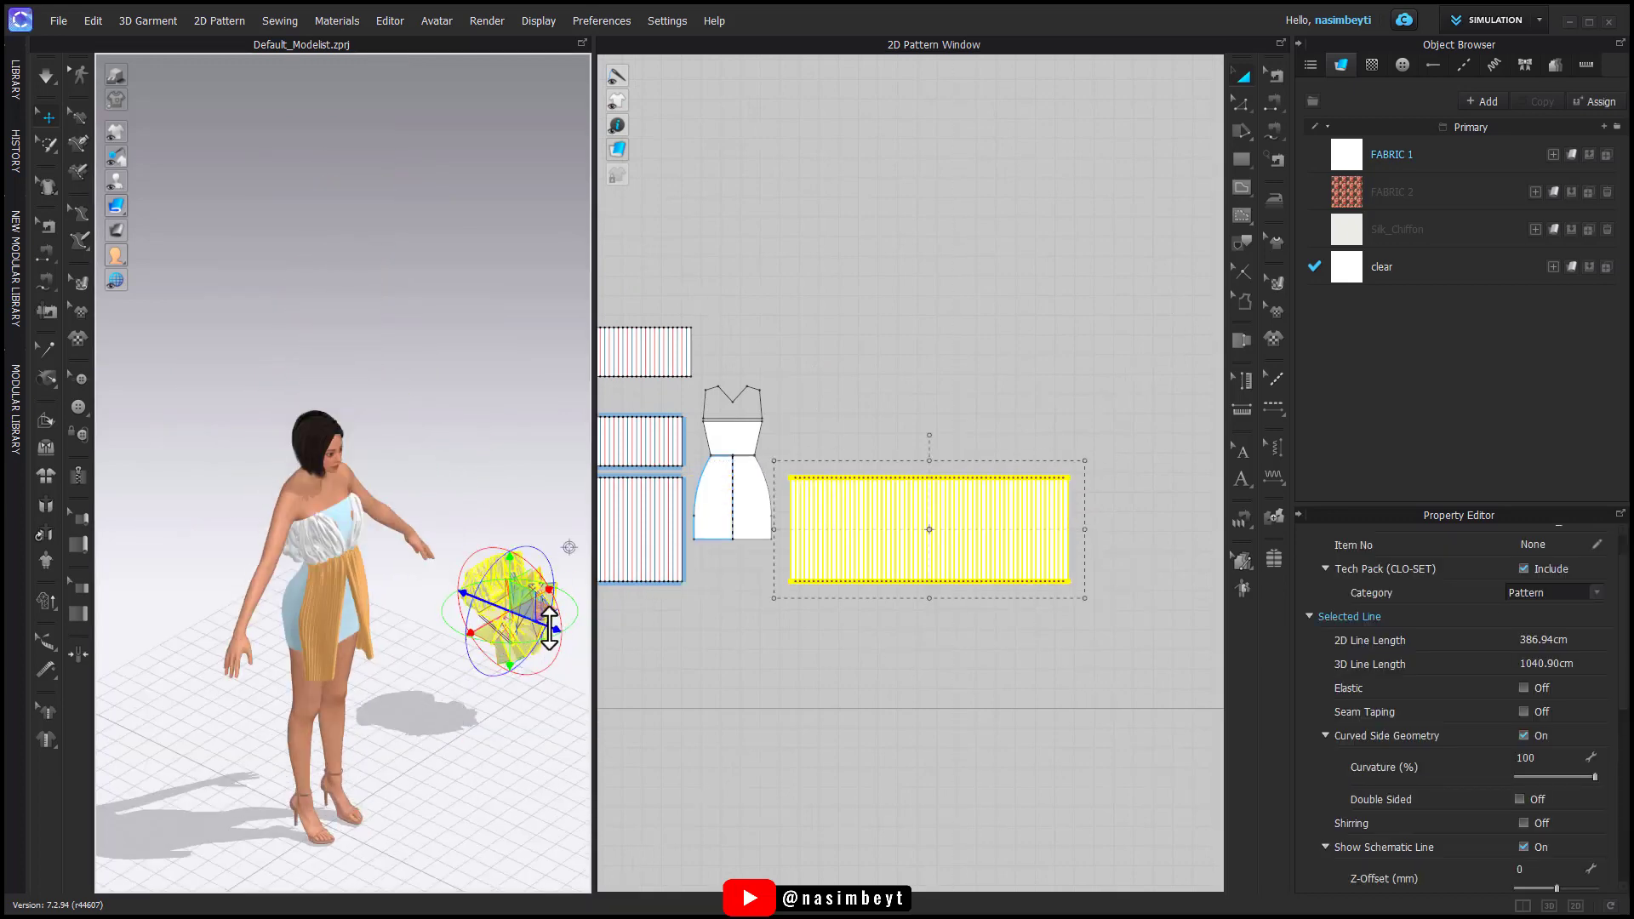
drag(526, 618, 391, 559)
right_drag(392, 558, 241, 621)
drag(282, 601, 282, 505)
right_drag(358, 553, 288, 588)
drag(289, 587, 251, 587)
click(875, 606)
Step: Delete the seams carried over on the lengthened back rectangle
scroll(872, 584, up, 5)
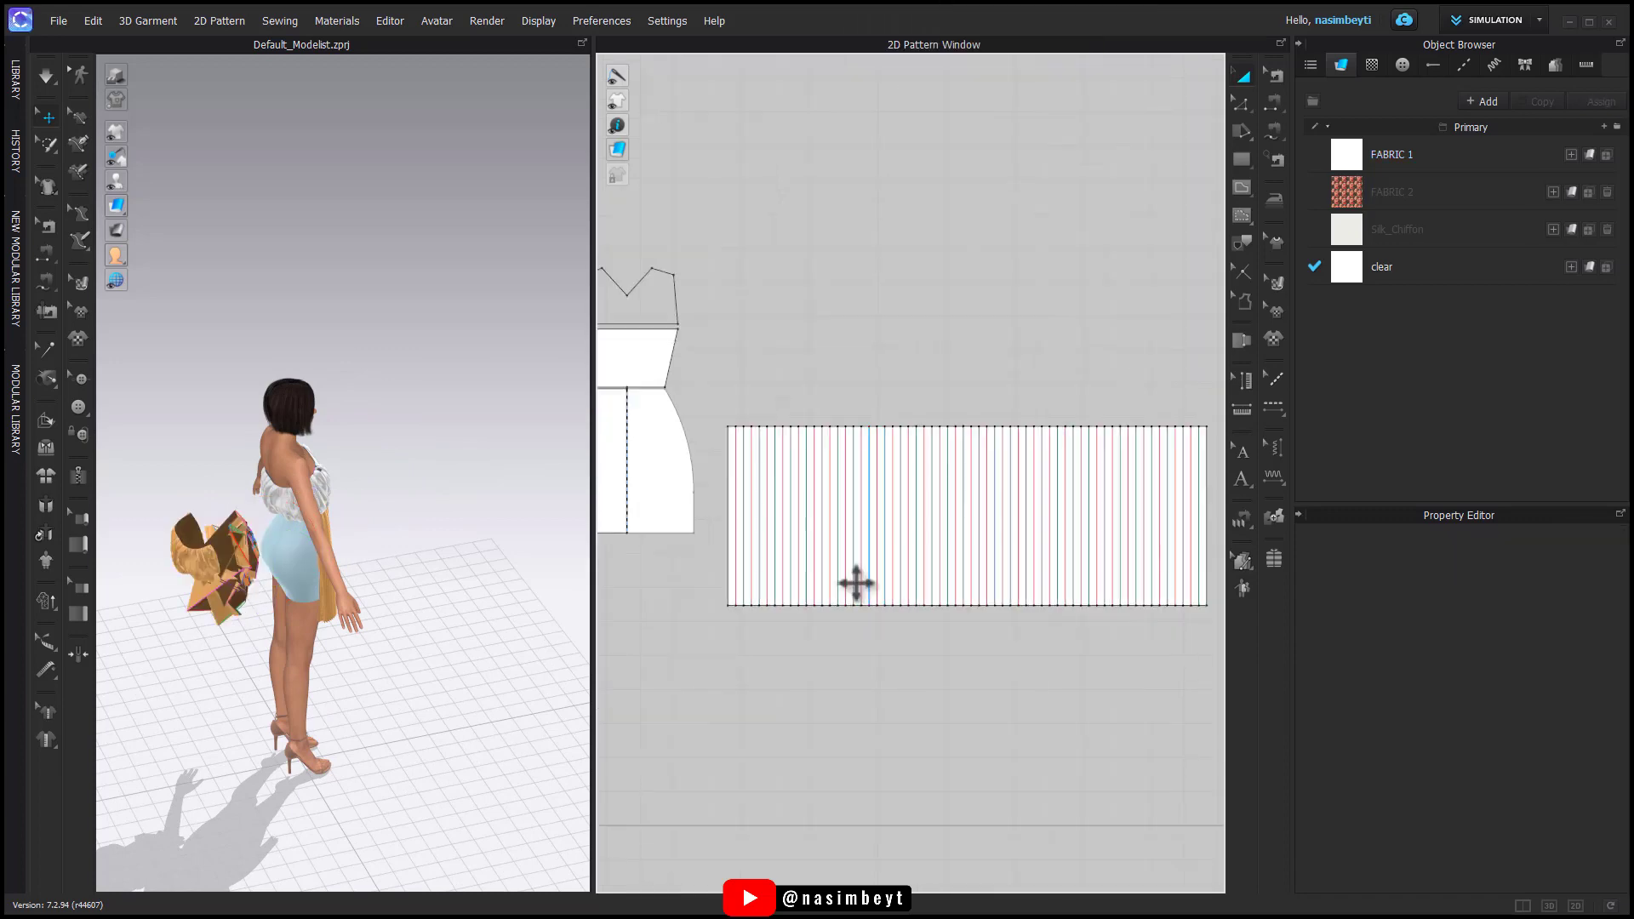
scroll(857, 584, down, 4)
key(n)
middle_drag(892, 526, 981, 526)
drag(1112, 528, 814, 656)
key(Delete)
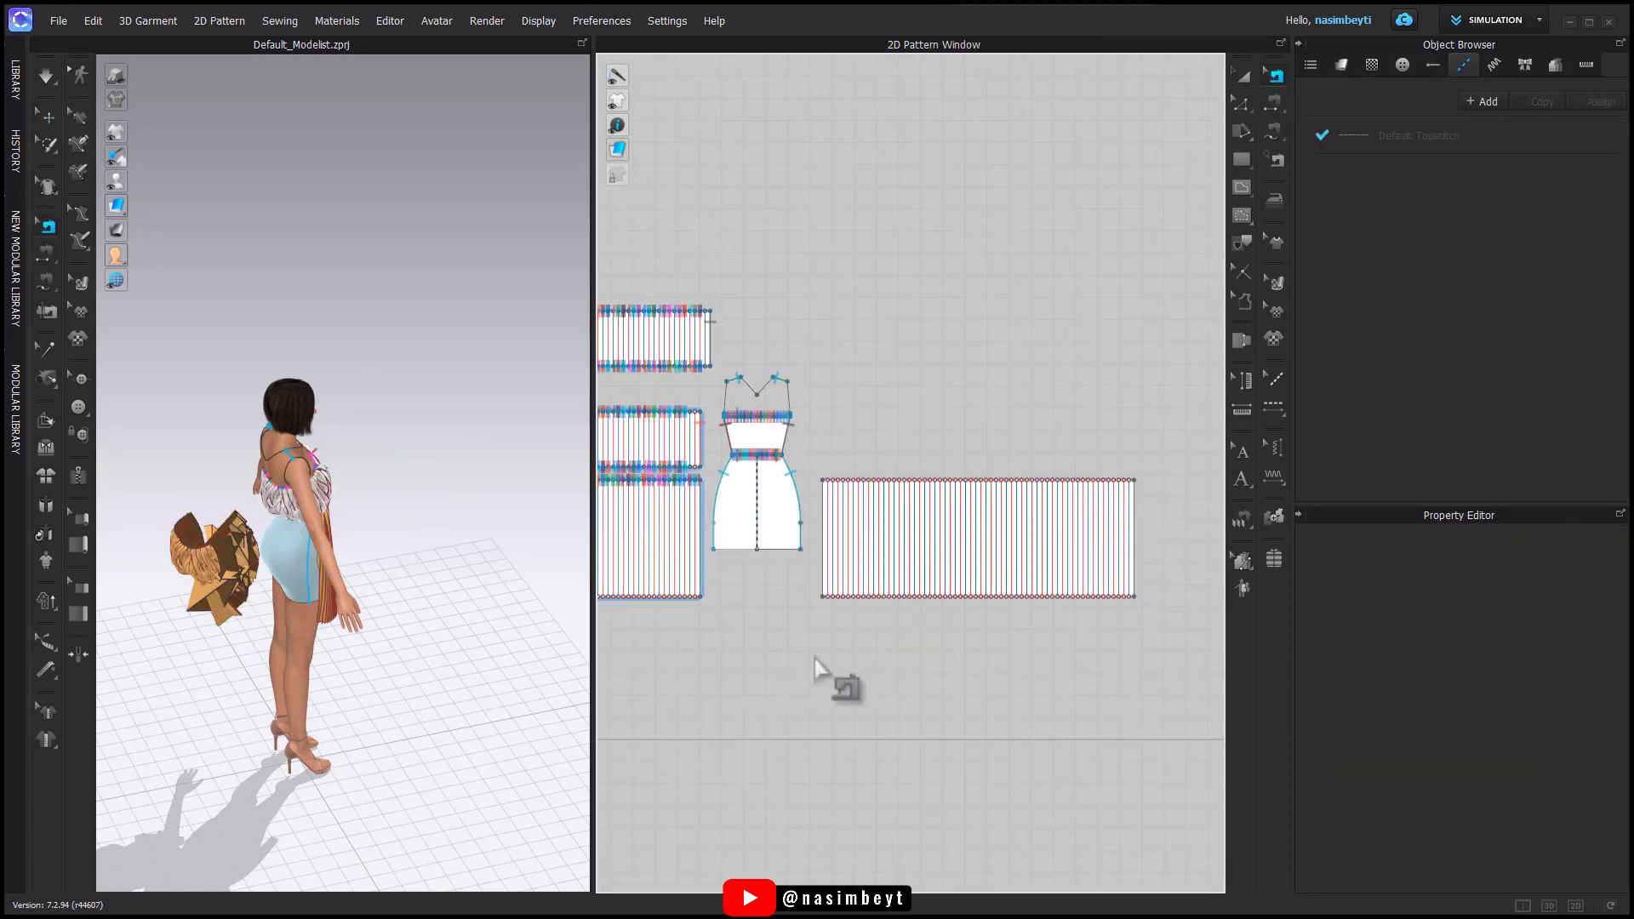
Step: Pleat-sew the lengthened back rectangle's top edge to the full waistline of the back skirt
scroll(255, 583, up, 5)
right_drag(253, 587, 298, 557)
click(1243, 76)
click(299, 514)
click(137, 545)
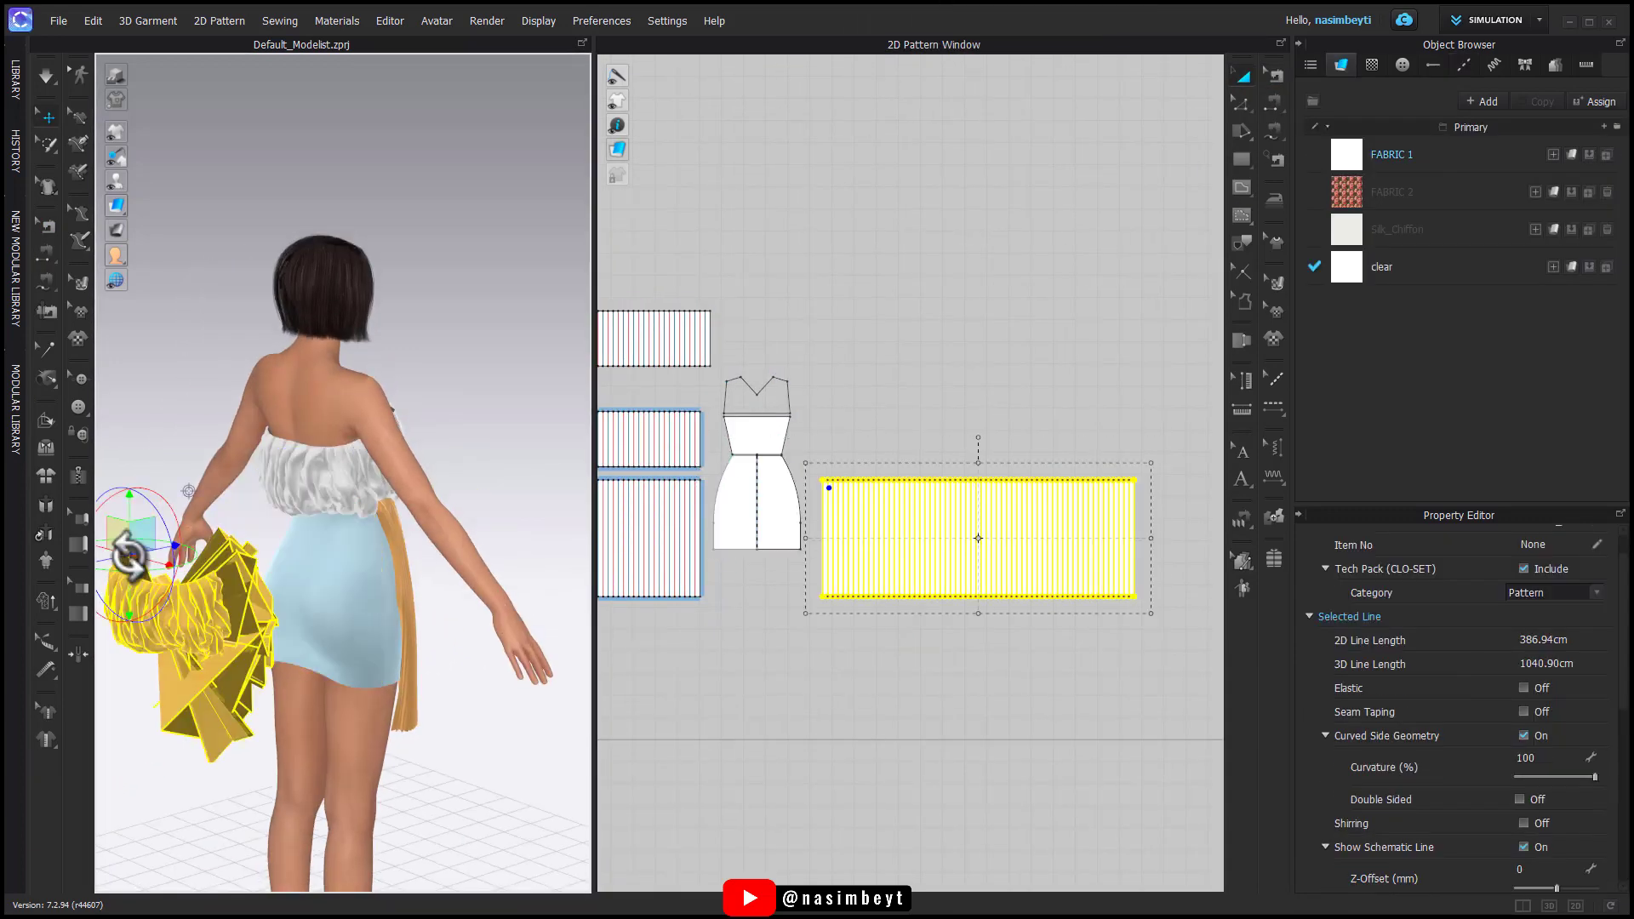
click(815, 714)
click(1312, 558)
scroll(749, 451, up, 10)
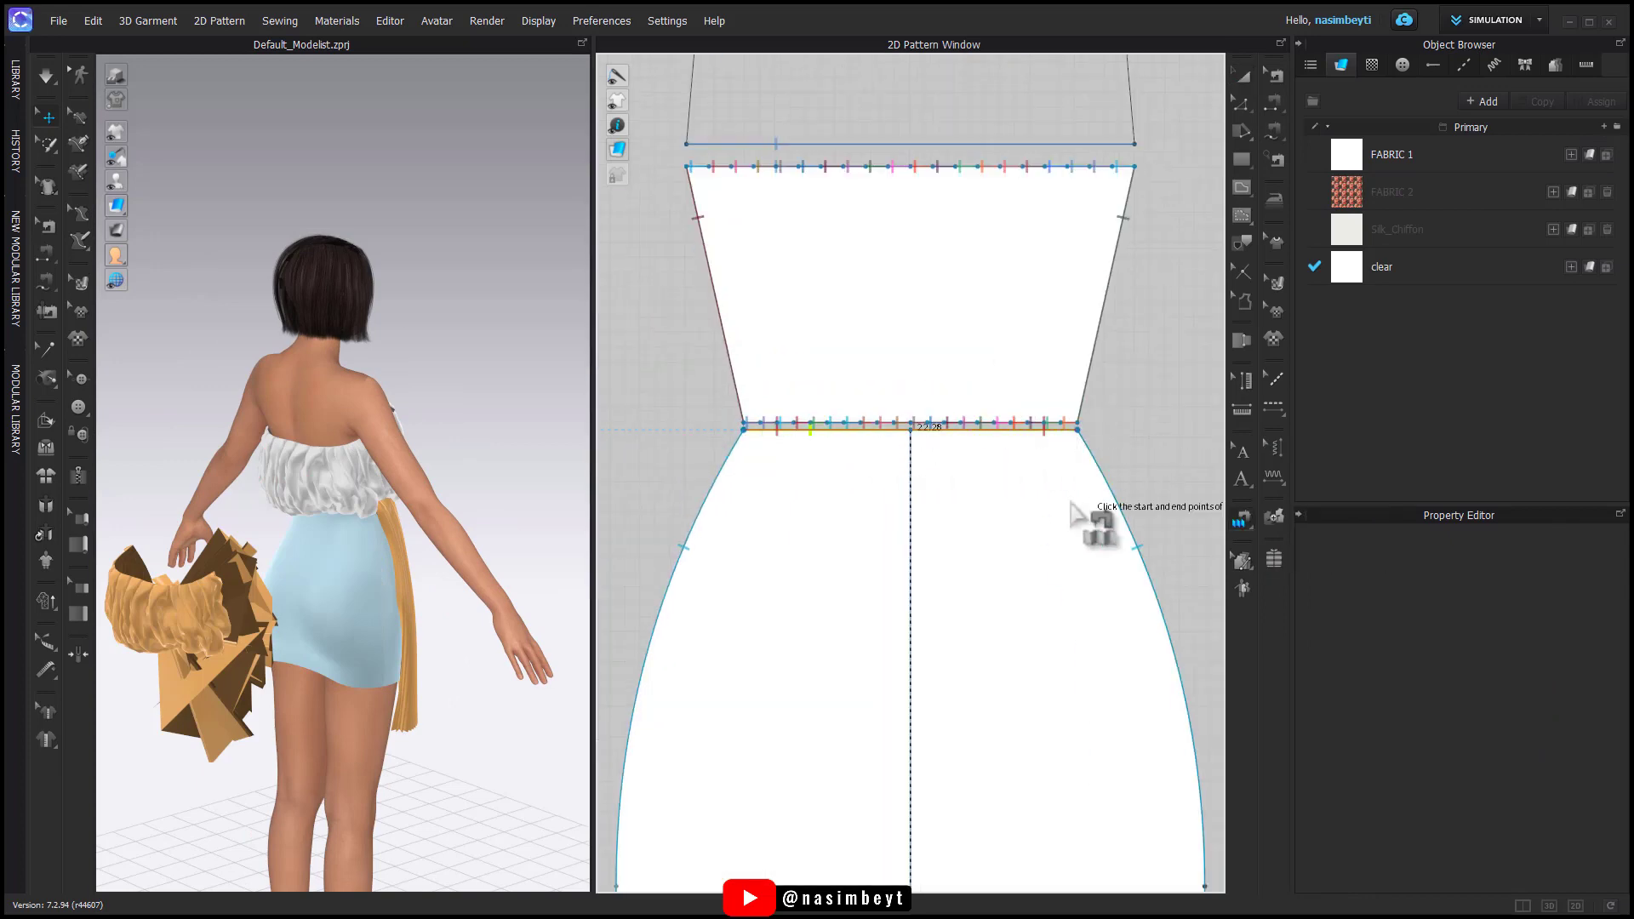
scroll(782, 506, down, 10)
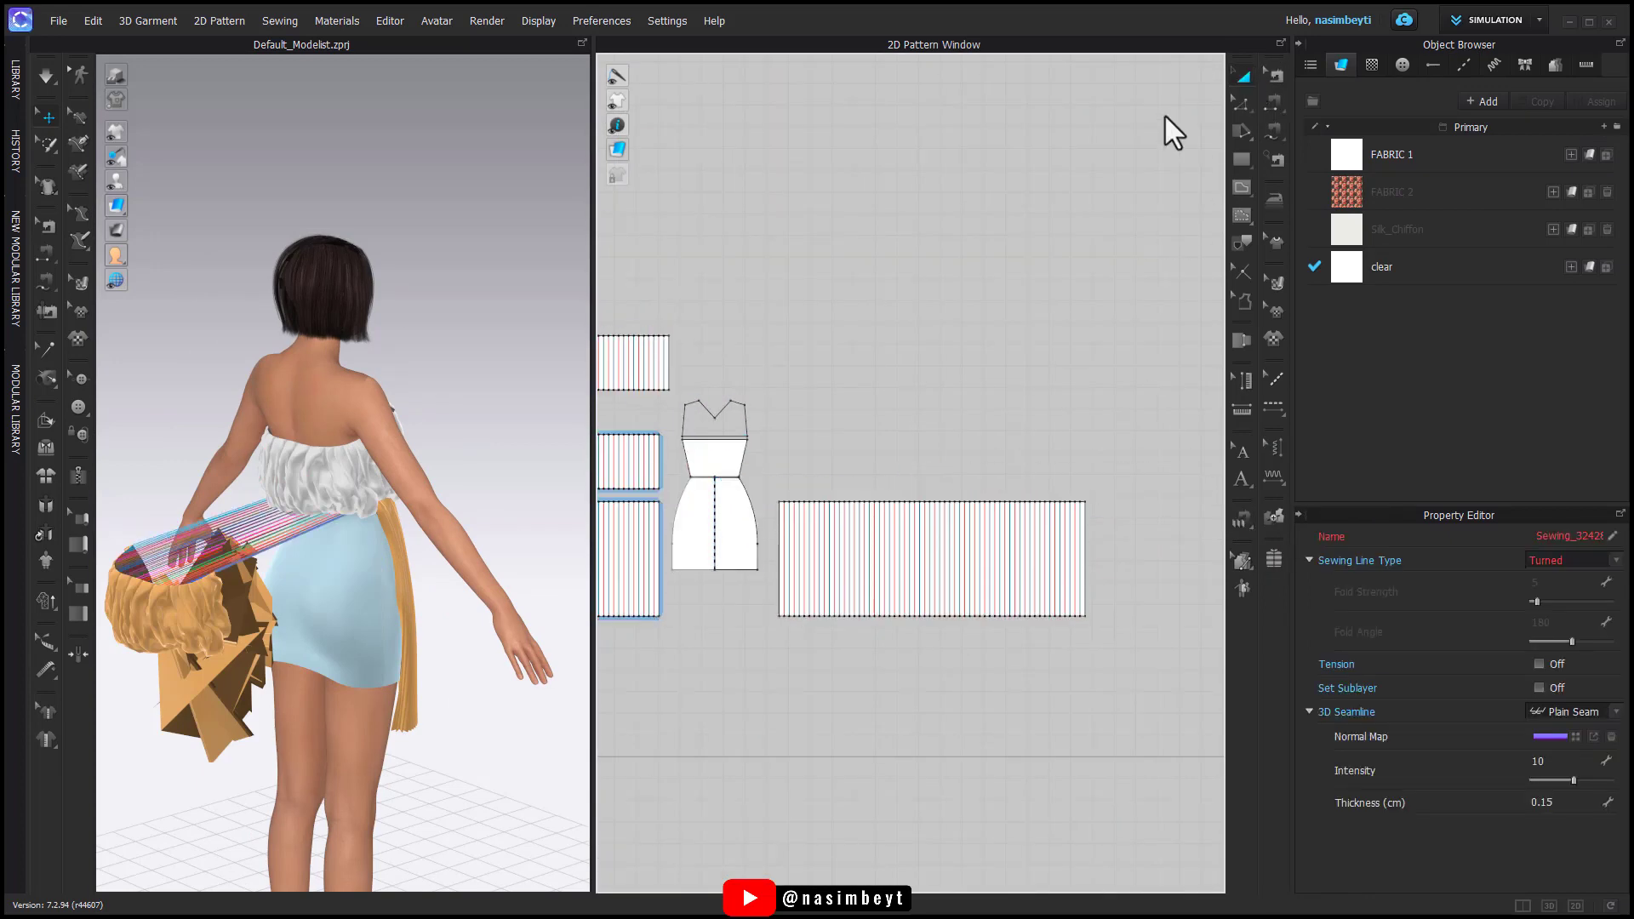
Step: Simulate the garment and pull the pleated back skirt panel into place
key(space)
drag(310, 668, 357, 639)
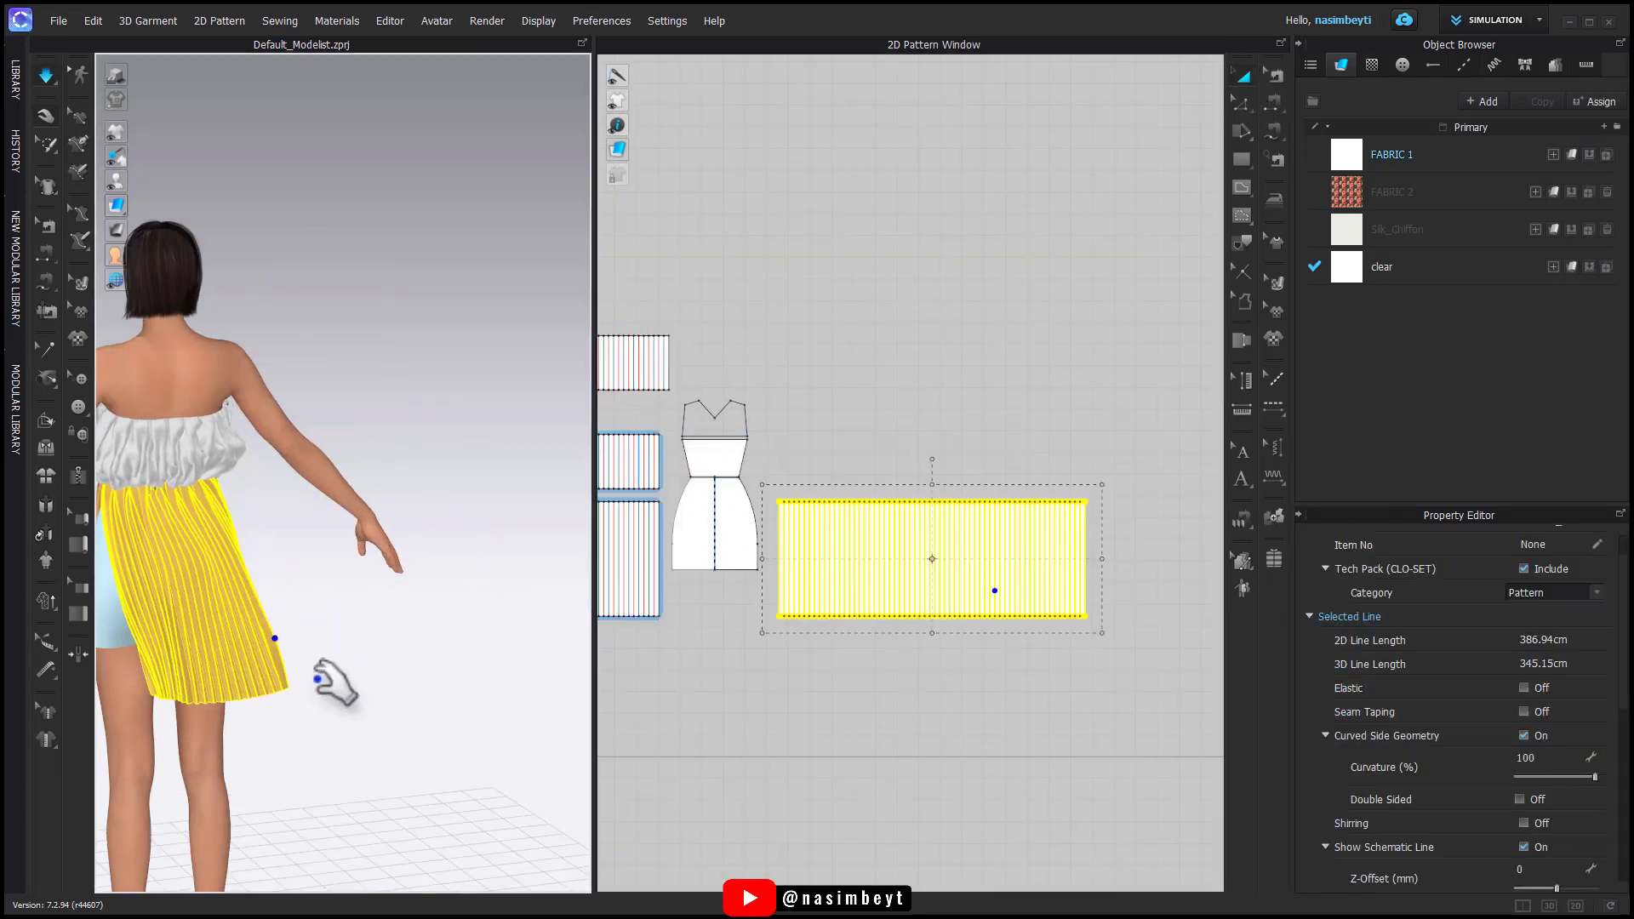
right_drag(336, 679, 410, 681)
Step: Sew the front skirt panels' outer edges to the back panel's short edges and simulate to close the sides
click(1274, 103)
click(661, 530)
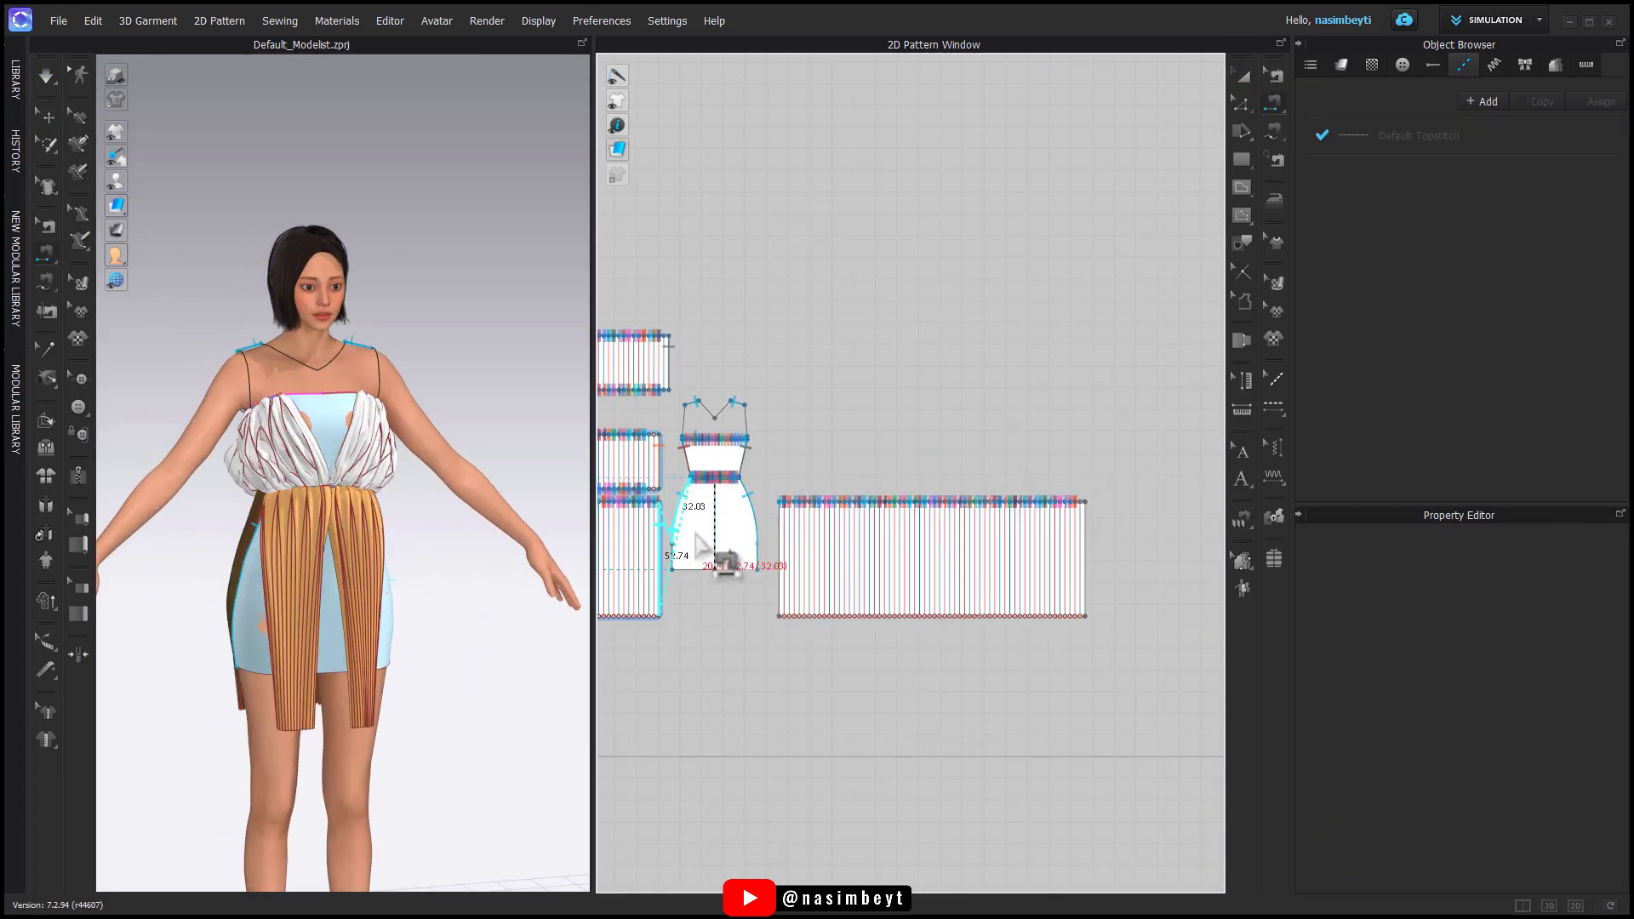
click(782, 542)
scroll(994, 567, down, 3)
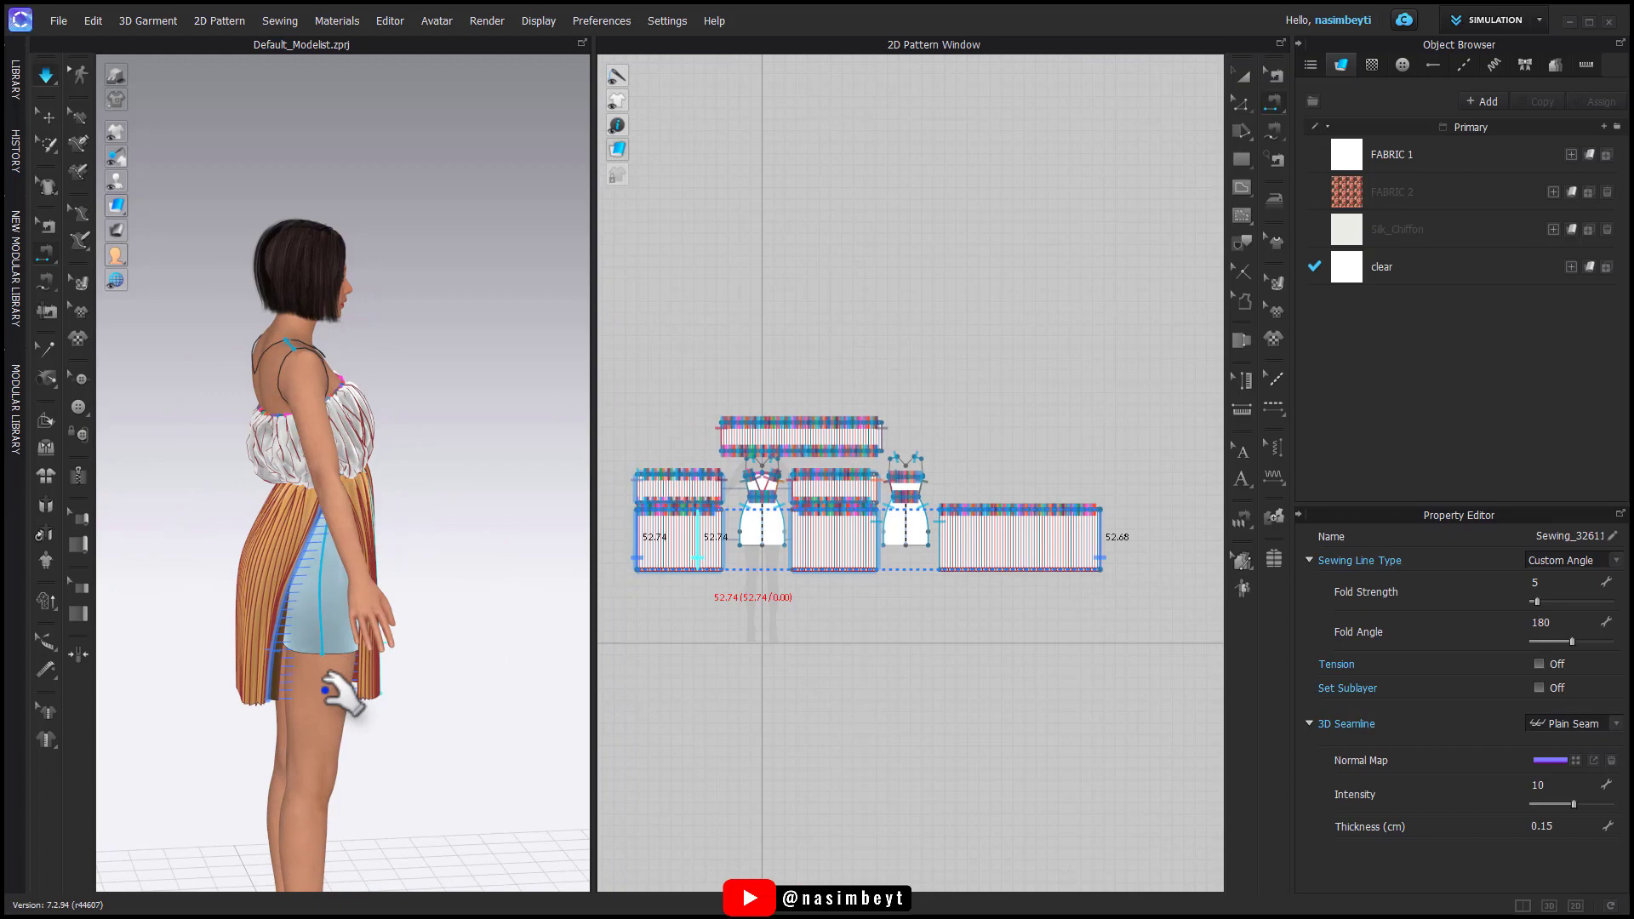
click(336, 675)
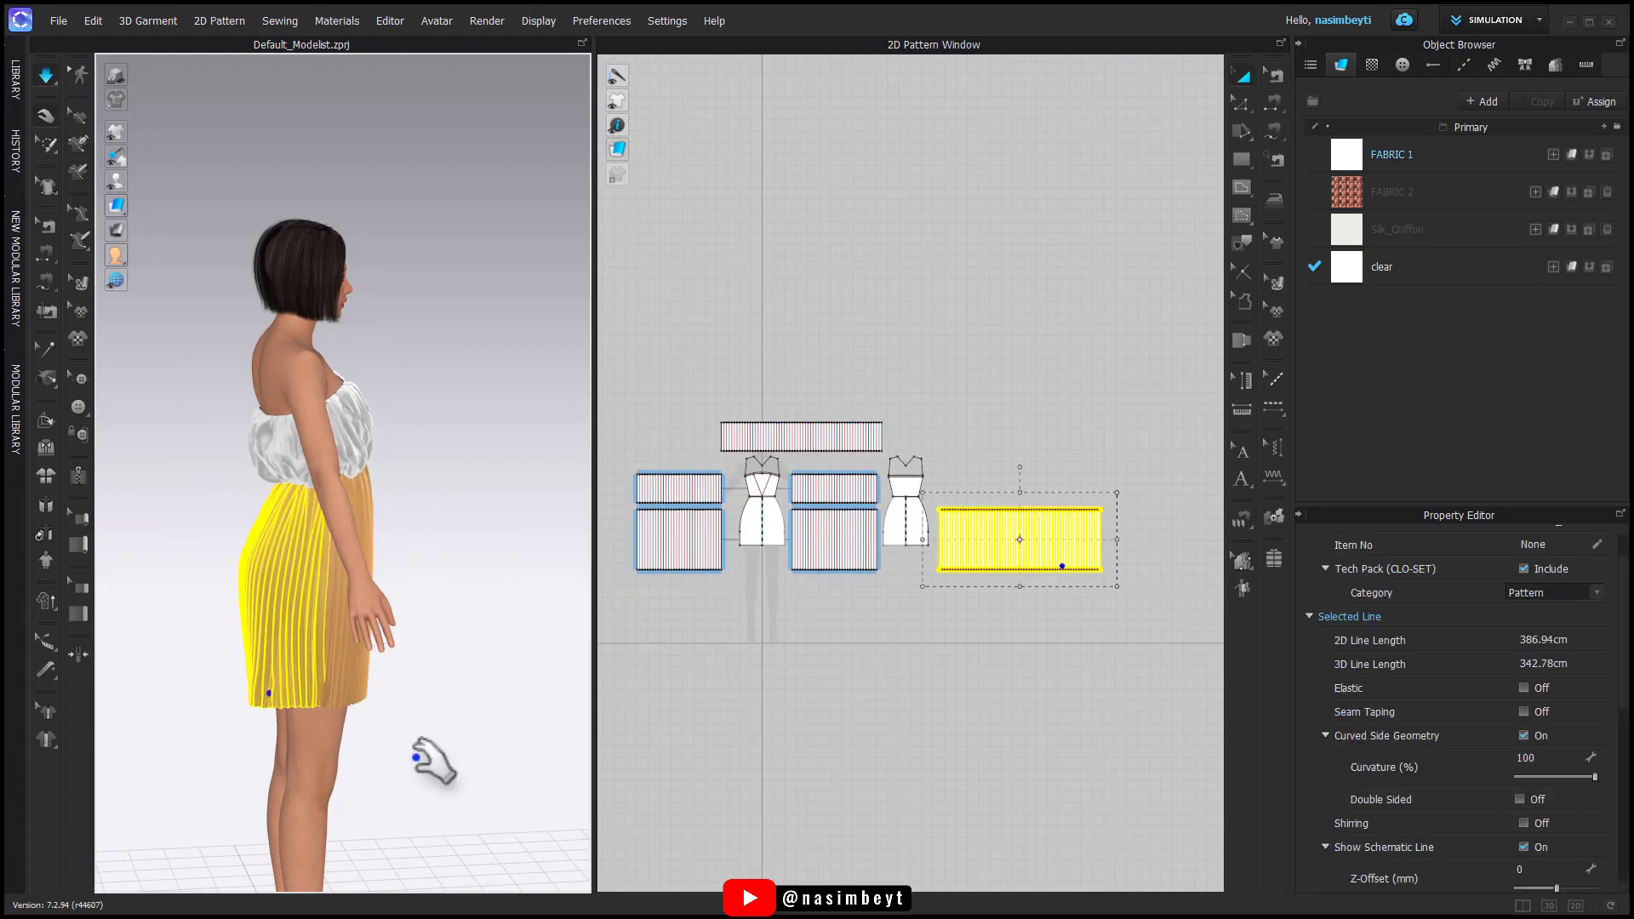
Step: Strengthen the pleated bodice pieces on the front and back and resimulate the dress
right_drag(430, 755, 423, 755)
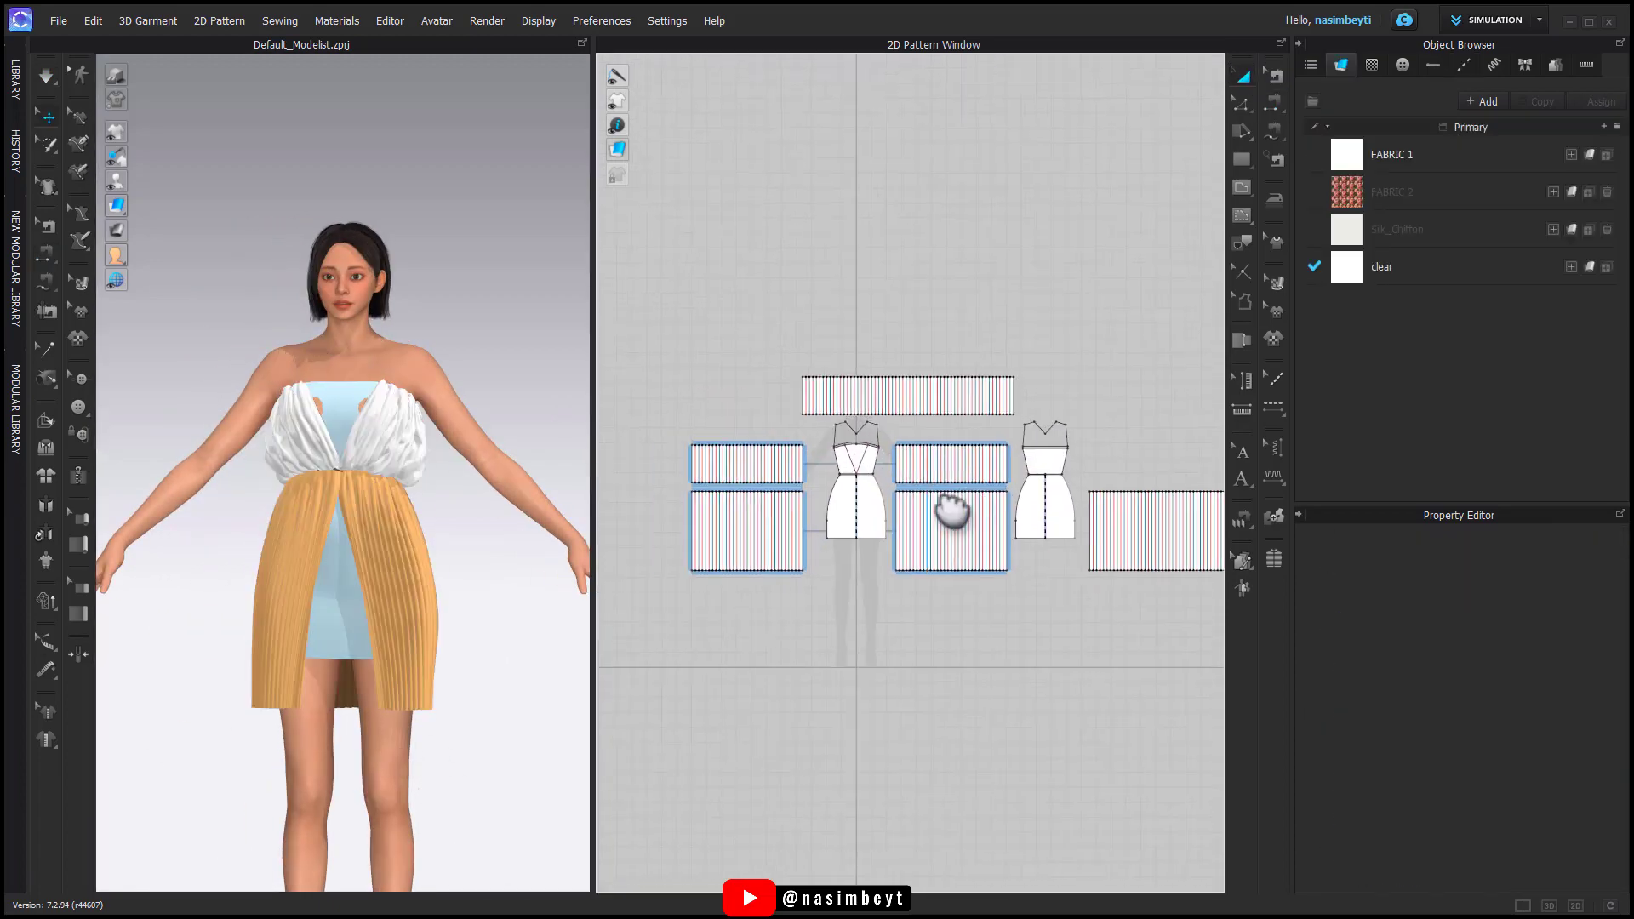
scroll(948, 510, up, 5)
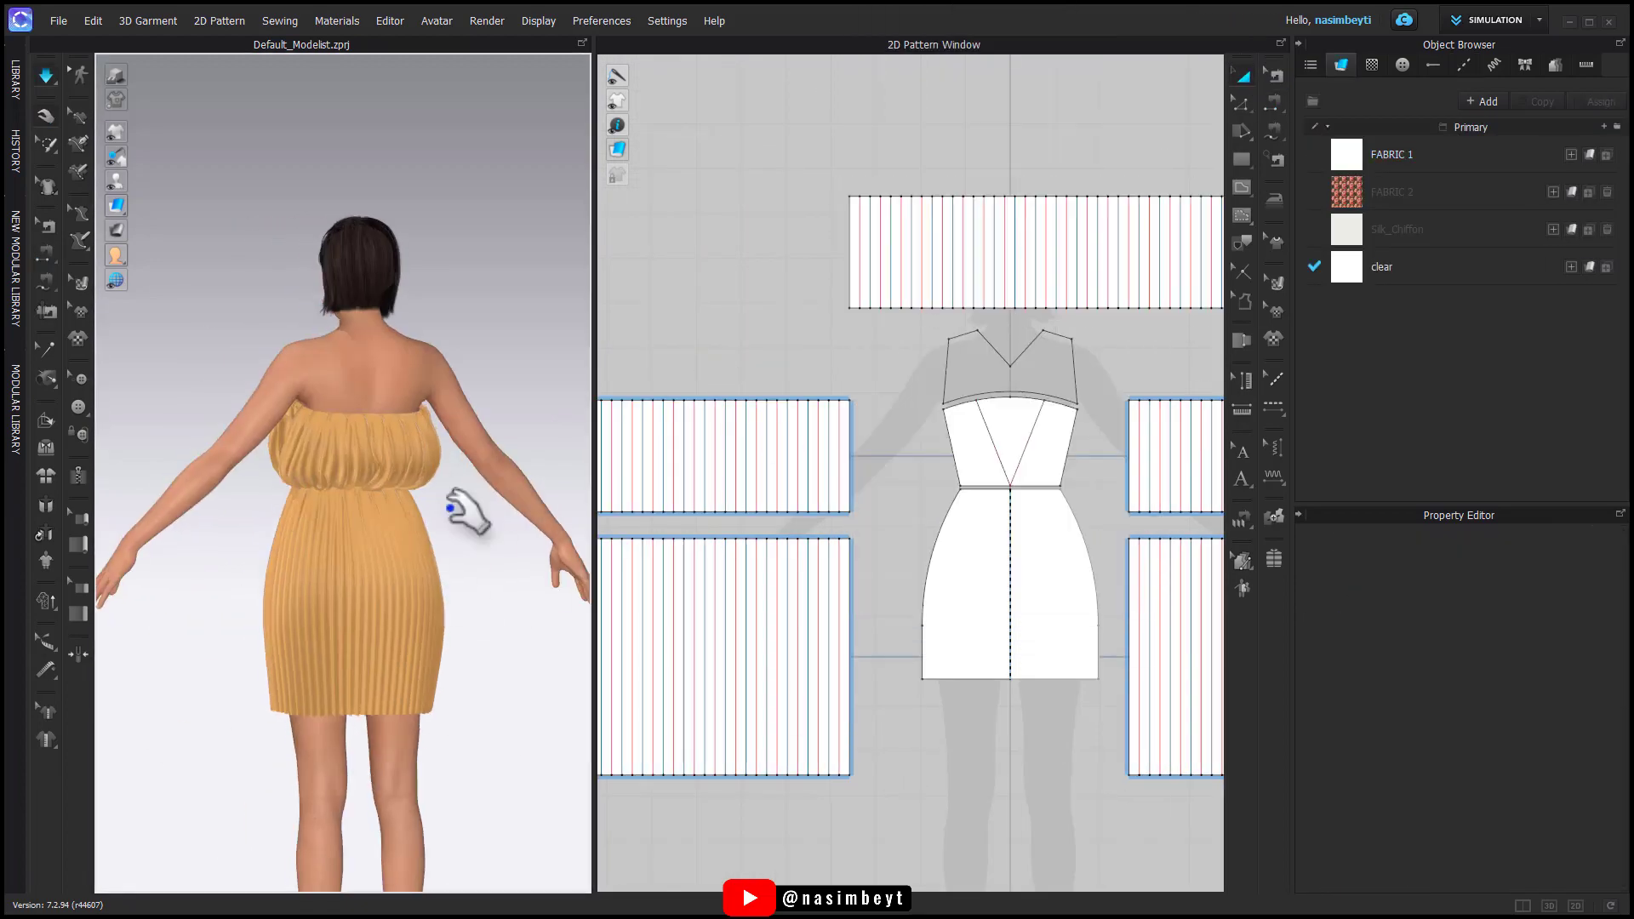
click(955, 603)
Step: Draw a circular pattern about 517 cm in circumference below the dress patterns
scroll(955, 603, down, 6)
middle_drag(955, 603, 834, 505)
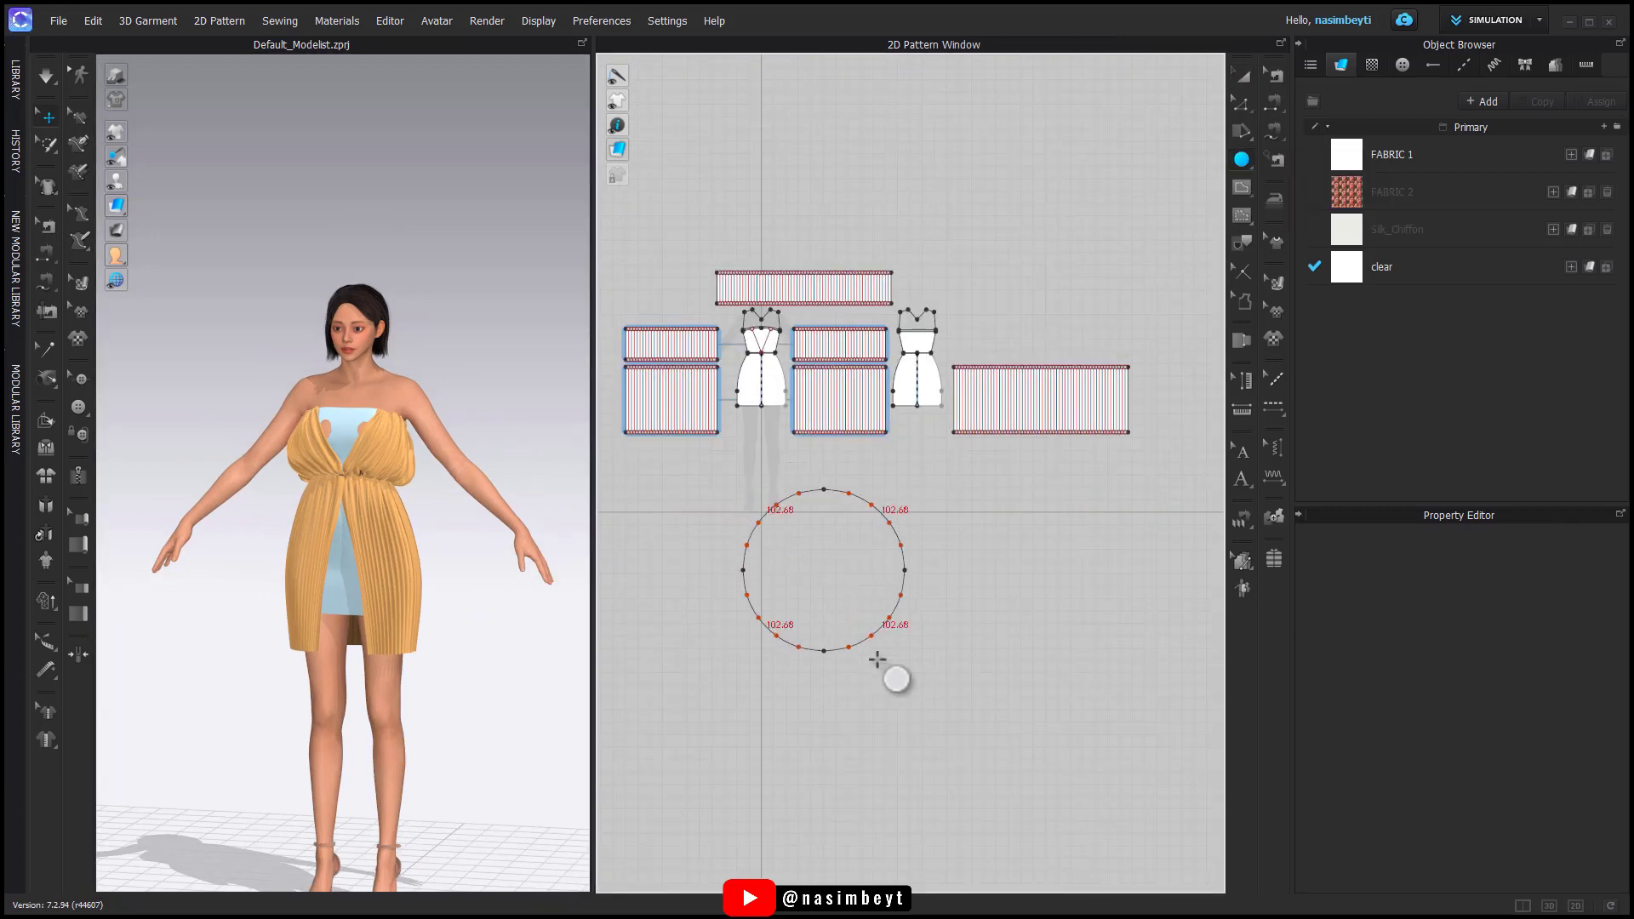
key(a)
click(813, 536)
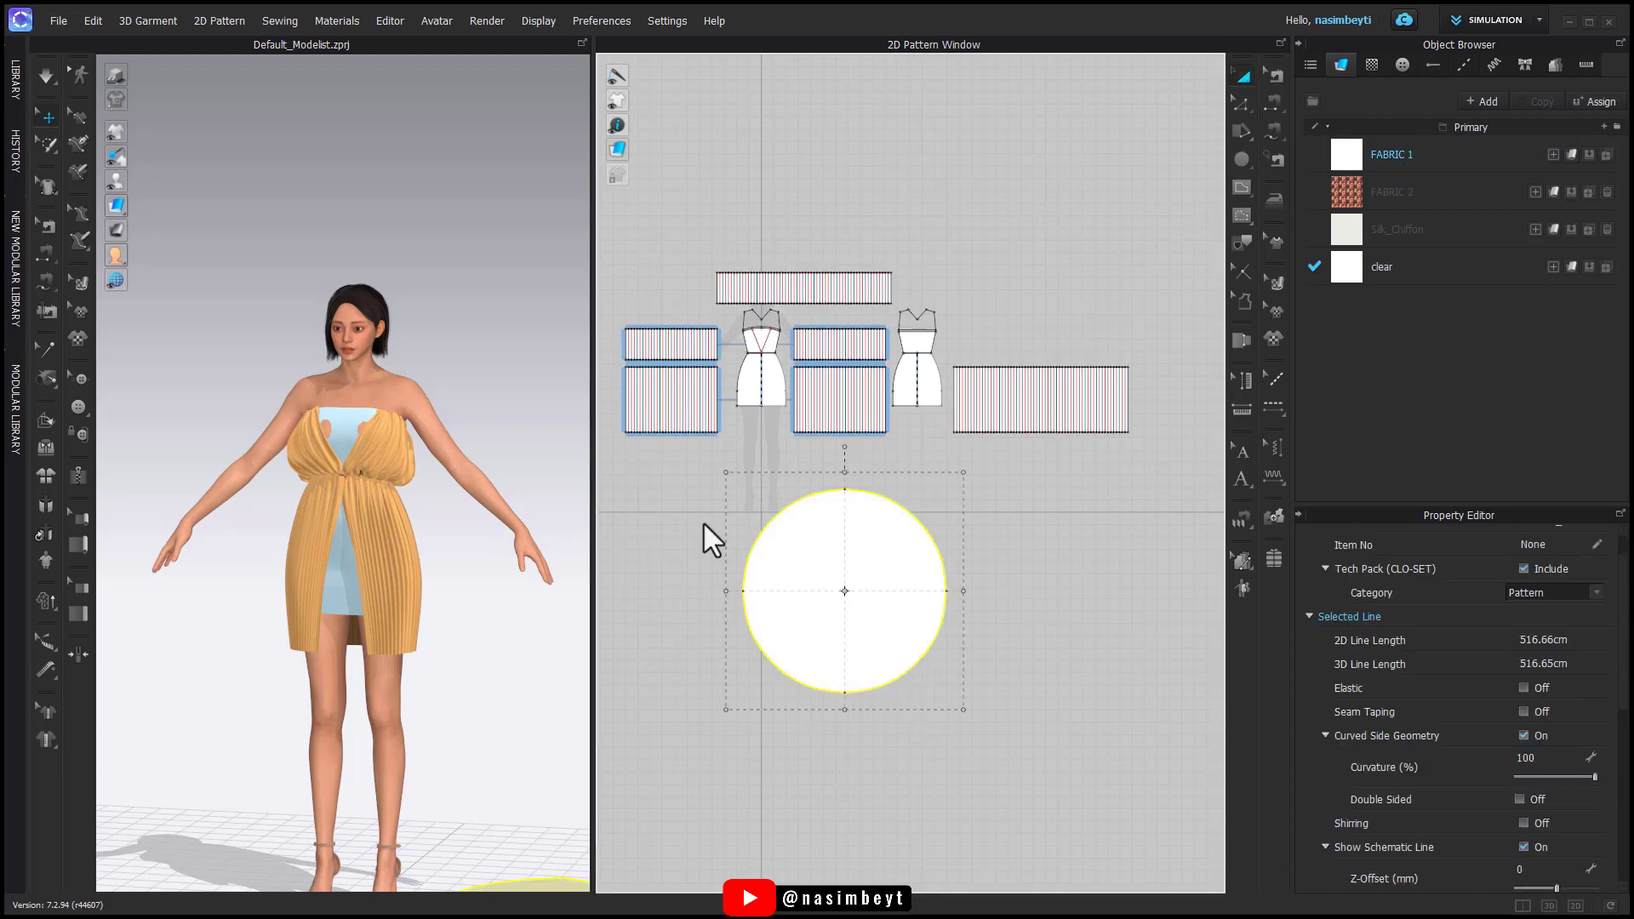
Step: Select all the dress patterns except the circle and hide them in the 3D view
drag(571, 531, 596, 524)
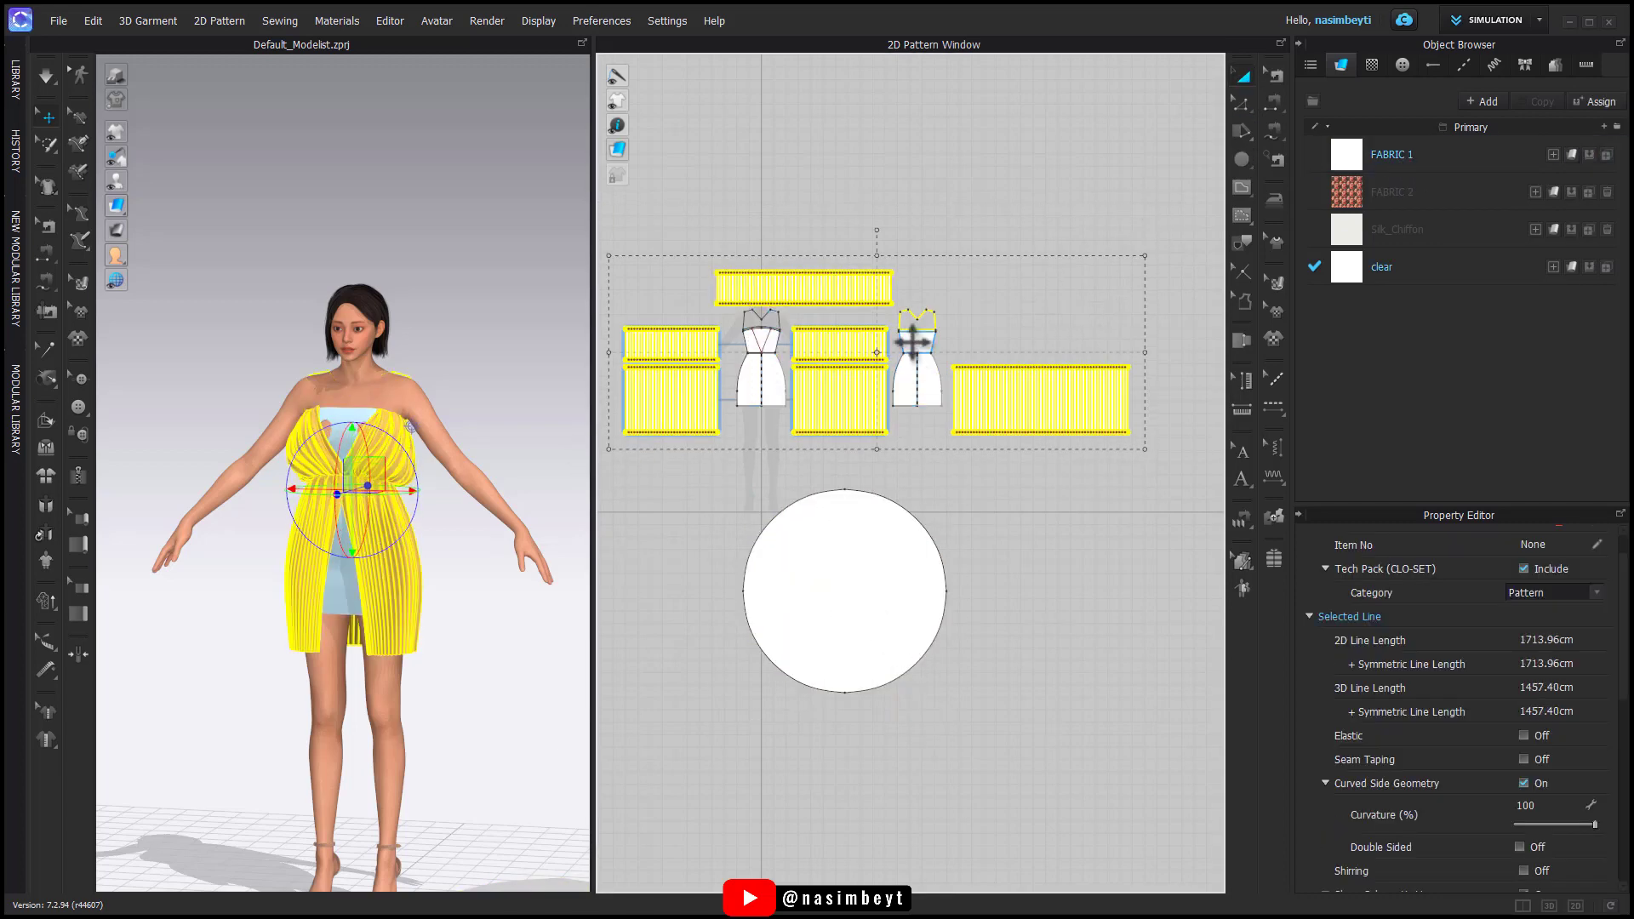
scroll(1503, 816, down, 3)
key(Return)
click(814, 521)
drag(1171, 234, 610, 464)
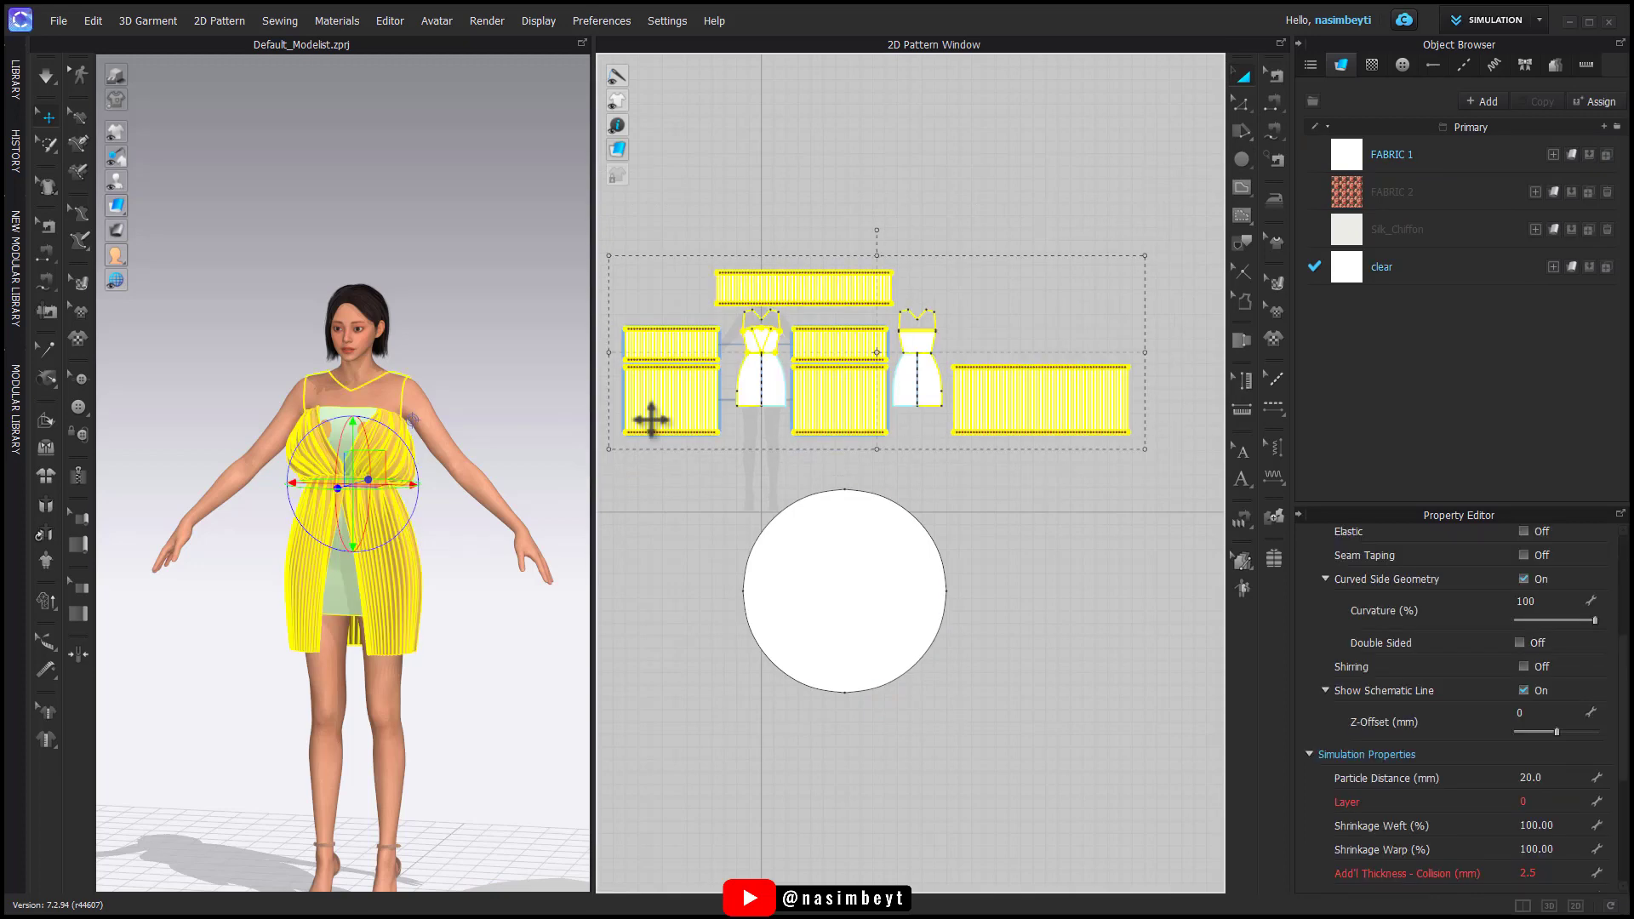
right_click(653, 419)
click(701, 706)
Step: Rotate the circular pattern flat in the 3D view and move it around the avatar's waist
click(792, 634)
scroll(456, 748, down, 4)
right_drag(456, 748, 519, 758)
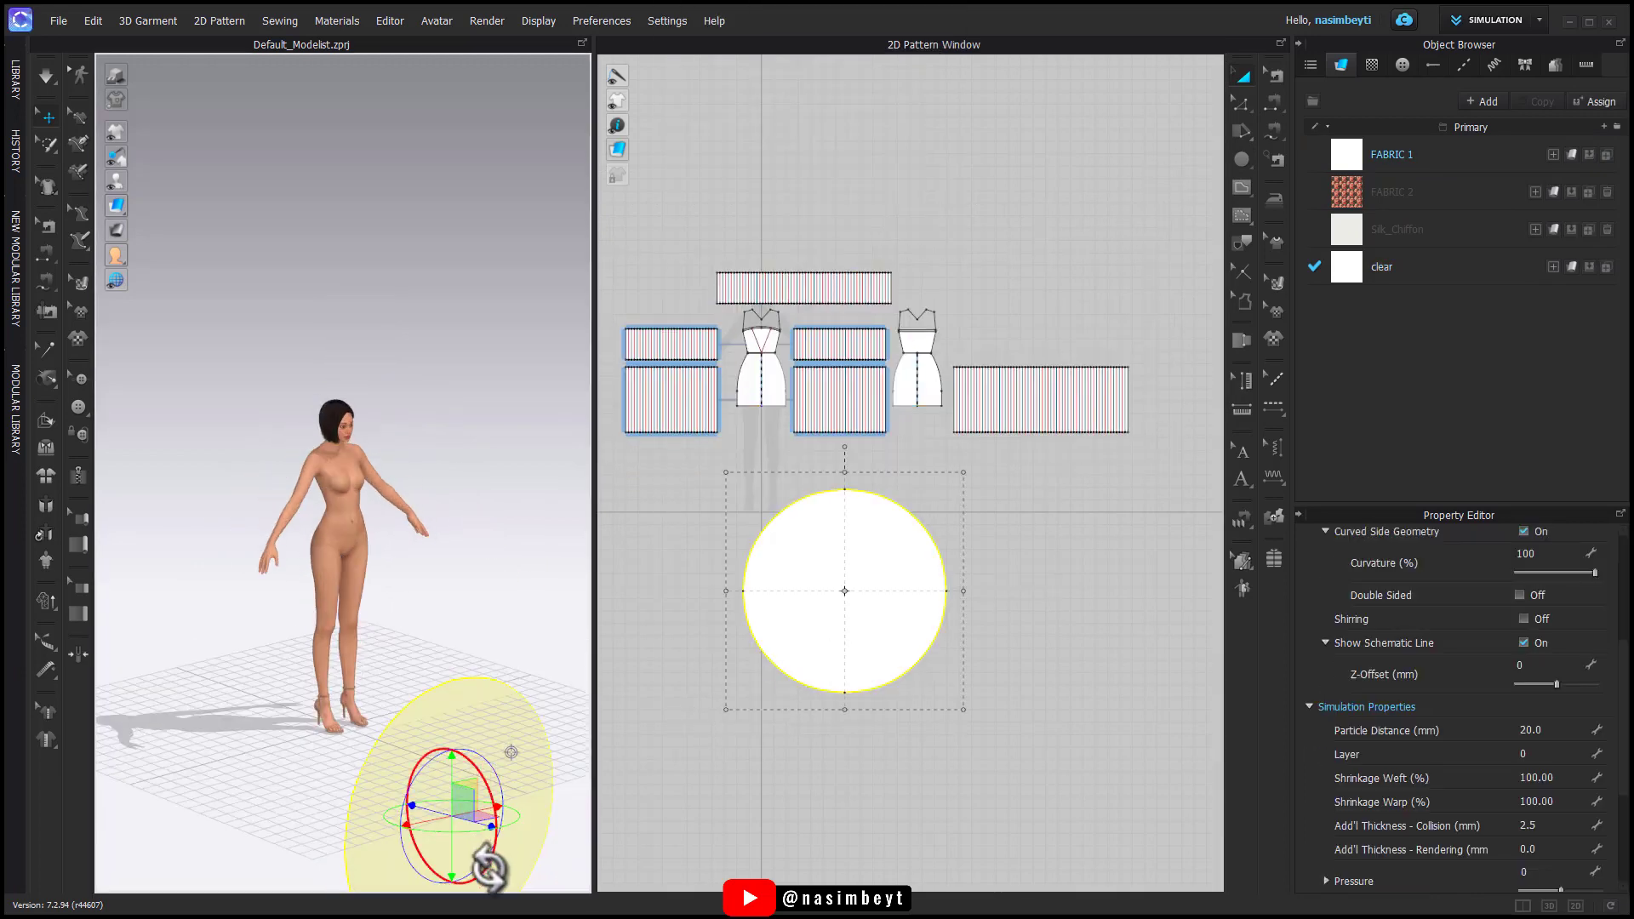
drag(488, 872, 498, 778)
drag(451, 756, 423, 493)
drag(423, 549, 329, 545)
scroll(507, 628, up, 3)
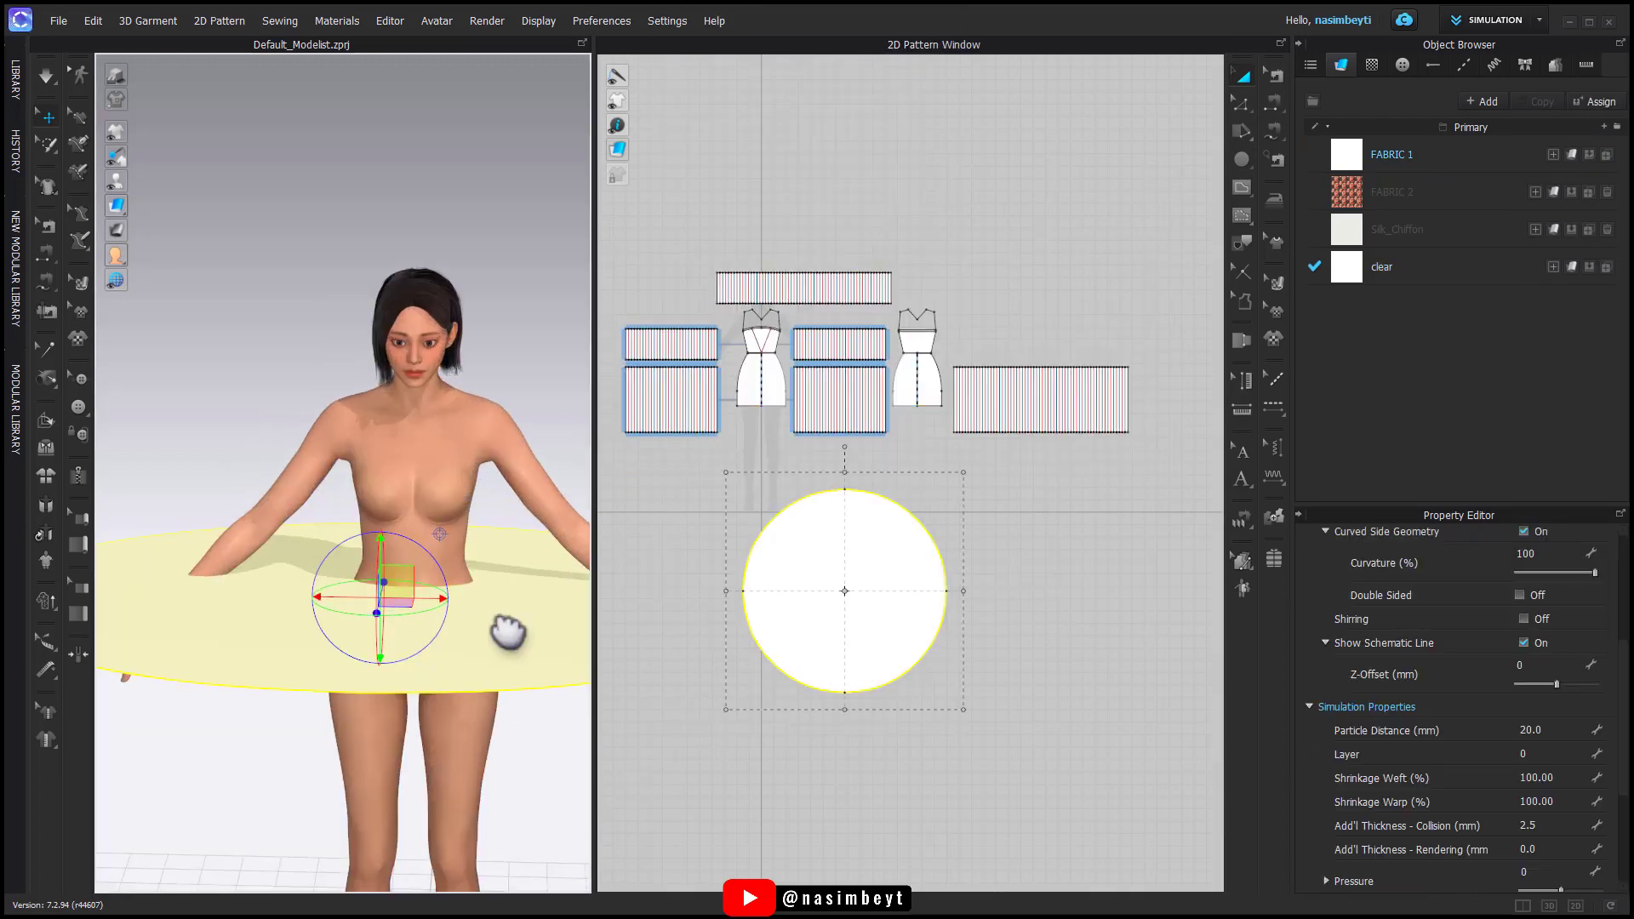
Step: Offset the circle's outline inward as one internal line about 171 cm in circumference
right_click(916, 655)
click(1018, 324)
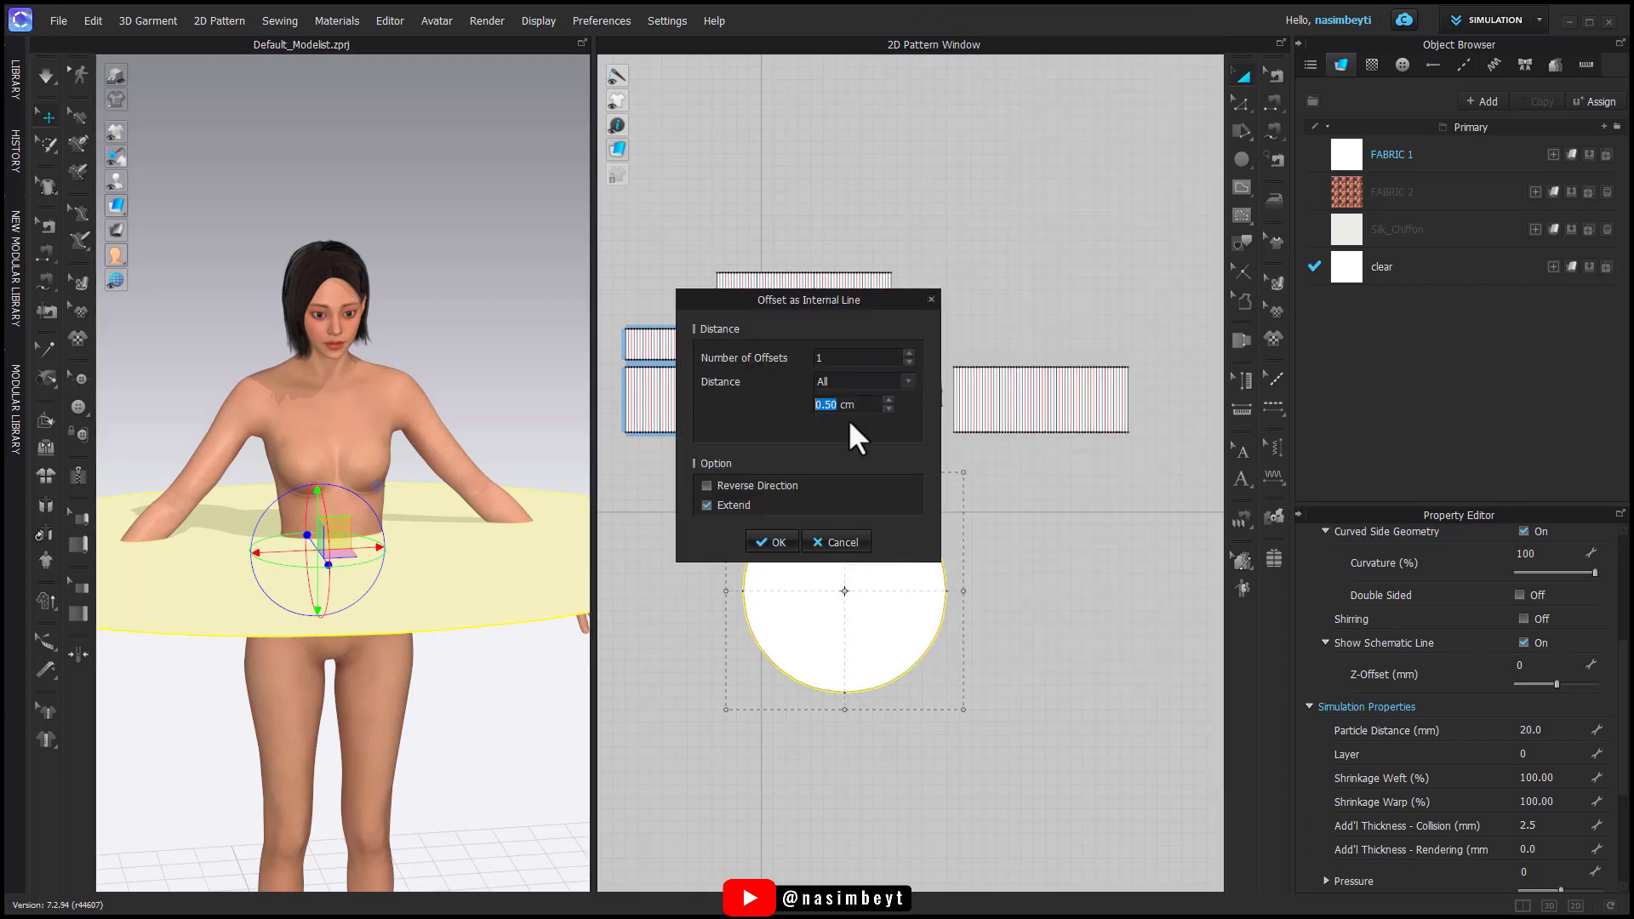
text(40)
click(888, 398)
text(53)
key(Return)
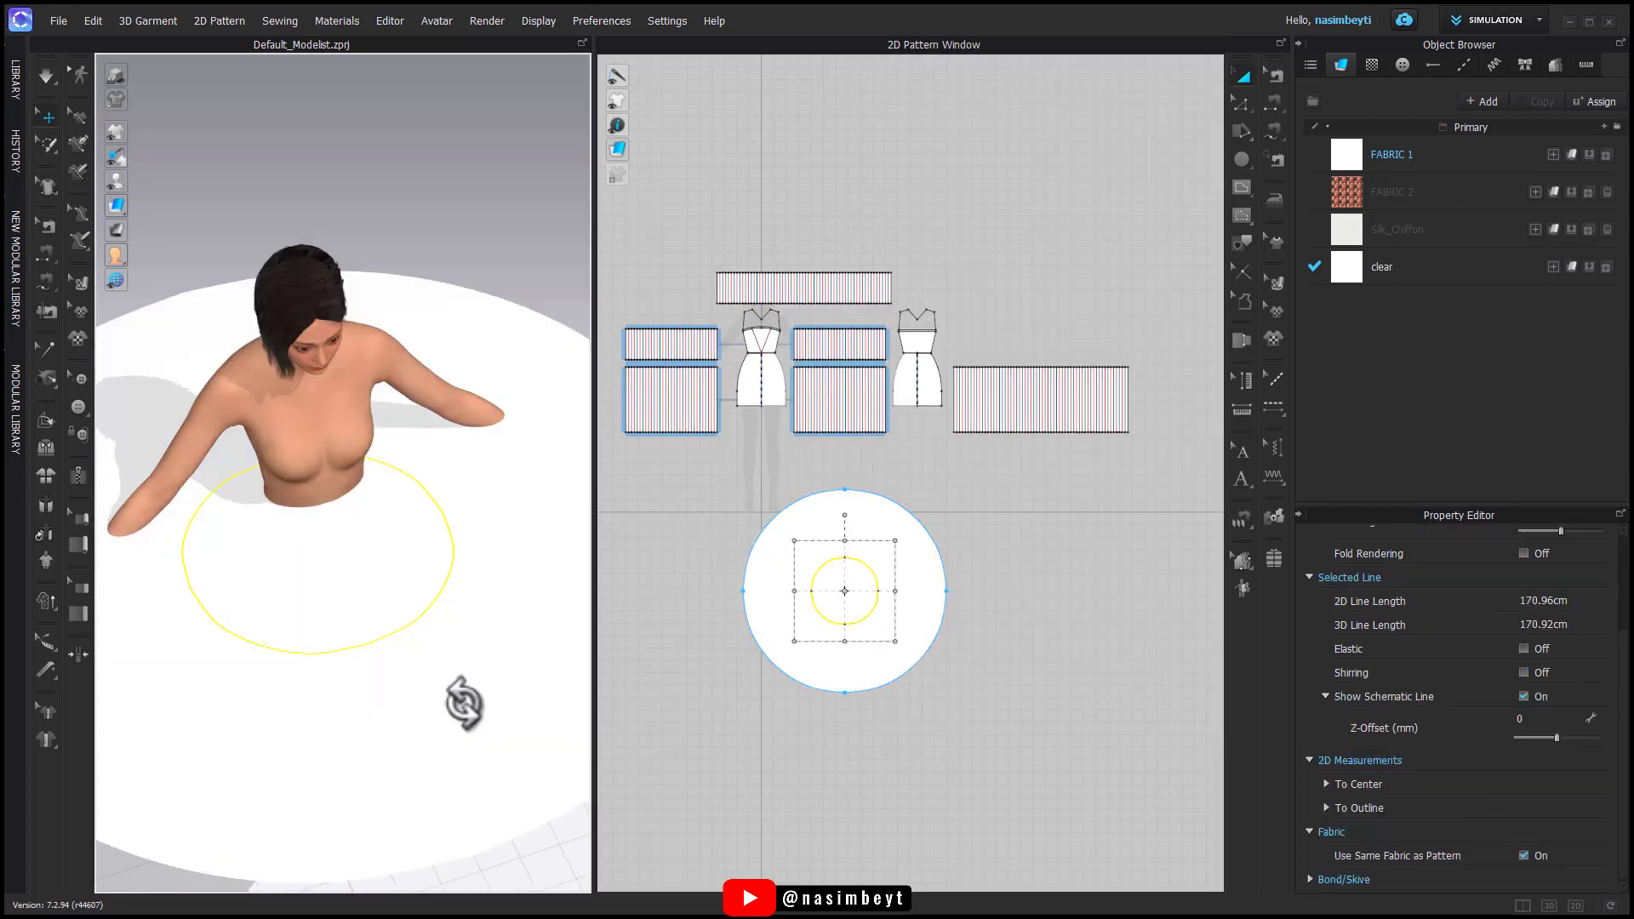
Step: Scale the internal circle down to about 135 cm in circumference and cut the centre out of the disc using Cut & Sew
scroll(817, 549, up, 5)
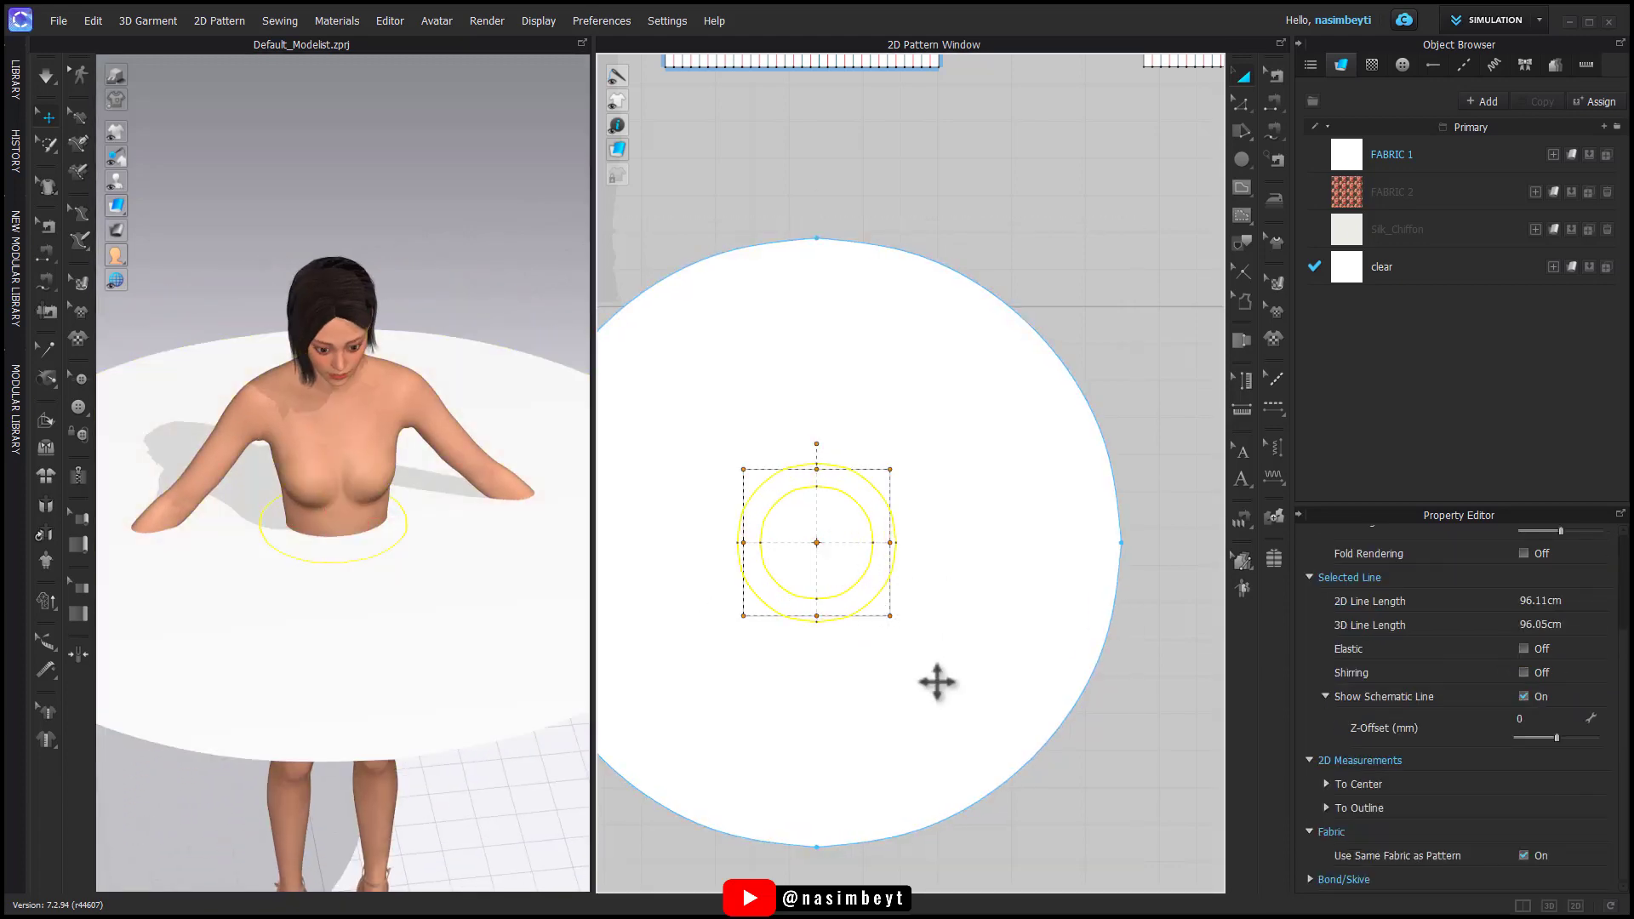
right_click(879, 590)
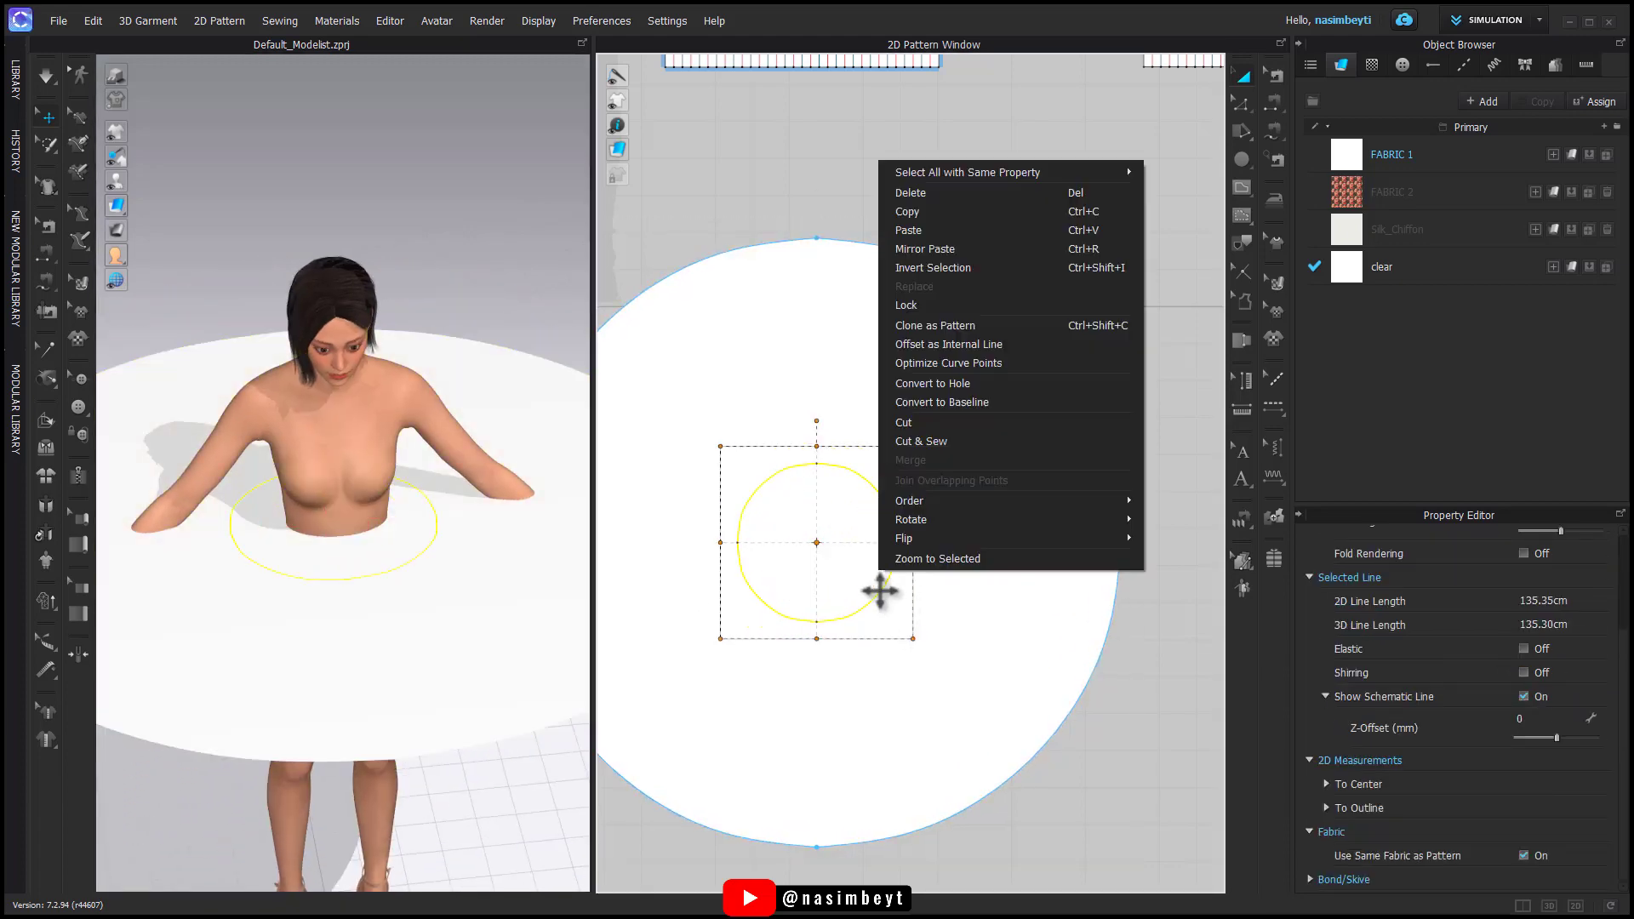
click(933, 441)
scroll(1036, 409, down, 2)
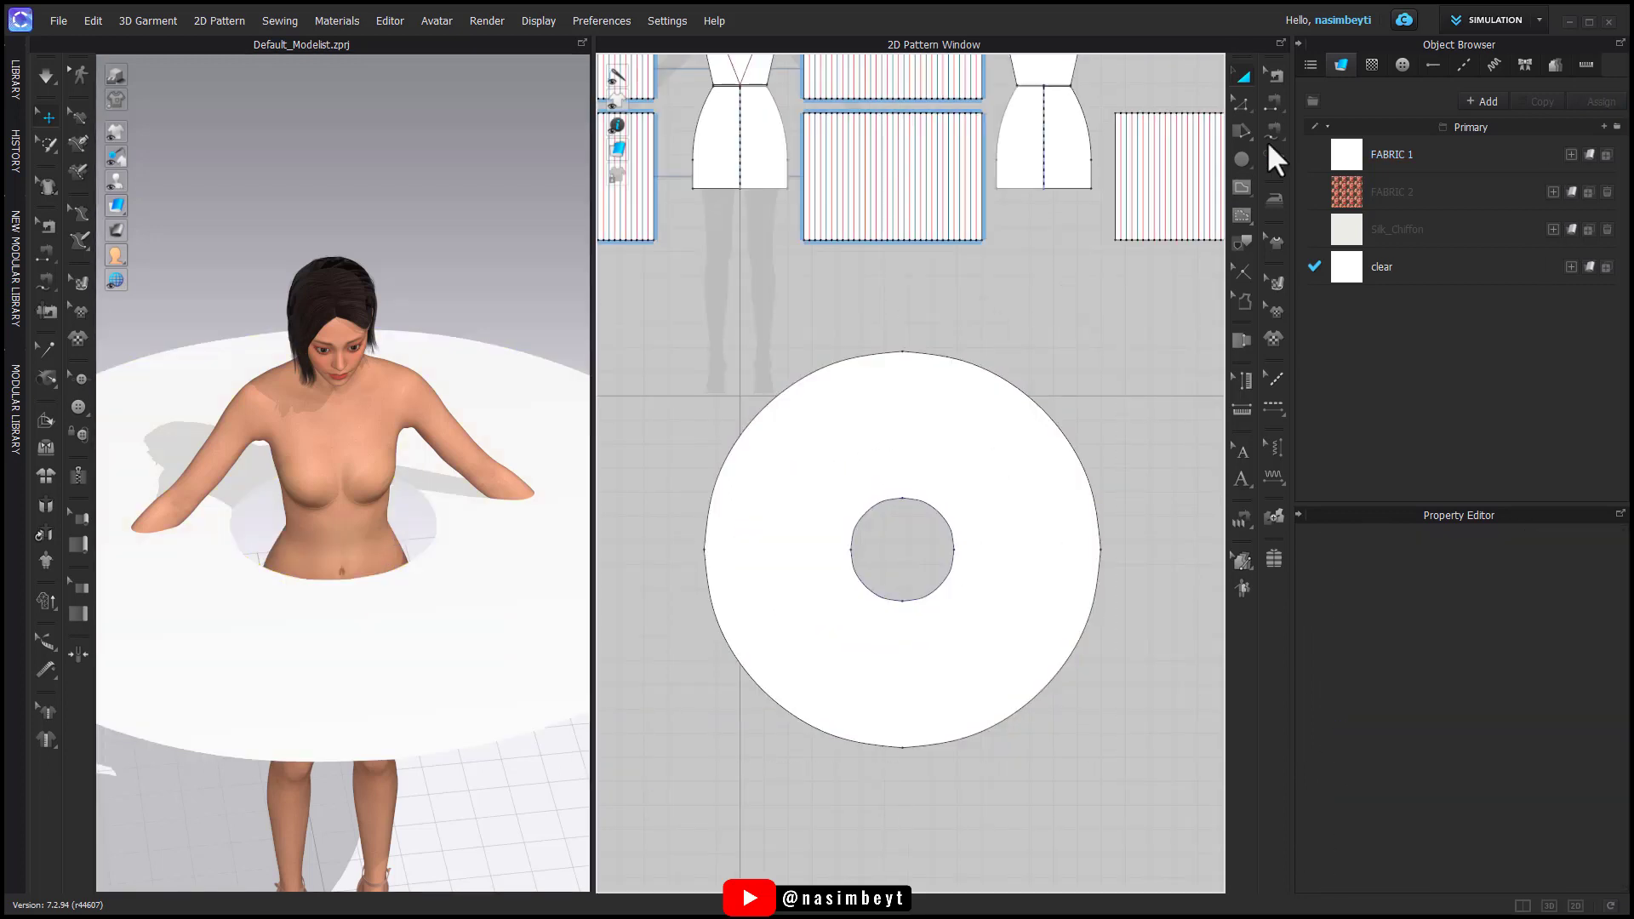
Step: Slit the ring pattern from its centre hole straight down to the outer edge
click(1240, 109)
right_click(903, 664)
click(935, 490)
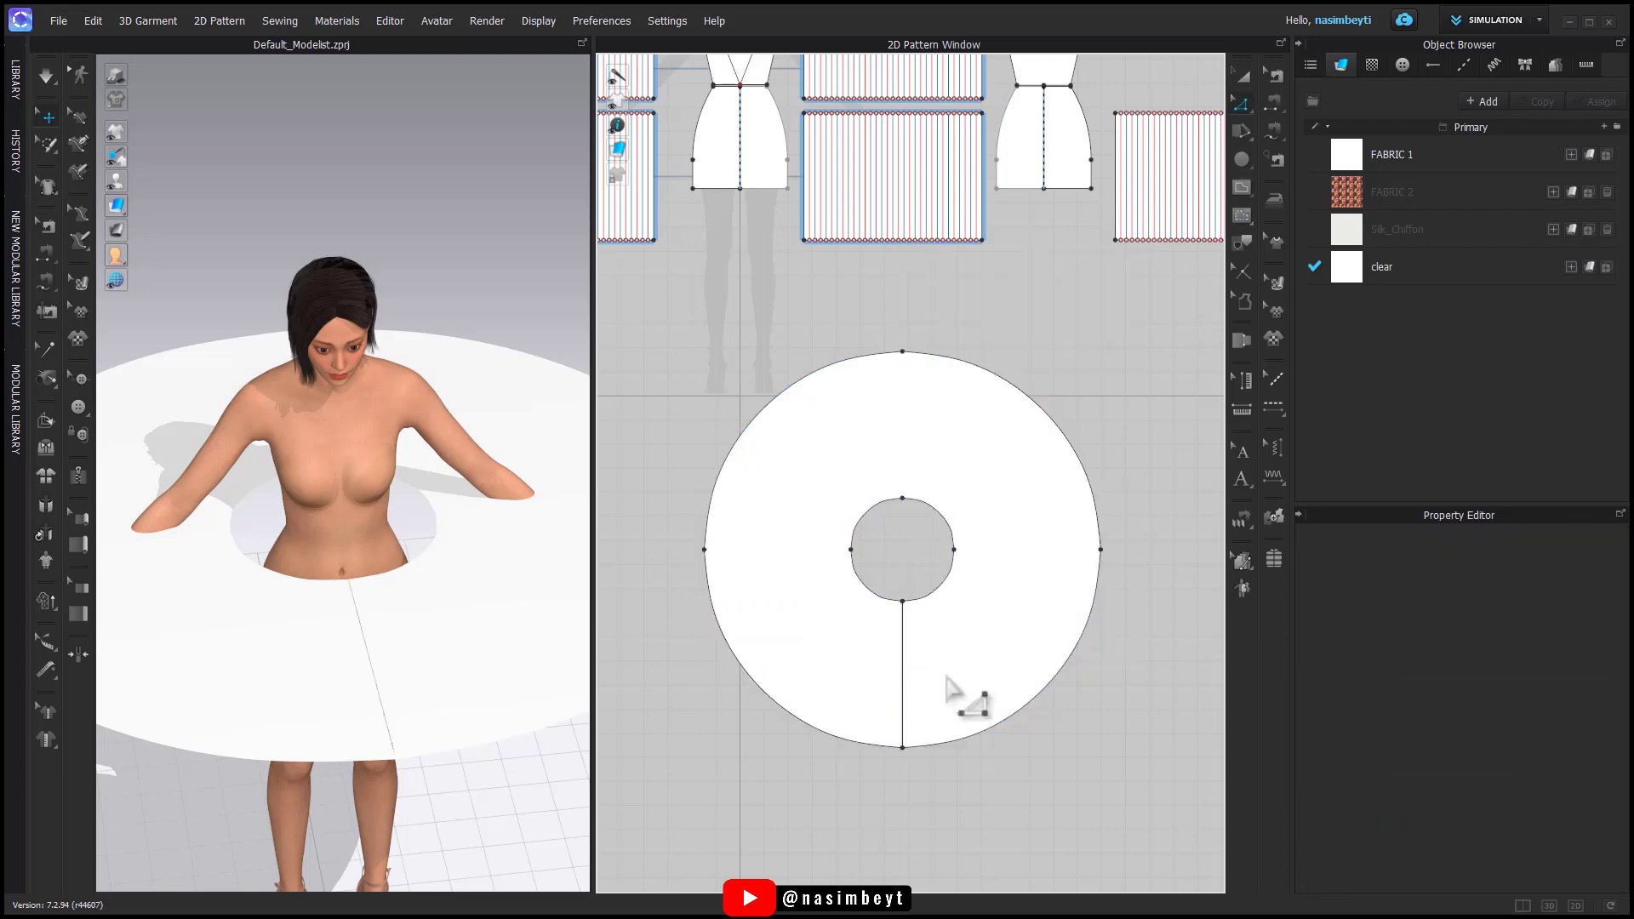
Step: Add points 10 cm to each side of the slit on the ring's outer edge and delete the slit's outer corner points to open a wedge
scroll(916, 736, up, 4)
click(1280, 204)
right_click(970, 753)
text(10)
click(770, 596)
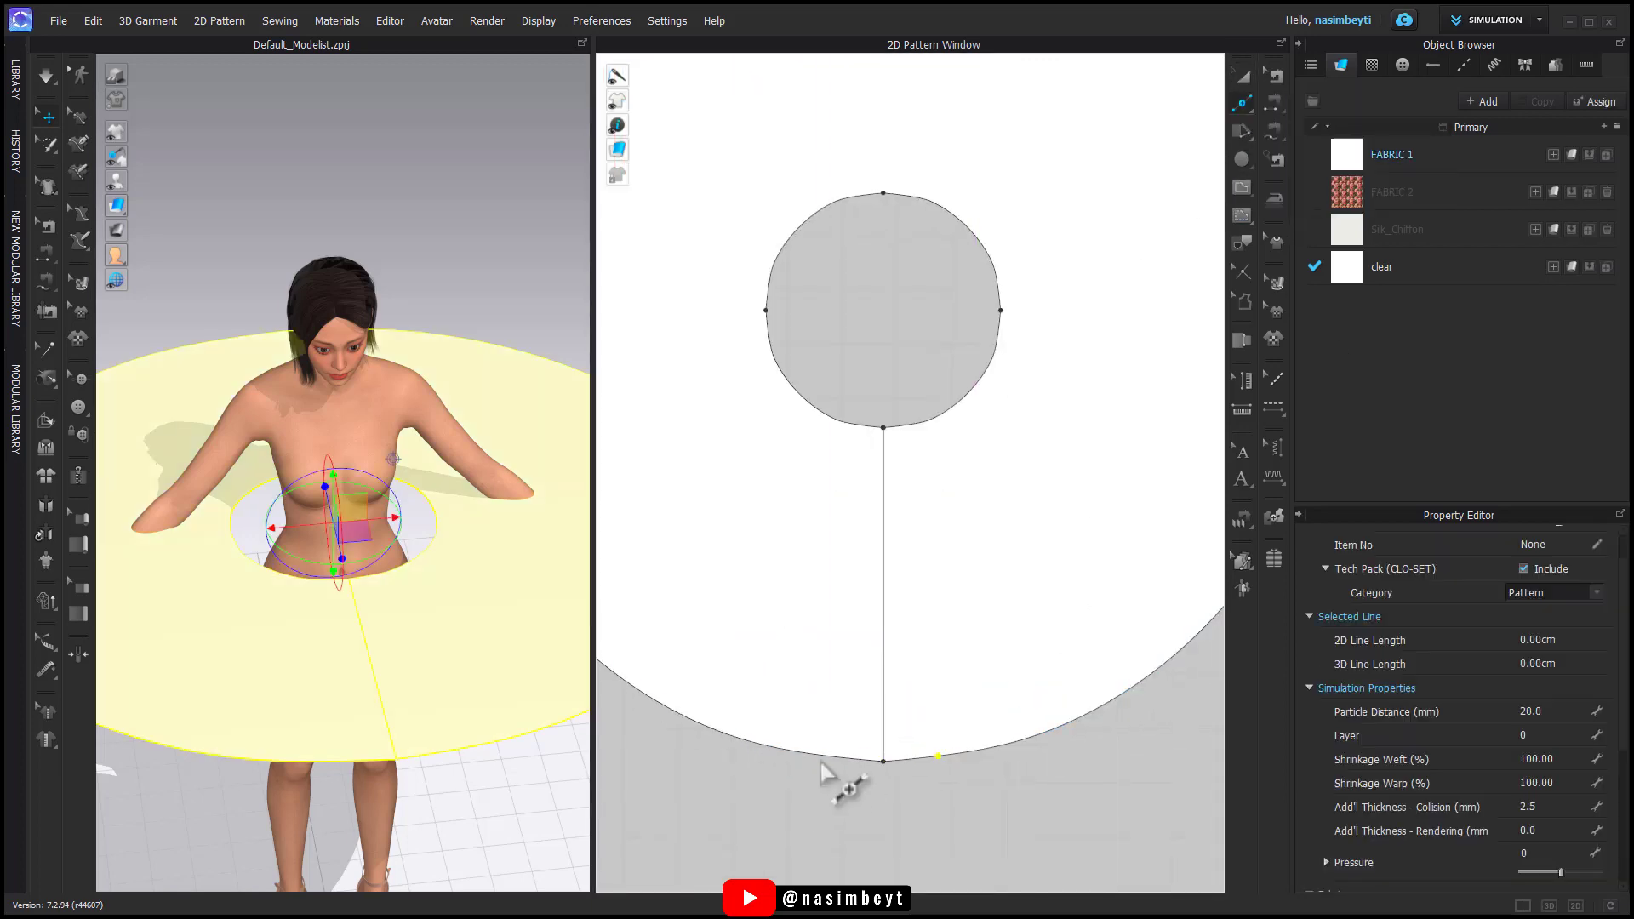
right_click(822, 756)
text(10)
click(766, 599)
drag(879, 796, 900, 745)
key(Delete)
Step: Try to sew the ring's inner edge to the skirt waistlines of the dress with free sewing
click(1242, 75)
scroll(1018, 404, down, 5)
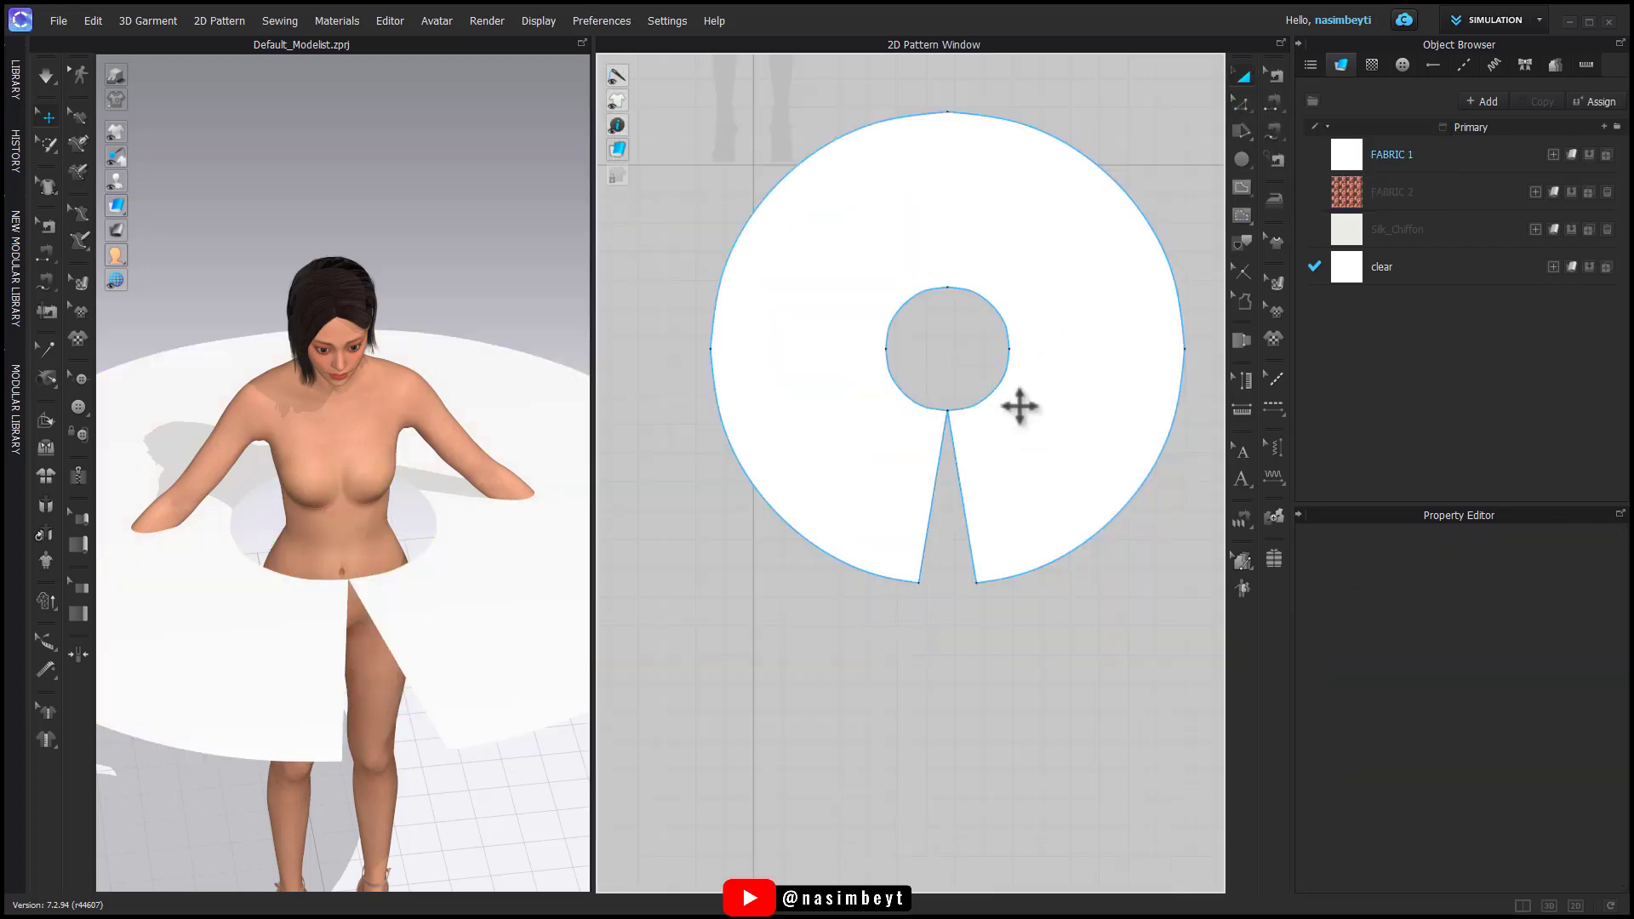
middle_drag(1018, 405, 964, 594)
click(1273, 131)
click(928, 596)
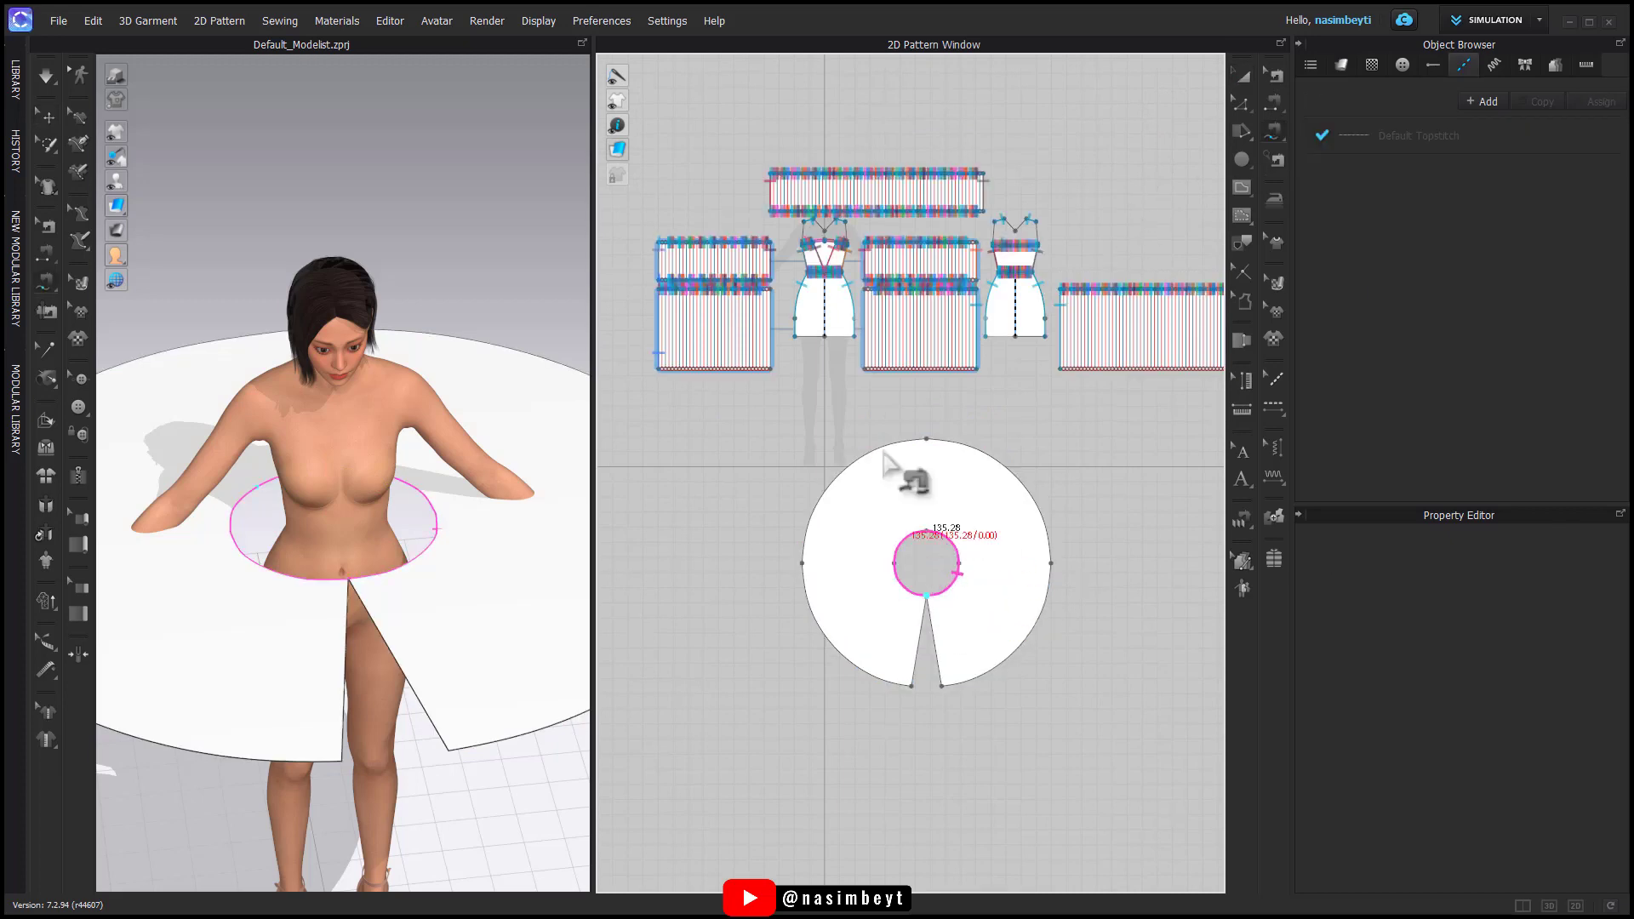
scroll(830, 259, up, 6)
scroll(902, 354, down, 5)
scroll(847, 400, up, 3)
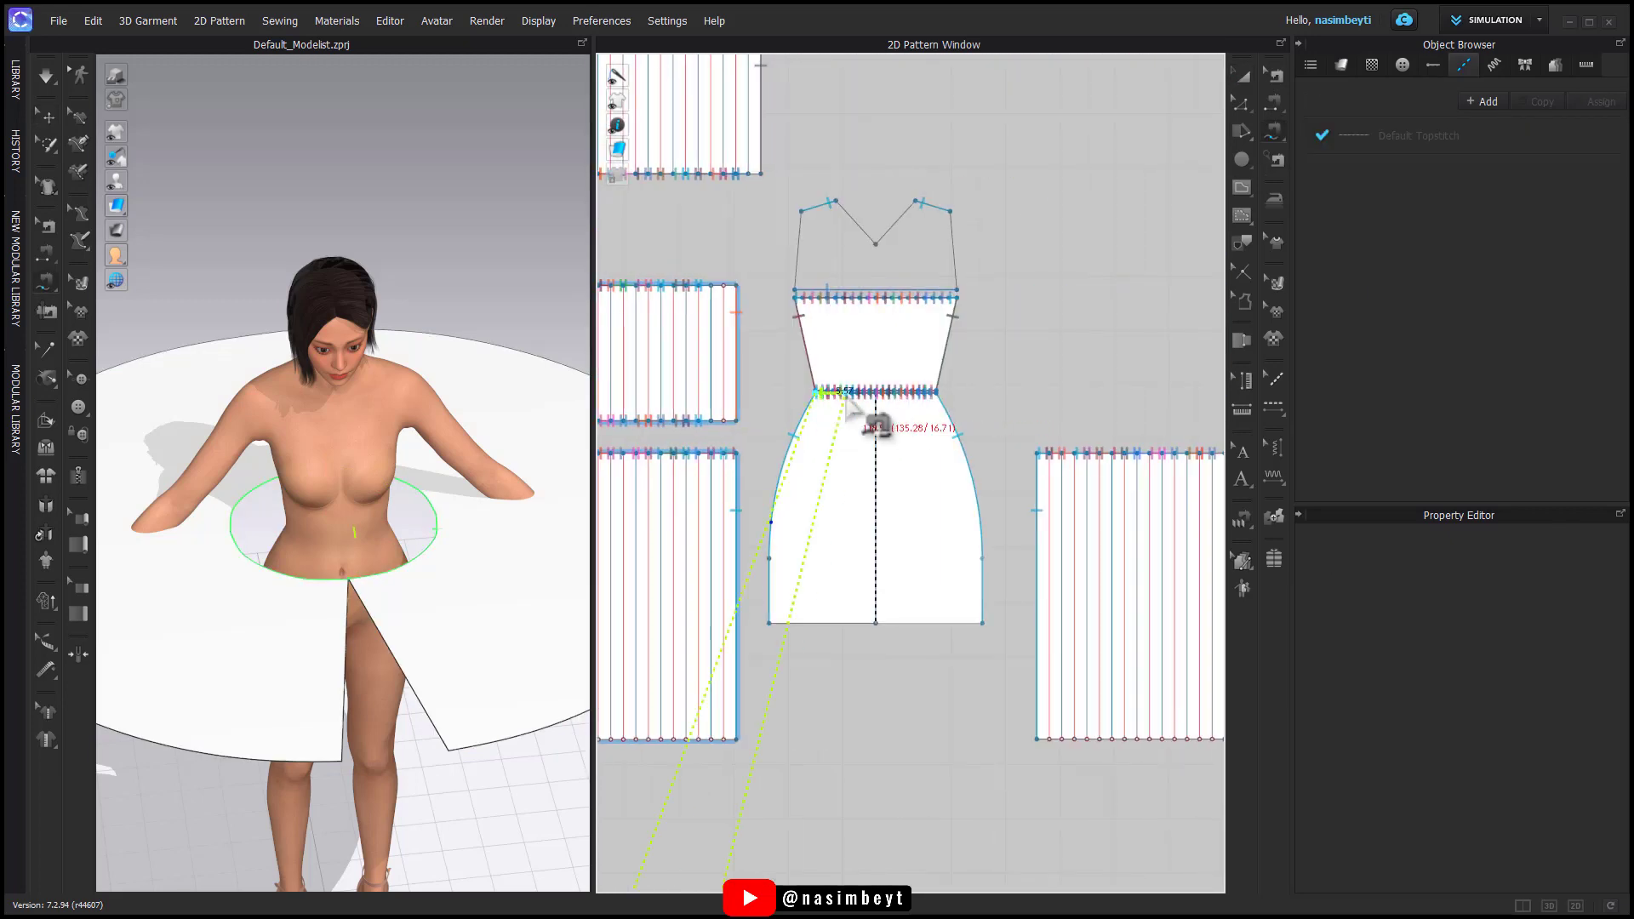
click(876, 393)
scroll(930, 423, down, 4)
middle_drag(981, 537, 1029, 420)
Step: Delete the sewing on the ring's inner edge
click(1243, 74)
click(1275, 74)
drag(1062, 595, 689, 809)
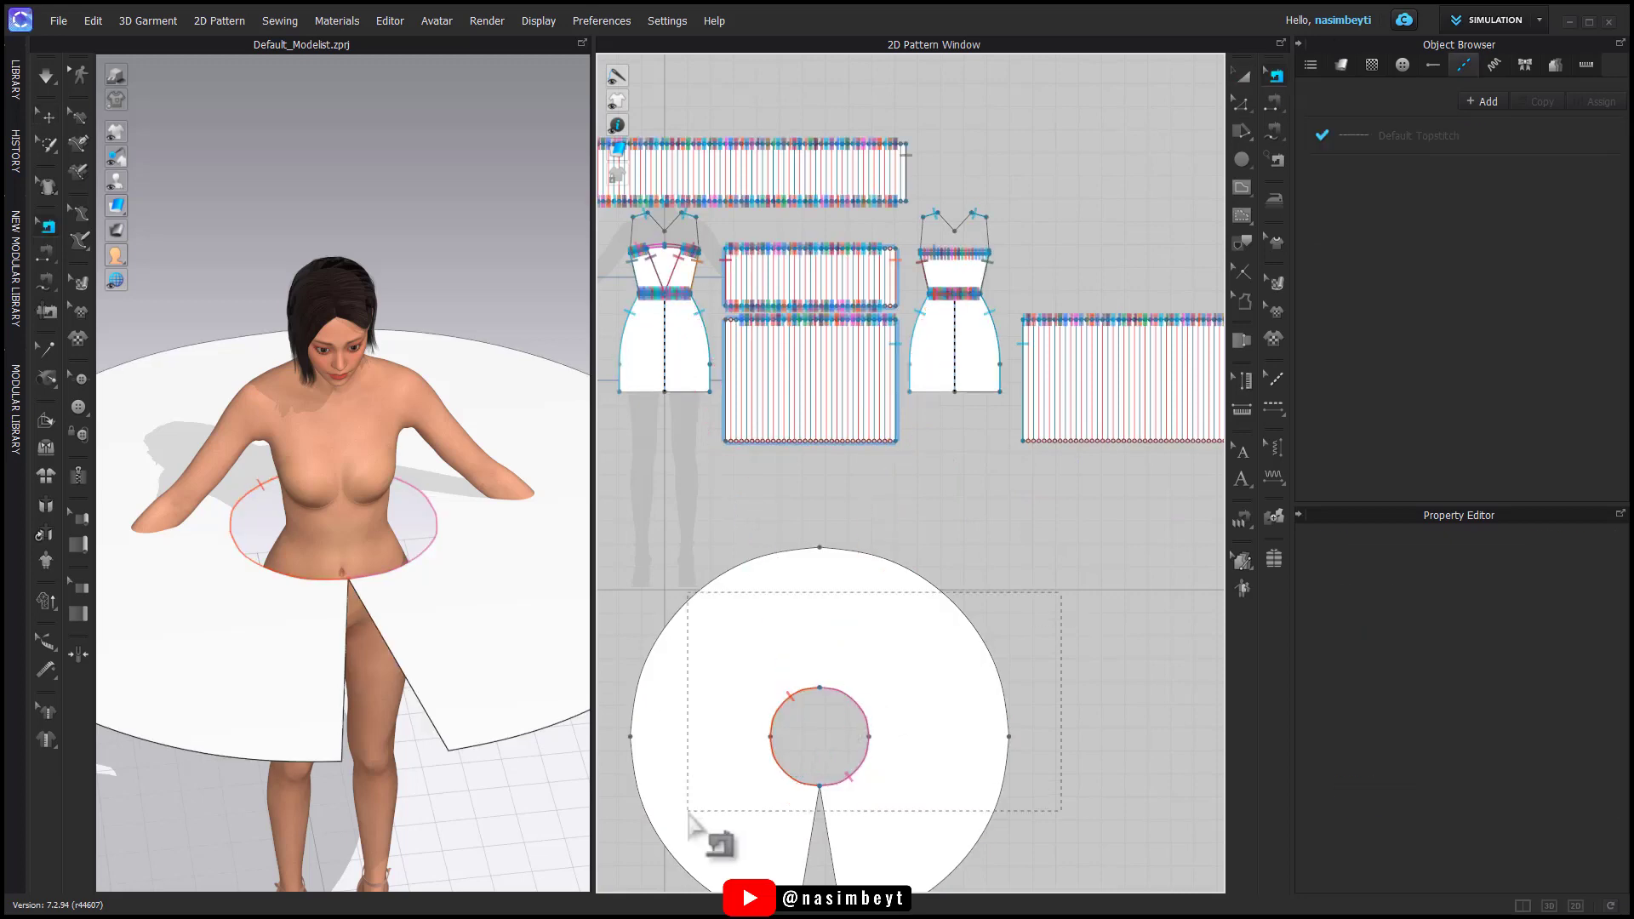
key(Delete)
Step: Remove the centre-line symmetry from the front and back skirt patterns
click(1244, 75)
right_click(1002, 374)
click(749, 240)
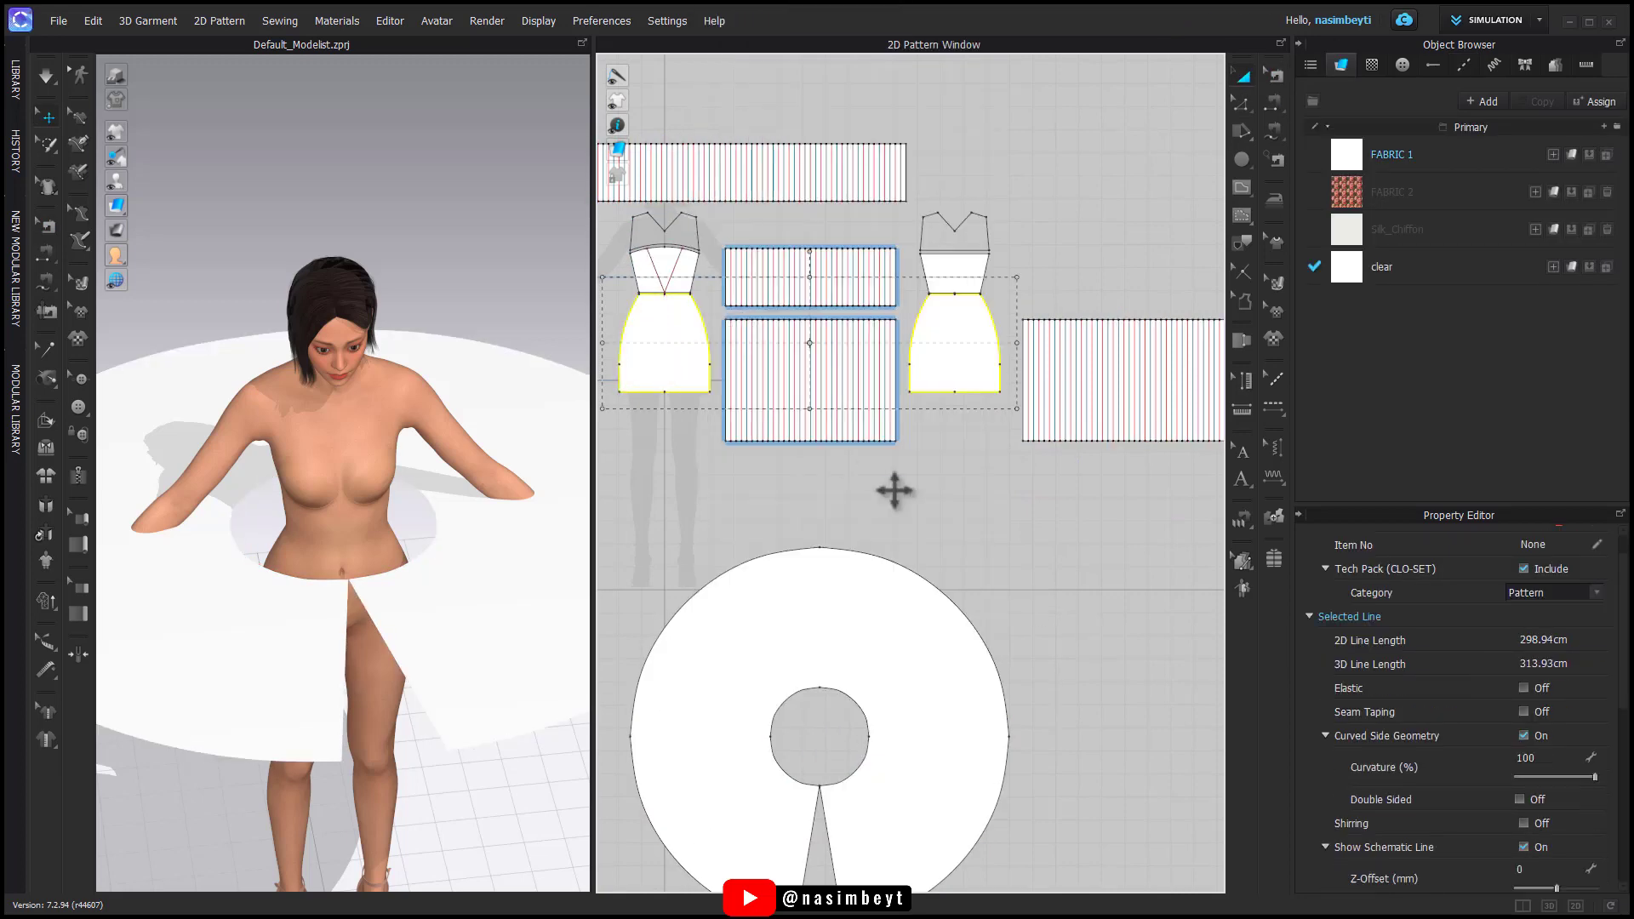
Step: Sew the ring's inner edge to the waistlines of the front and back skirt patterns with free sewing
click(1267, 131)
click(821, 787)
click(819, 788)
middle_drag(986, 421, 993, 584)
scroll(662, 466, up, 8)
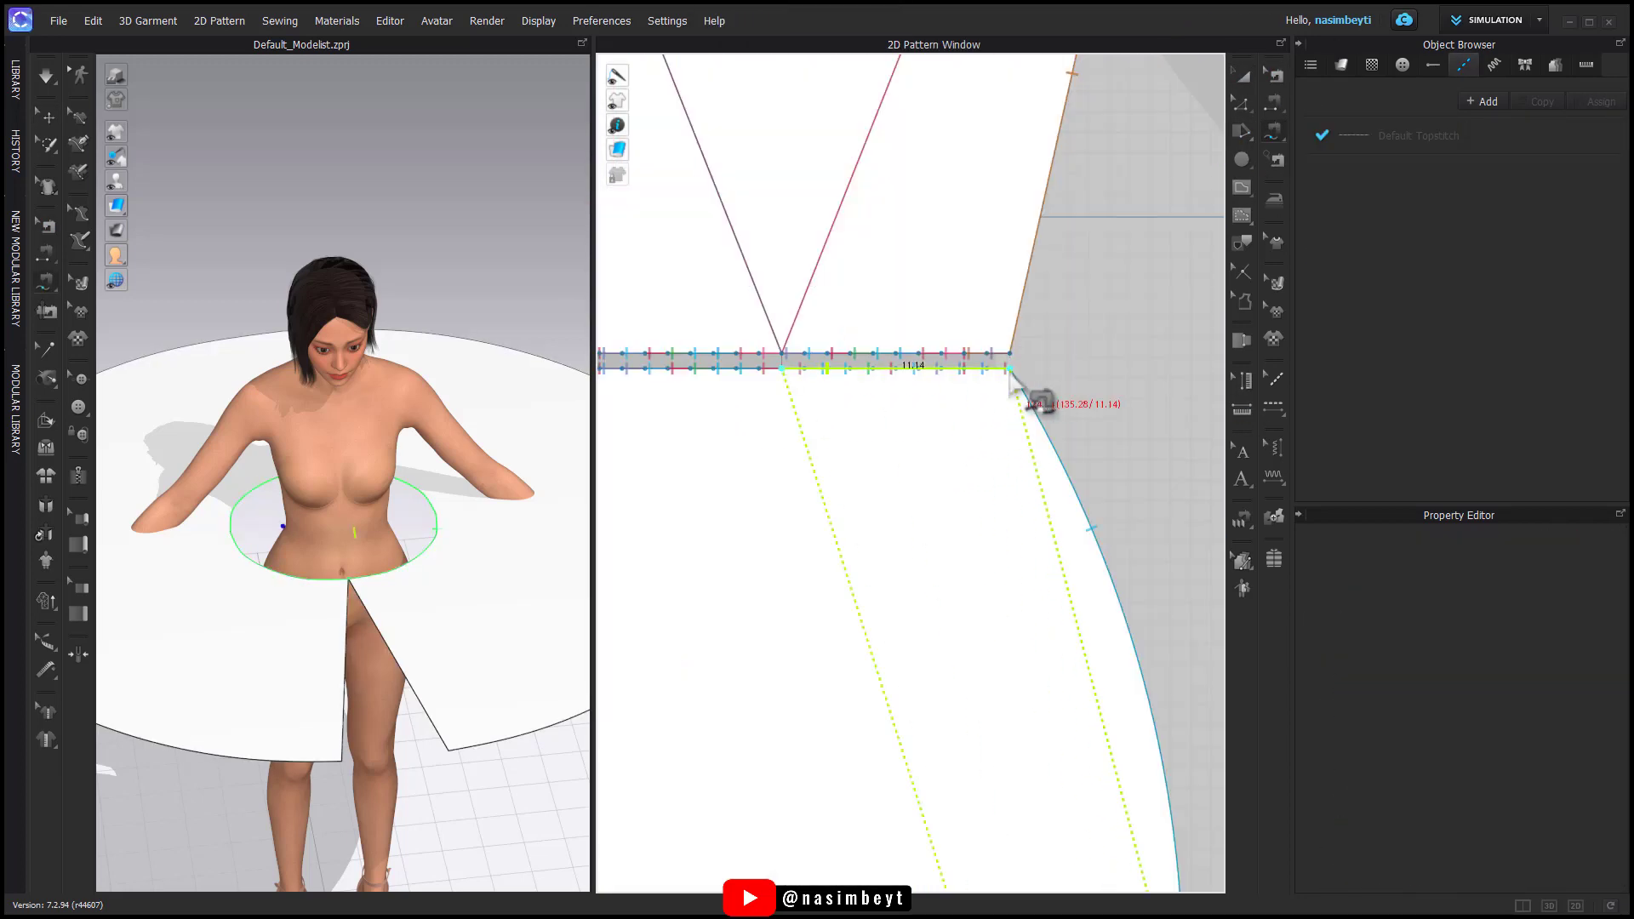
scroll(993, 536, down, 5)
scroll(1076, 514, up, 5)
scroll(795, 646, down, 4)
scroll(1071, 579, up, 4)
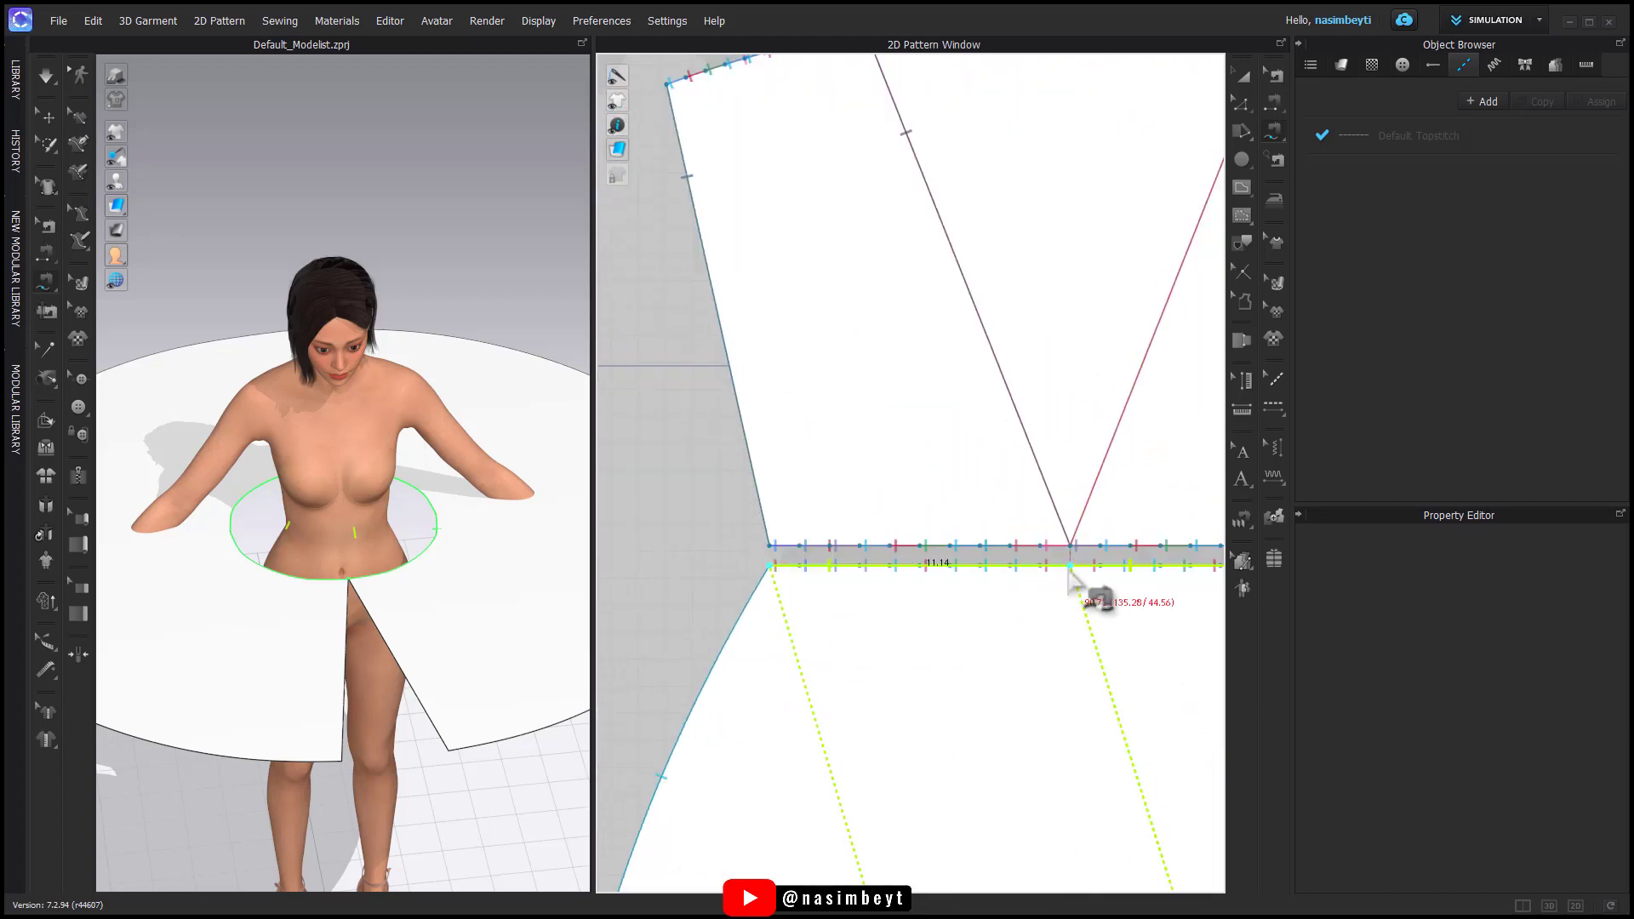
Step: Select all the dress patterns except the ring, show them in the 3D view and activate them
click(1244, 76)
scroll(915, 456, down, 10)
drag(1149, 343, 673, 535)
right_click(763, 500)
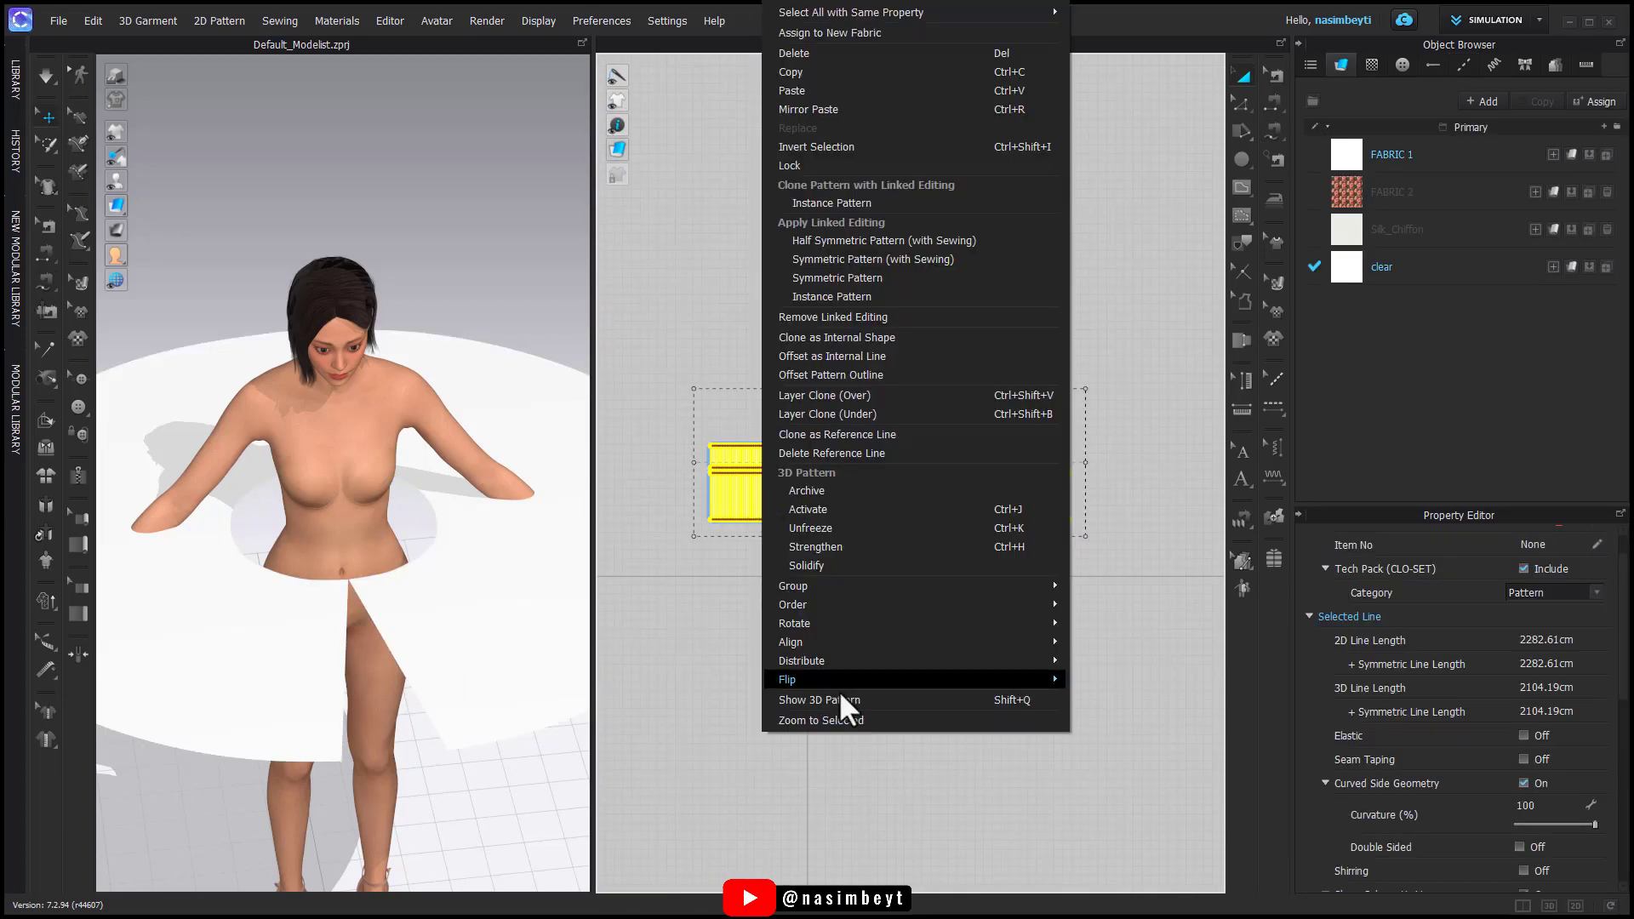
click(841, 699)
right_click(746, 501)
click(810, 509)
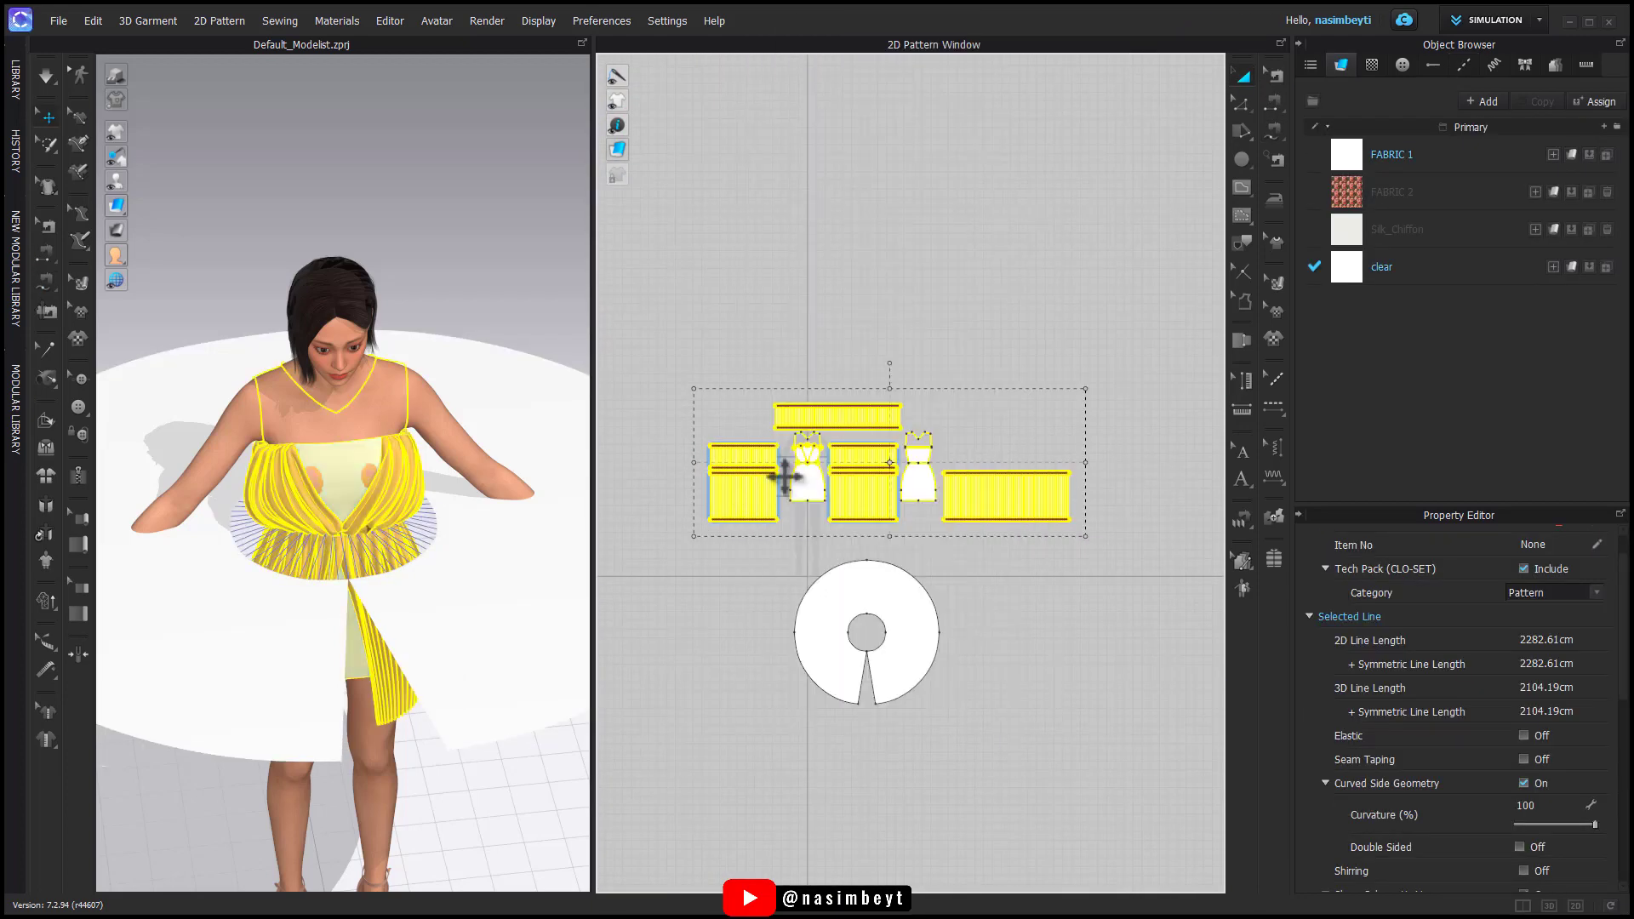
Step: Simulate the garment and pull the ring pattern in around the avatar's waist and hips
key(space)
drag(521, 467, 132, 876)
click(528, 603)
drag(481, 557, 447, 598)
middle_drag(447, 598, 514, 491)
drag(230, 447, 534, 819)
drag(466, 674, 538, 699)
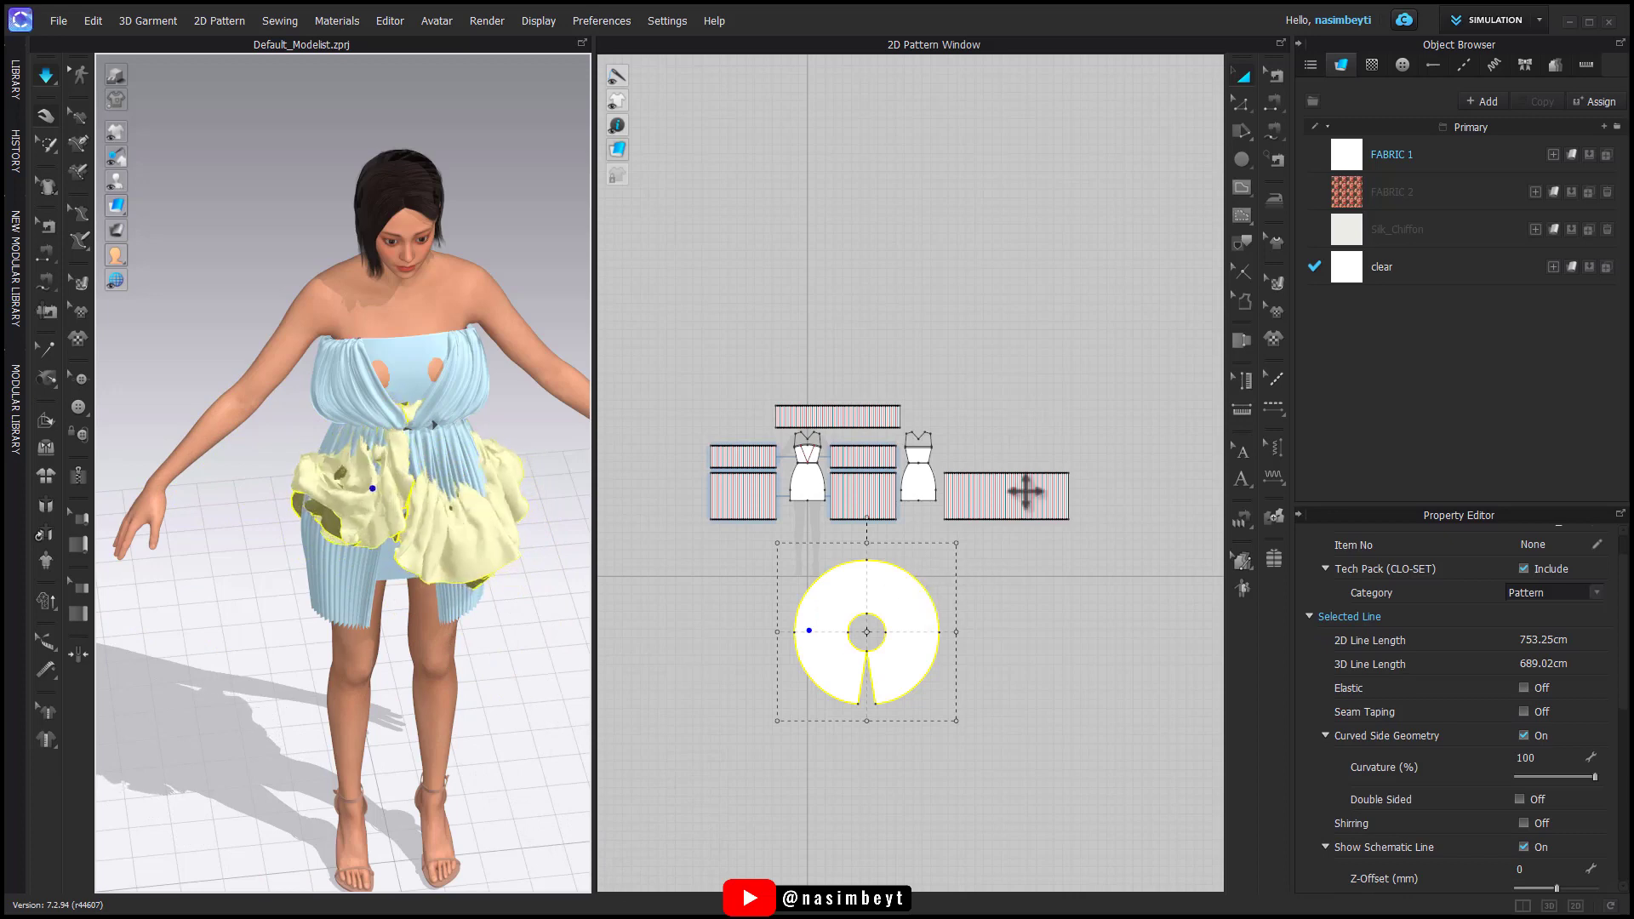
Step: Pause the simulation, select the front pleated skirt panels, and unfreeze and strengthen them
key(space)
click(464, 611)
shift+click(338, 598)
shift+click(266, 617)
mouse_move(338, 597)
right_down()
mouse_move(511, 591)
mouse_move(317, 579)
right_up()
shift+click(266, 616)
Step: Pull the ring fabric down beneath the pleated skirt panels and strengthen the ring pattern
drag(422, 548, 425, 696)
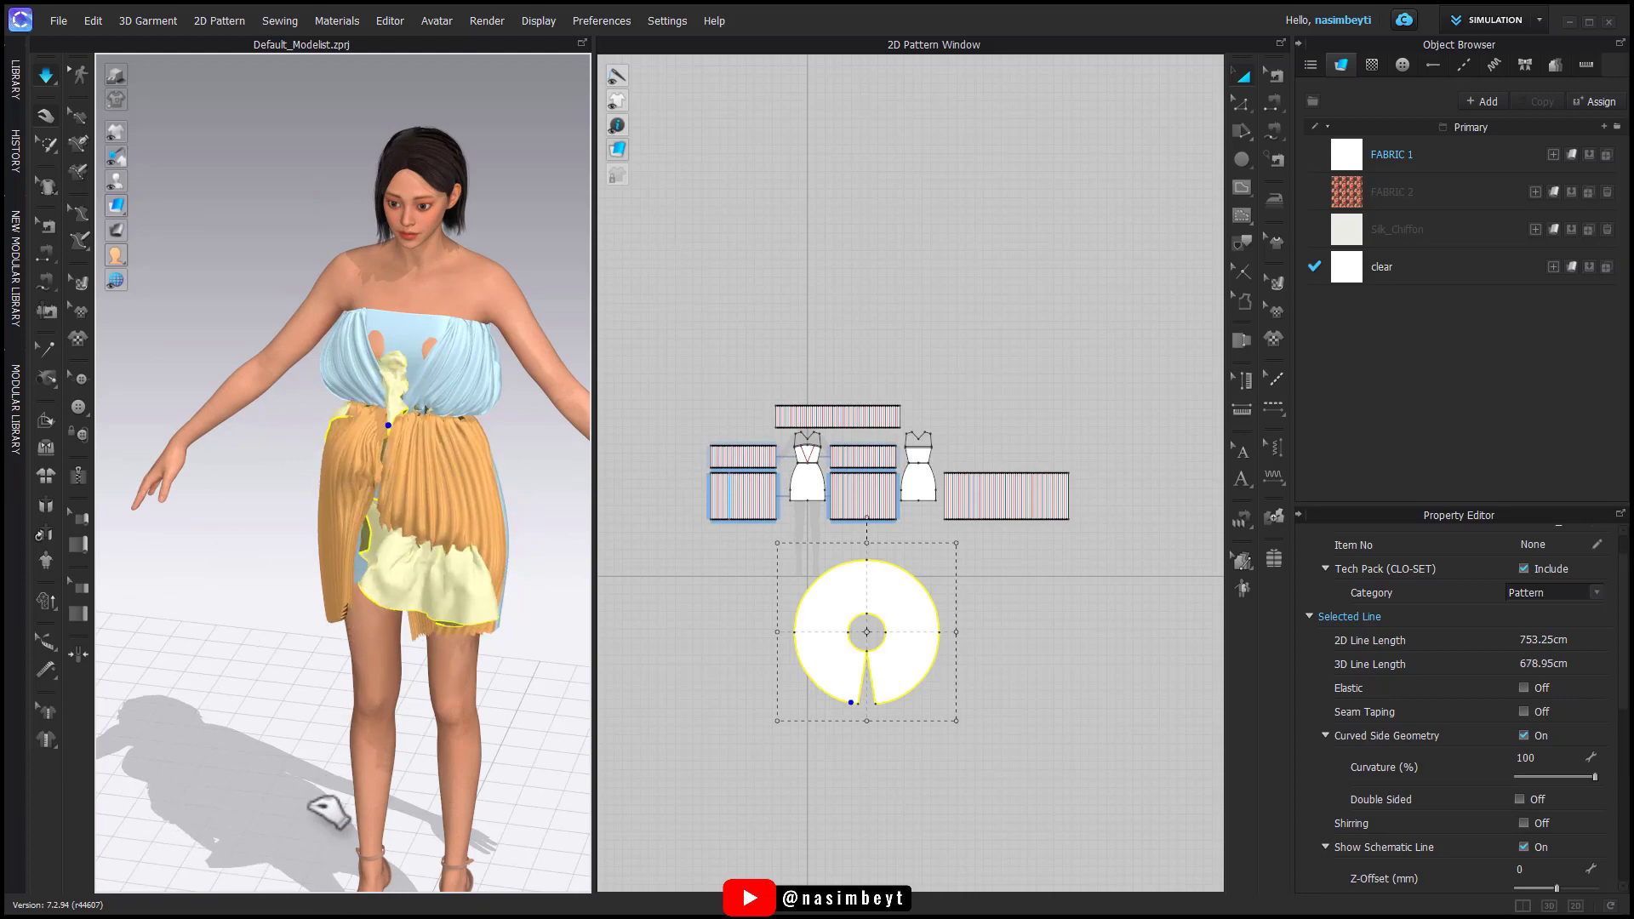
drag(374, 625, 381, 724)
right_drag(380, 672, 439, 668)
right_click(839, 596)
click(919, 545)
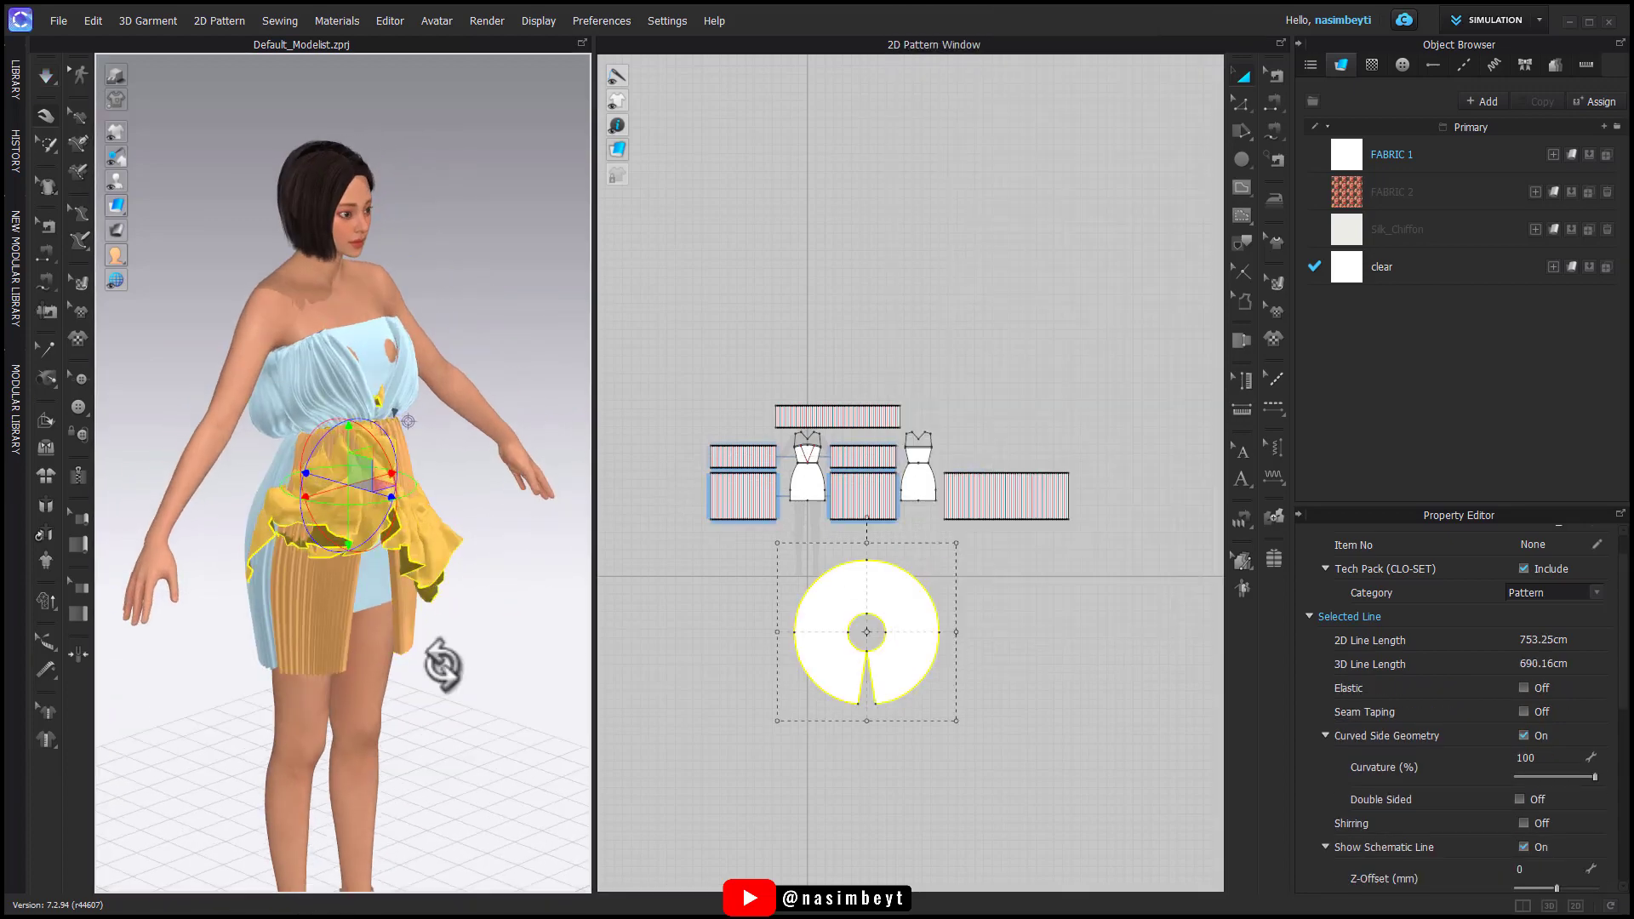
Step: Reset the pleated skirt panels to their arrangement around the avatar and strengthen the back panel
click(358, 626)
key(space)
right_drag(298, 638, 341, 635)
right_drag(425, 672, 502, 668)
click(306, 549)
right_drag(308, 553, 345, 552)
drag(270, 532, 150, 540)
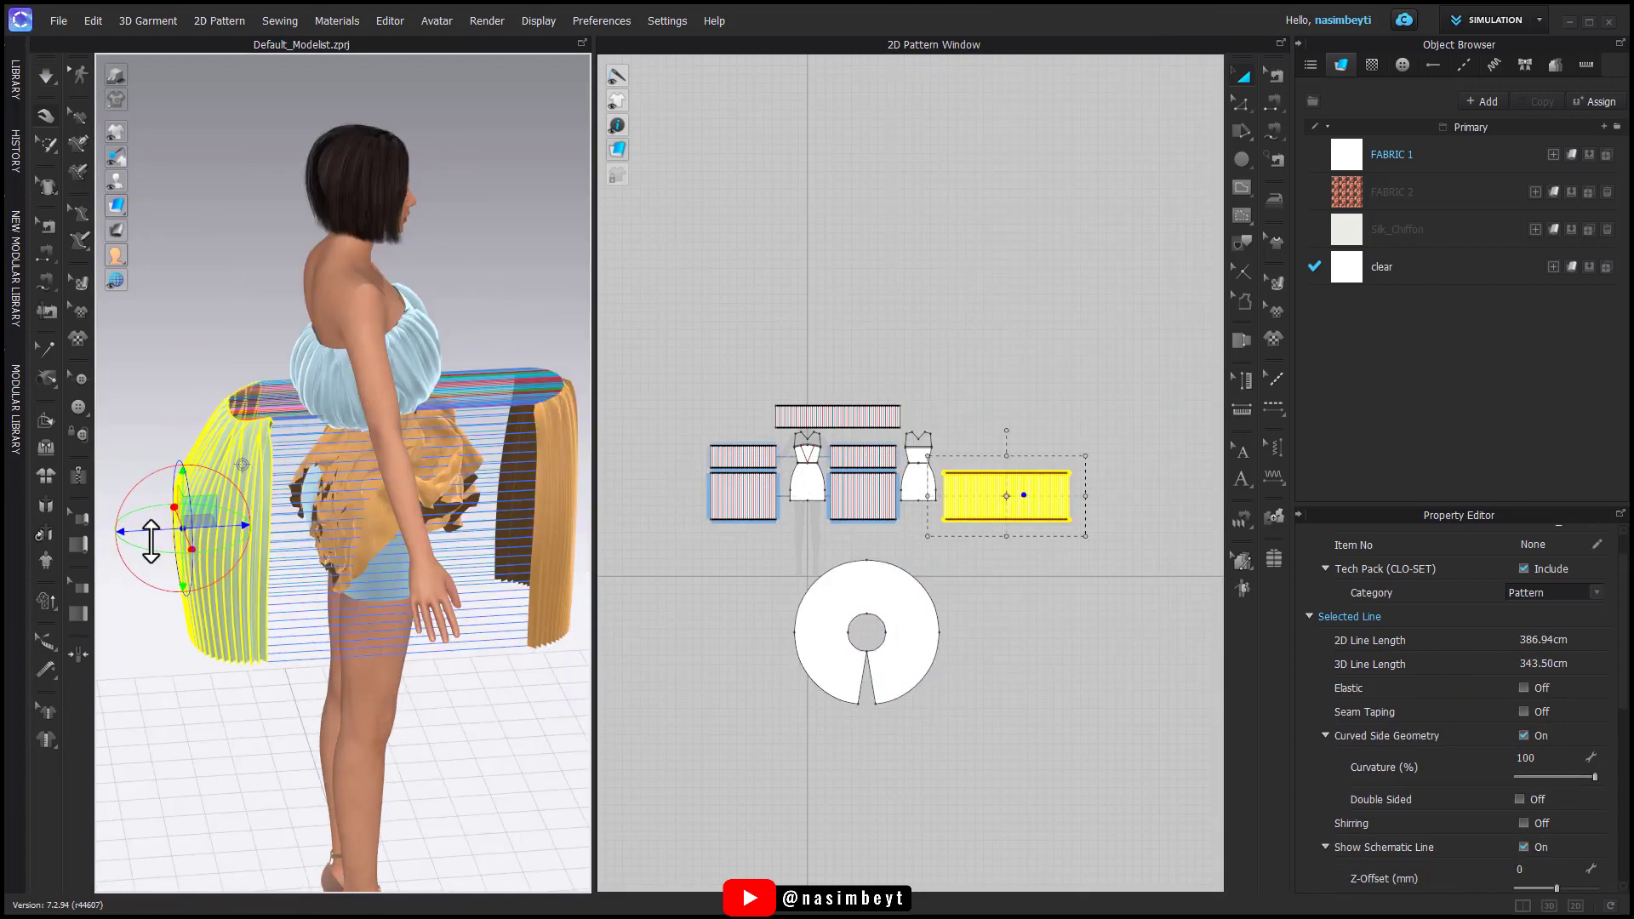
right_click(253, 481)
click(309, 143)
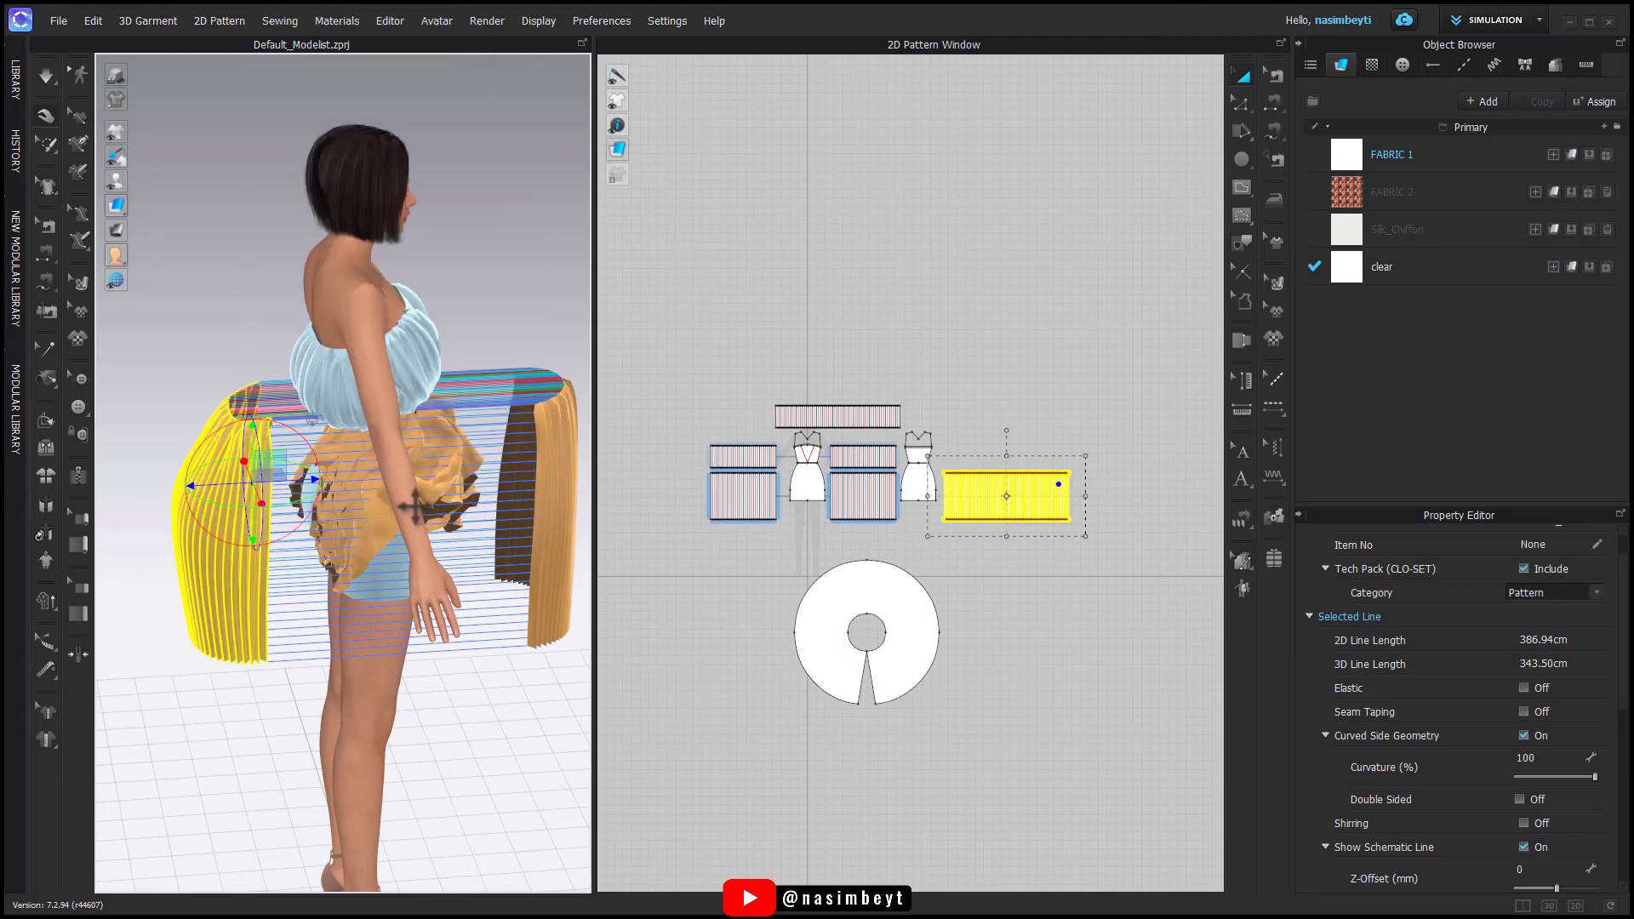
Step: Select the three pleated skirt panels and deactivate both their patterns and sewing
right_drag(415, 507, 332, 510)
shift+click(294, 518)
shift+click(424, 534)
right_drag(424, 534, 409, 533)
right_click(408, 528)
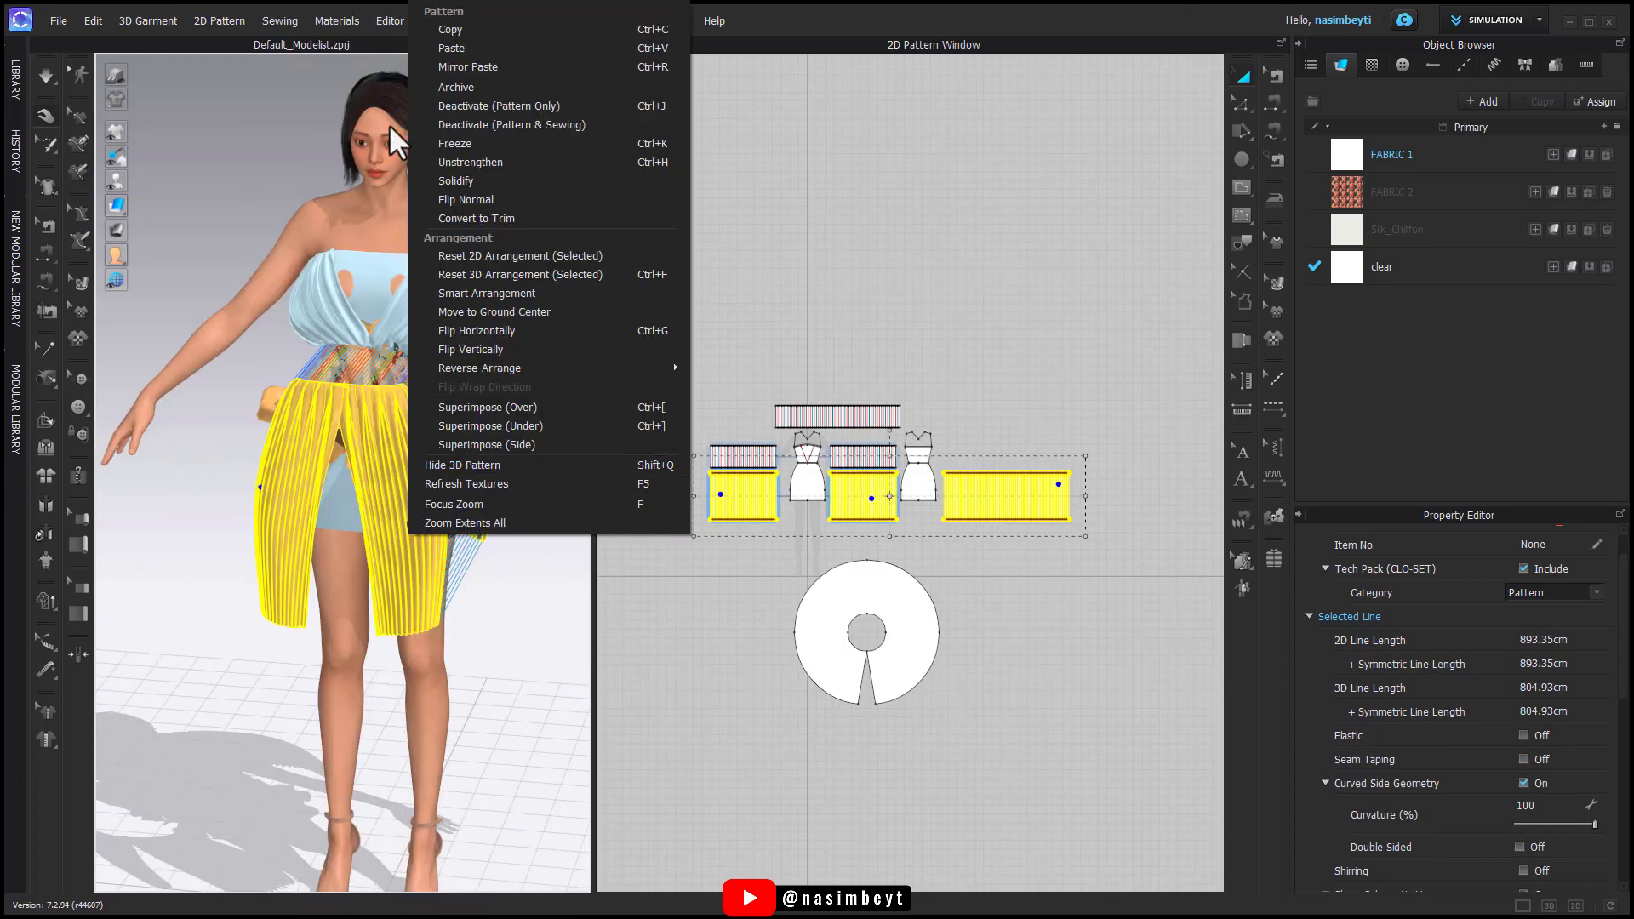
click(447, 125)
Step: Simulate and pull the ring pattern down over the front of the fitted skirt
key(space)
right_drag(347, 463, 492, 402)
drag(356, 398, 301, 722)
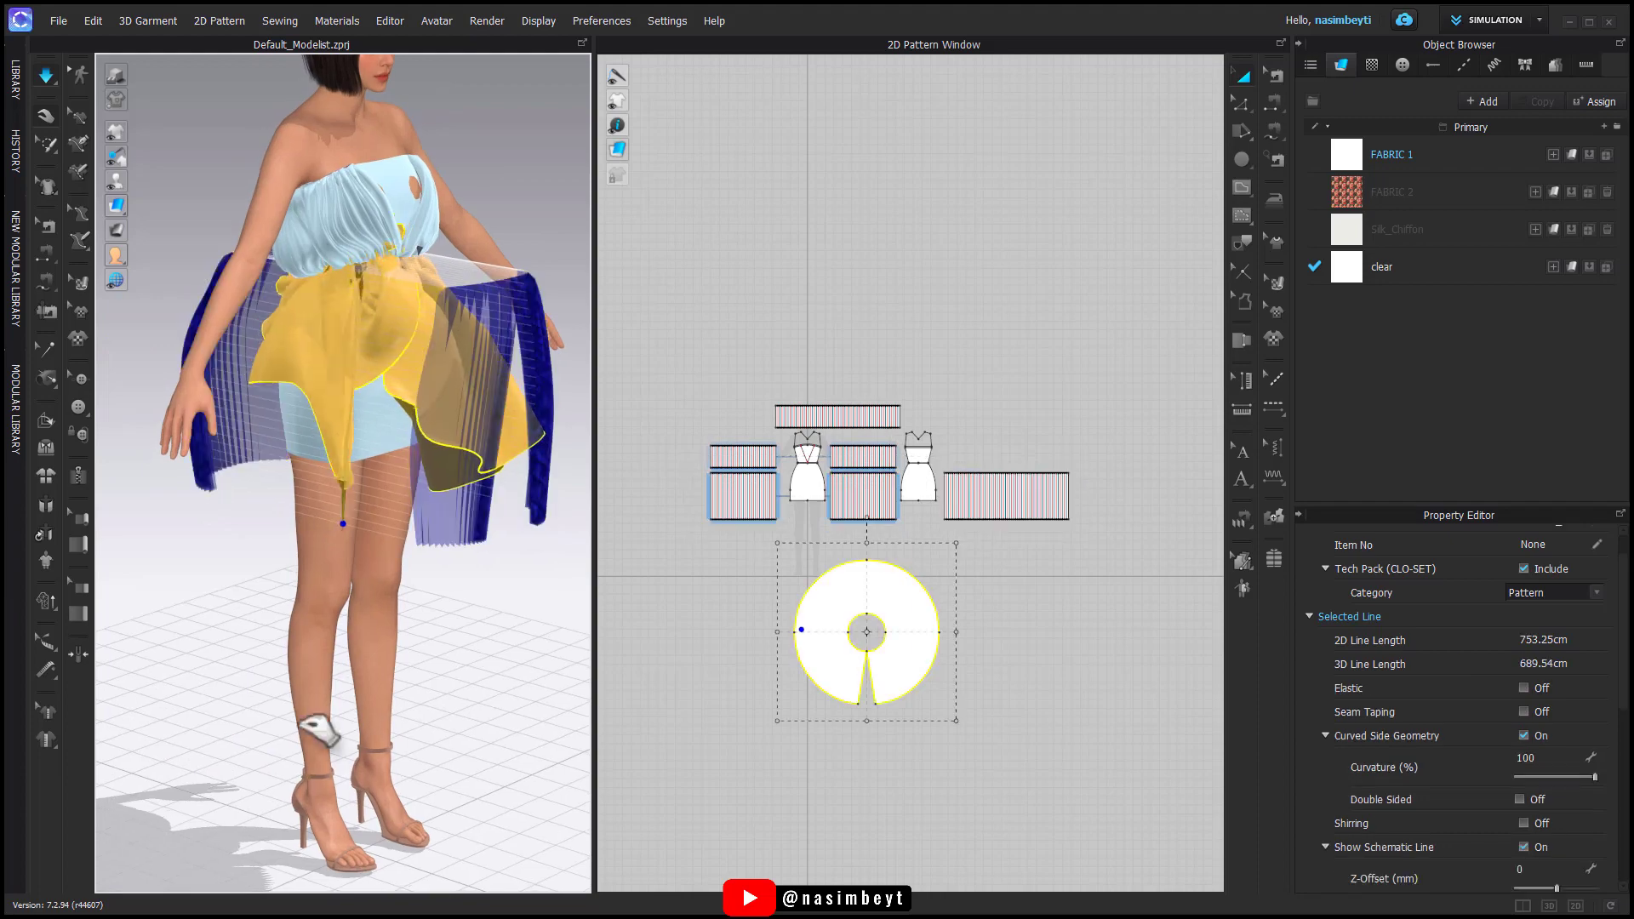
drag(236, 797, 238, 792)
drag(364, 404, 298, 668)
key(space)
Step: Select the pleated bodice pieces and set their simulation layer to 0
click(358, 236)
scroll(1439, 723, down, 3)
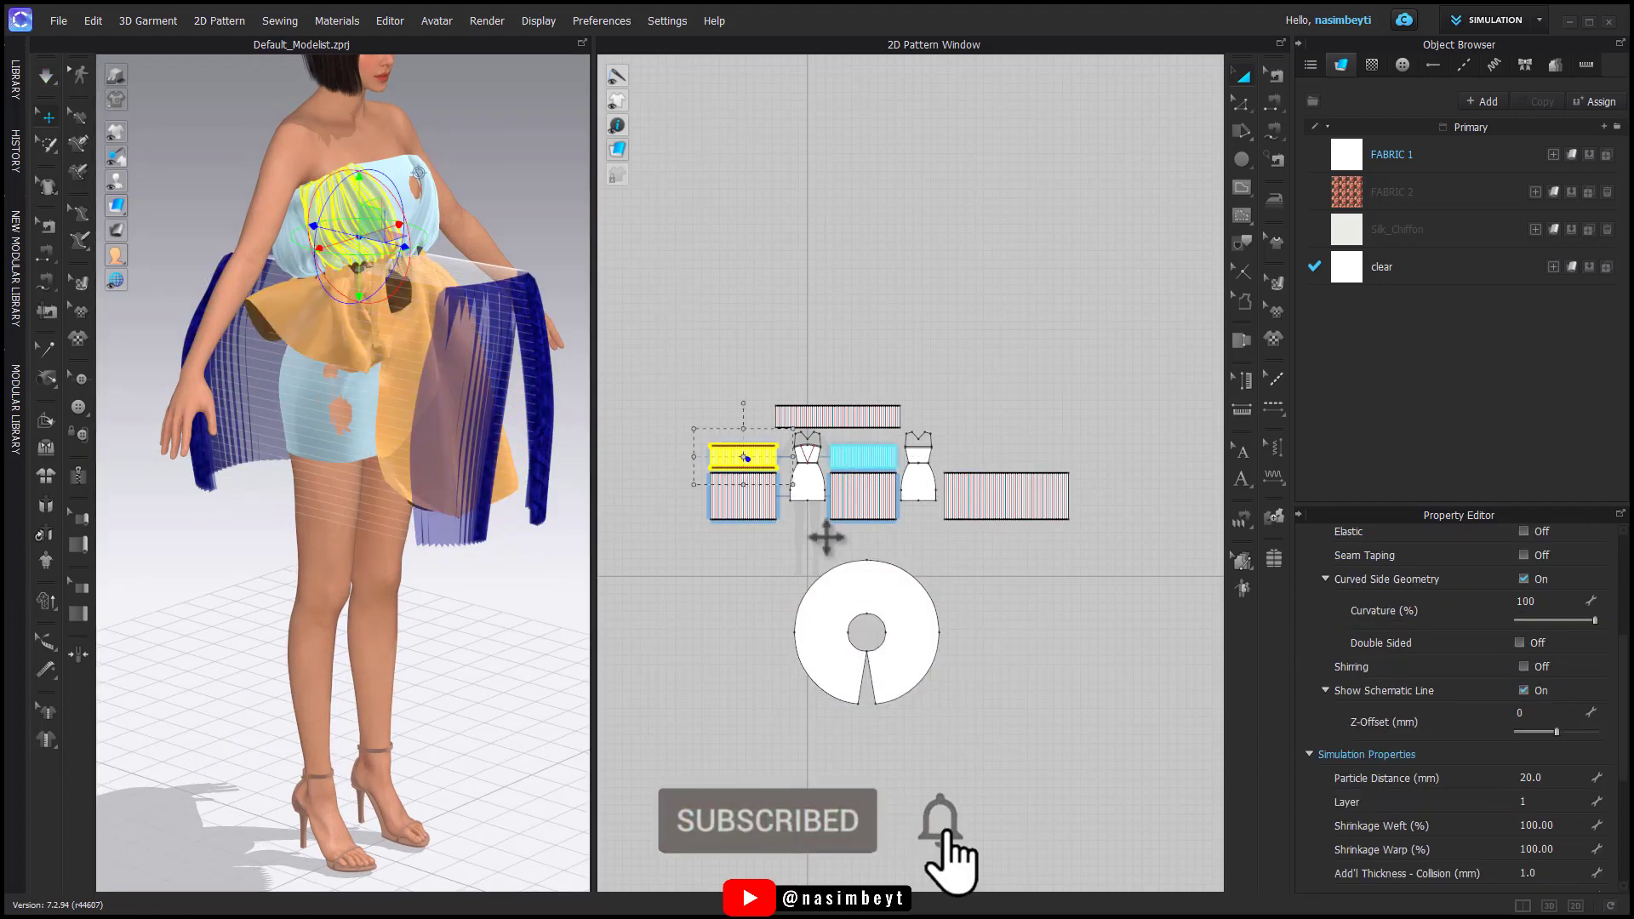
key(space)
key(space)
mouse_move(358, 400)
right_down()
mouse_move(416, 383)
mouse_move(255, 404)
mouse_move(374, 404)
right_up()
shift+click(400, 396)
click(1554, 802)
text(0)
key(Return)
Step: Simulate again and pull the ring pattern down until it drapes around the legs as a flared skirt
click(377, 404)
drag(362, 377, 412, 558)
key(space)
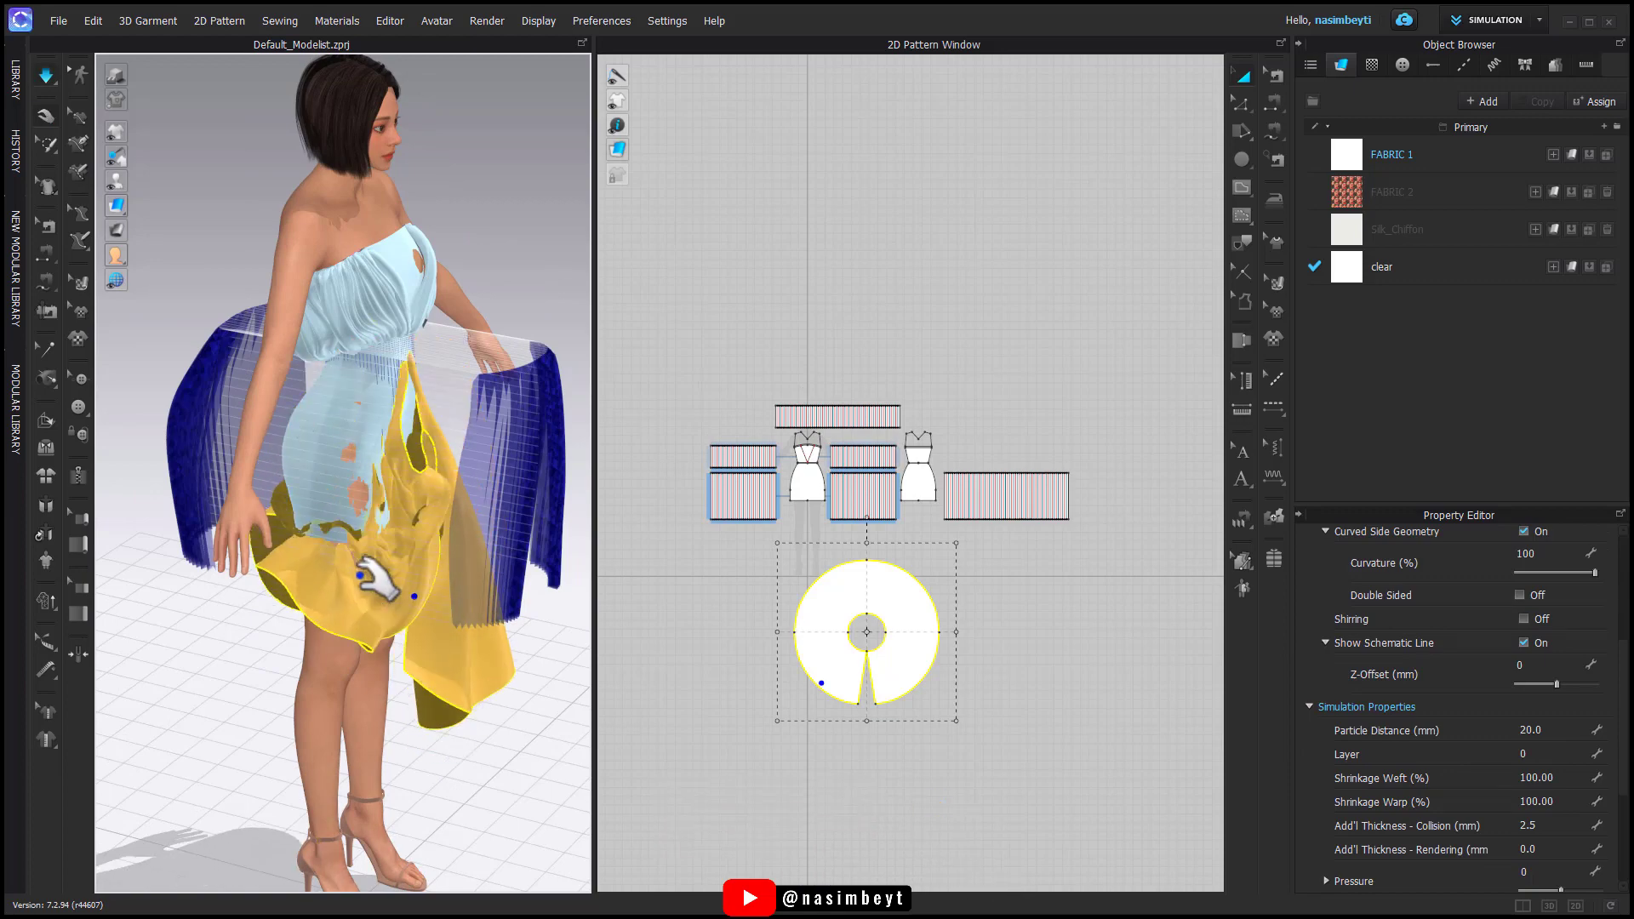
right_drag(352, 588, 381, 638)
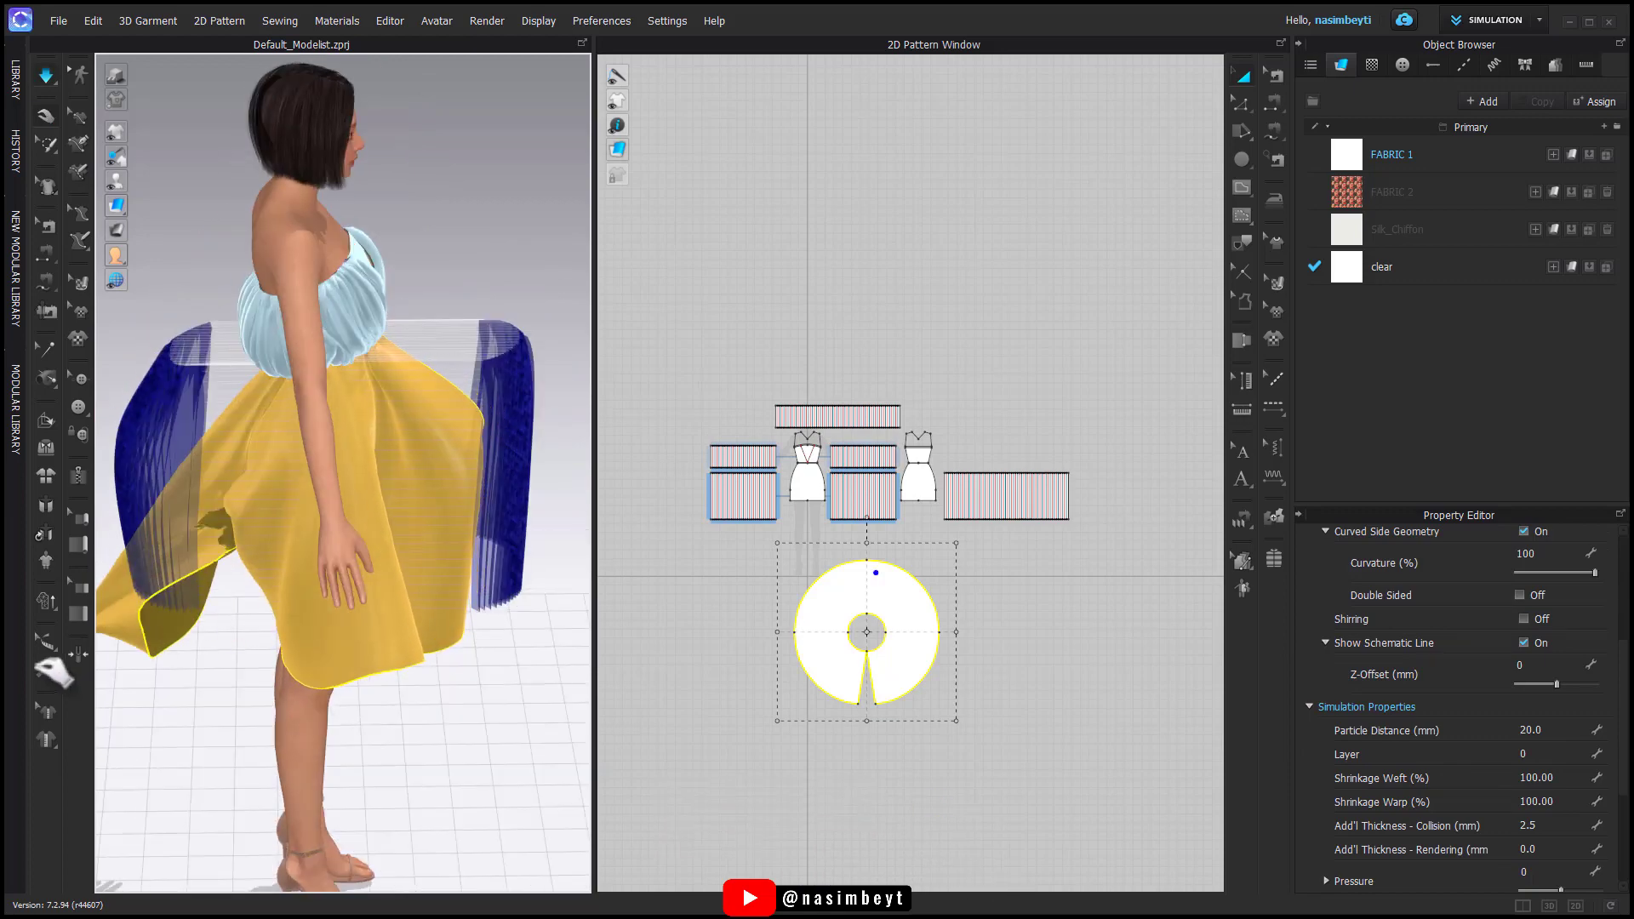
right_drag(53, 673, 437, 704)
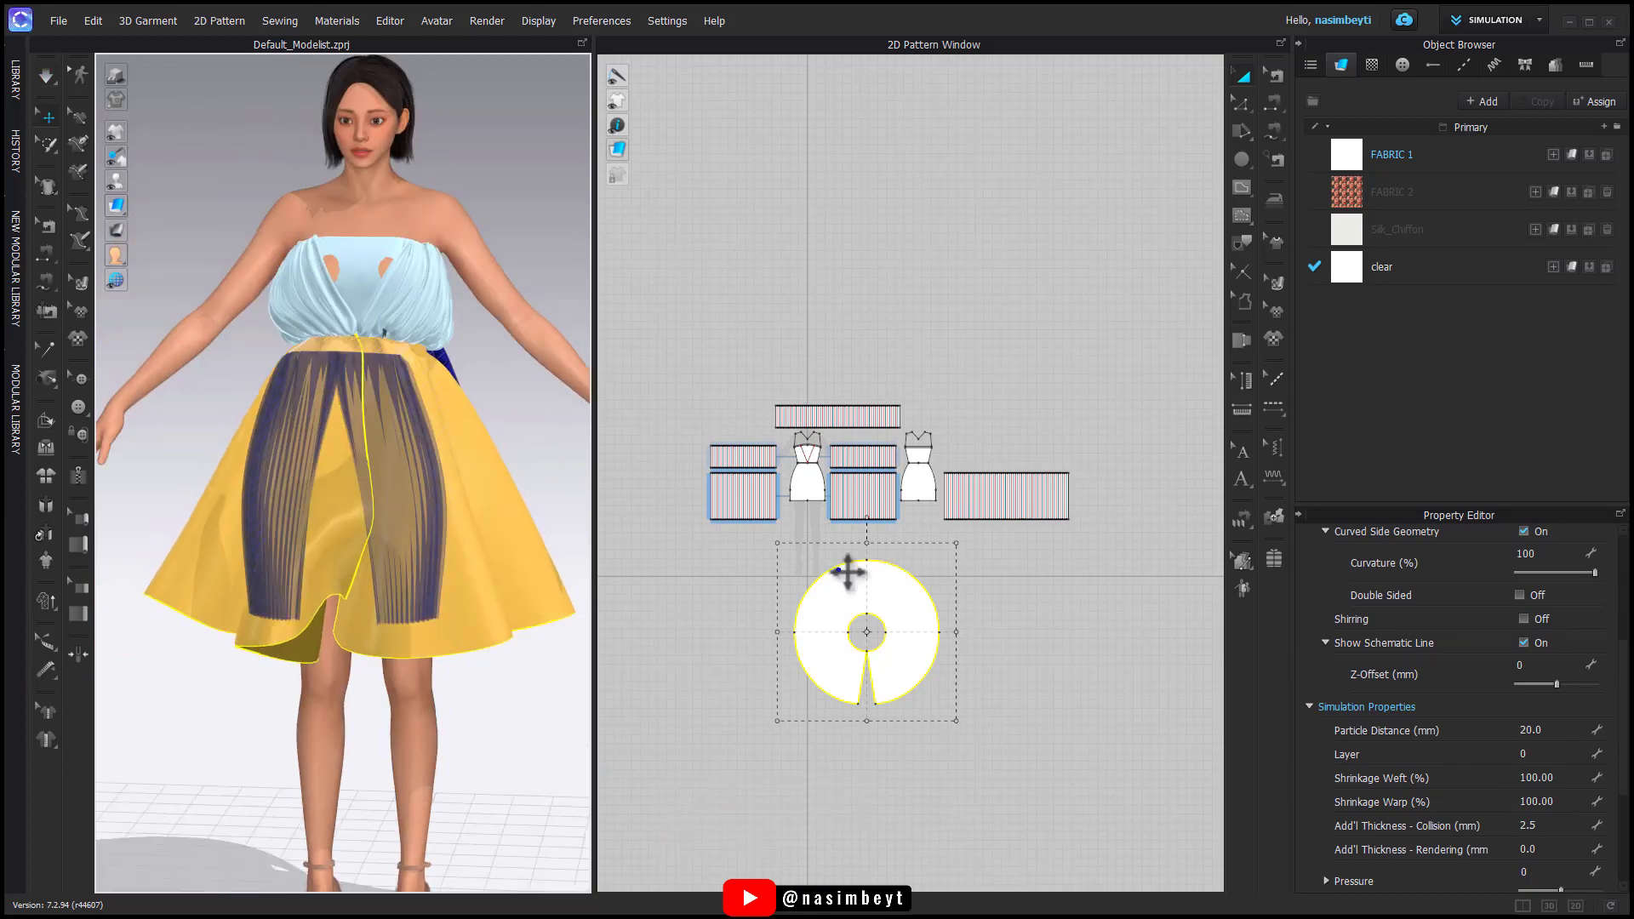
Step: Select the three deactivated pleated skirt panels and activate them again
click(853, 503)
shift+click(742, 503)
right_drag(255, 664, 227, 485)
shift+click(214, 472)
right_click(214, 472)
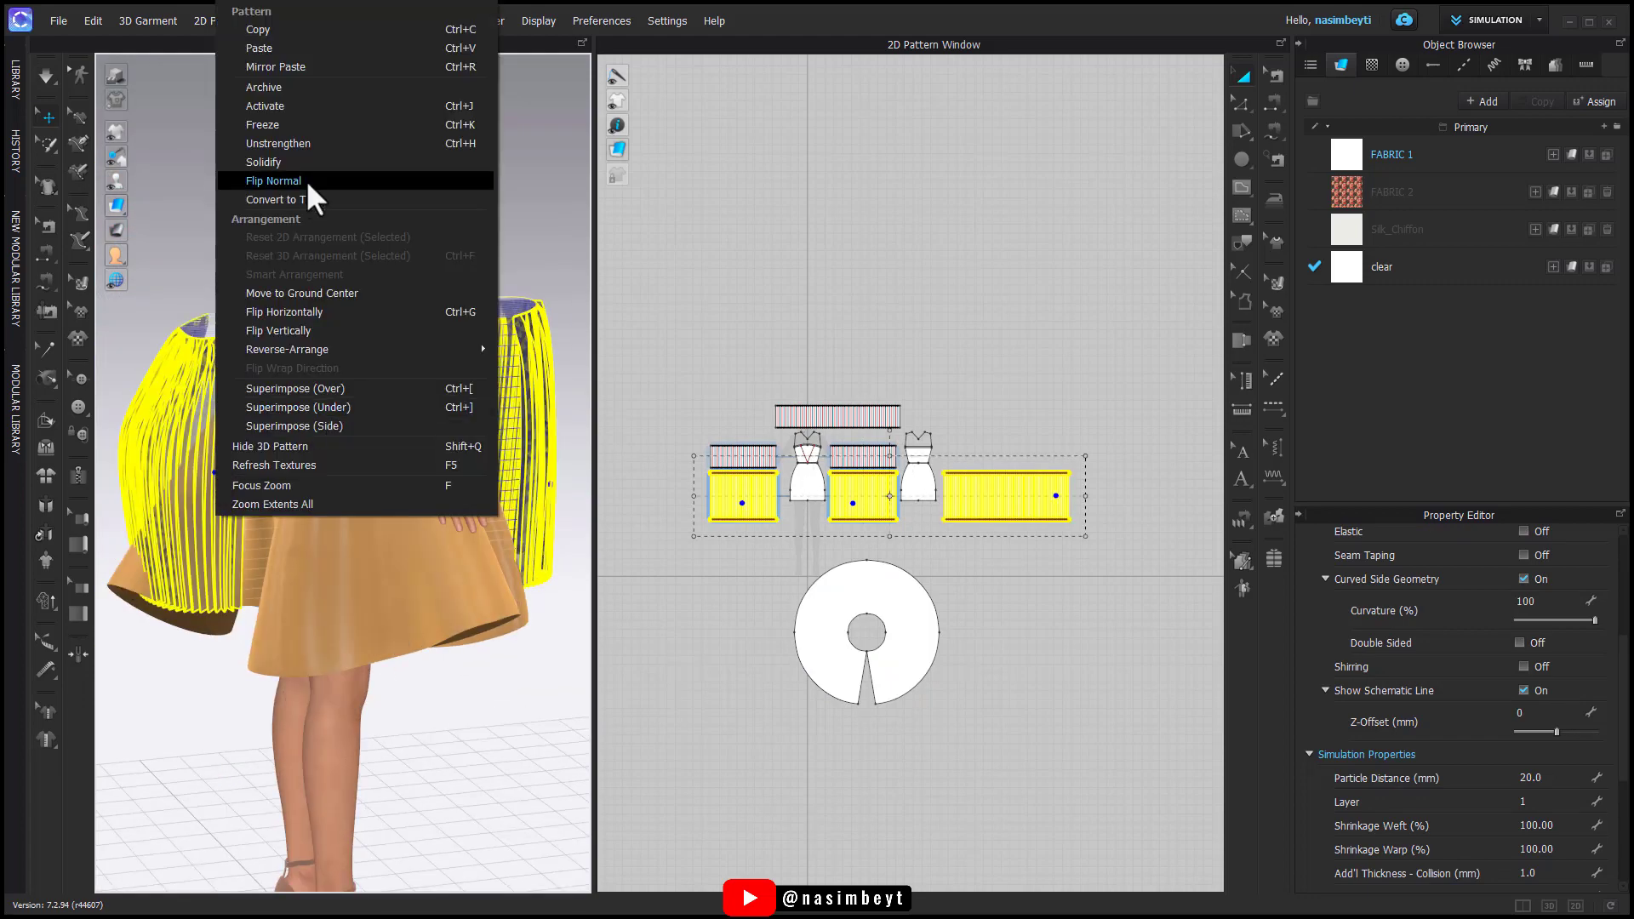
click(270, 109)
click(1084, 730)
Step: Simulate the pleated skirt panels and pull the ring fabric at the avatar's side free from over them
key(space)
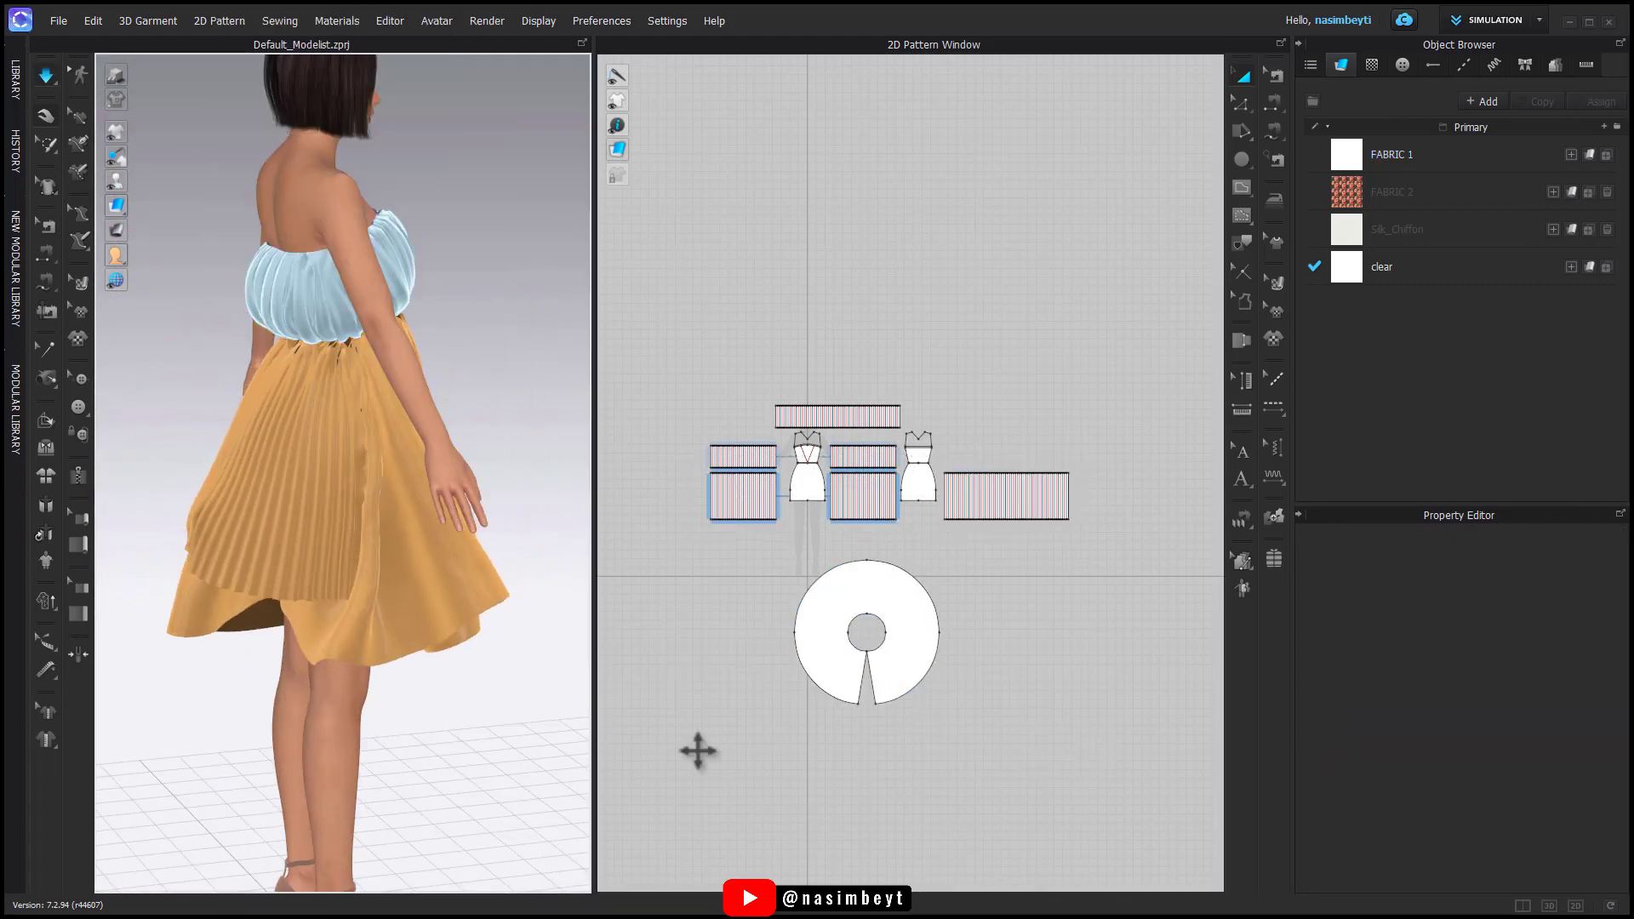
right_drag(698, 751, 251, 604)
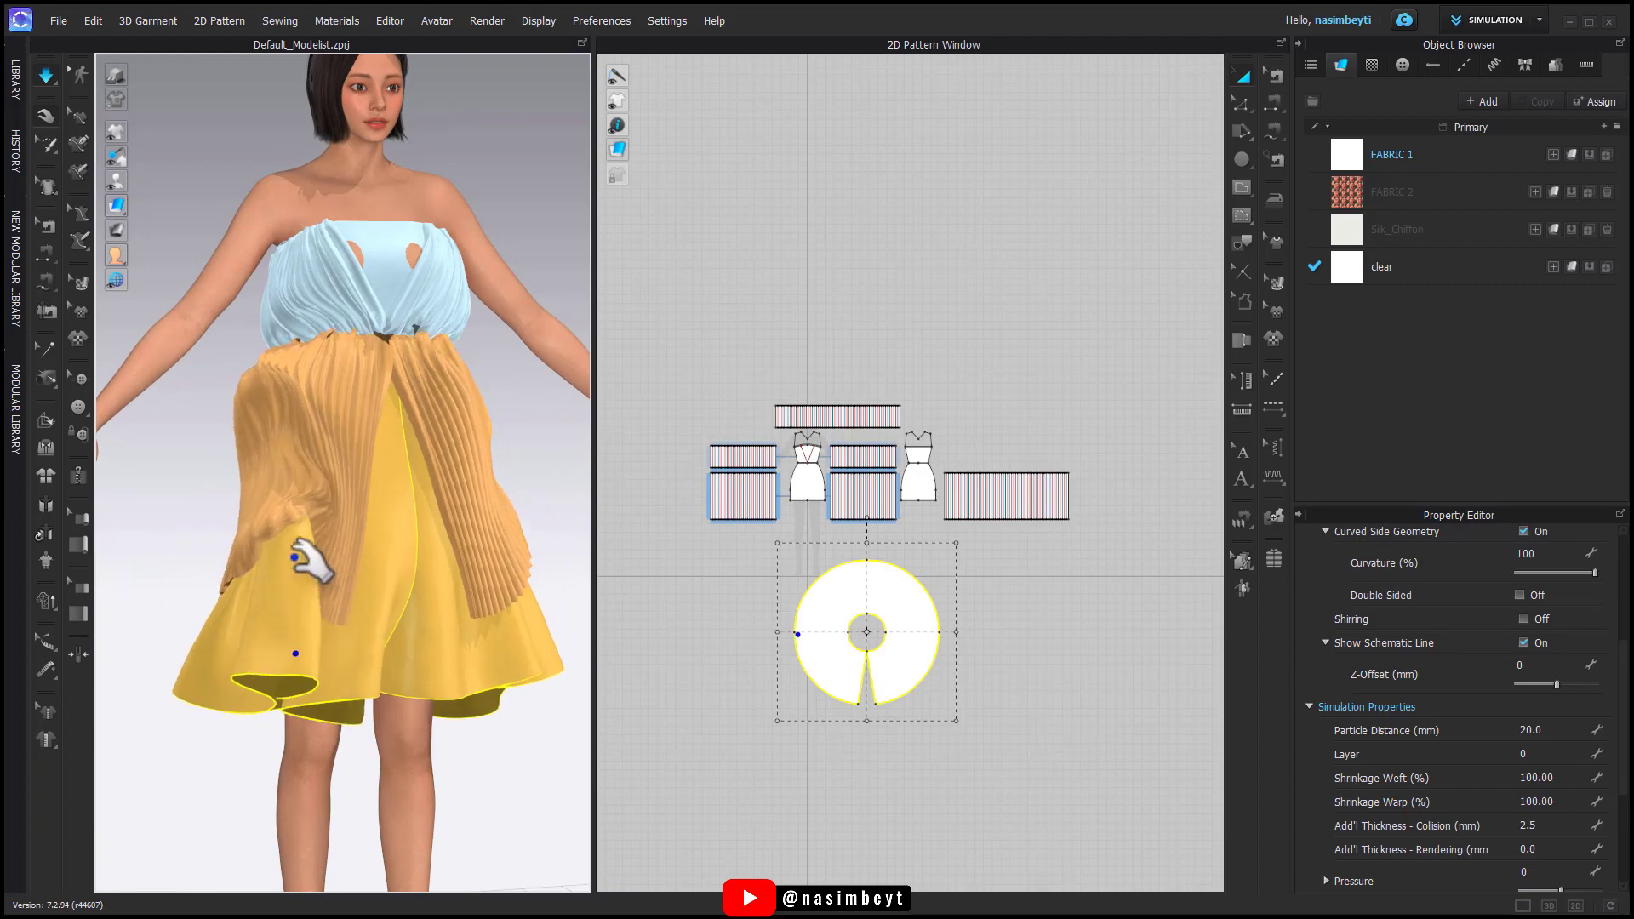
drag(310, 562, 132, 471)
Step: Pause the simulation and set the simulation layer of the pleated skirt panels to 0
key(space)
right_drag(346, 629, 477, 596)
shift+click(391, 579)
right_drag(324, 630, 368, 653)
key(Return)
click(503, 766)
Step: Simulate and pull the back pleated skirt panel and the flared layer into an even drape
key(space)
right_drag(503, 744, 553, 647)
drag(528, 408, 471, 478)
right_drag(471, 477, 524, 581)
drag(451, 468, 708, 836)
right_drag(511, 588, 403, 322)
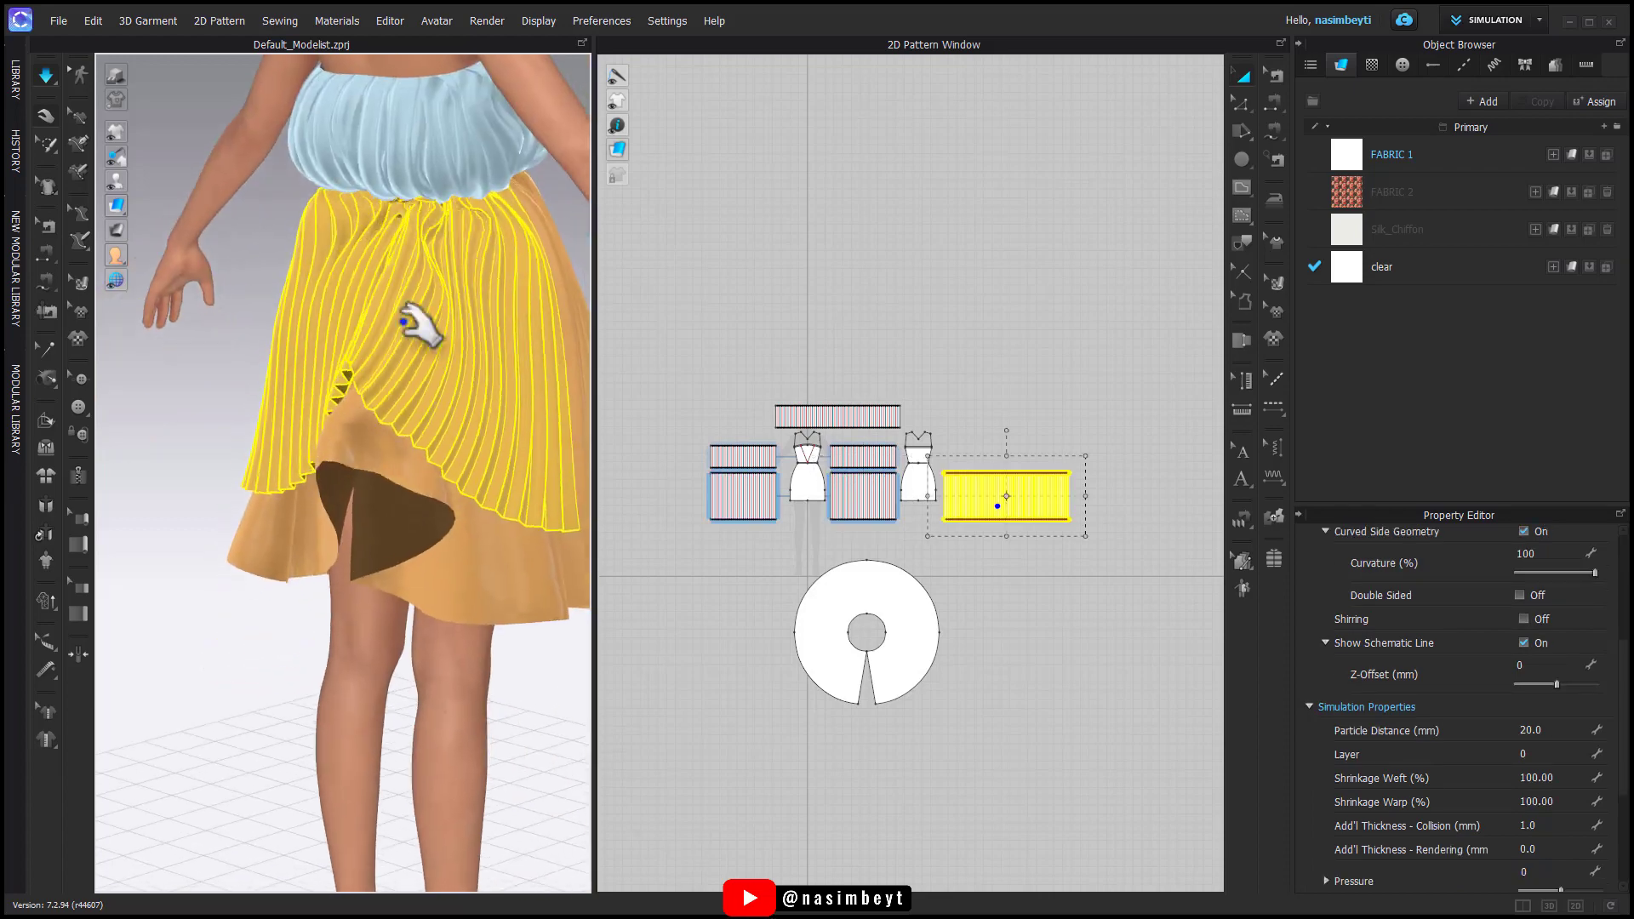
drag(348, 699, 362, 685)
click(387, 659)
right_drag(387, 660, 200, 578)
Step: Unfreeze and strengthen all the patterns, and pull the bodice pleats into place while simulating
key(space)
drag(1138, 322, 649, 759)
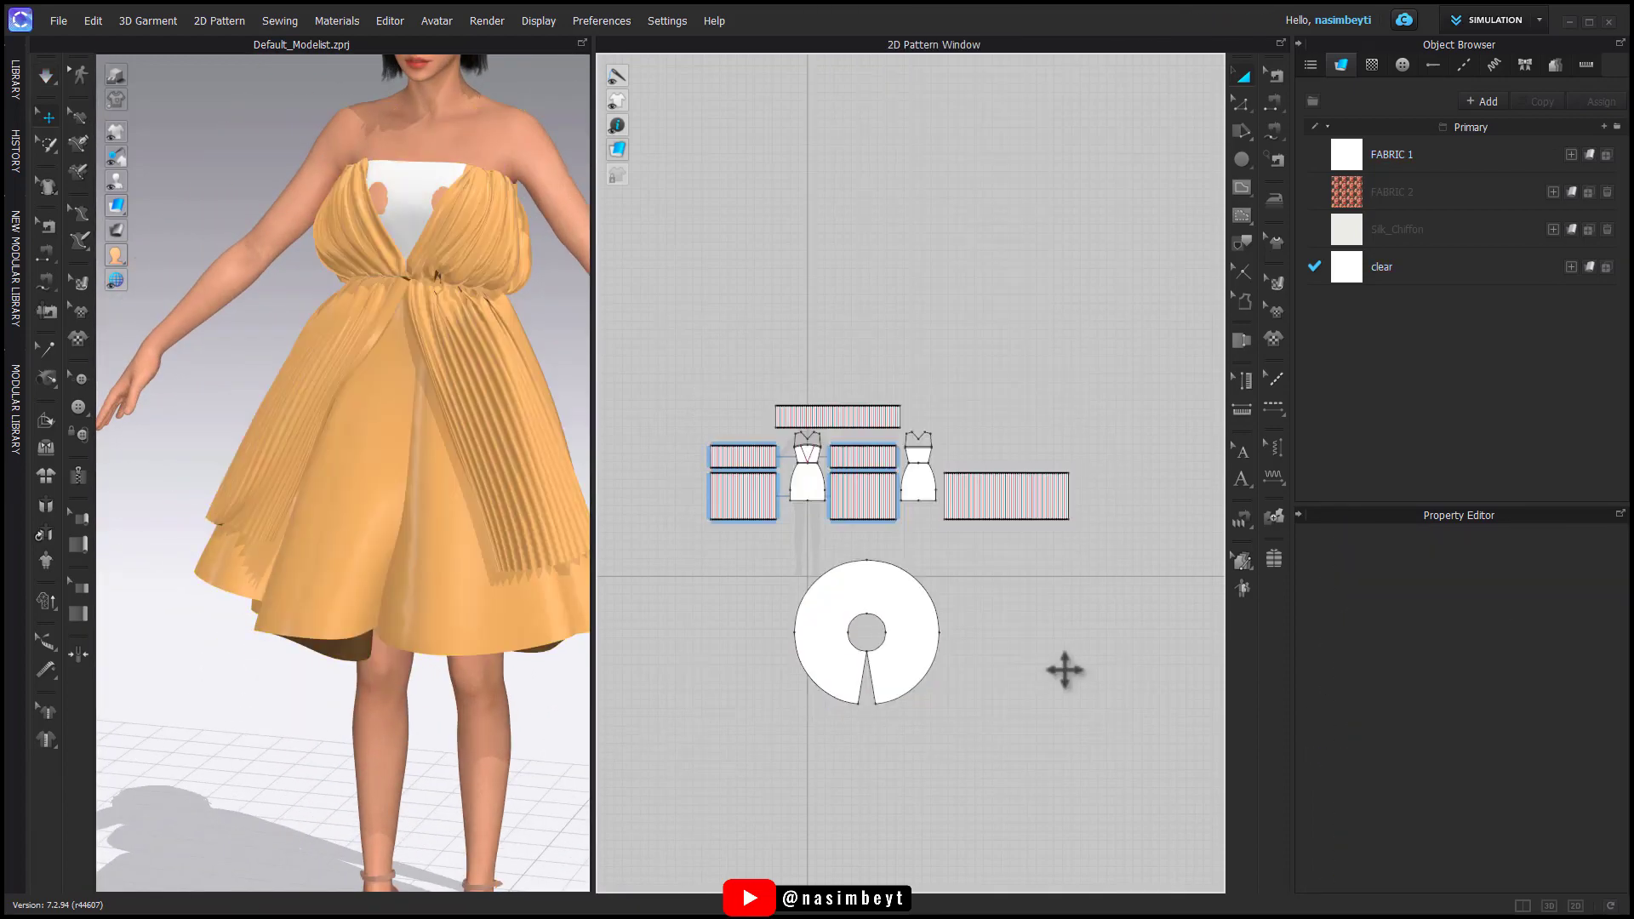
right_drag(417, 496, 486, 486)
drag(498, 179, 538, 172)
right_drag(498, 197, 413, 388)
drag(439, 200, 539, 179)
middle_drag(532, 319, 513, 327)
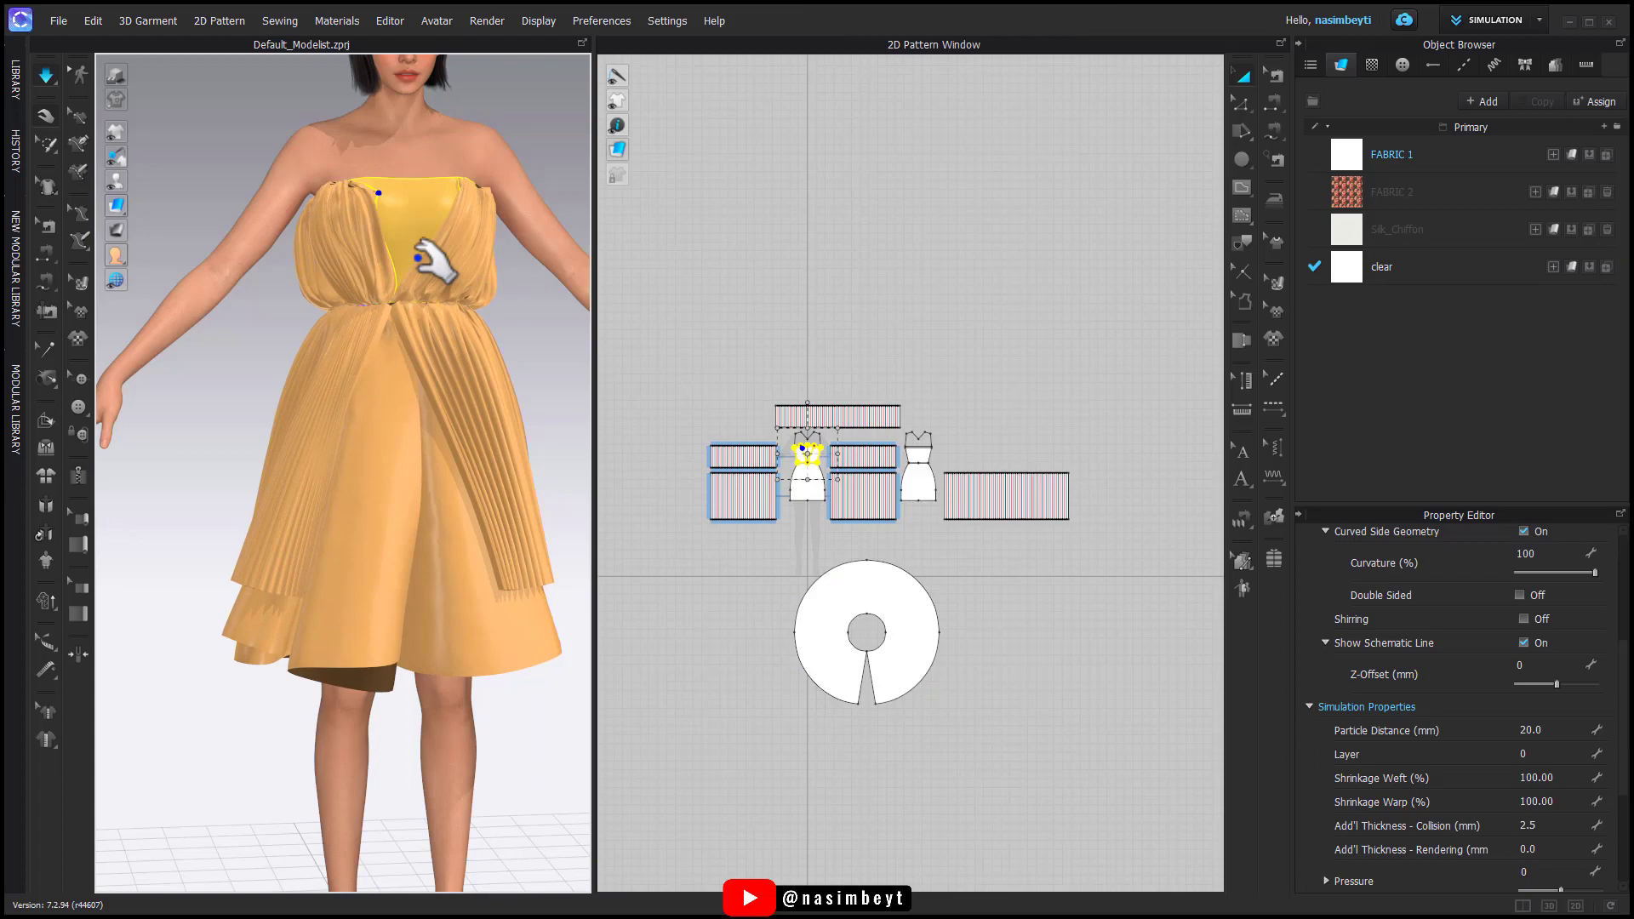
Step: Pull the waist corner of the front pleated skirt panel outward to uncurl it
drag(409, 314, 520, 322)
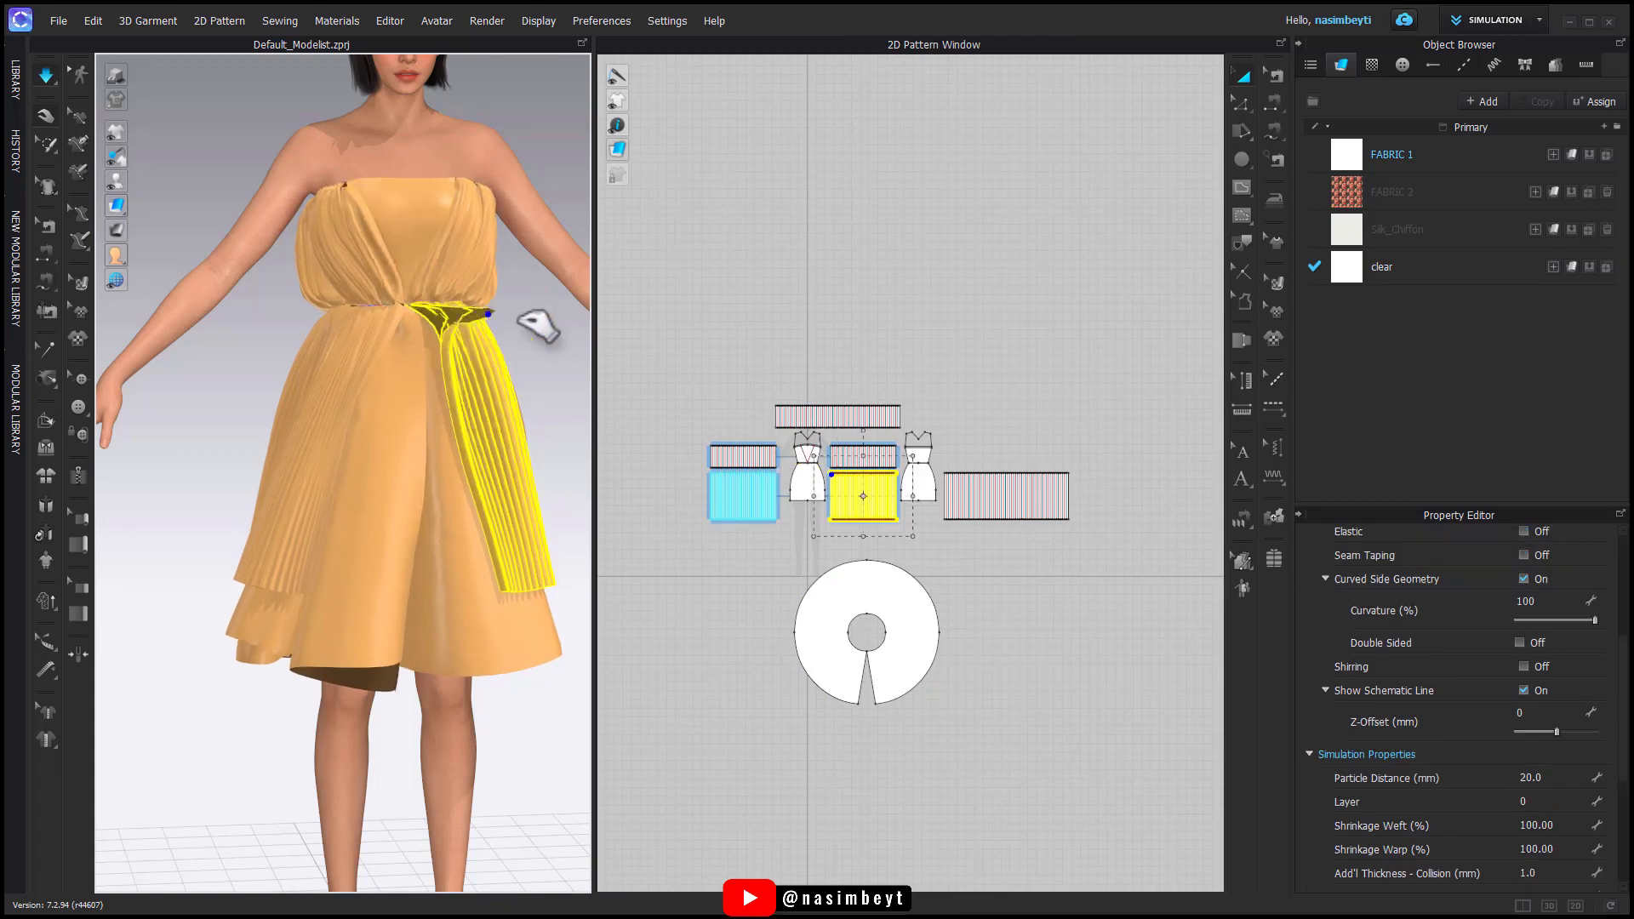
right_drag(429, 443, 439, 587)
drag(414, 313, 509, 331)
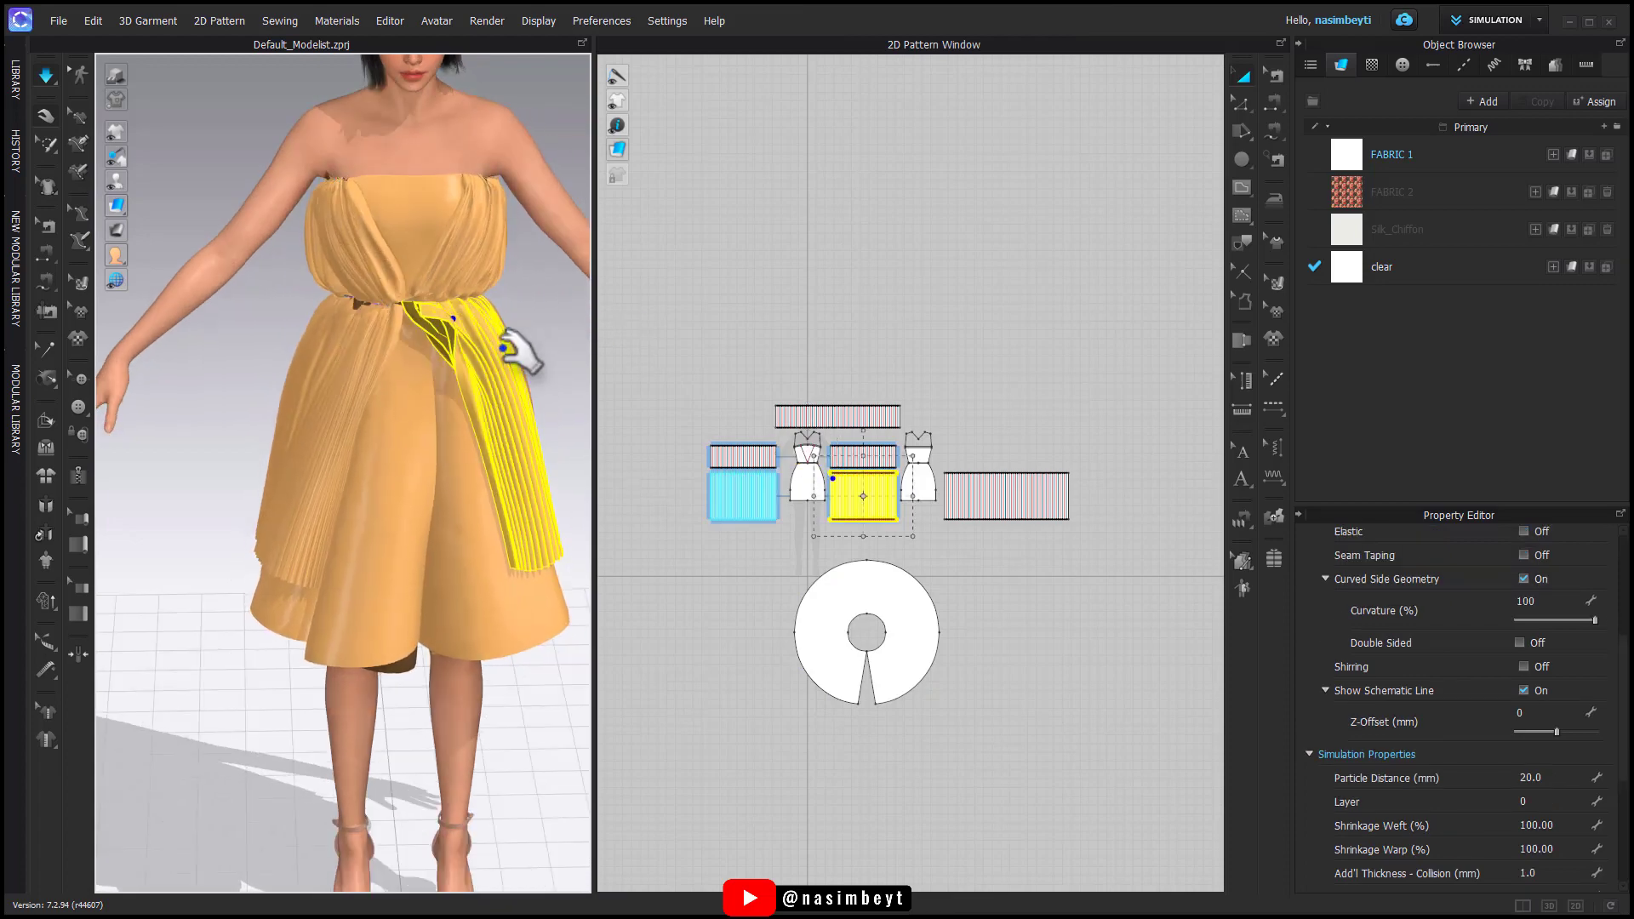
Step: Unstrengthen all the patterns and simulate the dress to settle its drape
key(space)
drag(1132, 315, 681, 777)
right_click(814, 630)
click(855, 585)
key(space)
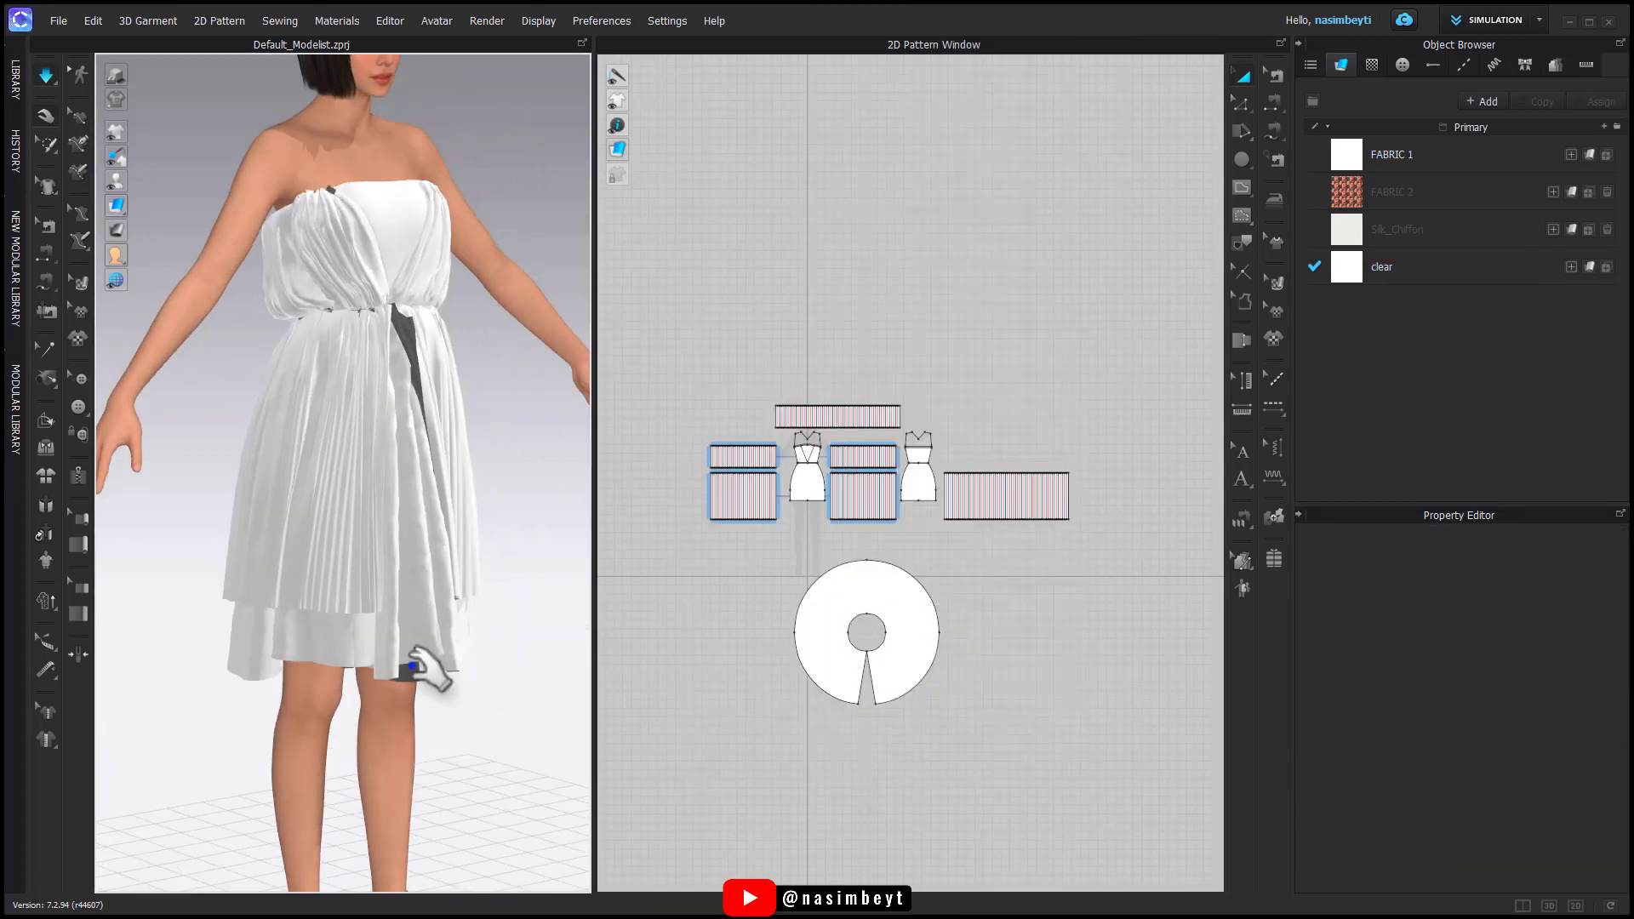
right_drag(349, 698, 374, 609)
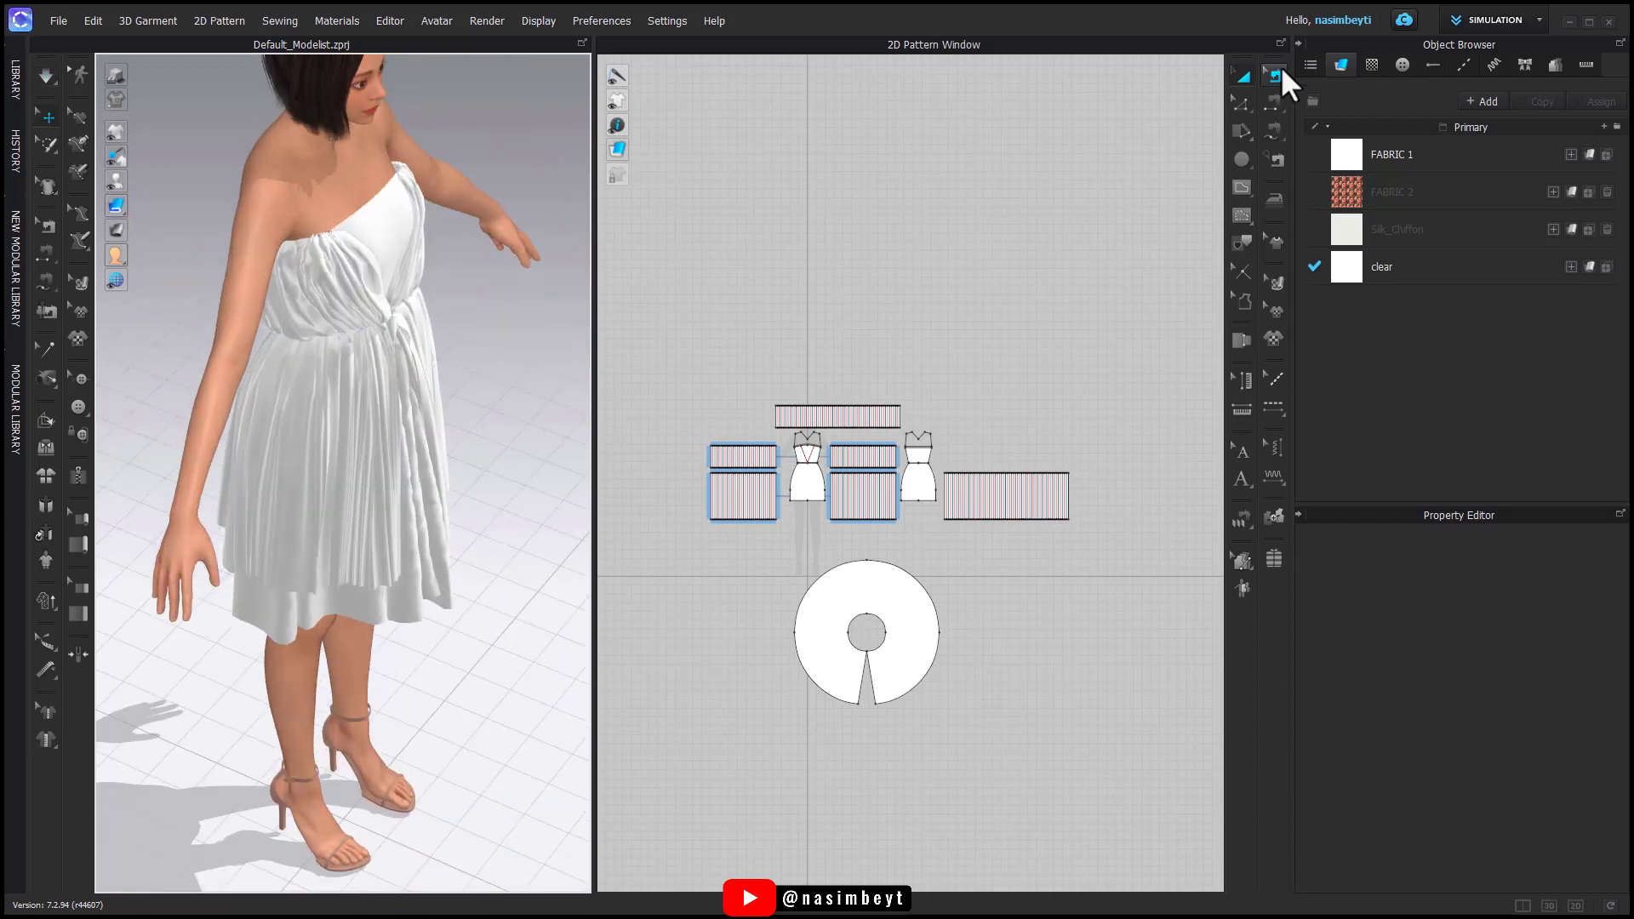
Step: Cut the front pleated bodice panel along the second pleat line from its outer side edge and delete the outer strip
click(1276, 75)
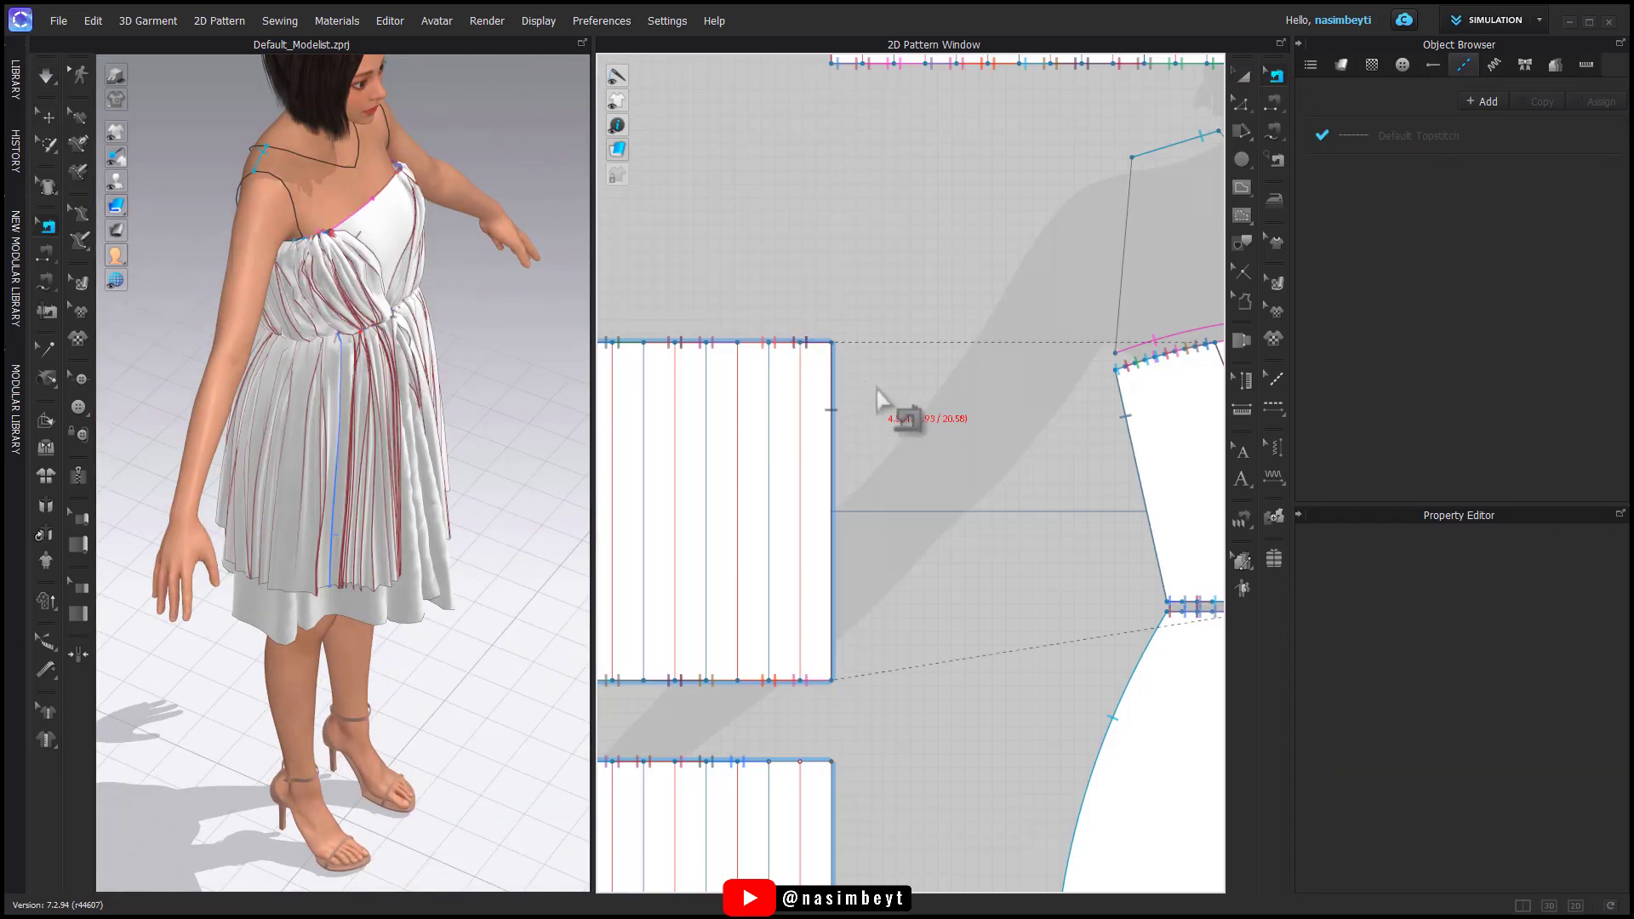
scroll(880, 393, down, 5)
scroll(967, 602, up, 4)
scroll(800, 591, down, 5)
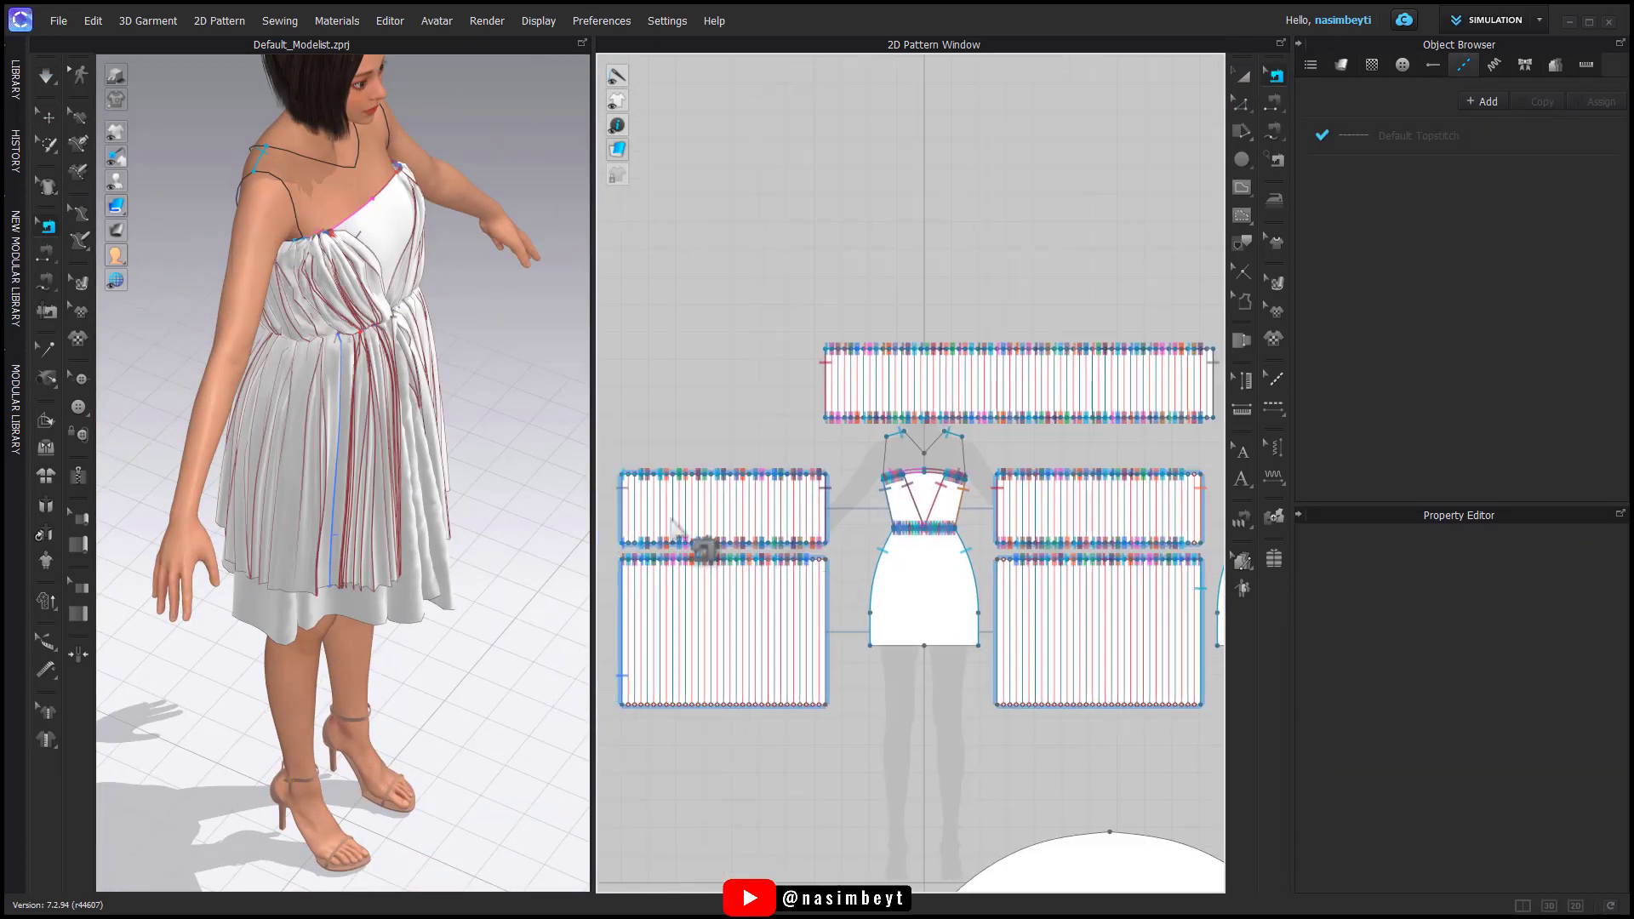
scroll(791, 509, up, 5)
click(1238, 99)
click(827, 413)
right_click(827, 414)
click(876, 613)
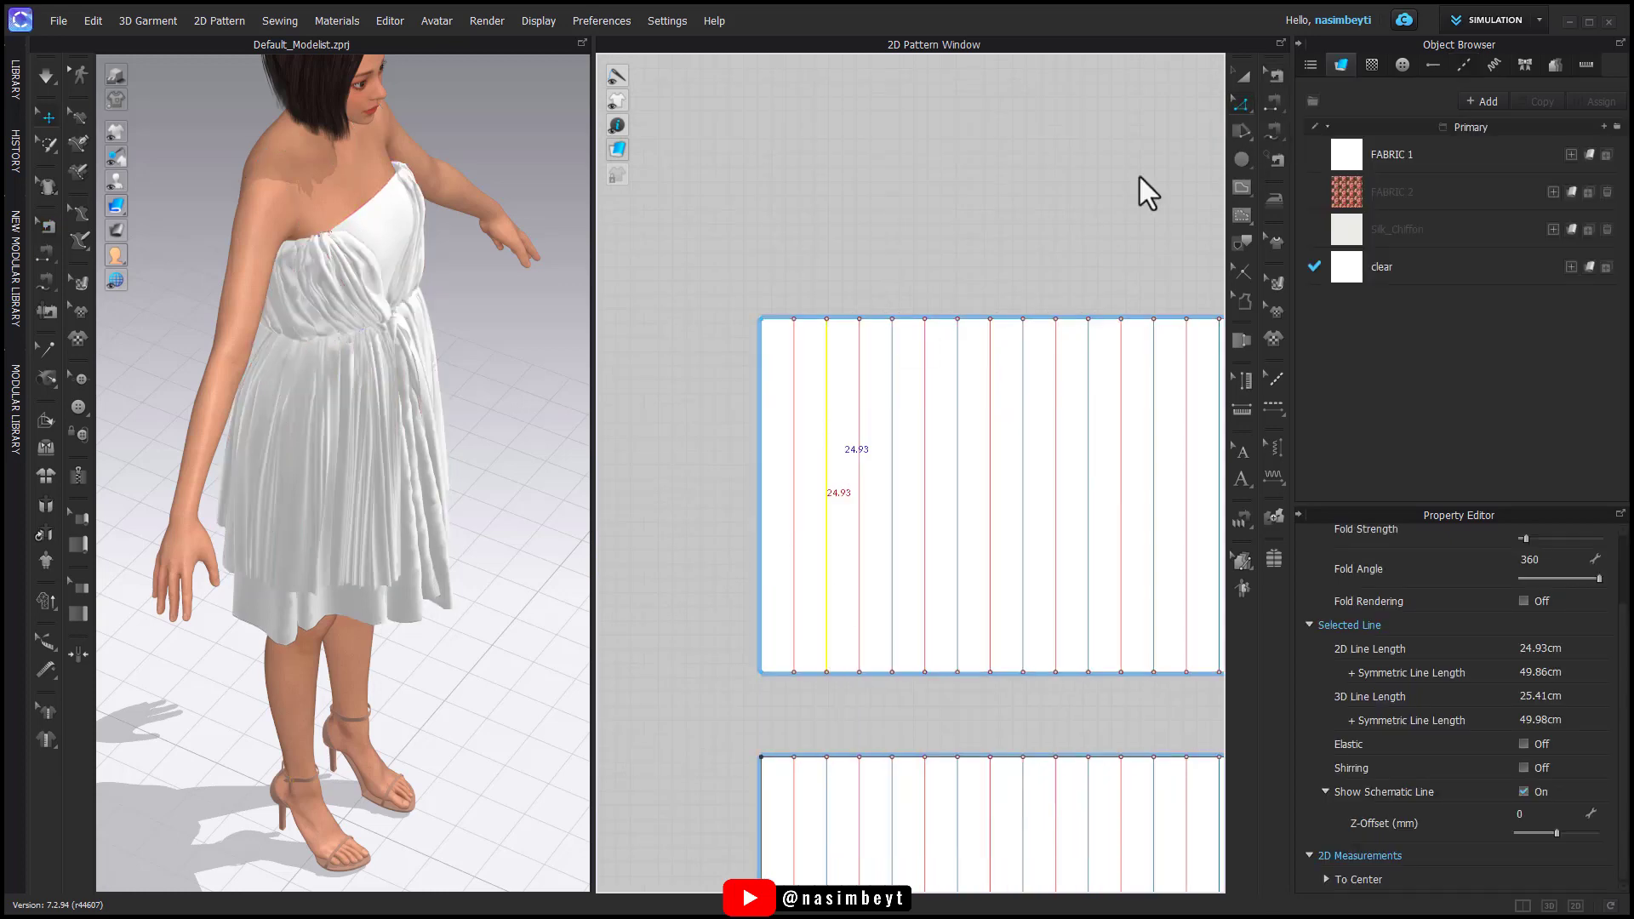
click(1245, 75)
click(778, 432)
key(Delete)
Step: Cut the front pleated skirt panel along the second pleat line from its inner edge and delete the inner strip
scroll(789, 433, down, 5)
scroll(1073, 475, up, 4)
click(1275, 75)
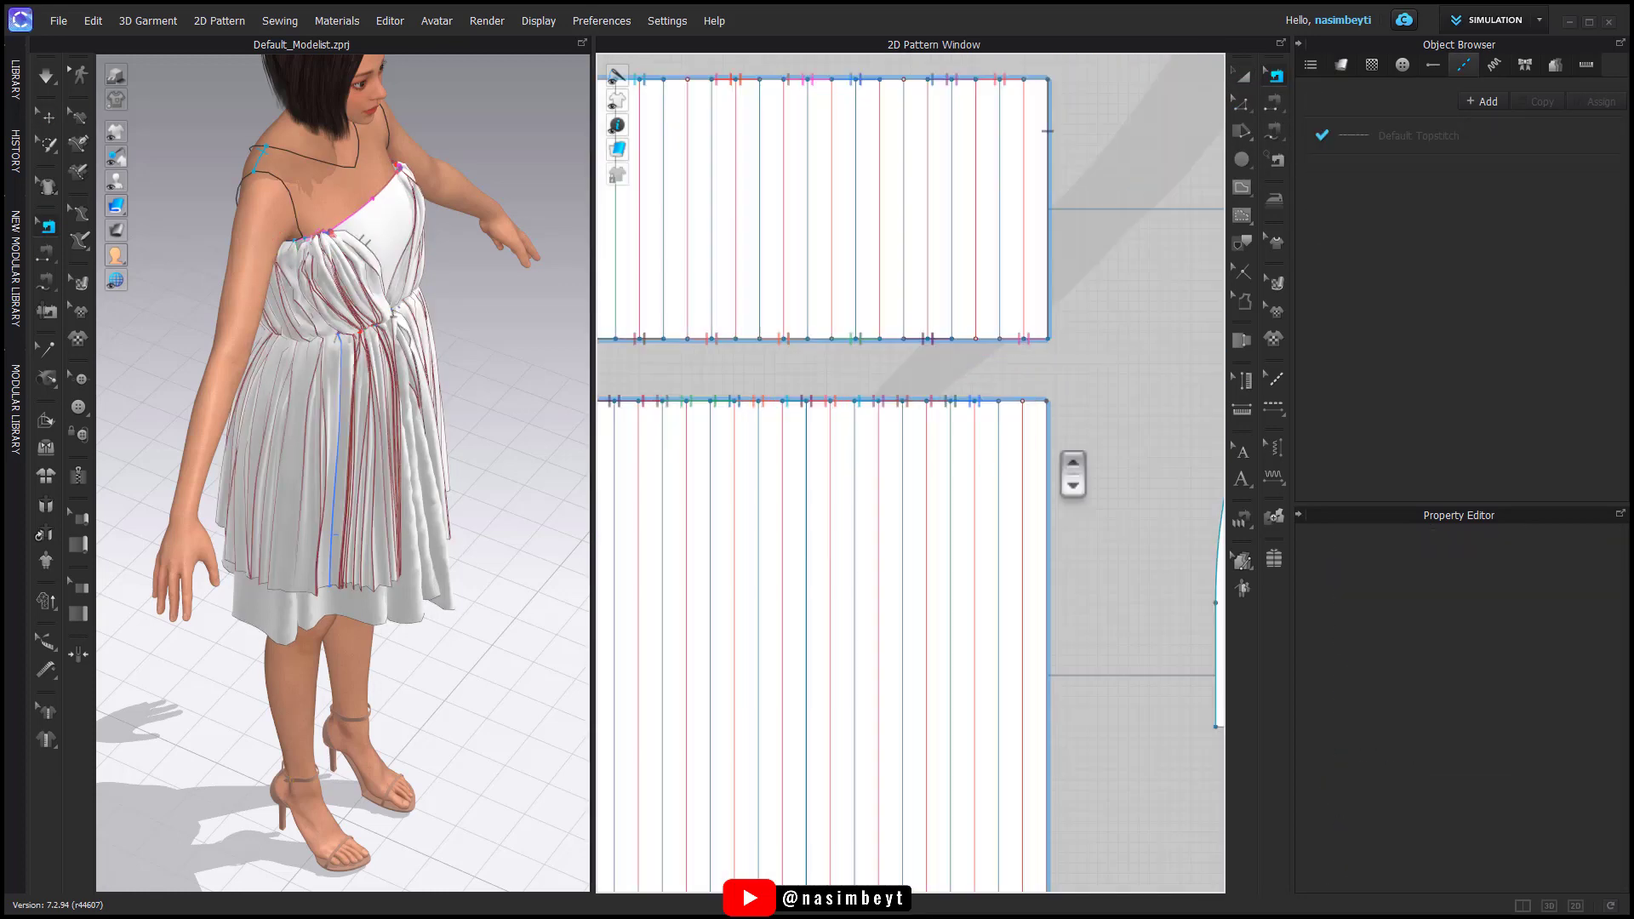
click(1243, 75)
right_click(999, 423)
click(1071, 676)
click(1044, 450)
key(Delete)
Step: Simulate the dress with the trimmed pleated panels and view it from the front
scroll(1043, 450, down, 5)
key(b)
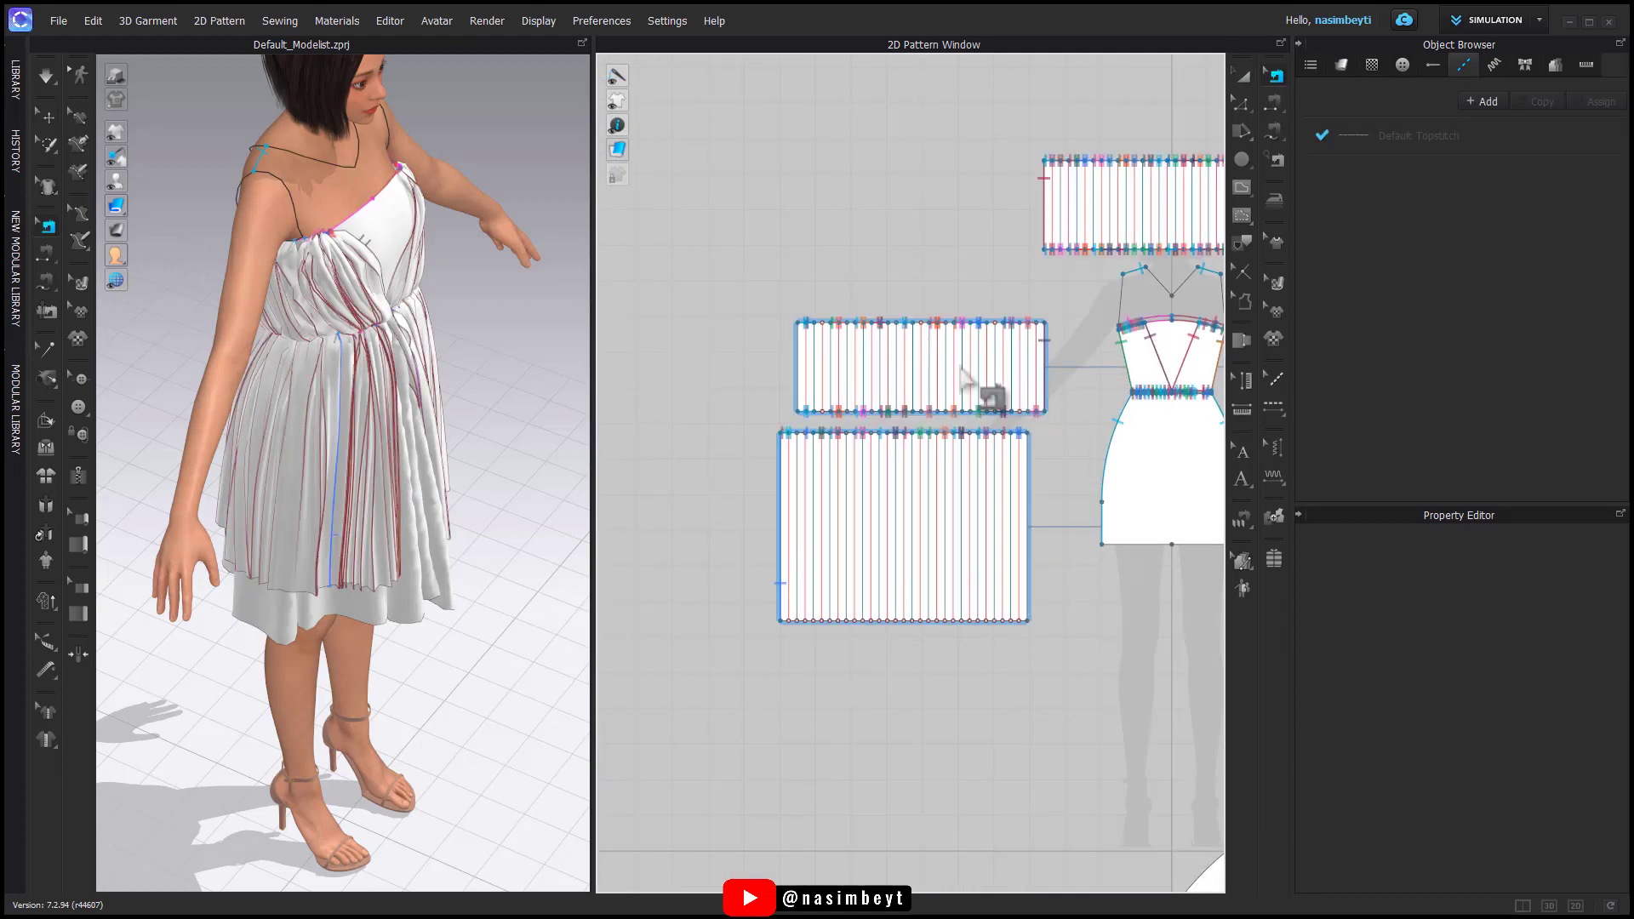
key(a)
key(space)
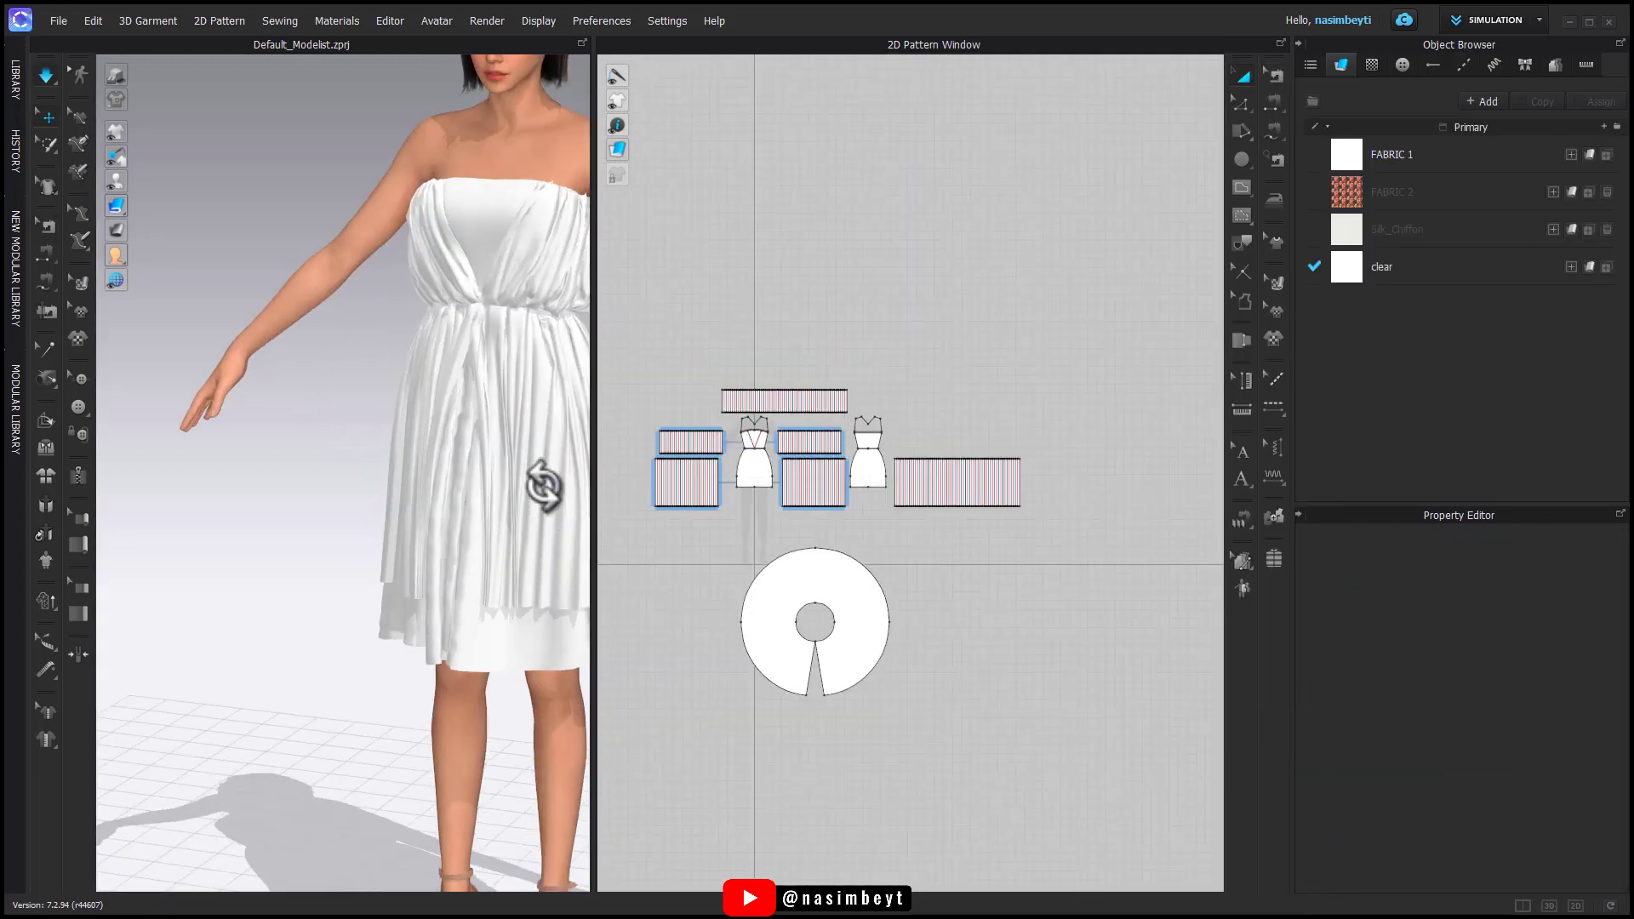
right_drag(540, 475, 926, 553)
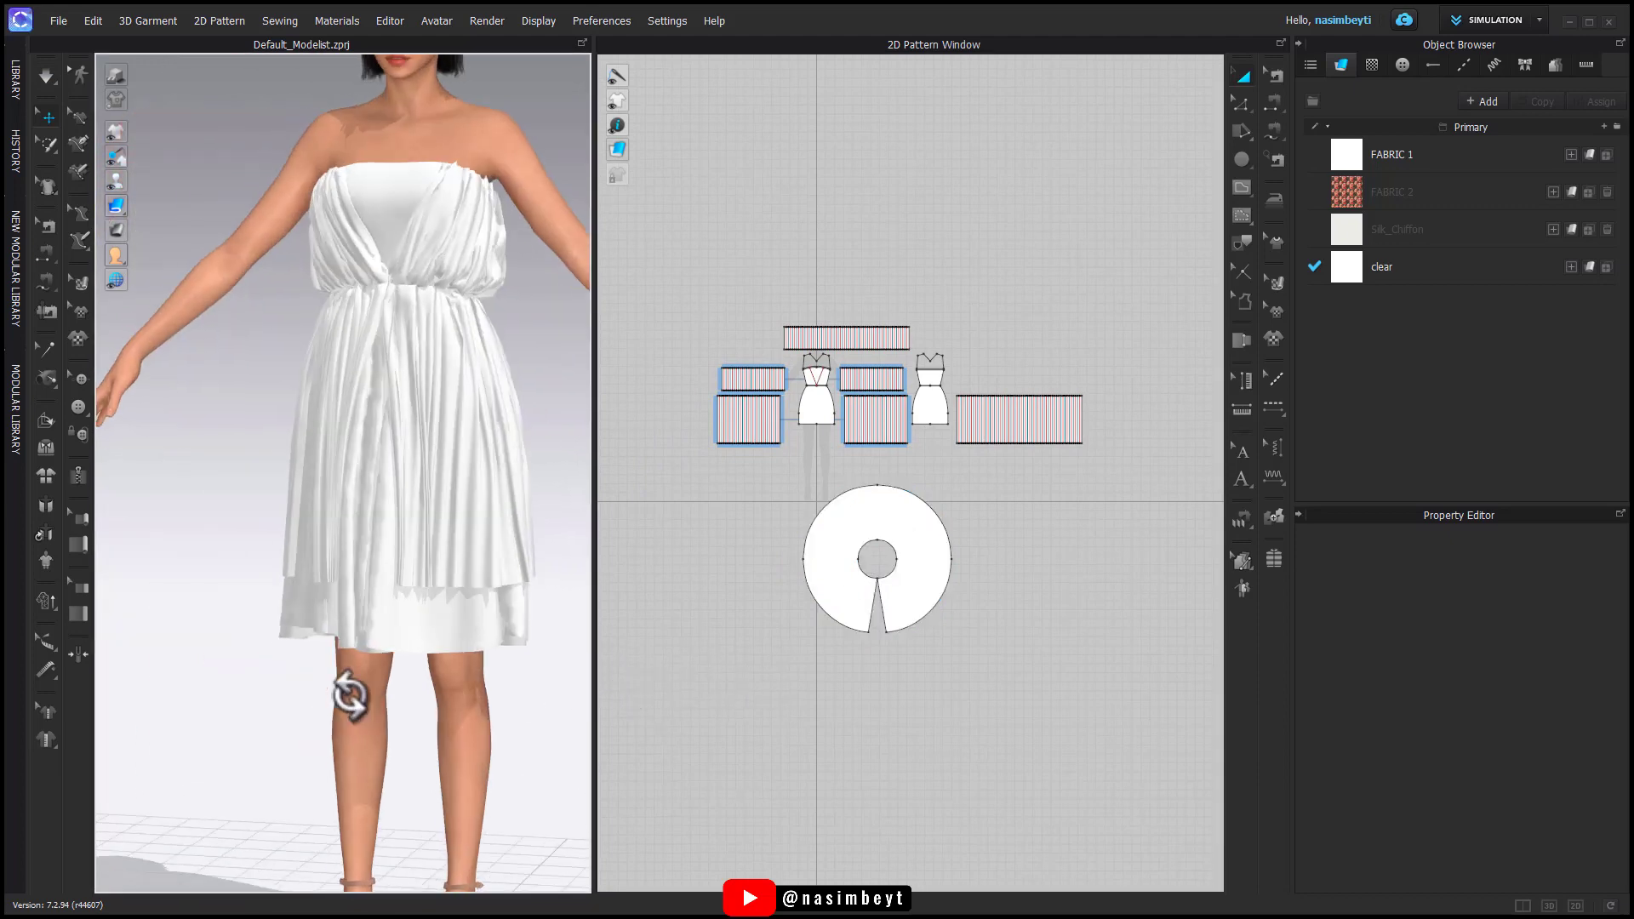
Step: Delete the flared circular skirt pattern
click(908, 591)
key(Delete)
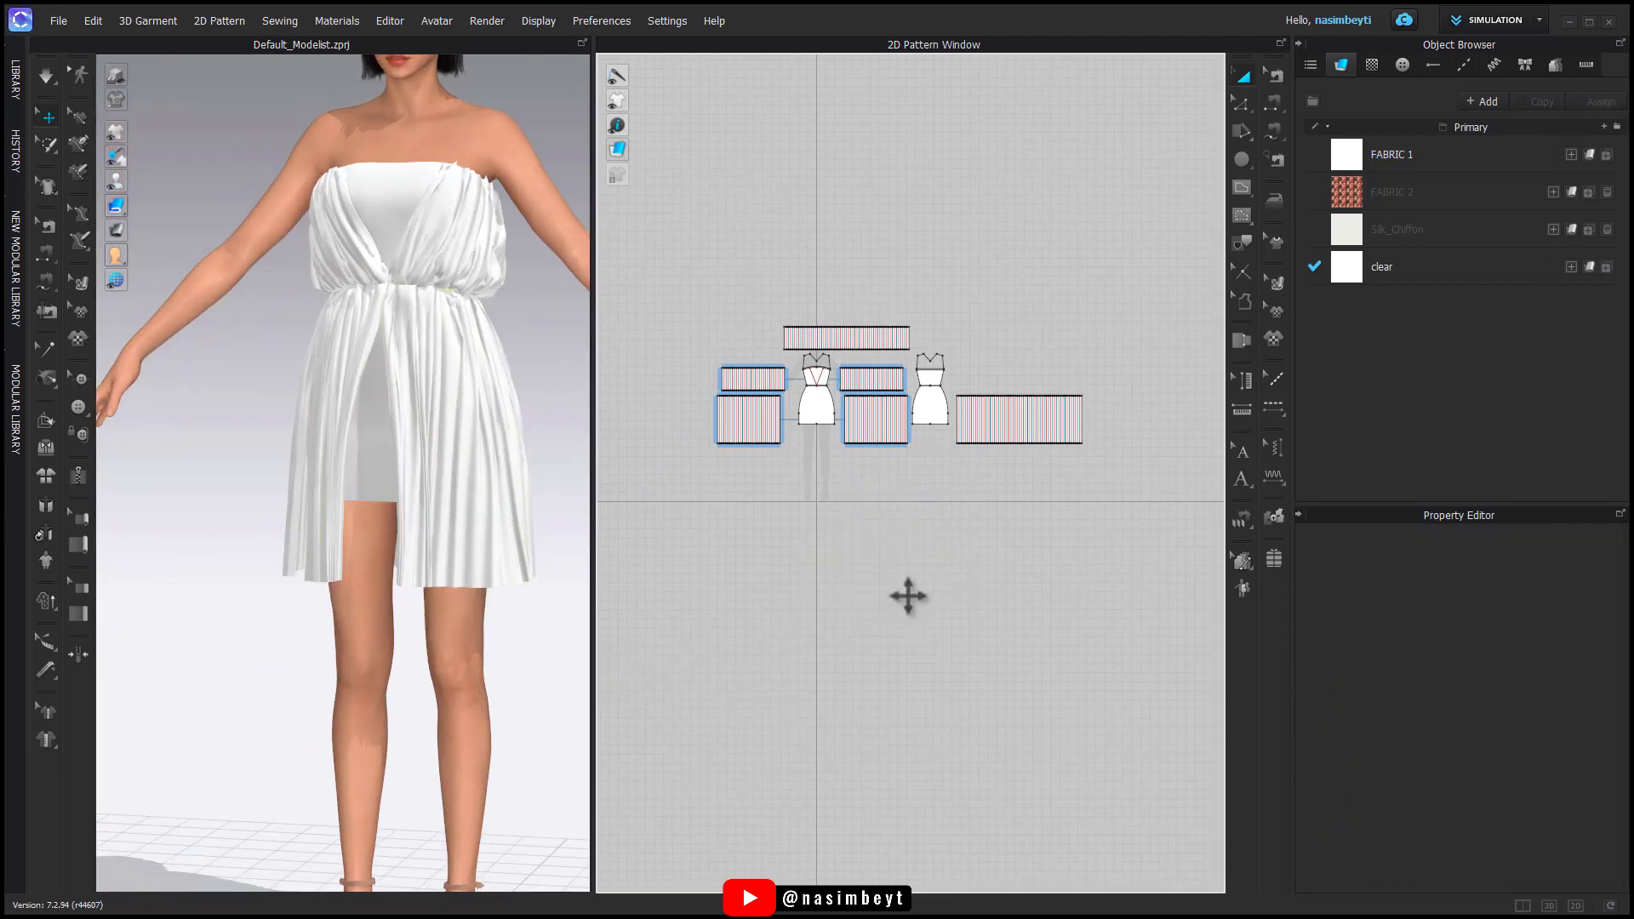
right_drag(498, 573, 529, 667)
Step: Segment-sew the side edges of the front pleated bodice and skirt panels to the matching back pleated panels
click(1274, 103)
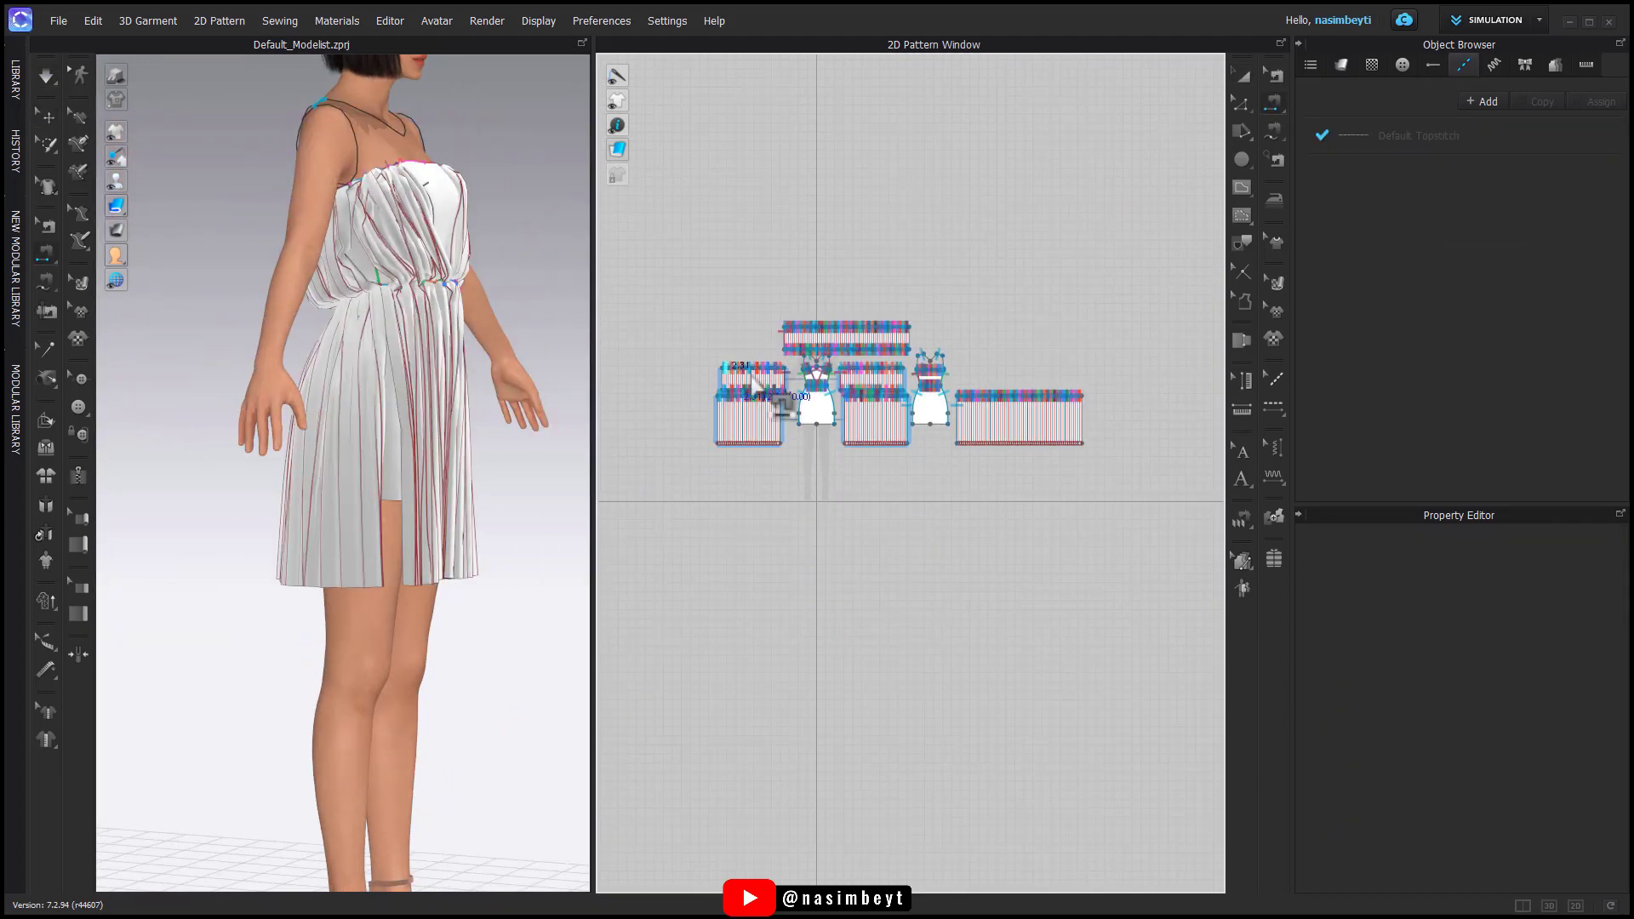
scroll(792, 384, up, 8)
click(762, 340)
scroll(967, 541, down, 5)
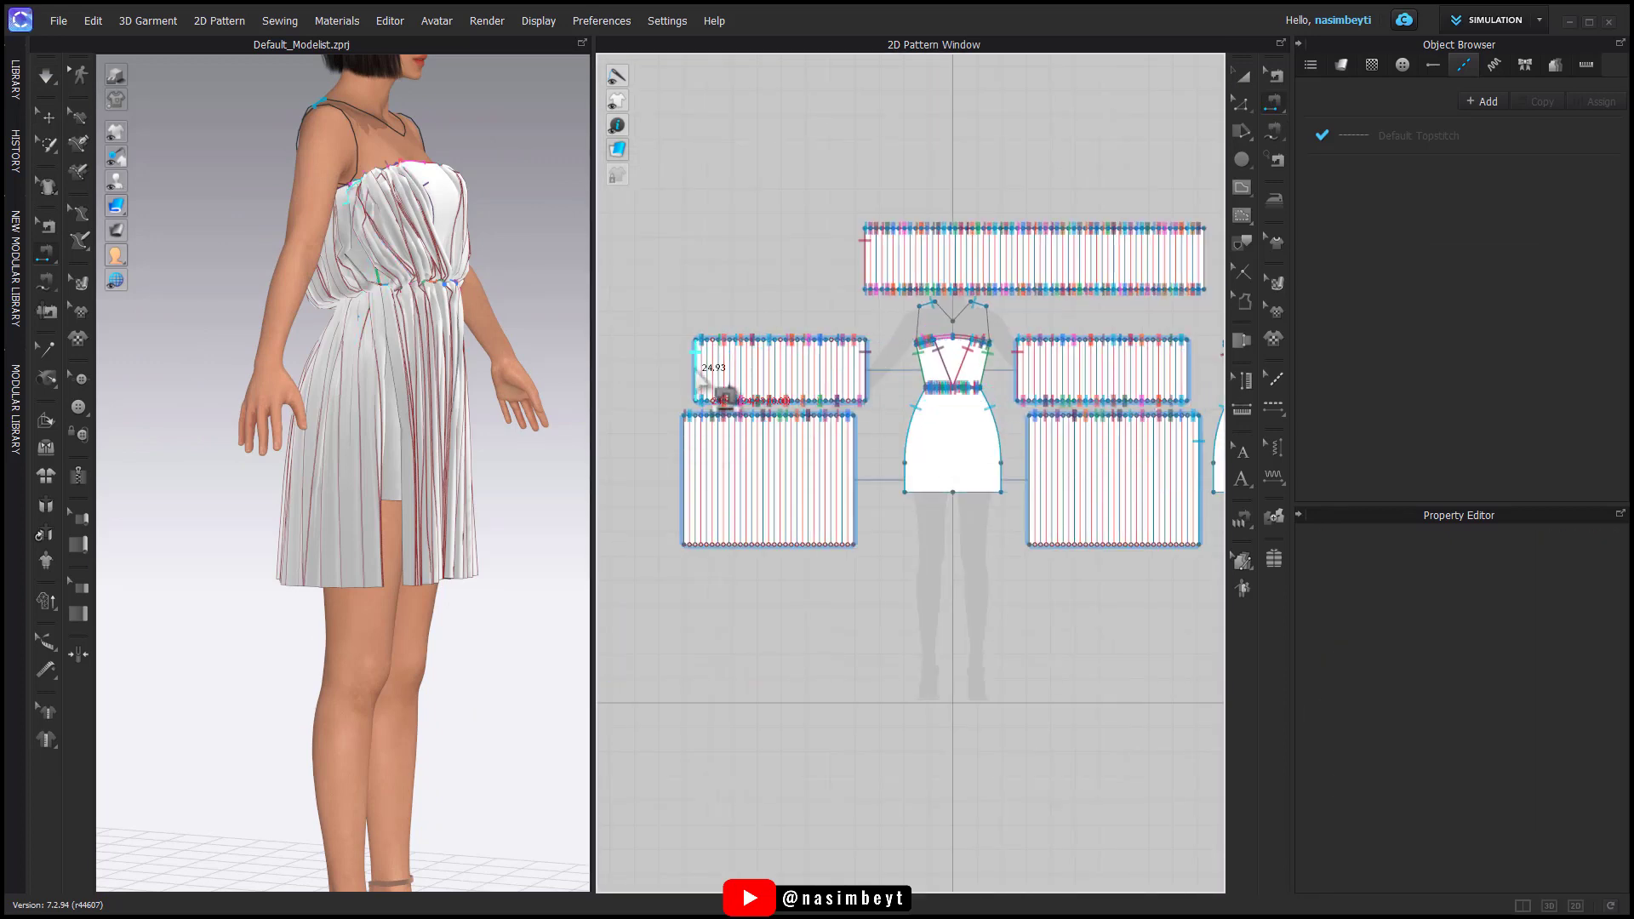
click(984, 368)
scroll(985, 368, down, 1)
middle_drag(1192, 443, 851, 456)
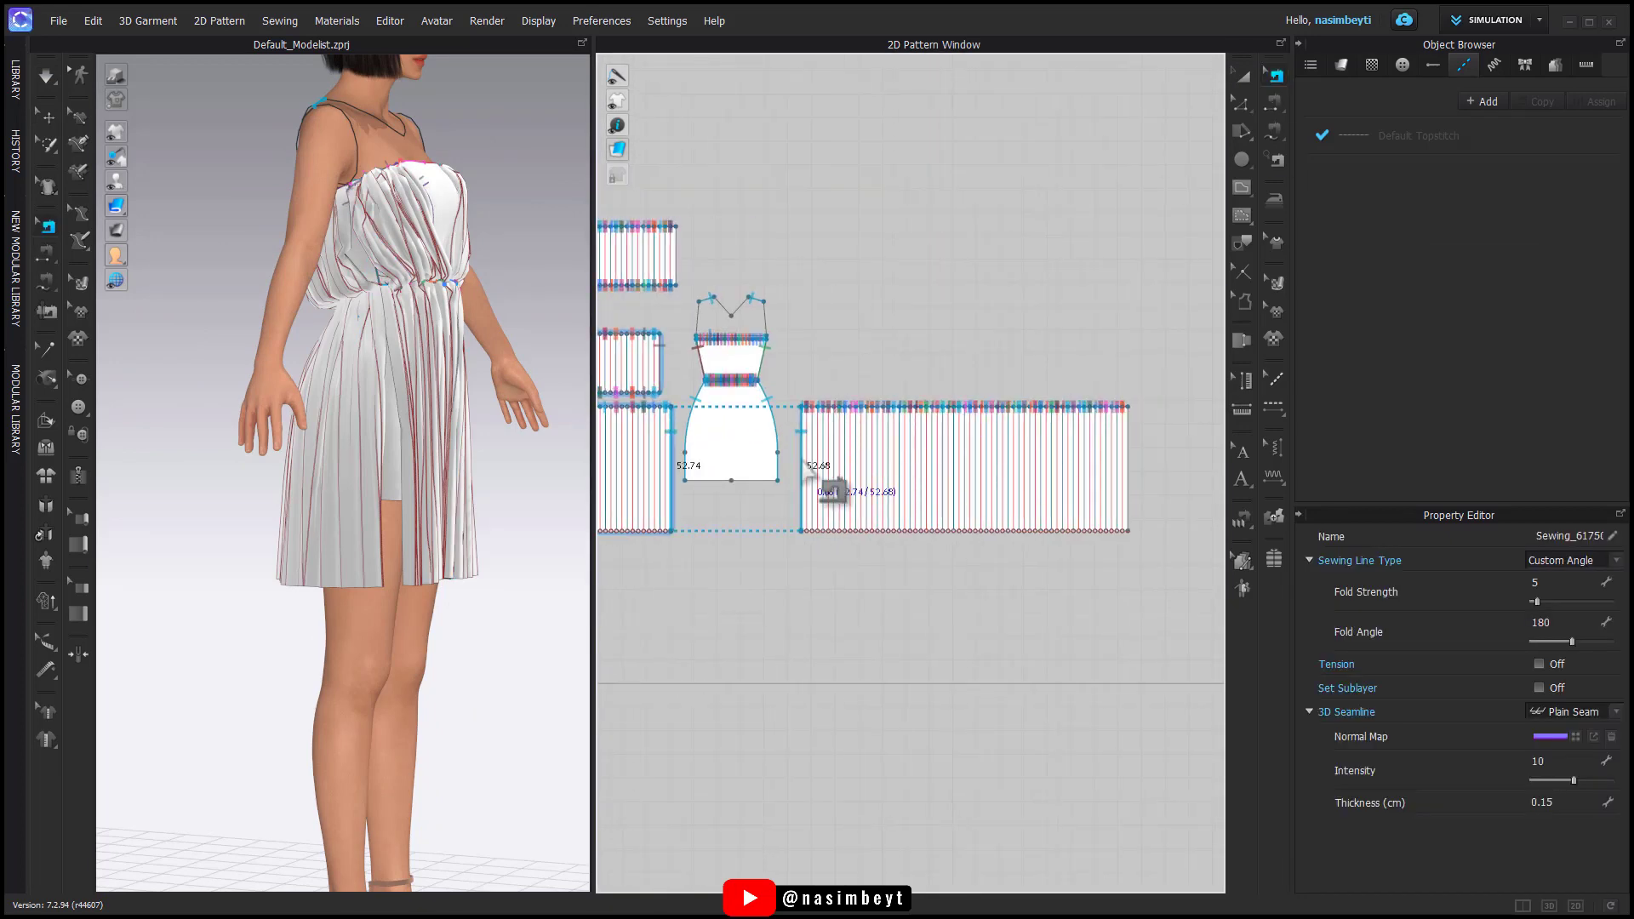
scroll(1165, 422, down, 4)
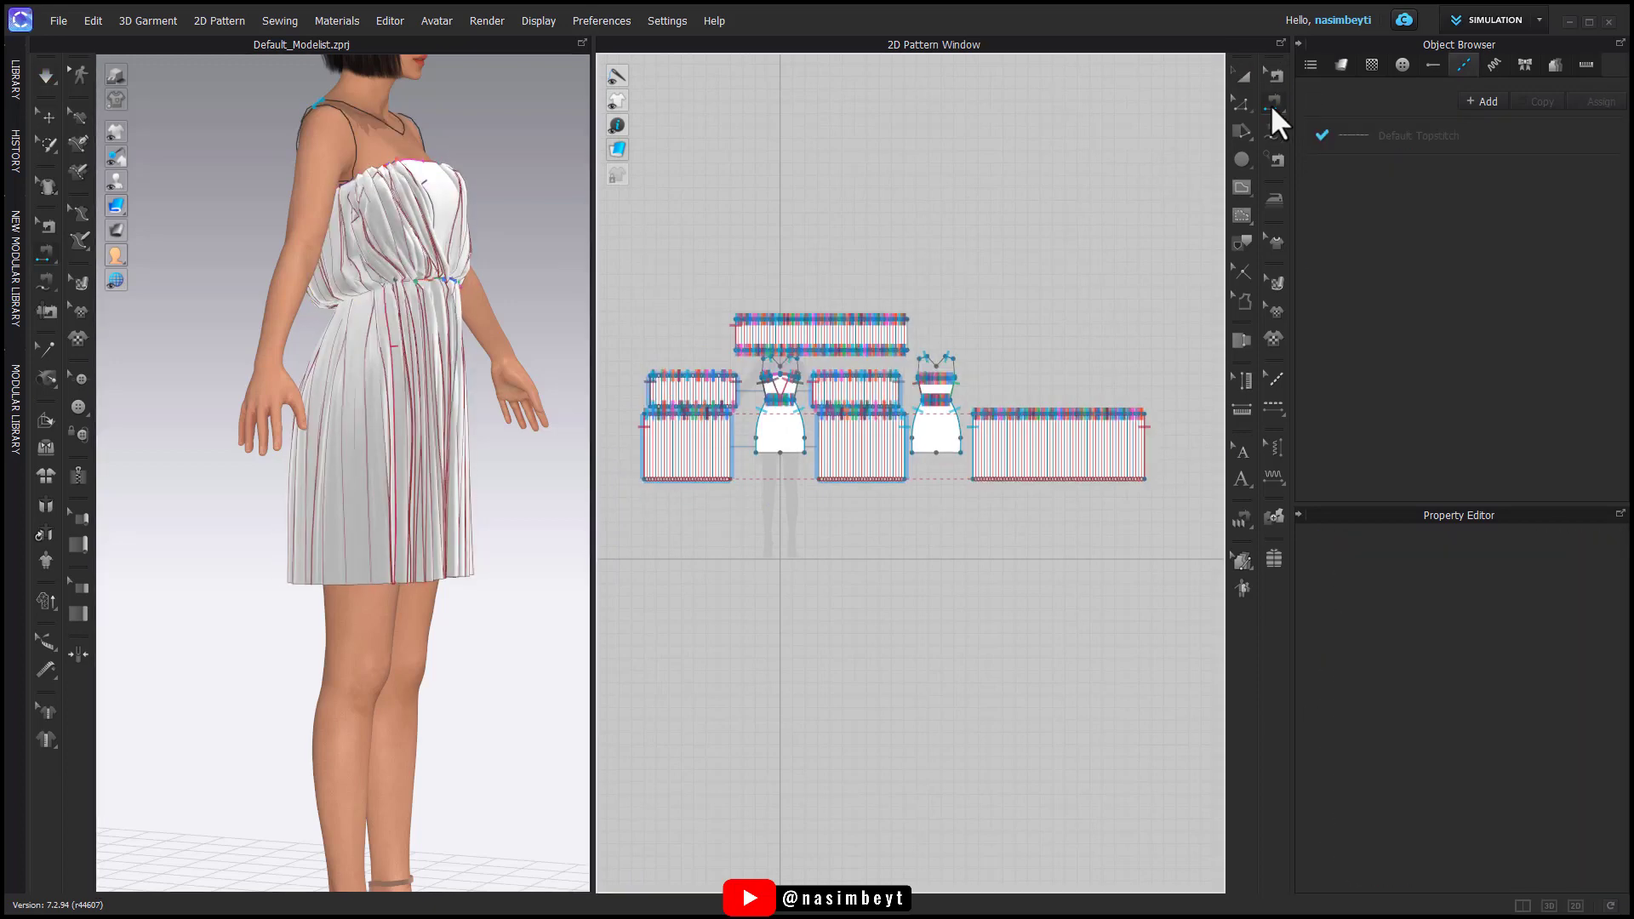
Step: Remove the sewing between the front pleated bodice panel's upper edge and the front bodice neckline
scroll(681, 319, up, 4)
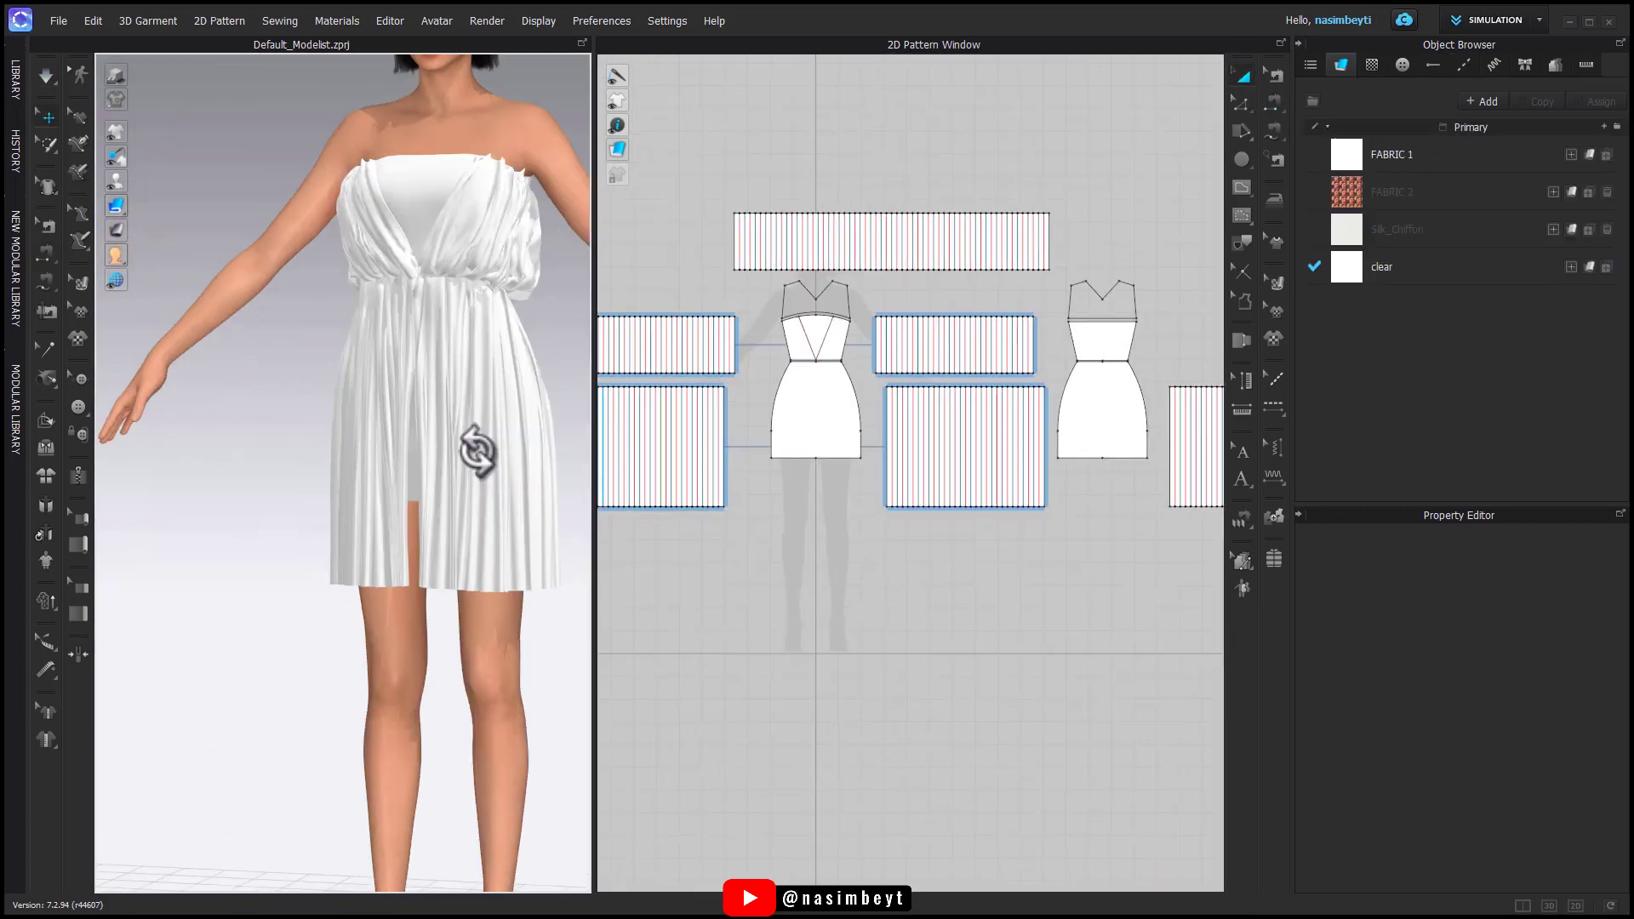
click(1021, 345)
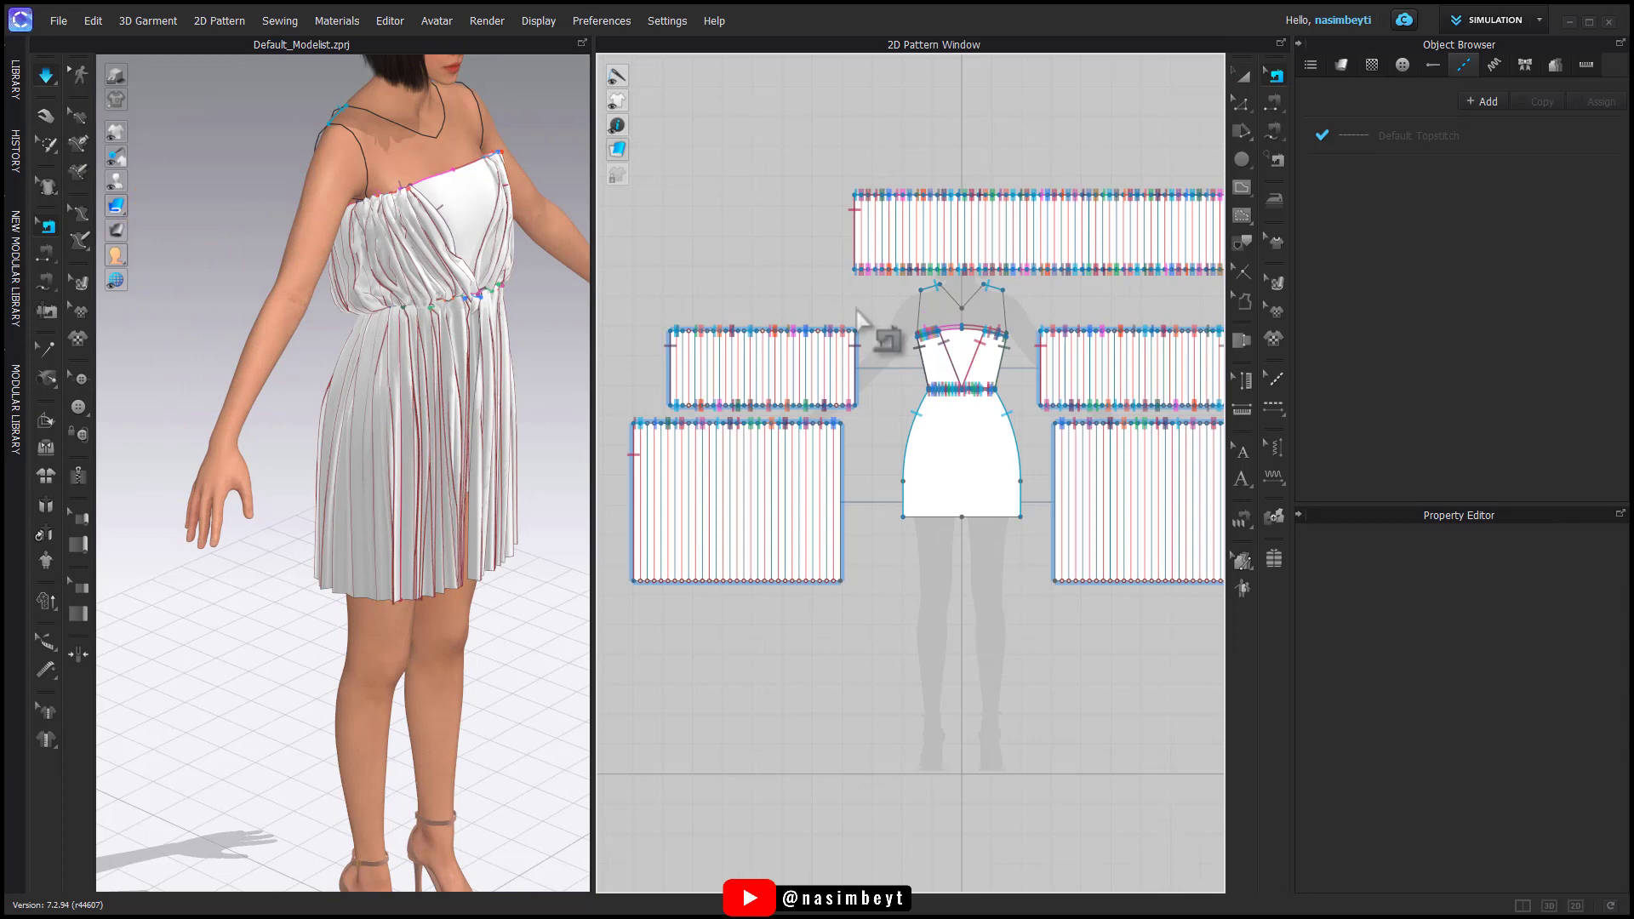
click(874, 334)
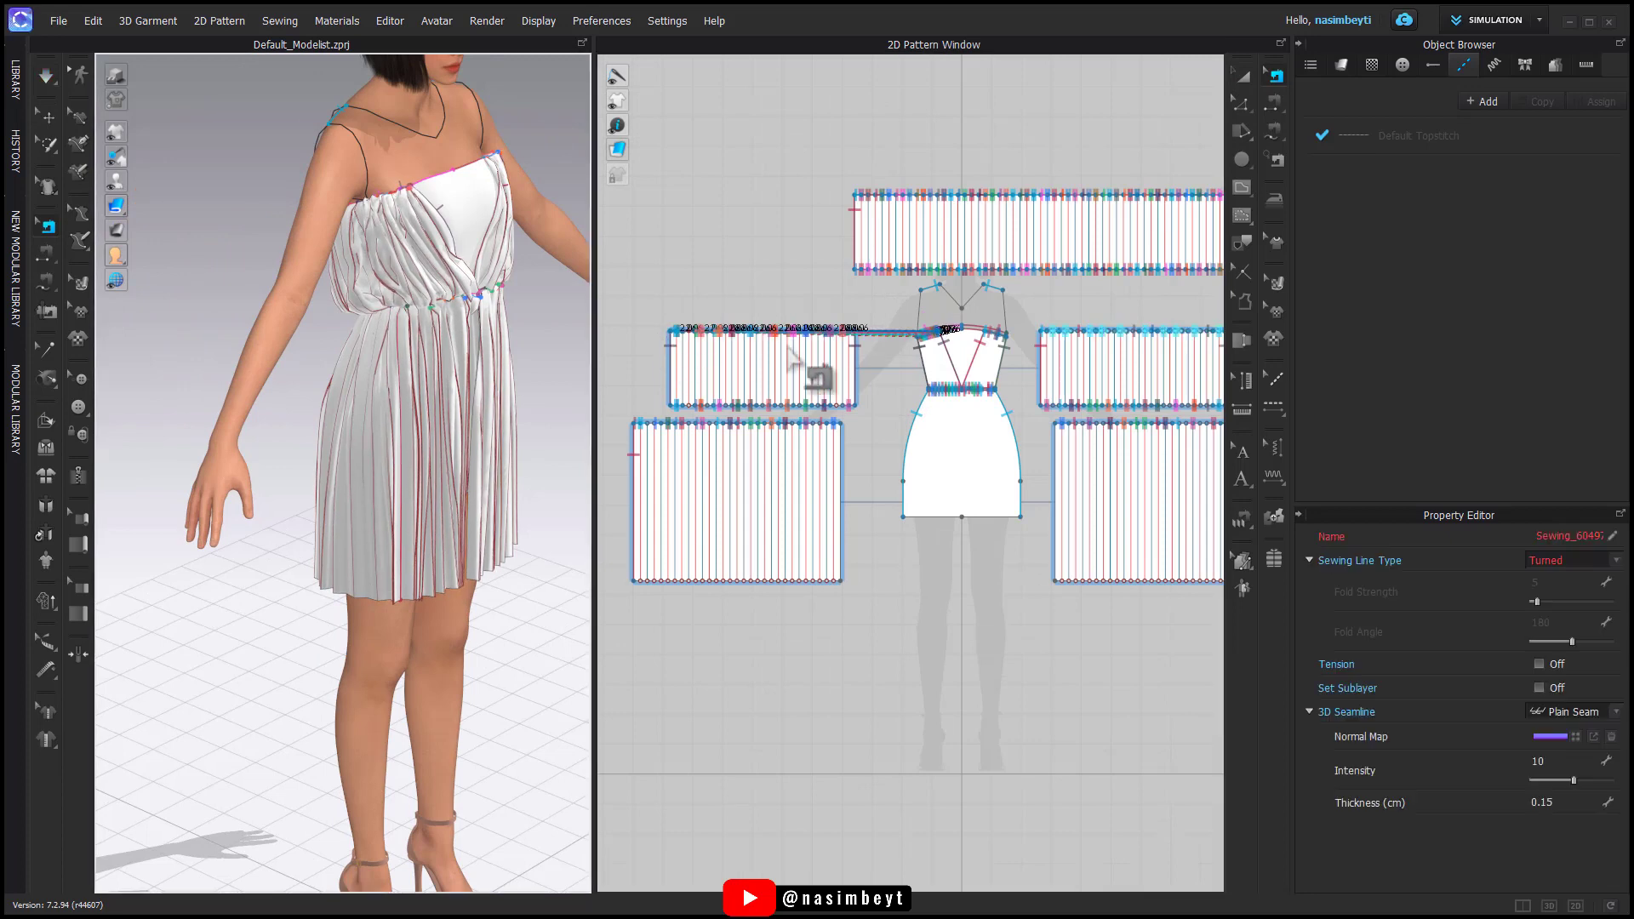
key(Escape)
Step: Sew the front pleated bodice panel's upper edge to the front bodice neckline with Pleats Sewing
scroll(766, 356, up, 2)
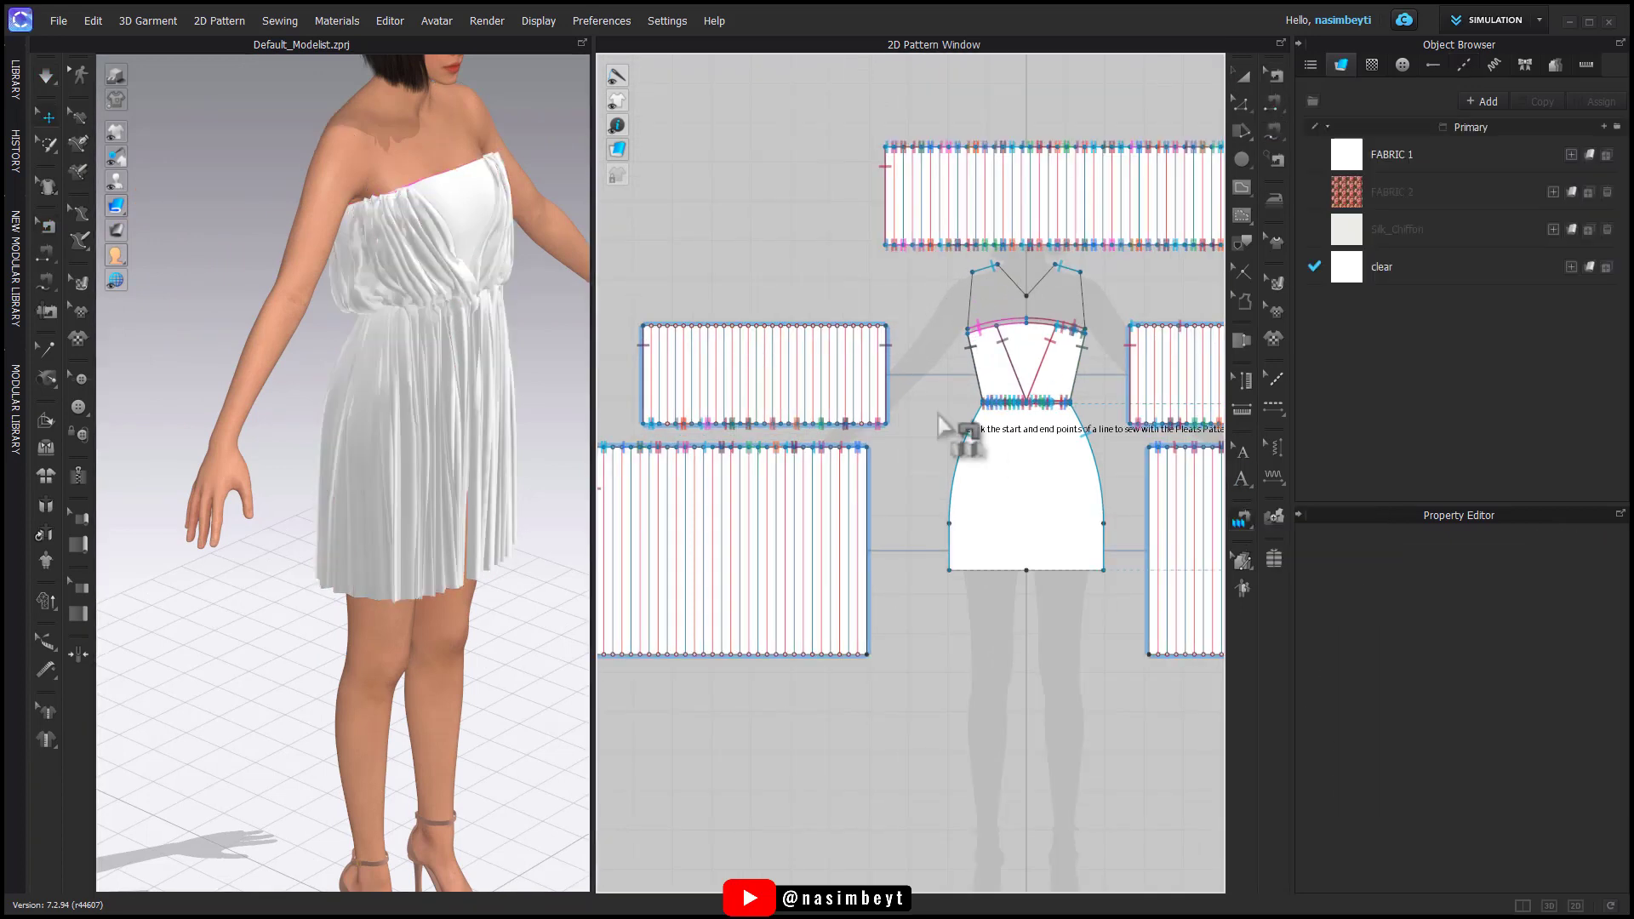
scroll(966, 430, up, 2)
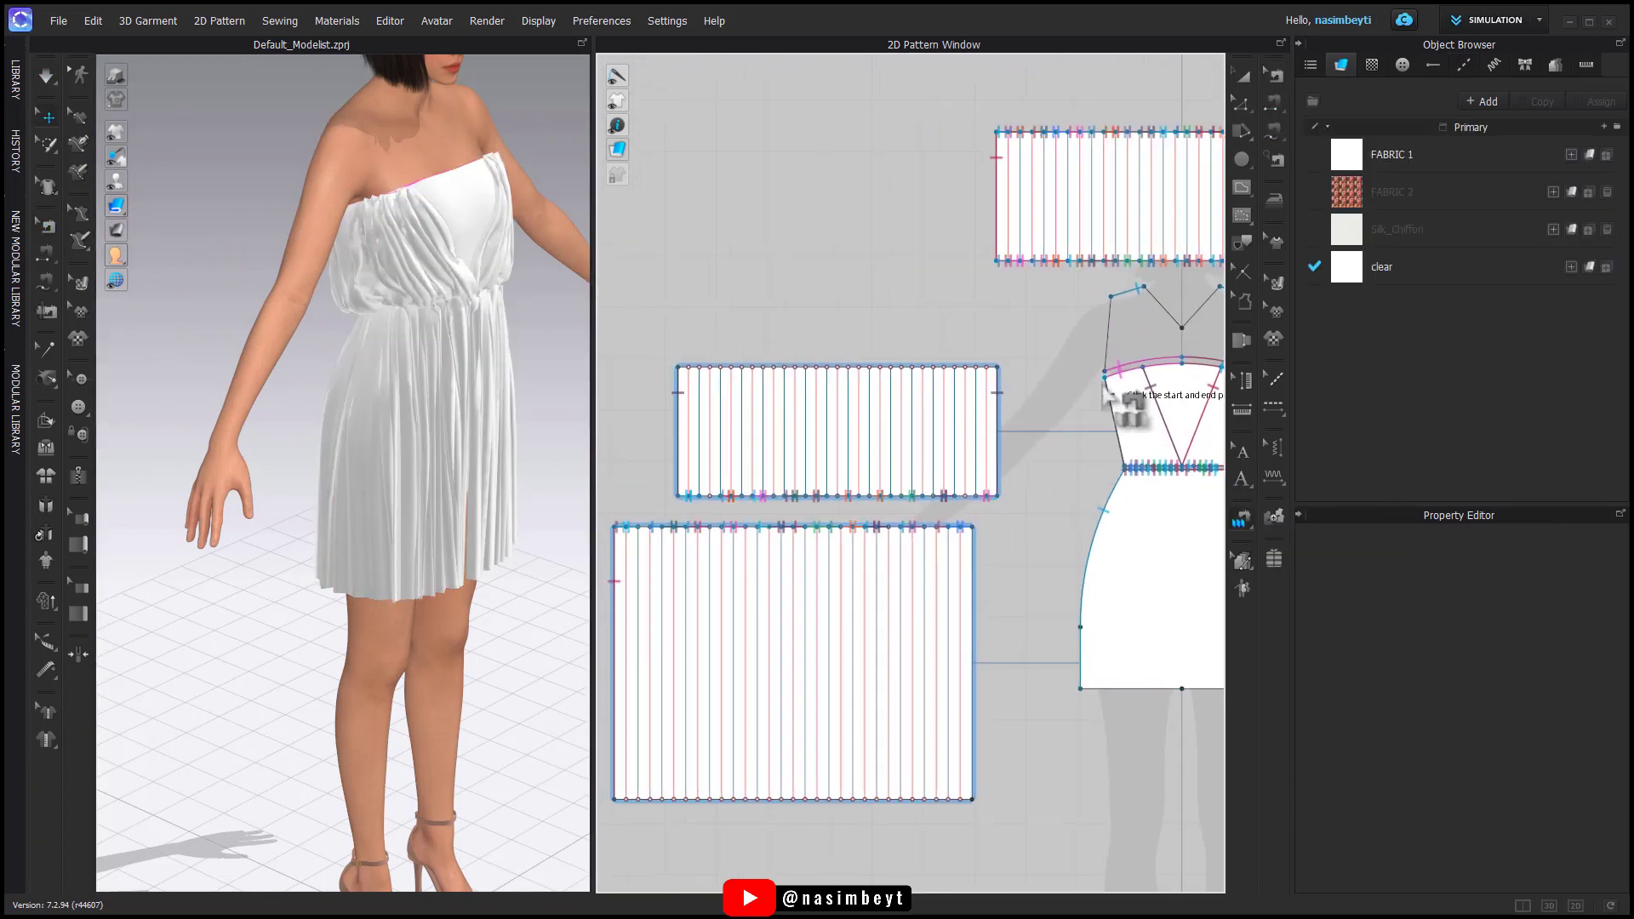
middle_drag(967, 374, 601, 364)
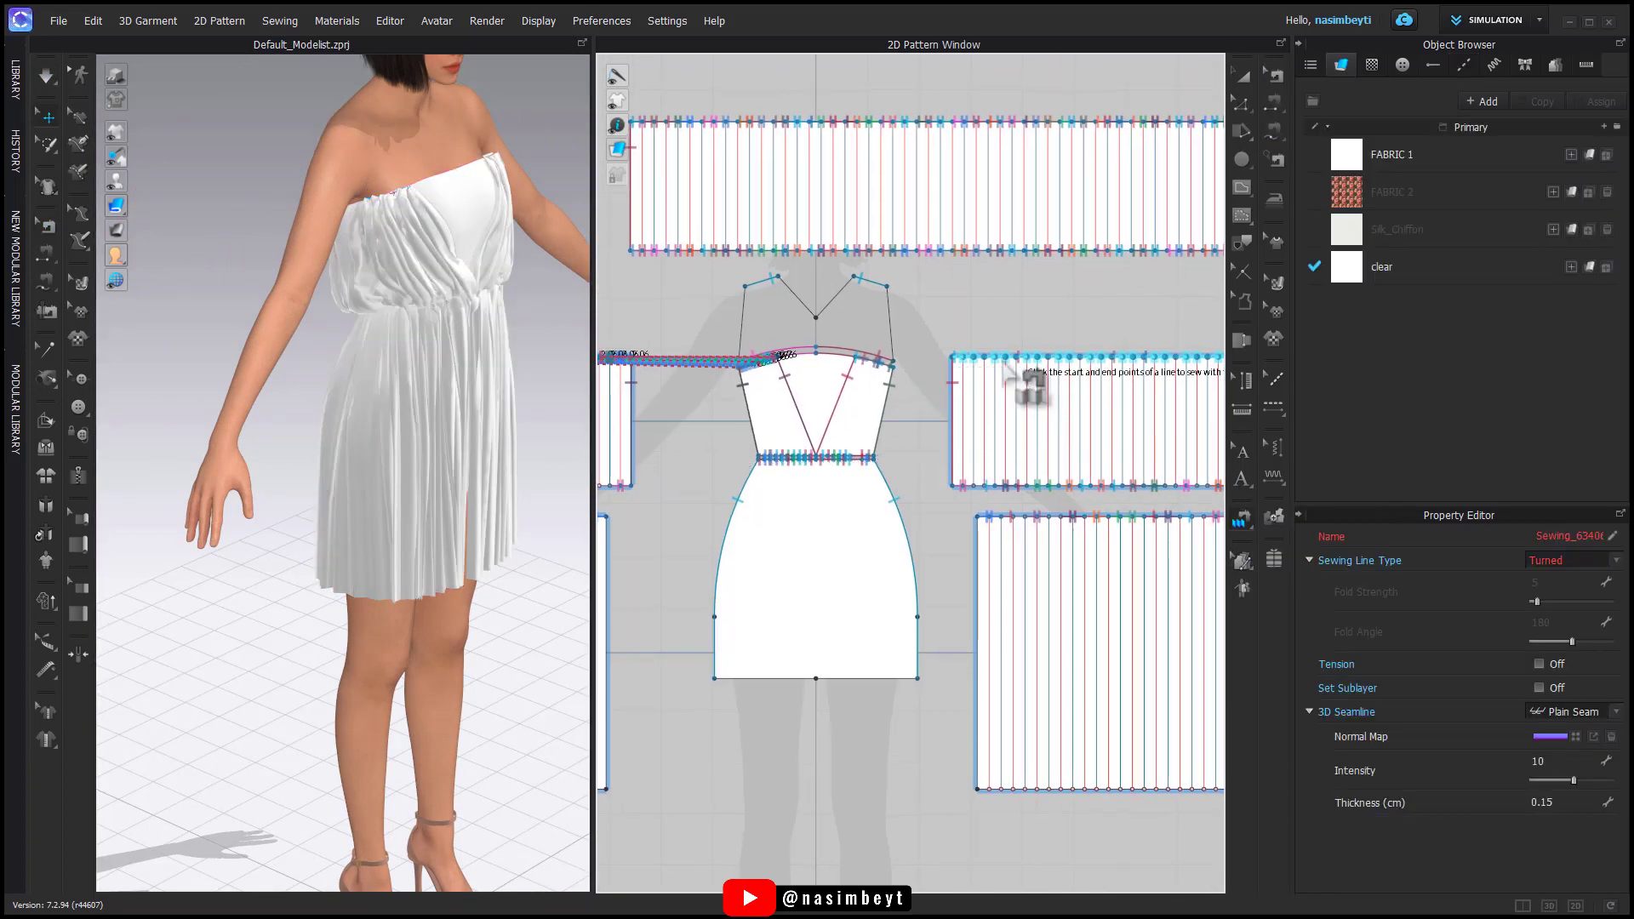
key(b)
middle_drag(951, 396, 810, 406)
click(810, 412)
Step: Simulate the dress with the re-sewn bodice pleats
scroll(907, 420, down, 2)
key(space)
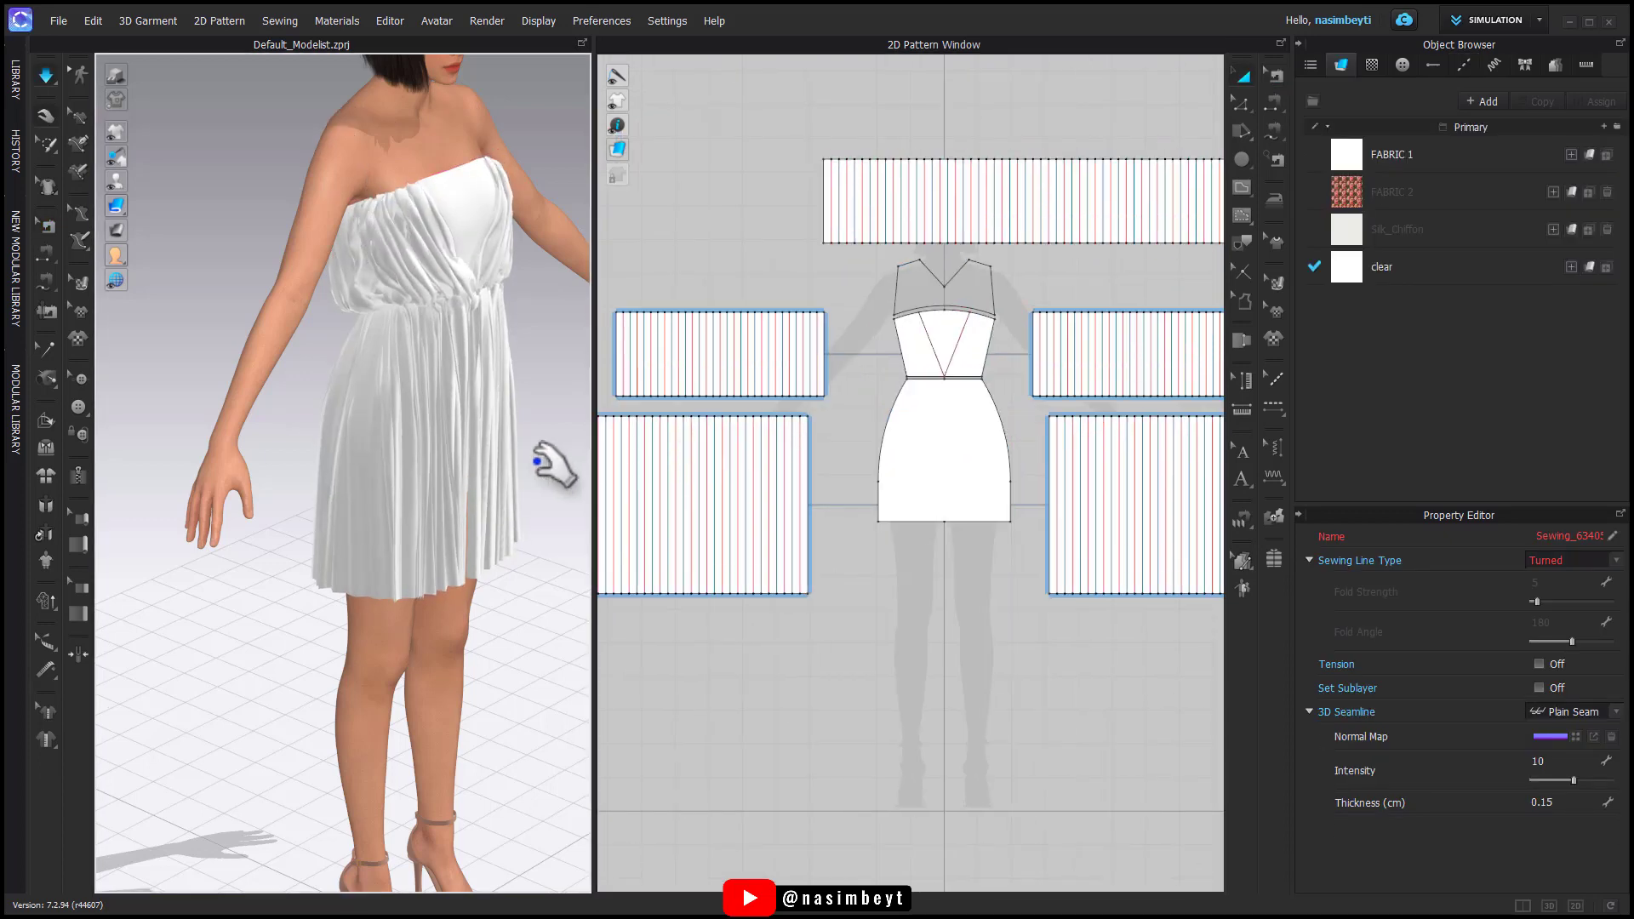
right_drag(536, 461, 574, 481)
key(b)
scroll(838, 327, down, 3)
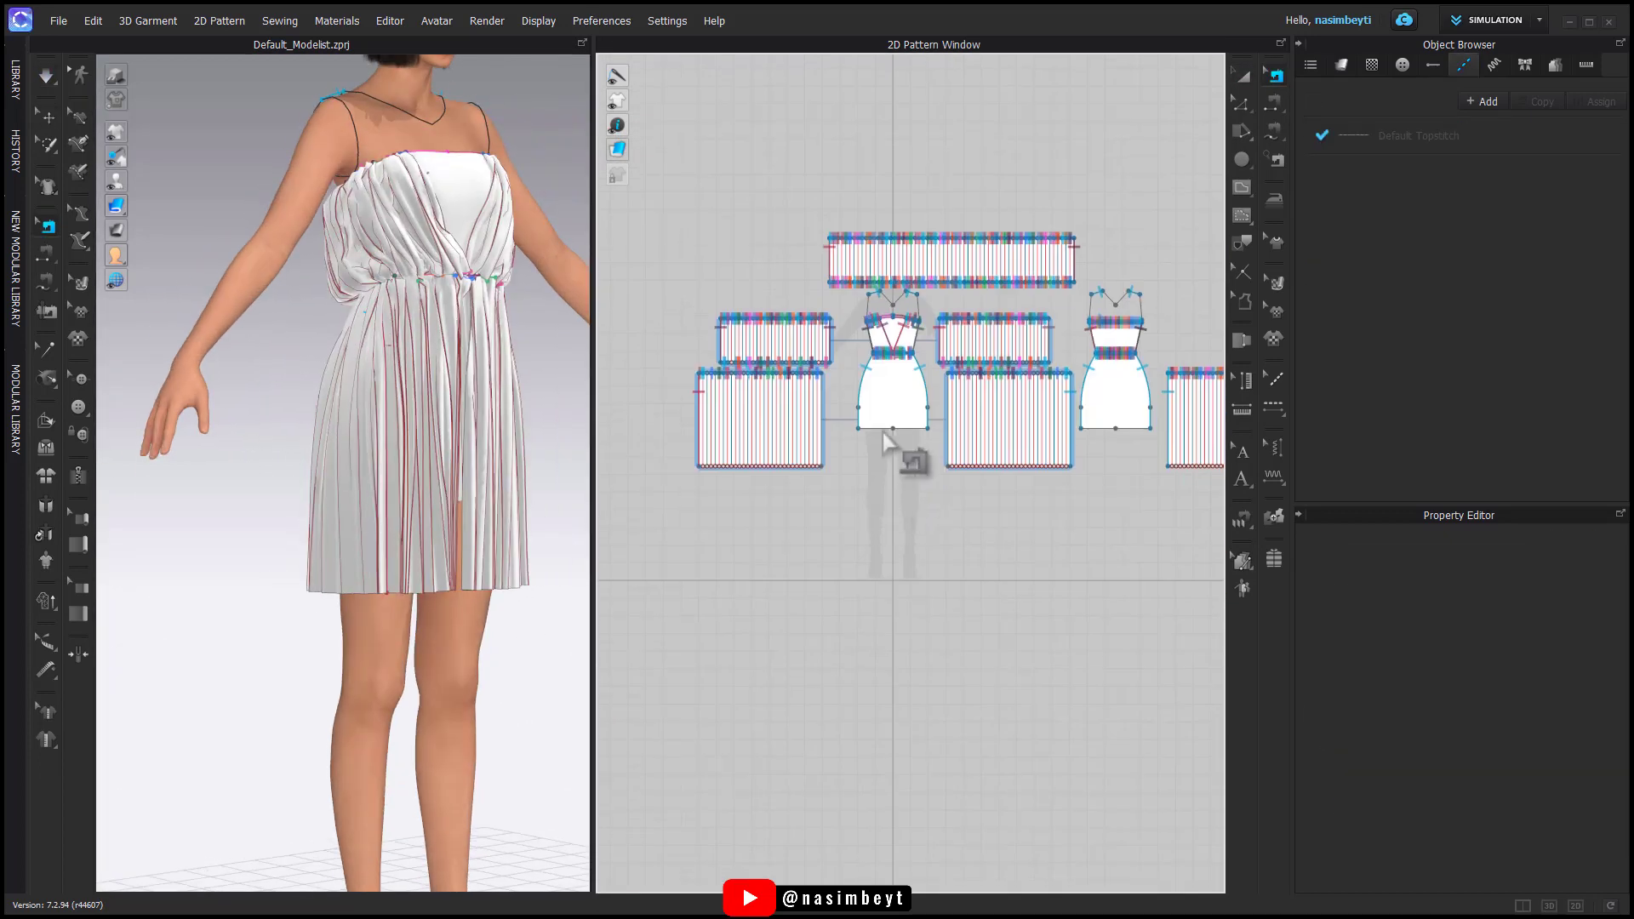
Step: Draw a long rectangle pattern about 388 cm wide for a new skirt layer and assign FABRIC 1 to it
click(1342, 66)
scroll(941, 396, down, 3)
middle_drag(914, 464, 890, 435)
click(1284, 180)
scroll(679, 412, down, 1)
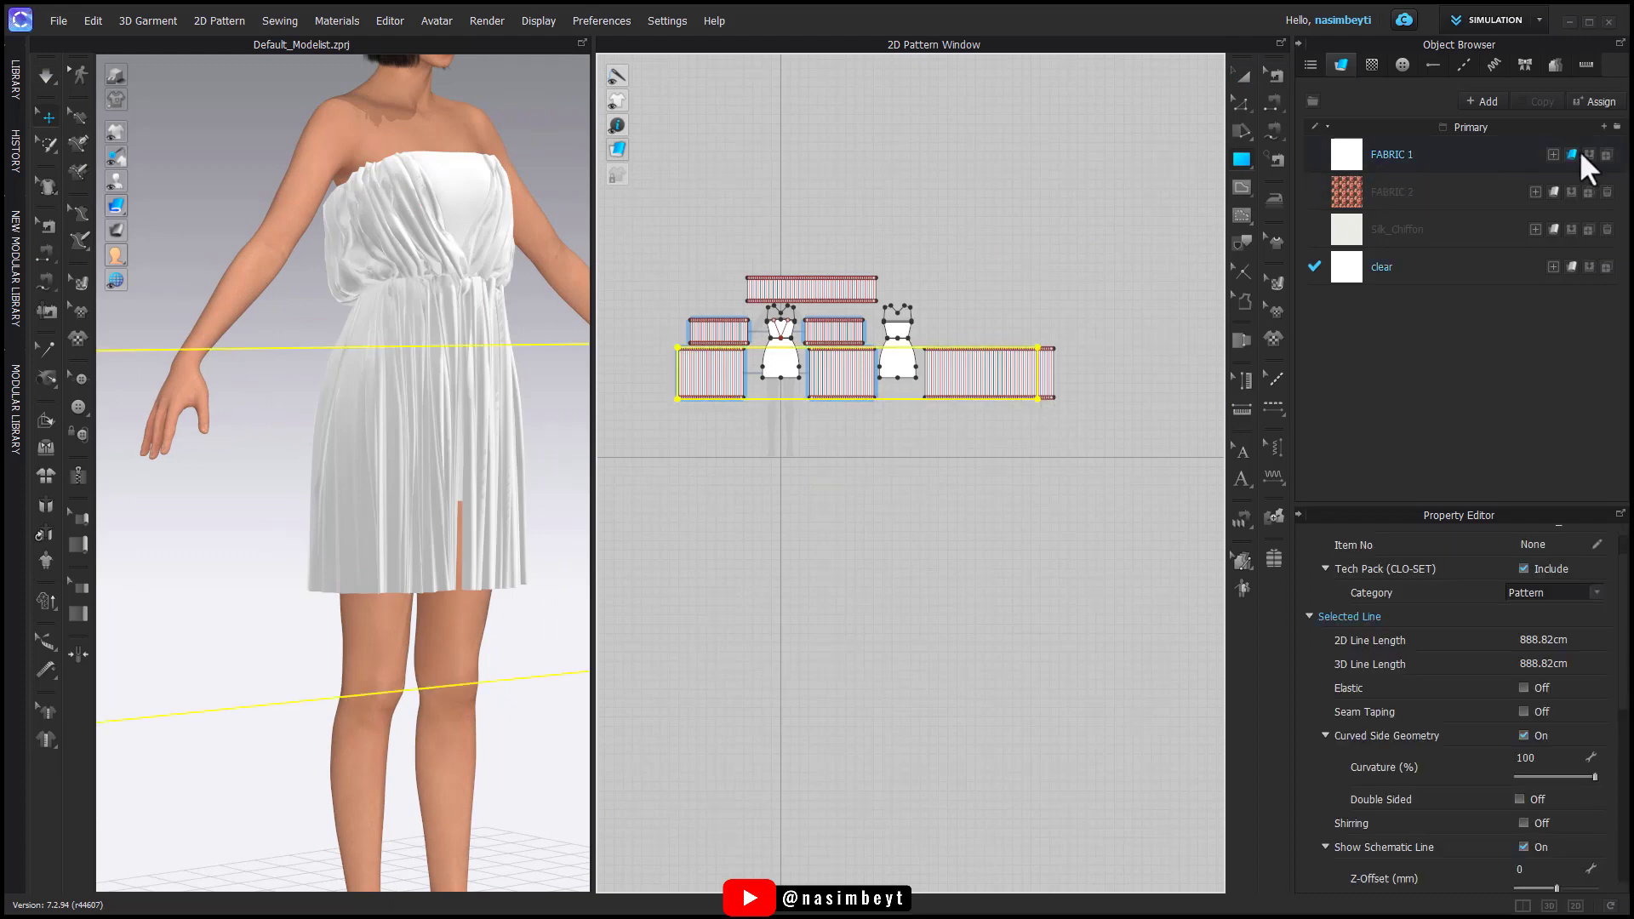
click(1580, 151)
Step: Move the rectangle below the pleated skirt panels in 2D and position it behind the avatar at skirt height in 3D
key(a)
drag(861, 383, 872, 455)
click(387, 592)
right_drag(388, 592, 431, 632)
drag(431, 631, 196, 452)
drag(344, 591, 341, 455)
right_drag(358, 565, 411, 596)
drag(319, 477, 280, 470)
right_drag(545, 587, 468, 554)
middle_drag(834, 492, 887, 429)
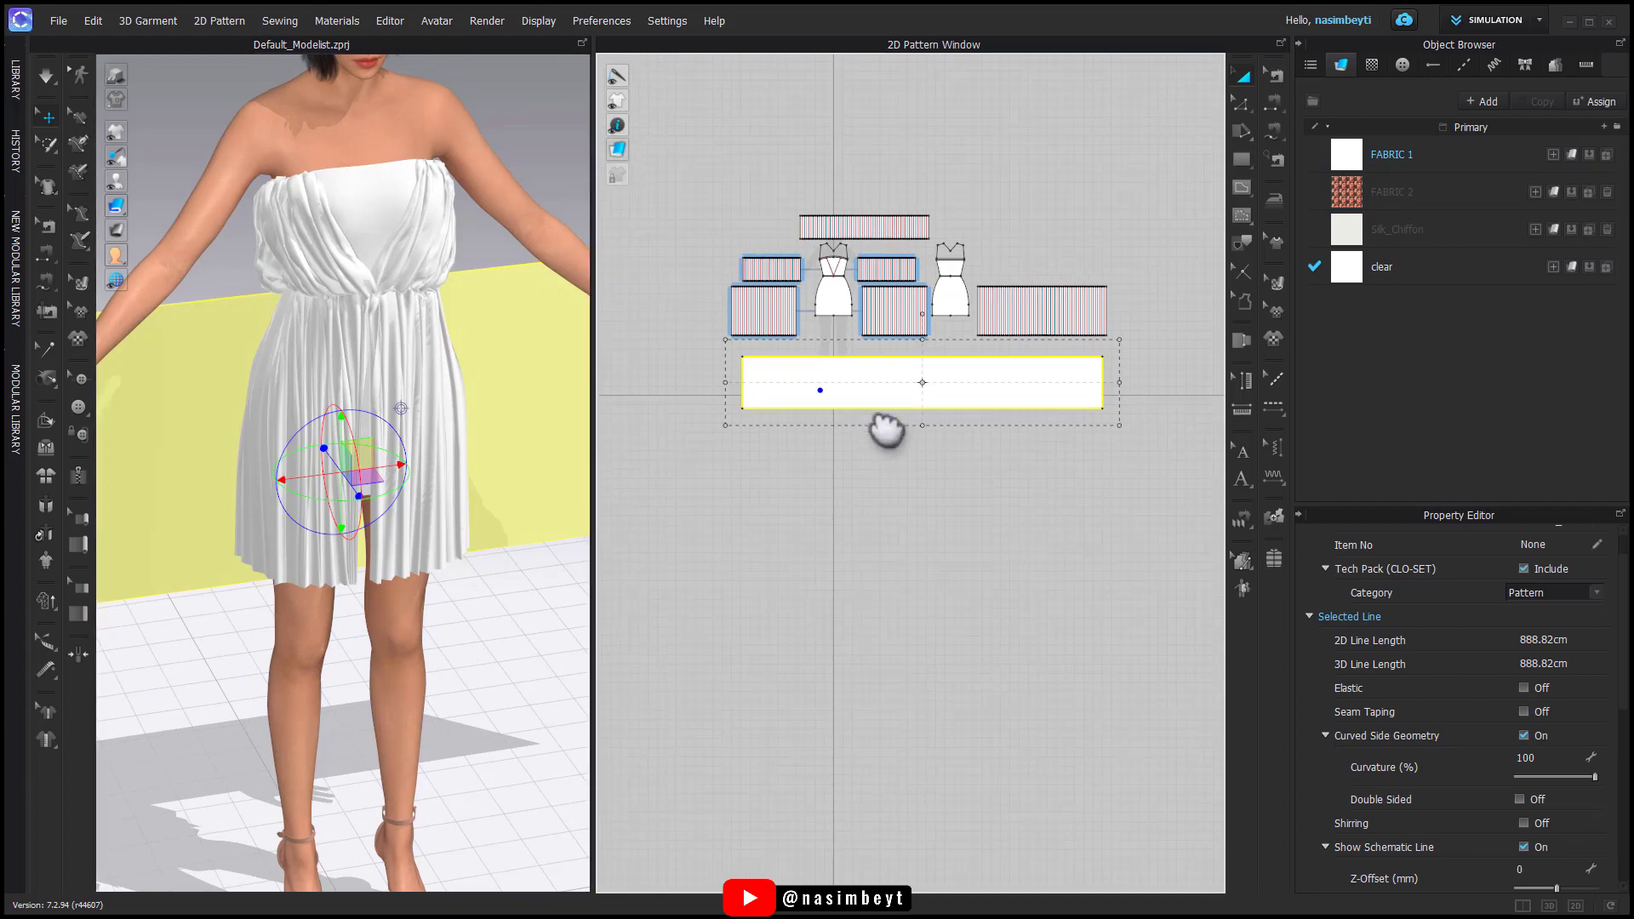
Step: Freeze all the existing dress patterns
drag(1122, 196, 719, 345)
right_click(752, 312)
click(799, 548)
Step: Select both front pleated skirt panels and move them forward away from the avatar's body
click(271, 426)
shift+click(388, 460)
right_drag(379, 547, 394, 463)
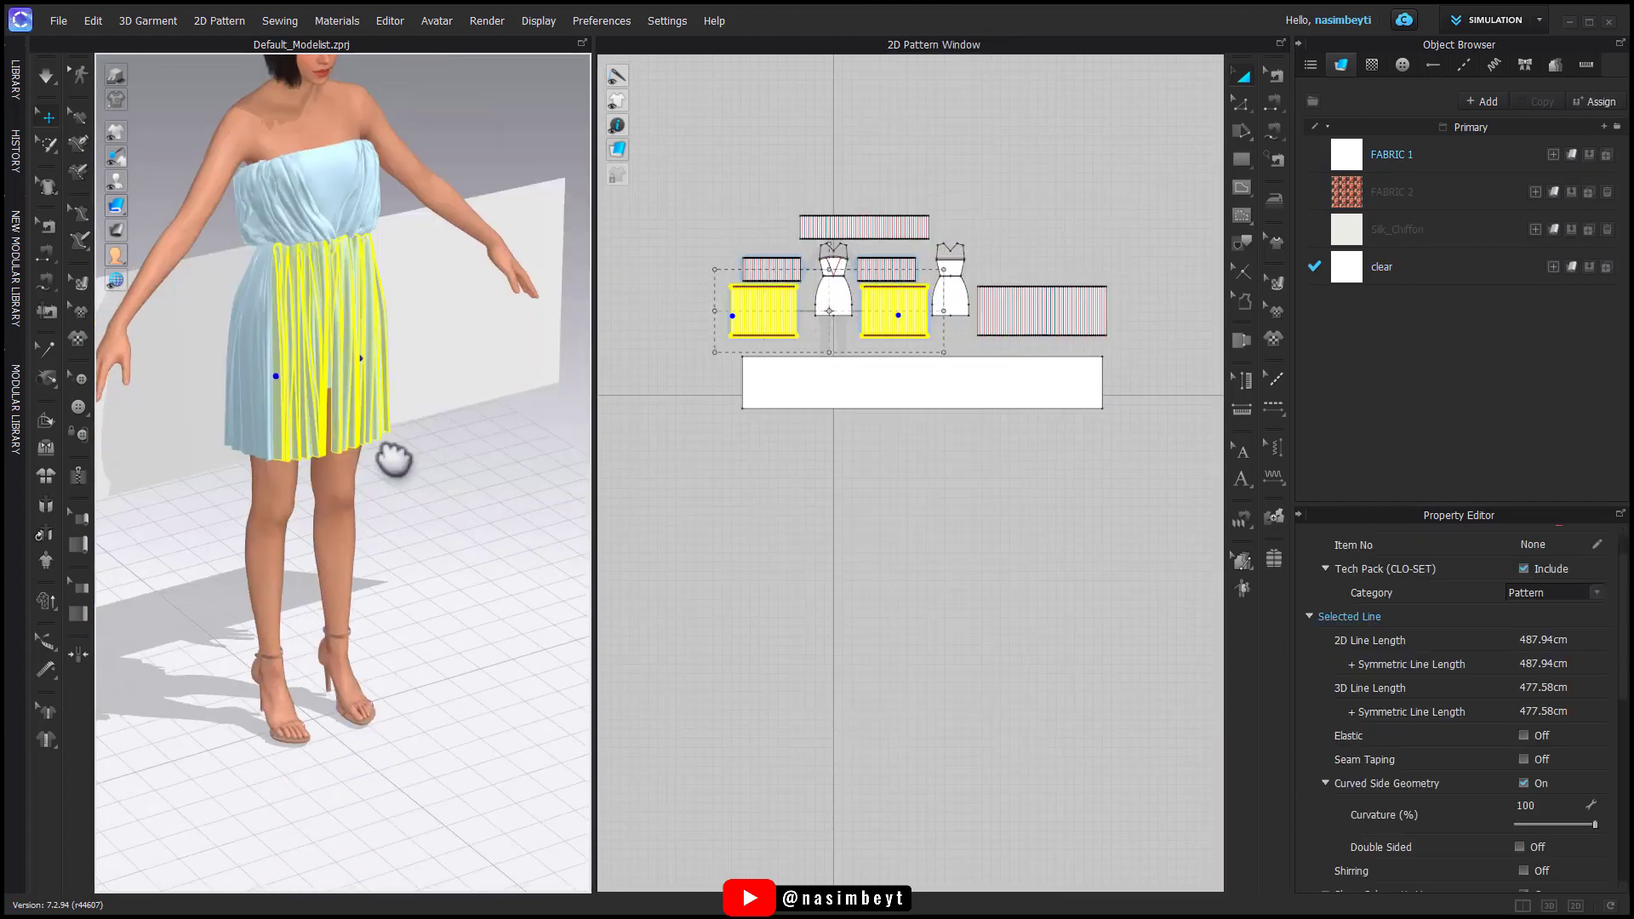
drag(391, 411, 491, 458)
right_drag(459, 494, 243, 530)
Step: Unfreeze the two front pleated skirt panels and deactivate them
right_click(358, 403)
click(400, 530)
right_click(366, 456)
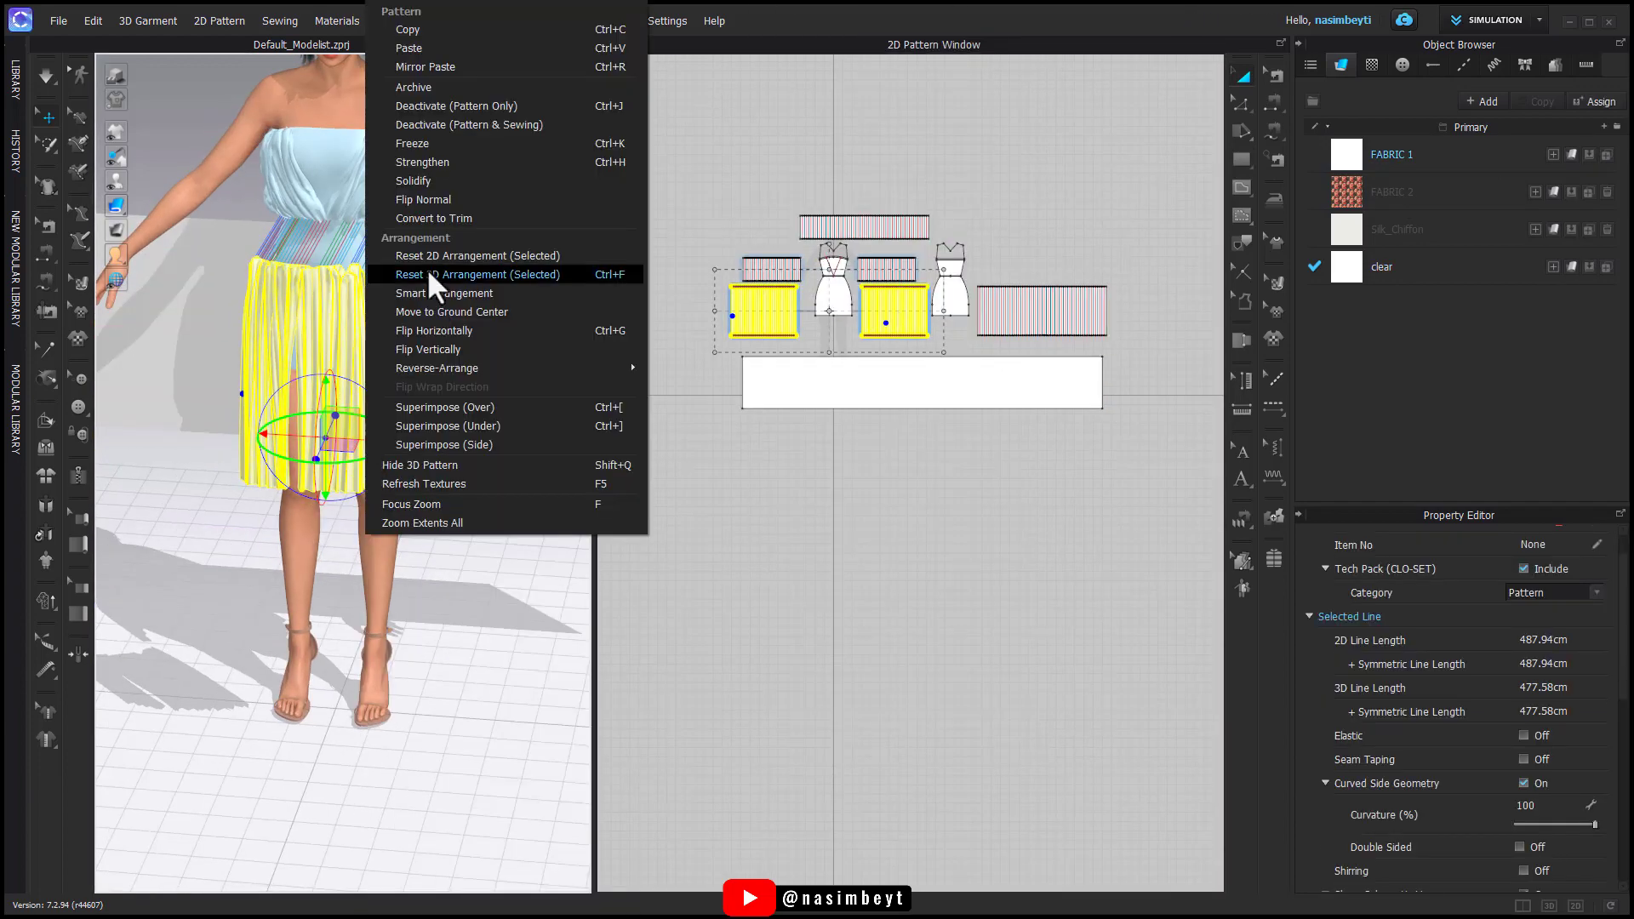
click(470, 150)
Step: Move the back pleated skirt panel backward away from the body, then unfreeze and deactivate it
right_drag(456, 263, 332, 285)
click(371, 316)
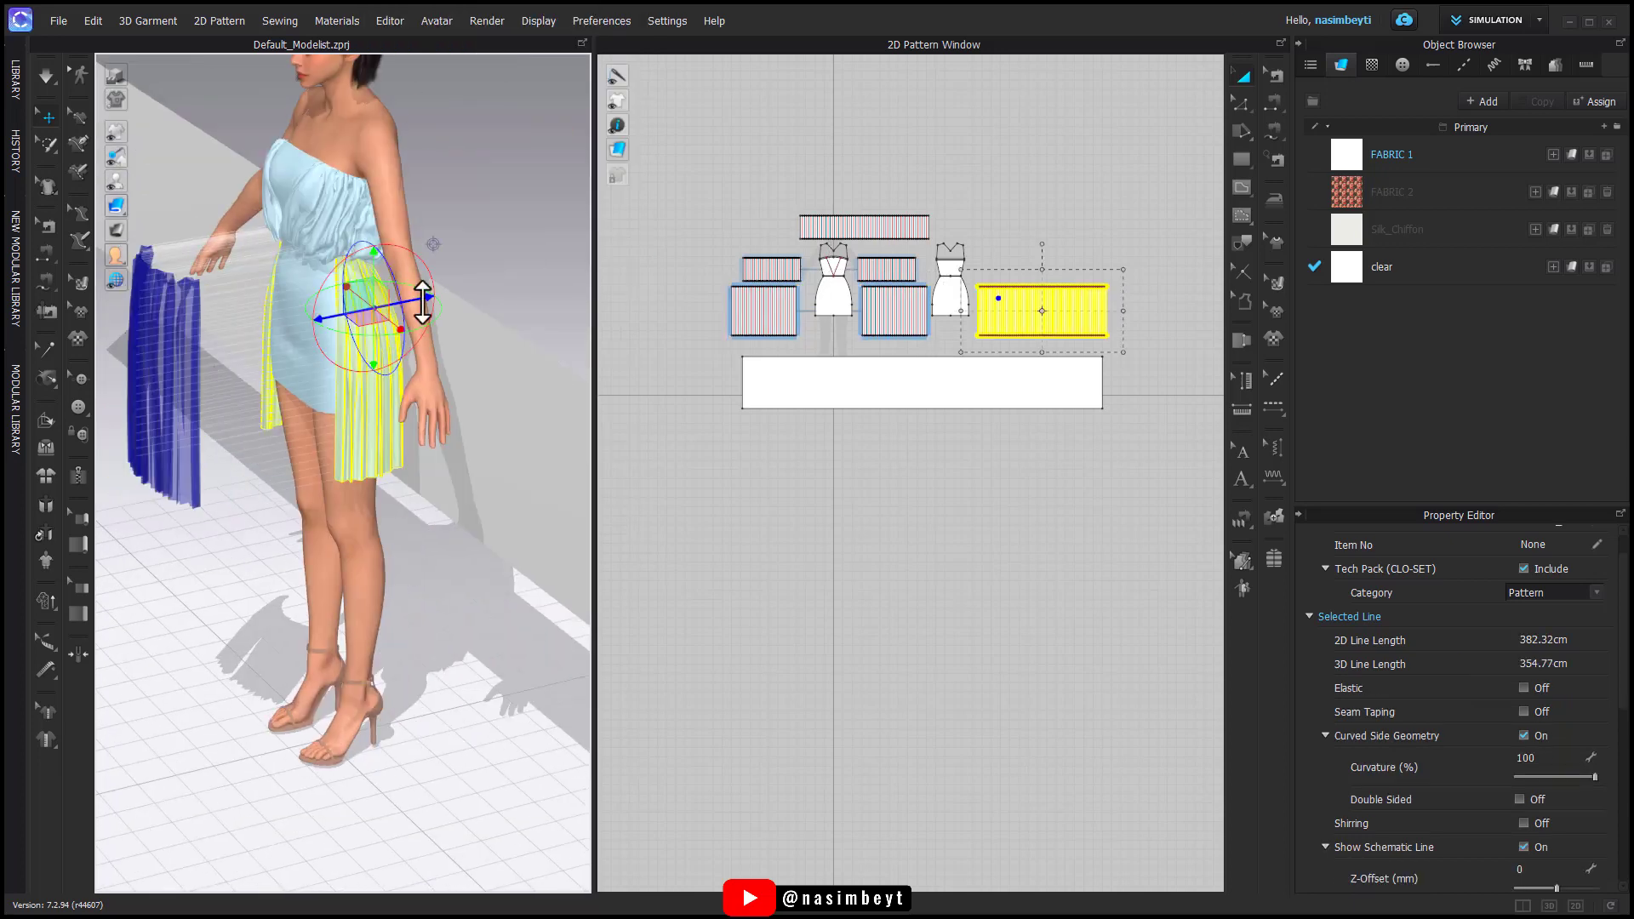
drag(424, 308, 563, 274)
right_click(513, 243)
click(563, 351)
right_click(534, 329)
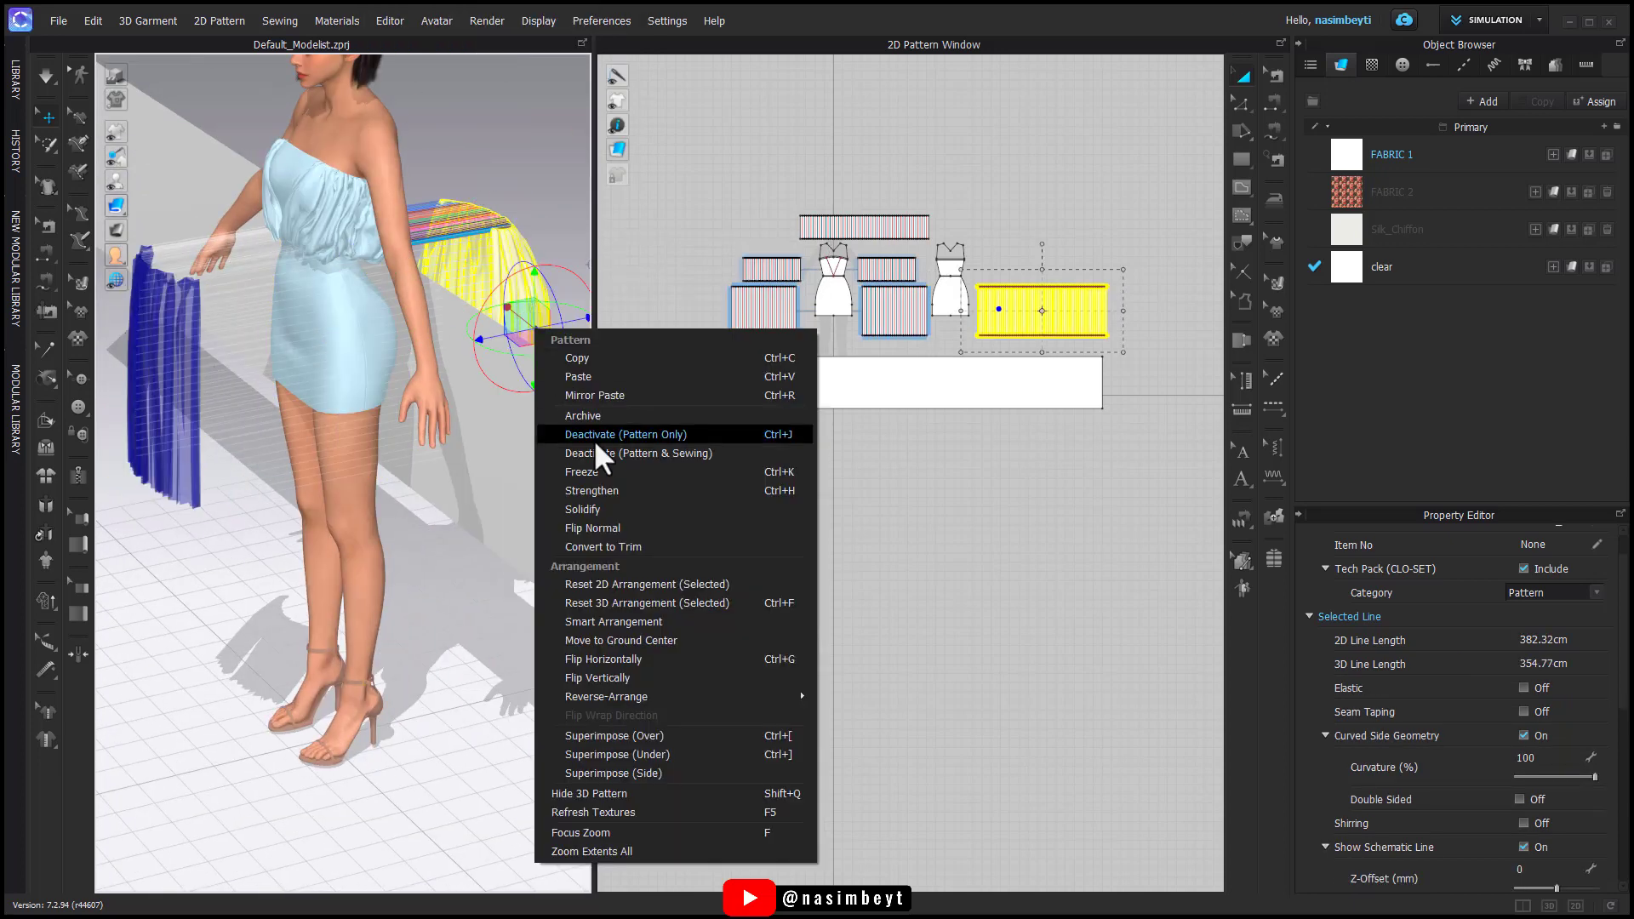
click(594, 440)
Step: Set the rectangle's full upper edge as the first side of a free-sewing seam
click(1272, 130)
scroll(988, 140, up, 3)
click(665, 424)
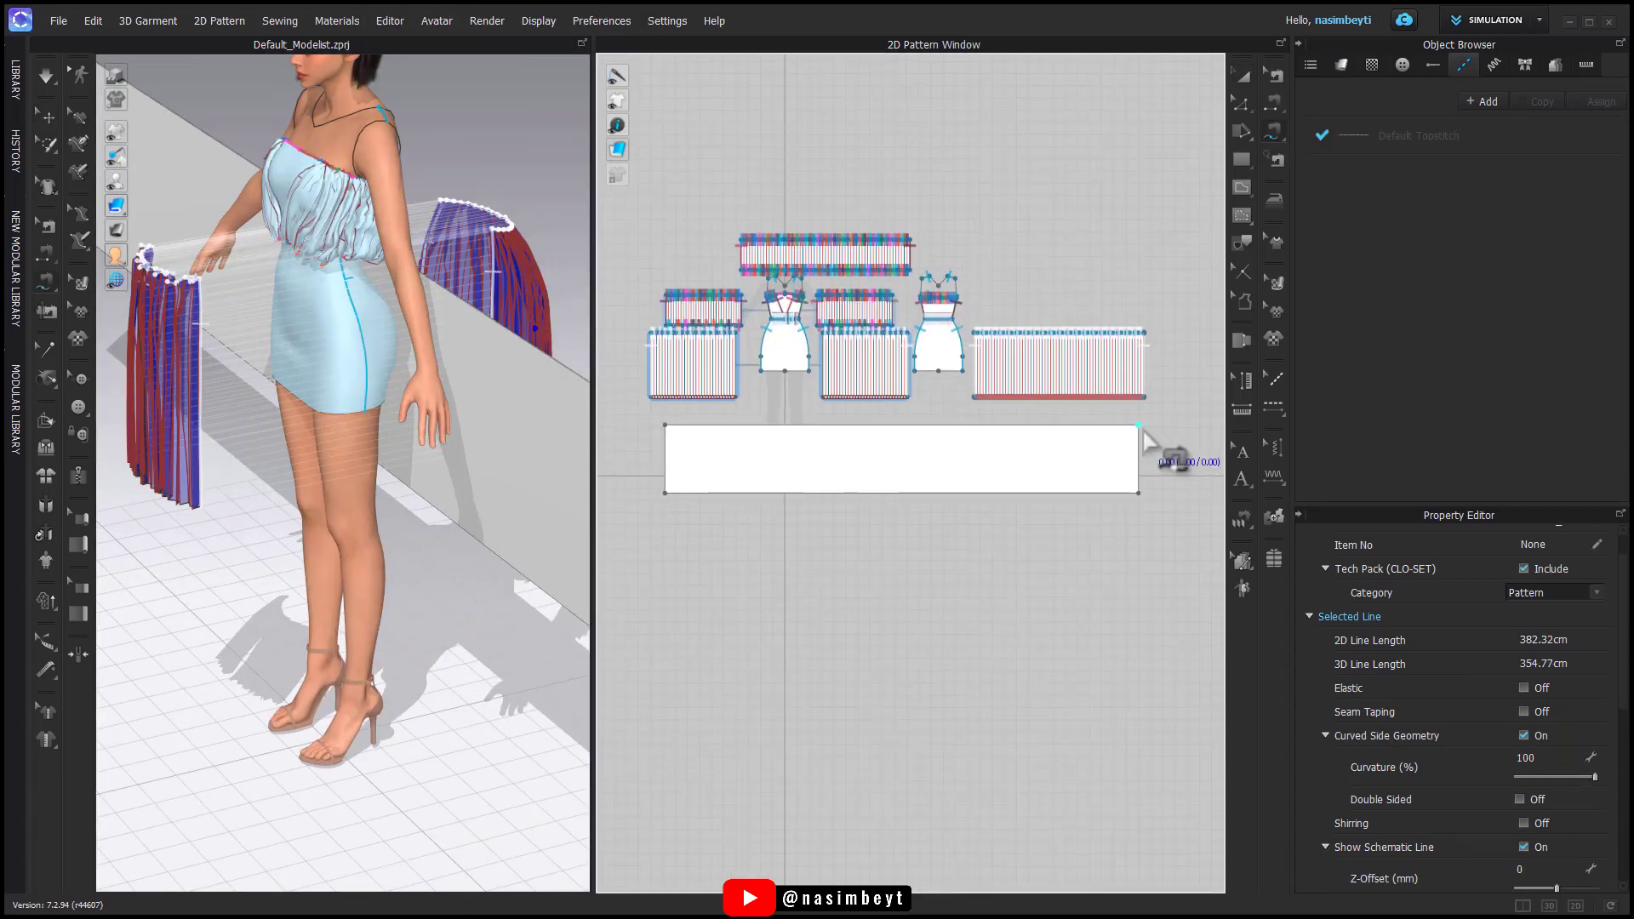
right_drag(321, 530, 439, 503)
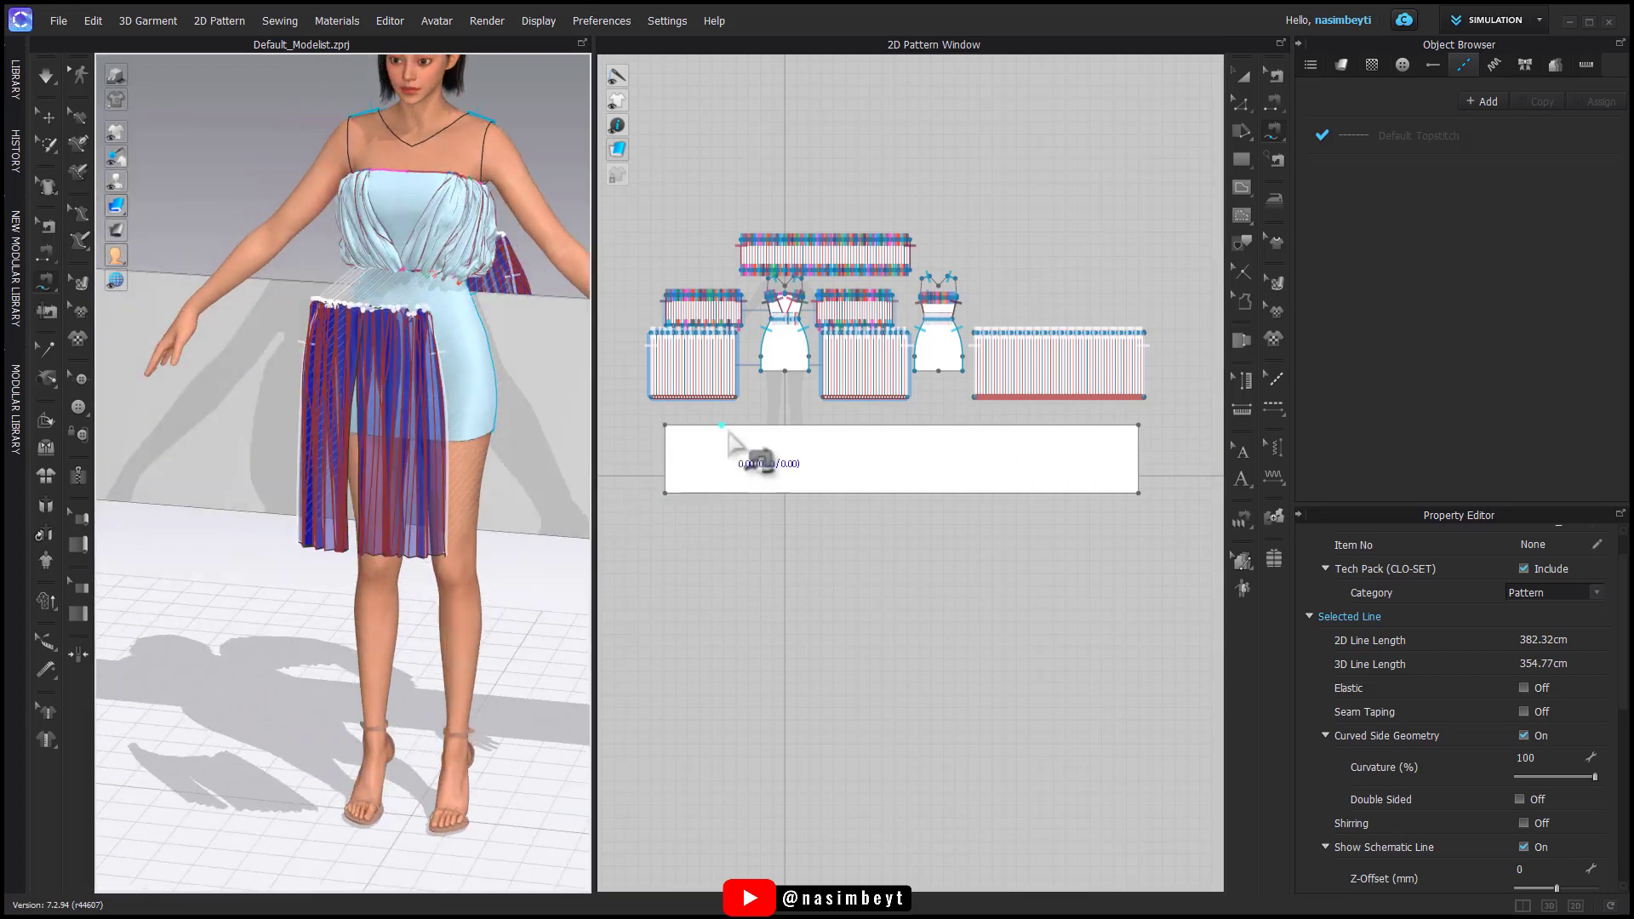
click(1139, 426)
scroll(799, 354, up, 3)
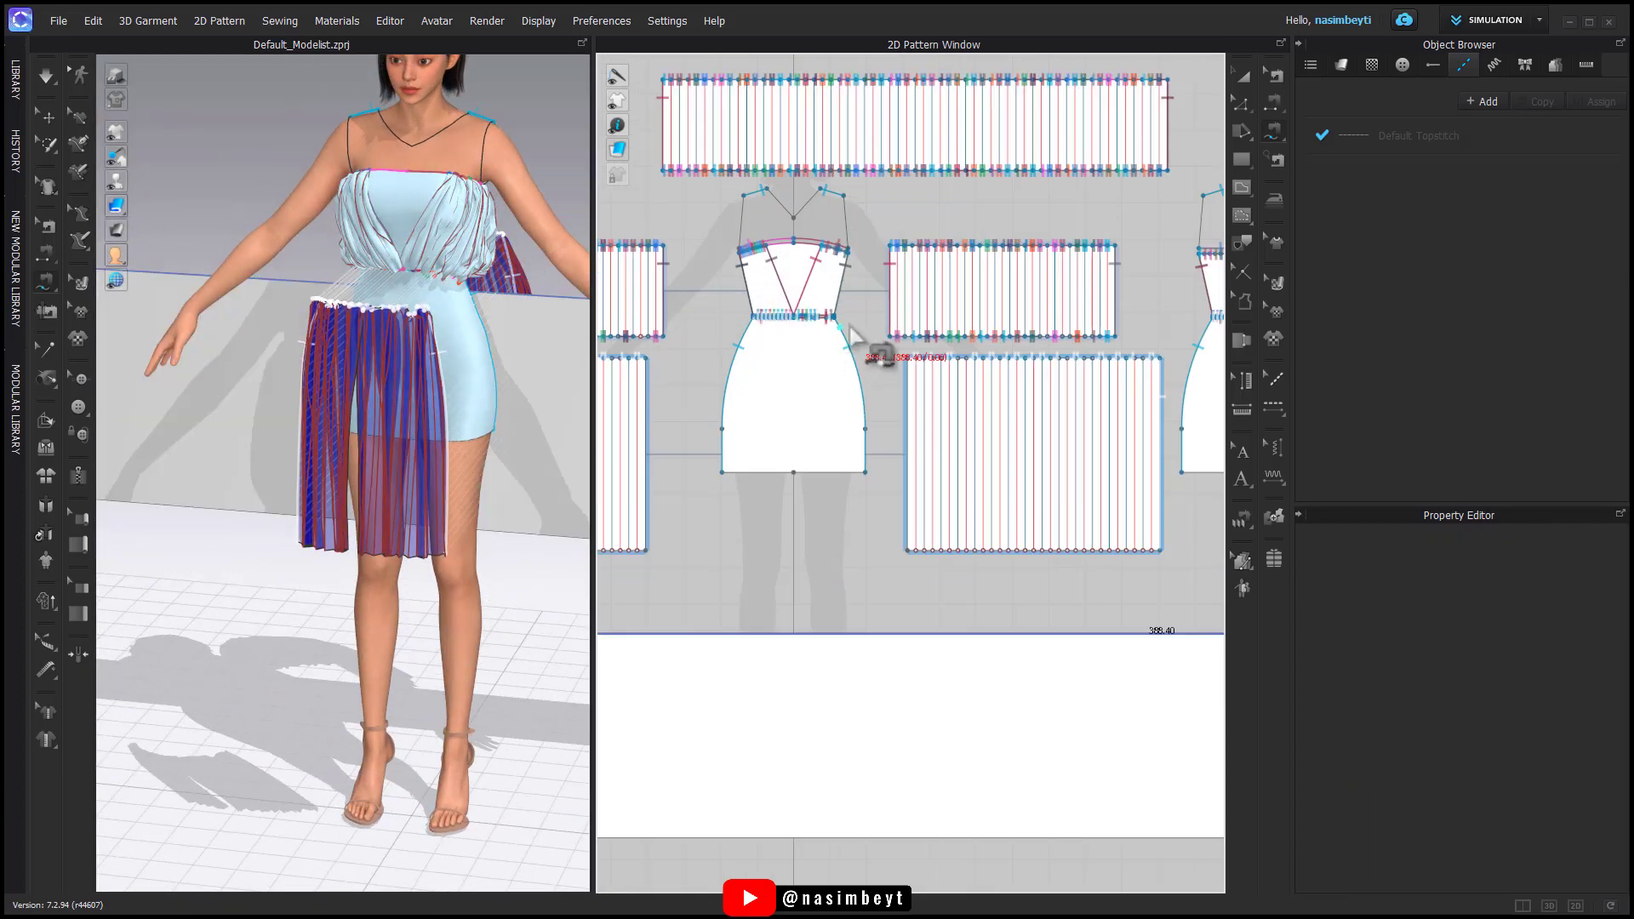
scroll(254, 567, down, 3)
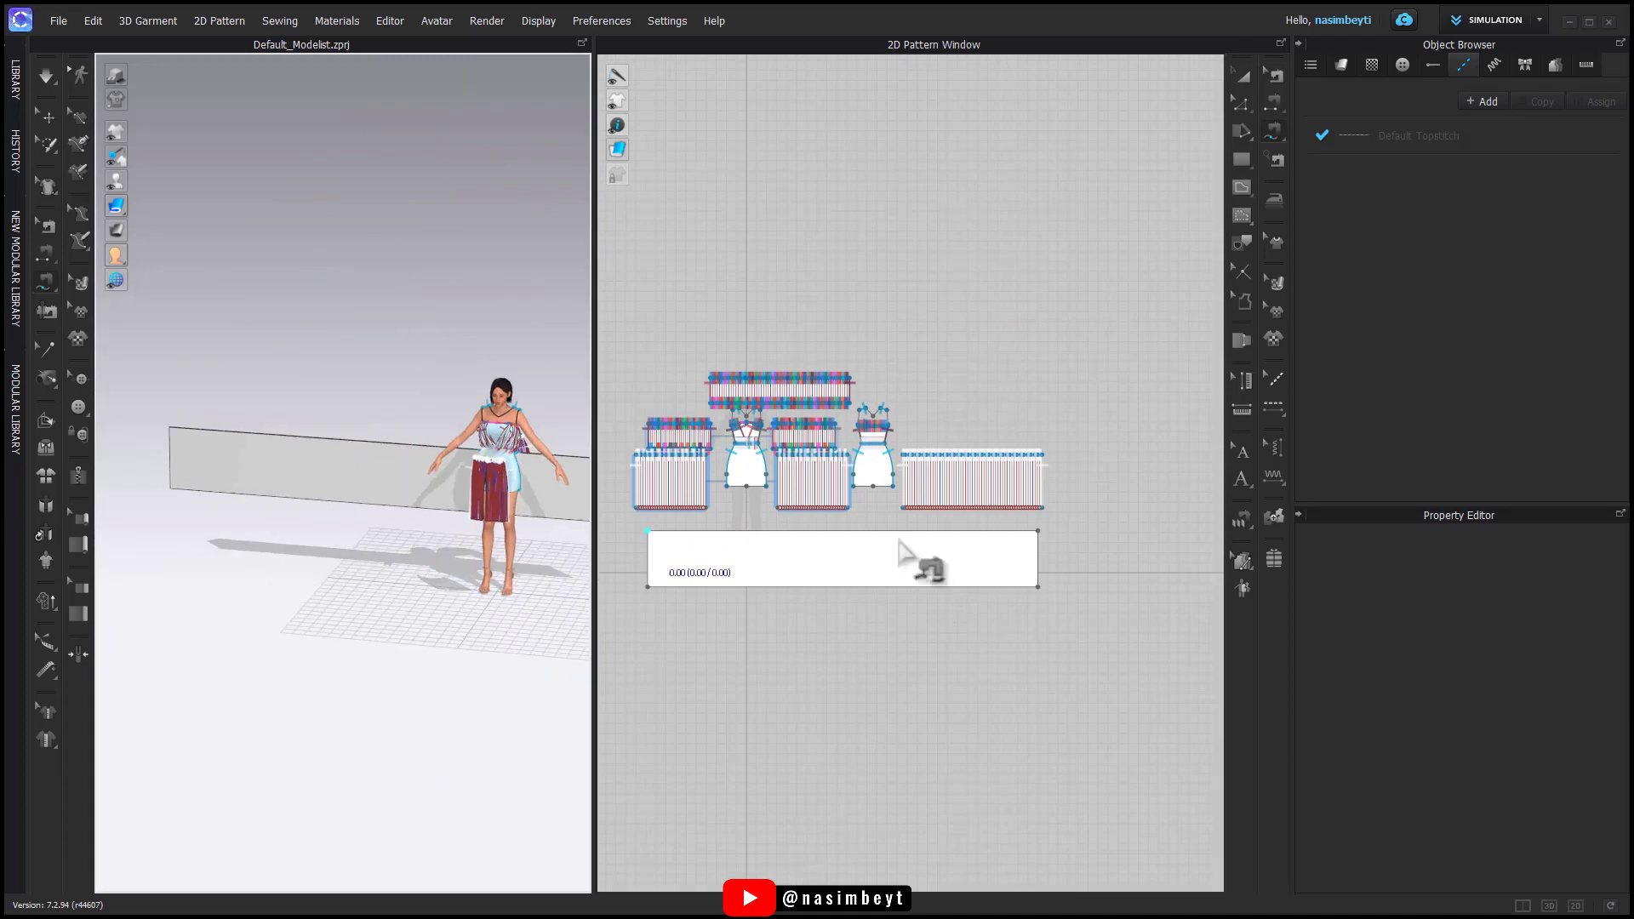
click(1021, 538)
scroll(801, 481, up, 6)
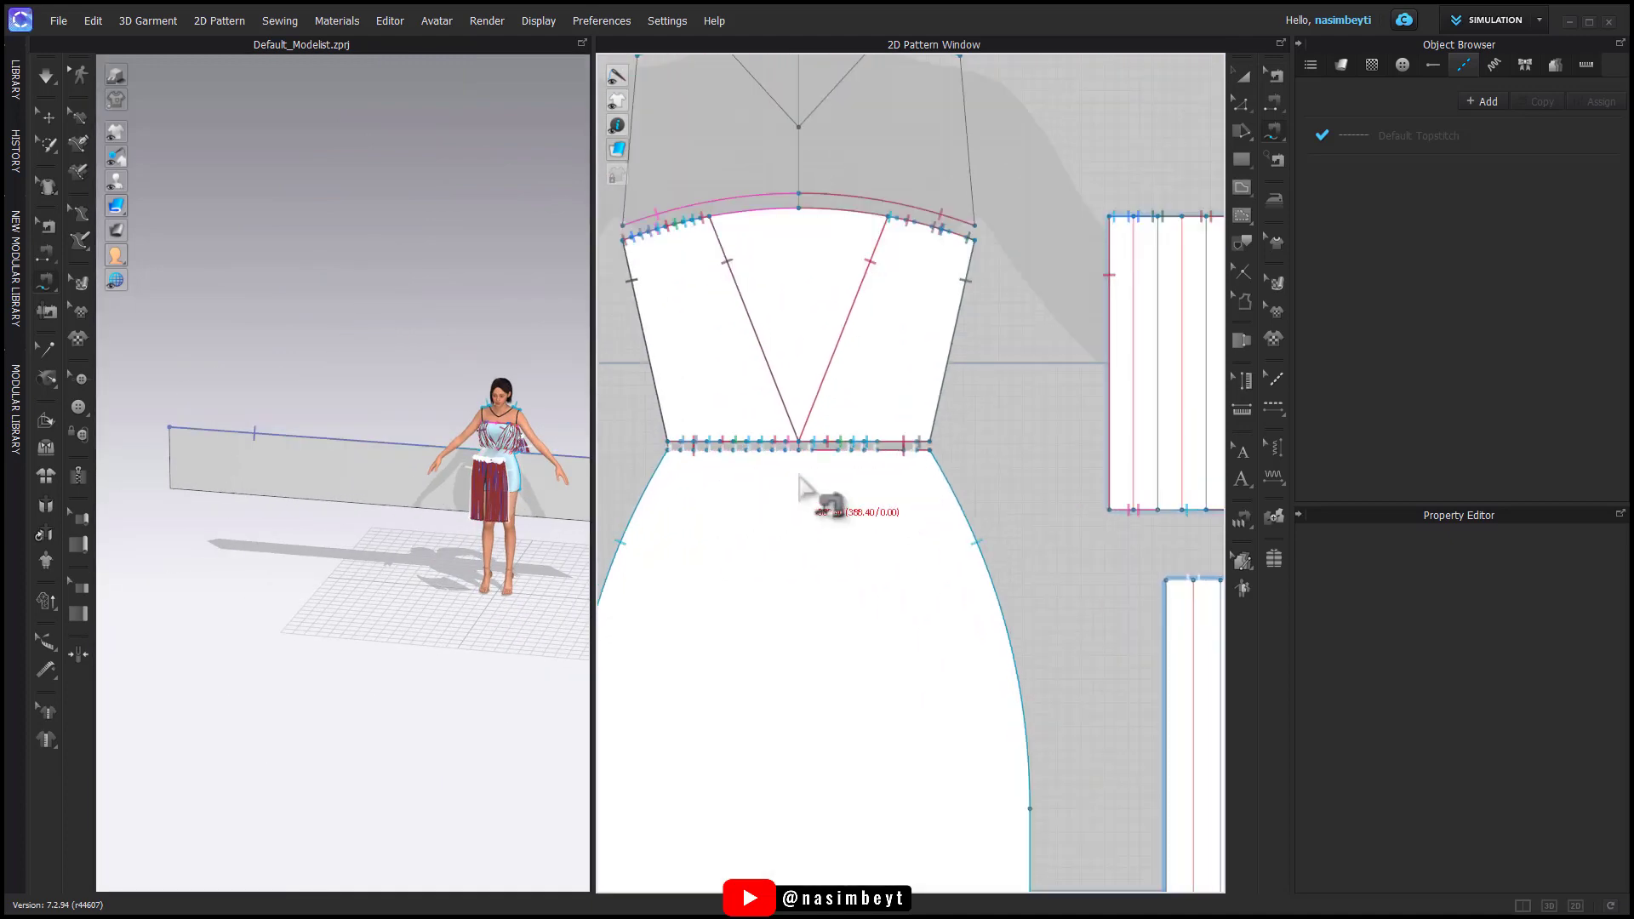
Step: Match the seam to the base skirt's waistline, going from centre front around the back and returning to centre front
click(670, 454)
scroll(670, 456, down, 6)
scroll(1122, 430, up, 5)
click(1137, 382)
click(832, 383)
scroll(829, 586, down, 5)
scroll(911, 529, up, 6)
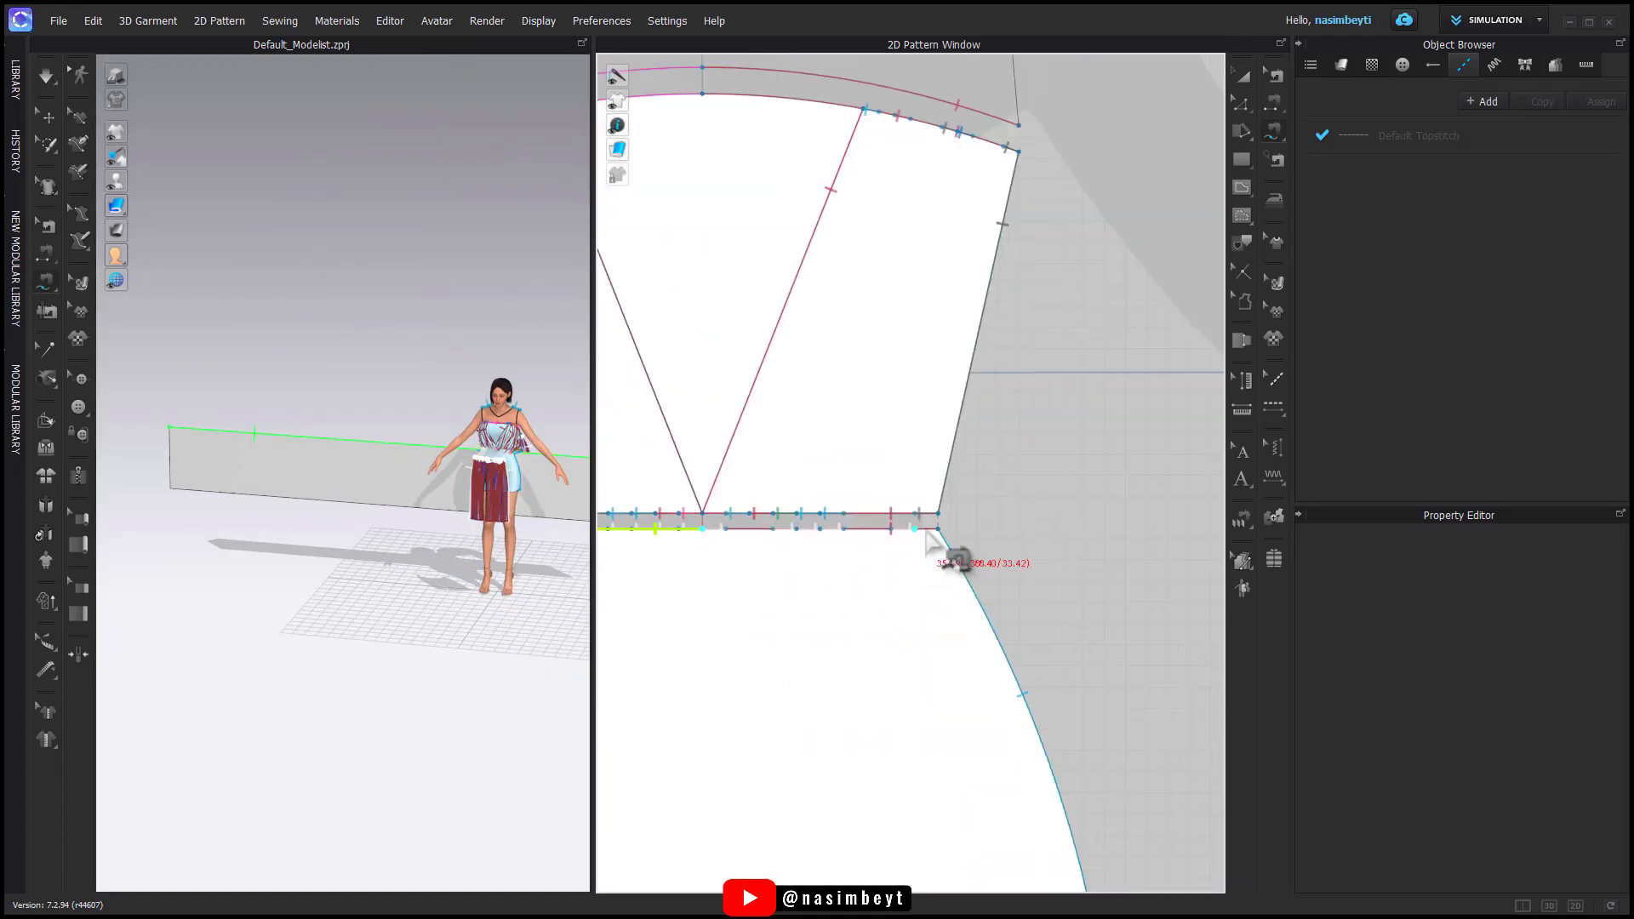
click(683, 519)
key(Return)
Step: Select the rectangular skirt layer and simulate it so that it gathers onto the base skirt's waistline
right_drag(358, 588, 617, 606)
click(1244, 77)
click(243, 516)
right_drag(383, 545, 541, 539)
key(space)
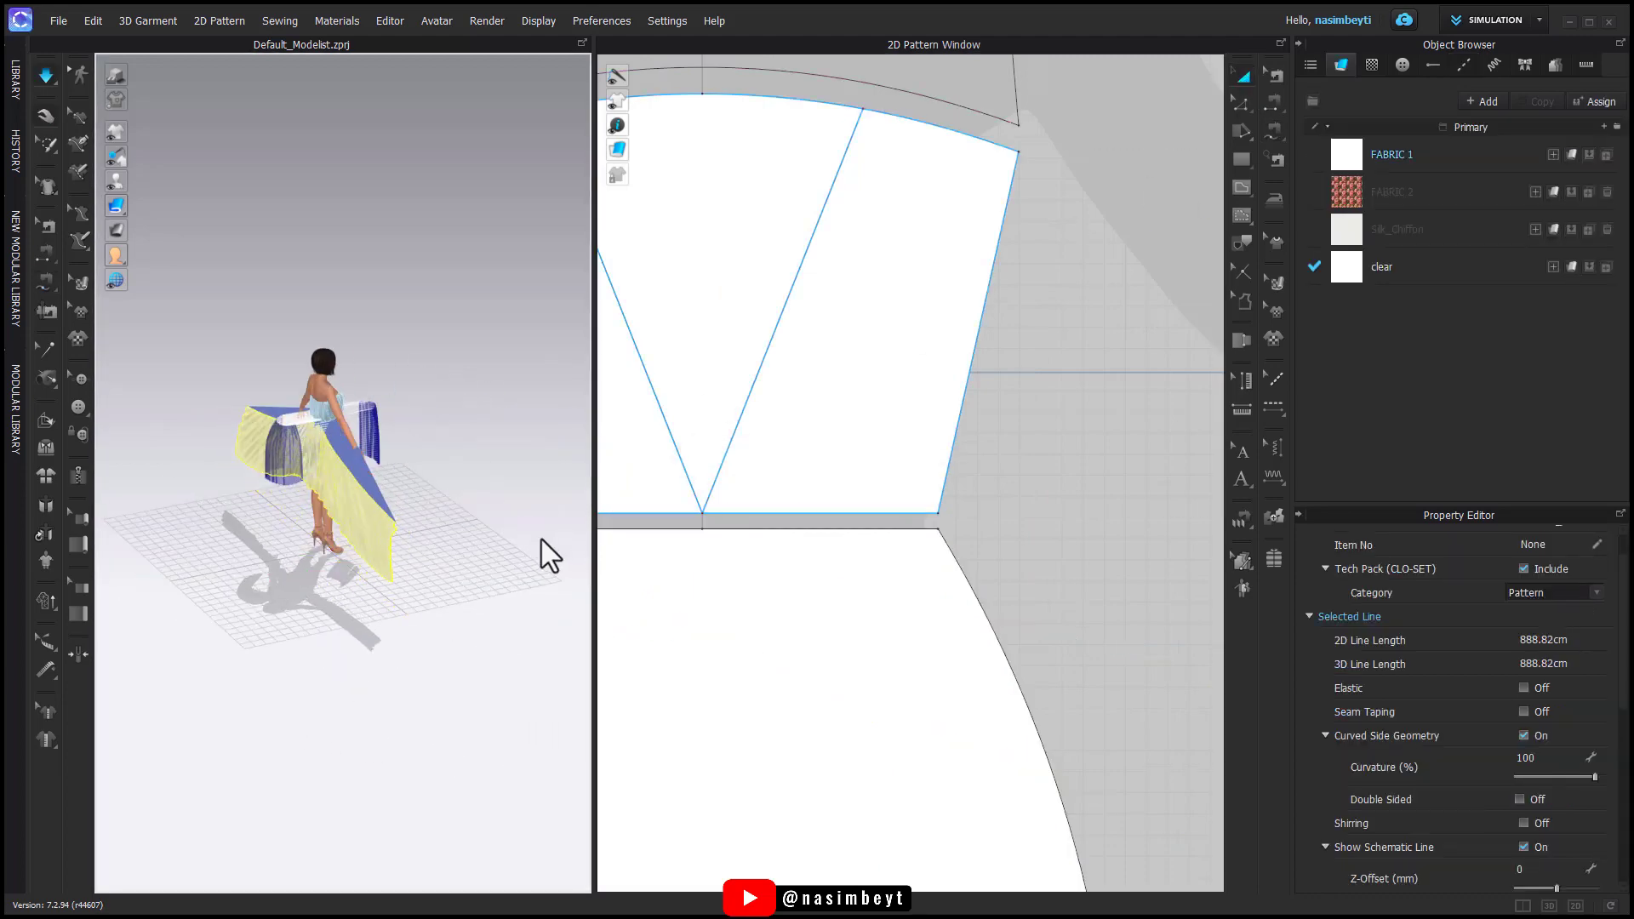
Step: Pull the gathered rectangle down and around the hips during simulation so it drapes over the base skirt
key(2)
scroll(479, 514, up, 5)
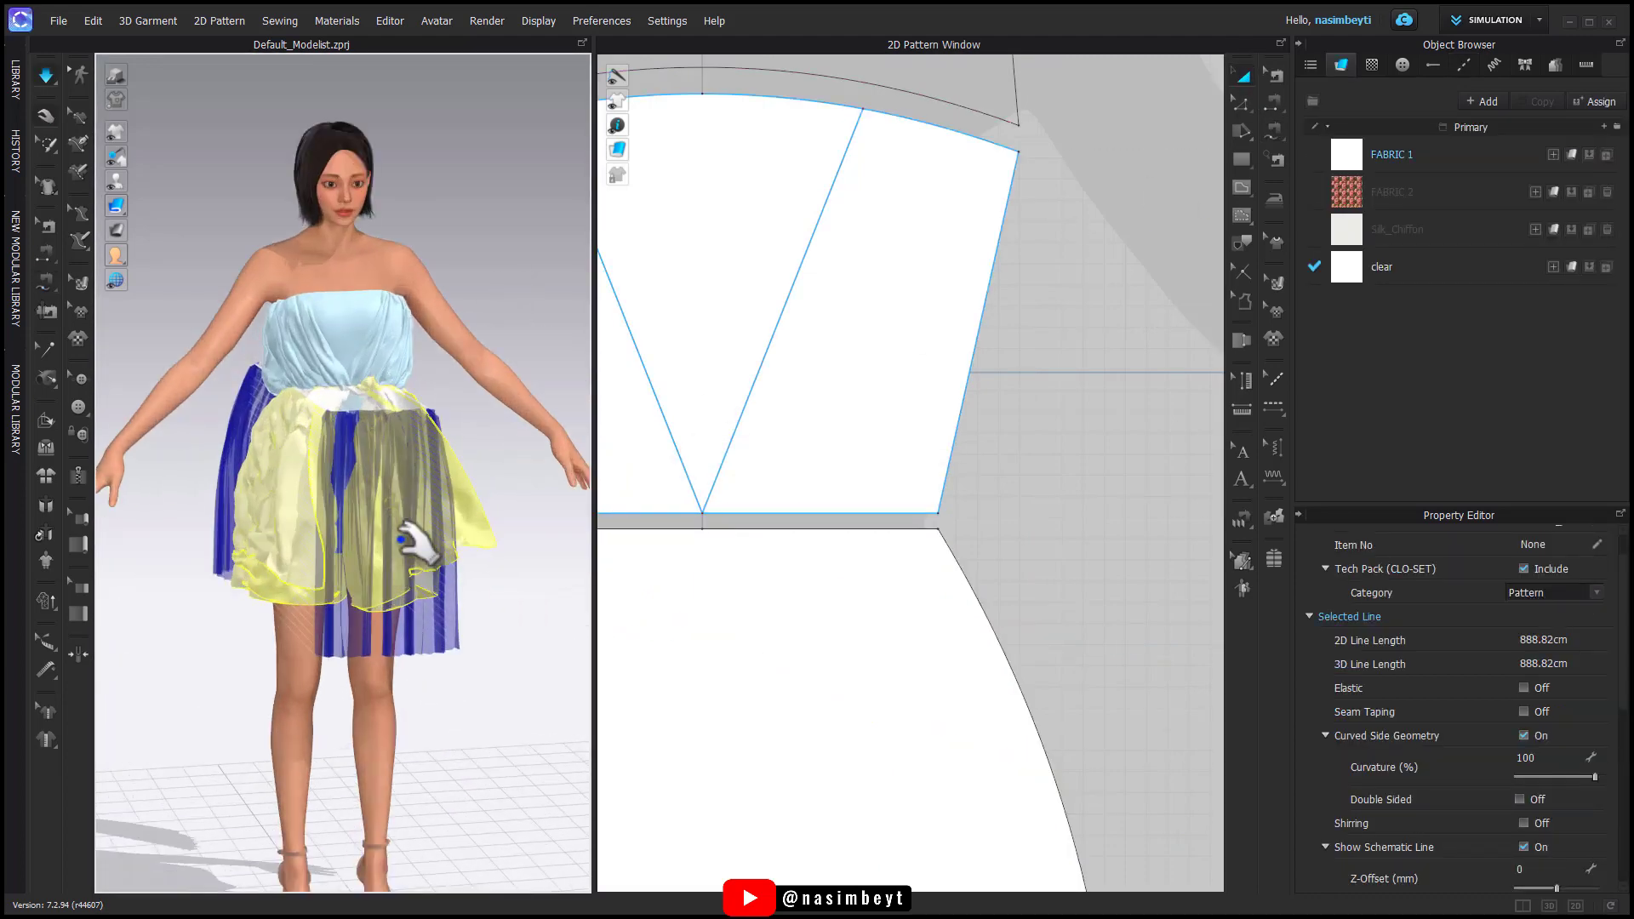
right_drag(400, 533, 411, 493)
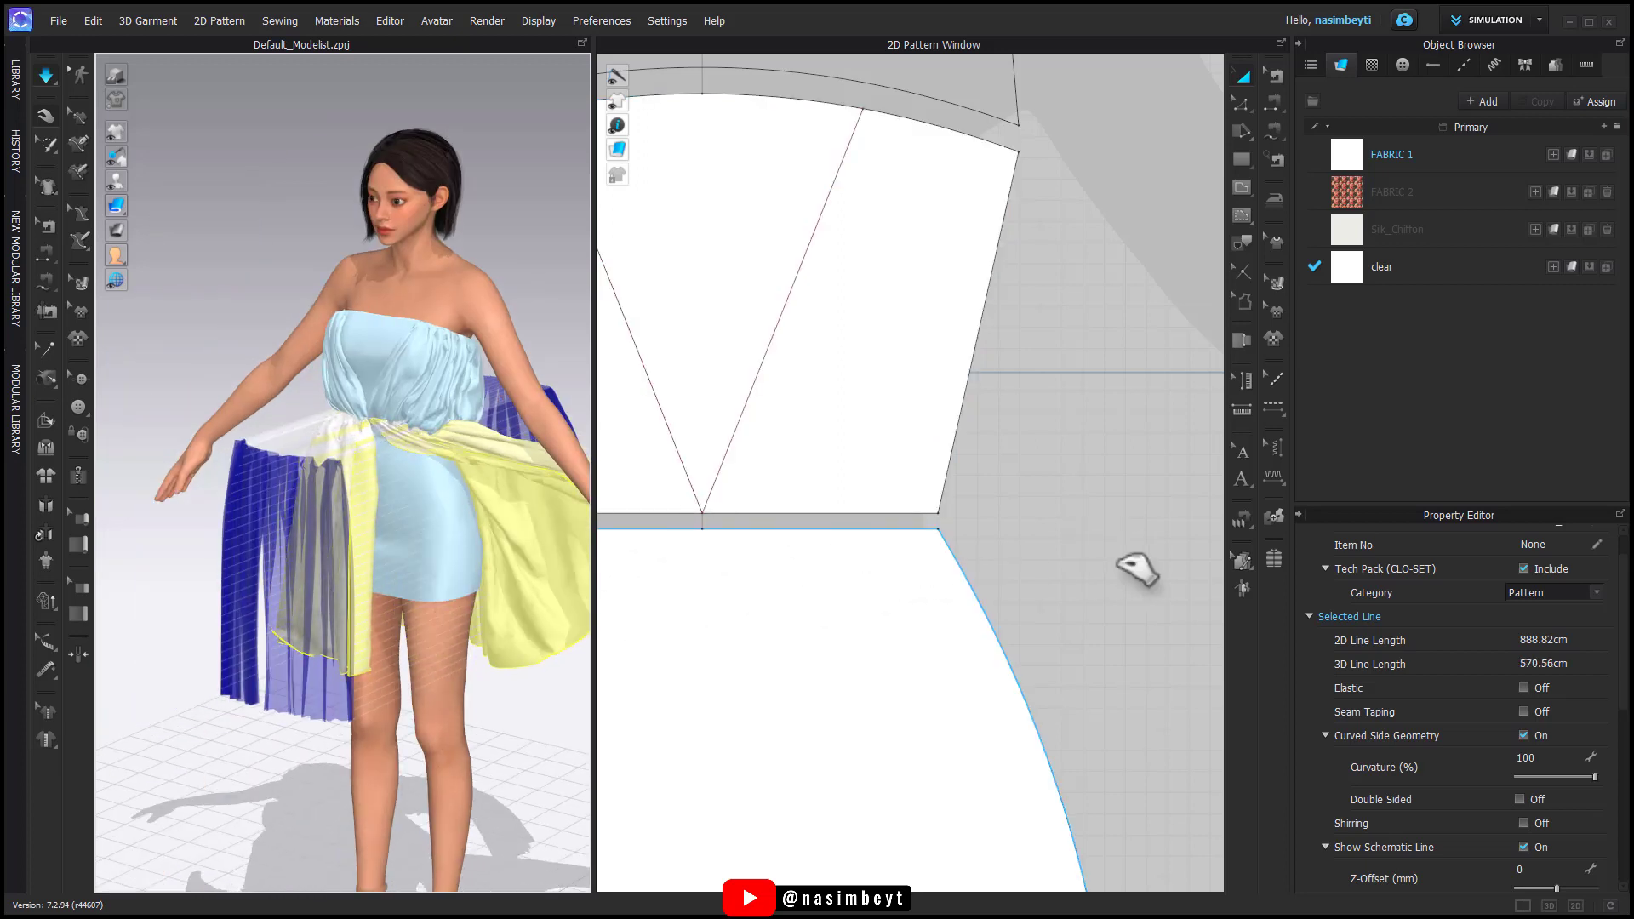
drag(511, 579, 330, 608)
drag(463, 557, 788, 795)
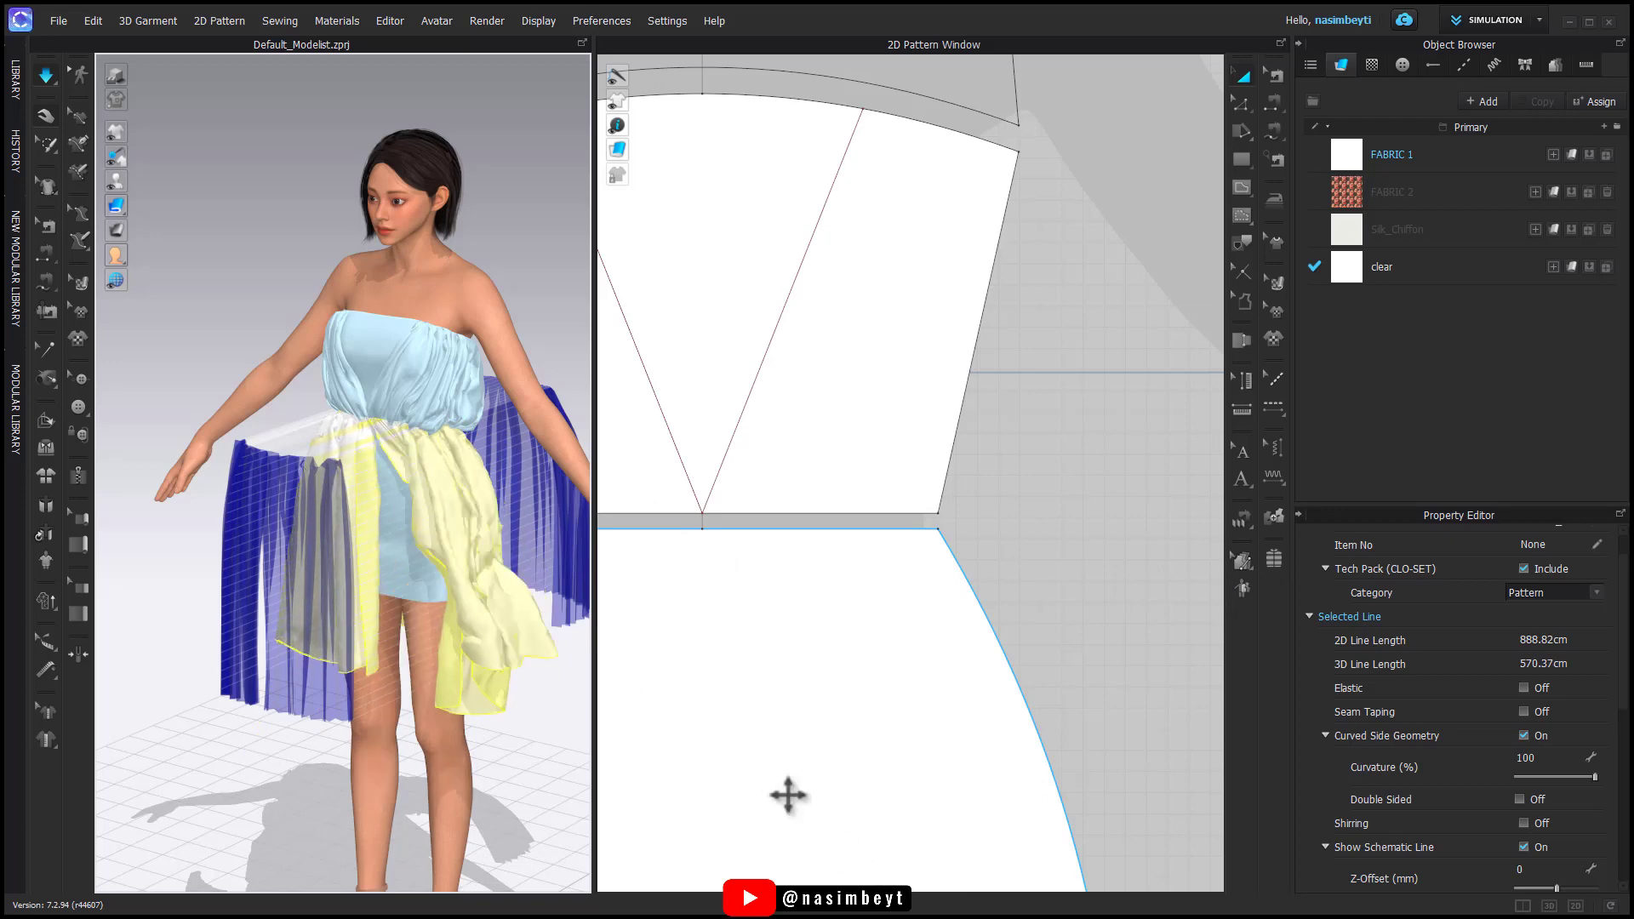
drag(502, 630, 555, 743)
right_drag(556, 744, 467, 719)
Step: Activate the pleated skirt panels and strengthen them
click(371, 634)
shift+click(497, 559)
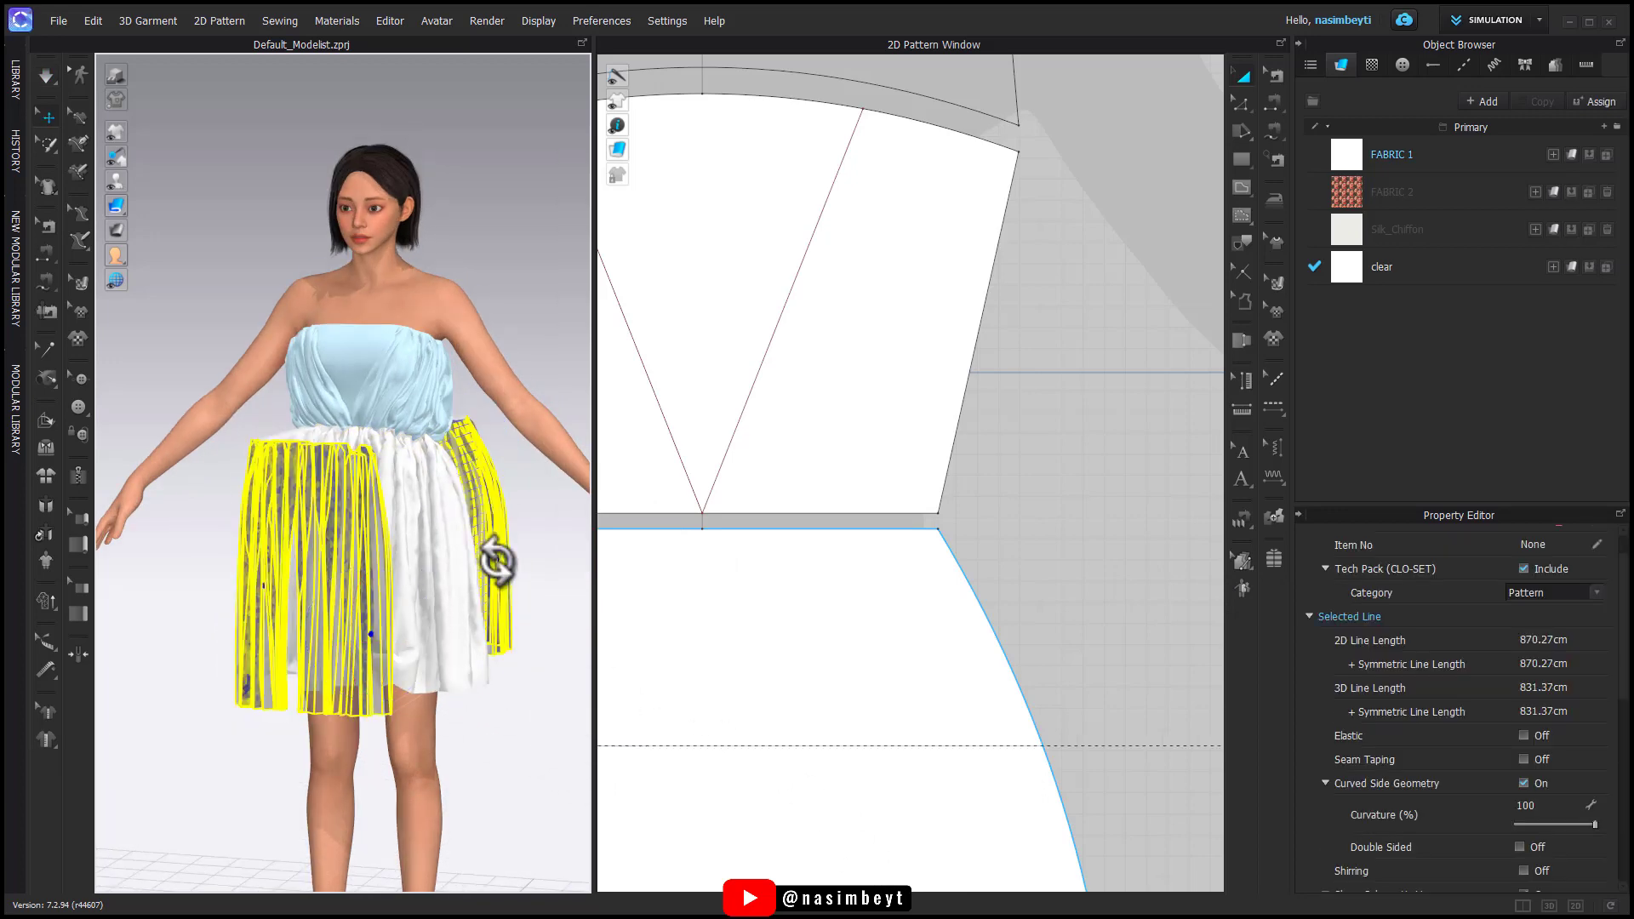
key(space)
right_click(498, 559)
click(572, 151)
scroll(711, 513, down, 8)
right_click(355, 559)
click(414, 186)
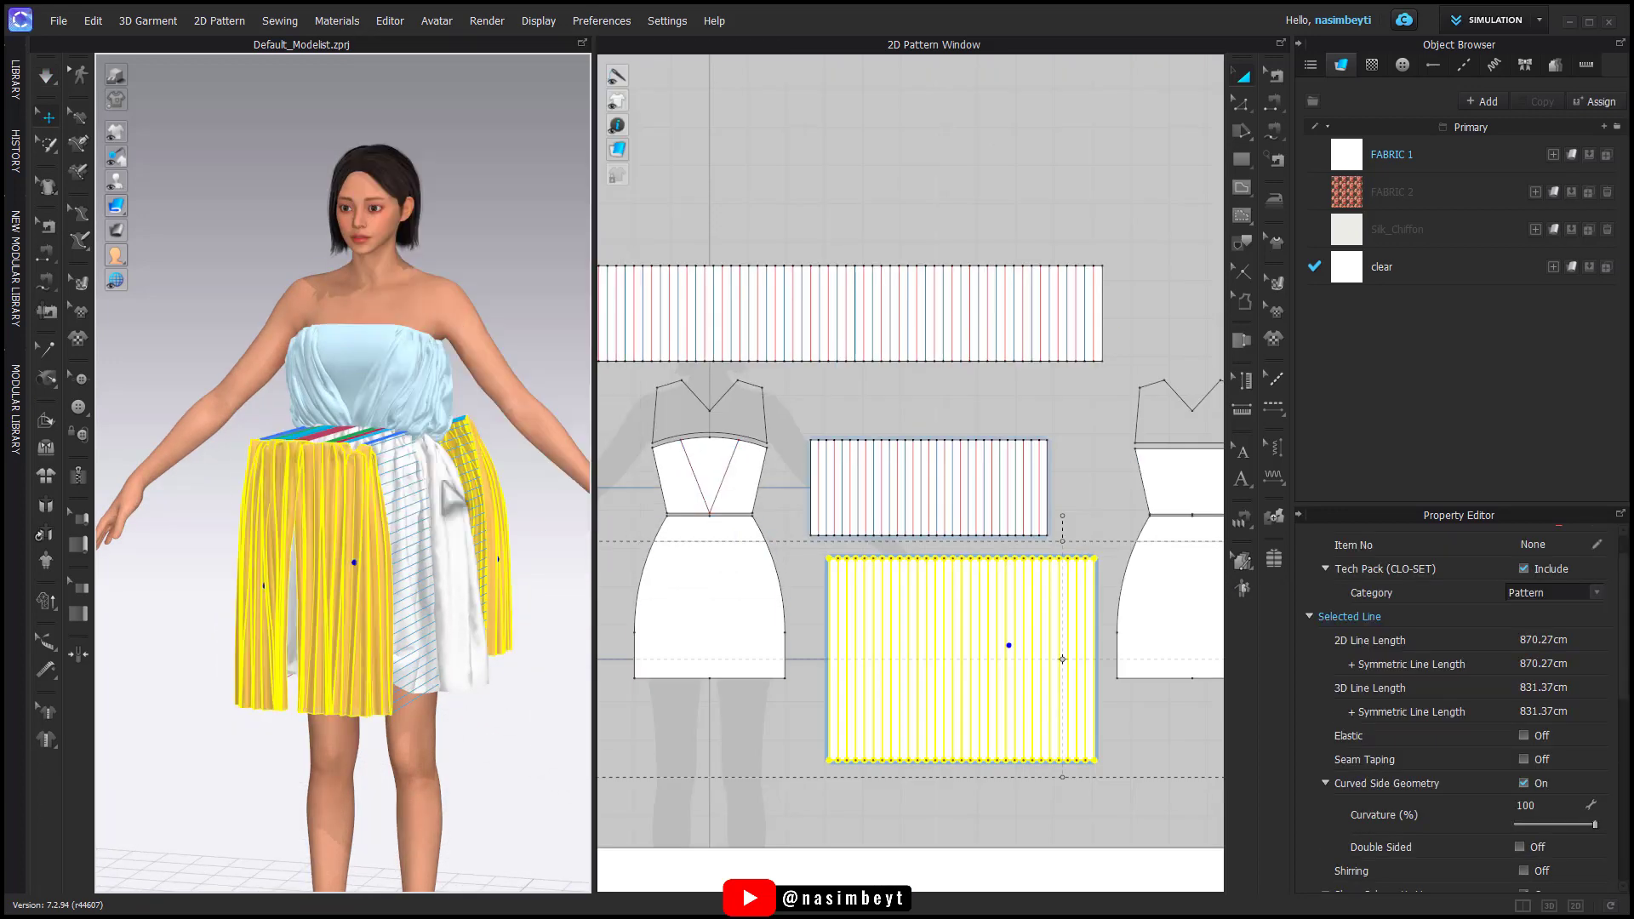
Step: Move the two front pleated skirt panels sideways away from the body to clear the gathered layer
right_drag(418, 519, 432, 627)
drag(409, 555, 483, 565)
key(ctrl+z)
click(362, 555)
right_drag(477, 595, 509, 598)
click(213, 555)
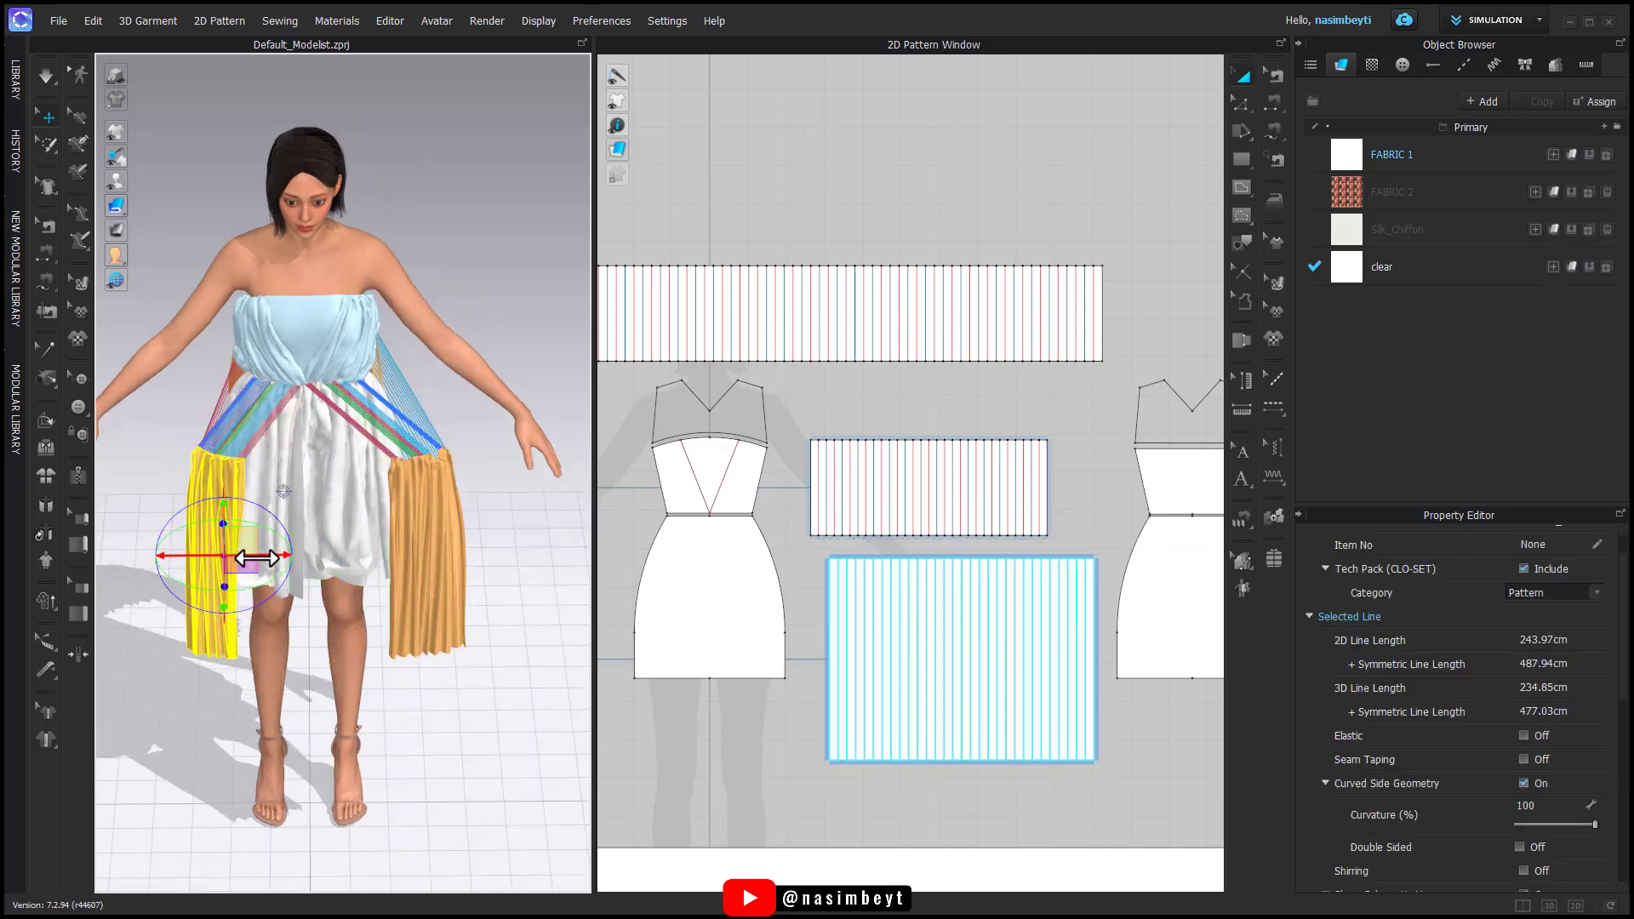
drag(257, 559, 233, 565)
key(space)
key(ctrl+z)
Step: Strengthen the gathered rectangular skirt layer
click(363, 541)
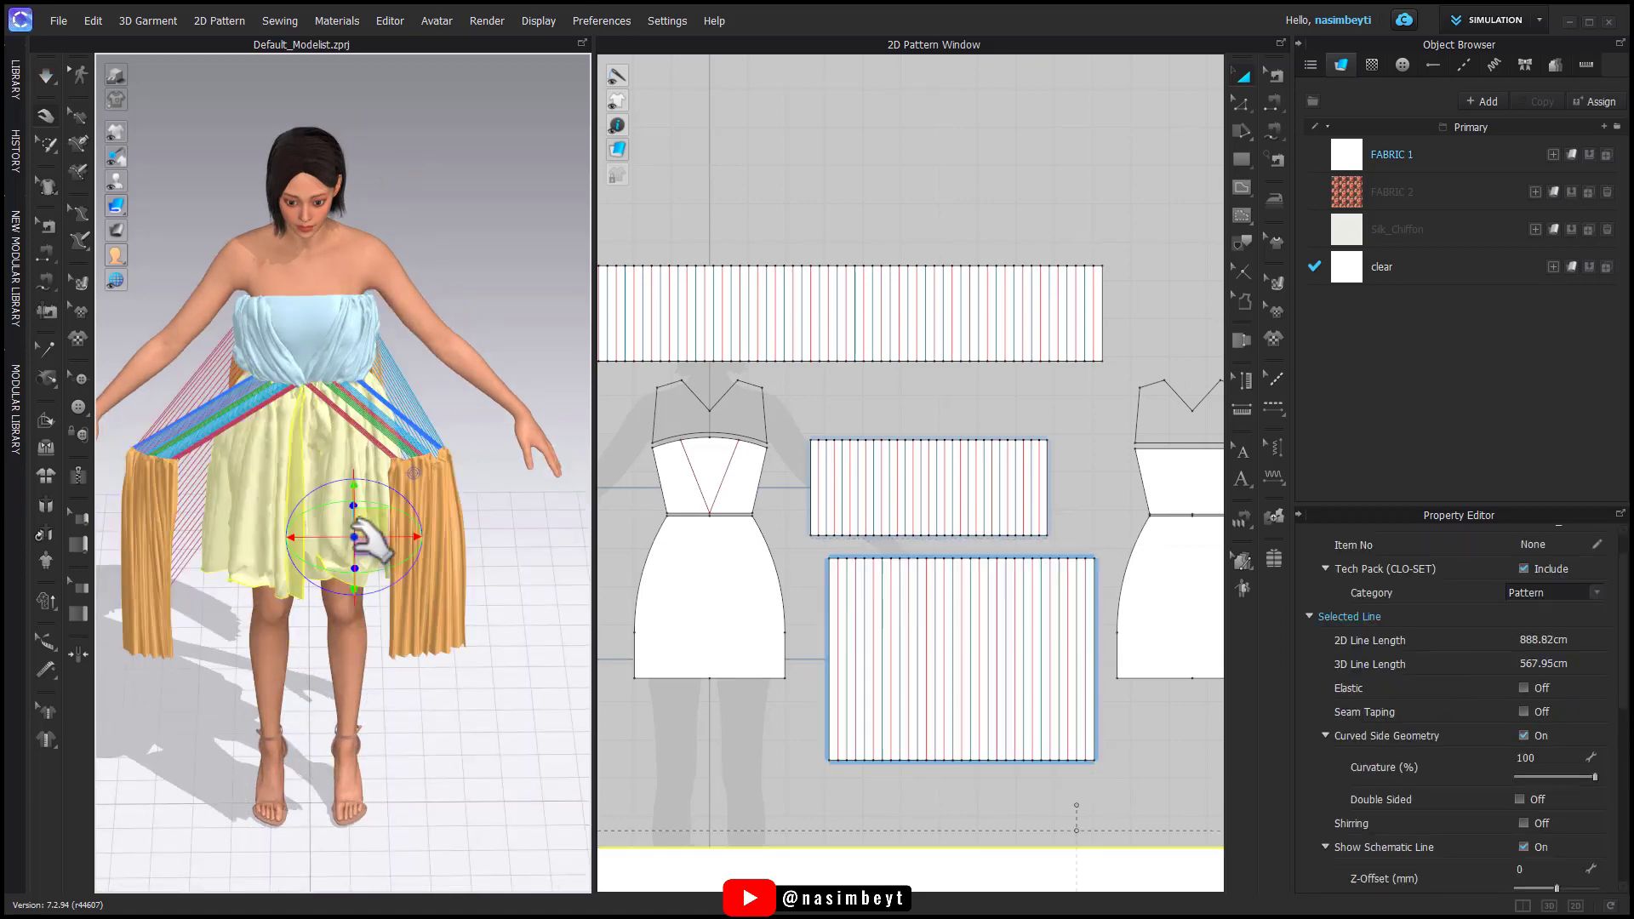
right_click(364, 545)
click(414, 172)
Step: Set the front and back pleated skirt panels to layer 1 and simulate them over the gathered layer
click(421, 477)
right_drag(255, 509, 405, 507)
middle_drag(405, 507, 588, 519)
shift+click(149, 397)
scroll(1387, 715, down, 3)
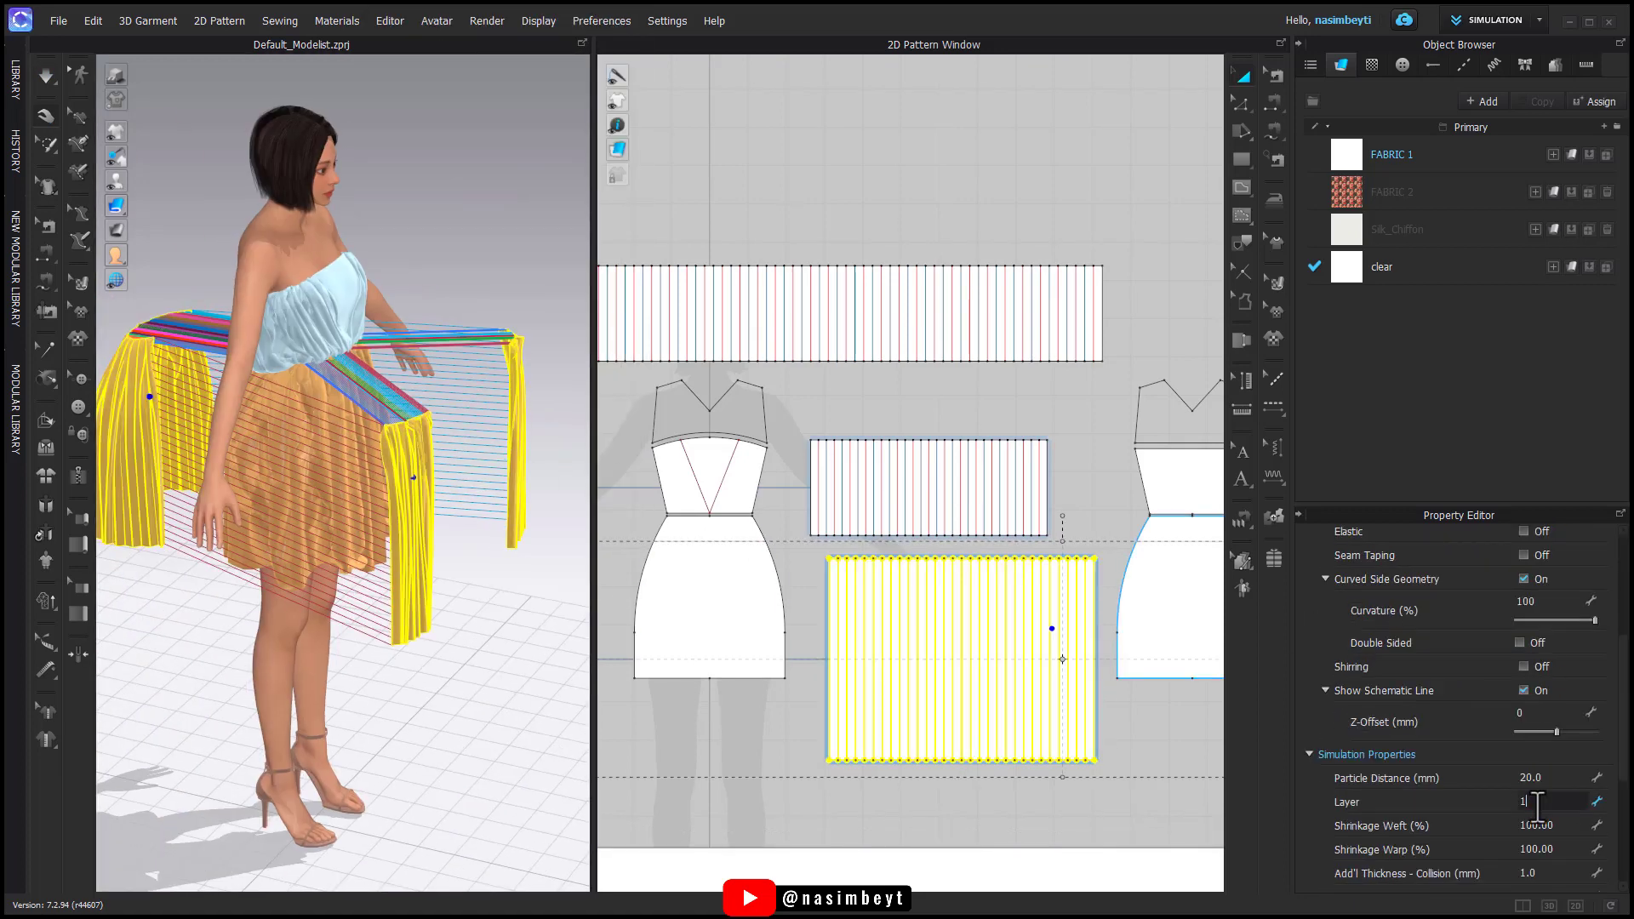
key(space)
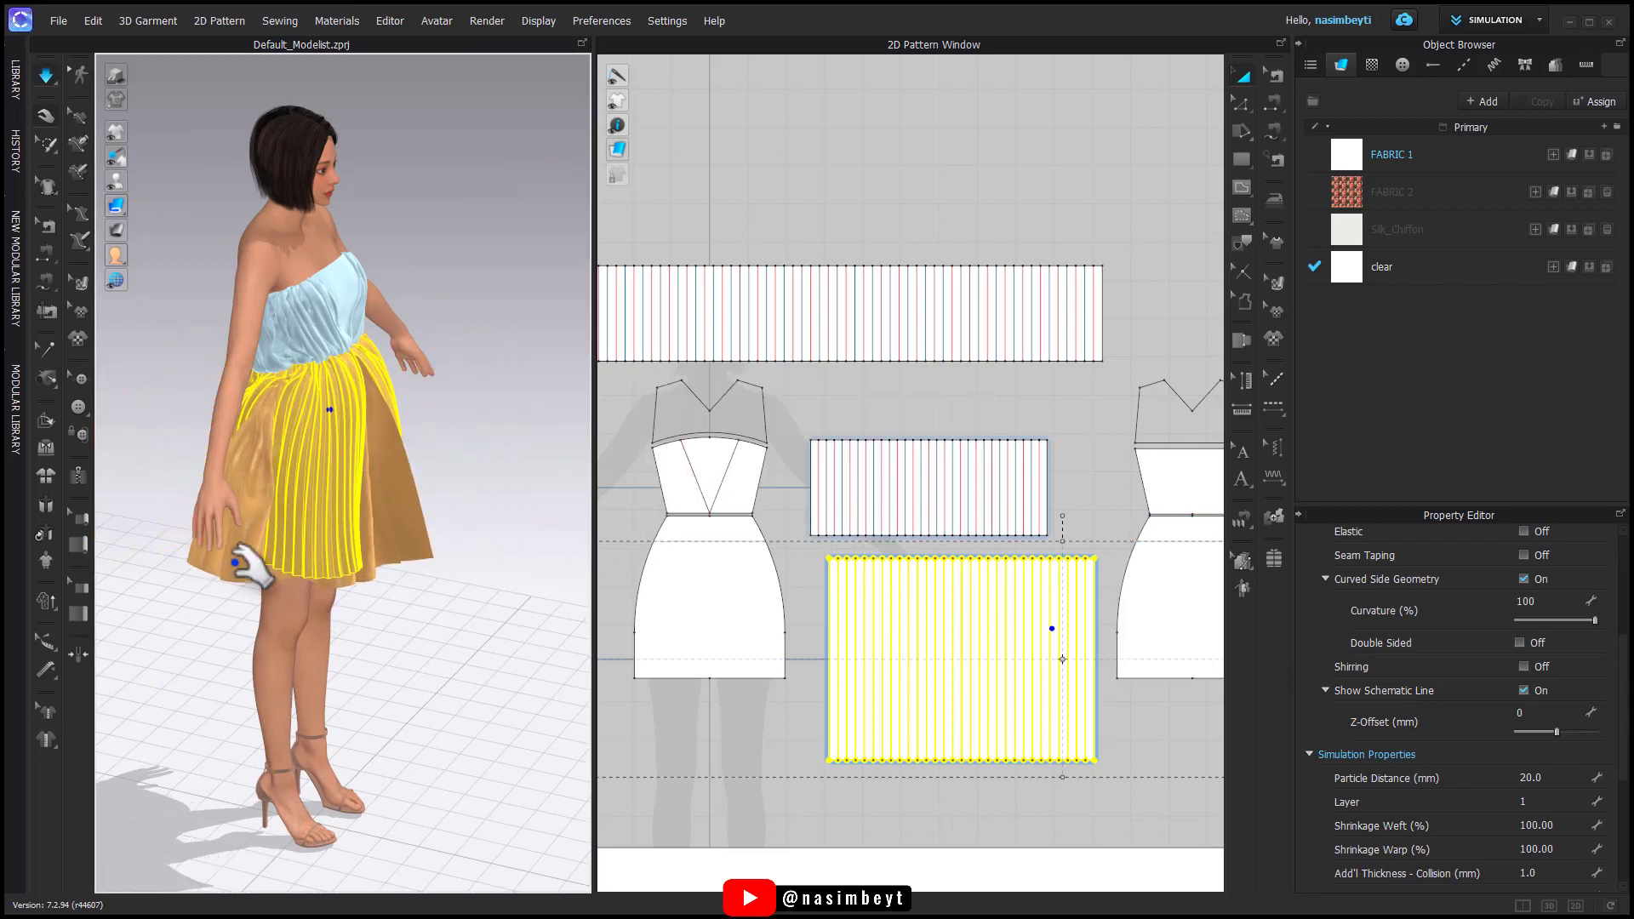
Step: Pull the gathered underlayer free at the side and front hem while simulating, to untangle it from the pleats
click(326, 590)
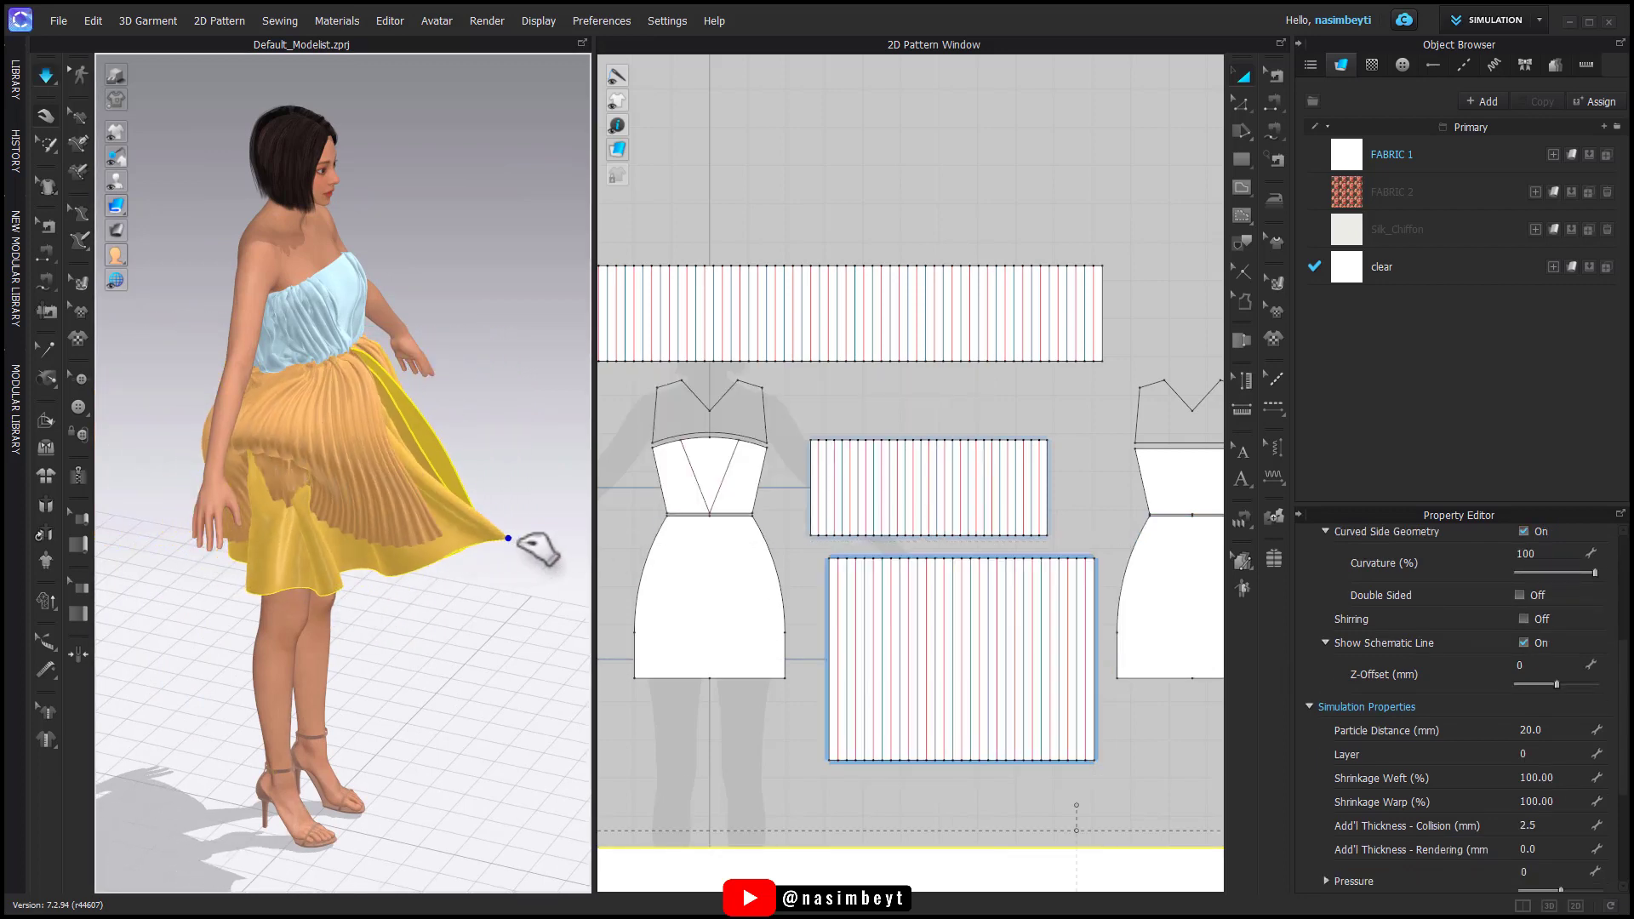
drag(509, 538, 517, 541)
right_drag(510, 540, 315, 510)
drag(287, 470, 159, 500)
click(374, 511)
right_drag(332, 558, 417, 599)
key(space)
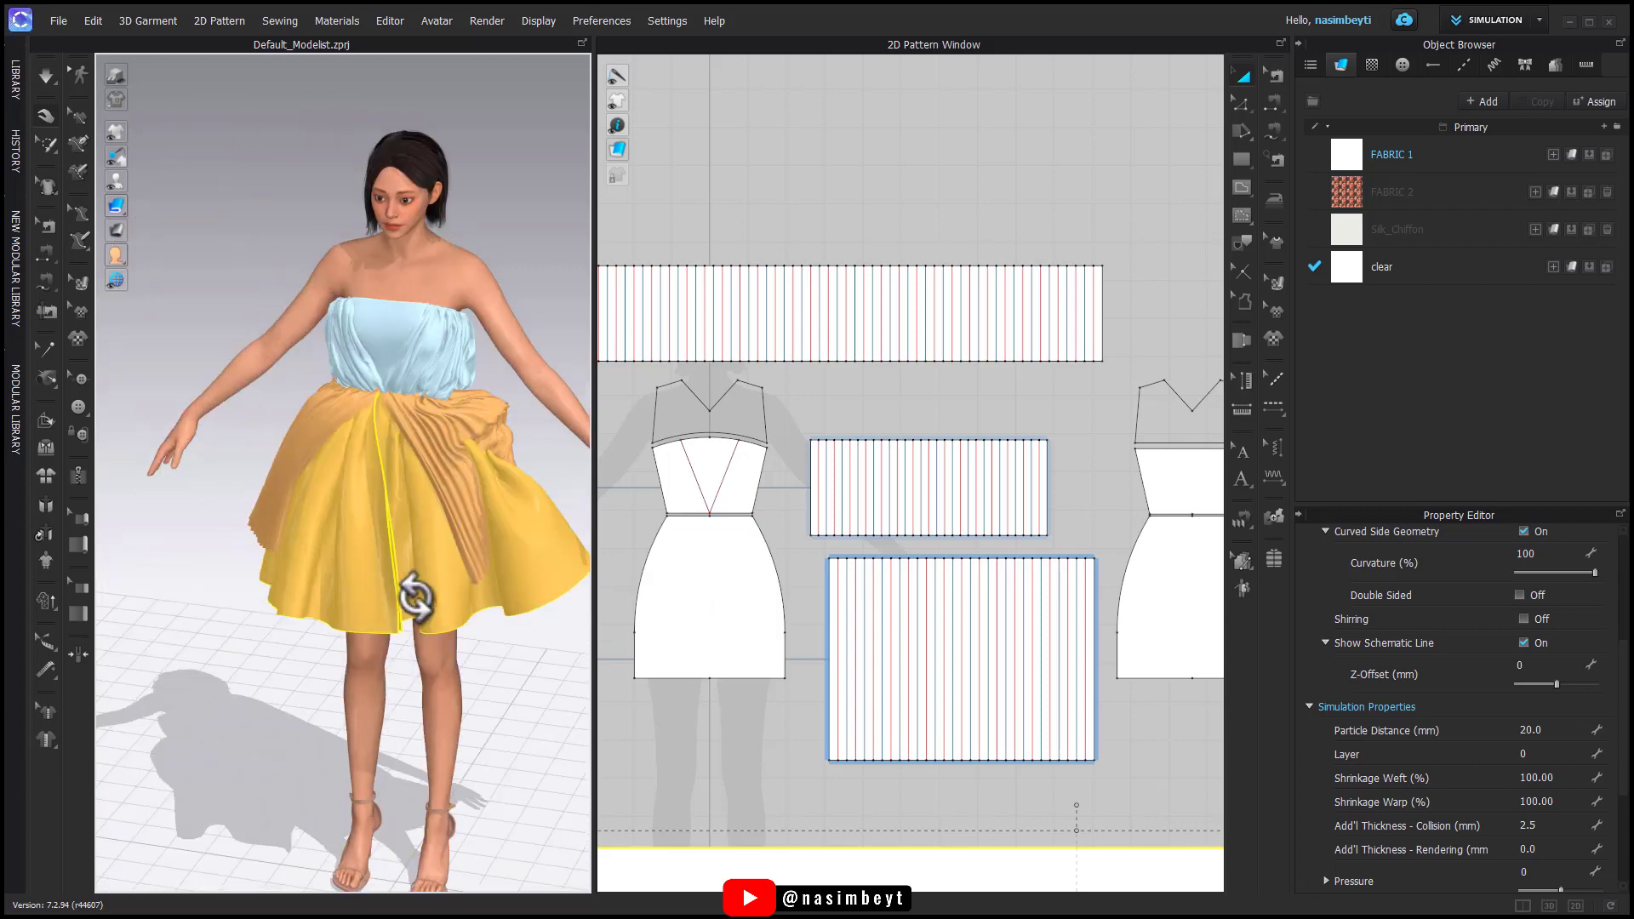
Step: Resume the simulation and pull the pleated skirt panels into place around the sides, back and front
click(471, 557)
key(space)
middle_drag(566, 594, 508, 584)
drag(569, 470, 768, 429)
right_drag(510, 451, 281, 447)
middle_drag(200, 443, 398, 508)
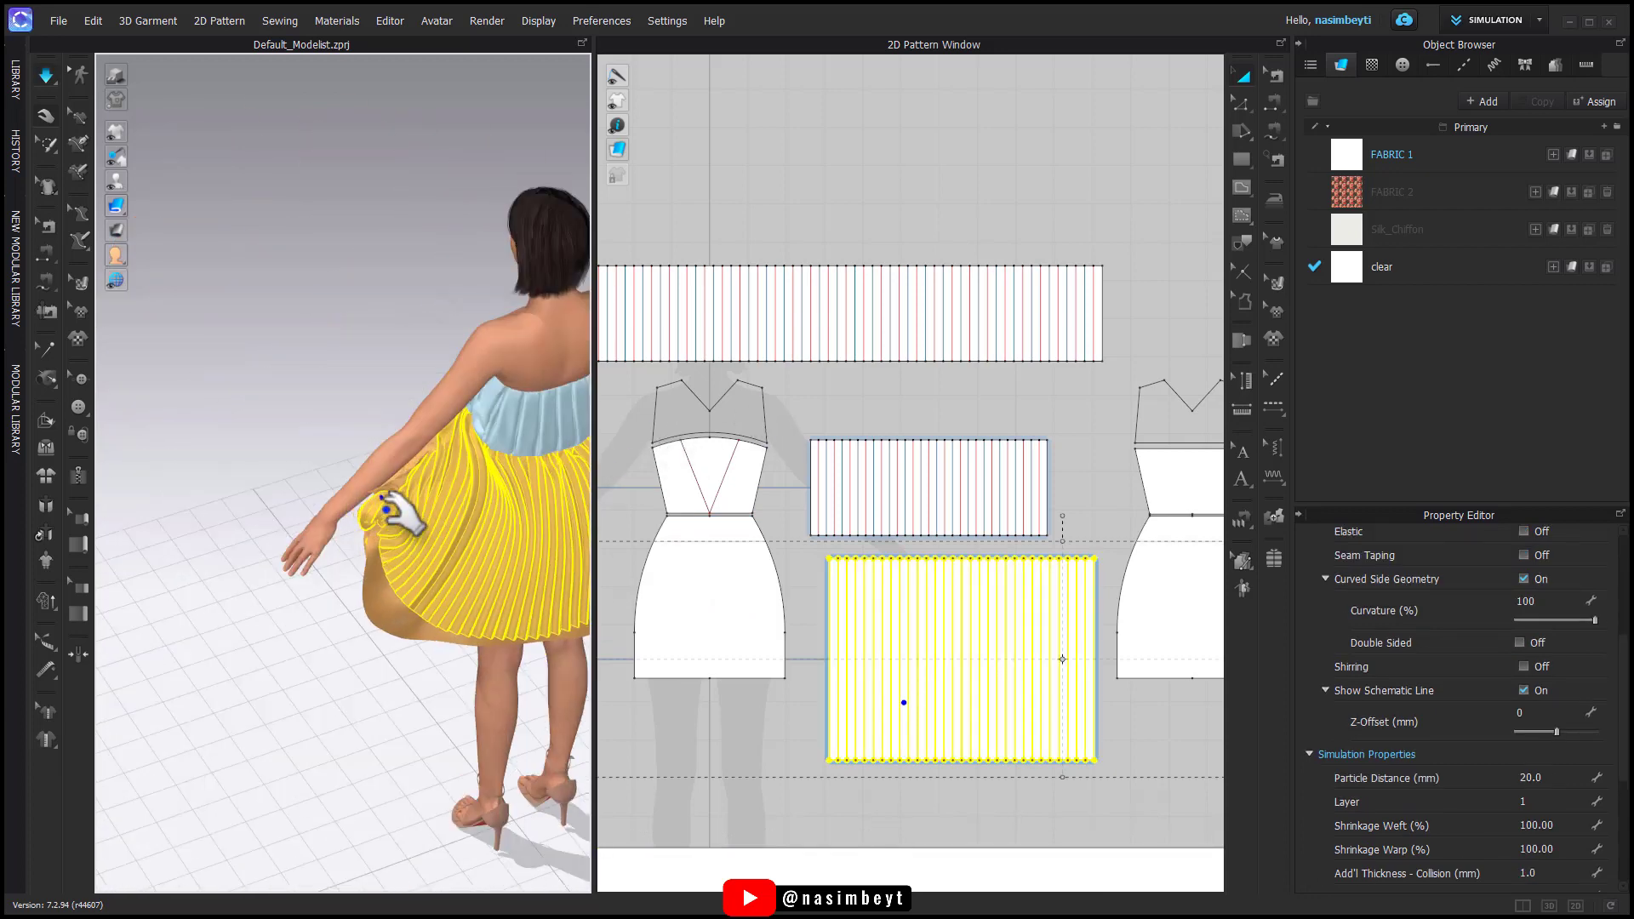
right_drag(304, 542, 528, 545)
drag(321, 686, 292, 668)
click(264, 675)
Step: Select all pattern pieces, simulate, and remove their strengthening
scroll(874, 813, down, 5)
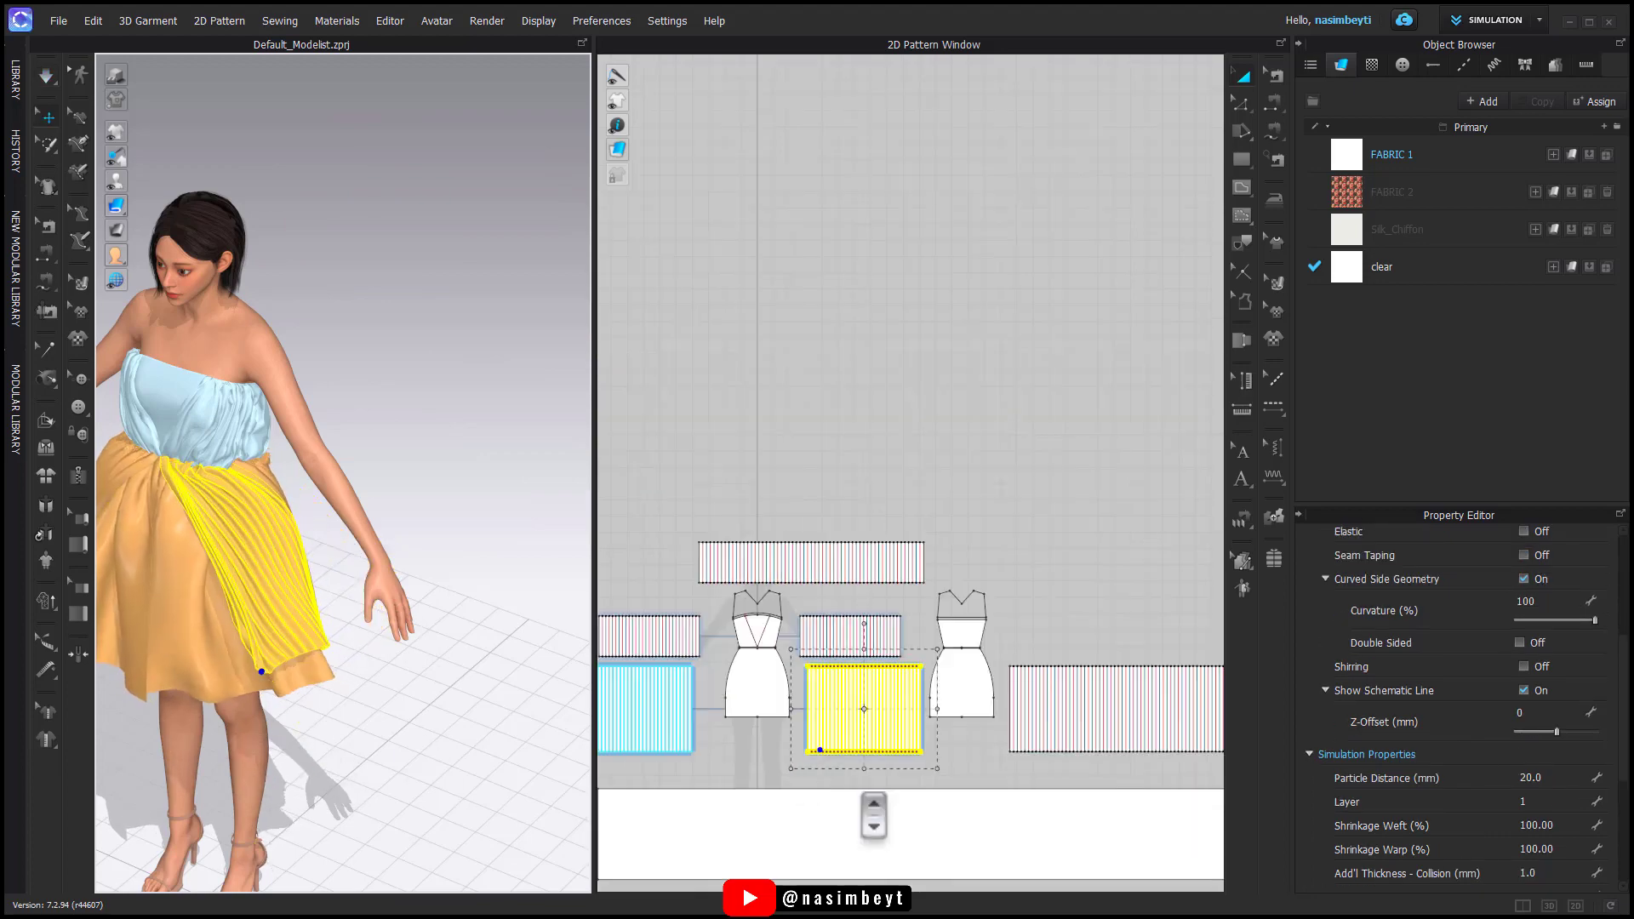
scroll(885, 681, down, 5)
key(space)
key(ctrl+a)
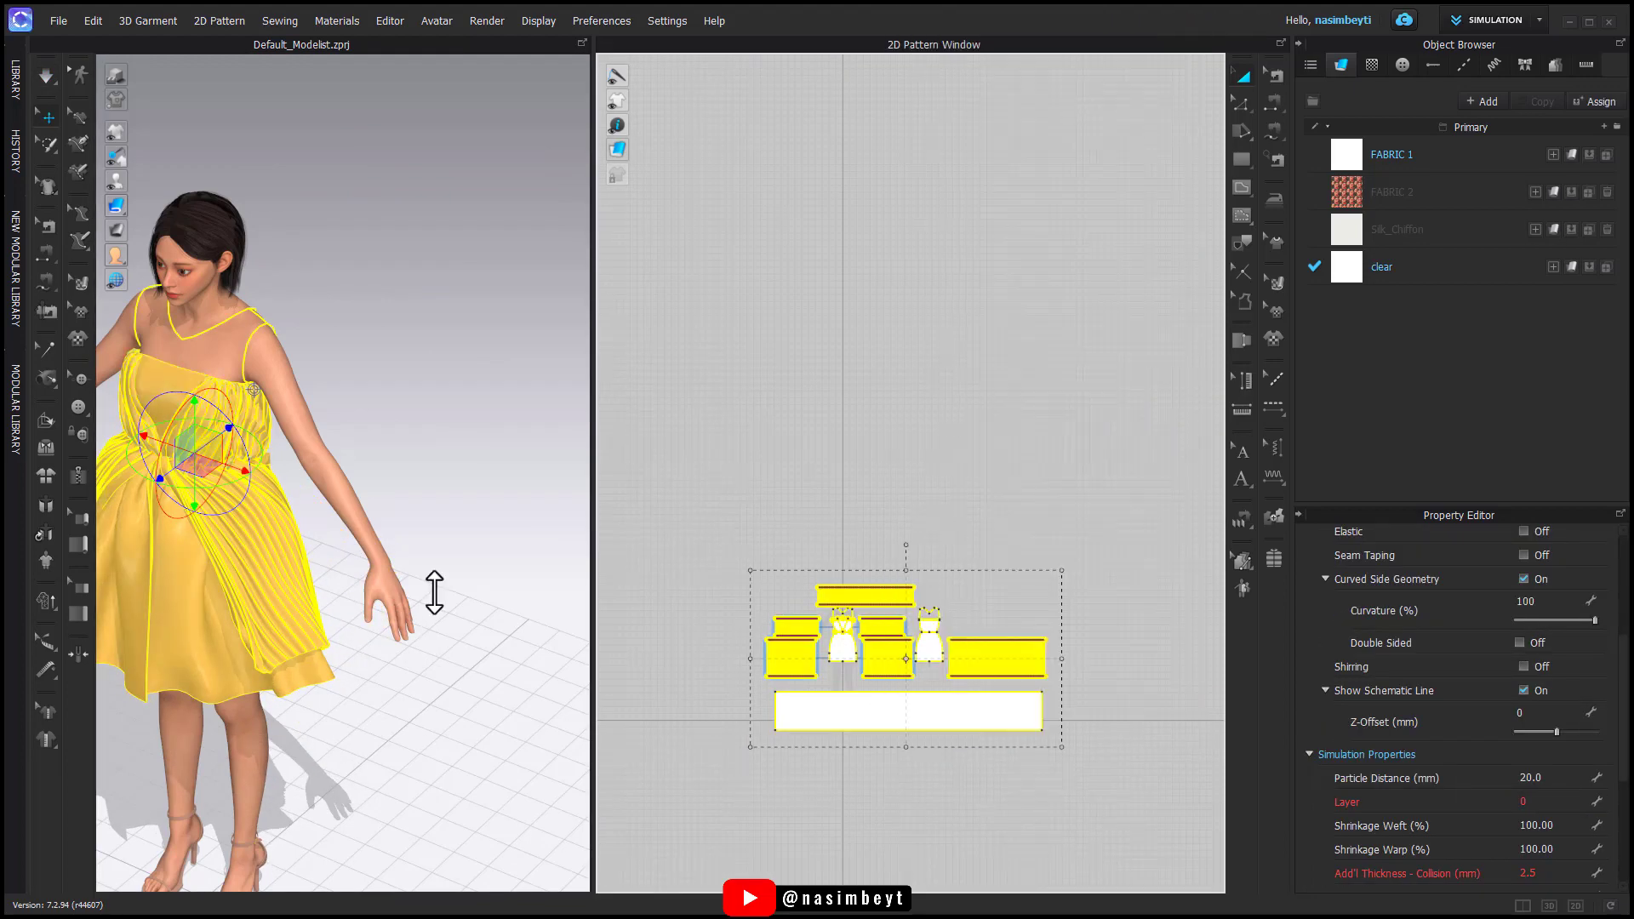
right_drag(430, 591, 516, 548)
key(space)
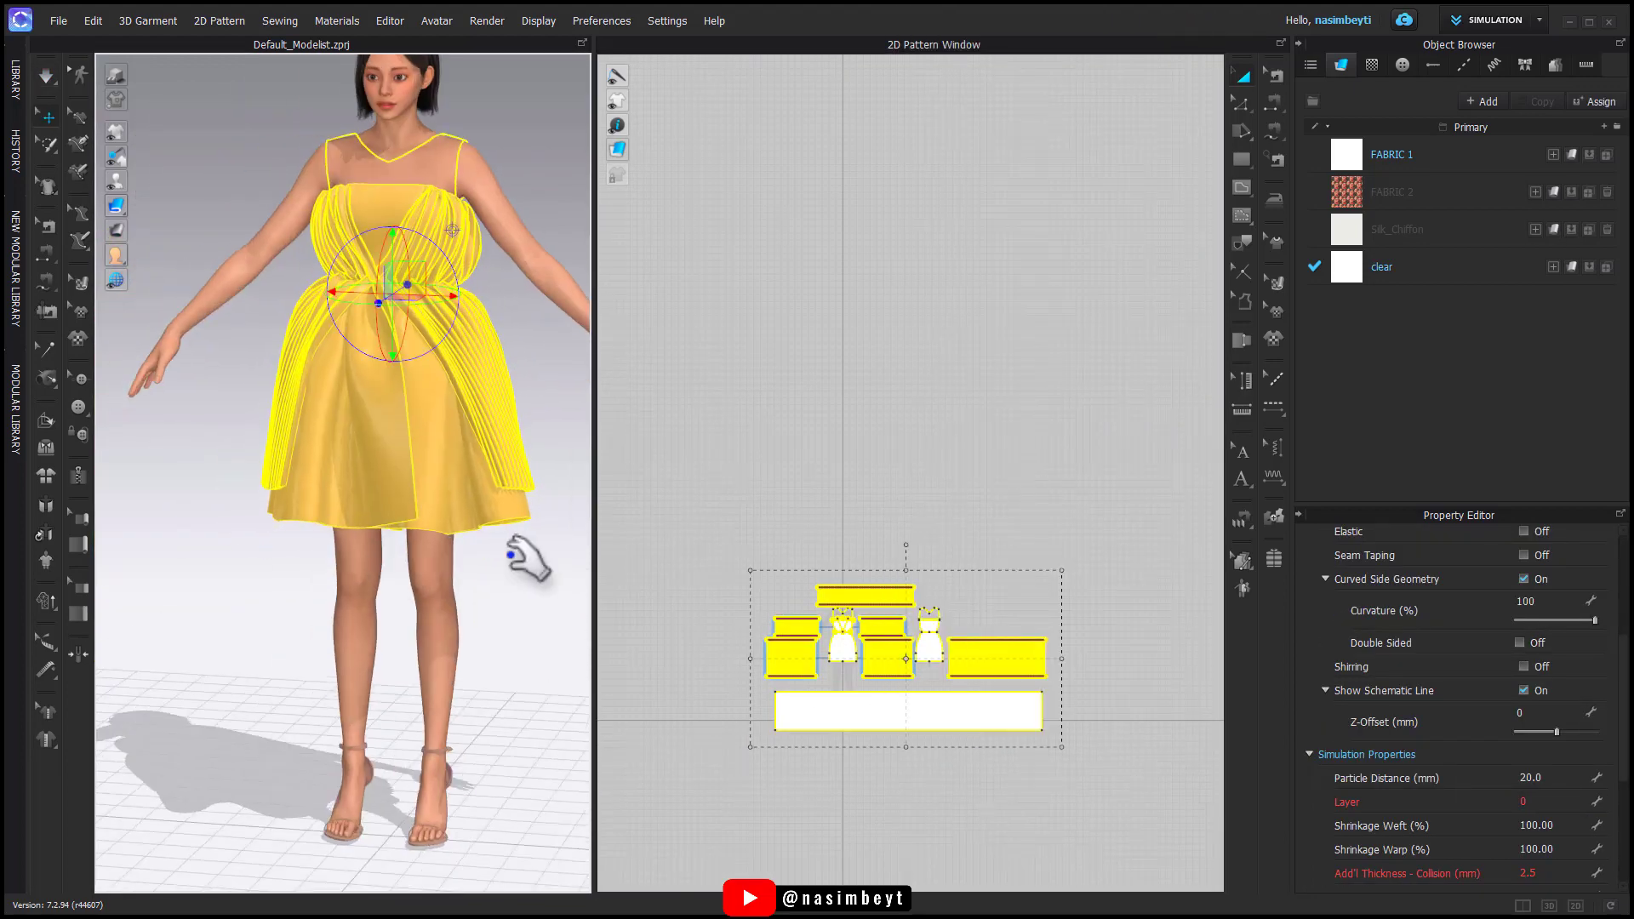
right_click(838, 705)
click(898, 568)
click(886, 476)
Step: Shift the two lower corners of the rectangular skirt layer inward to form a trapezoid, and simulate the change
click(418, 501)
click(324, 521)
scroll(1095, 774, up, 5)
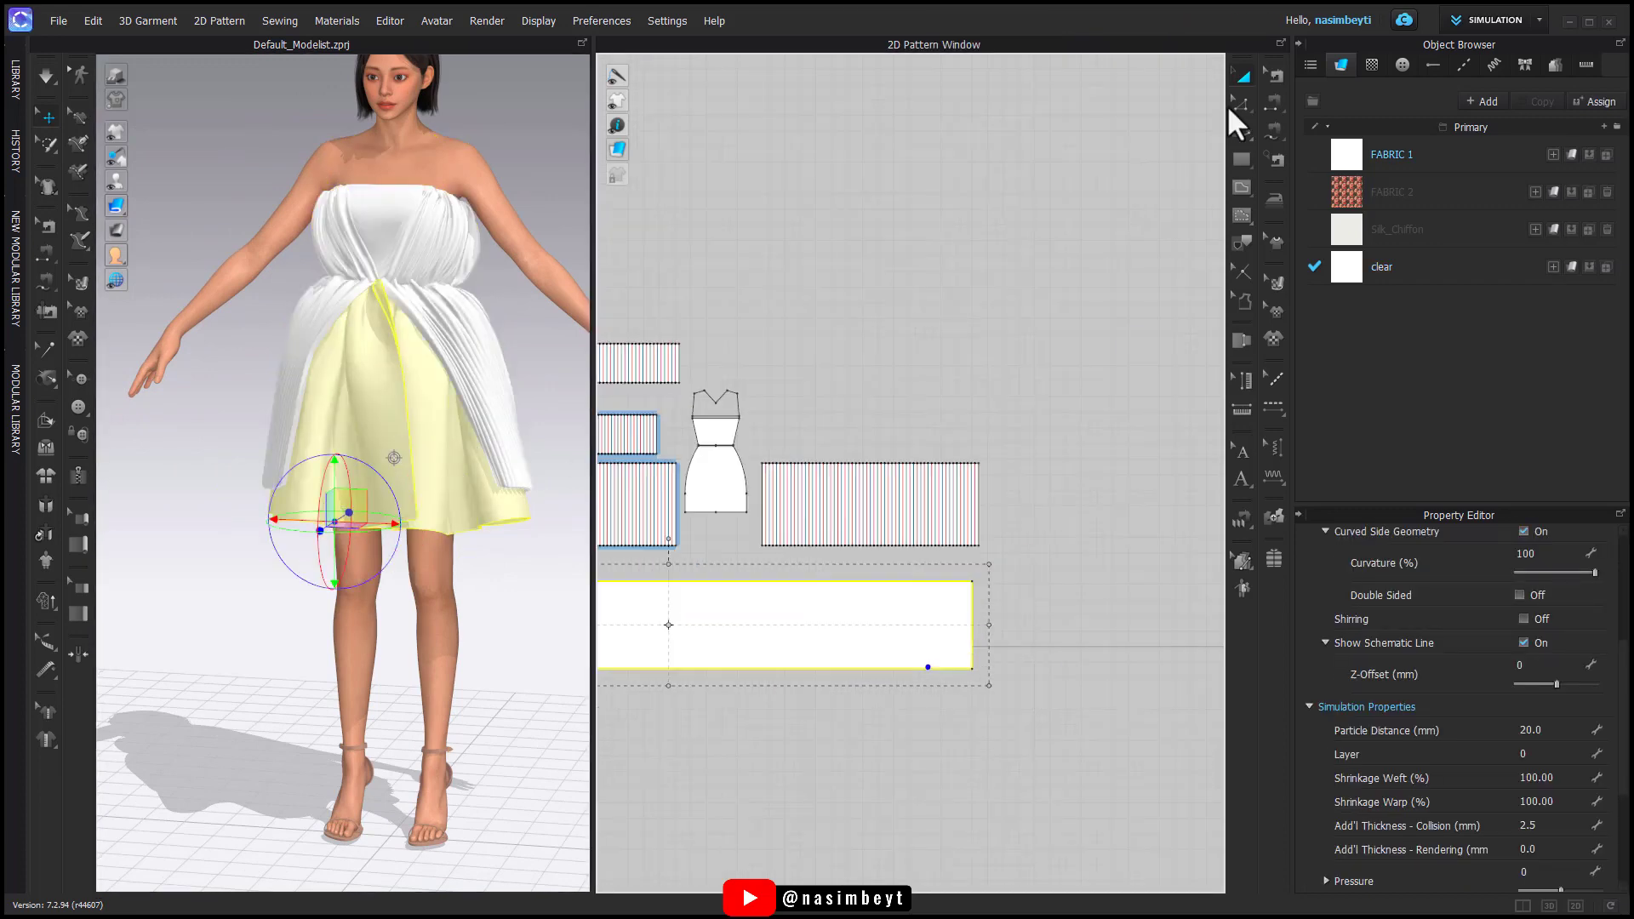
click(1239, 106)
click(973, 670)
drag(973, 670, 932, 682)
right_click(932, 682)
key(Return)
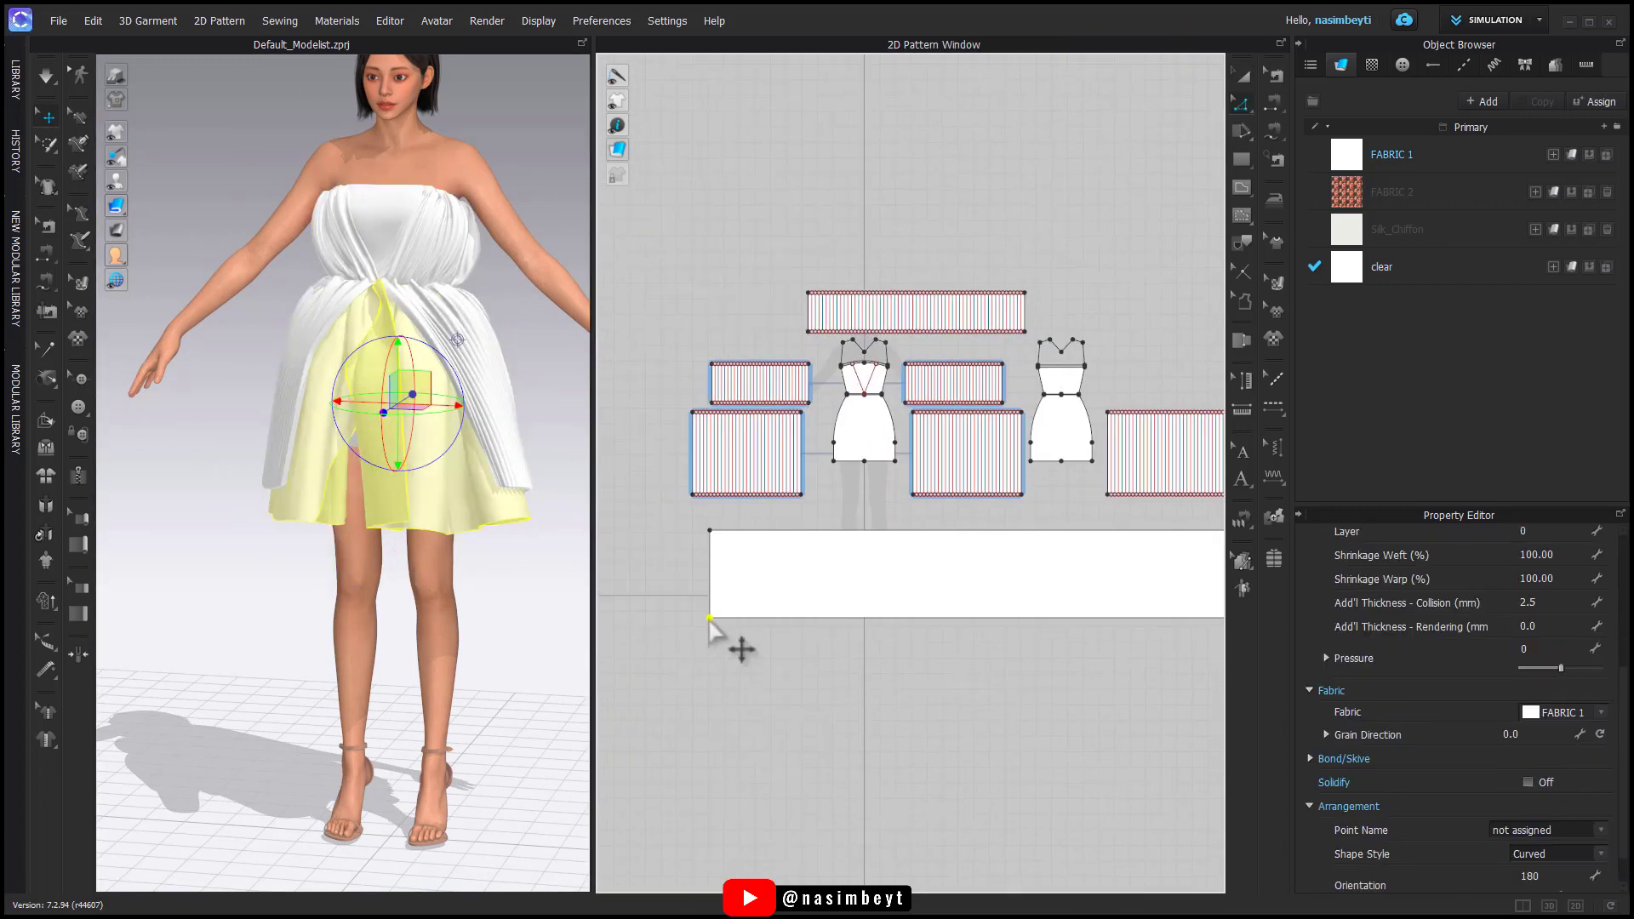
drag(710, 620, 729, 604)
right_click(730, 605)
key(Return)
key(space)
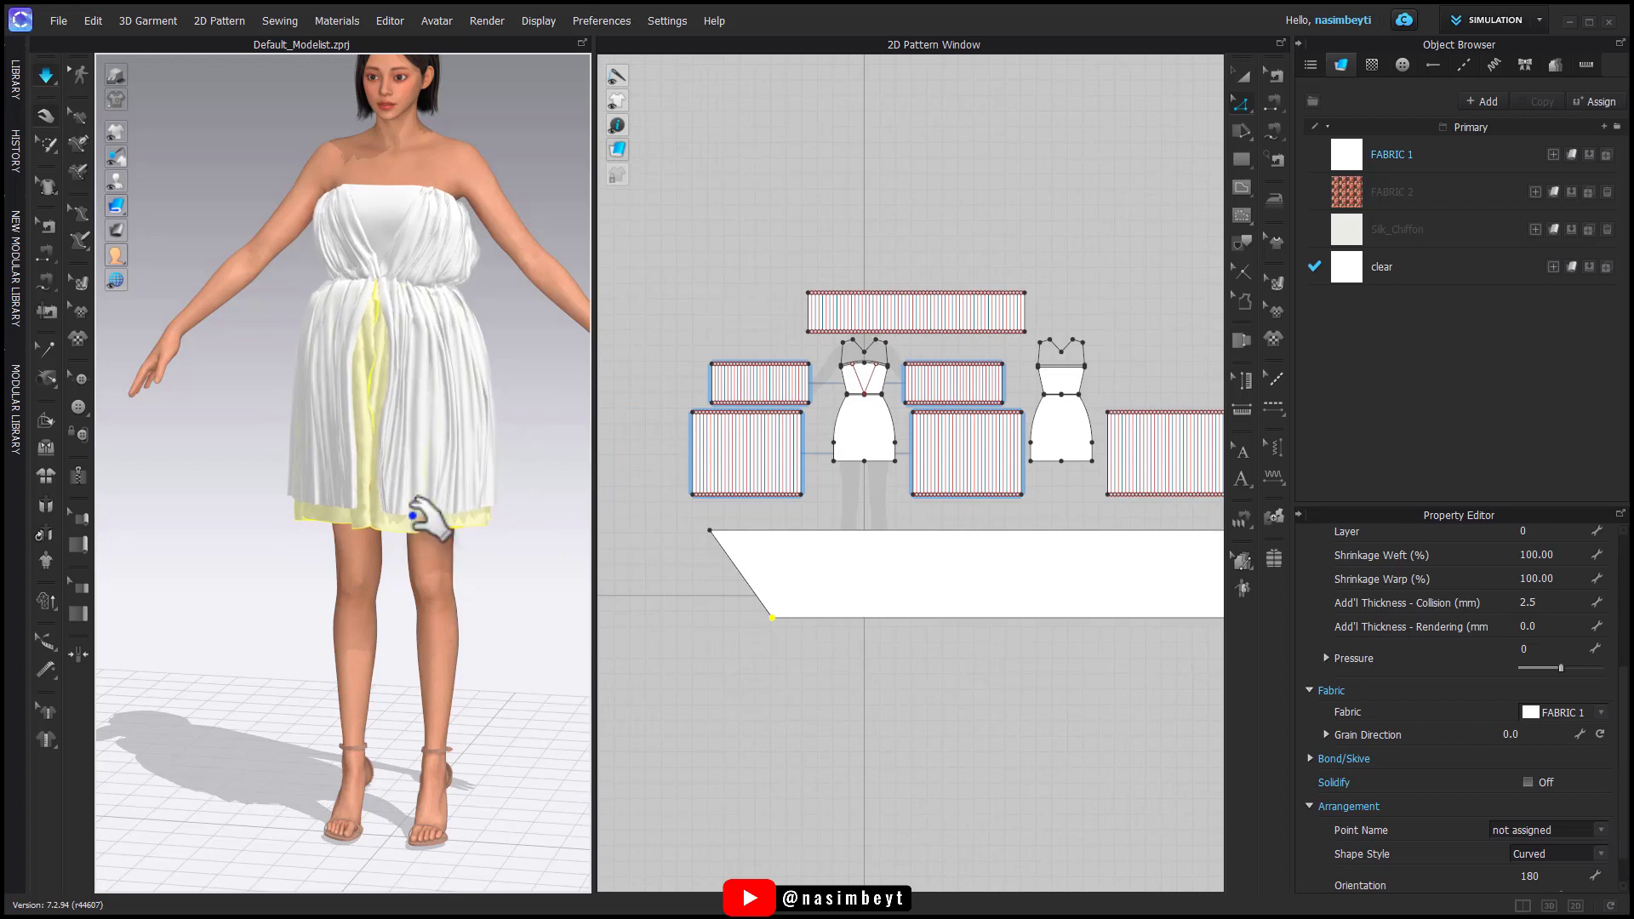
Step: Duplicate FABRIC 1 and assign the copy to the trapezoid skirt layer
click(1416, 156)
click(1535, 101)
click(1242, 76)
middle_drag(1217, 511, 1094, 482)
click(1074, 532)
click(1595, 101)
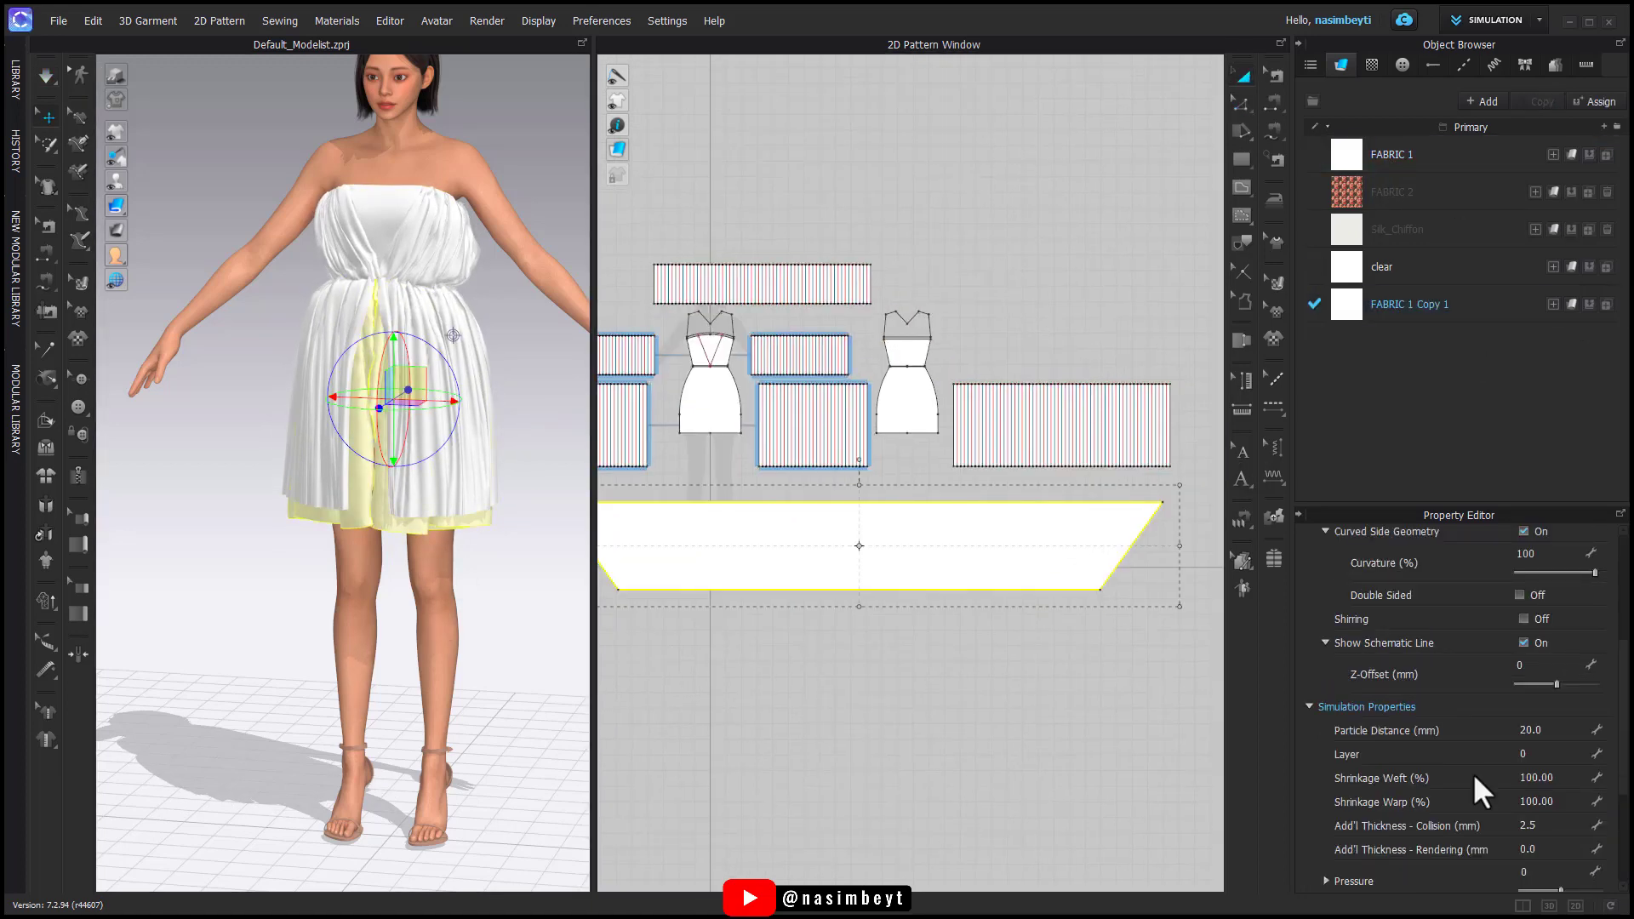
Step: Try the Wool physical property preset on FABRIC 1 Copy 1 and check the drape
click(1453, 308)
scroll(1452, 784, down, 3)
click(1457, 866)
click(1474, 779)
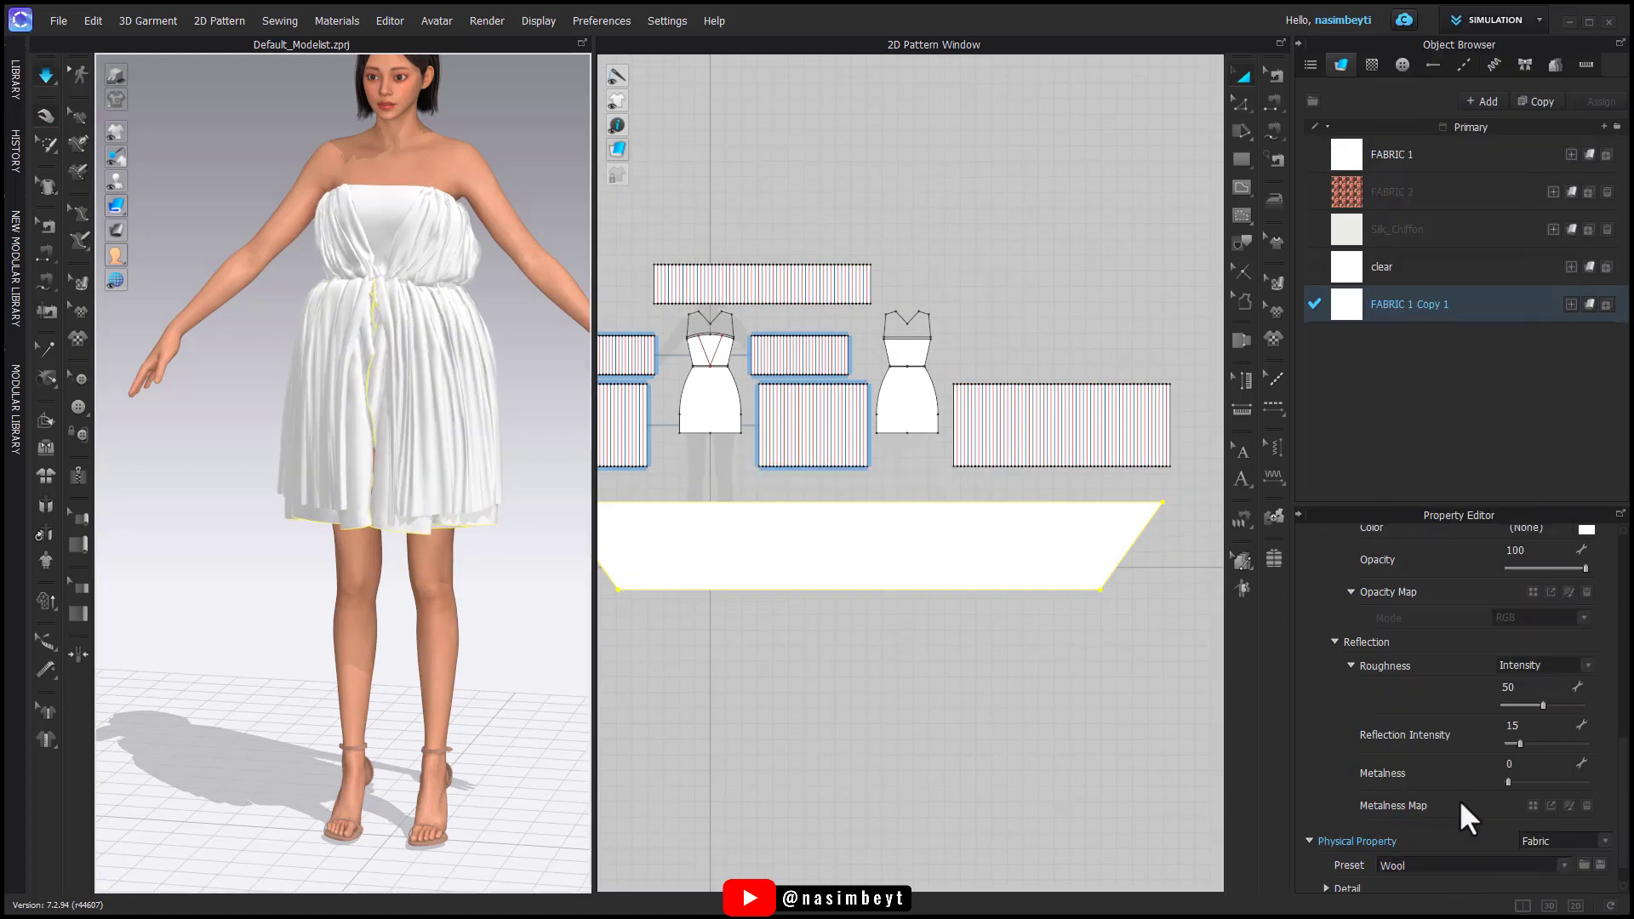
mouse_move(382, 630)
right_down()
mouse_move(621, 621)
mouse_move(227, 610)
mouse_move(396, 608)
right_up()
Step: Try the Trim_Full_Grain_Leather, Trim_Fusible_Rigid and Trim_Hardware presets on the copied fabric
click(1494, 865)
click(1475, 770)
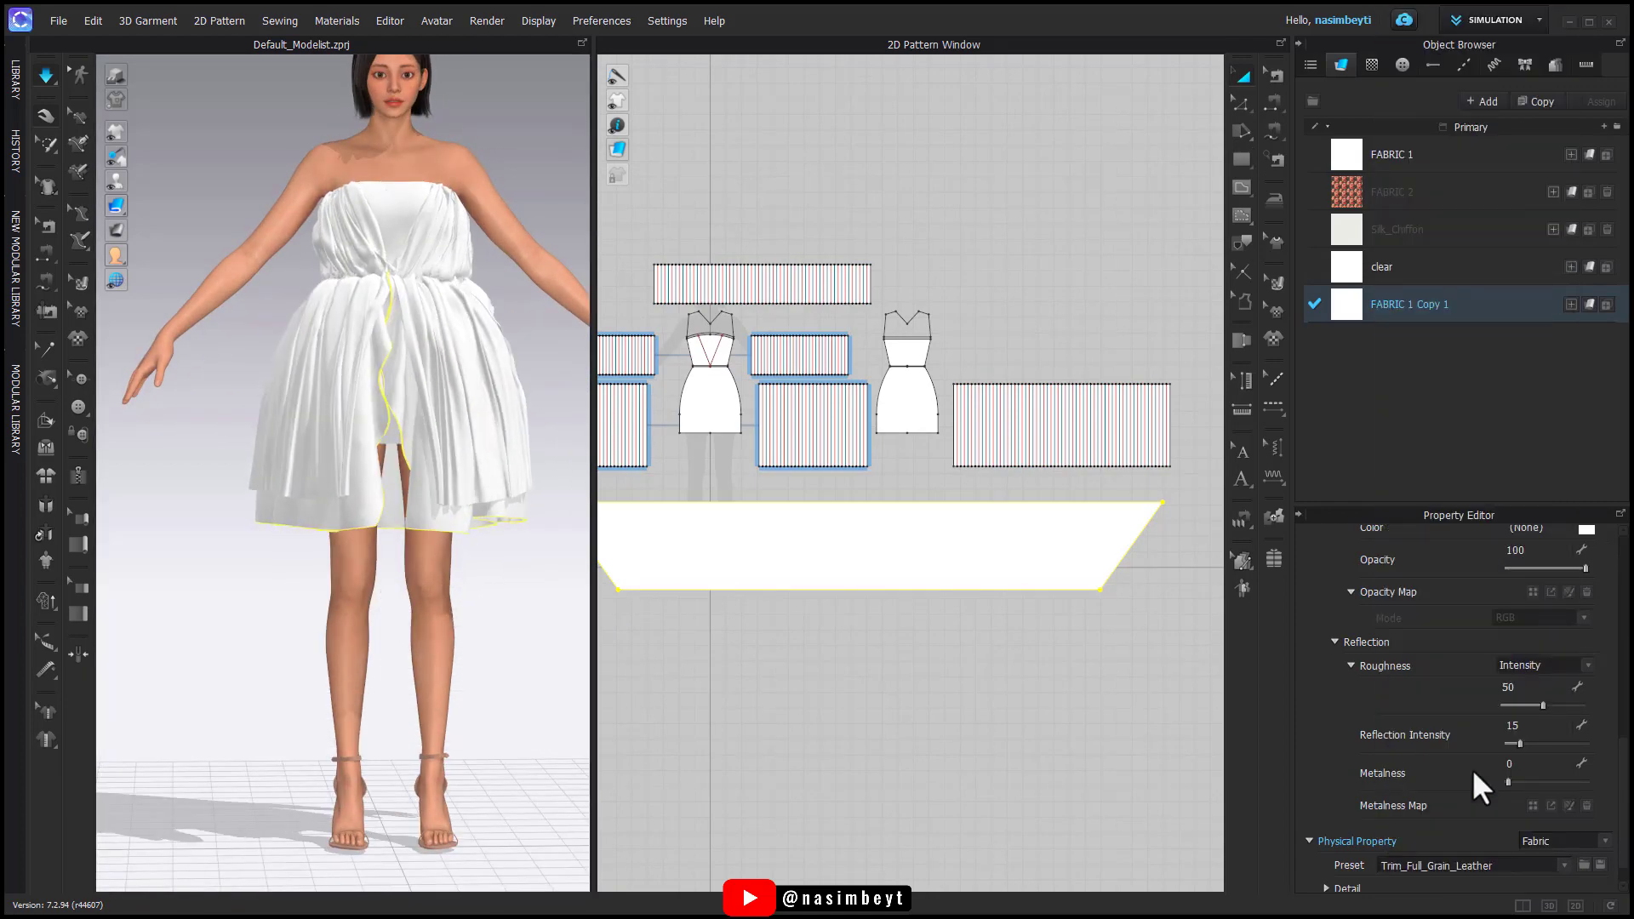
click(1495, 867)
click(1461, 783)
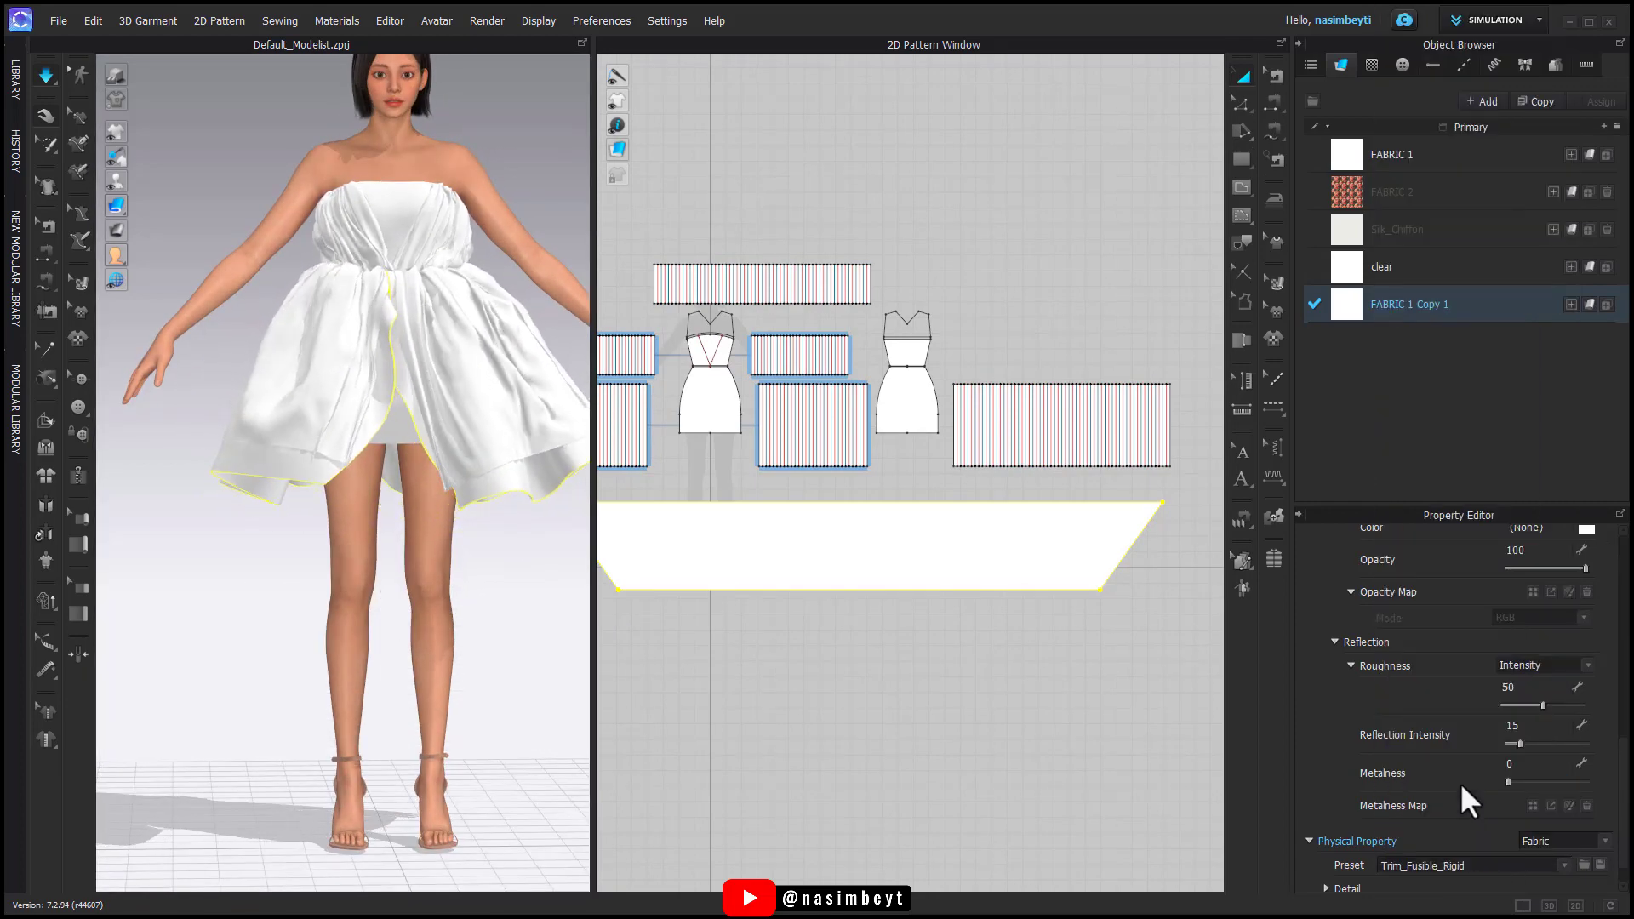
click(1494, 865)
click(1469, 795)
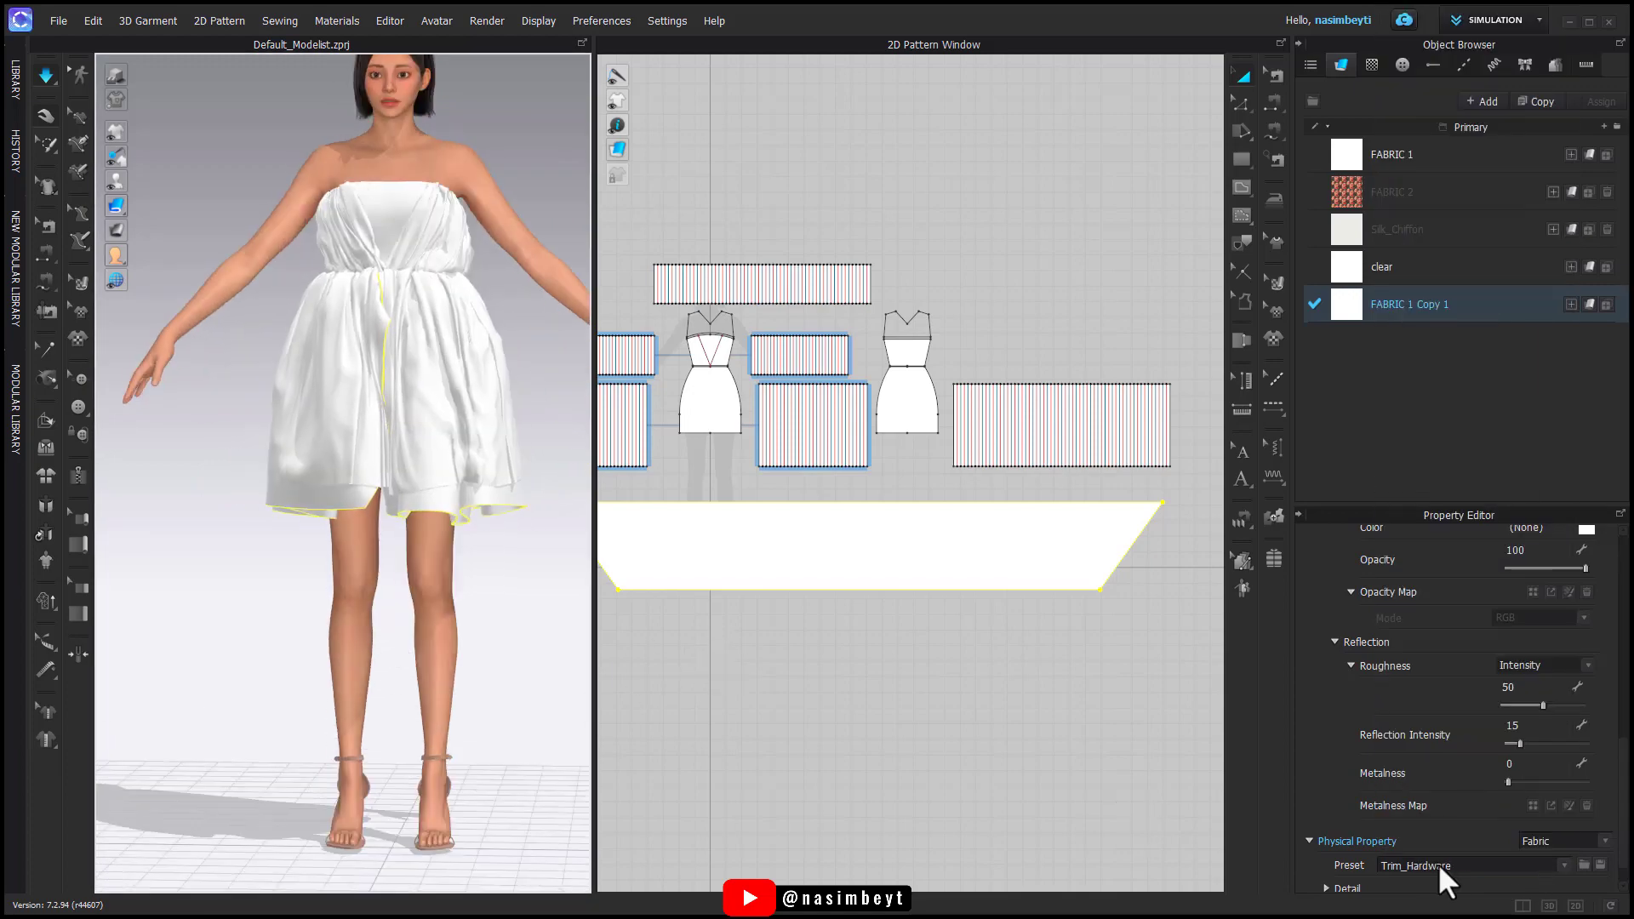
Step: Compare the Wool preset on the copied fabric, and set it back to Trim_Hardware
click(1440, 863)
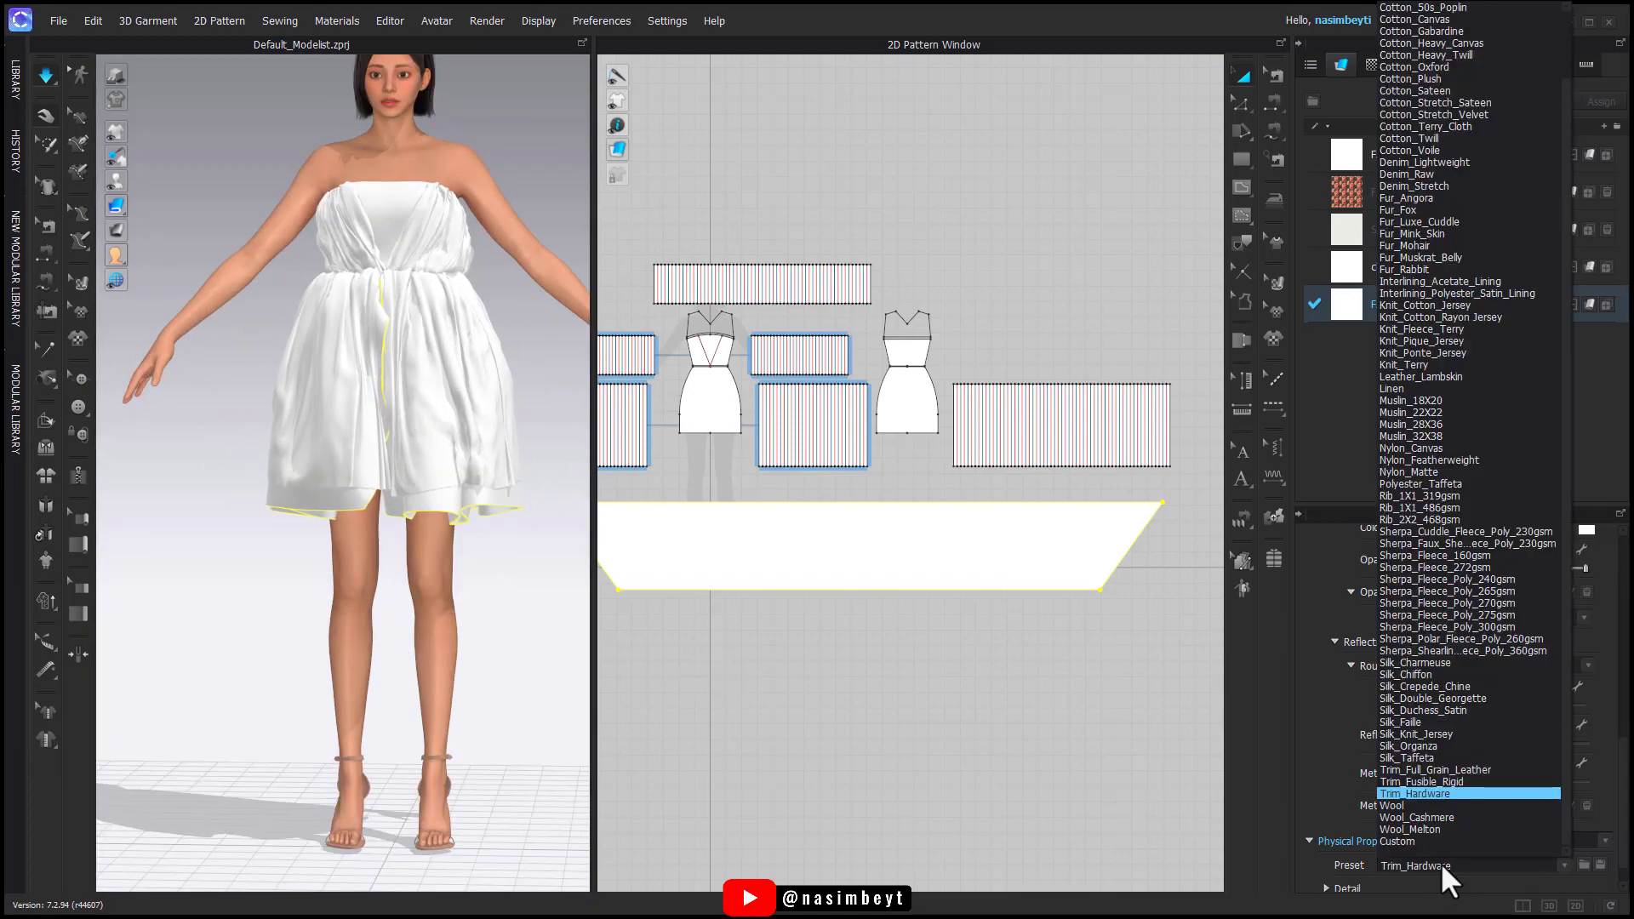
click(1402, 805)
click(1438, 865)
click(1421, 797)
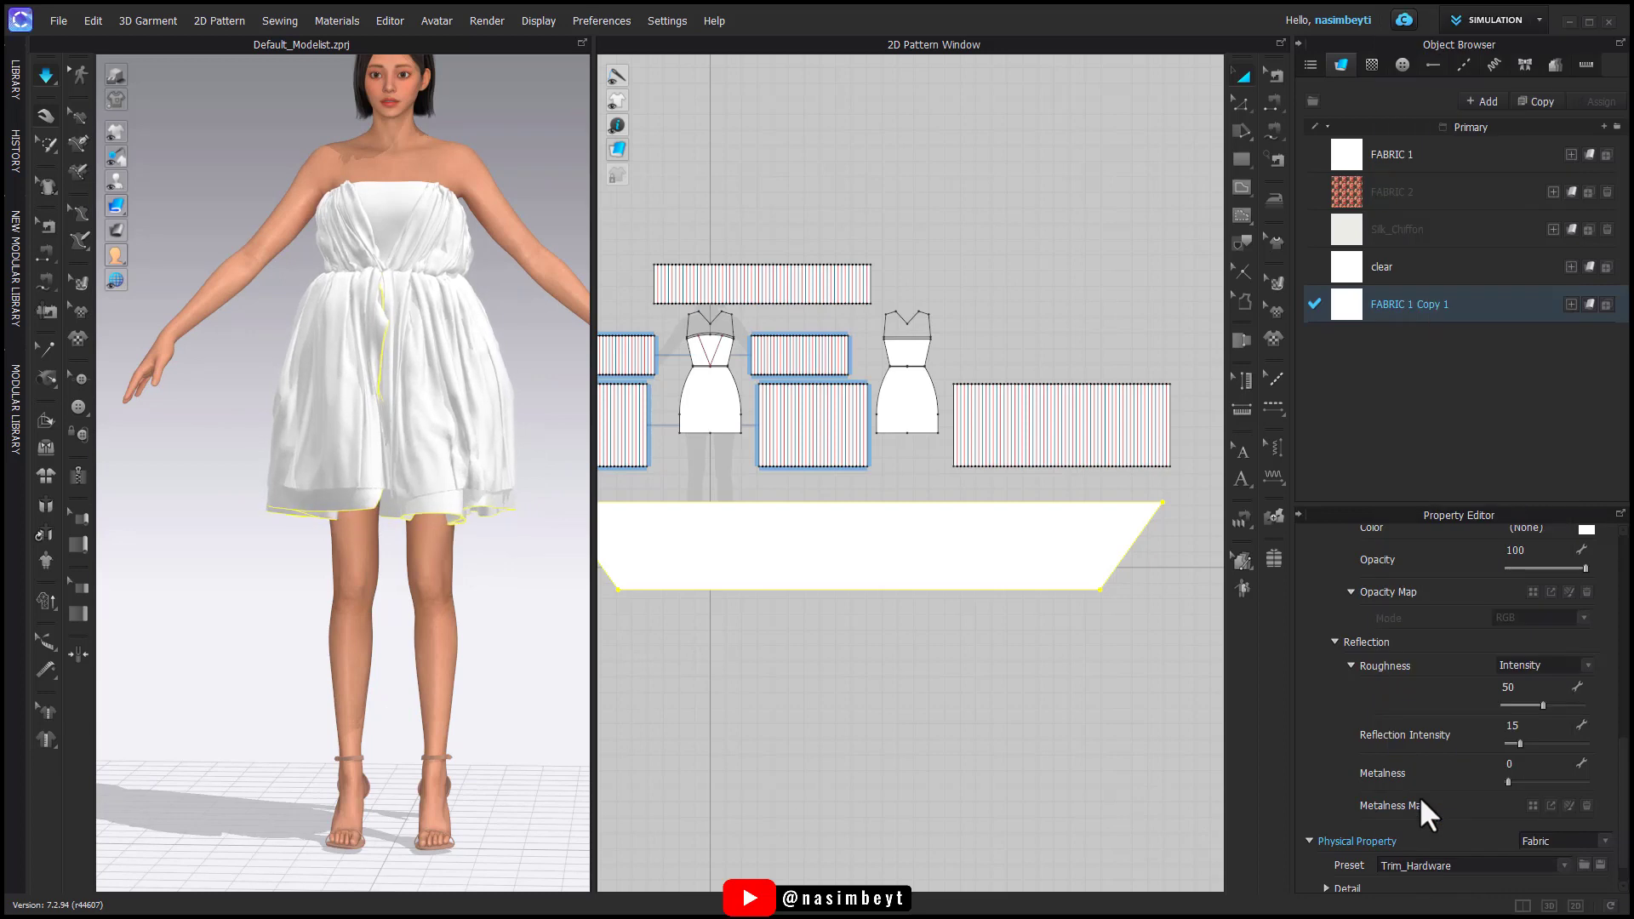
Step: Turn on Elastic for the upper edge of the trapezoid skirt layer
click(1242, 104)
click(1081, 503)
scroll(1524, 764, up, 3)
click(1524, 636)
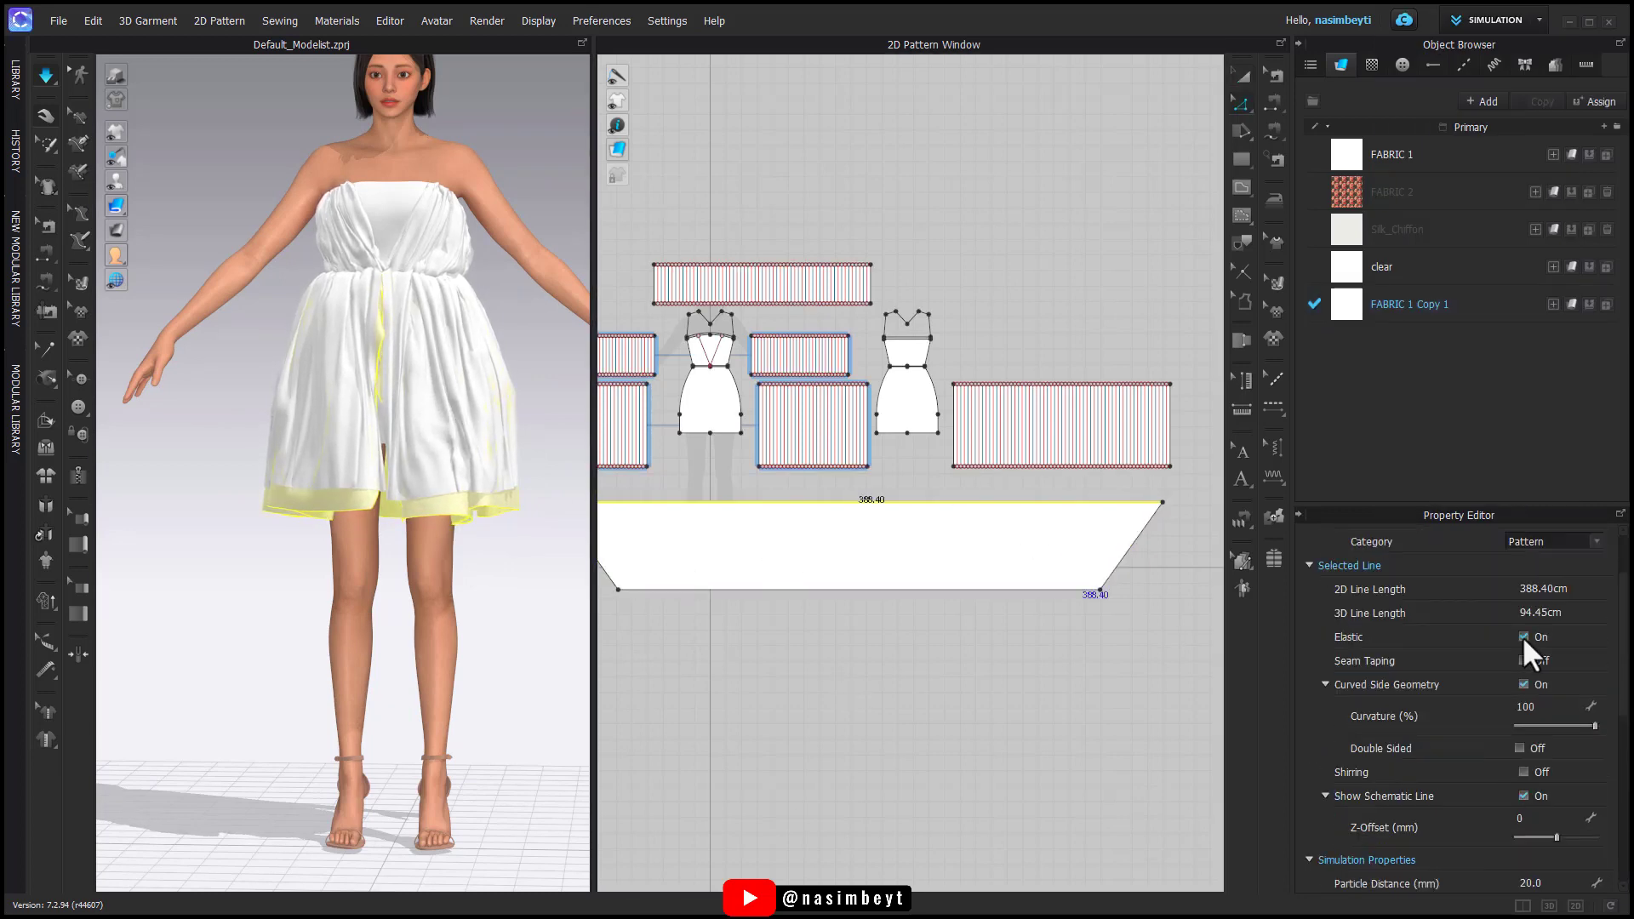
right_drag(506, 486, 474, 470)
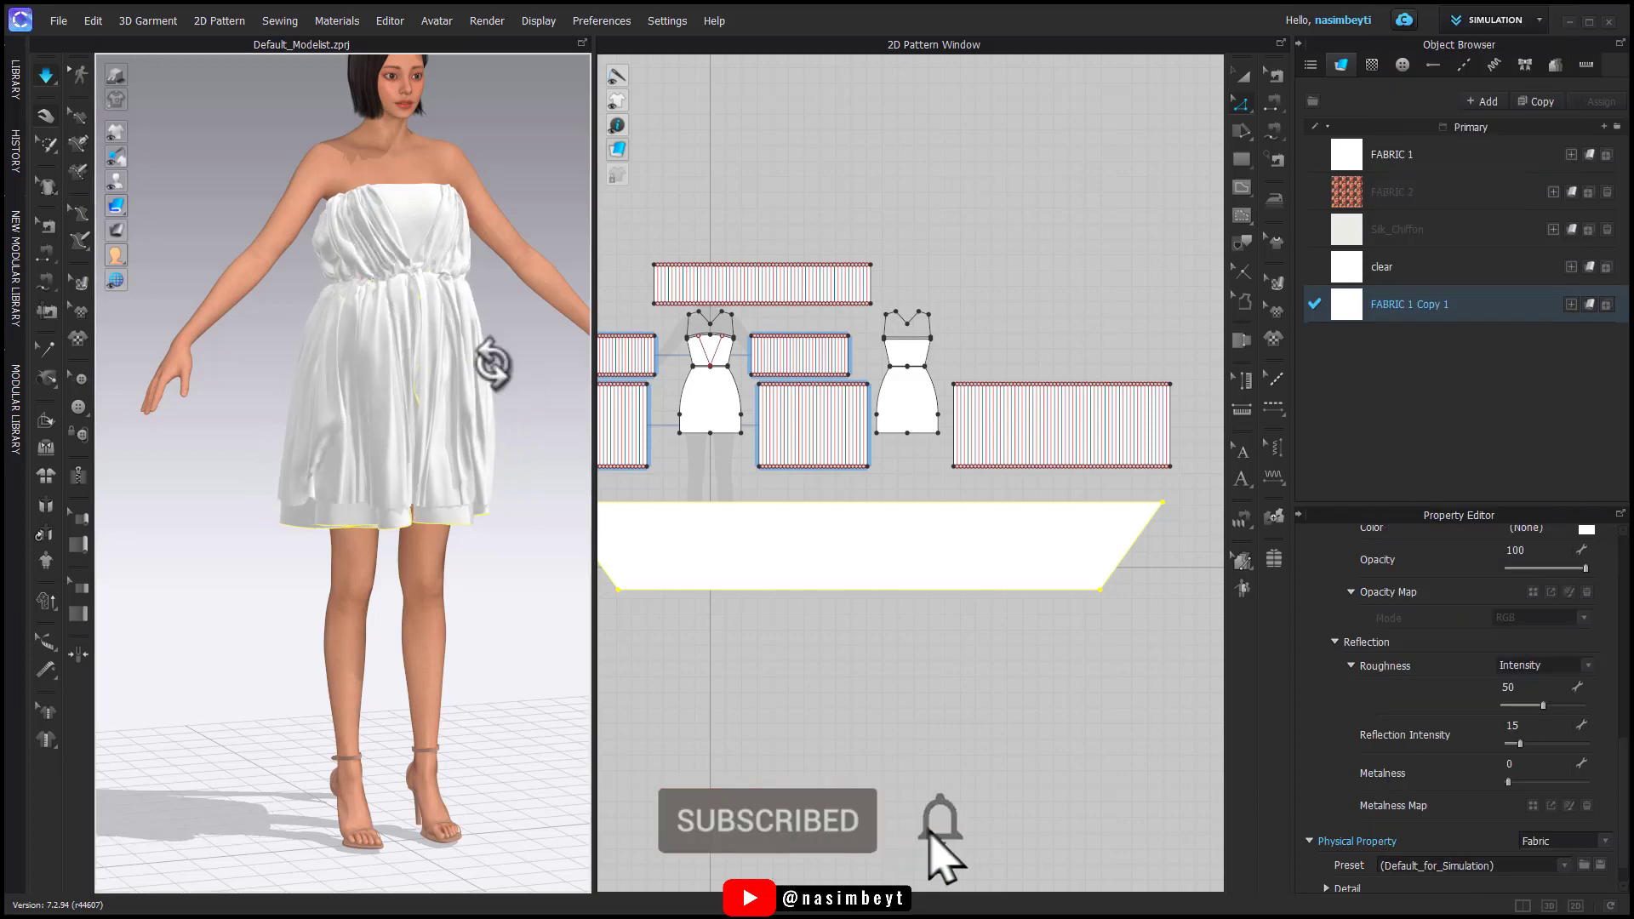
Step: Pull the fabric around the waist and bodice during simulation to settle its folds, and stop simulating
click(409, 339)
drag(406, 339, 417, 327)
drag(400, 217, 412, 193)
drag(381, 300, 388, 309)
right_drag(305, 349, 340, 378)
scroll(366, 383, up, 3)
drag(409, 264, 417, 337)
key(space)
Step: Select the upper edges of the back and front pleated skirt panels, try elastic on them, and simulate
click(1090, 384)
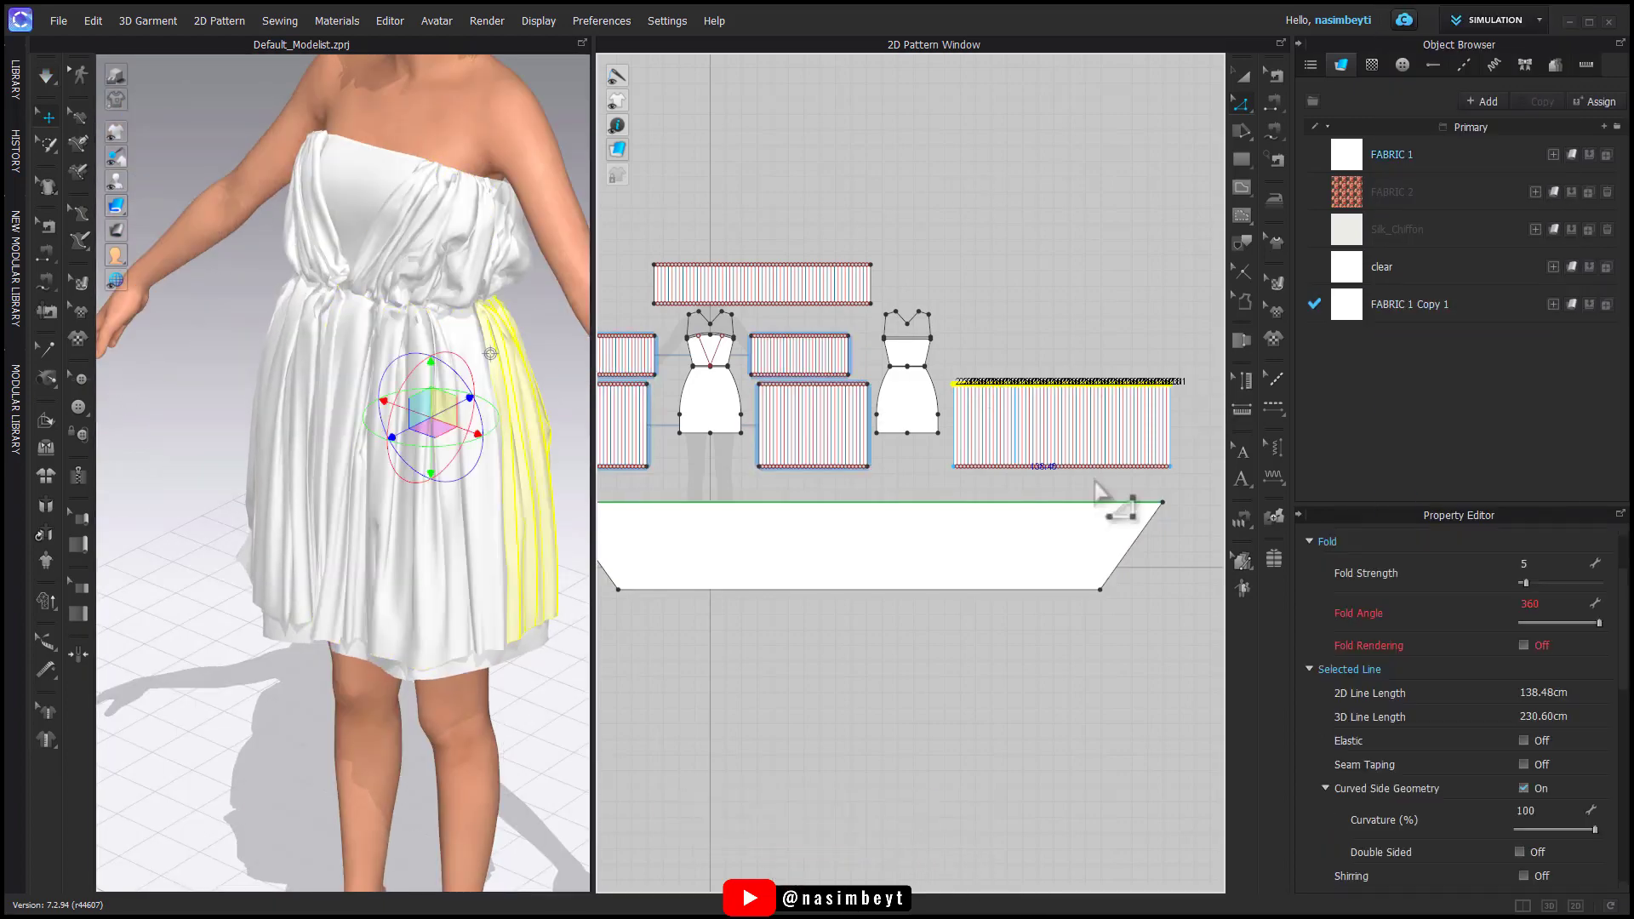
scroll(887, 402, up, 3)
middle_drag(887, 402, 1101, 456)
shift+click(1068, 426)
middle_drag(716, 421, 855, 433)
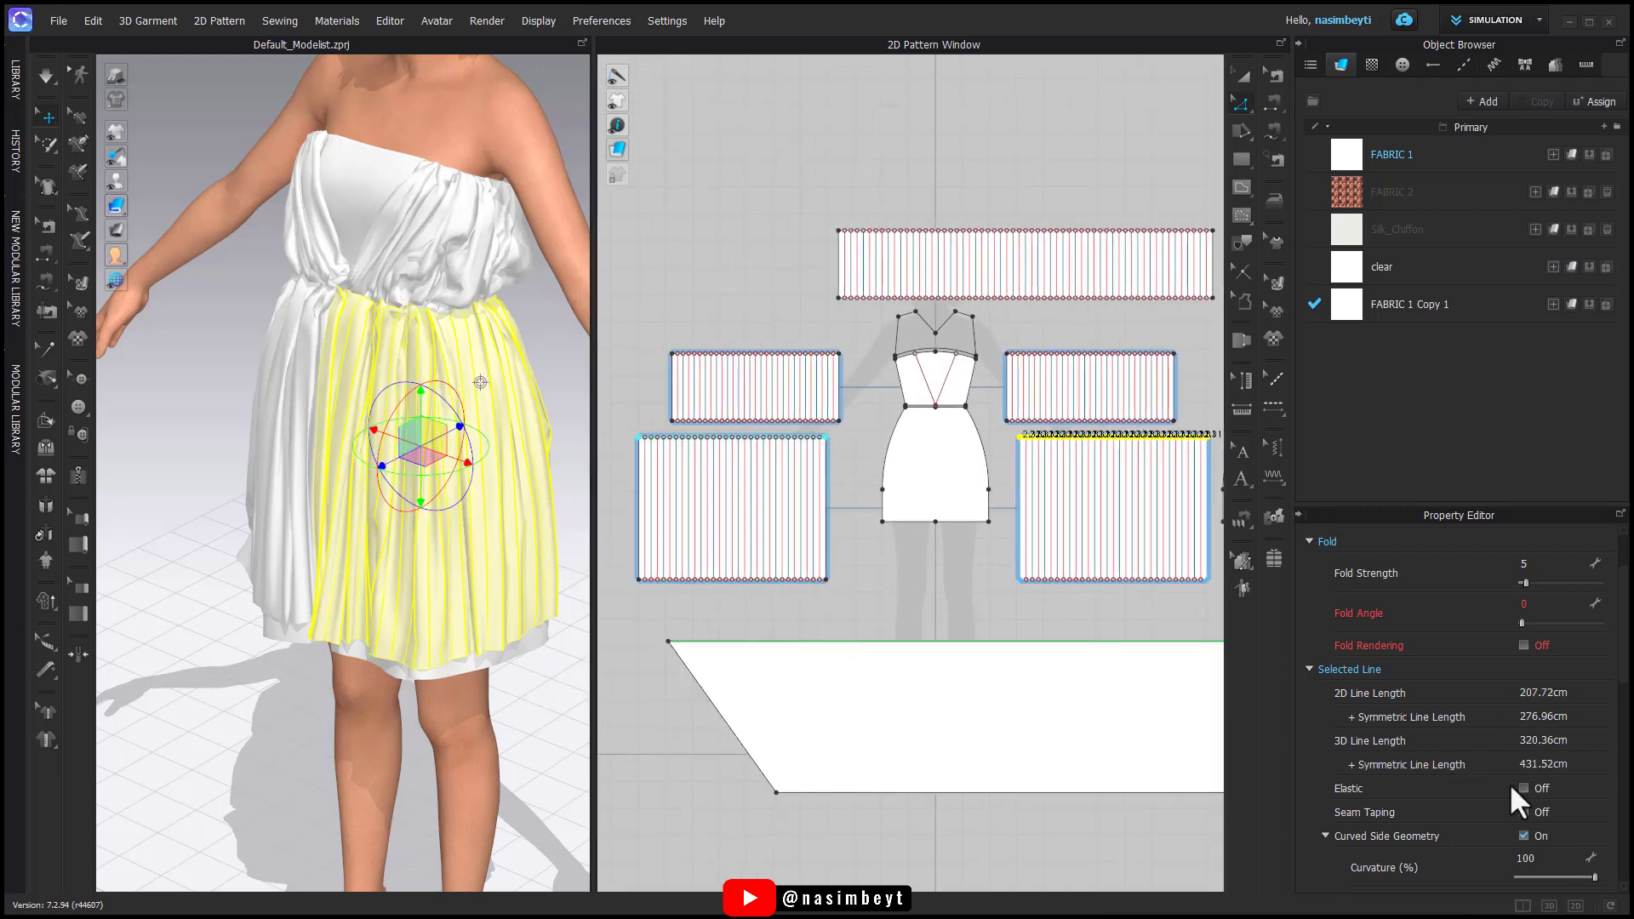
key(space)
Step: Examine from several angles how the pleated panels drape over the trapezoid skirt layer
right_drag(404, 585, 502, 513)
click(483, 598)
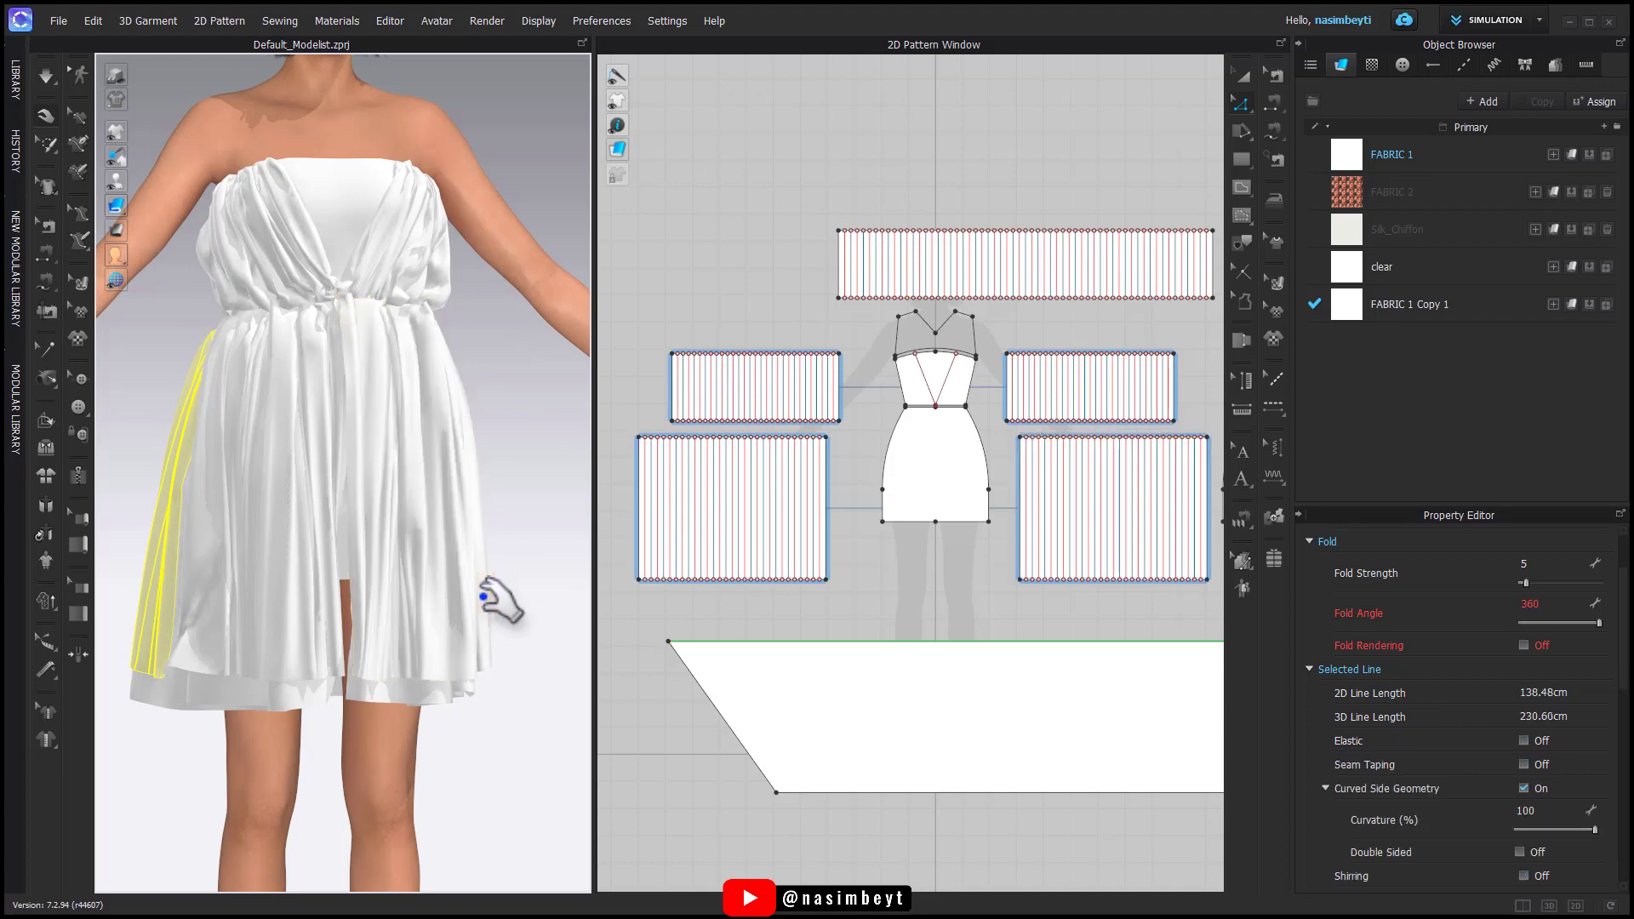
click(1410, 304)
right_drag(468, 566, 452, 346)
click(418, 451)
click(1046, 594)
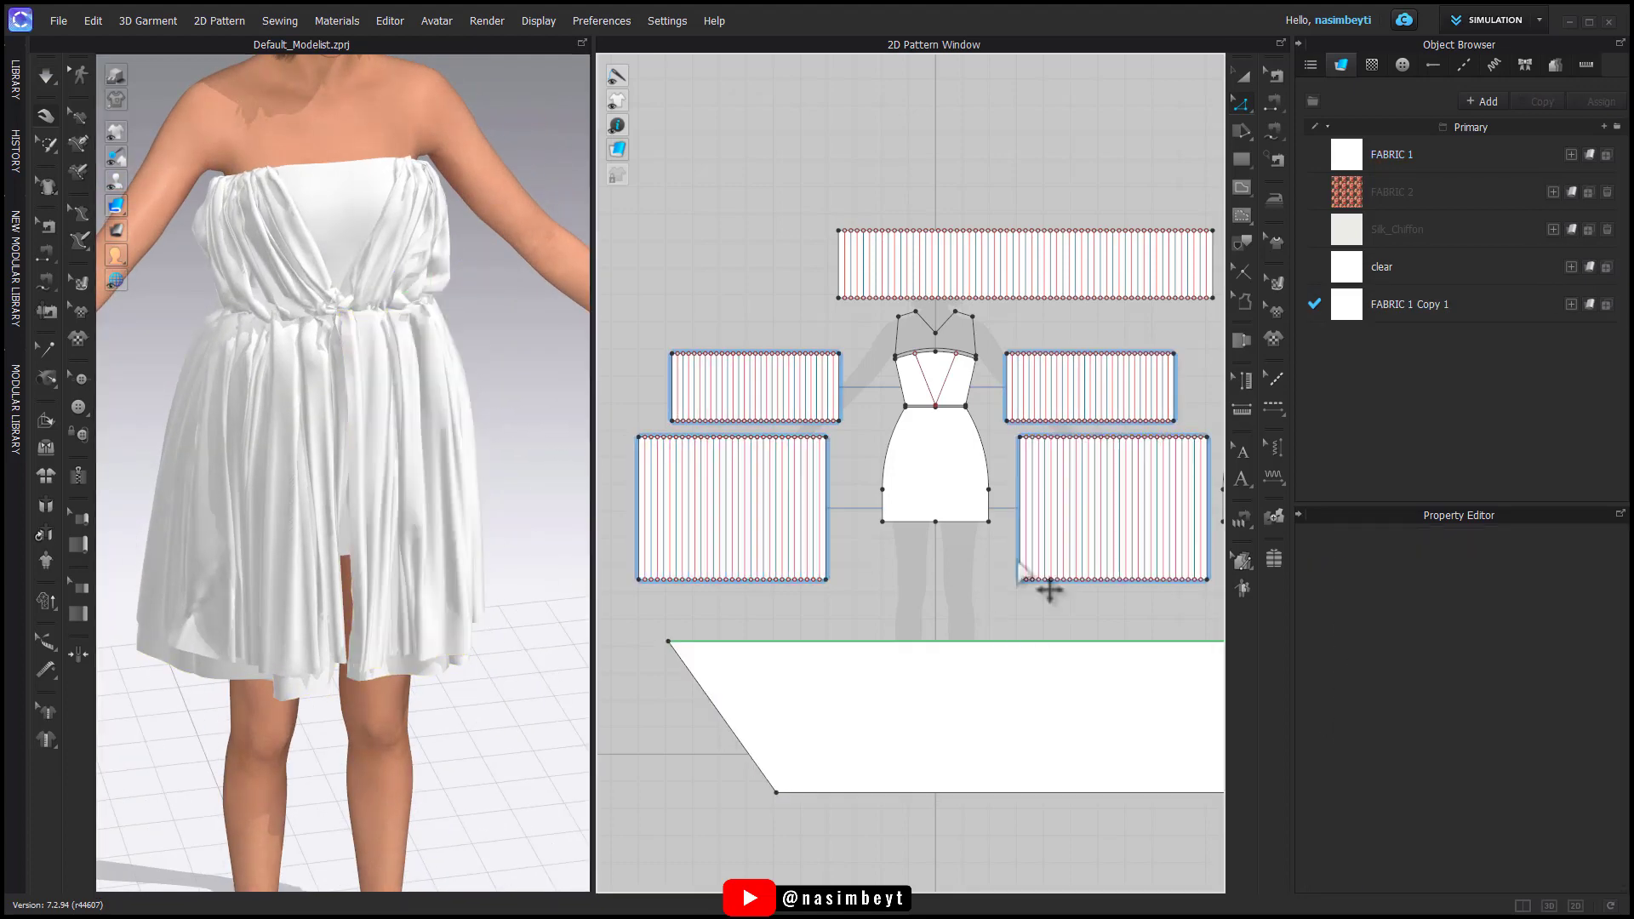
right_drag(494, 493, 438, 638)
click(428, 694)
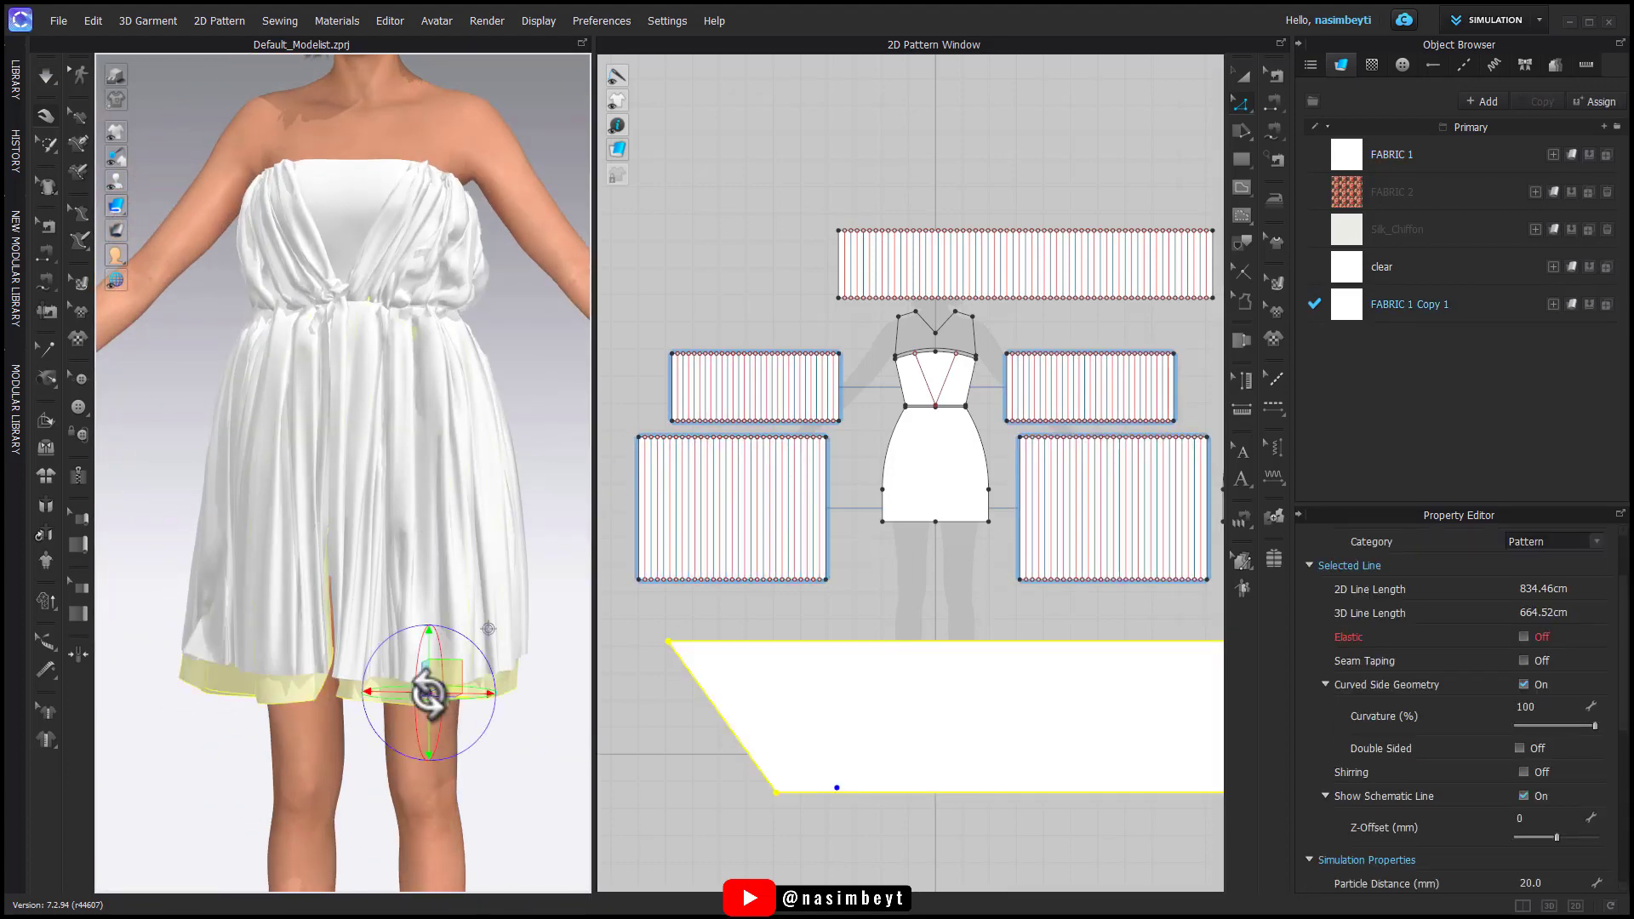
Step: Delete the two front pleated skirt panels and the back pleated skirt panel
scroll(874, 545, down, 3)
middle_drag(873, 545, 766, 514)
key(a)
click(732, 484)
shift+click(863, 508)
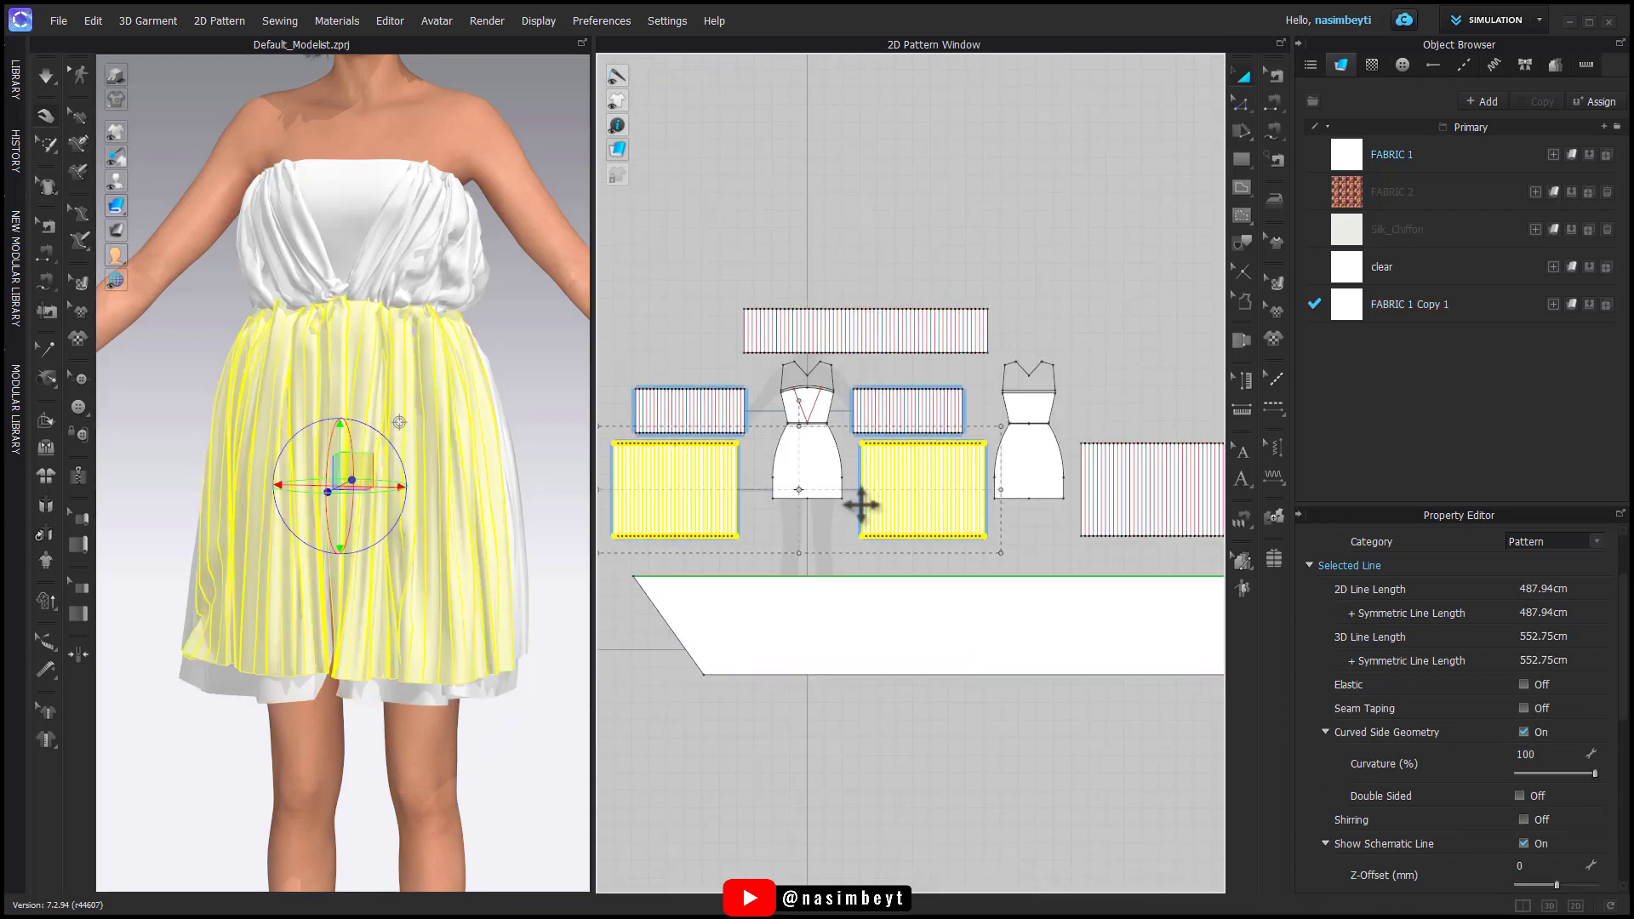
shift+click(1086, 518)
key(Delete)
click(1086, 518)
key(Delete)
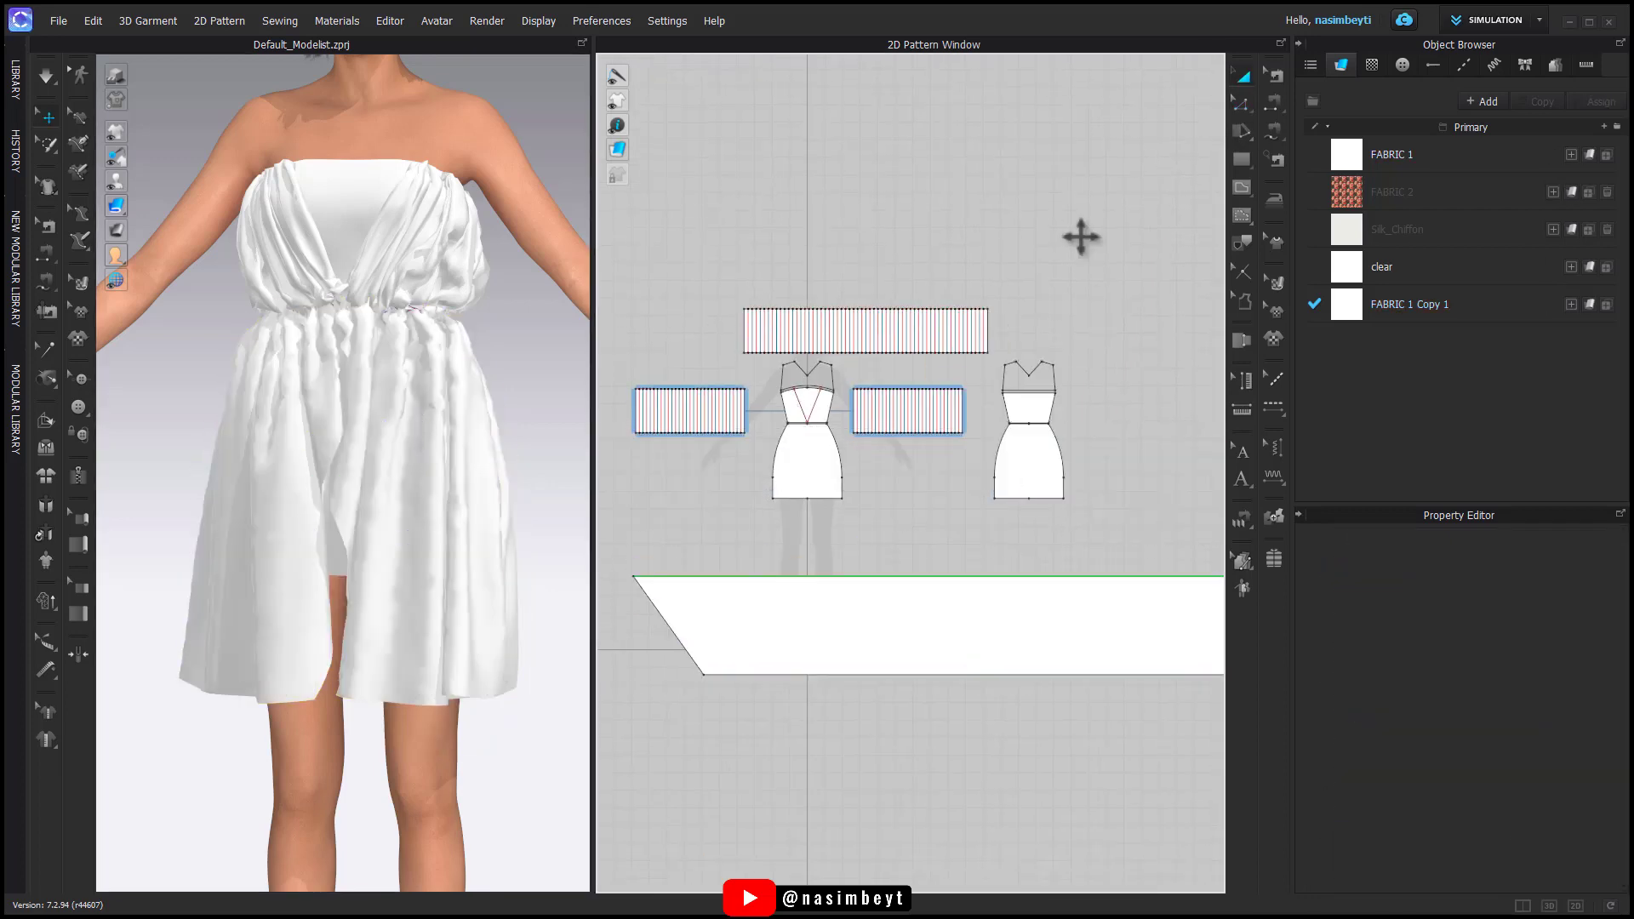
Step: Pull the trapezoid skirt layer's front fabric during simulation to settle it around the waist opening
drag(418, 408, 355, 281)
click(361, 234)
mouse_move(400, 483)
right_down()
mouse_move(507, 485)
mouse_move(407, 475)
right_up()
drag(407, 468, 560, 450)
Step: Delete the existing sewing between the trapezoid skirt layer's upper edge and the front and back dress waist
click(1275, 76)
scroll(814, 432, up, 10)
click(860, 546)
middle_drag(810, 442, 888, 535)
click(880, 563)
click(880, 562)
scroll(881, 566, down, 12)
scroll(888, 536, down, 4)
click(974, 671)
middle_drag(974, 671, 910, 624)
Step: Free-sew the trapezoid layer's upper edge around the front and back skirt waist, leaving a gap at the front centre, and simulate
click(1276, 133)
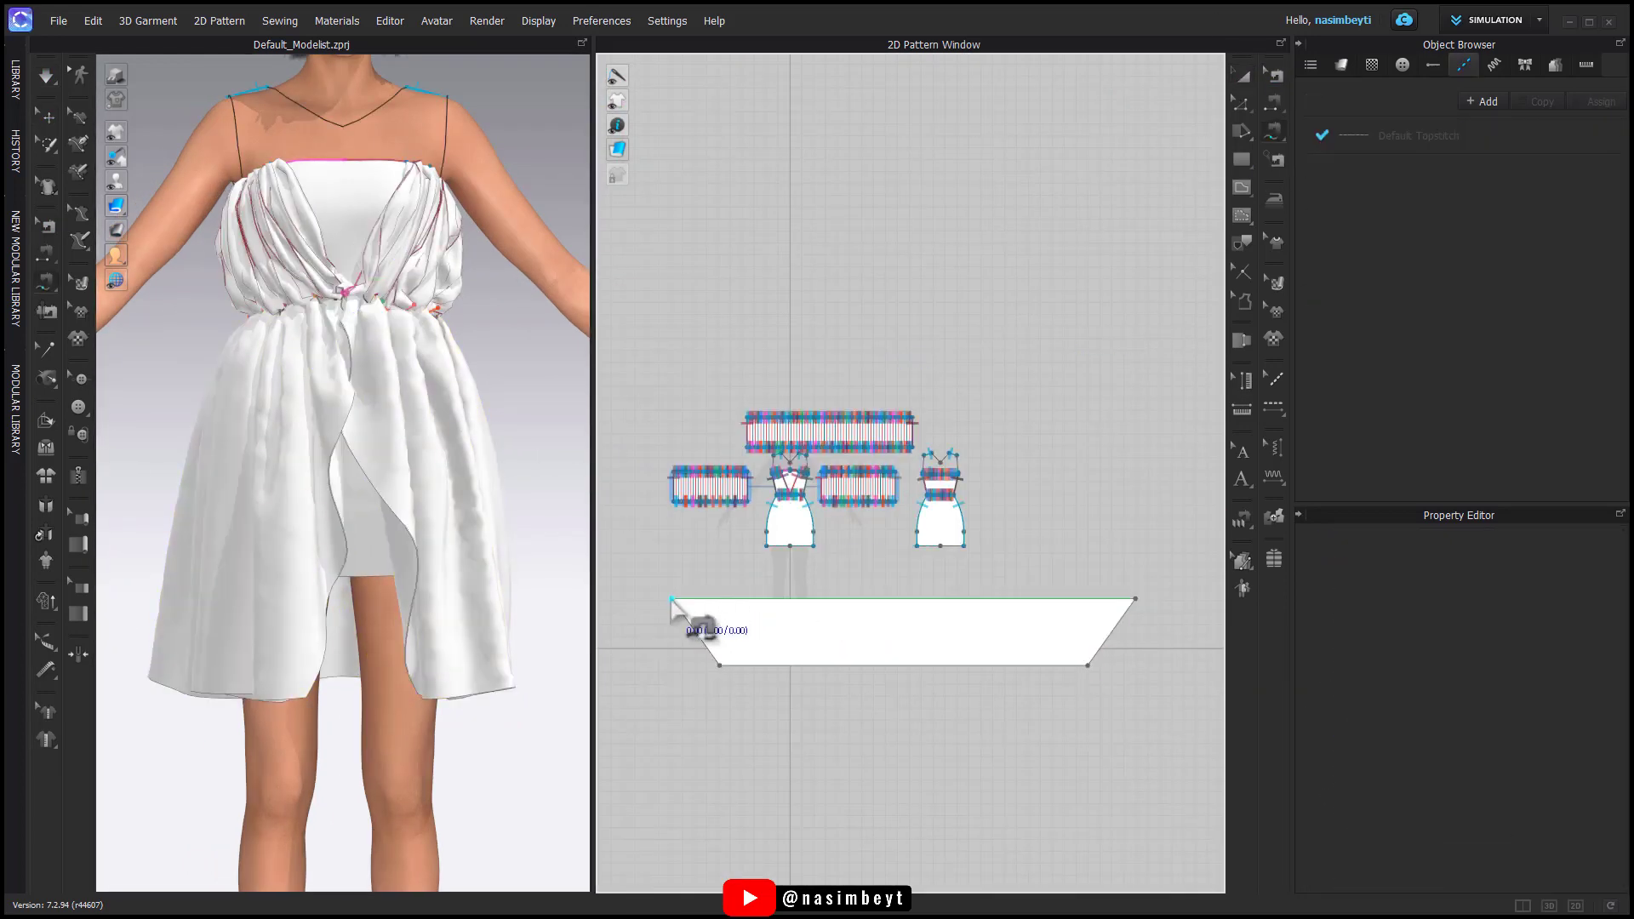
scroll(884, 592, up, 10)
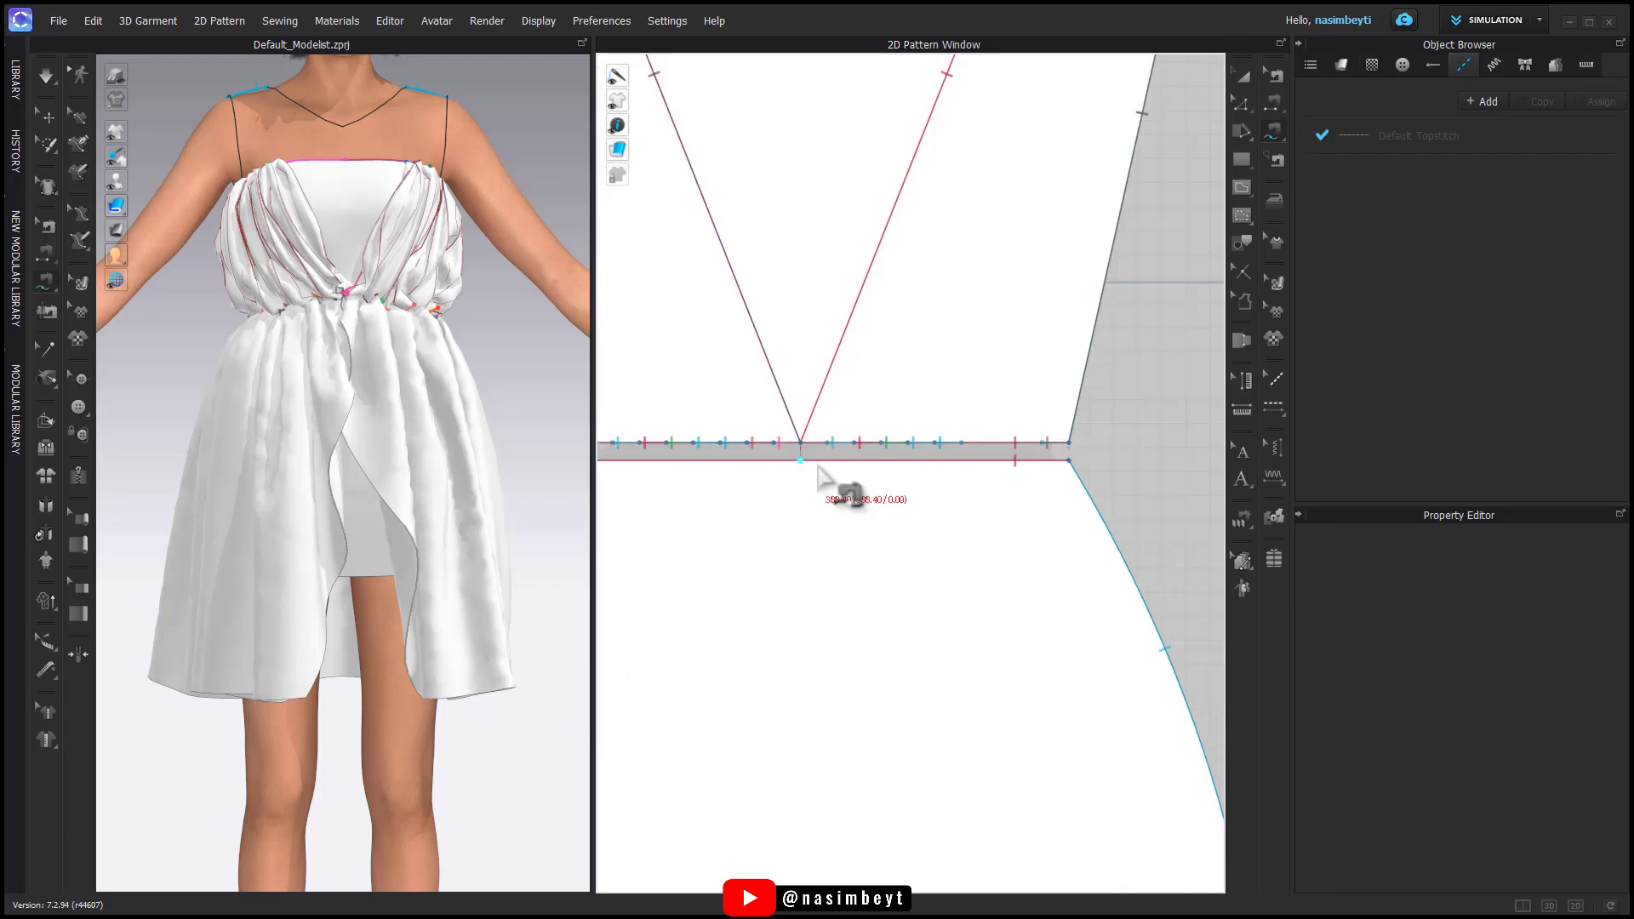
click(854, 462)
click(1069, 461)
scroll(1055, 481, down, 10)
scroll(885, 510, up, 8)
click(697, 482)
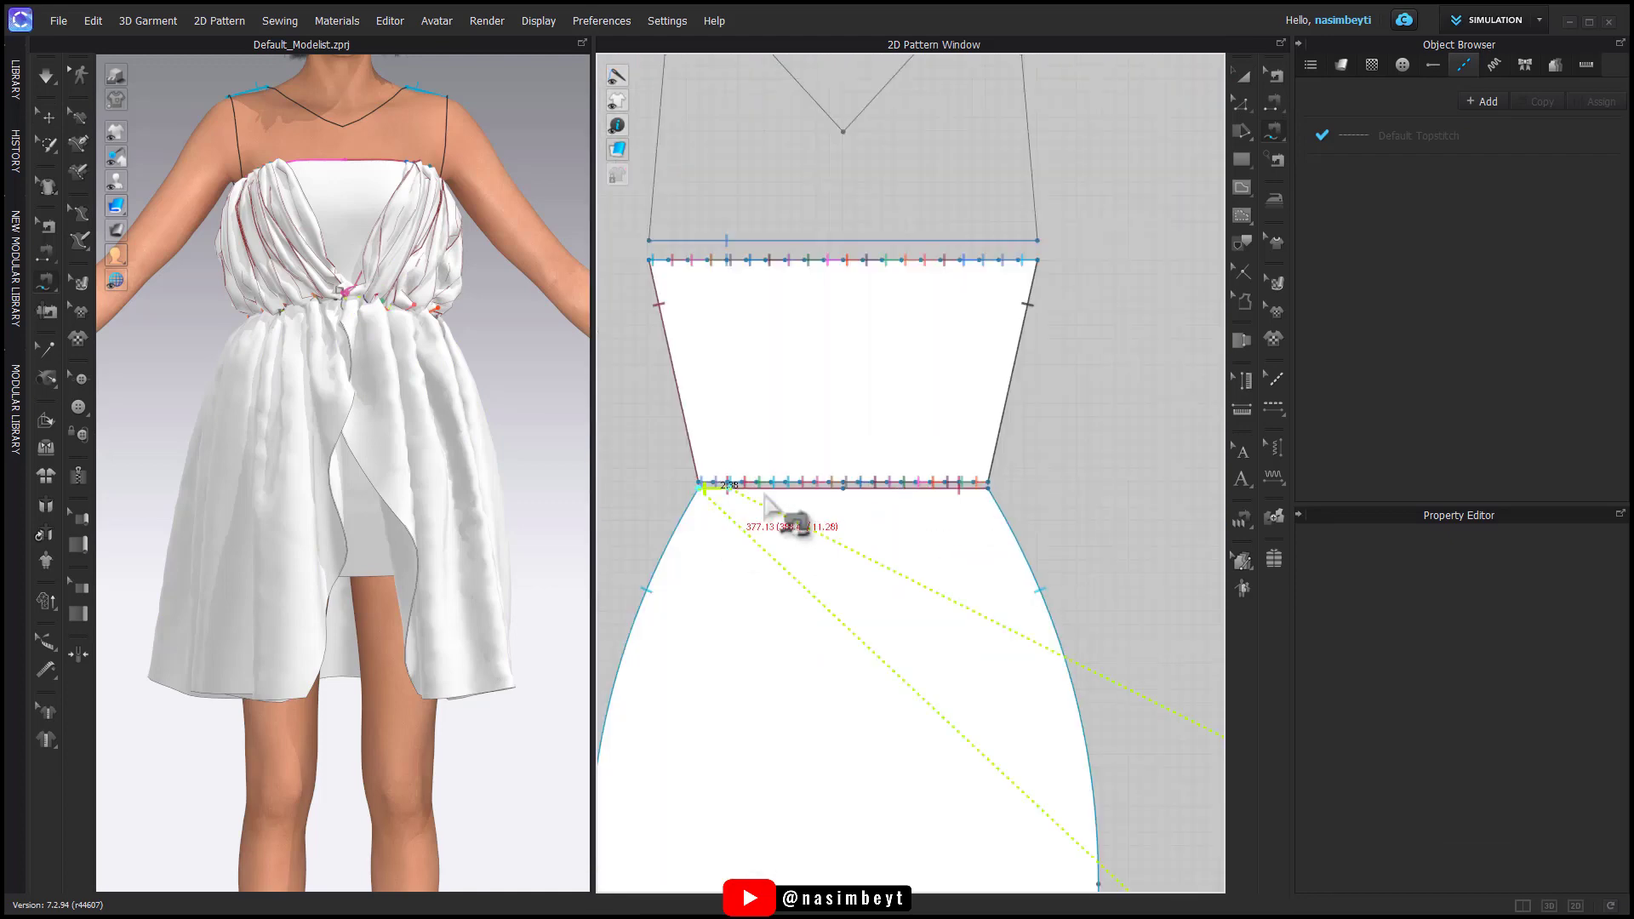
click(988, 482)
scroll(983, 532, down, 8)
click(693, 475)
click(840, 478)
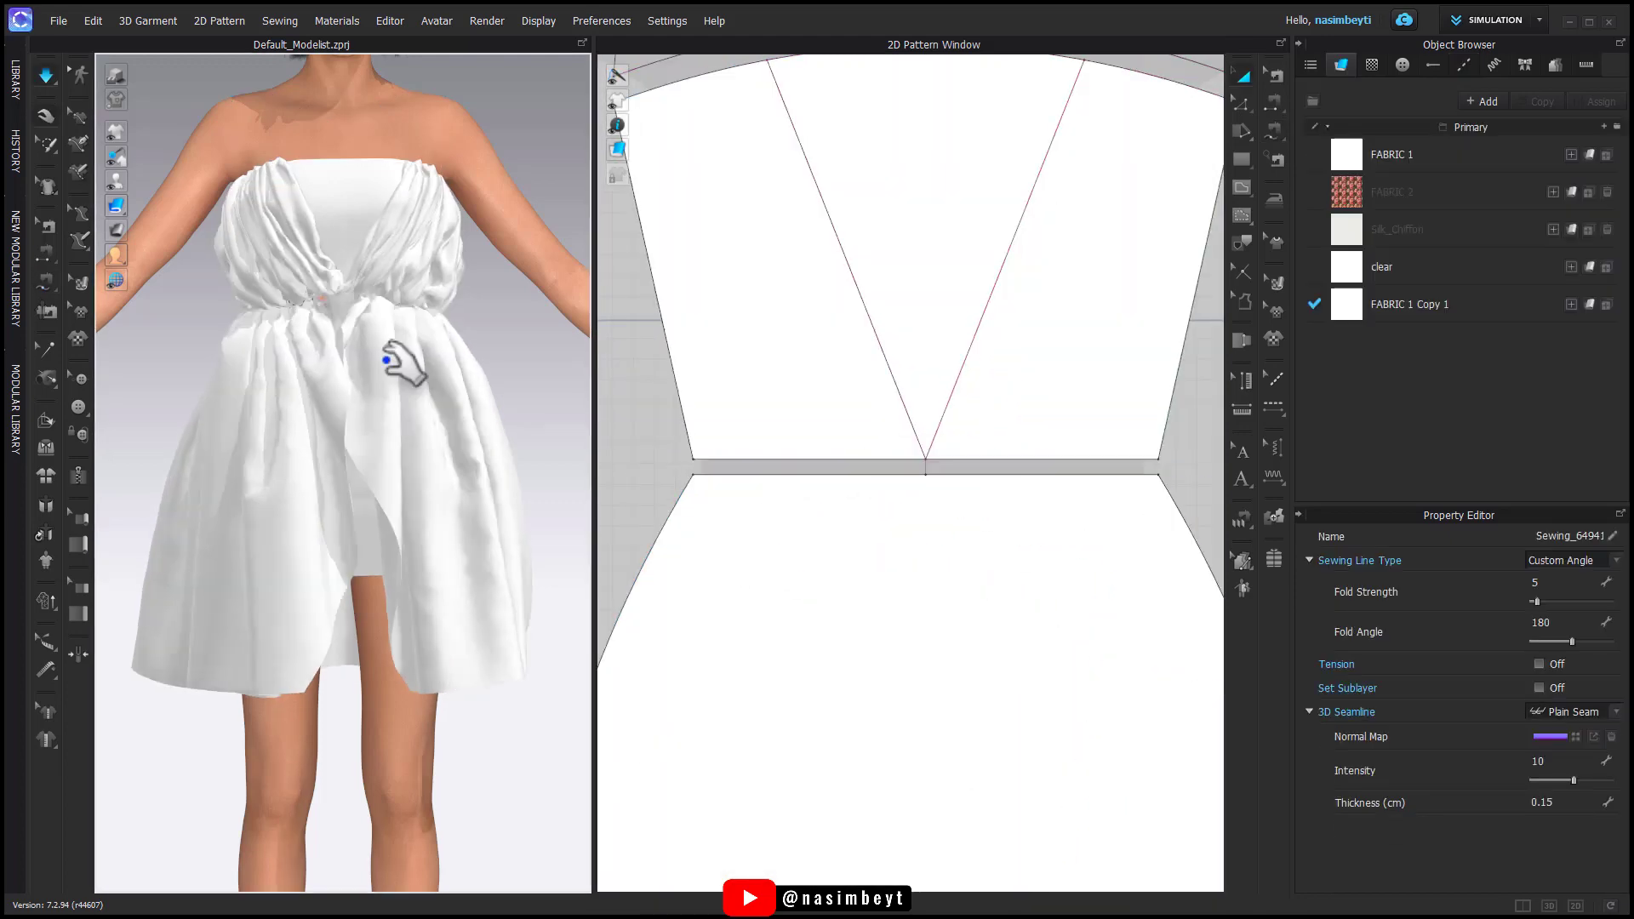
click(387, 485)
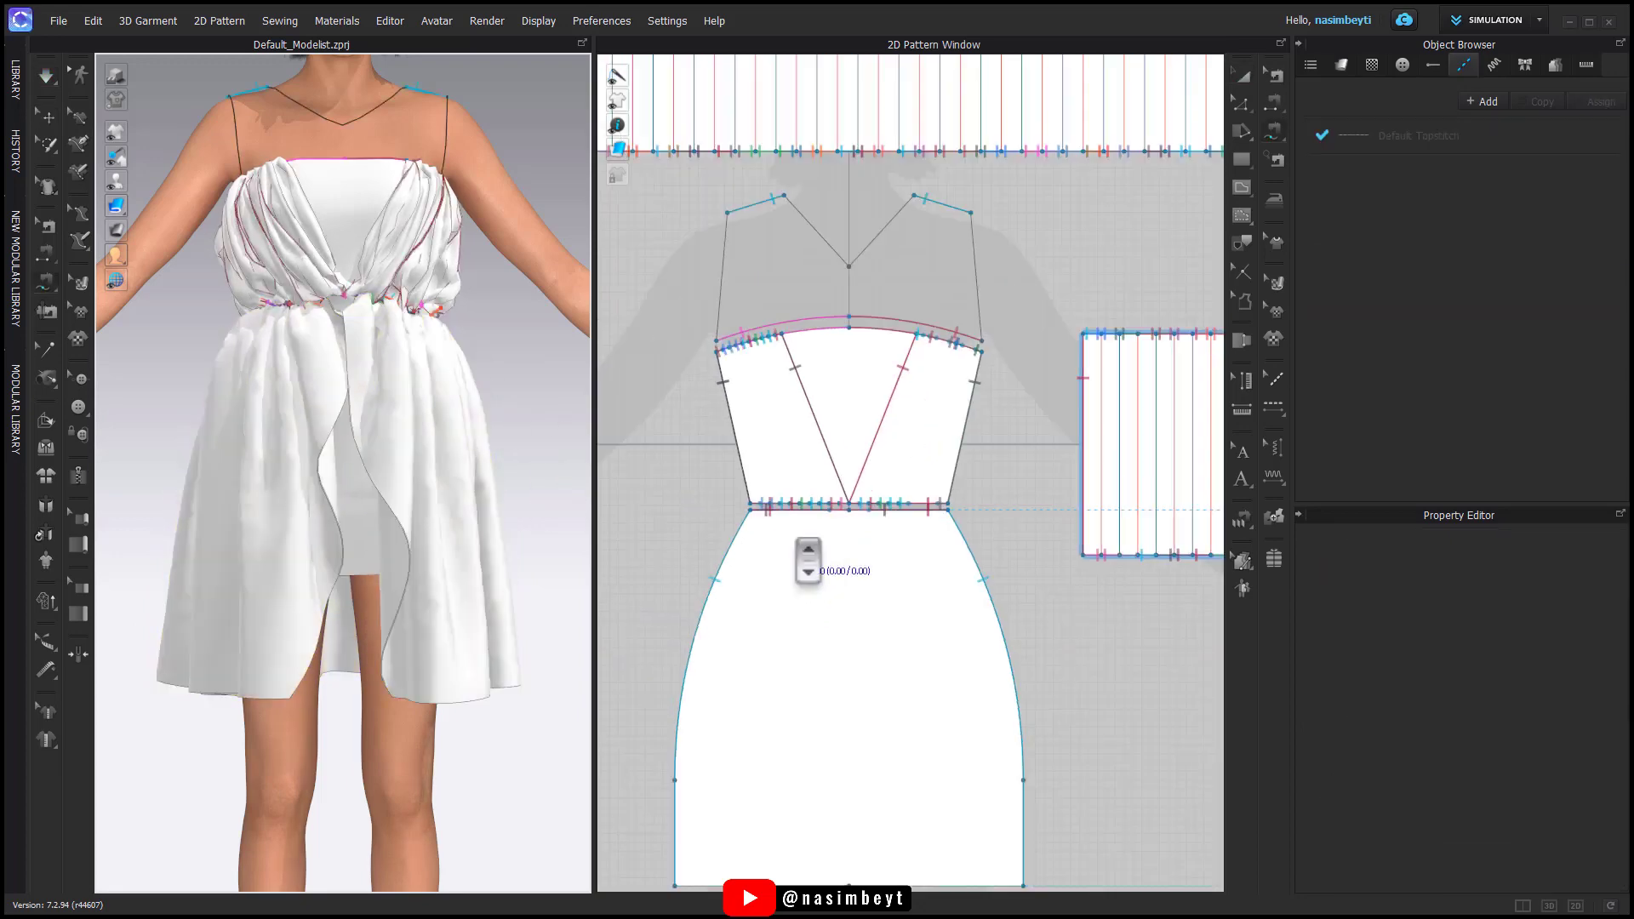
Step: Curve both slanted side edges of the trapezoid skirt layer inward, and simulate
click(1241, 102)
click(1285, 141)
drag(666, 480, 682, 479)
middle_drag(1223, 481, 1178, 481)
drag(1176, 480, 1154, 479)
key(space)
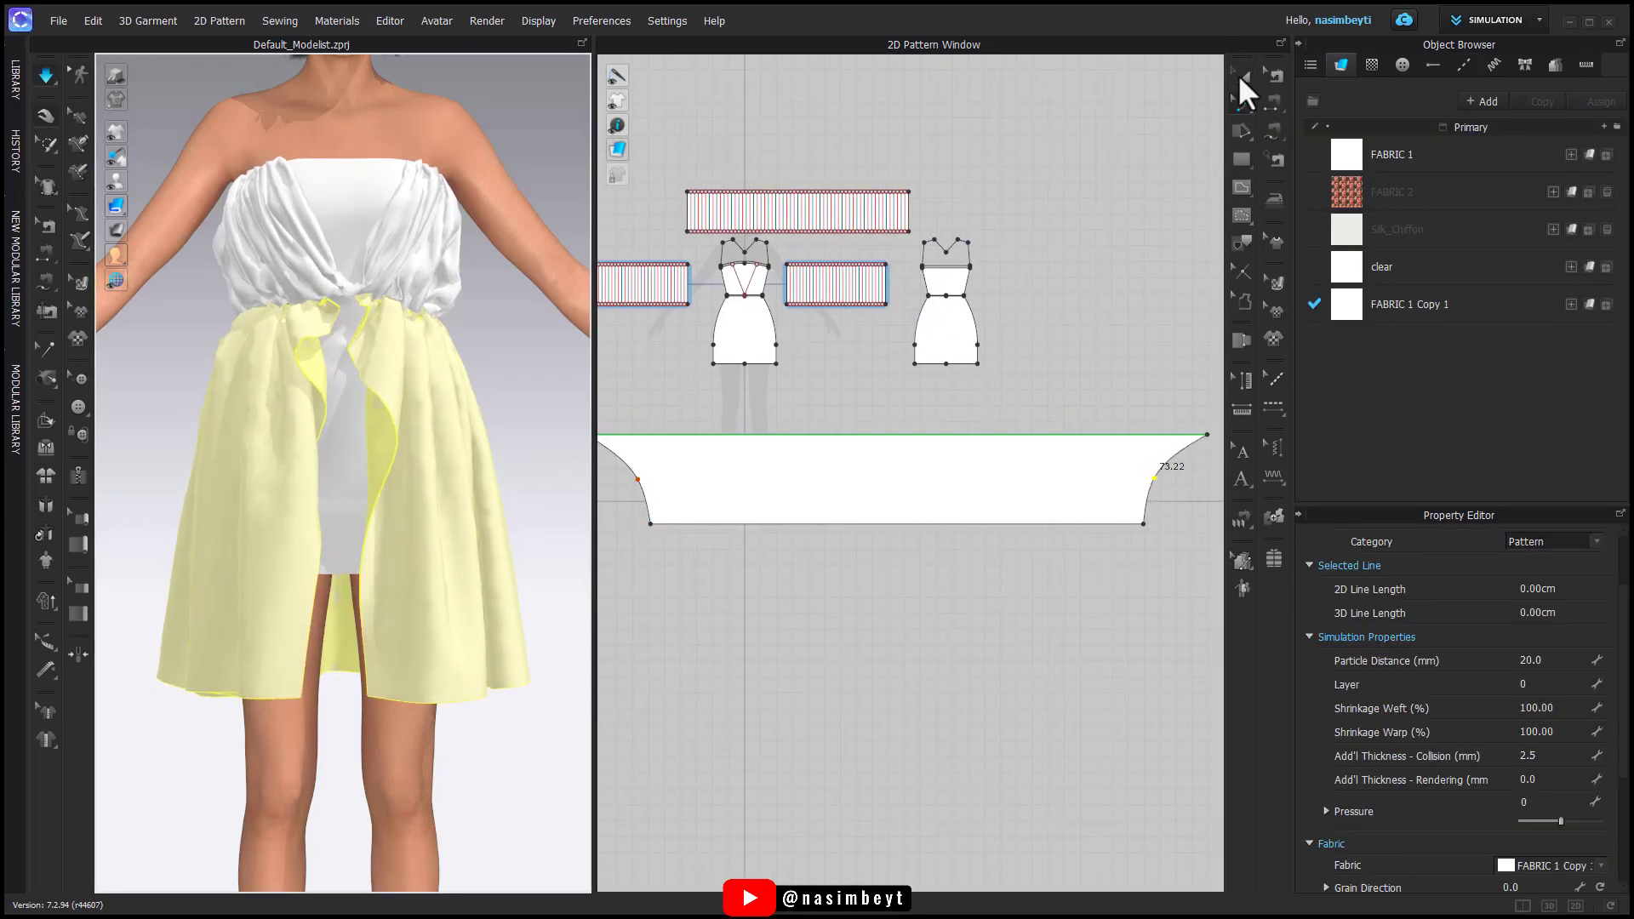
Step: Set the particle distance of all pattern pieces to 5 mm and simulate
click(1241, 76)
scroll(996, 354, down, 5)
middle_drag(1003, 369, 963, 405)
key(ctrl+a)
right_click(939, 408)
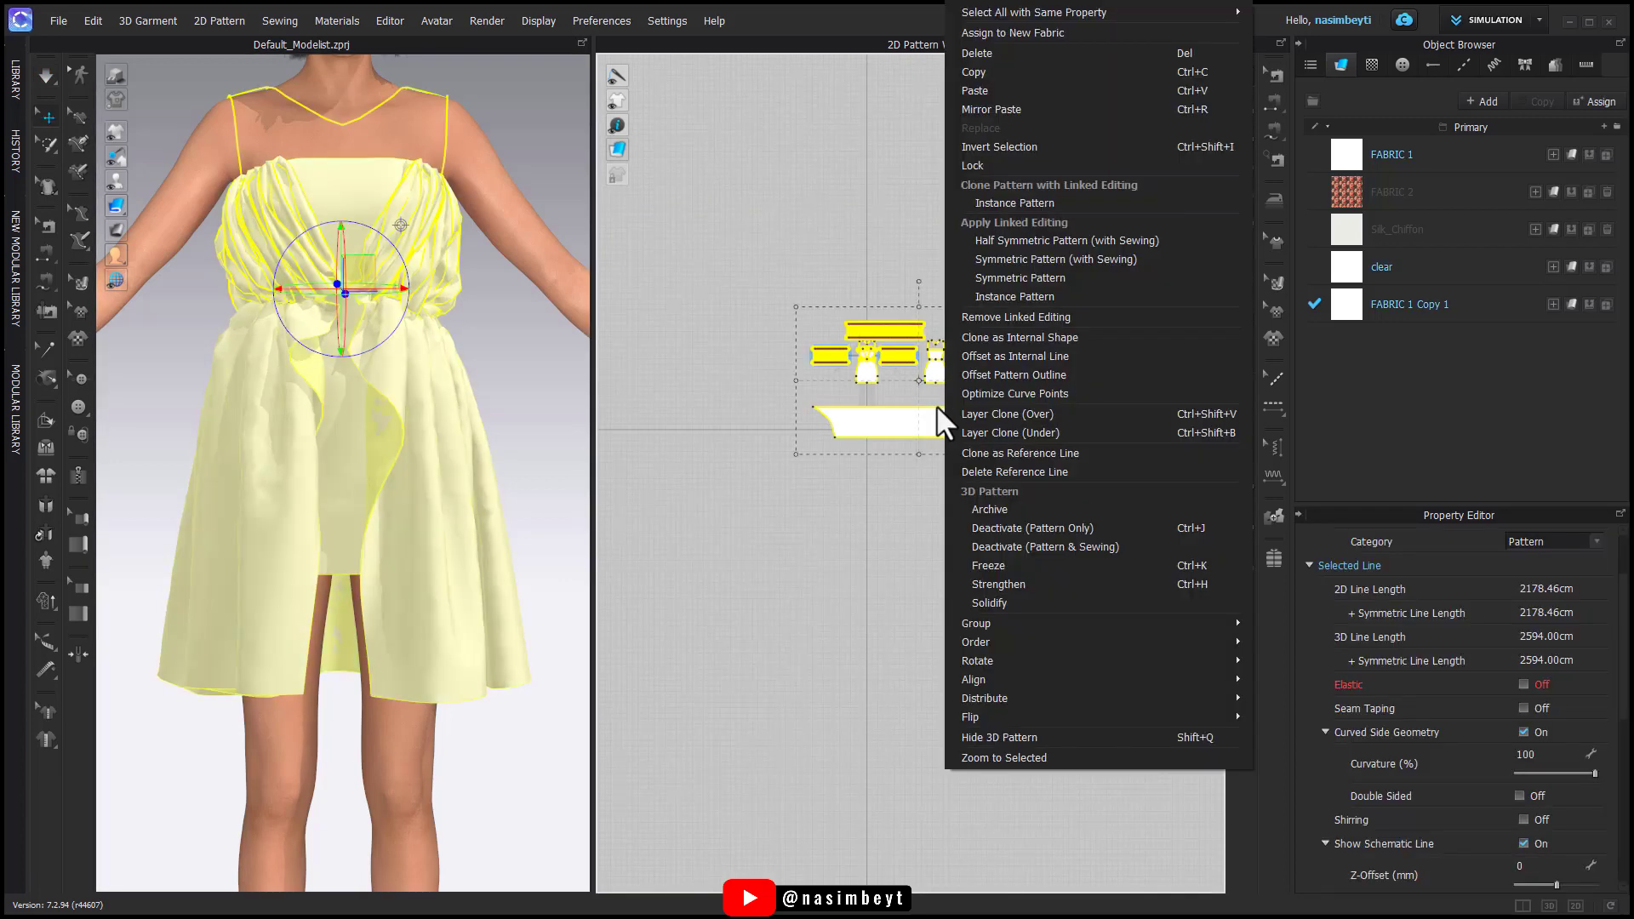
click(1469, 779)
scroll(1481, 783, down, 4)
click(1556, 728)
text(5)
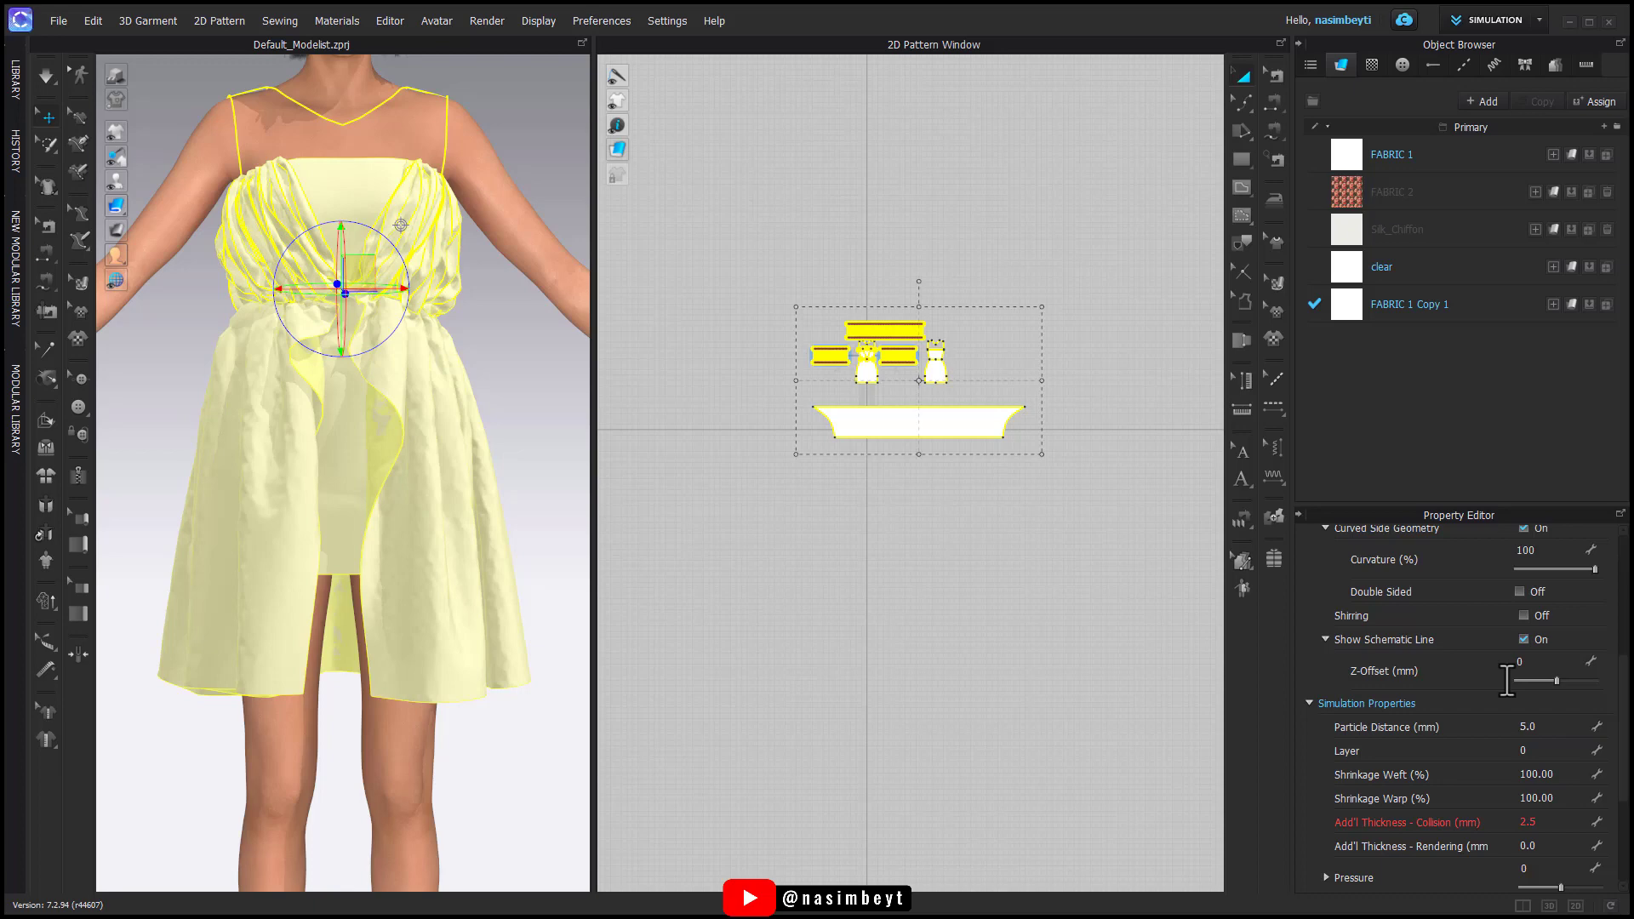
click(907, 441)
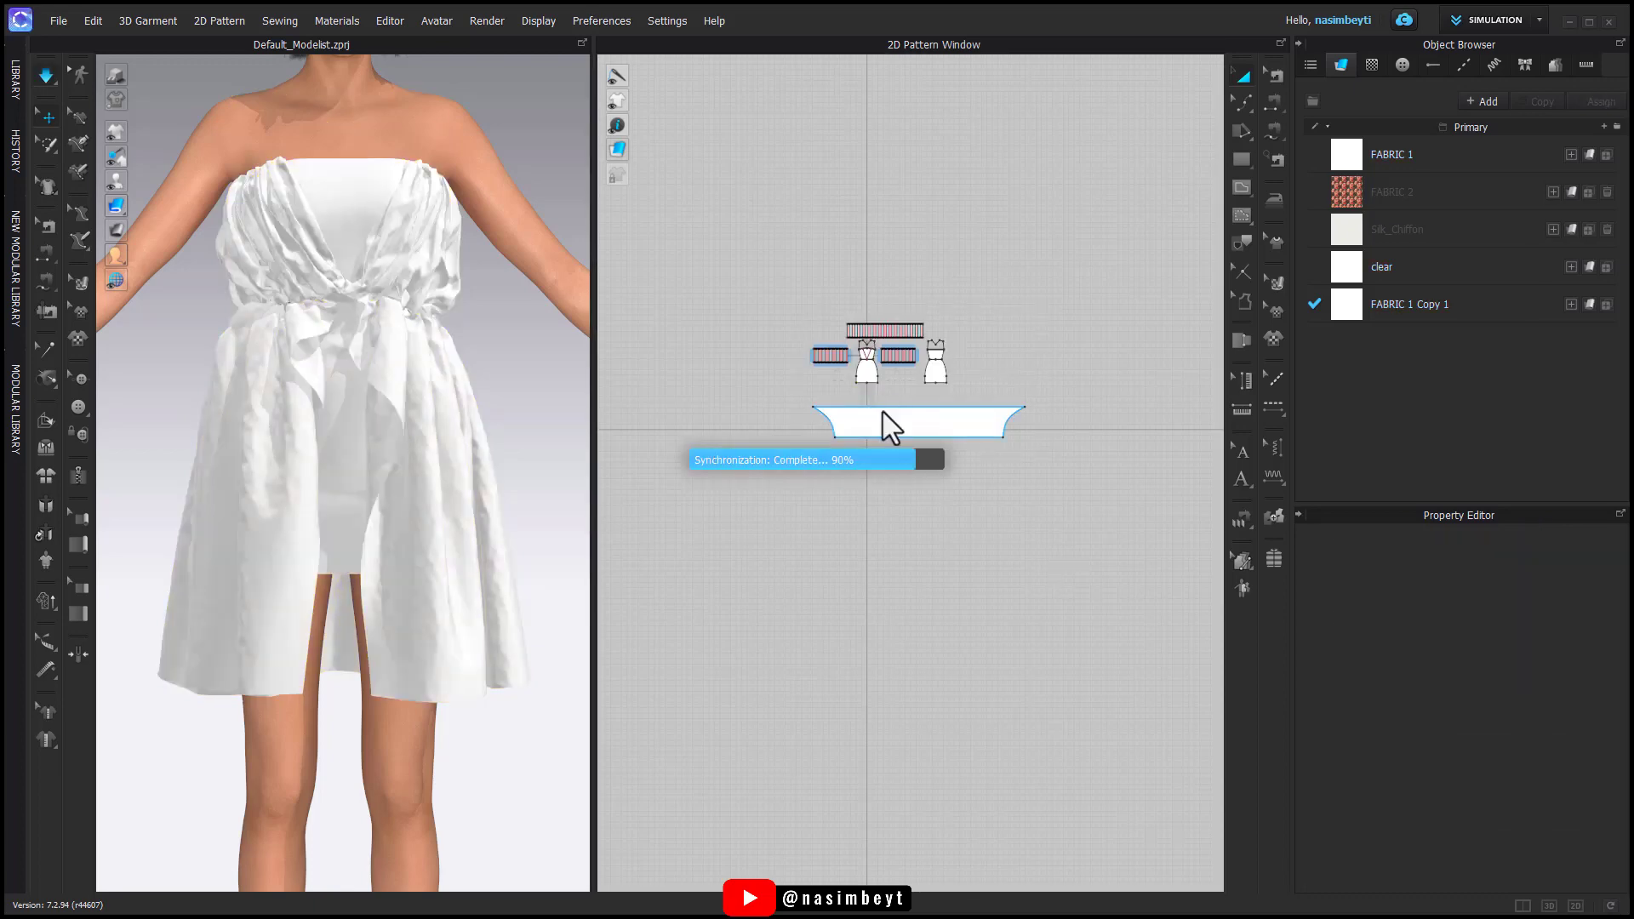
Step: Move both inner ends of the skirt layer's waist sewing closer to the front centre, simulate, and stop simulating
scroll(865, 418, up, 5)
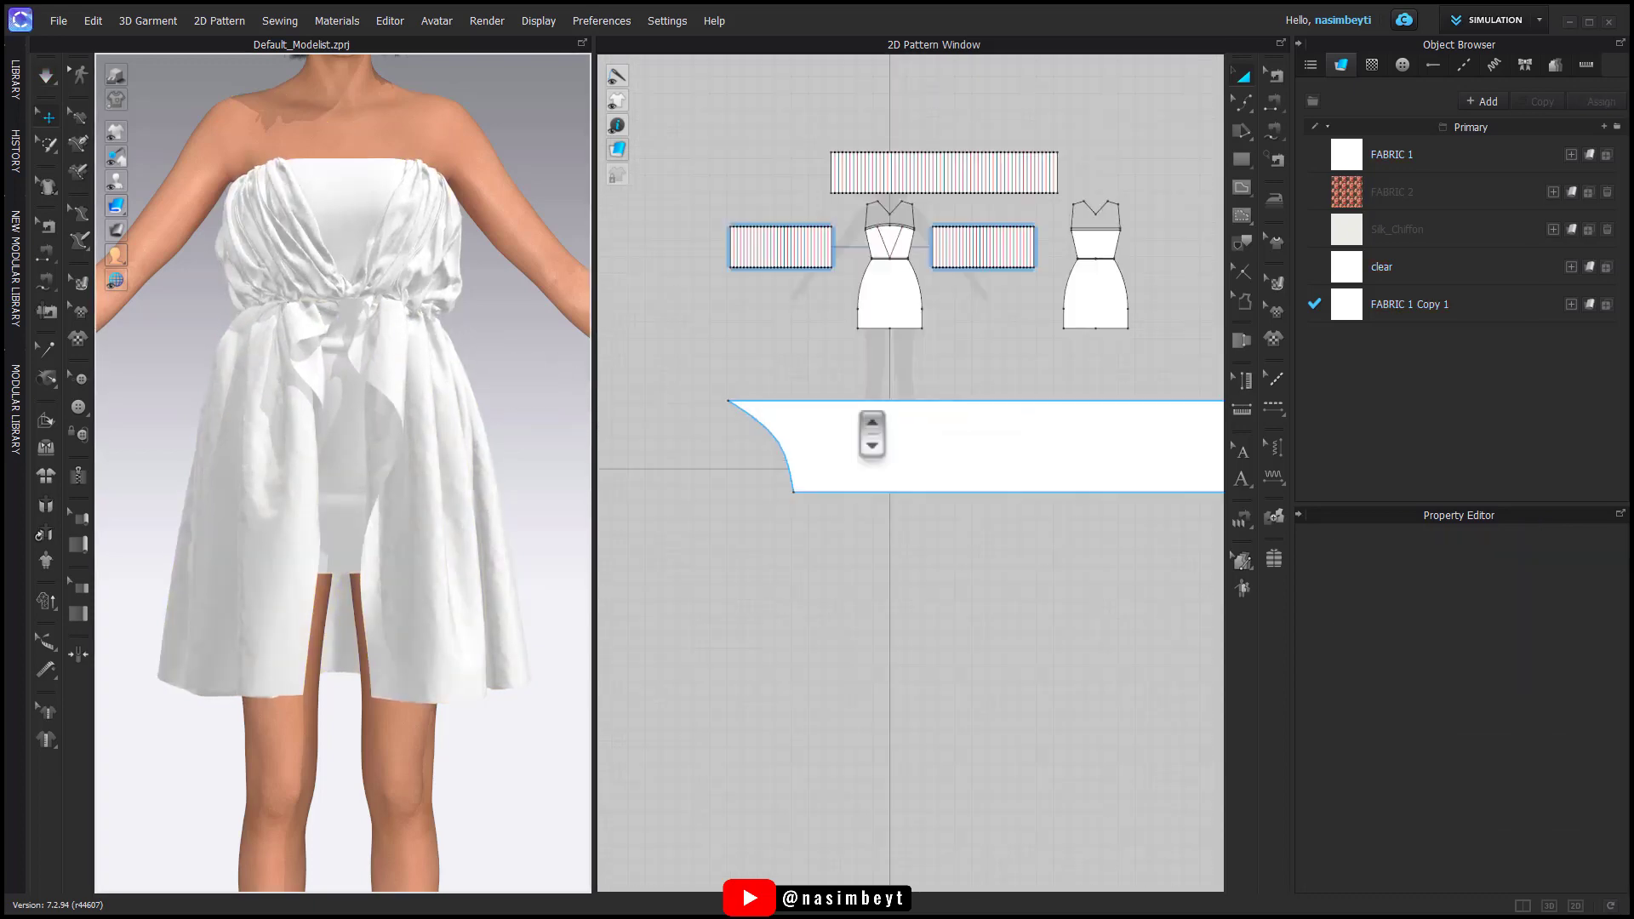
scroll(885, 267, up, 10)
key(b)
scroll(885, 251, up, 5)
drag(1023, 222, 981, 223)
drag(869, 220, 913, 223)
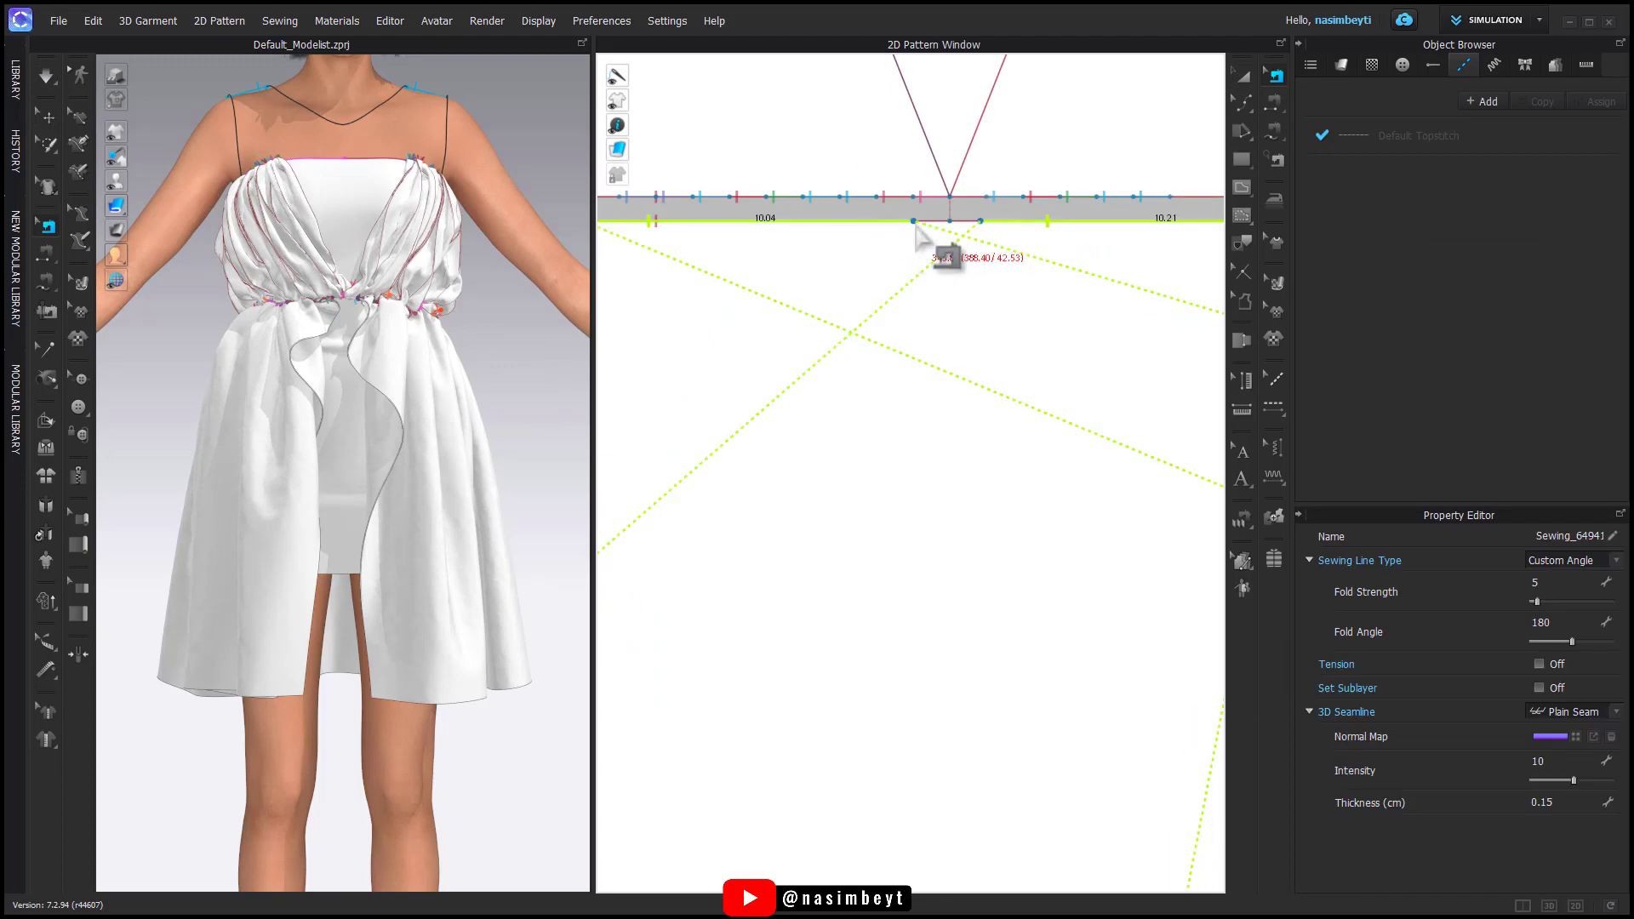
click(870, 292)
key(space)
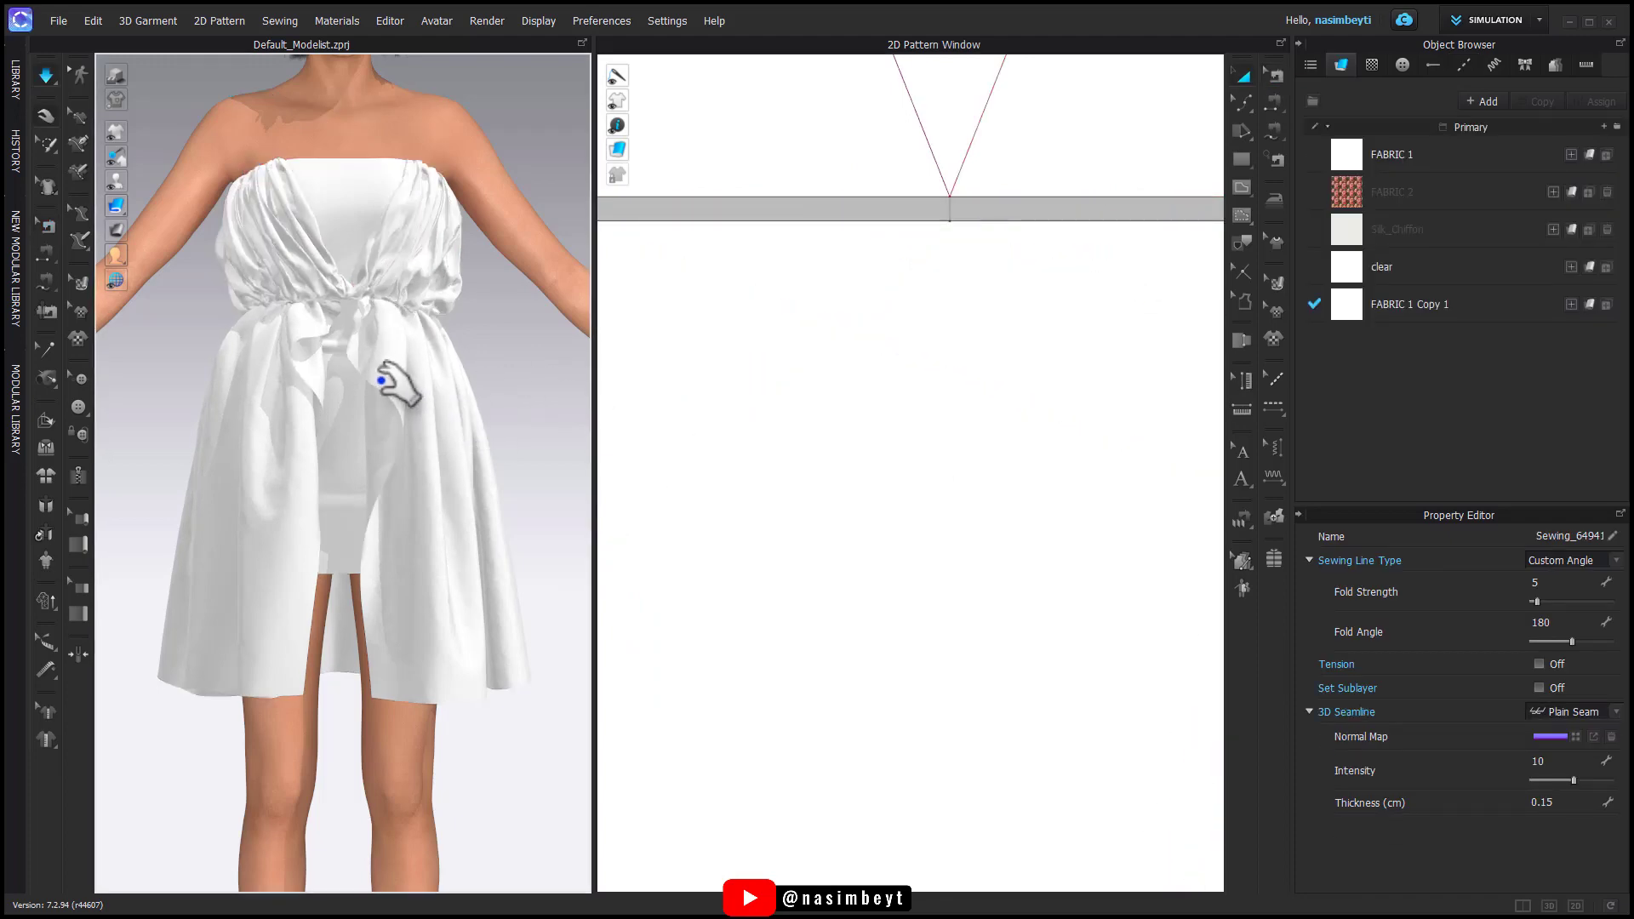
key(space)
Step: Clone the curved skirt layer and place the copy directly below the original pattern
scroll(979, 511, down, 10)
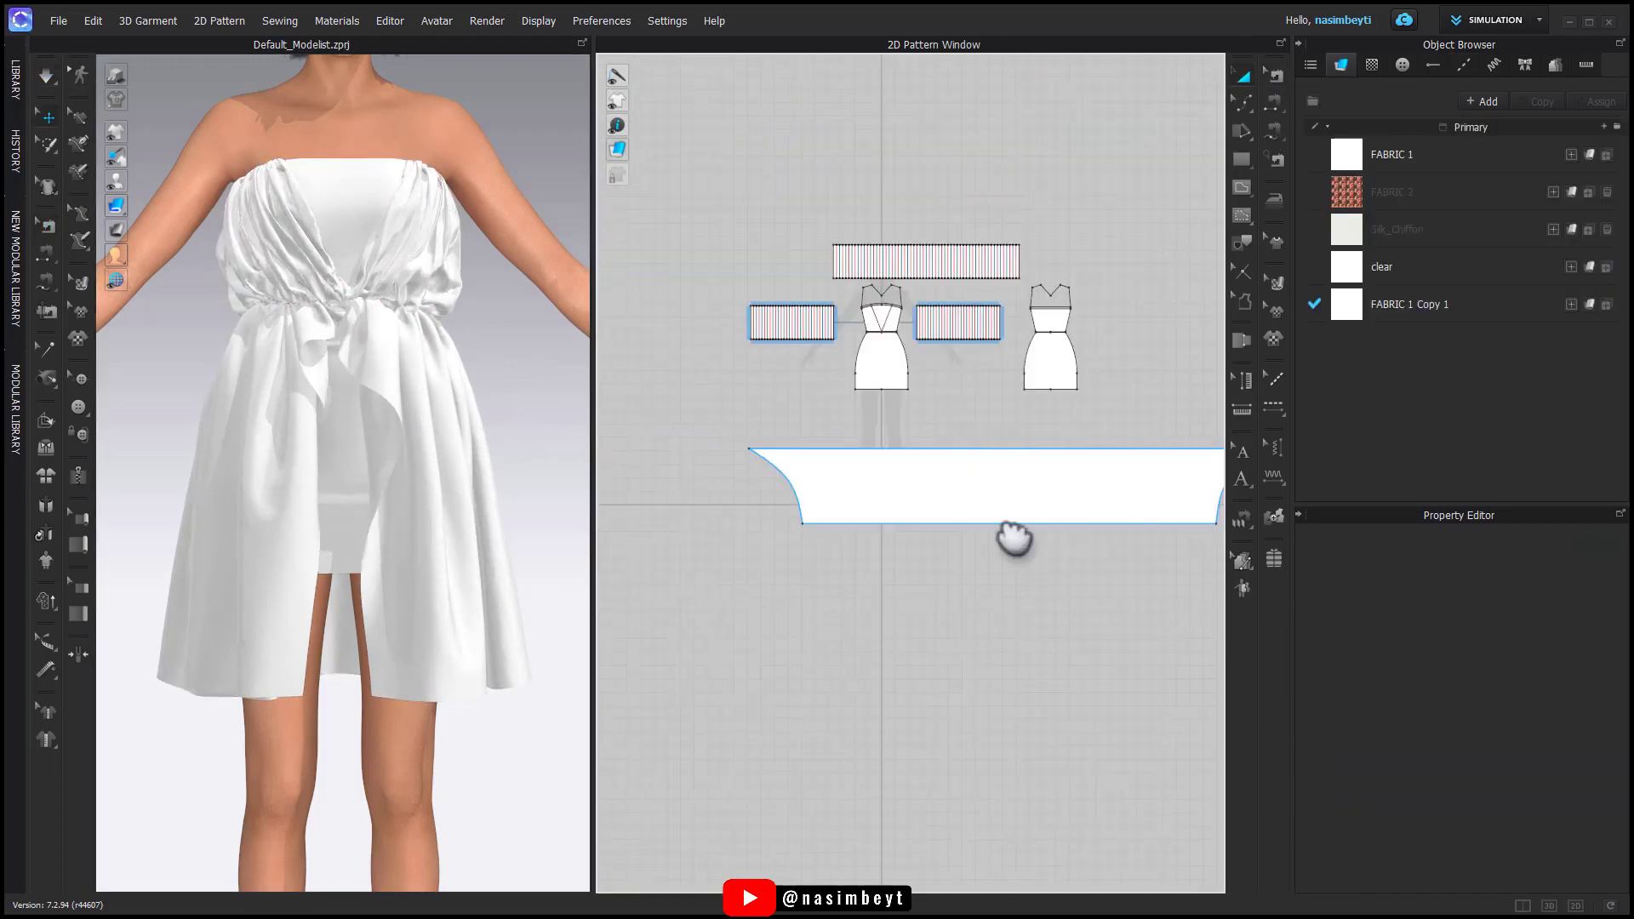
click(876, 394)
right_click(876, 394)
click(886, 392)
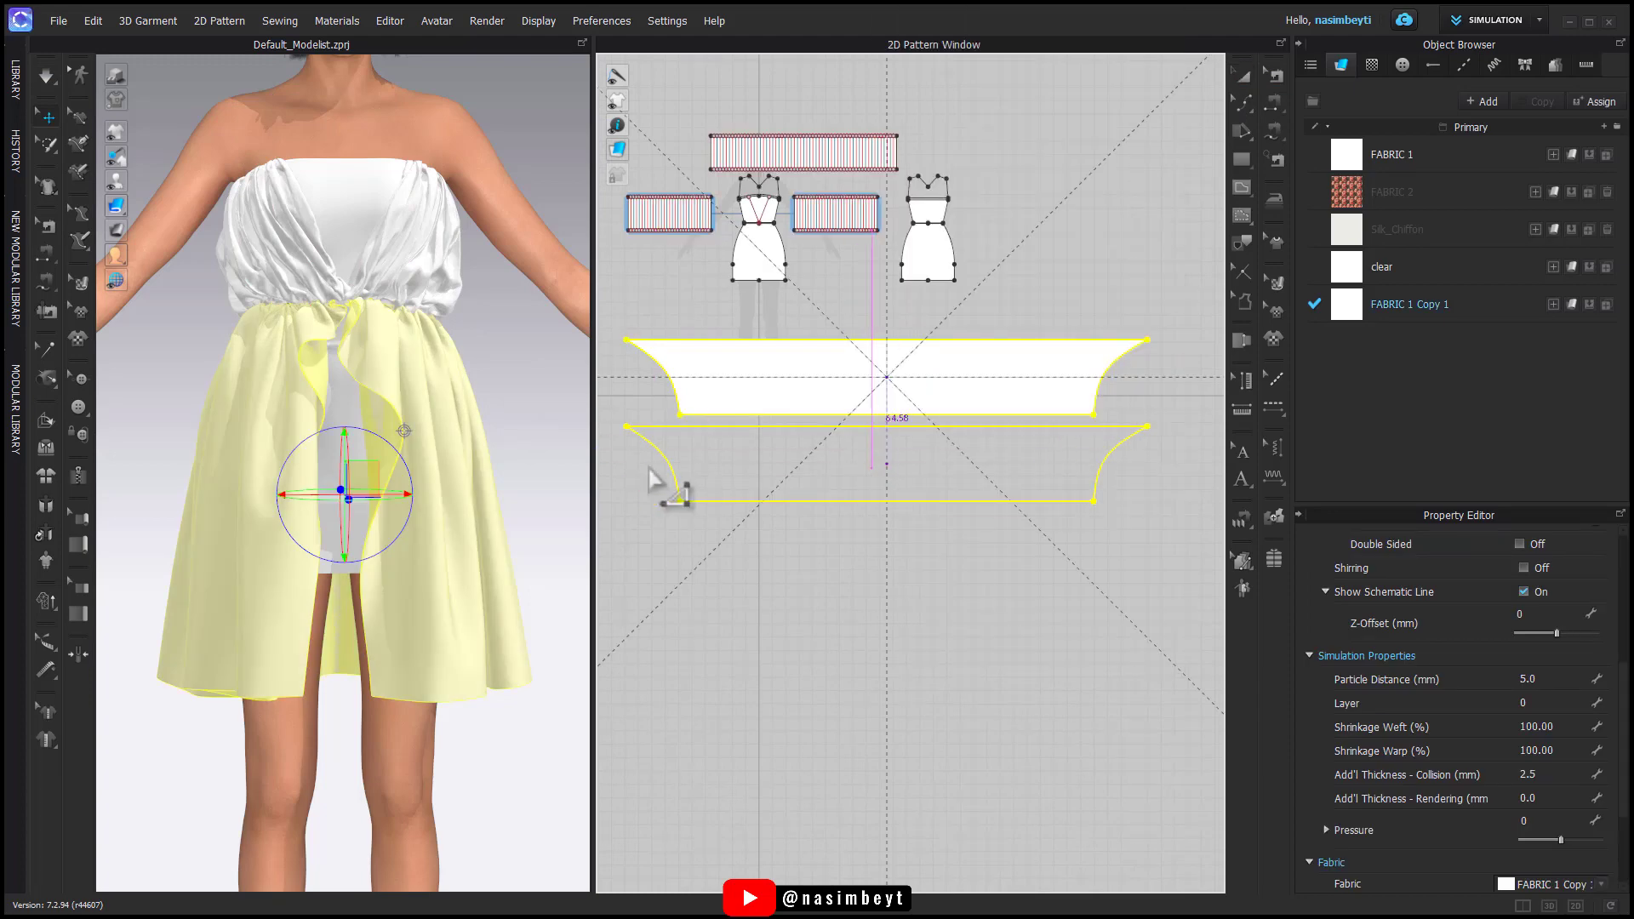
click(770, 459)
middle_drag(809, 400, 812, 497)
Step: Freeze the bodice, pleated panel and base dress pieces, and sew the cloned skirt layer to the original along their upper edges
drag(1029, 186, 672, 383)
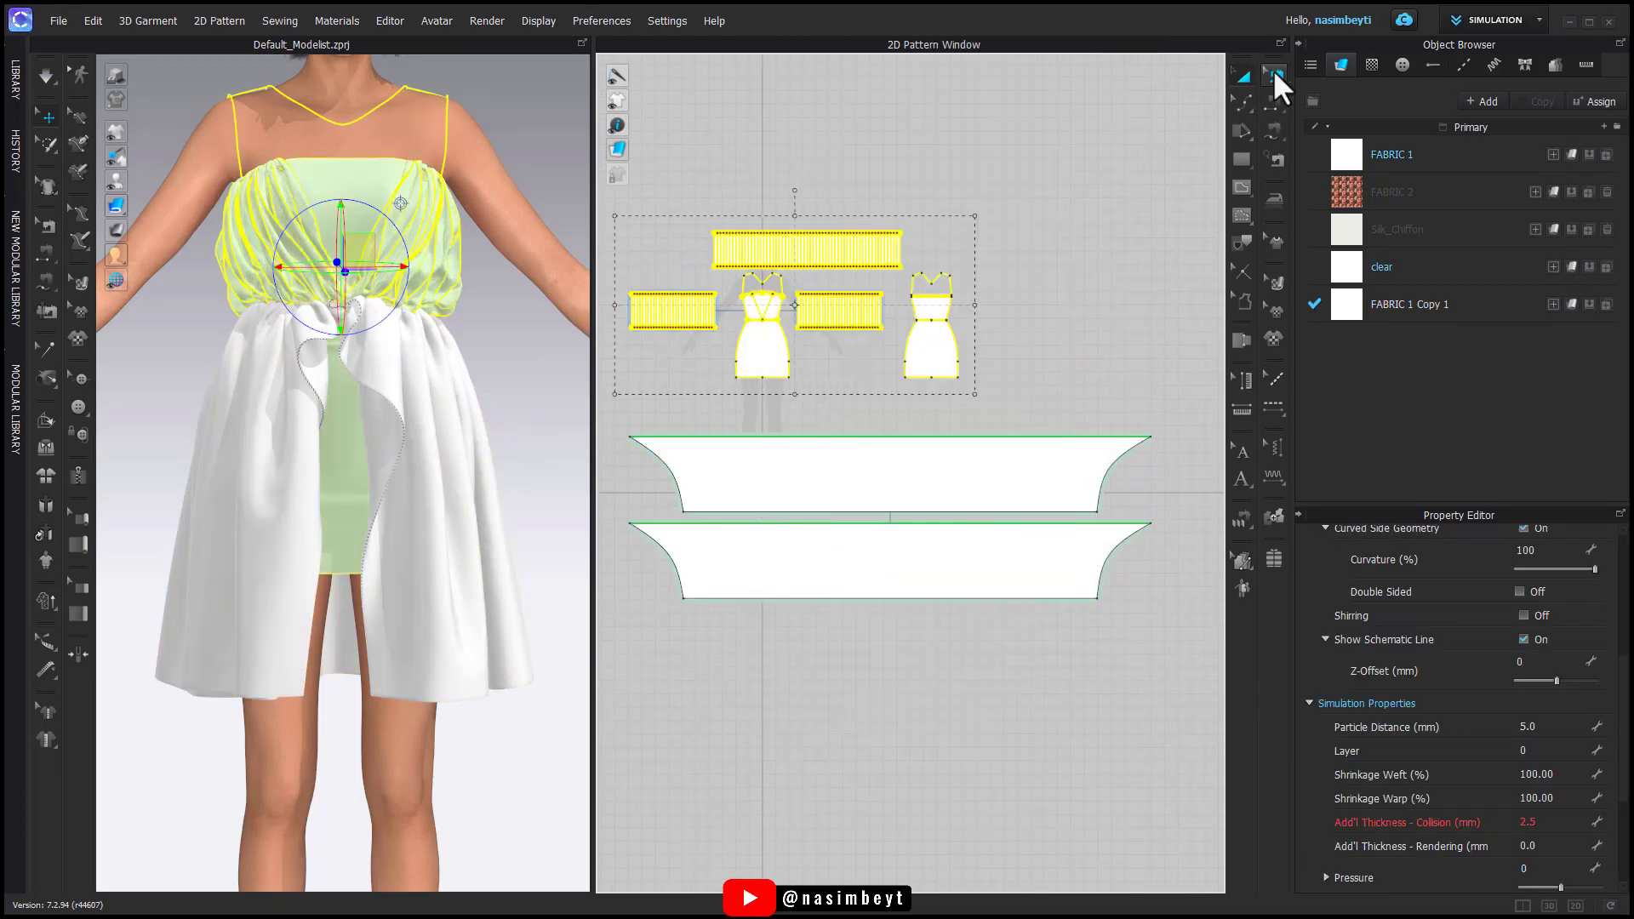
click(1275, 77)
click(1243, 75)
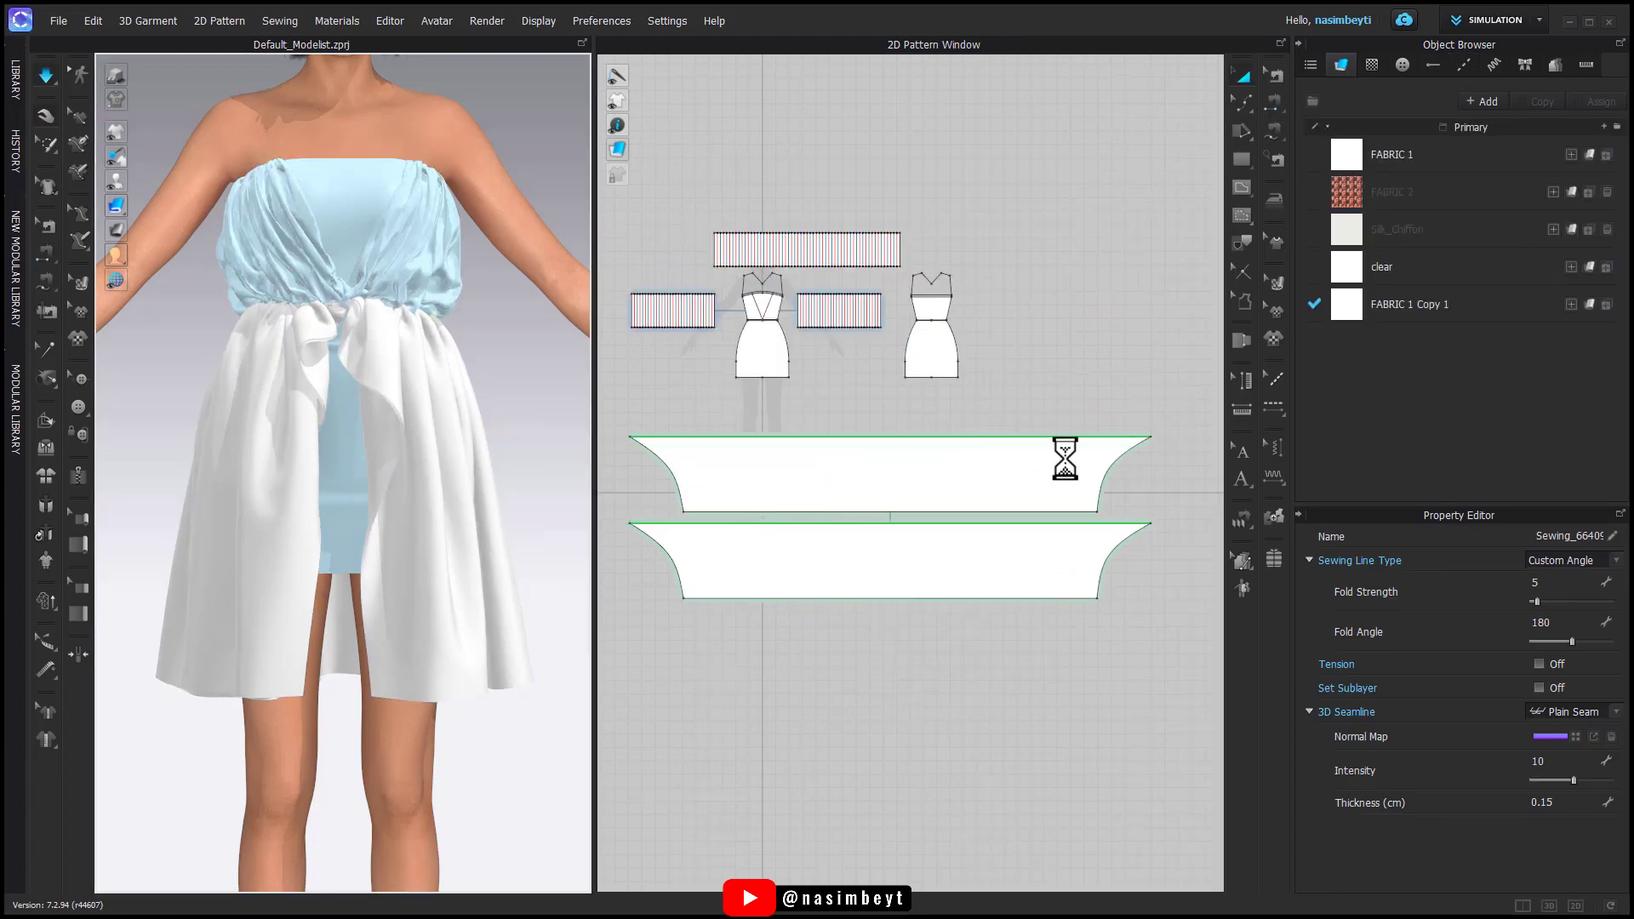
Step: Set the original skirt layer's weft shrinkage to 120%, simulate, and stop simulating
click(998, 474)
click(1565, 729)
text(120)
key(Return)
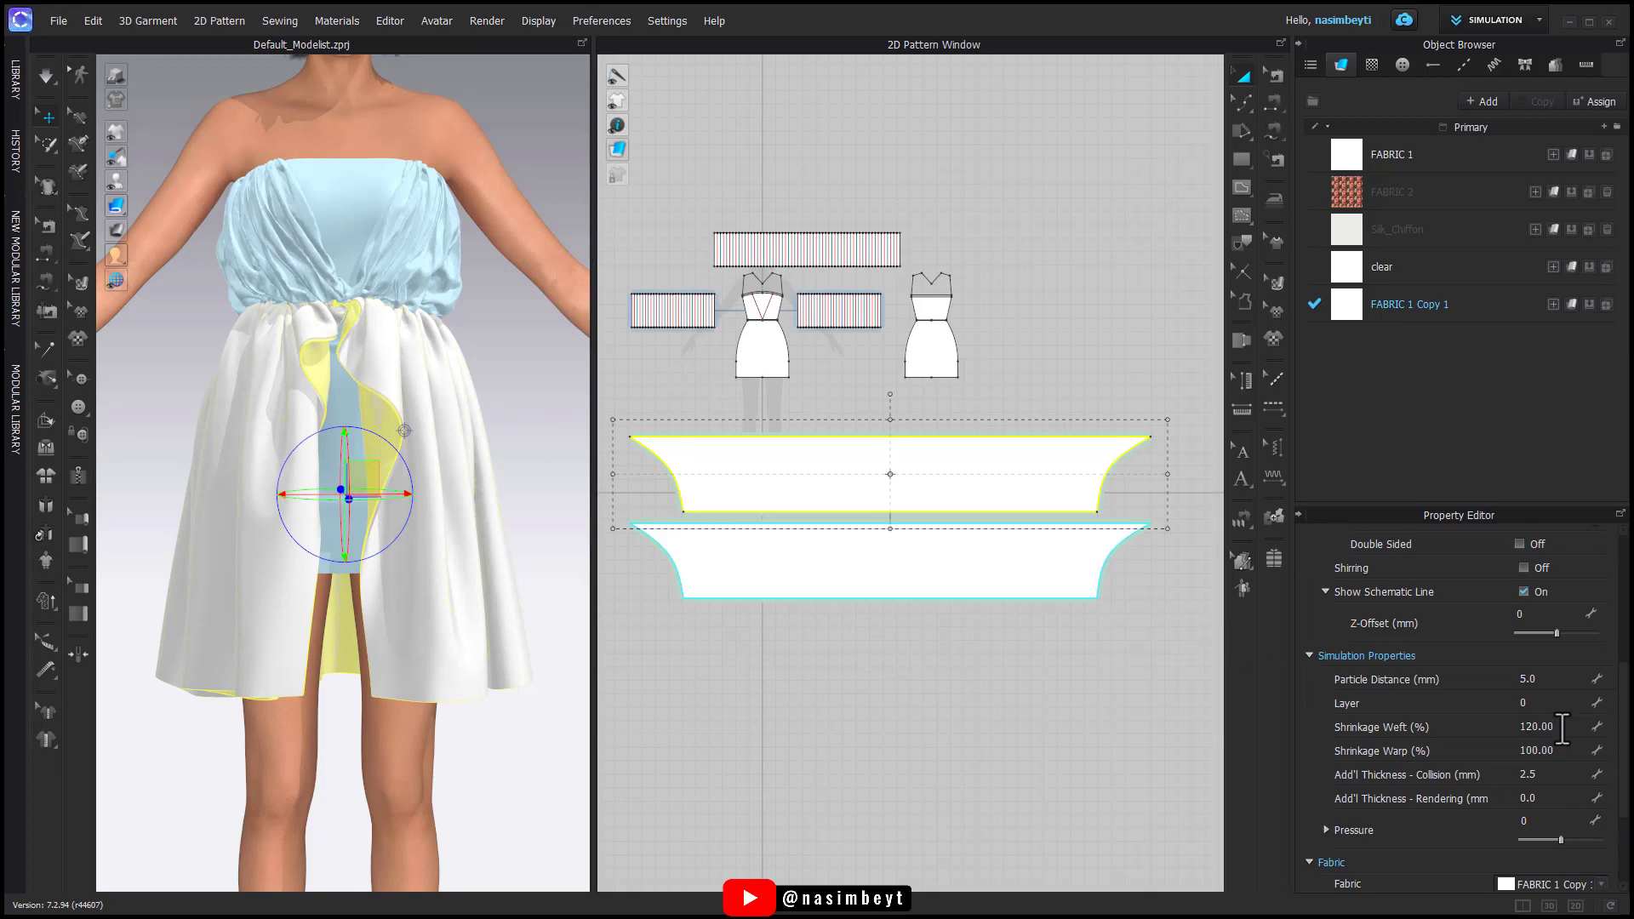
key(space)
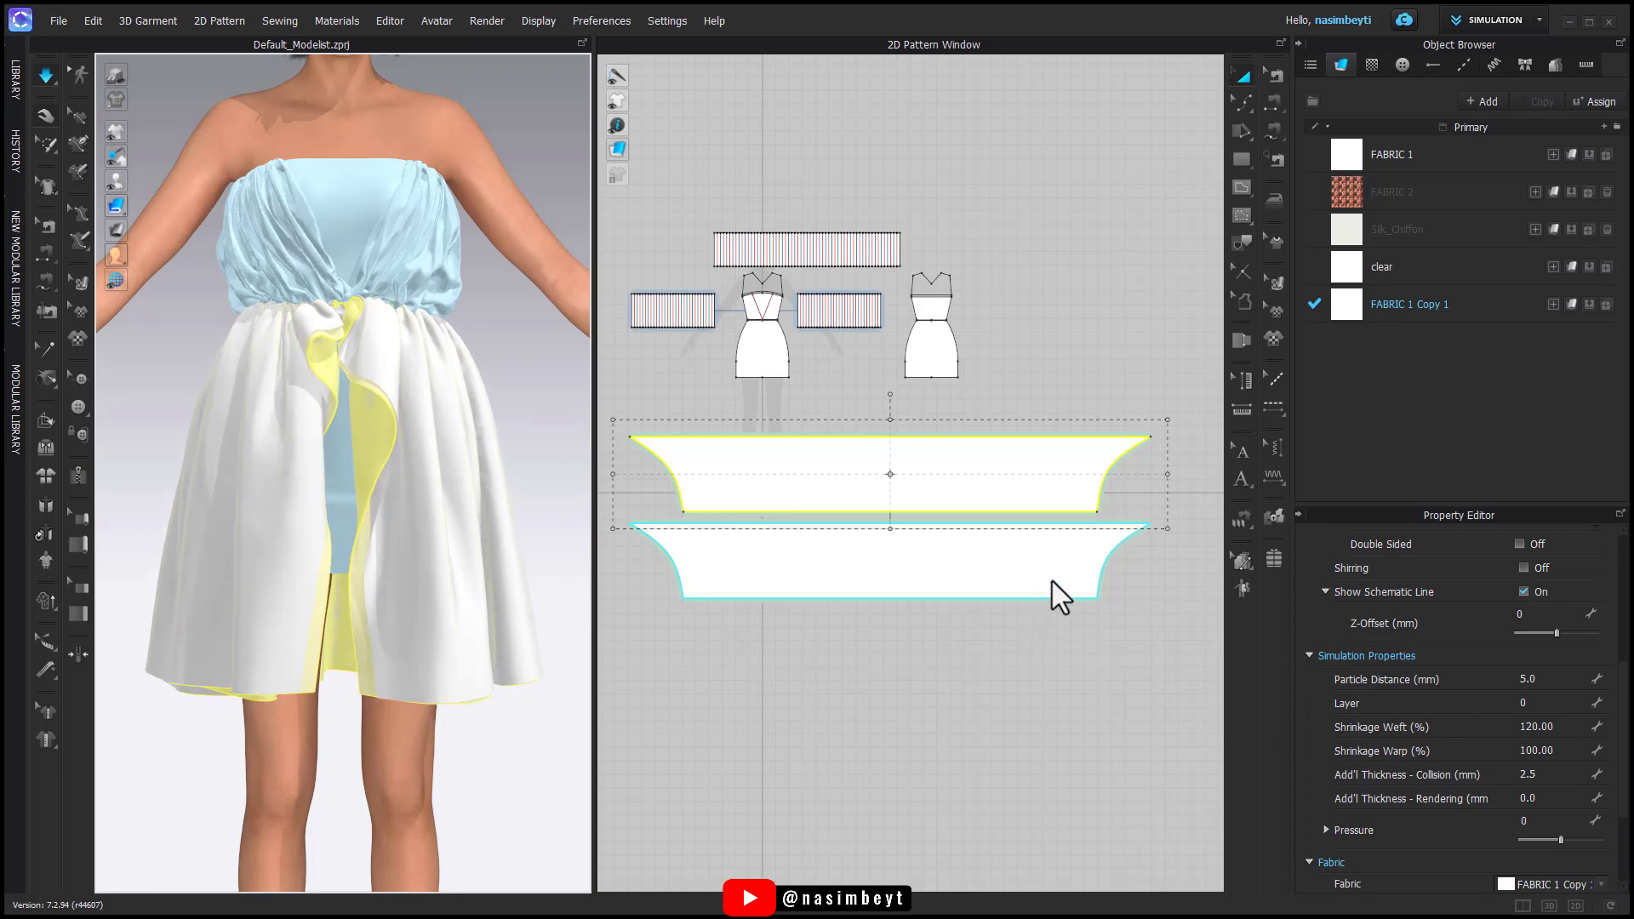
key(space)
mouse_move(495, 684)
right_down()
mouse_move(871, 678)
mouse_move(452, 668)
mouse_move(465, 678)
right_up()
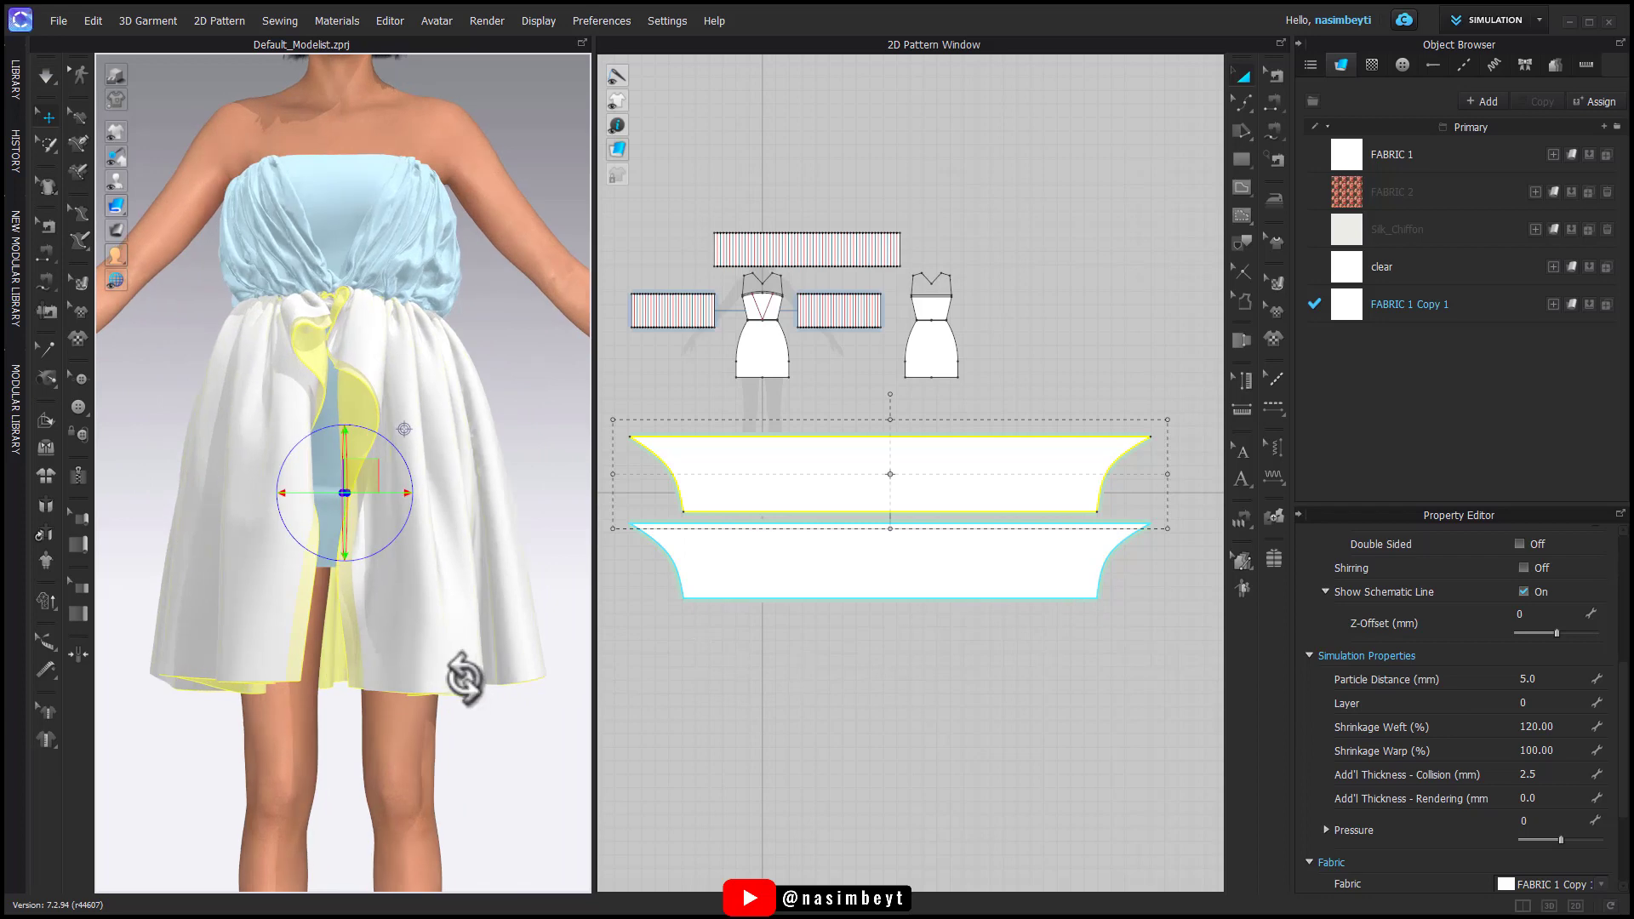
Step: Shorten the linked skirt layers slightly at the hem, and remove the second layer's linked editing
click(909, 589)
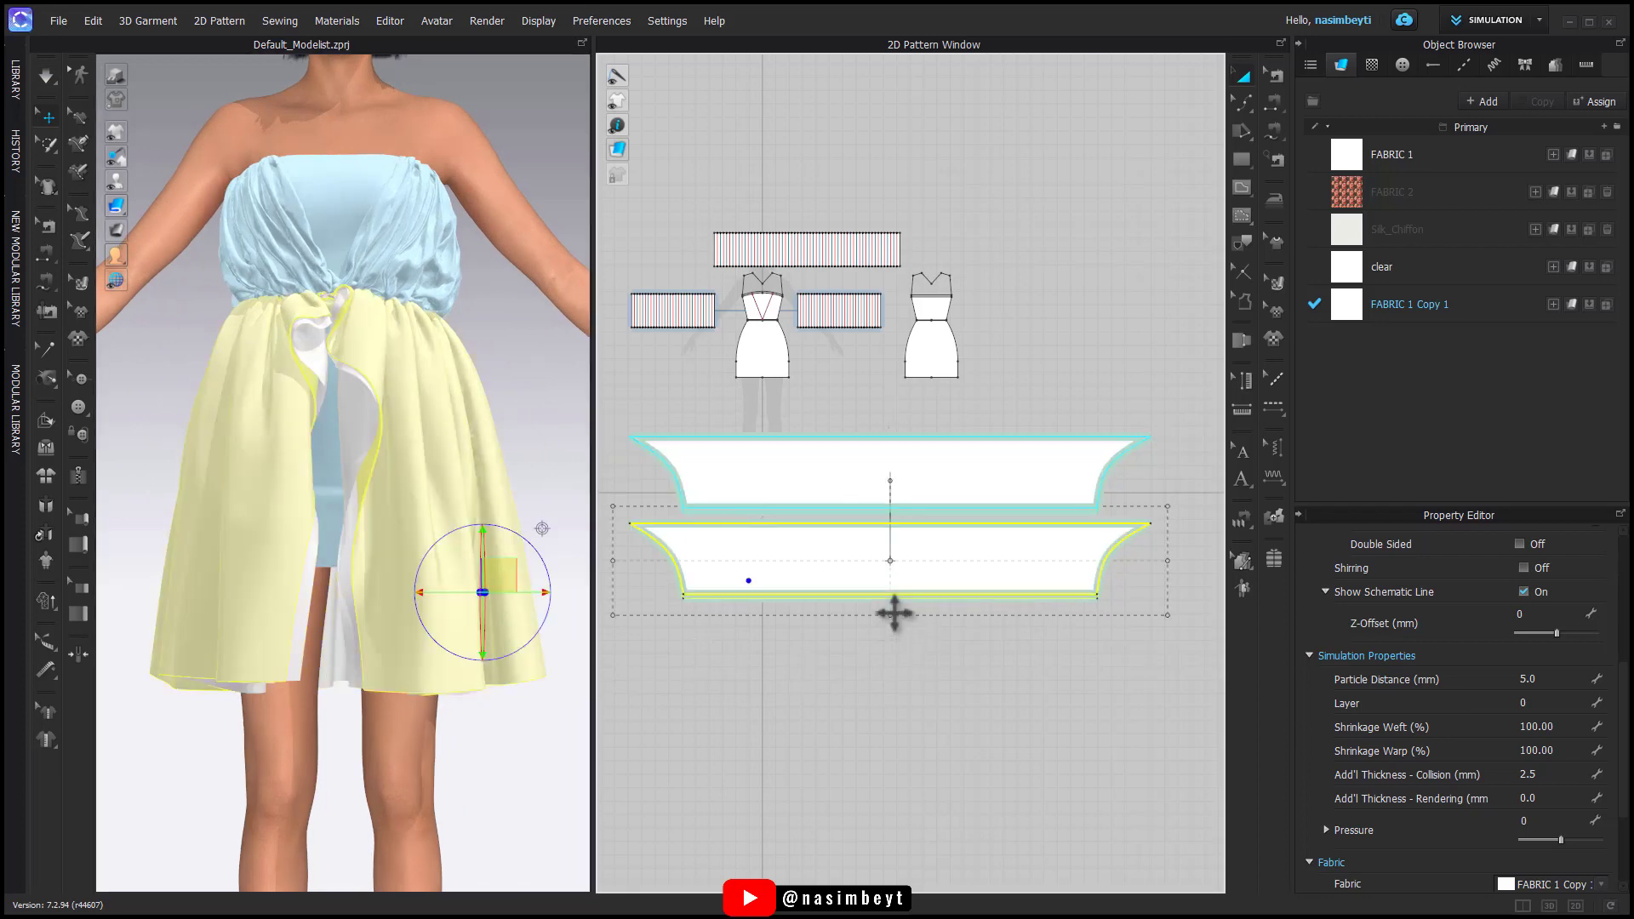
right_click(935, 577)
click(997, 298)
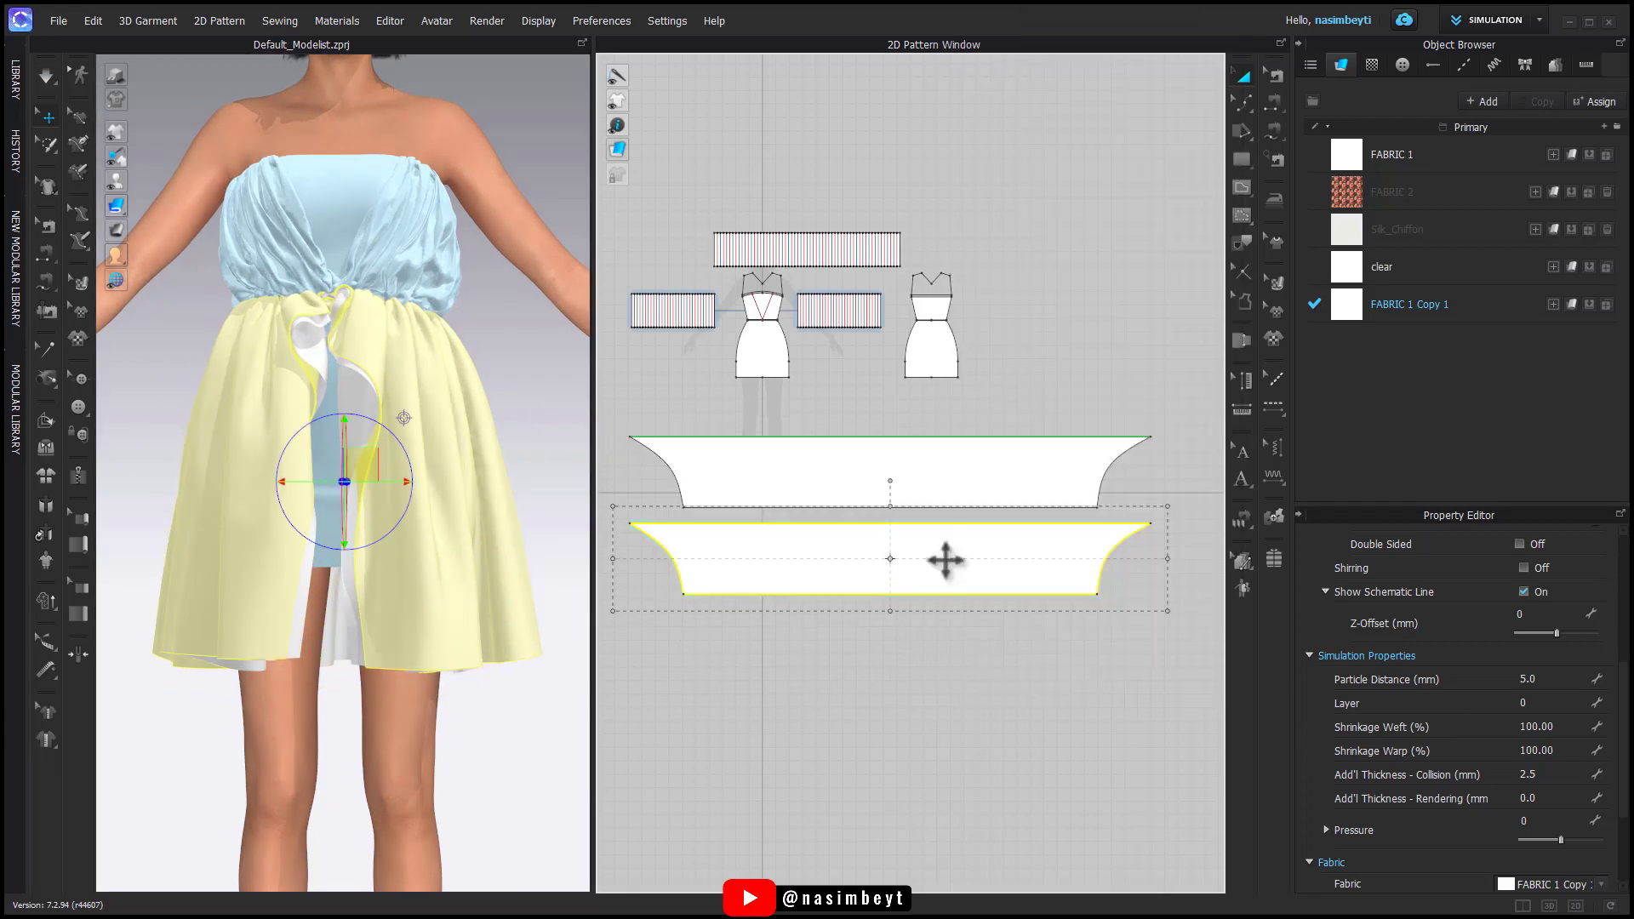
click(455, 524)
Step: Clone the second skirt layer below it as a third layer, and sew their upper edges together
right_click(810, 563)
click(876, 358)
click(892, 634)
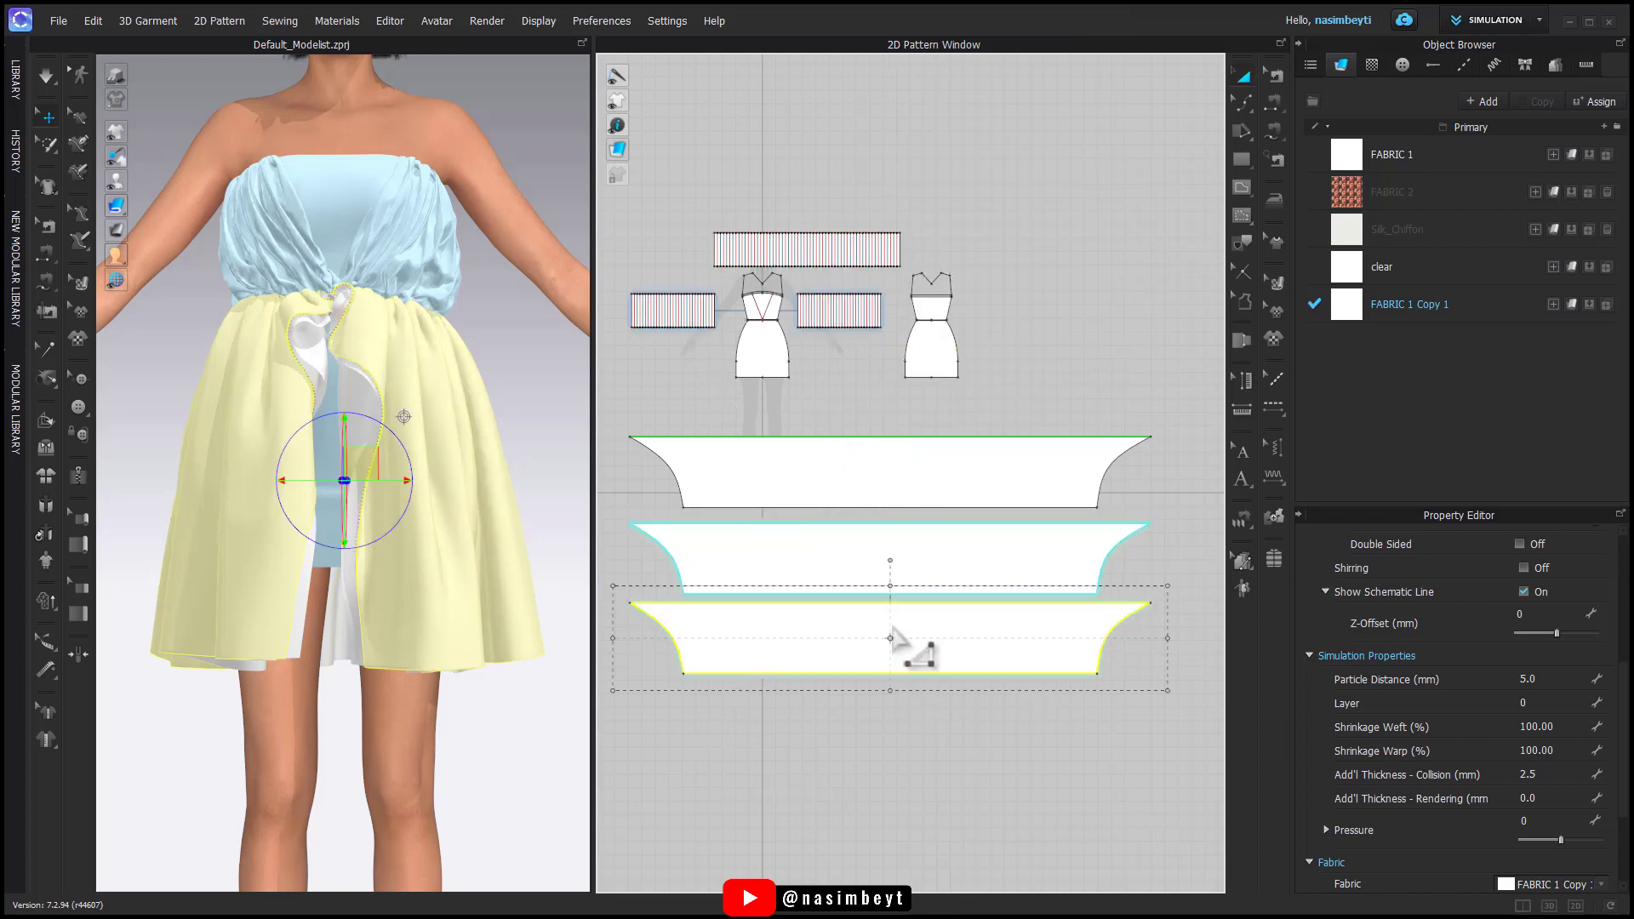
click(1262, 264)
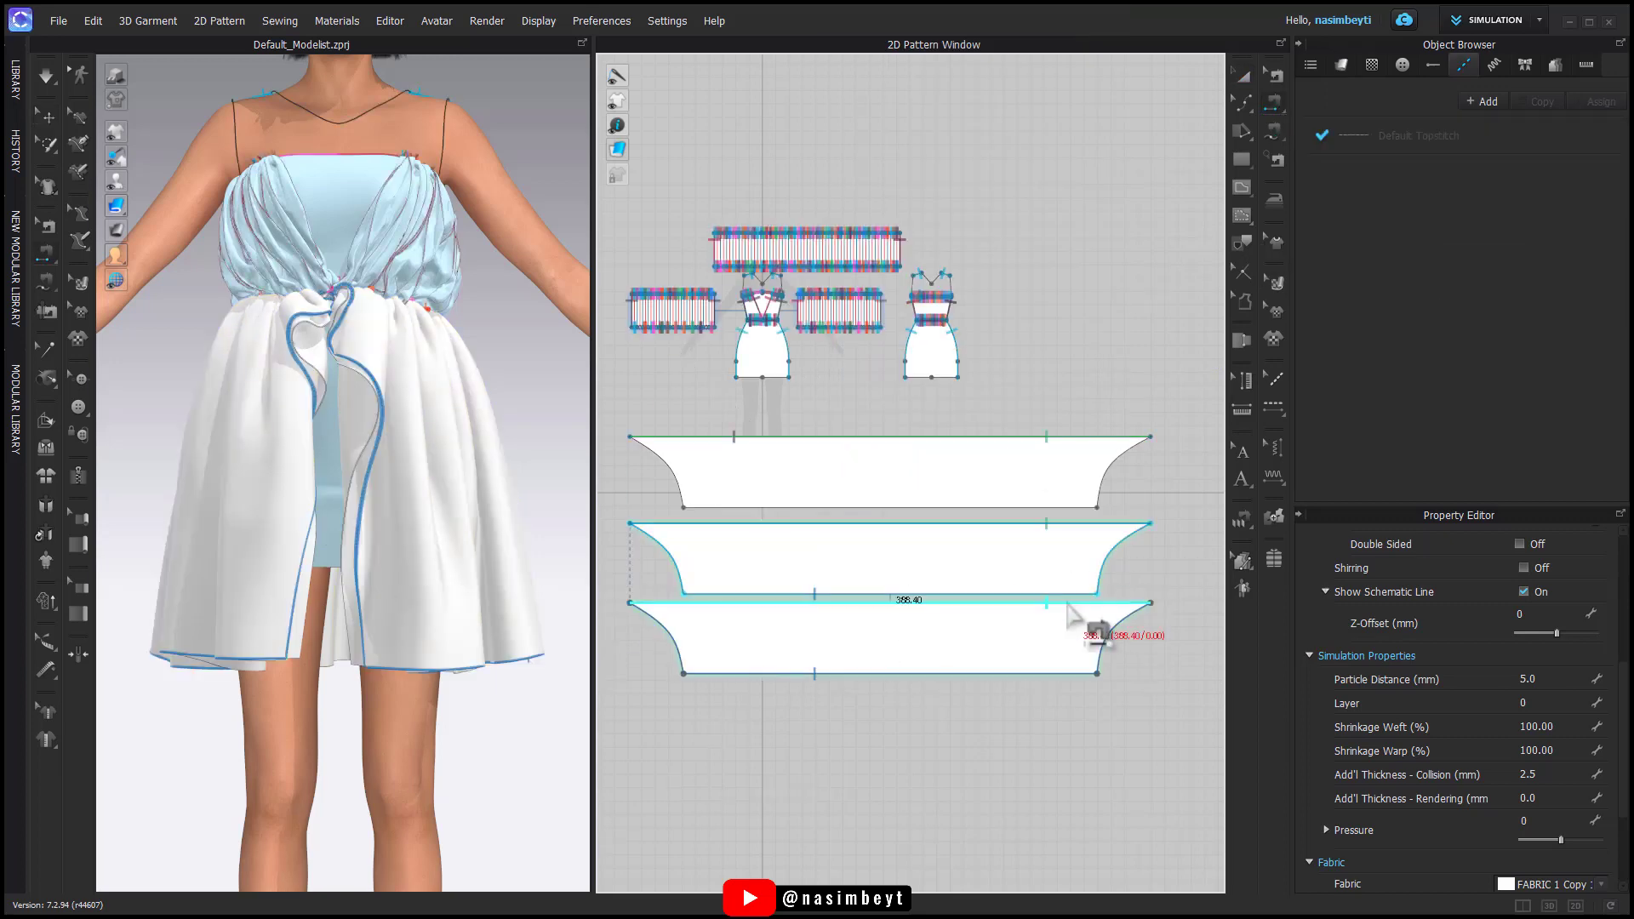
key(a)
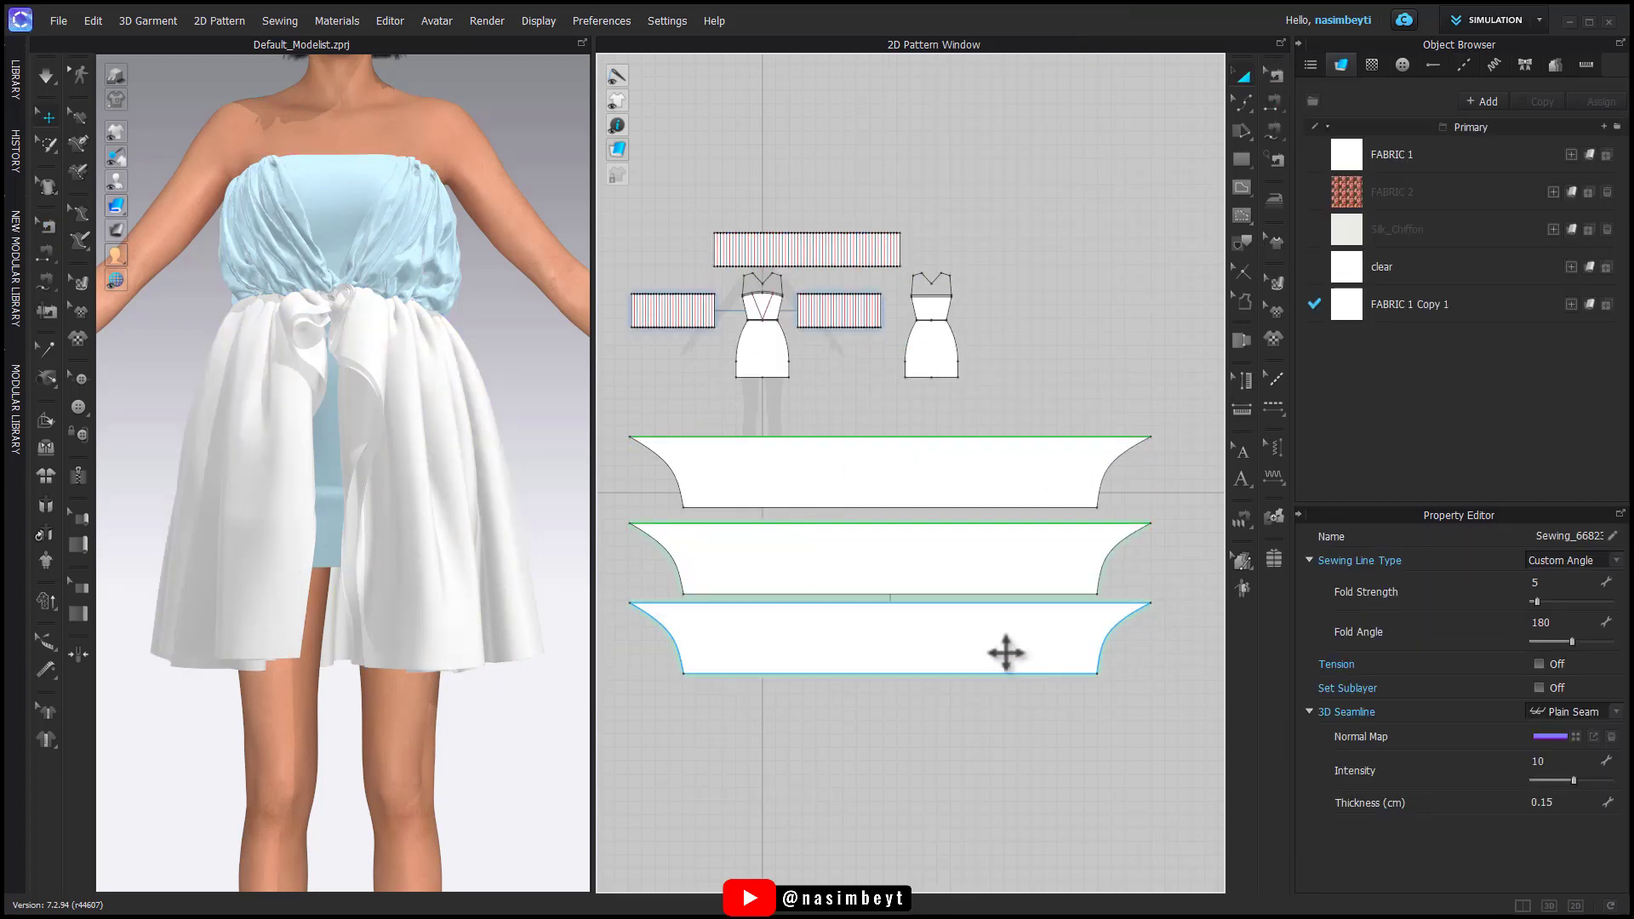
Step: Remove the third skirt layer's linked editing and shorten that layer at the hem
right_click(1003, 653)
click(1048, 298)
click(935, 634)
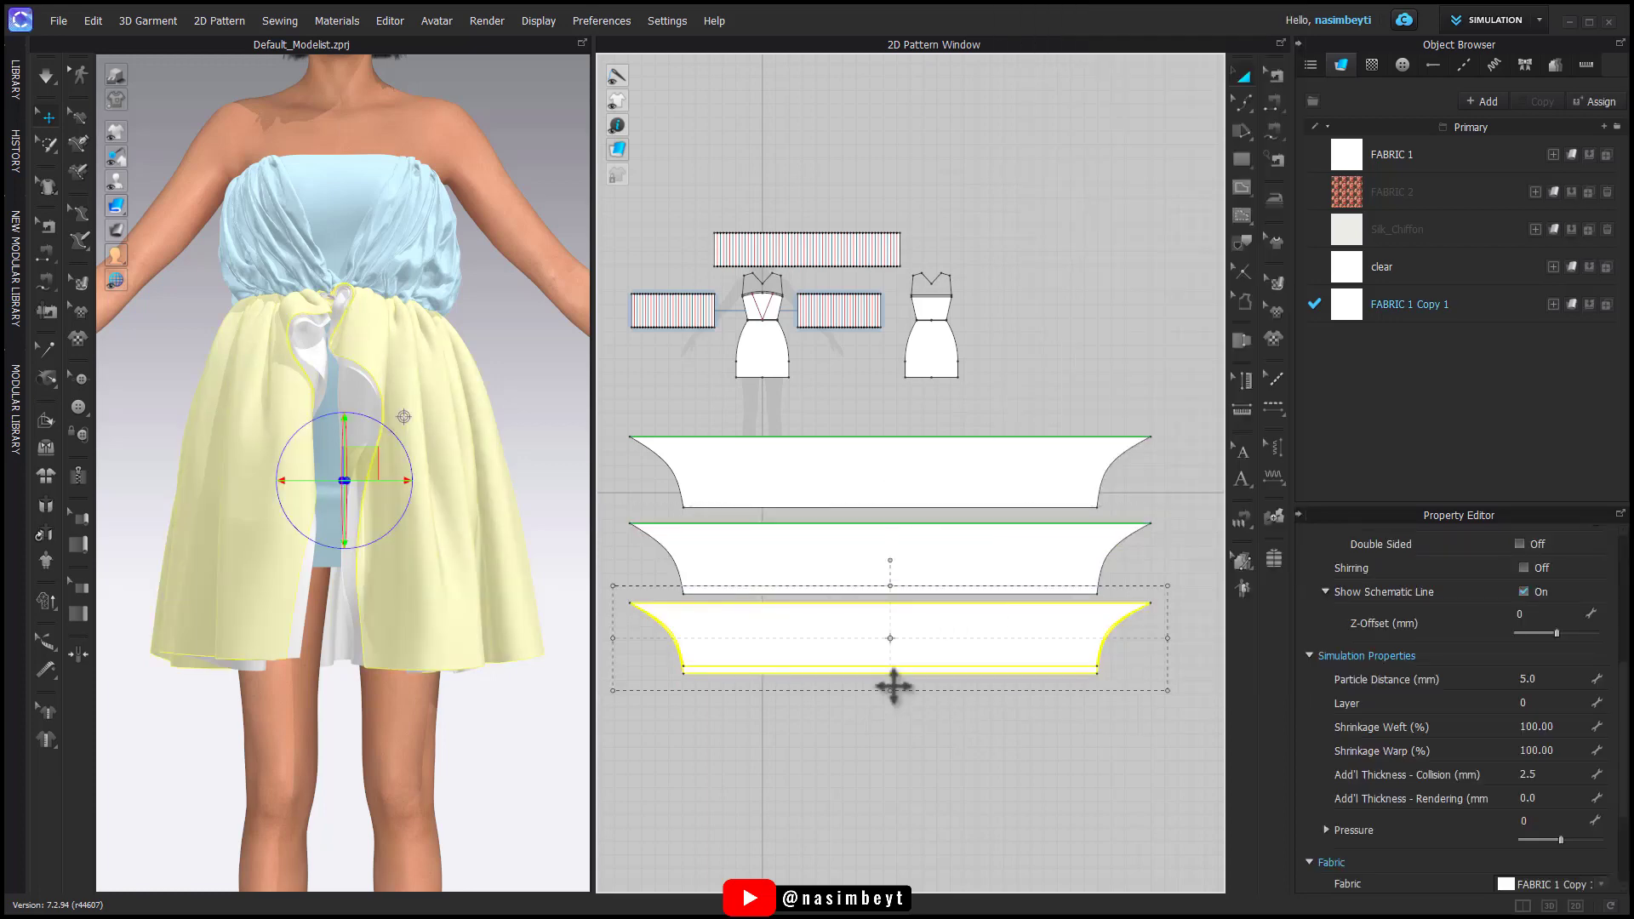
Step: Adjust the second skirt layer's hem to fall between the other two, then simulate the staggered layers and stop
click(890, 601)
scroll(892, 602, up, 5)
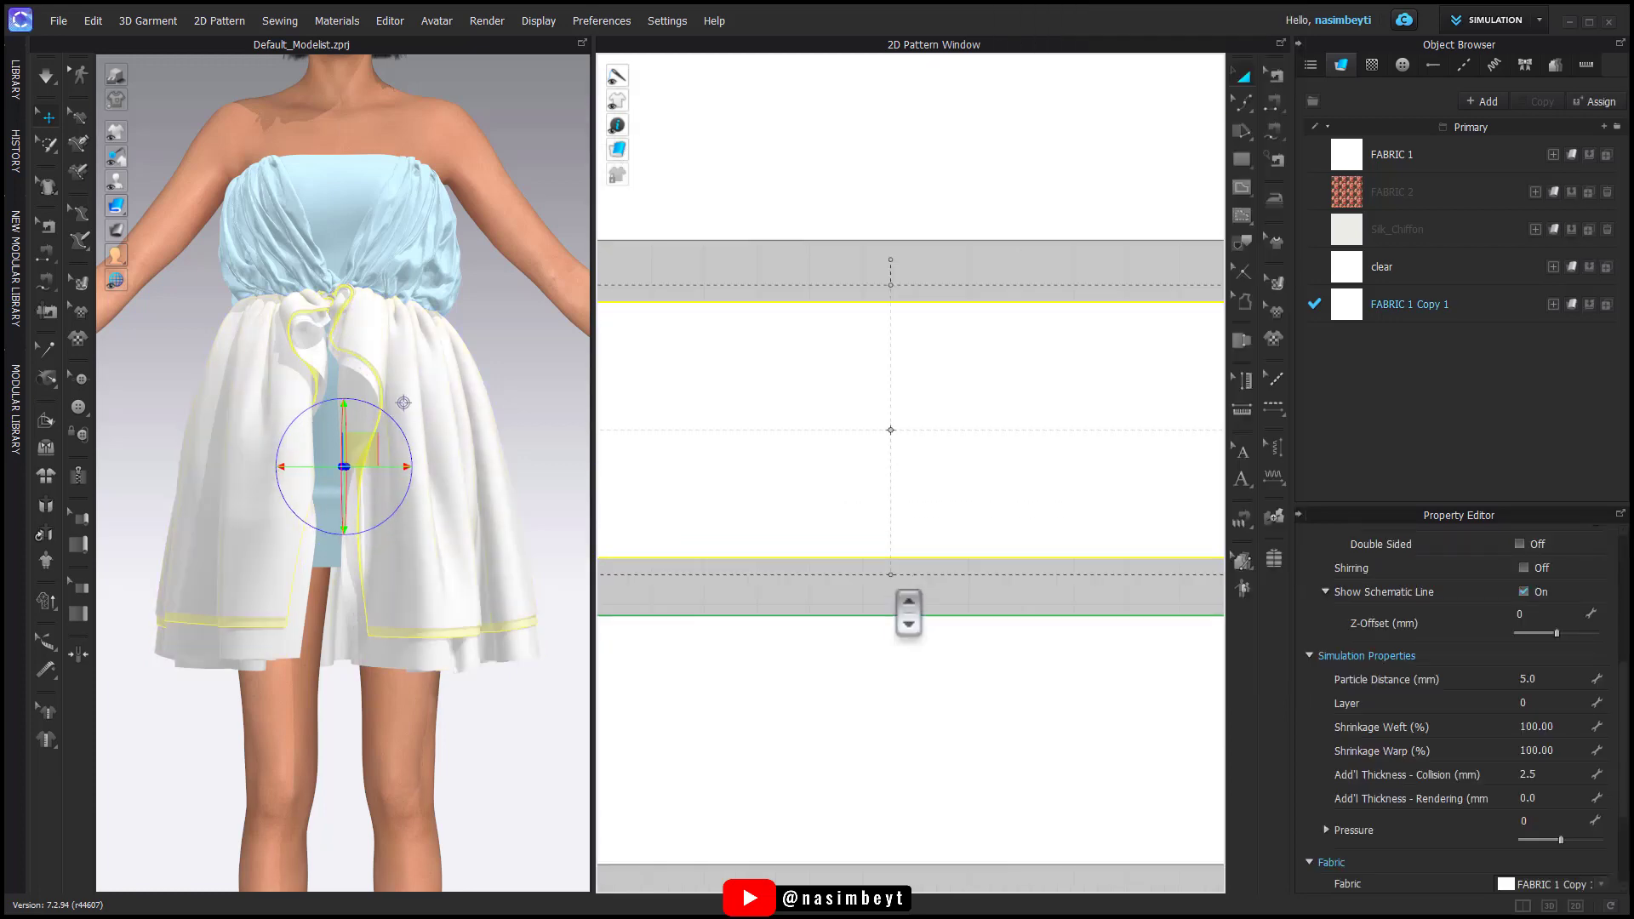
drag(896, 578, 896, 587)
scroll(894, 660, down, 5)
click(961, 791)
key(space)
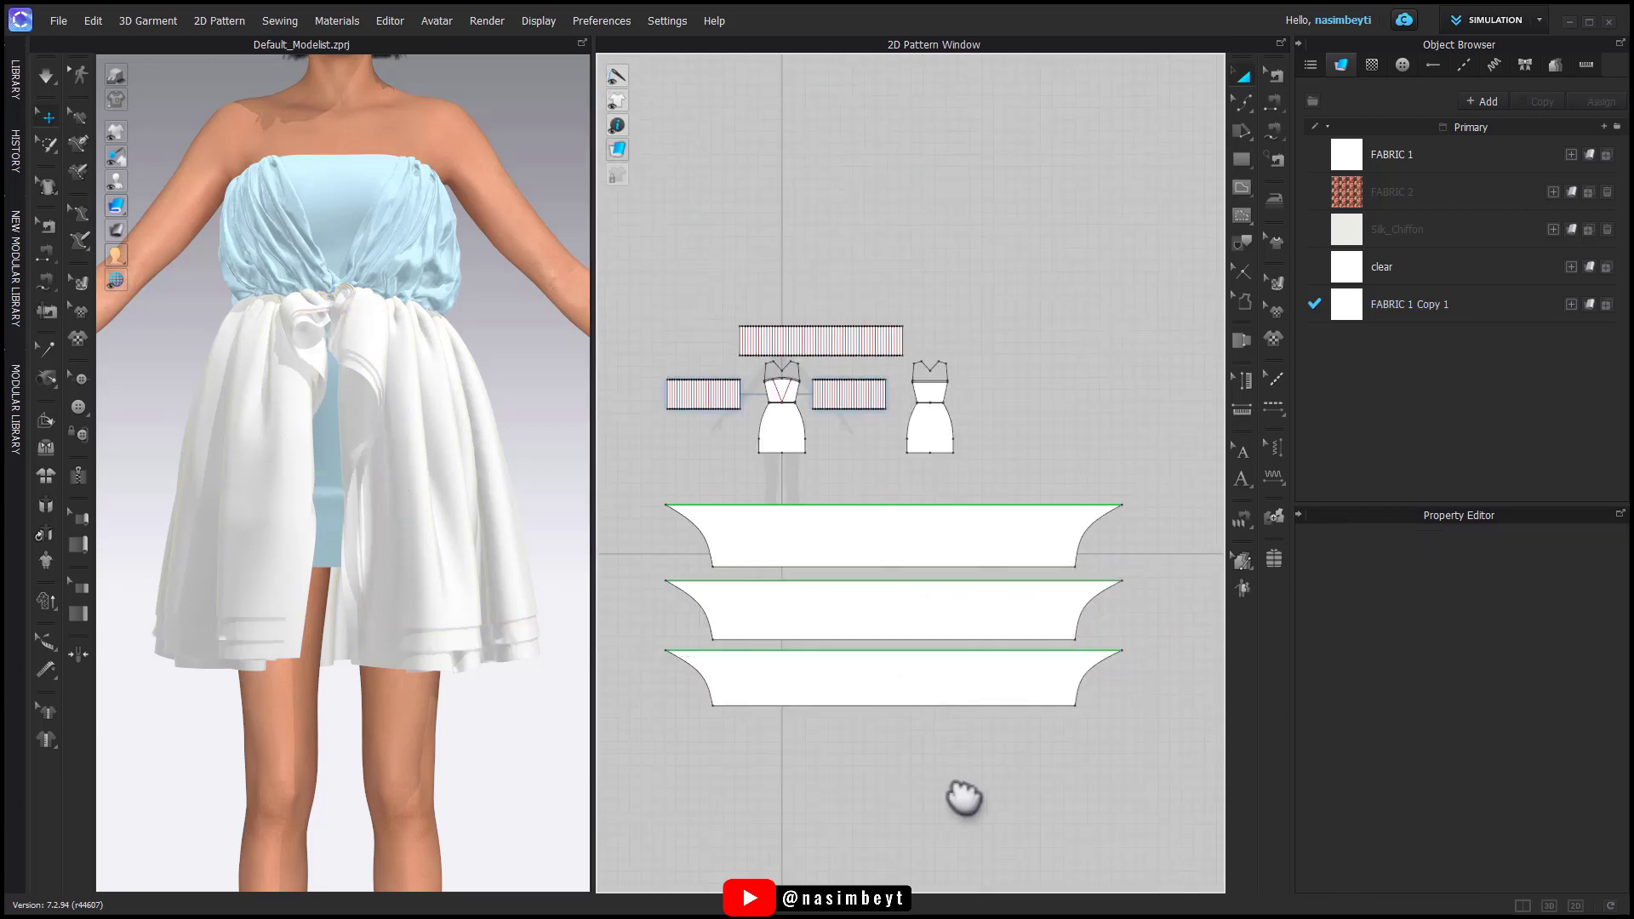
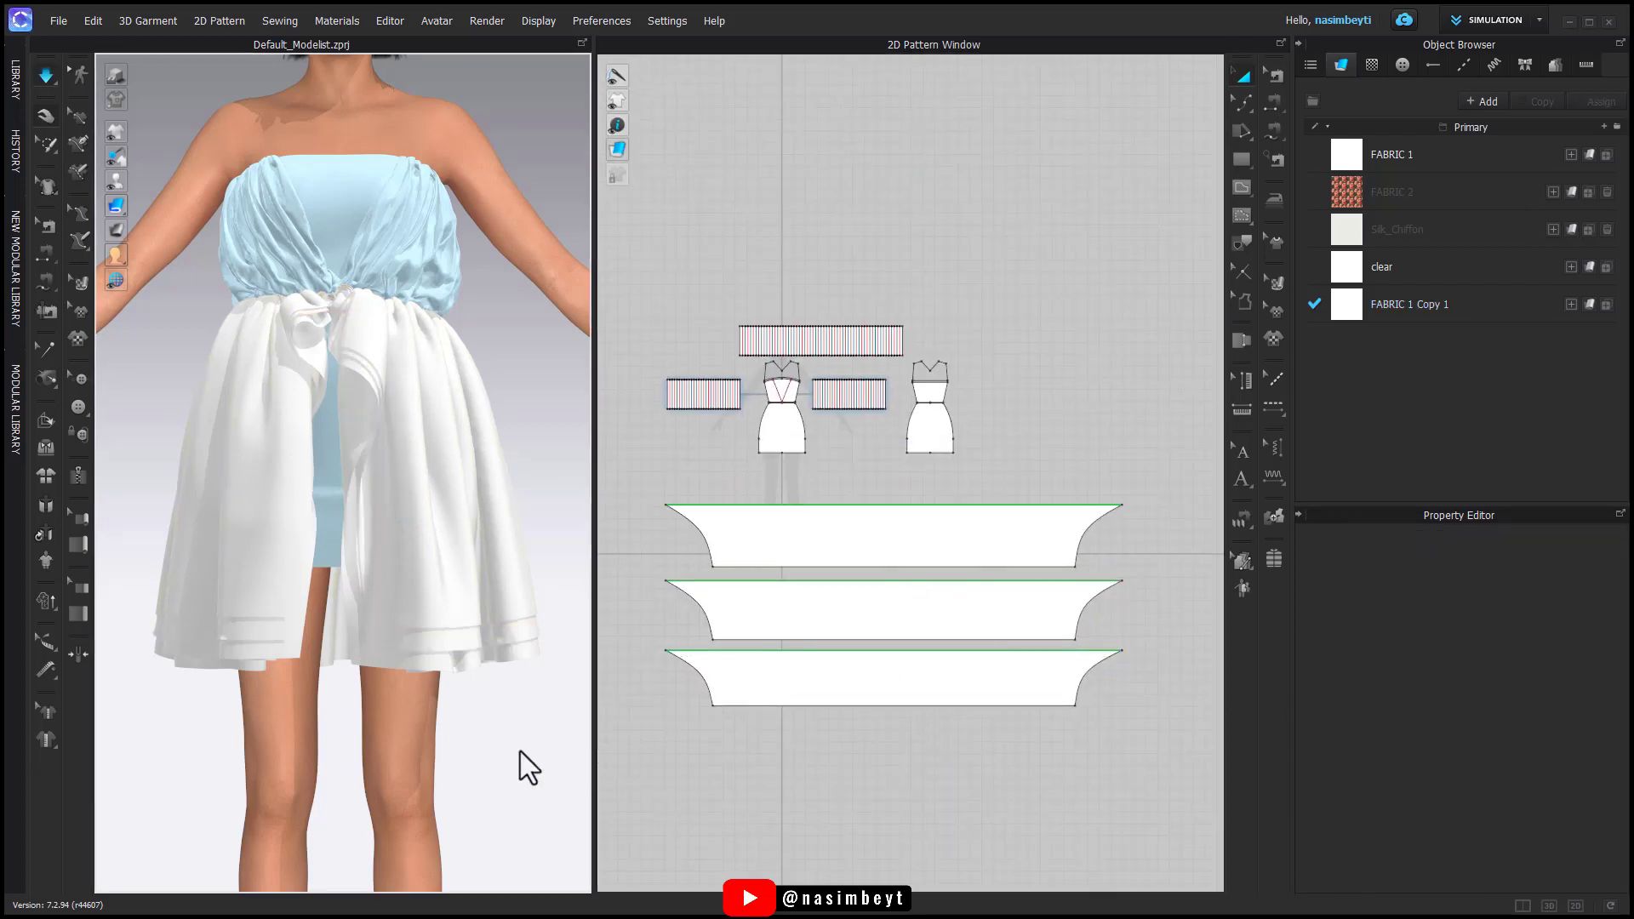
key(4)
key(2)
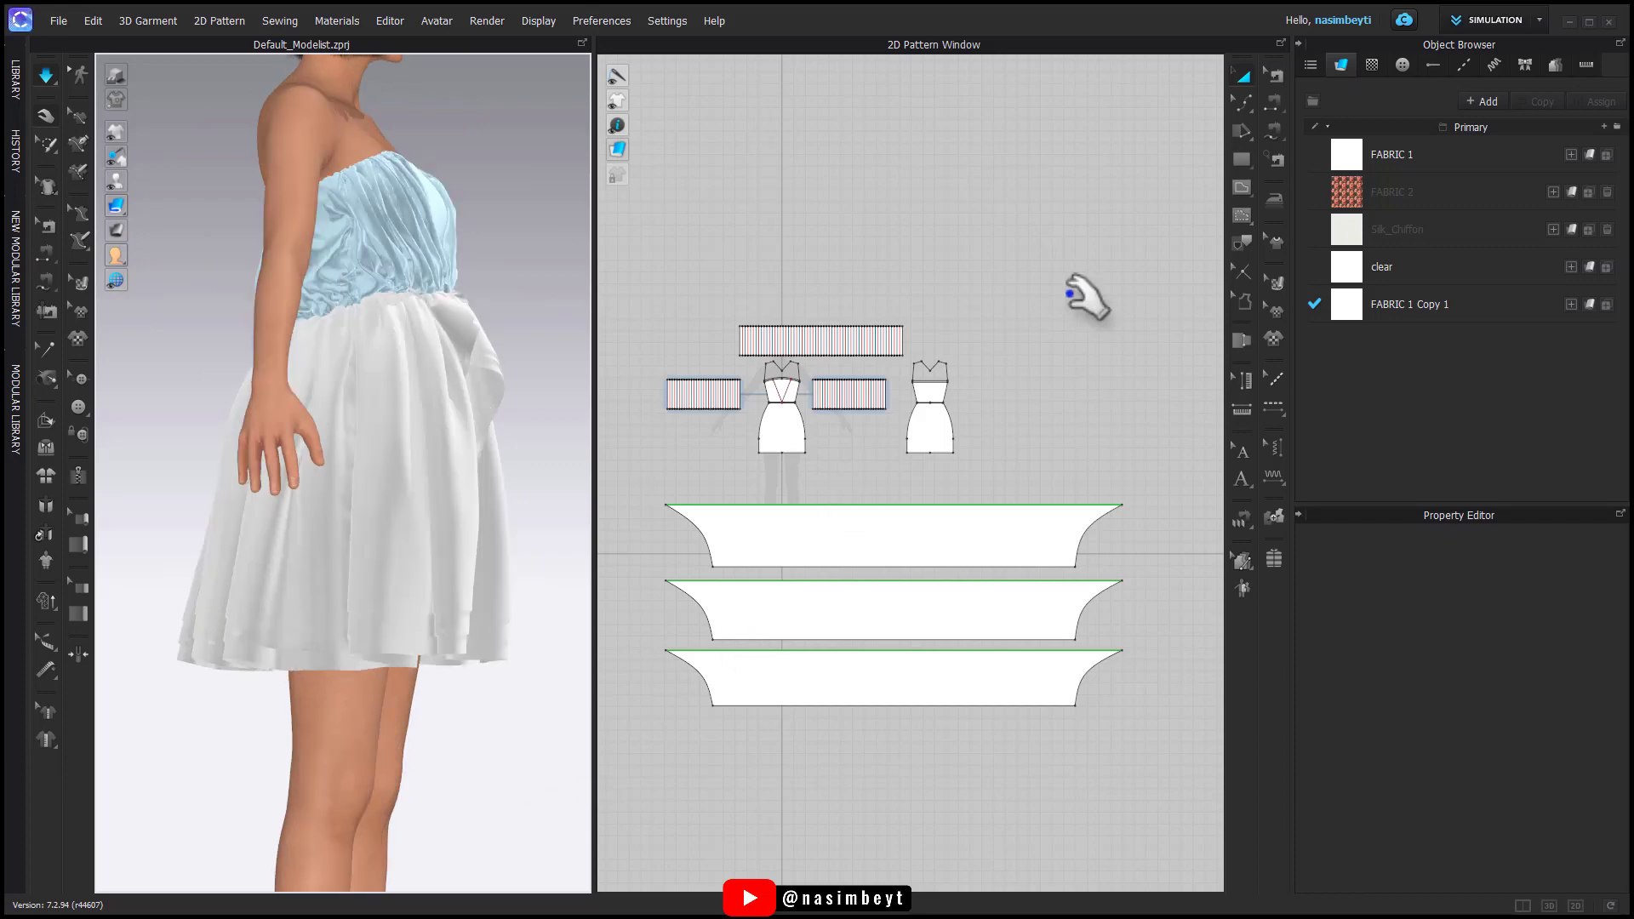
key(space)
Step: Unfreeze the bodice, pleated panel and base dress pieces
drag(1025, 239, 642, 453)
right_click(778, 426)
click(876, 272)
click(989, 255)
middle_drag(803, 321, 887, 320)
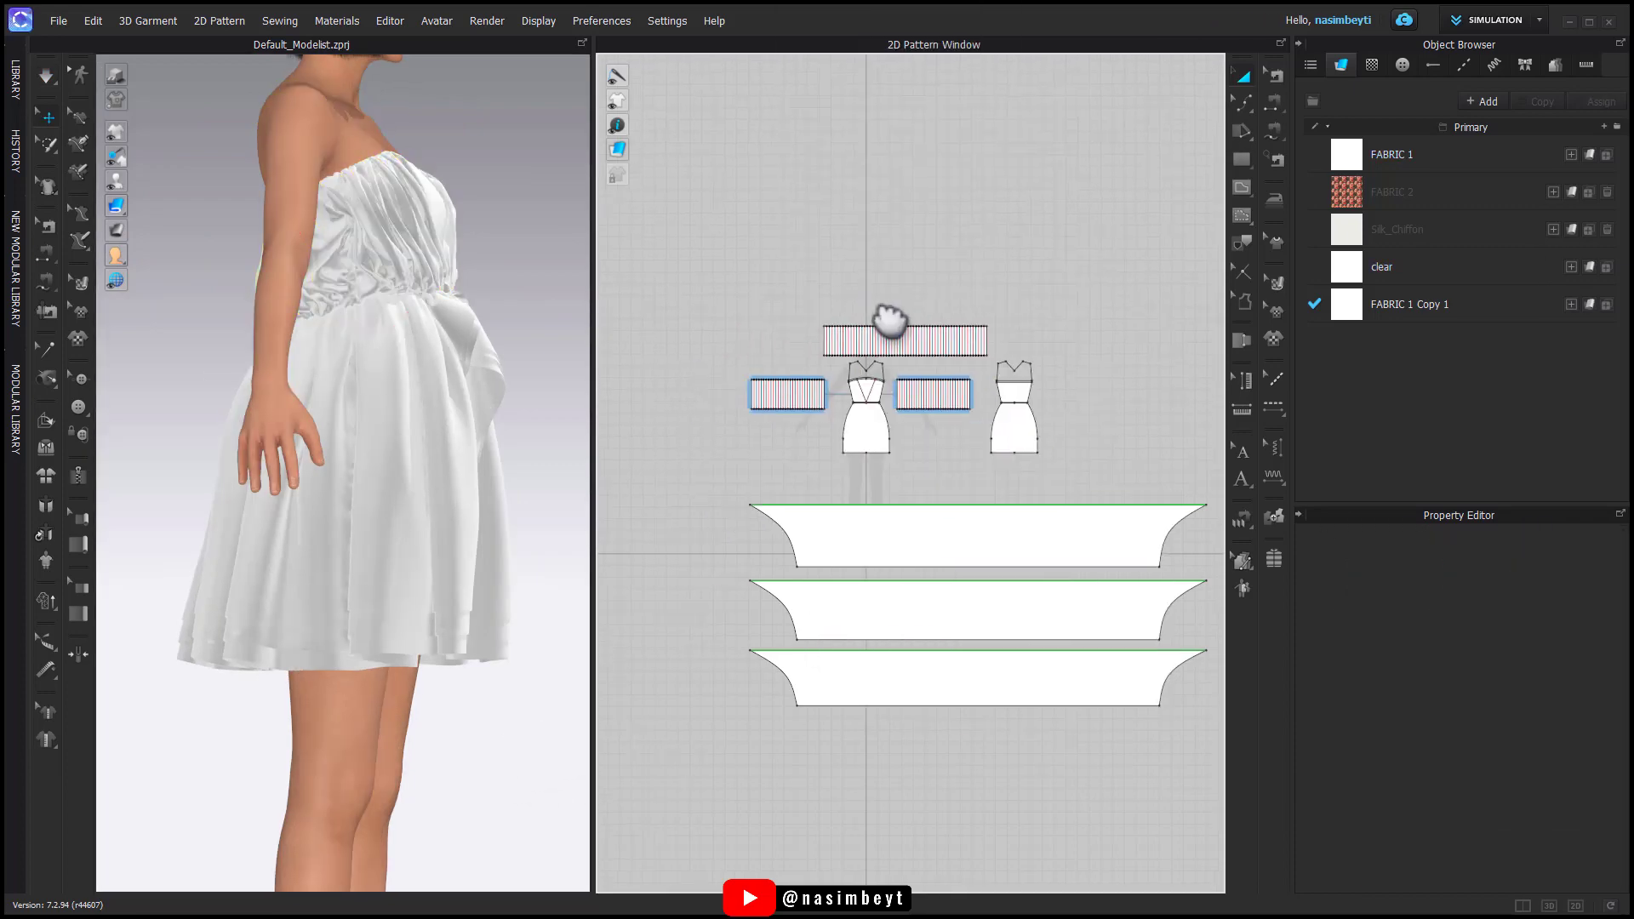
Step: Select the front and back pleated bodice panels and shorten them from their lower edges
scroll(930, 349, up, 6)
click(979, 345)
shift+click(1025, 512)
drag(856, 548, 853, 511)
scroll(850, 562, down, 6)
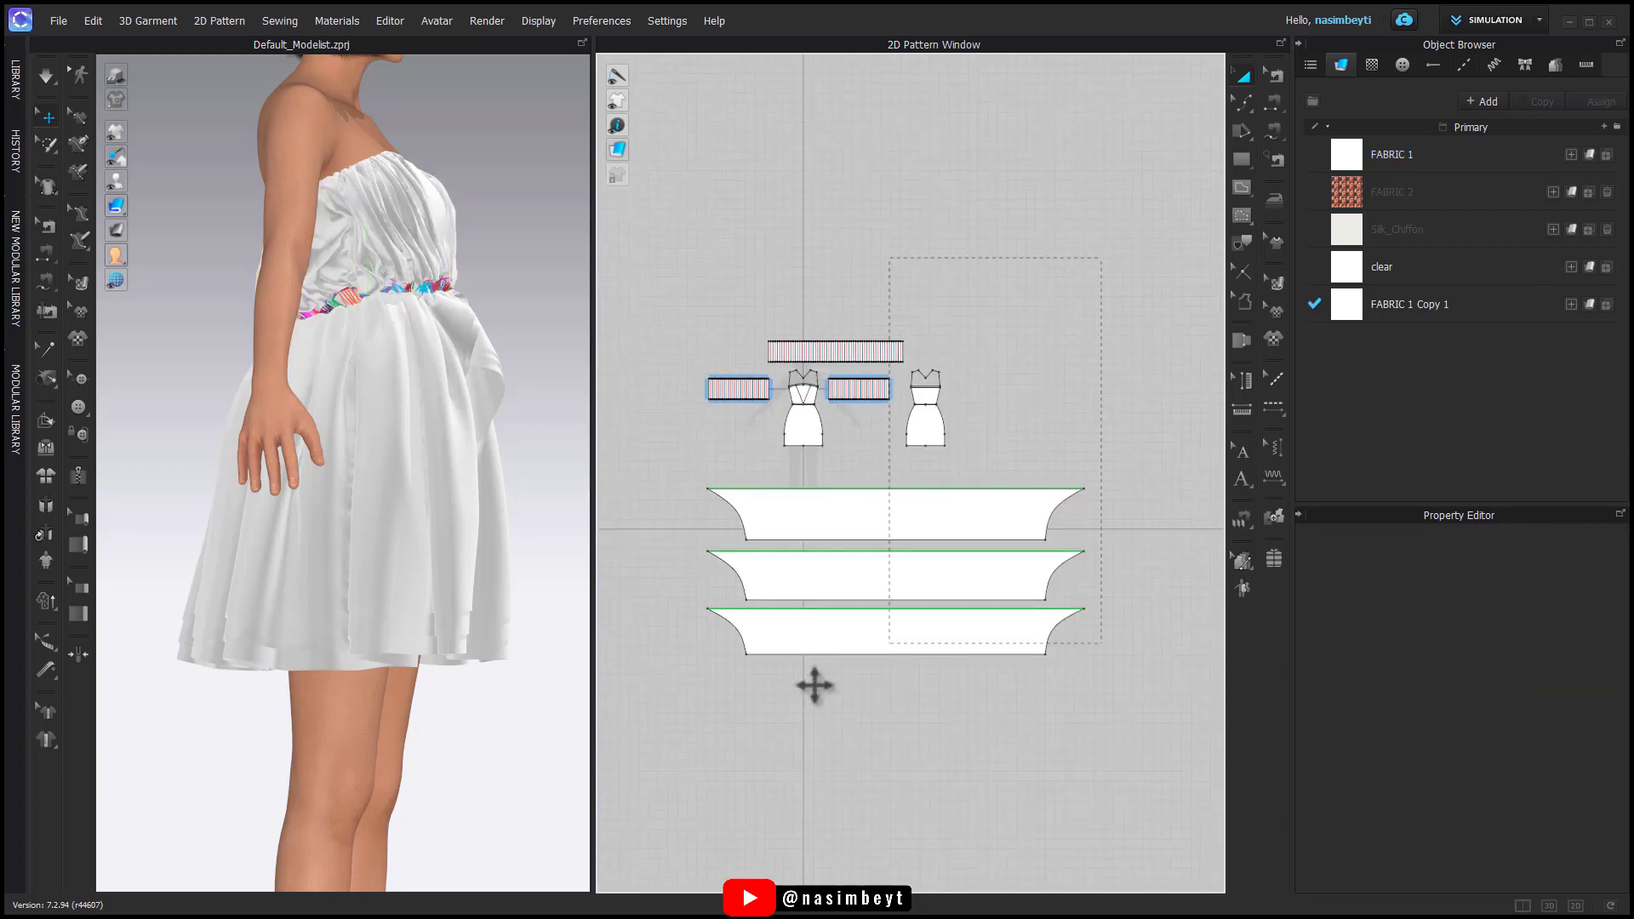
Step: Strengthen all pattern pieces, simulate the dress, and stop simulating
key(ctrl+a)
click(832, 735)
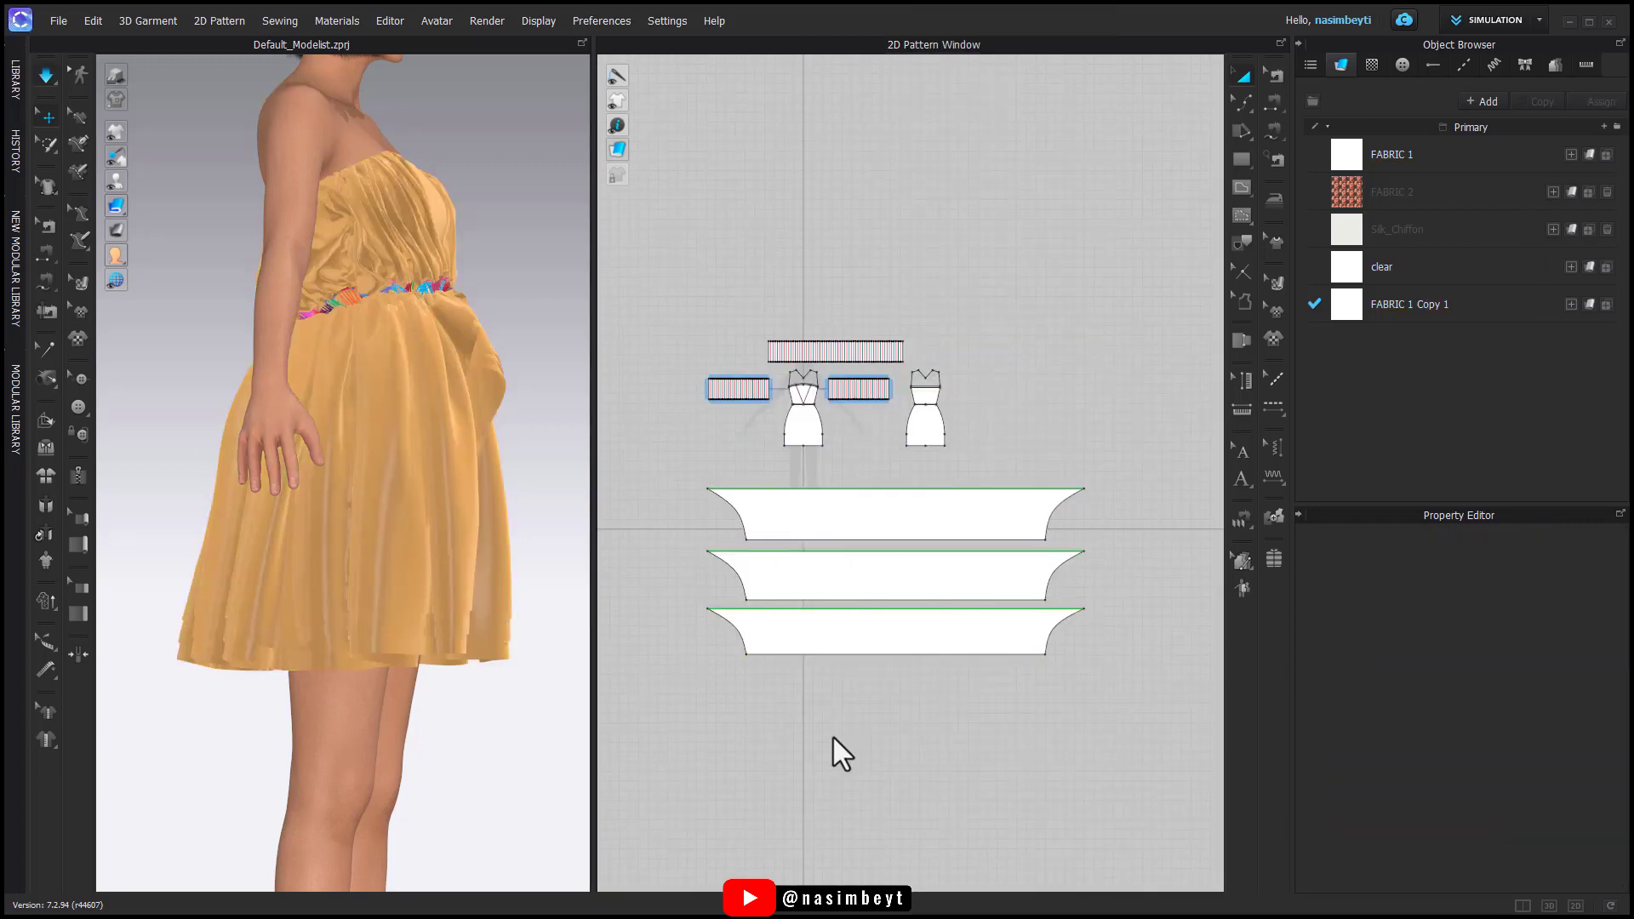
key(space)
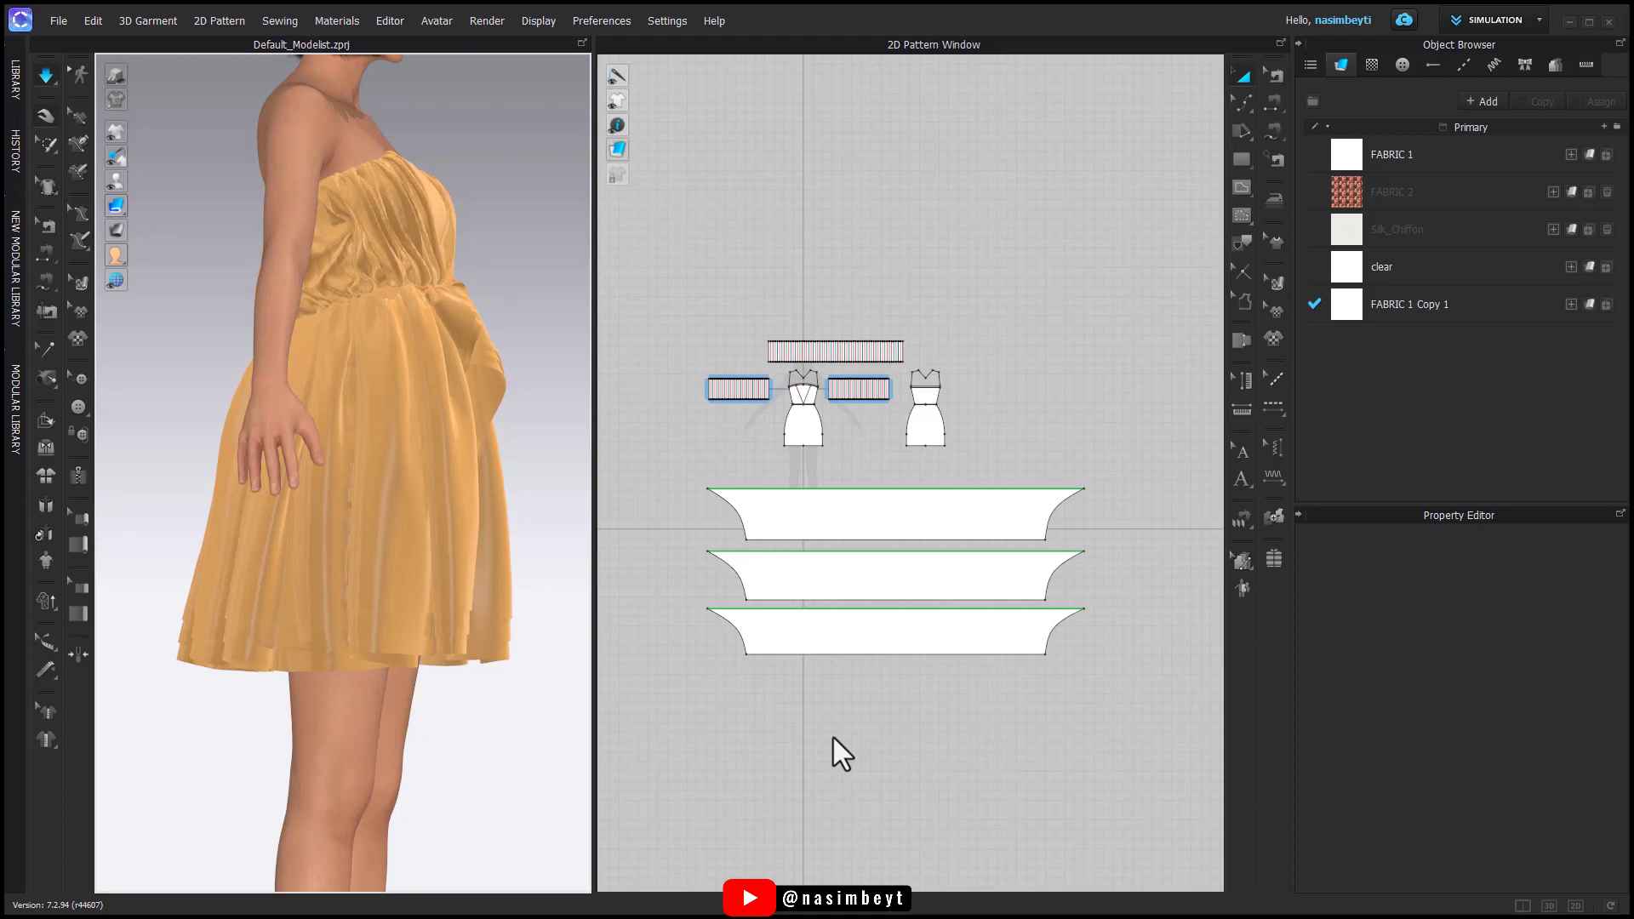
right_drag(515, 623, 827, 345)
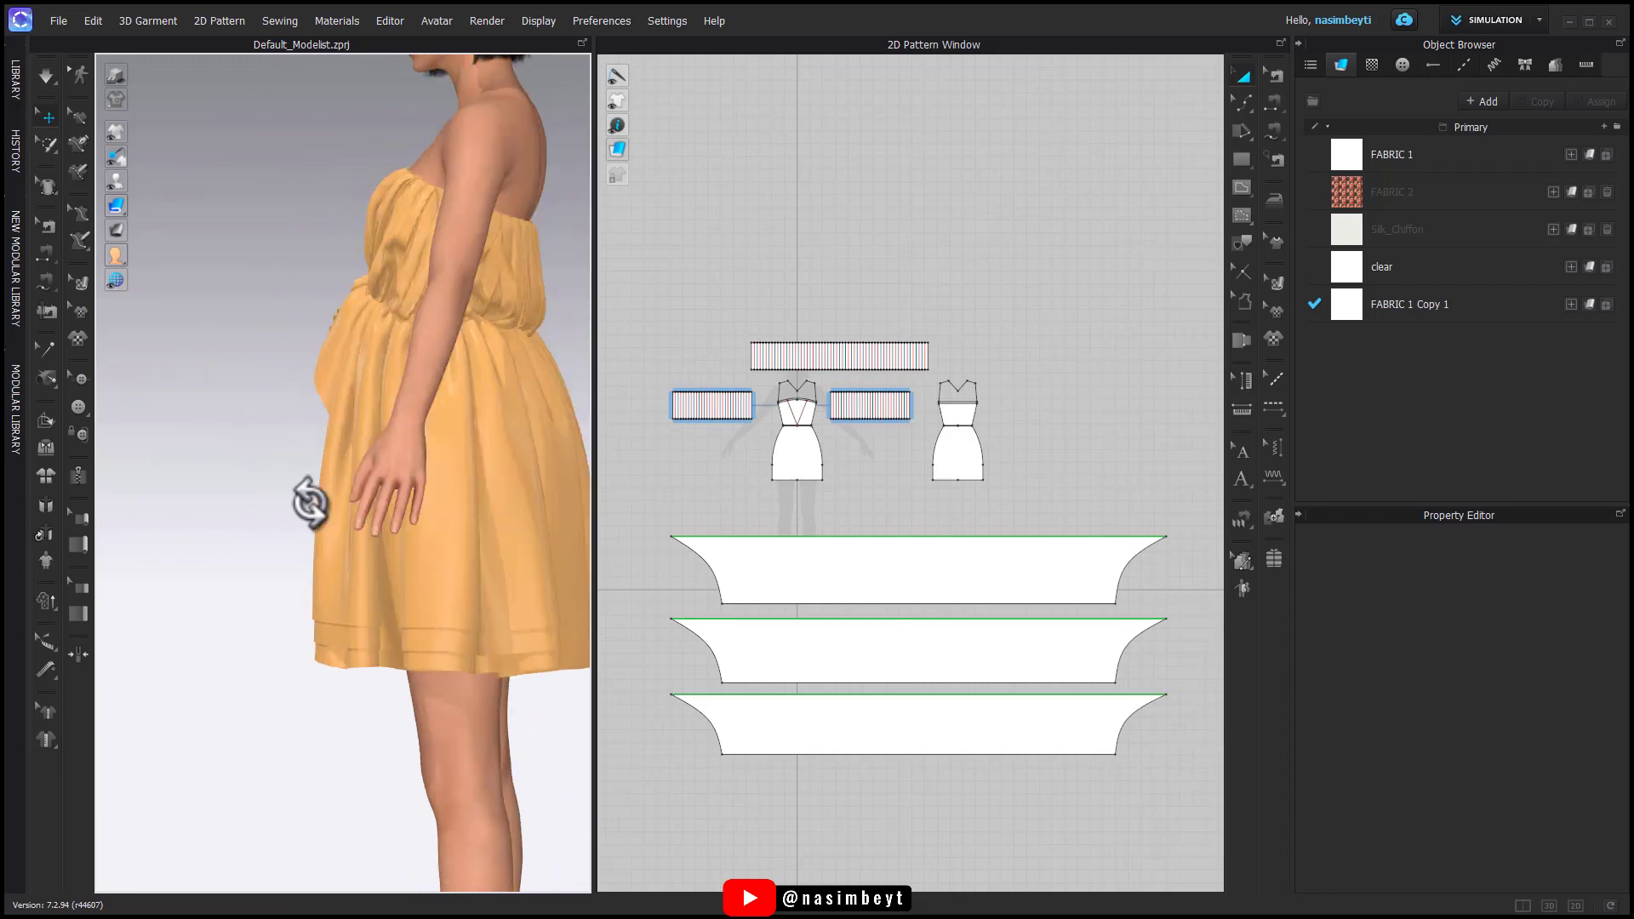
Step: Unstrengthen all pattern pieces, simulate the dress, and stop
right_drag(310, 499, 1186, 262)
right_click(779, 609)
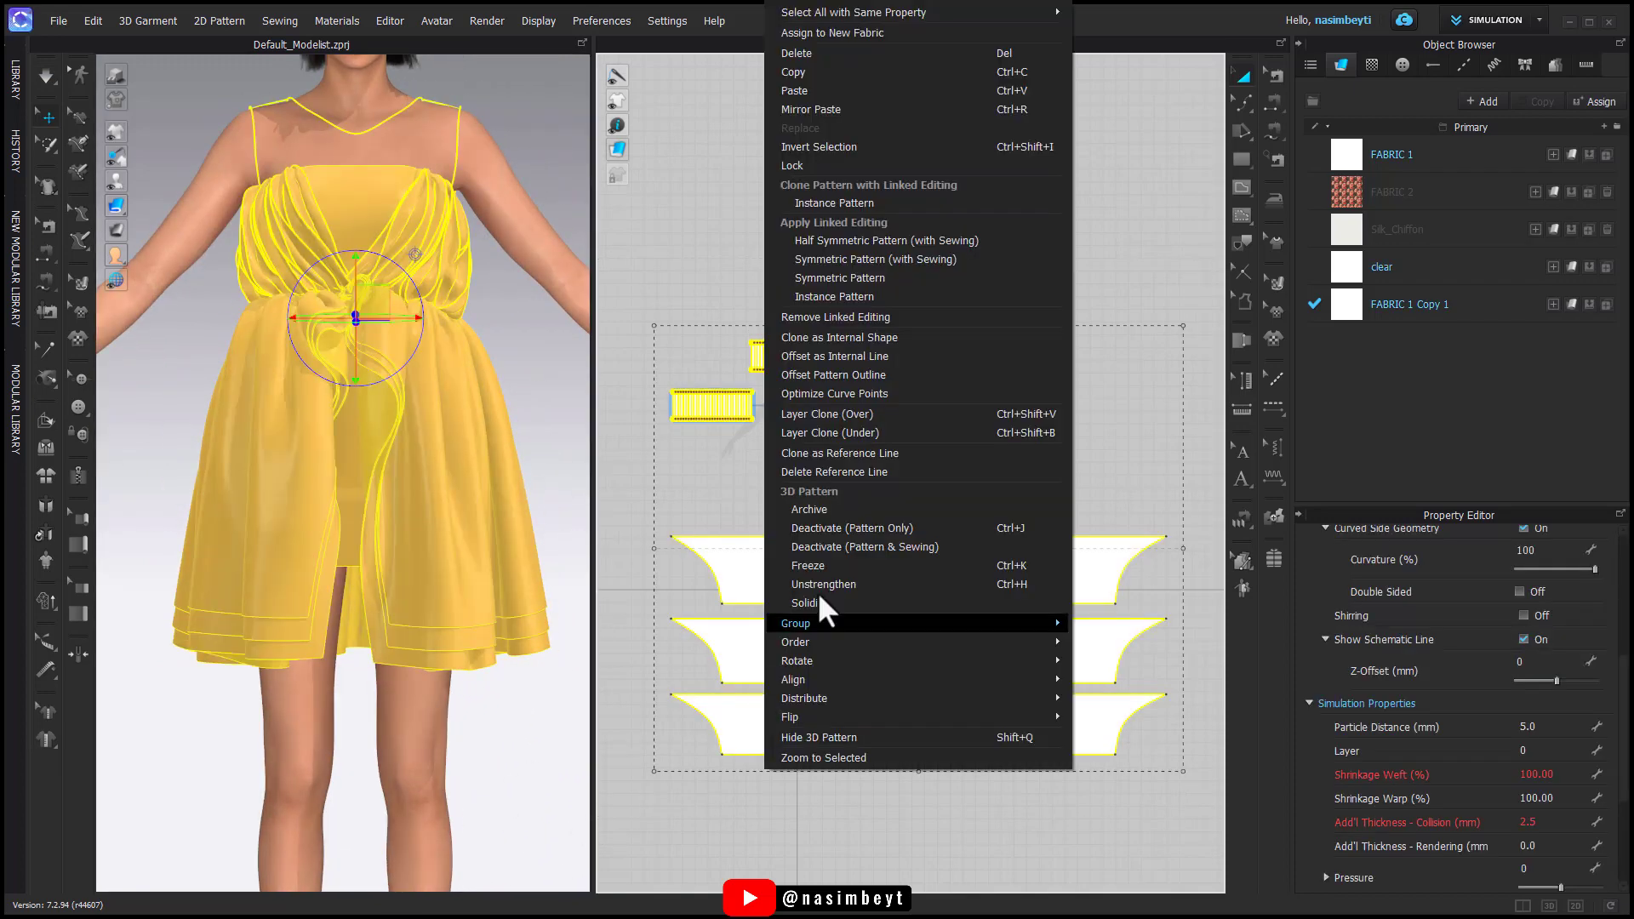
click(840, 798)
key(space)
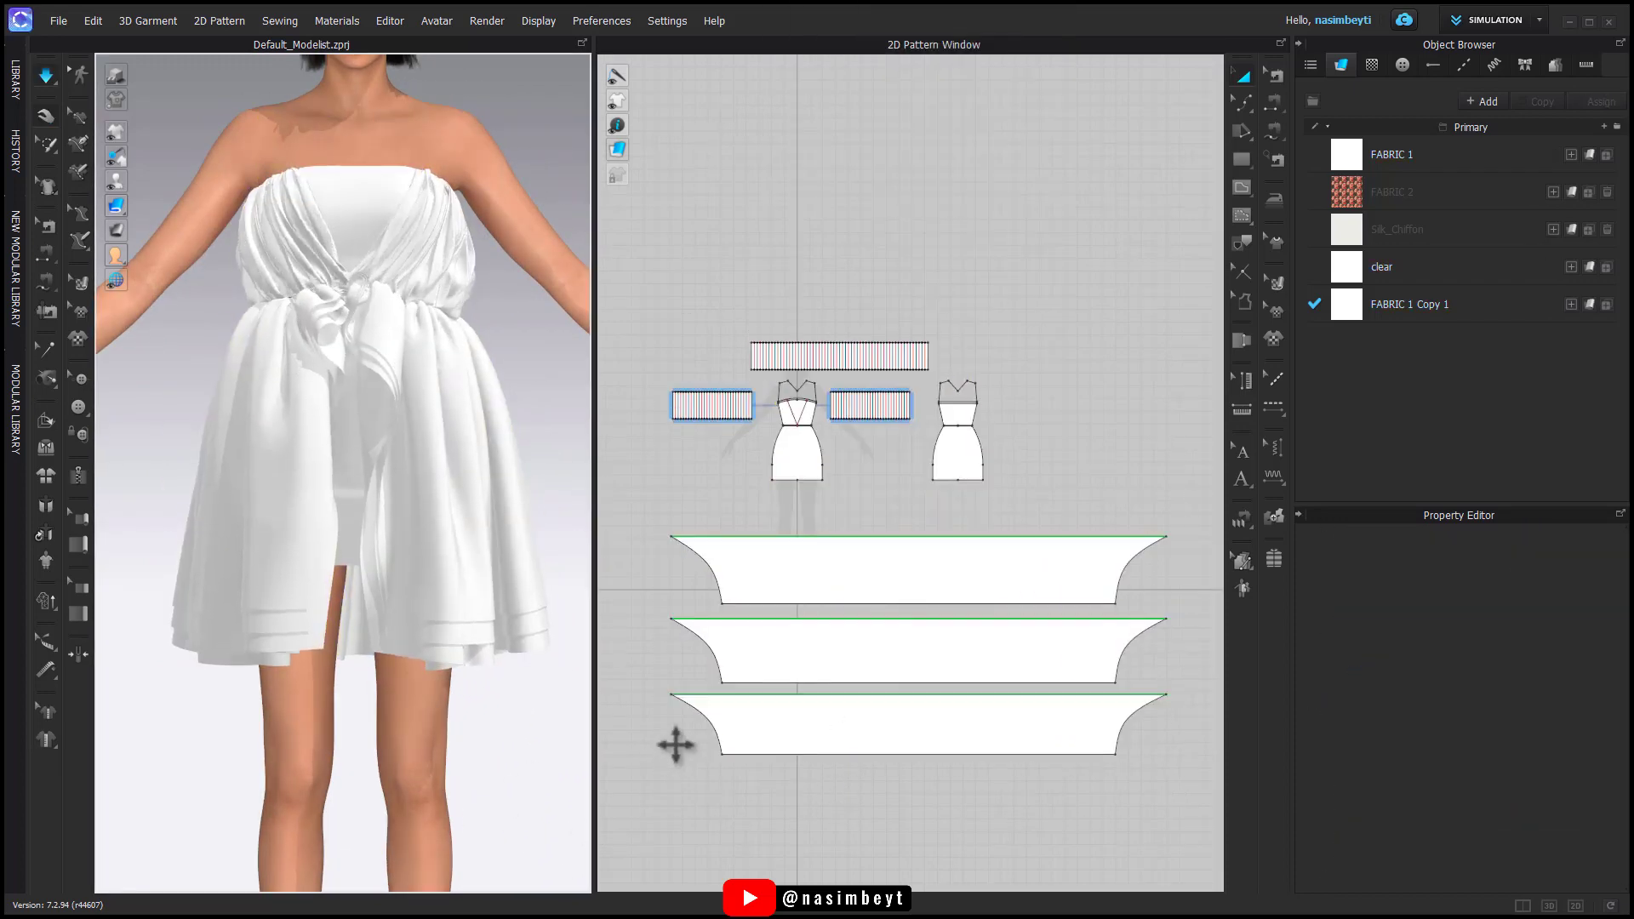
right_drag(511, 675, 408, 509)
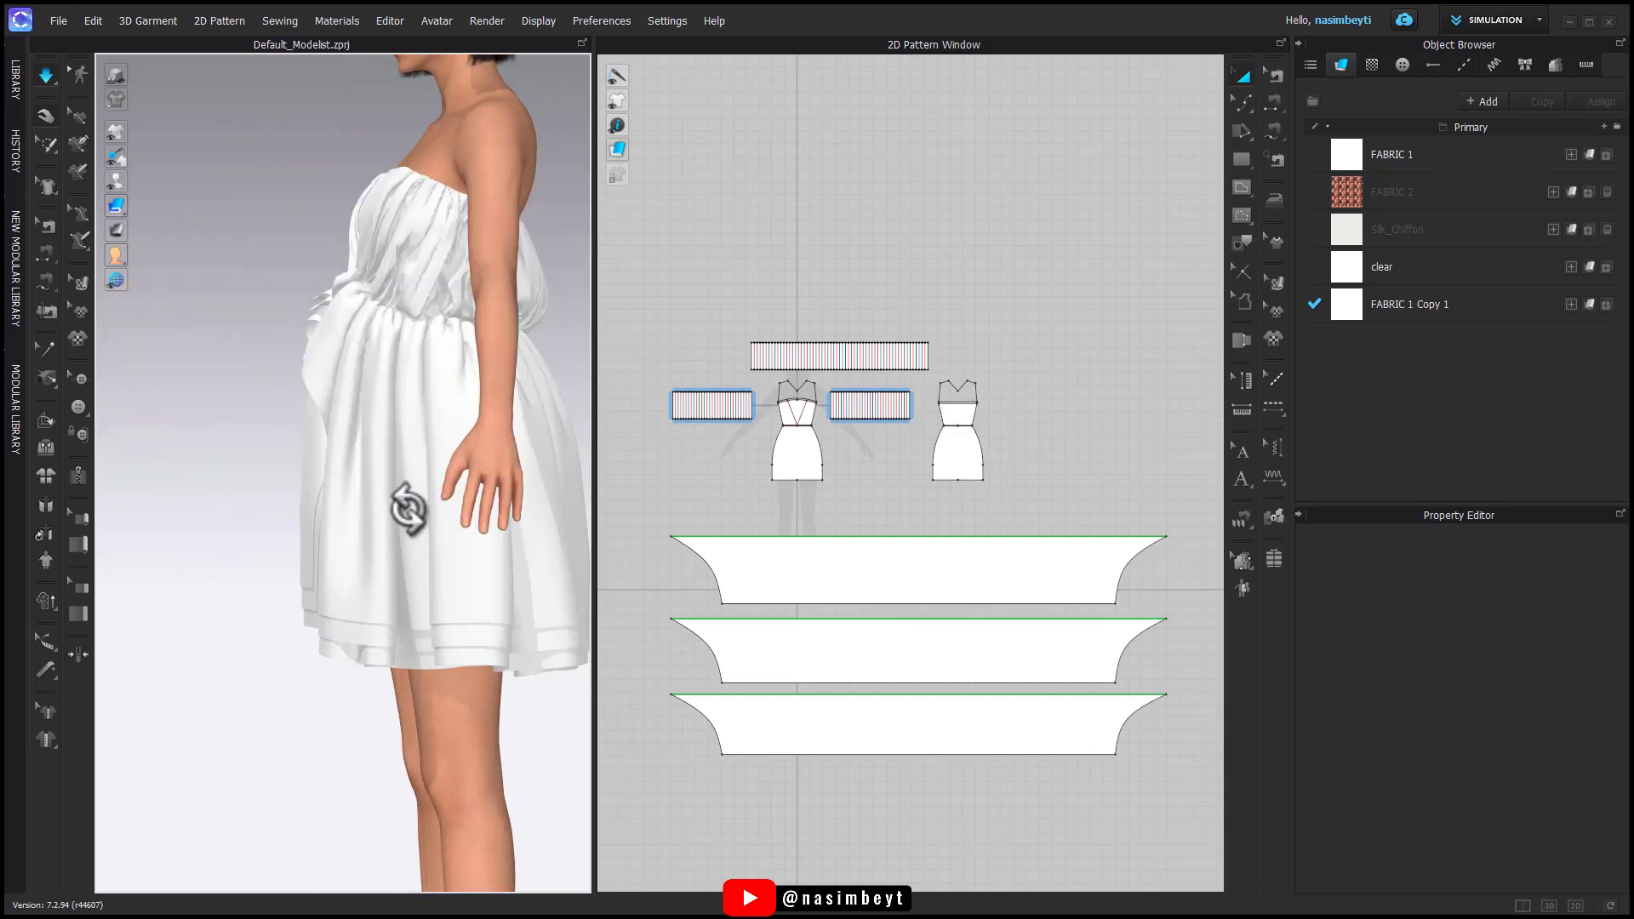
Step: Select the front and back pleated bodice panels, shorten them from their upper edges, and simulate the dress
click(439, 308)
right_drag(454, 350, 583, 494)
scroll(875, 454, up, 3)
middle_drag(875, 455, 992, 540)
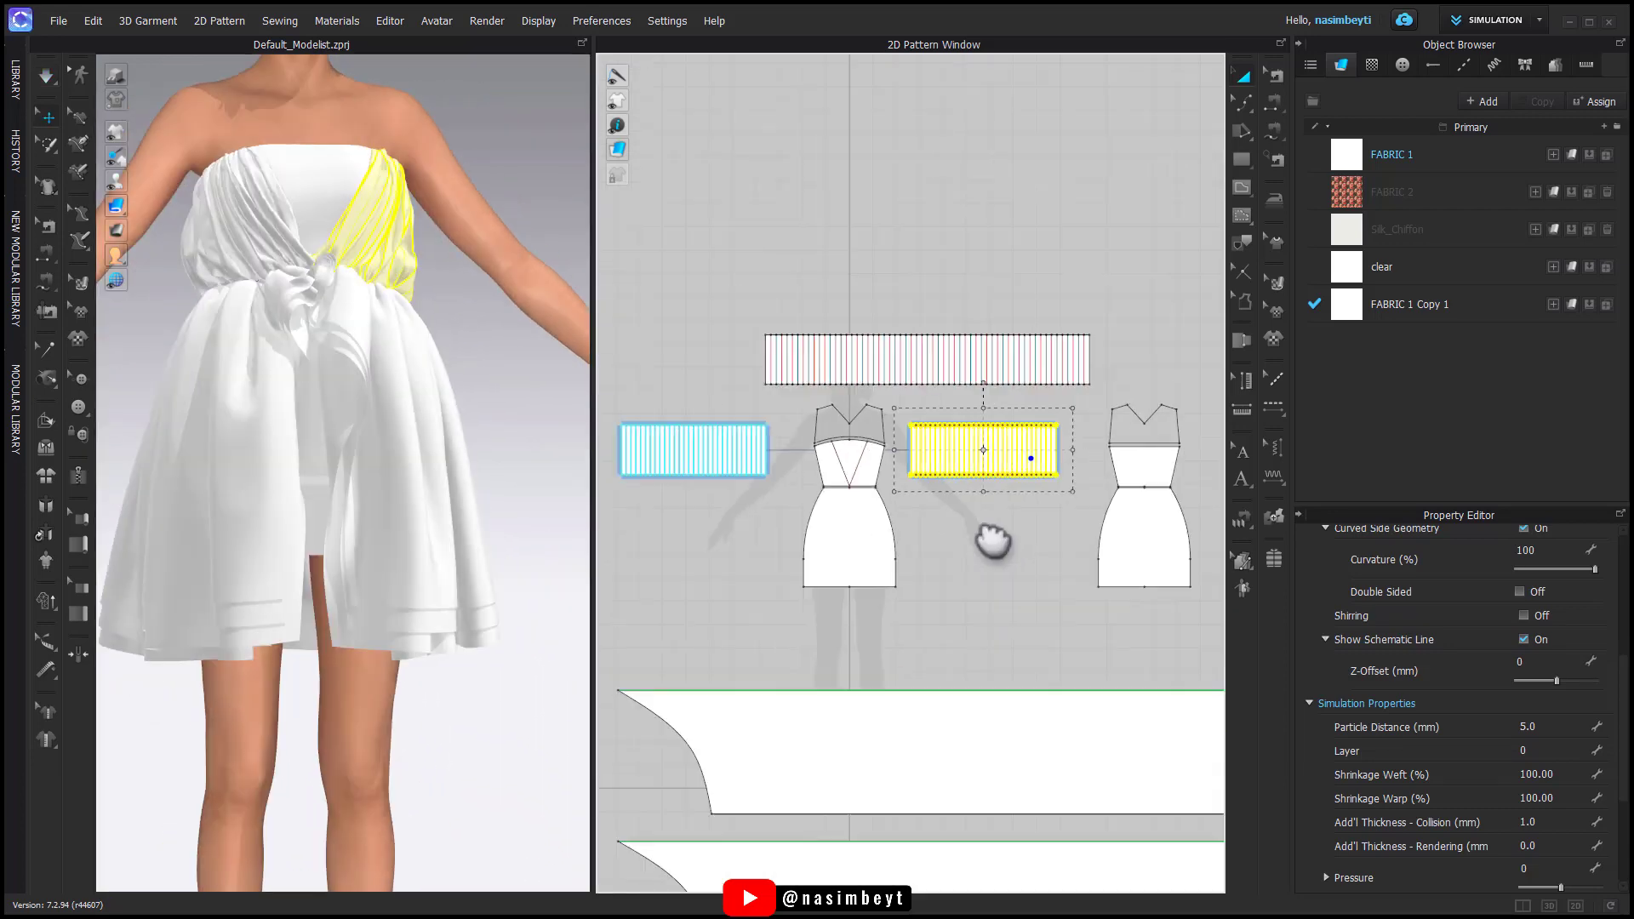
click(757, 451)
shift+click(920, 453)
shift+click(868, 366)
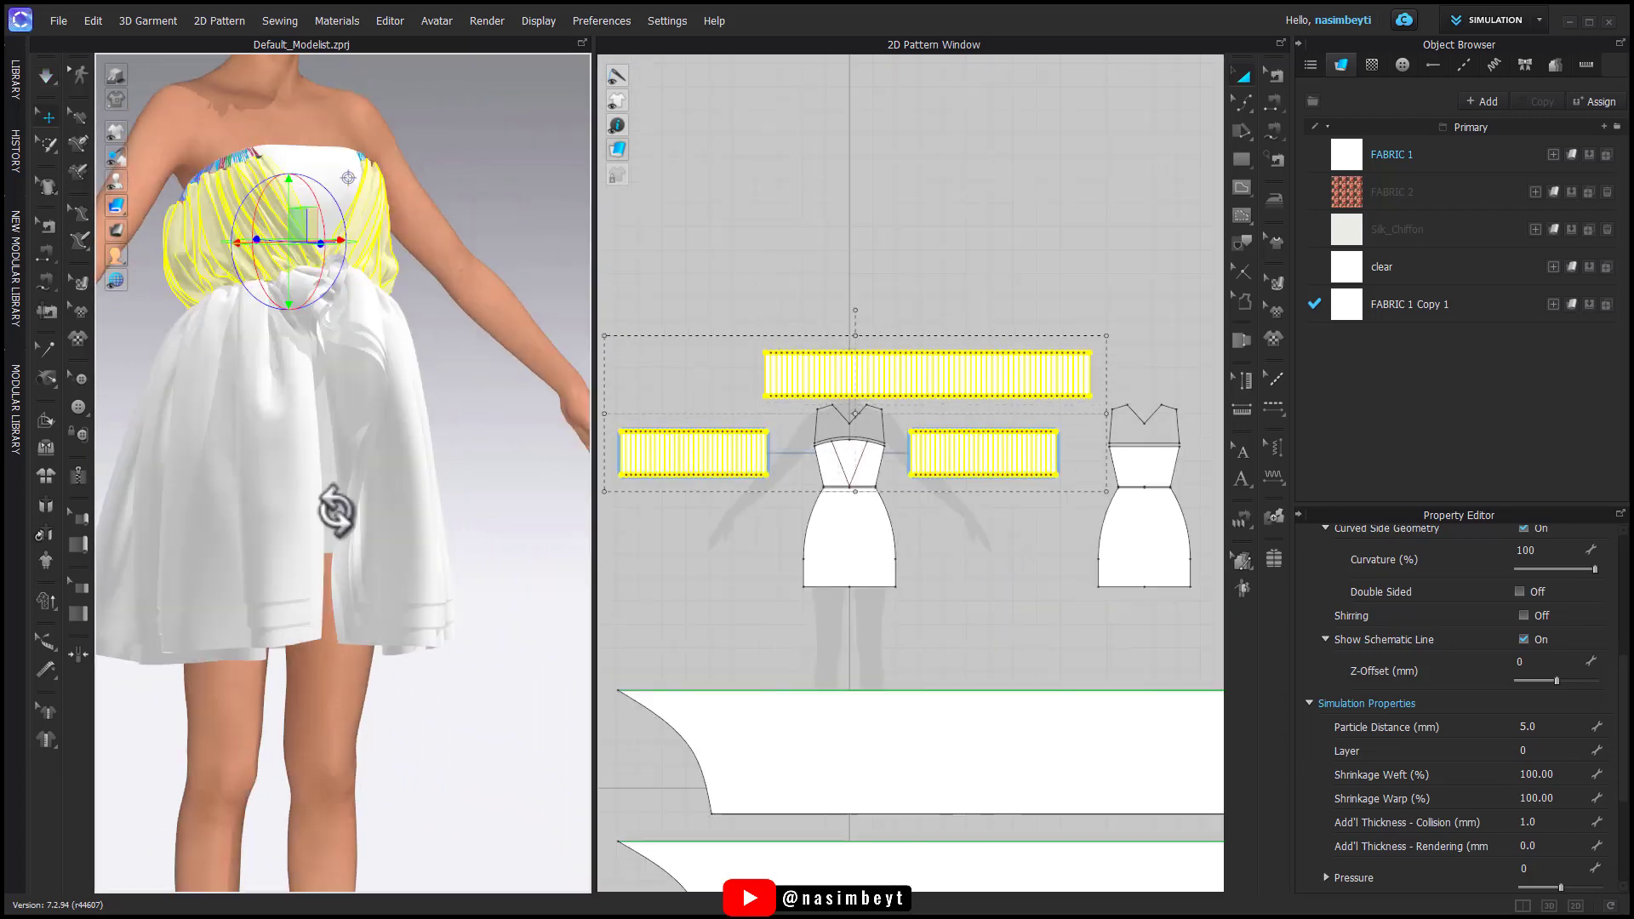
right_drag(335, 511, 539, 511)
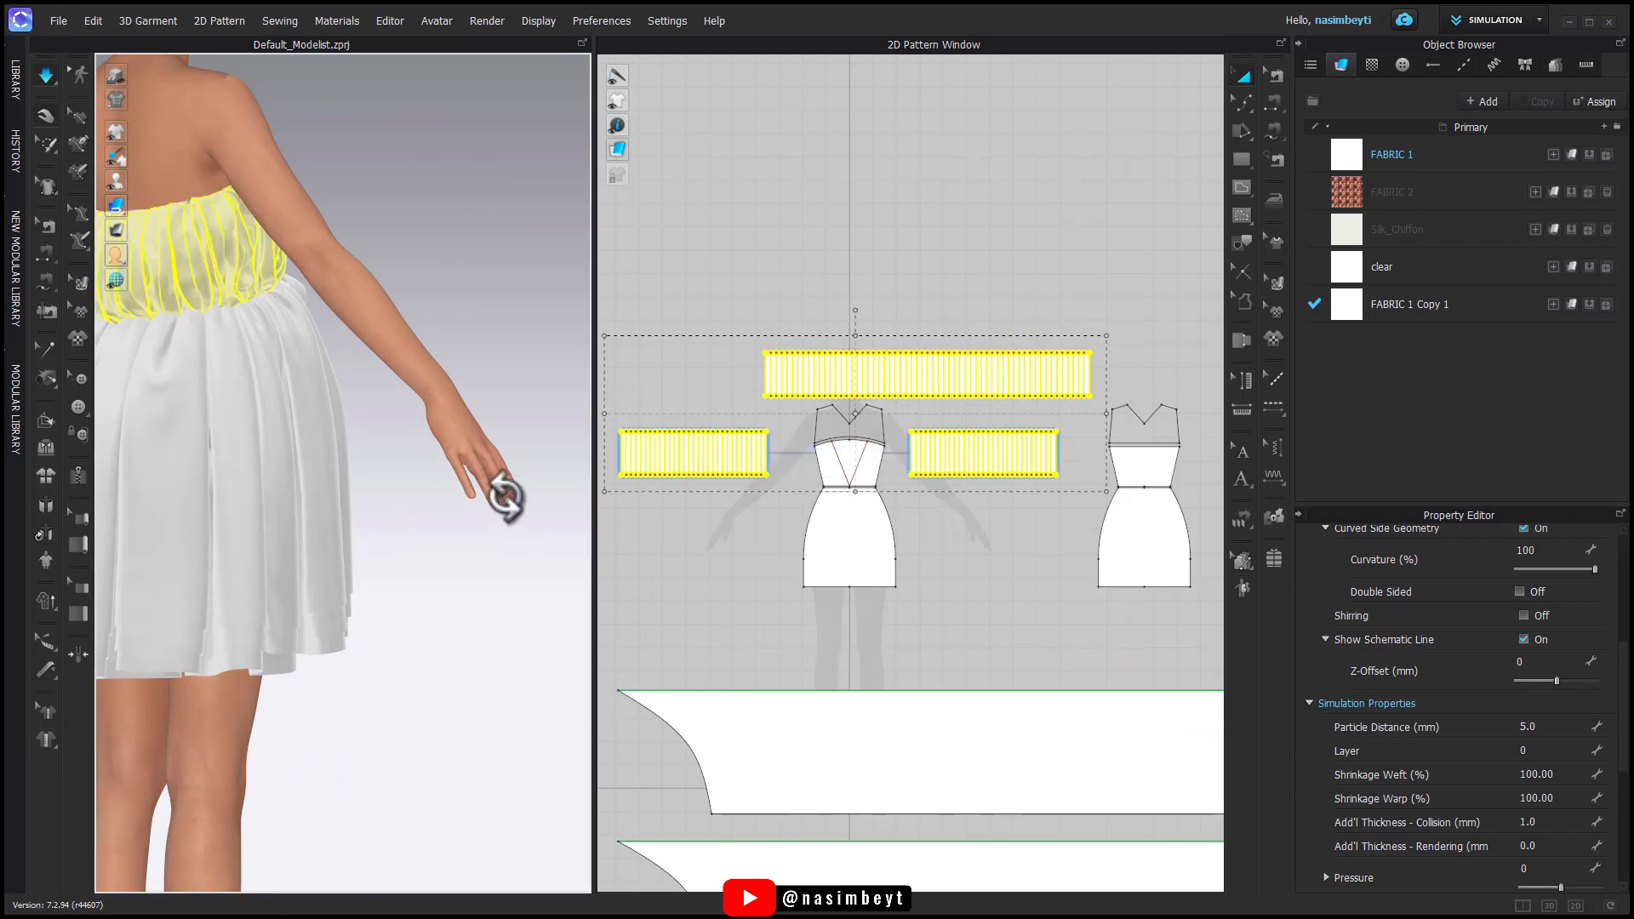
right_drag(382, 528, 665, 509)
Step: Apply the floral FABRIC 2 to the front and back bodice and base skirt pieces
scroll(706, 564, down, 2)
click(792, 413)
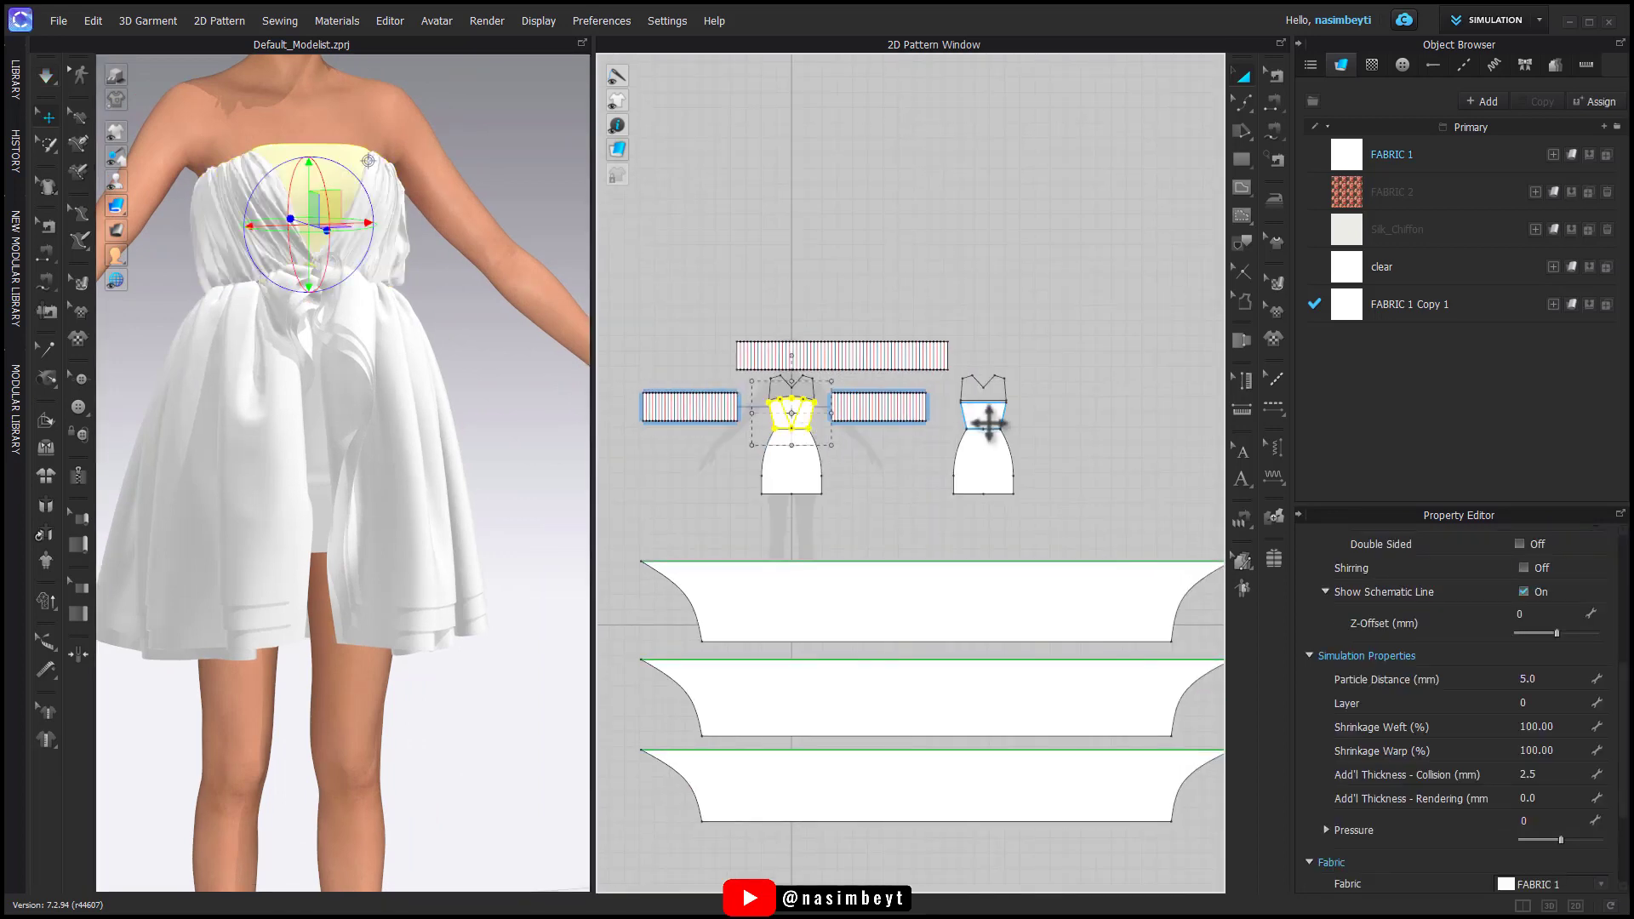
drag(1393, 193, 979, 418)
Step: Scale down the floral texture on the base dress with the Edit Texture tool
click(1199, 373)
click(1274, 281)
scroll(793, 415, up, 8)
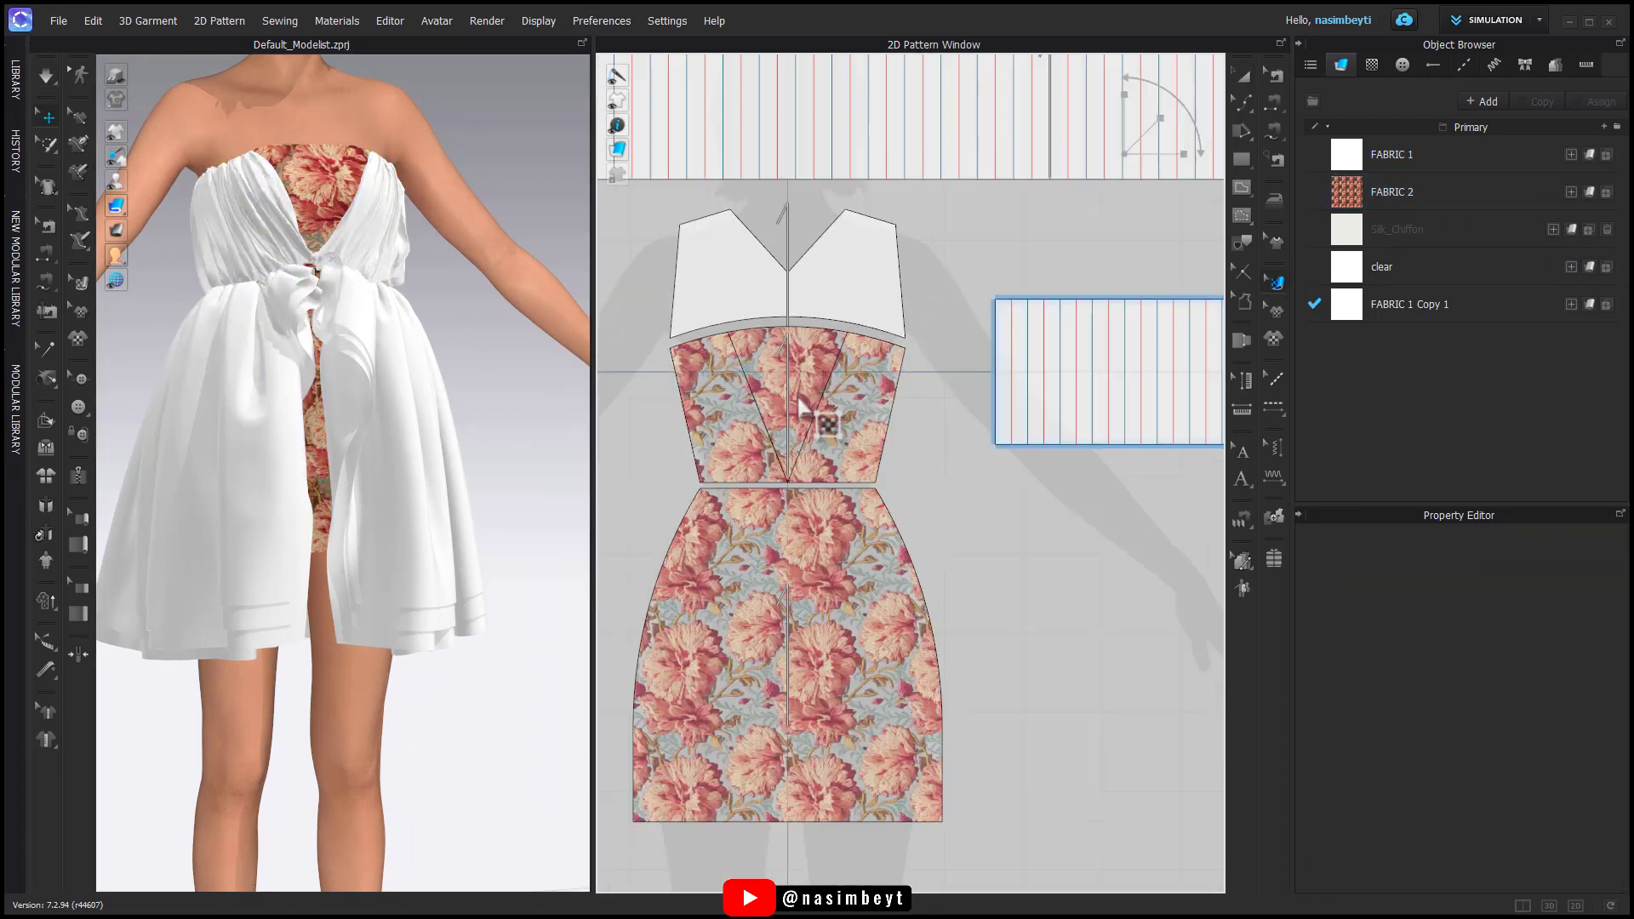
click(797, 397)
drag(1160, 118, 1142, 139)
click(540, 353)
scroll(541, 353, down, 2)
scroll(407, 315, up, 4)
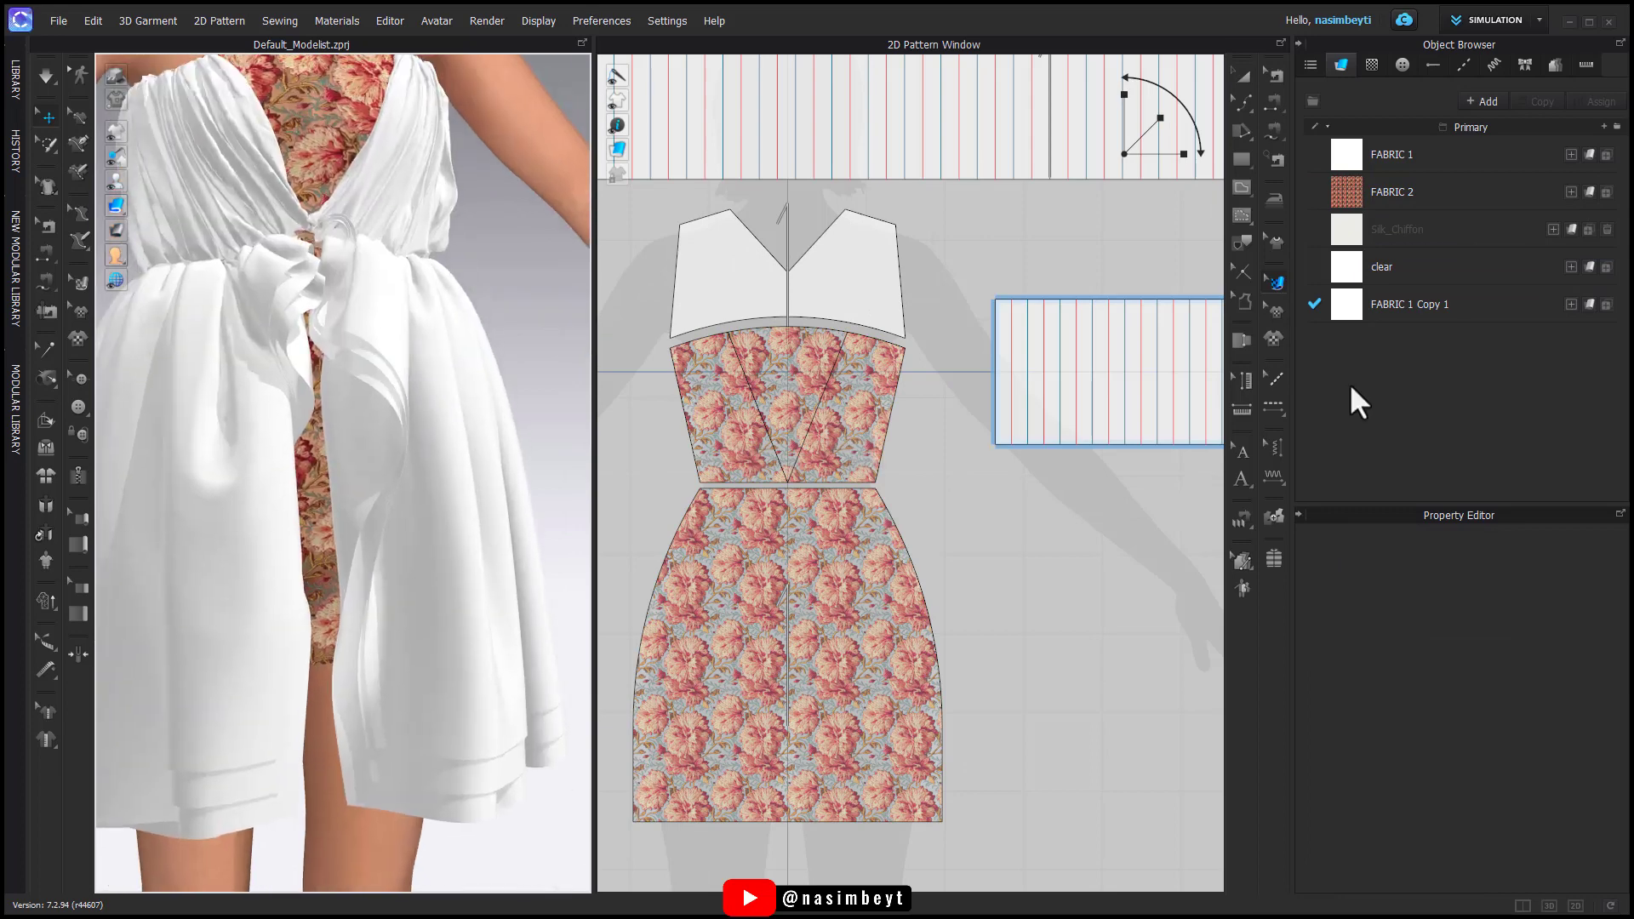
Step: Add normal, displacement and opacity maps to the FABRIC 2 material
click(1396, 194)
scroll(1458, 680, down, 10)
scroll(1457, 677, up, 1)
drag(1507, 916, 1499, 605)
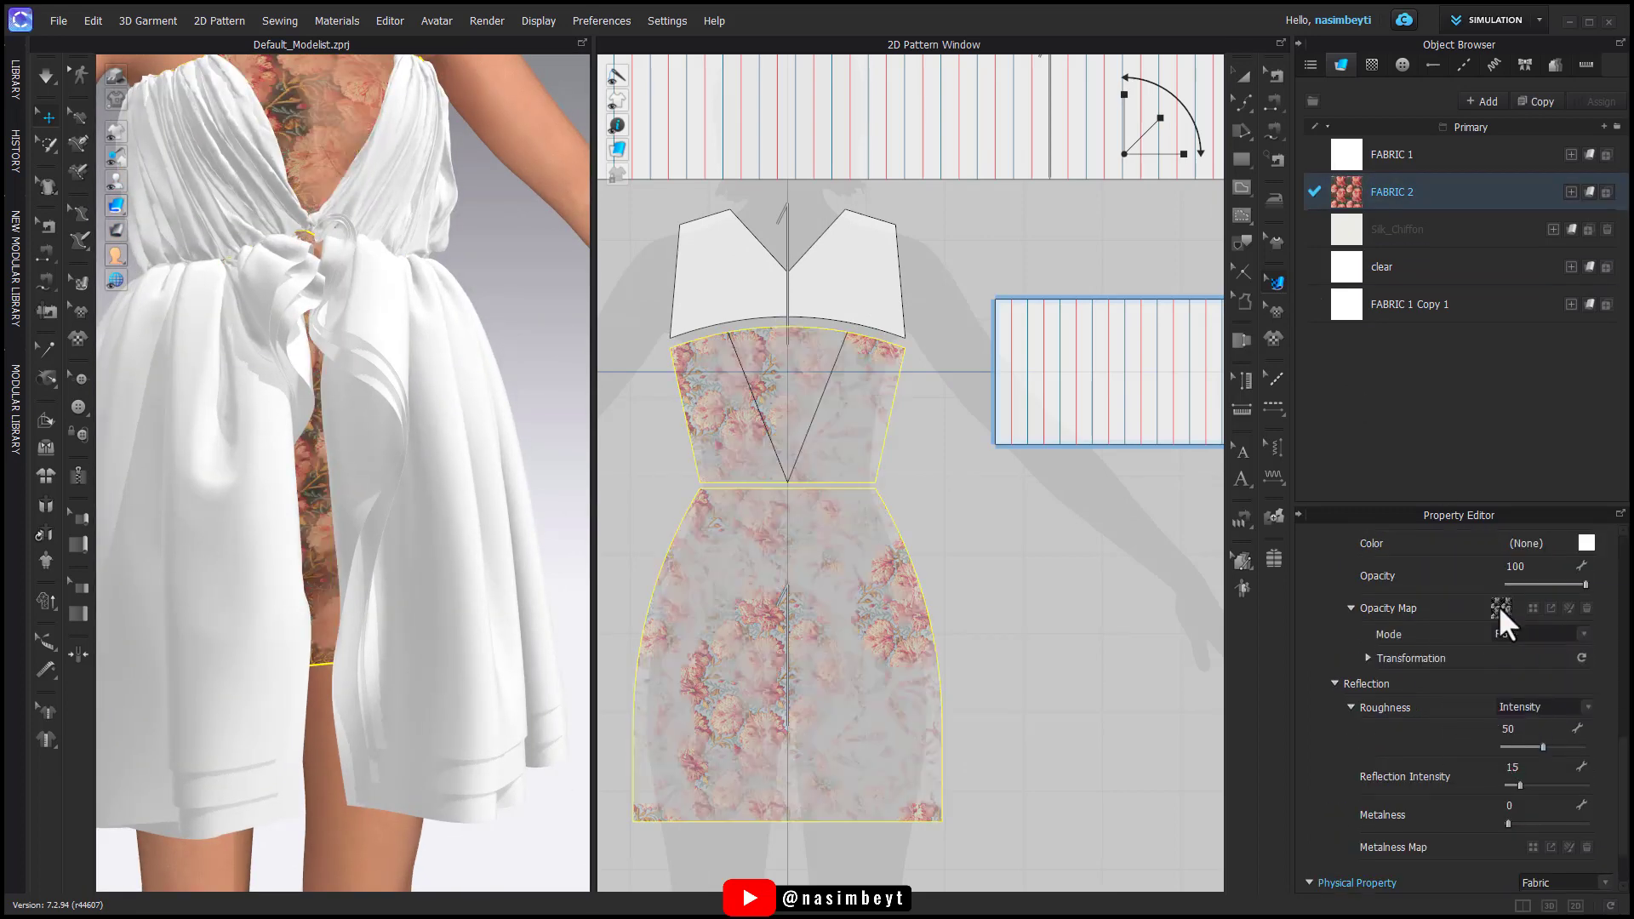
scroll(872, 648, down, 3)
scroll(408, 578, down, 2)
mouse_move(408, 582)
right_down()
mouse_move(326, 581)
mouse_move(409, 587)
right_up()
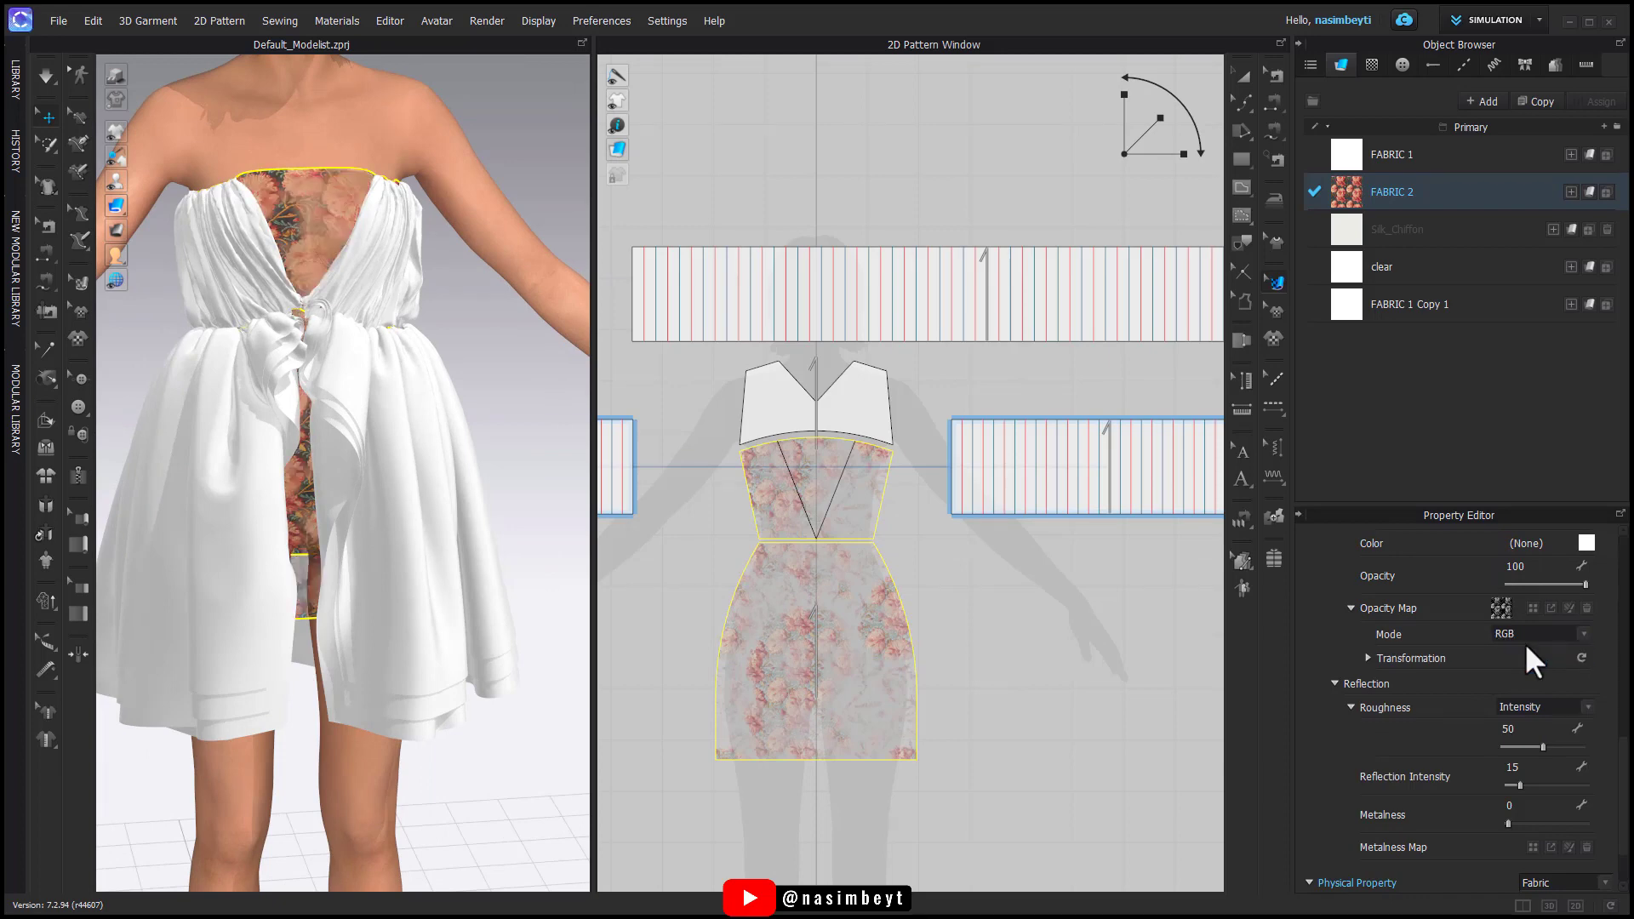
Step: Reposition the floral print on the front bodice and the front base skirt
click(846, 649)
right_drag(387, 634, 435, 615)
click(968, 624)
mouse_move(839, 501)
mouse_down()
mouse_move(879, 500)
mouse_move(862, 500)
mouse_up()
drag(811, 665, 824, 633)
click(930, 685)
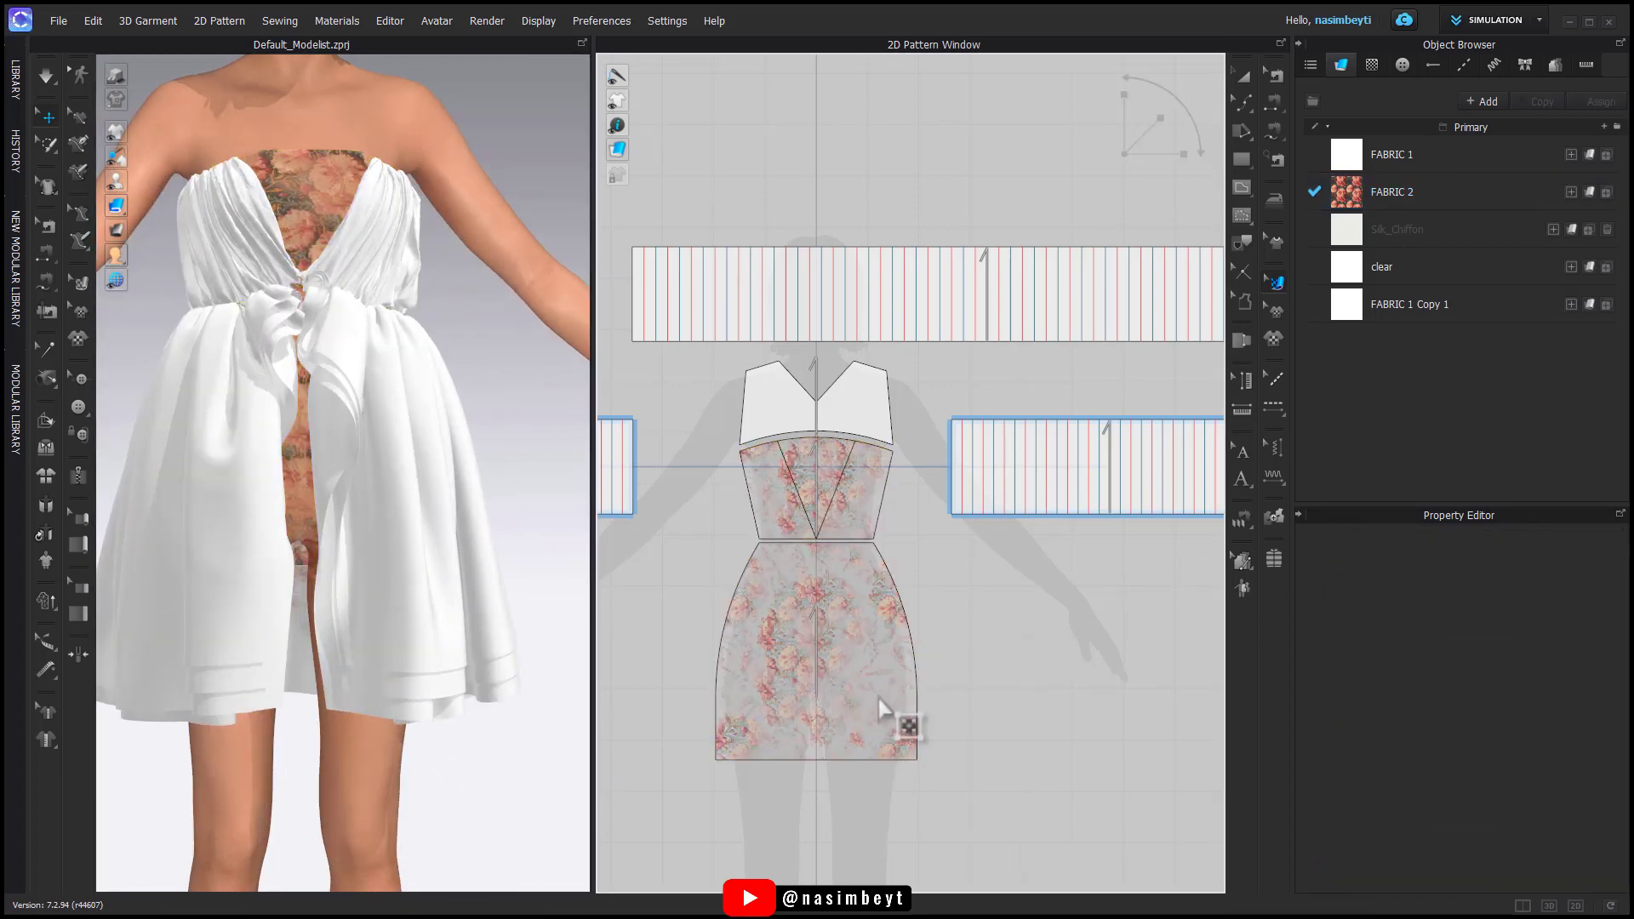
Step: Start an interactive render of the dress and show it from the front
right_drag(430, 634, 536, 621)
key(F6)
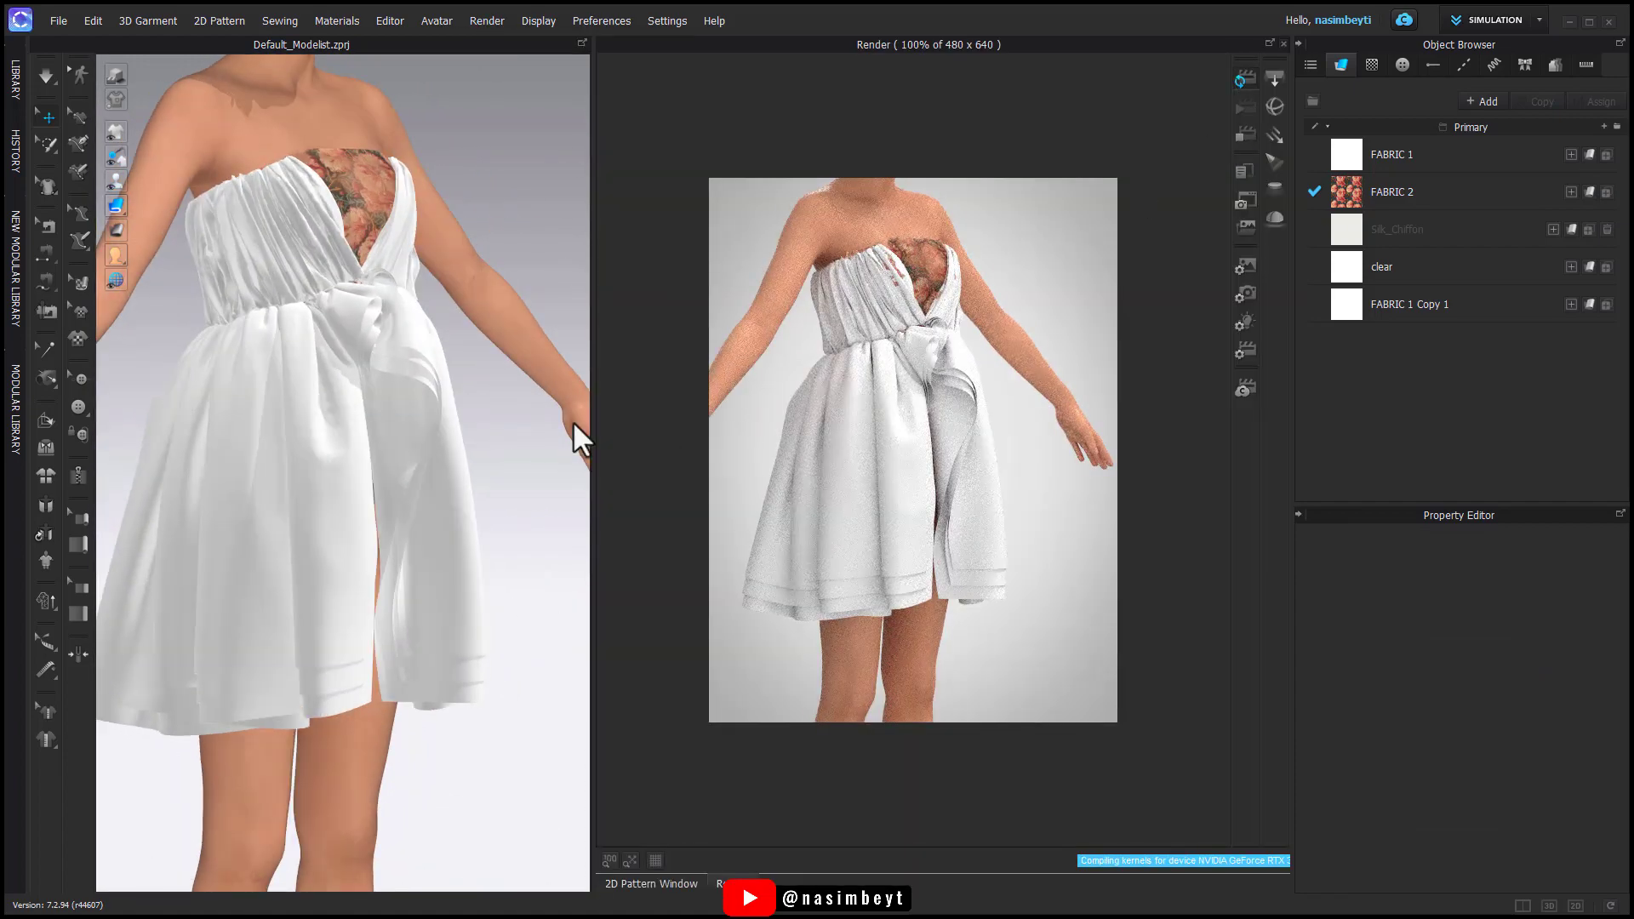
key(2)
Step: Remove the opacity map from the FABRIC 2 material
click(1413, 197)
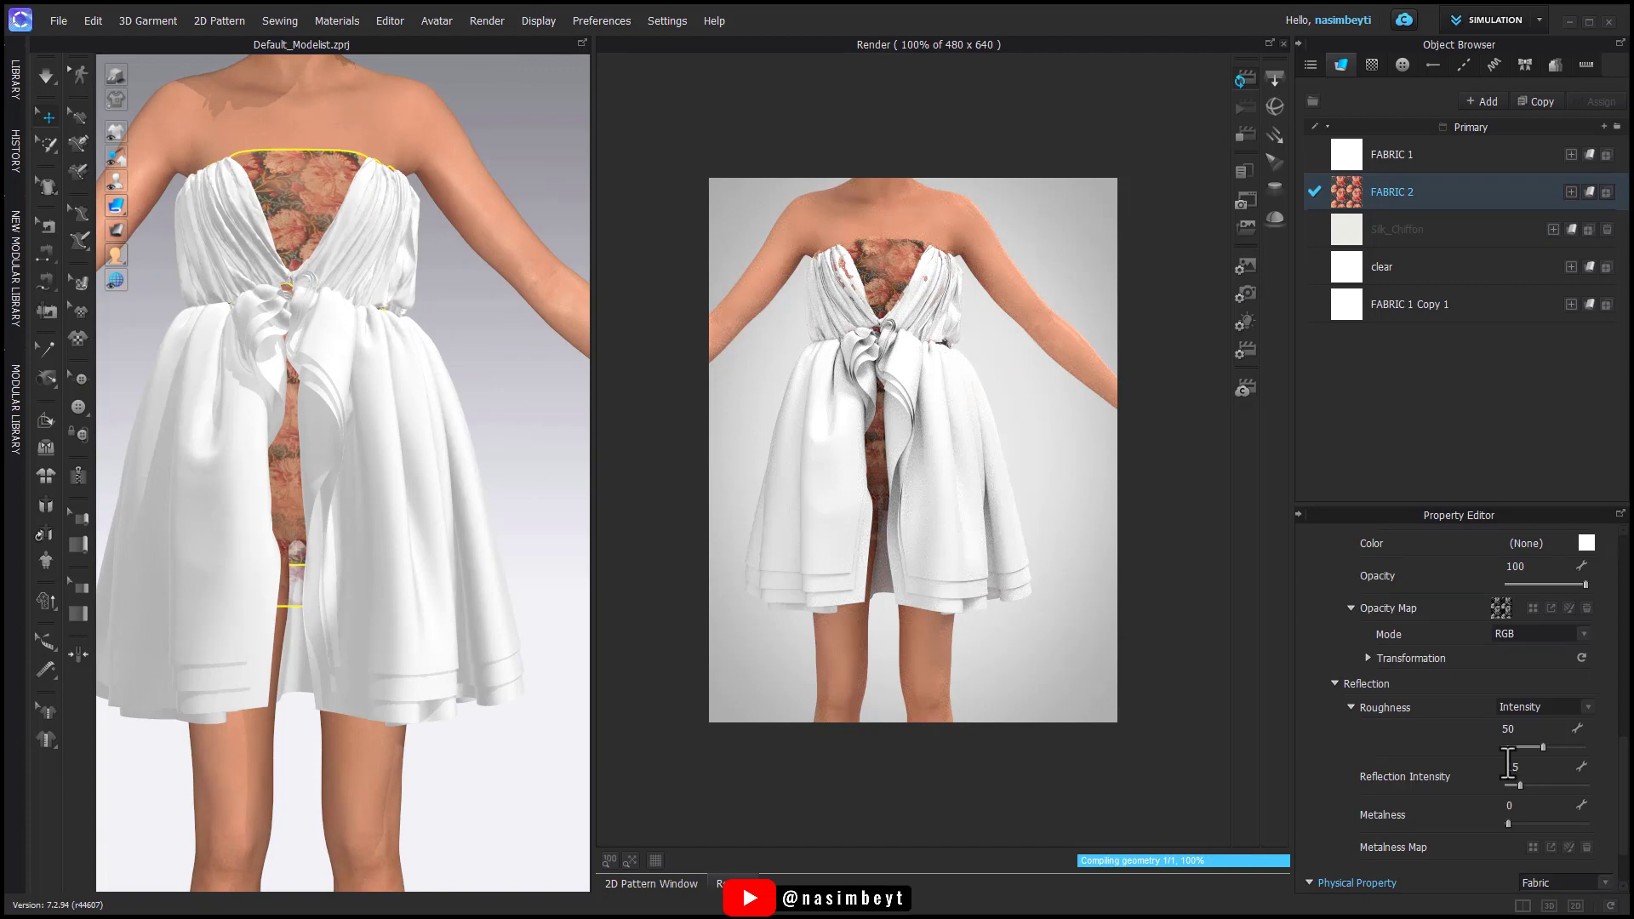
scroll(1507, 764, up, 5)
scroll(1508, 762, up, 4)
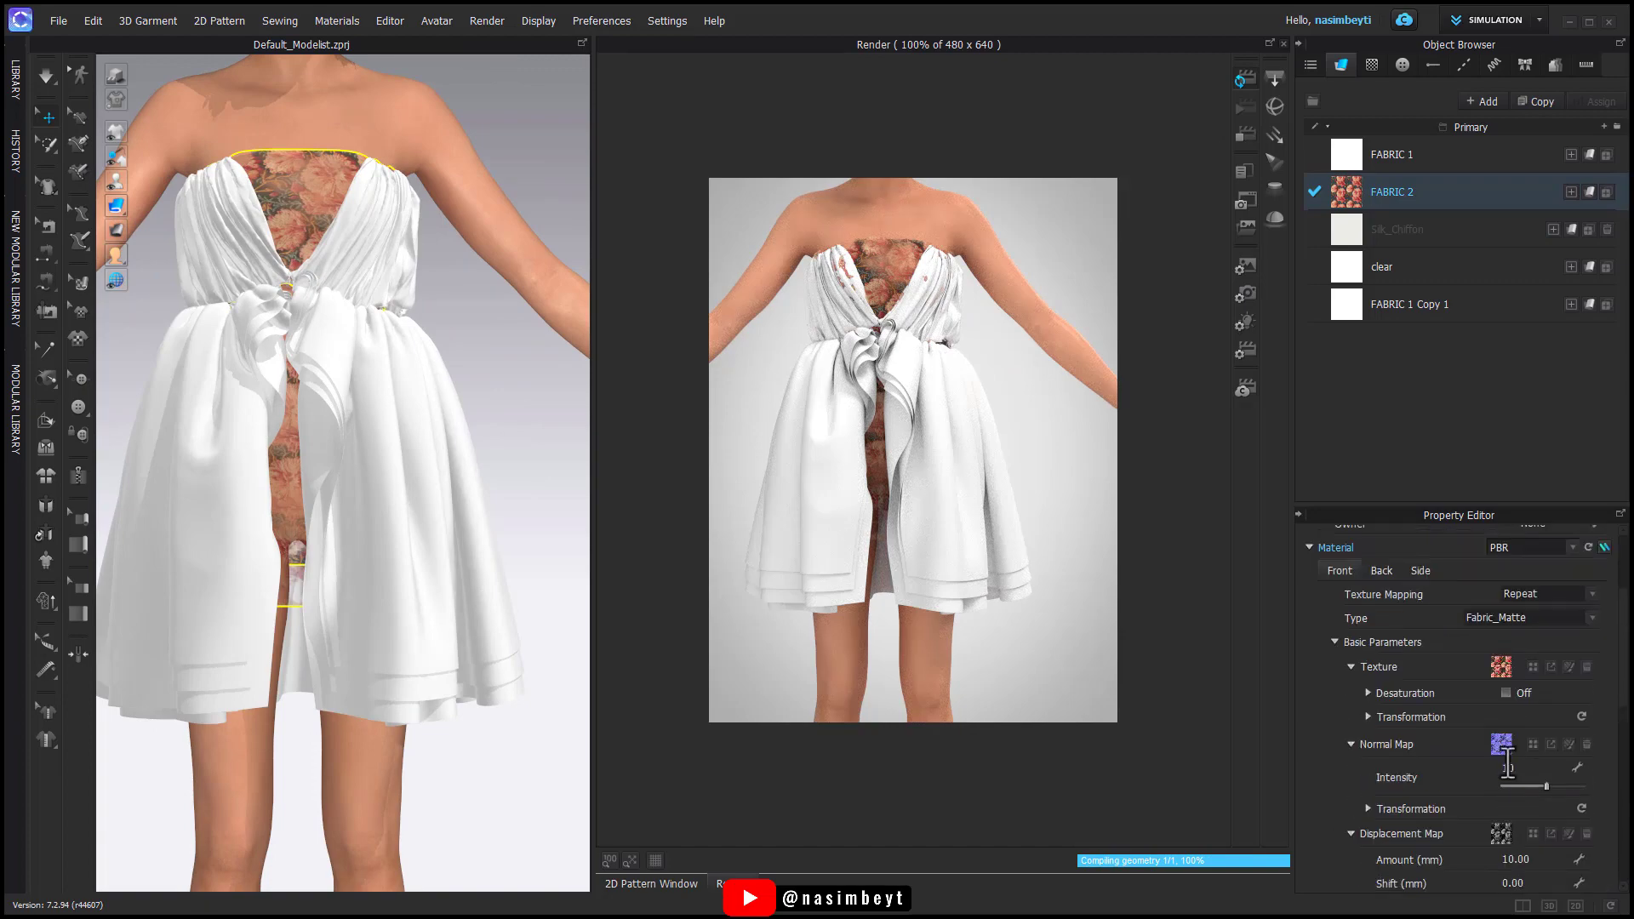
scroll(1510, 760, down, 8)
scroll(343, 452, up, 4)
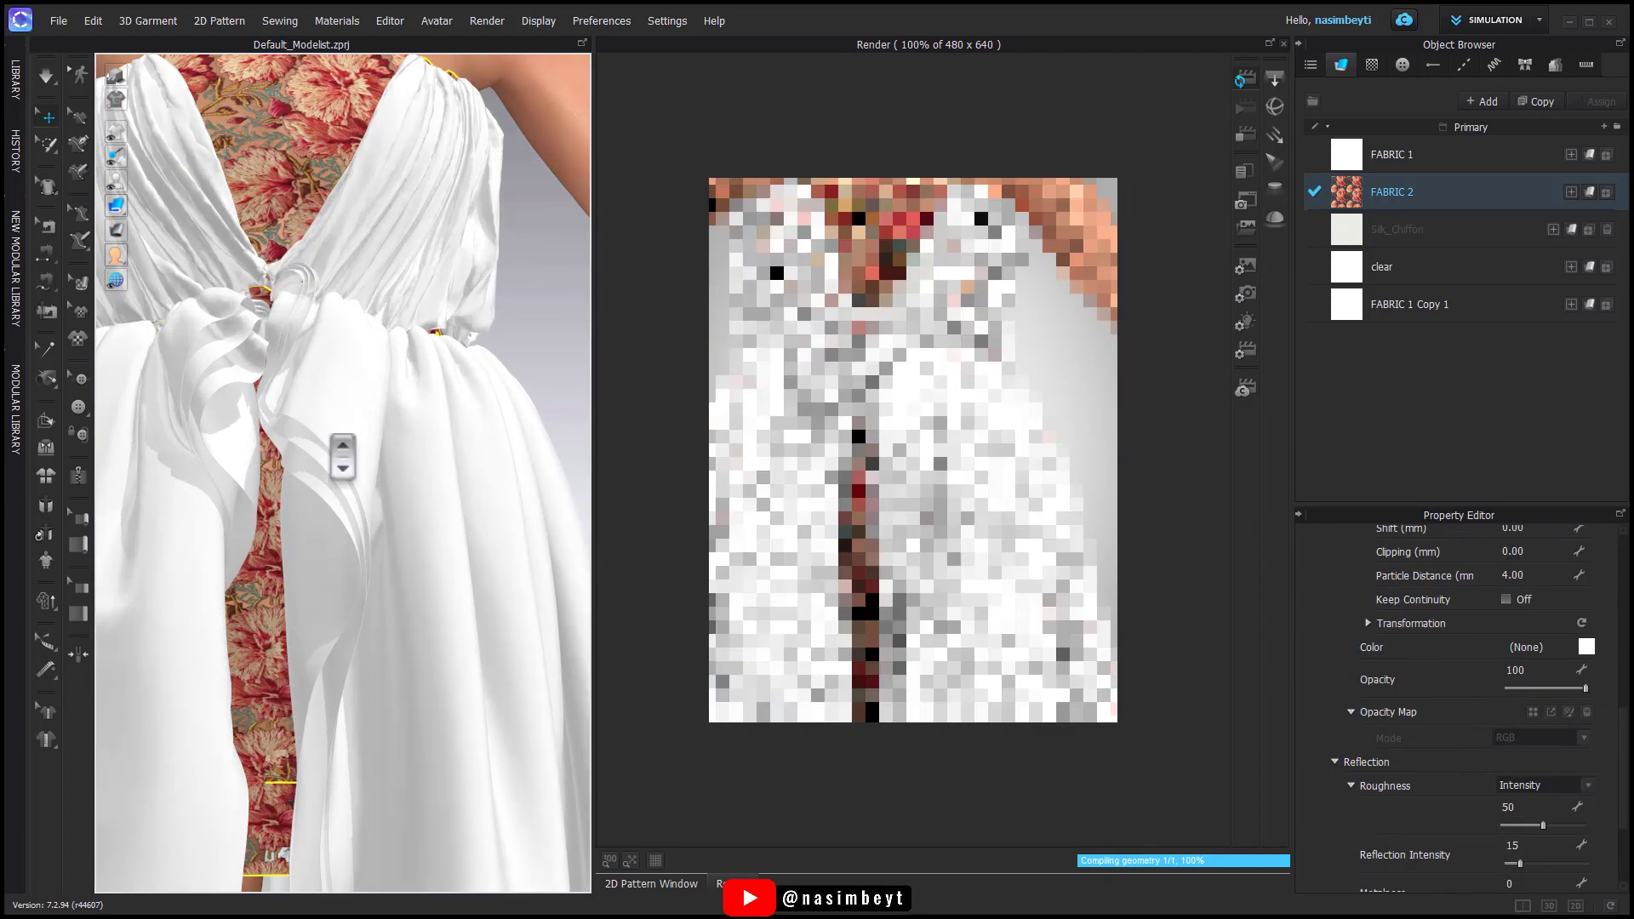
Step: Set the displacement map amount of FABRIC 2 to 3.00 mm and check the bodice in the render
right_drag(343, 456, 380, 584)
middle_drag(286, 346, 322, 528)
scroll(1505, 667, up, 4)
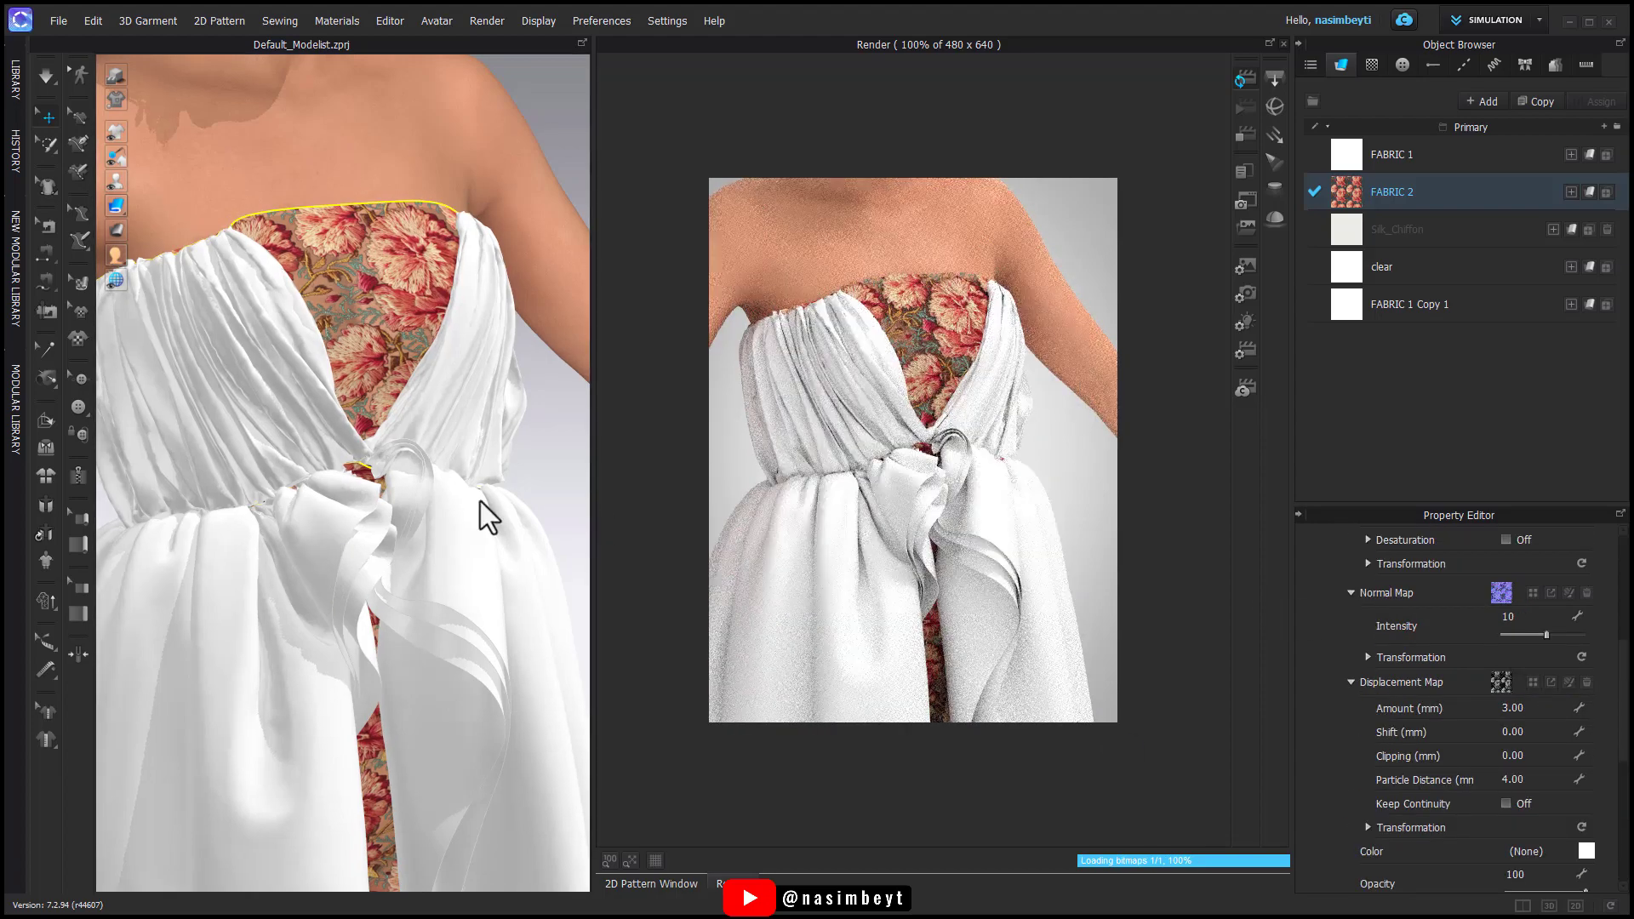
right_drag(482, 510, 430, 528)
Step: Rescale the floral texture on the base dress and check the dress in the render
click(671, 882)
click(824, 478)
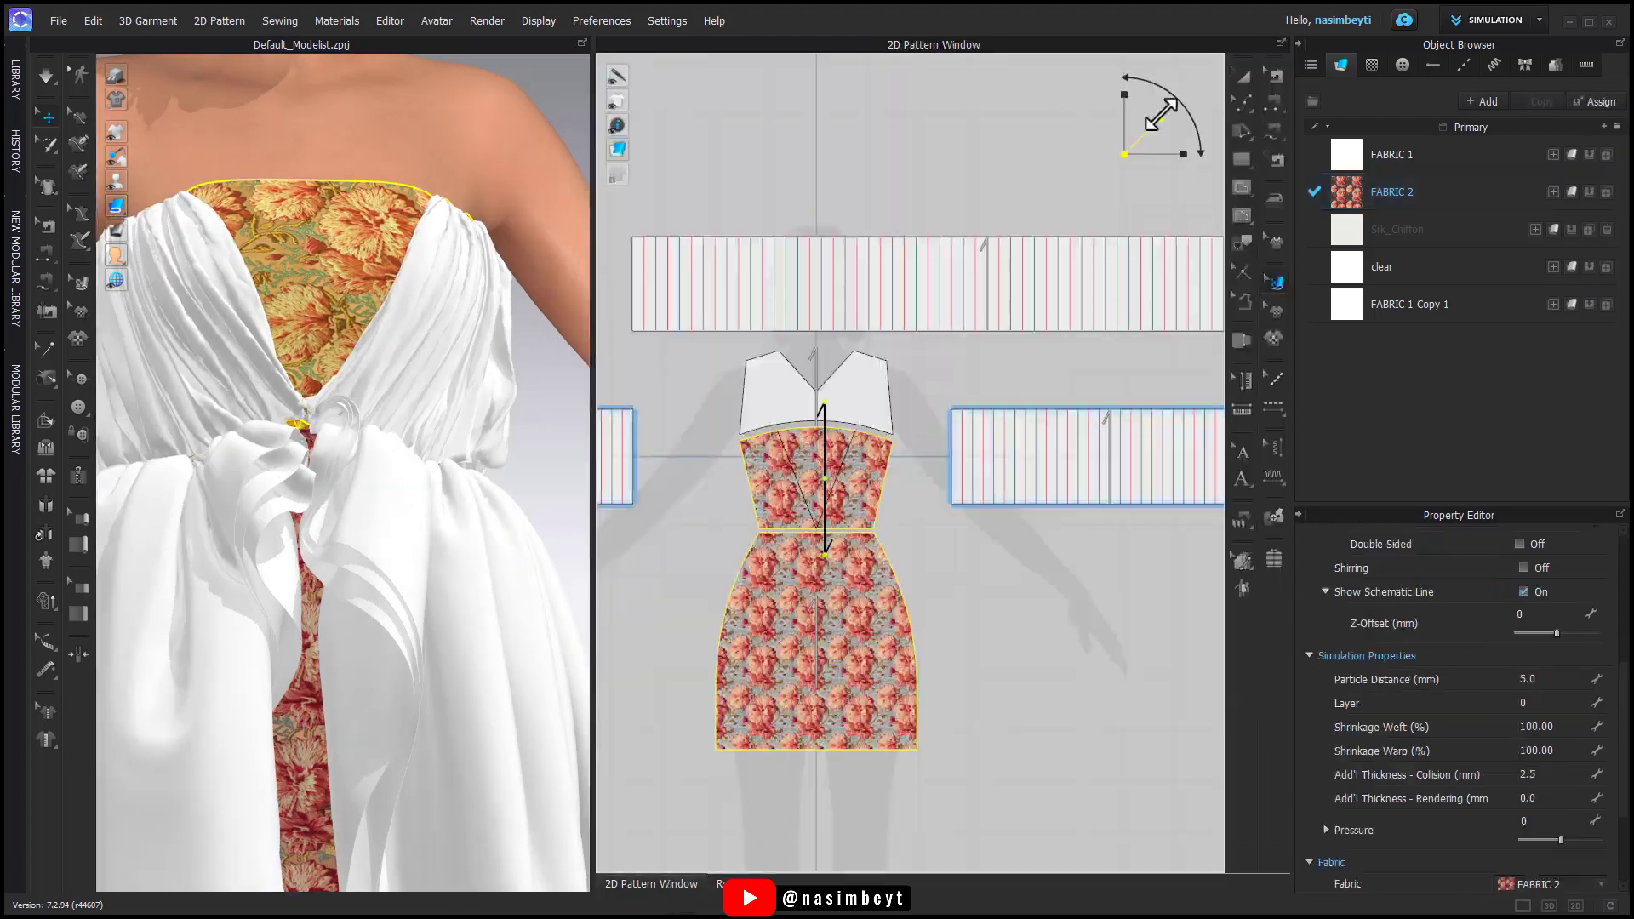
drag(1160, 114, 824, 812)
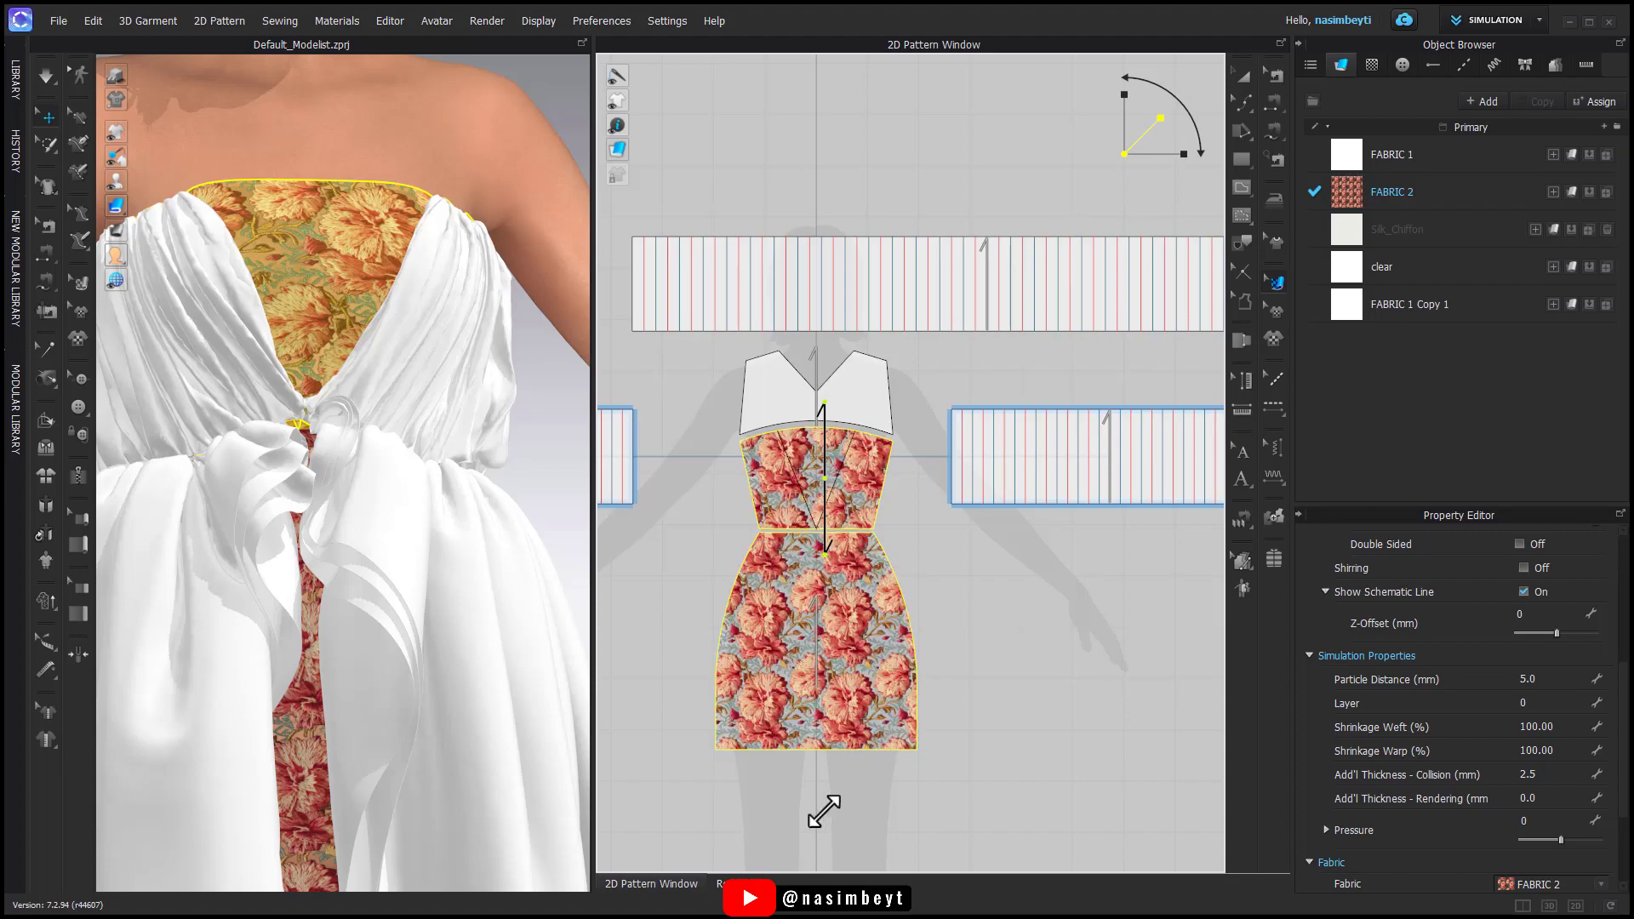
click(732, 883)
right_drag(489, 697, 1036, 652)
scroll(446, 641, up, 3)
scroll(445, 642, down, 5)
Step: Delete the seams along the front pleated panels' lower edges, sew these edges to the front waist again, and simulate
click(675, 880)
click(1276, 77)
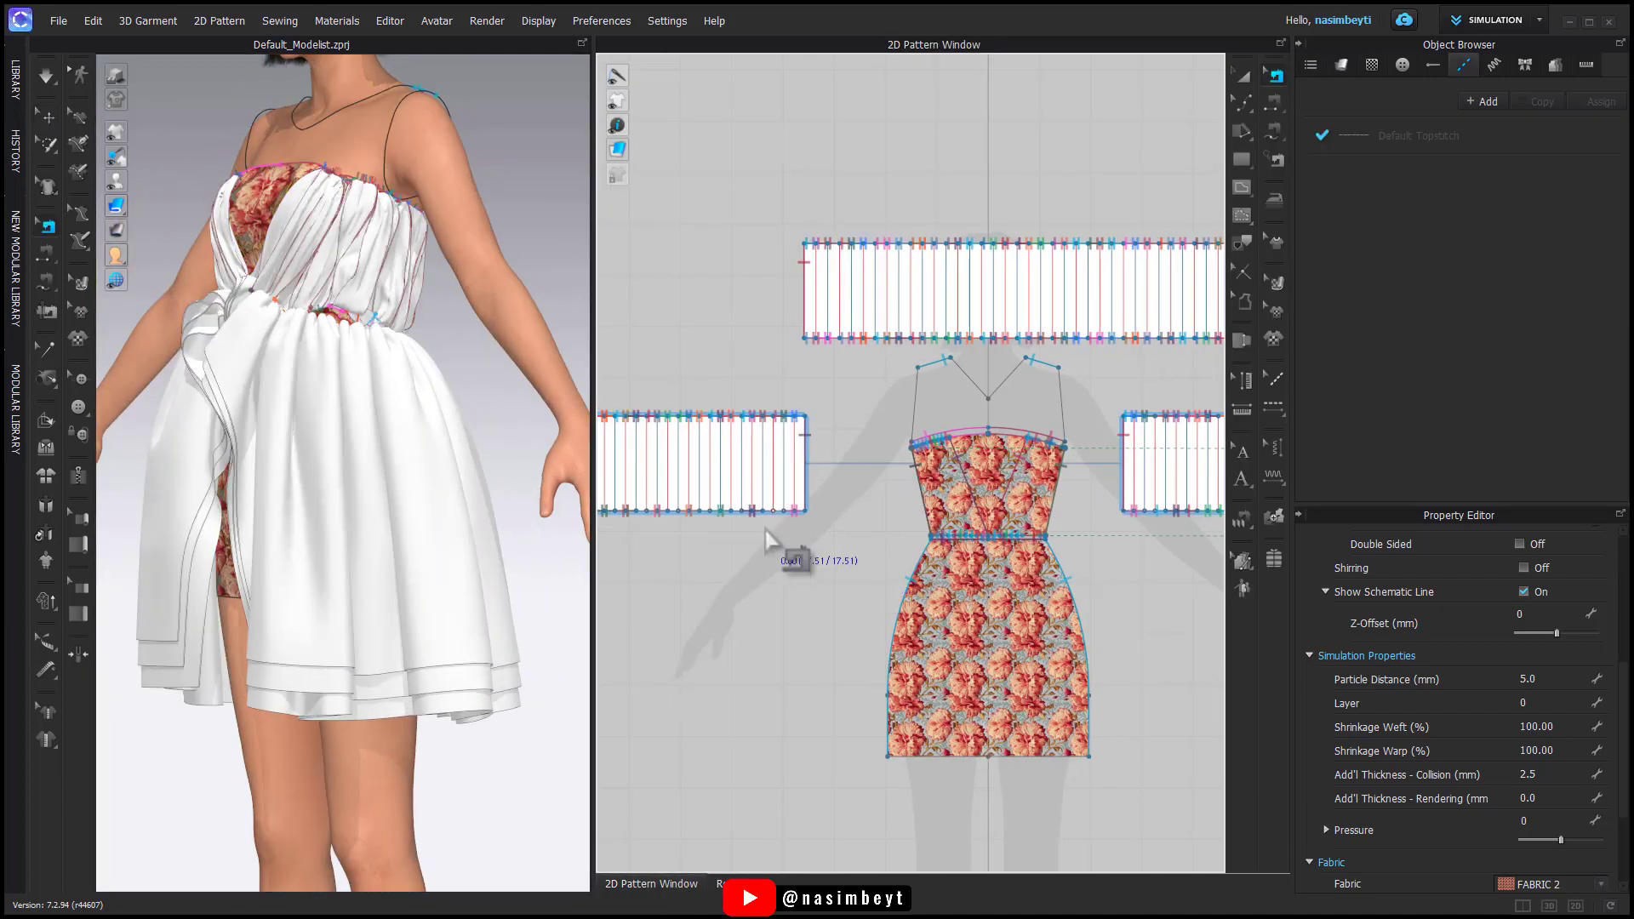
scroll(767, 536, down, 1)
middle_drag(789, 589, 948, 569)
click(945, 495)
key(Delete)
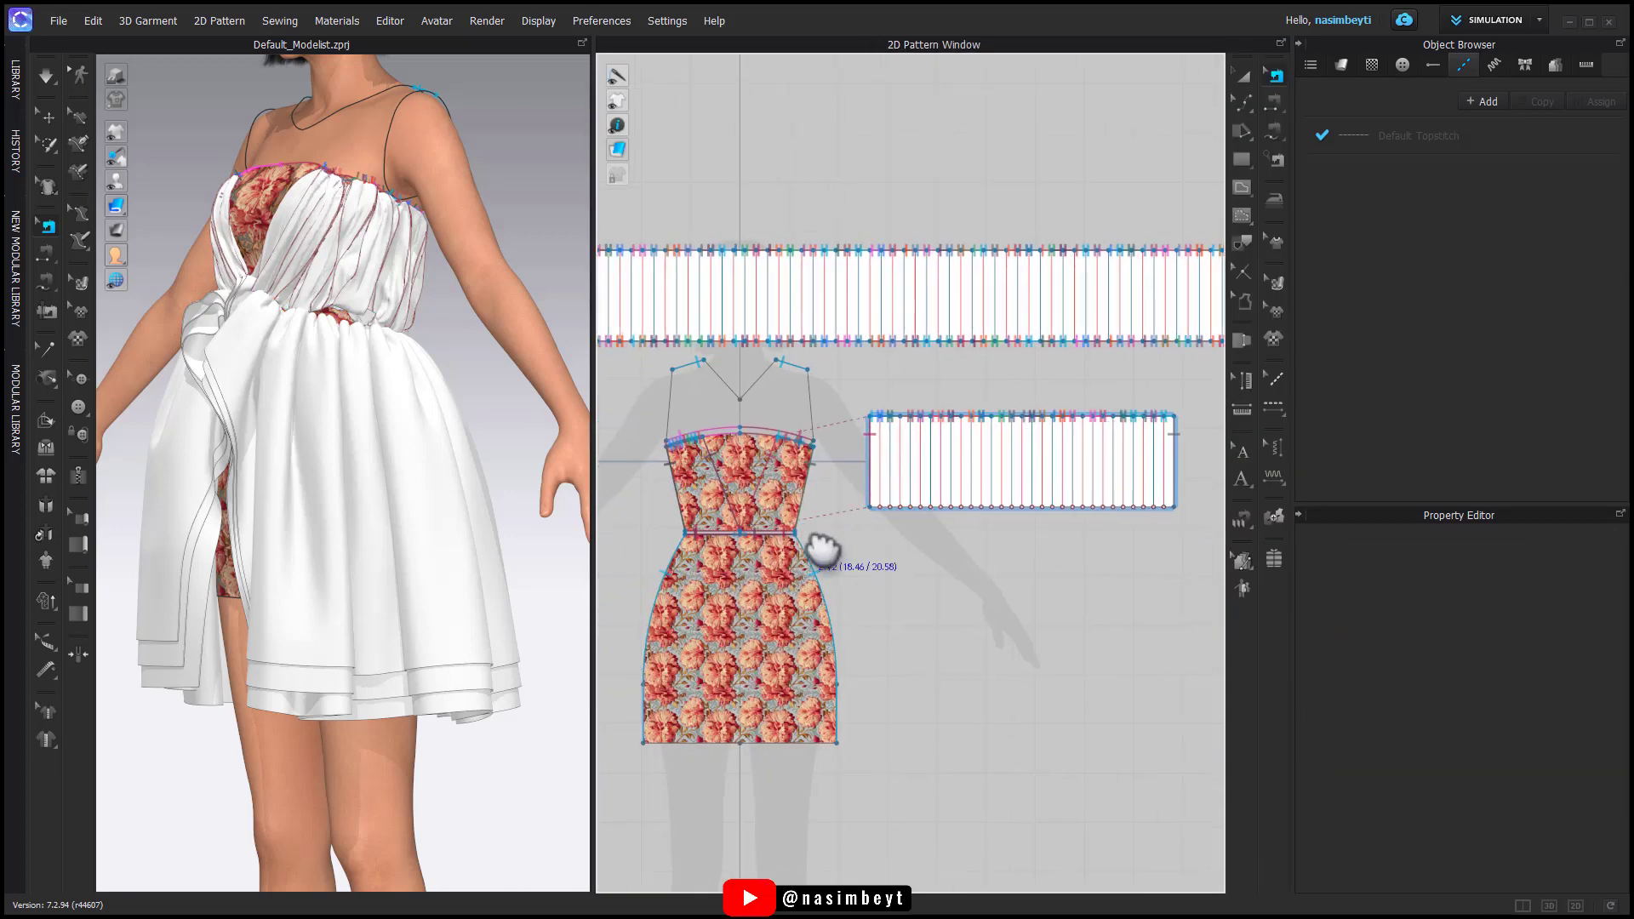
right_click(872, 481)
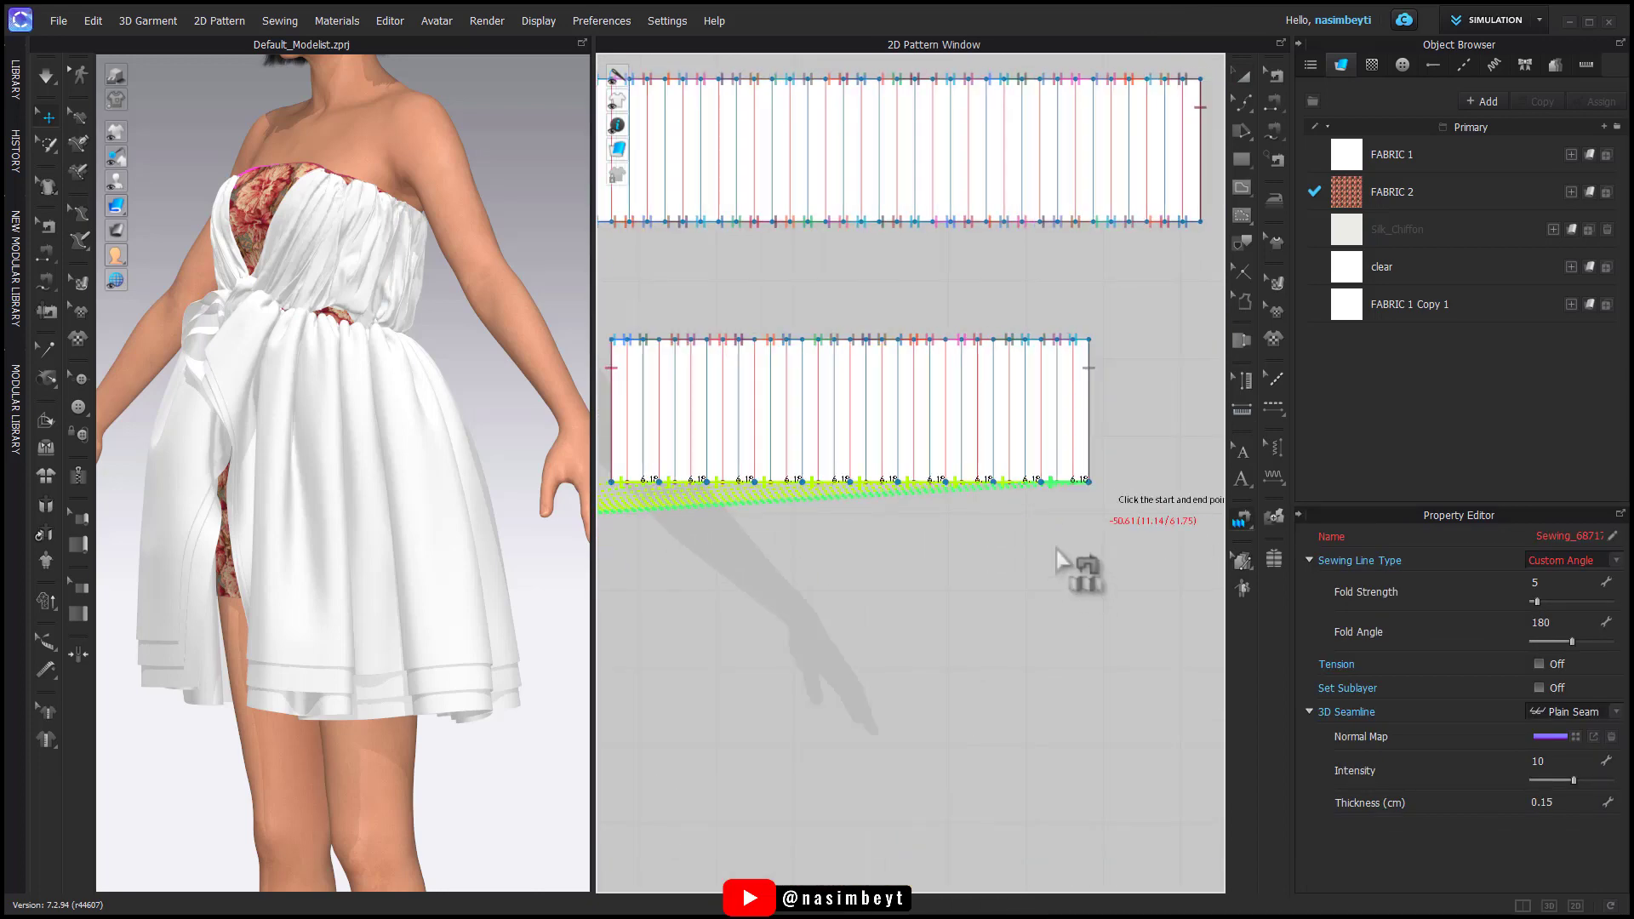
click(1243, 76)
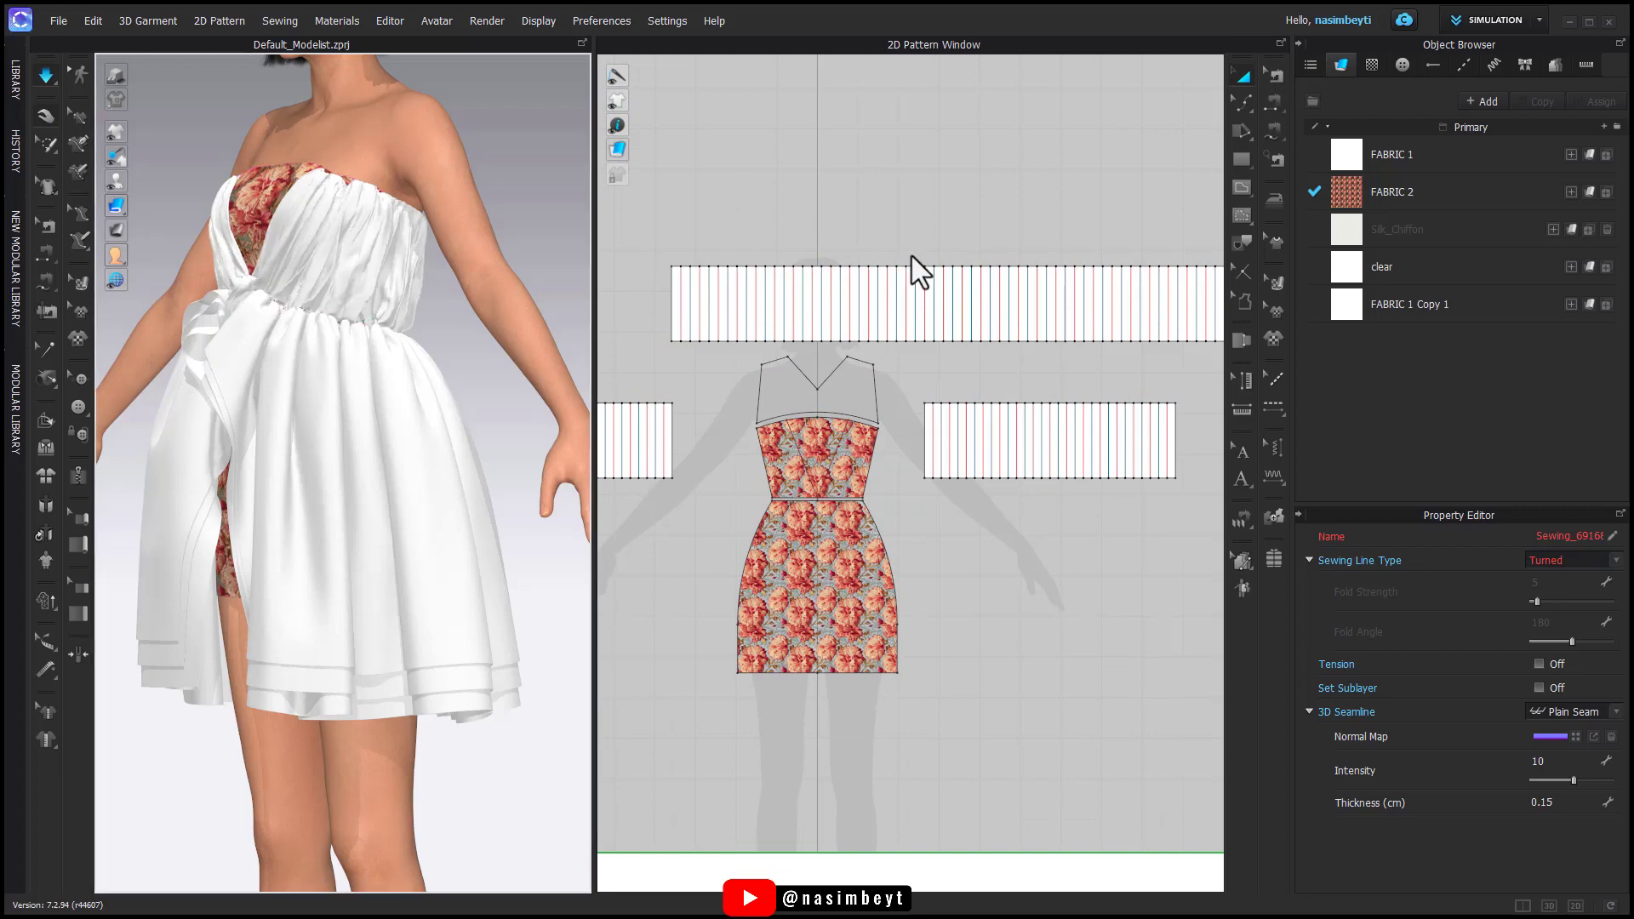
Step: Examine the seams joining the back pleated panel to the back bodice at the waist
right_drag(535, 463, 447, 437)
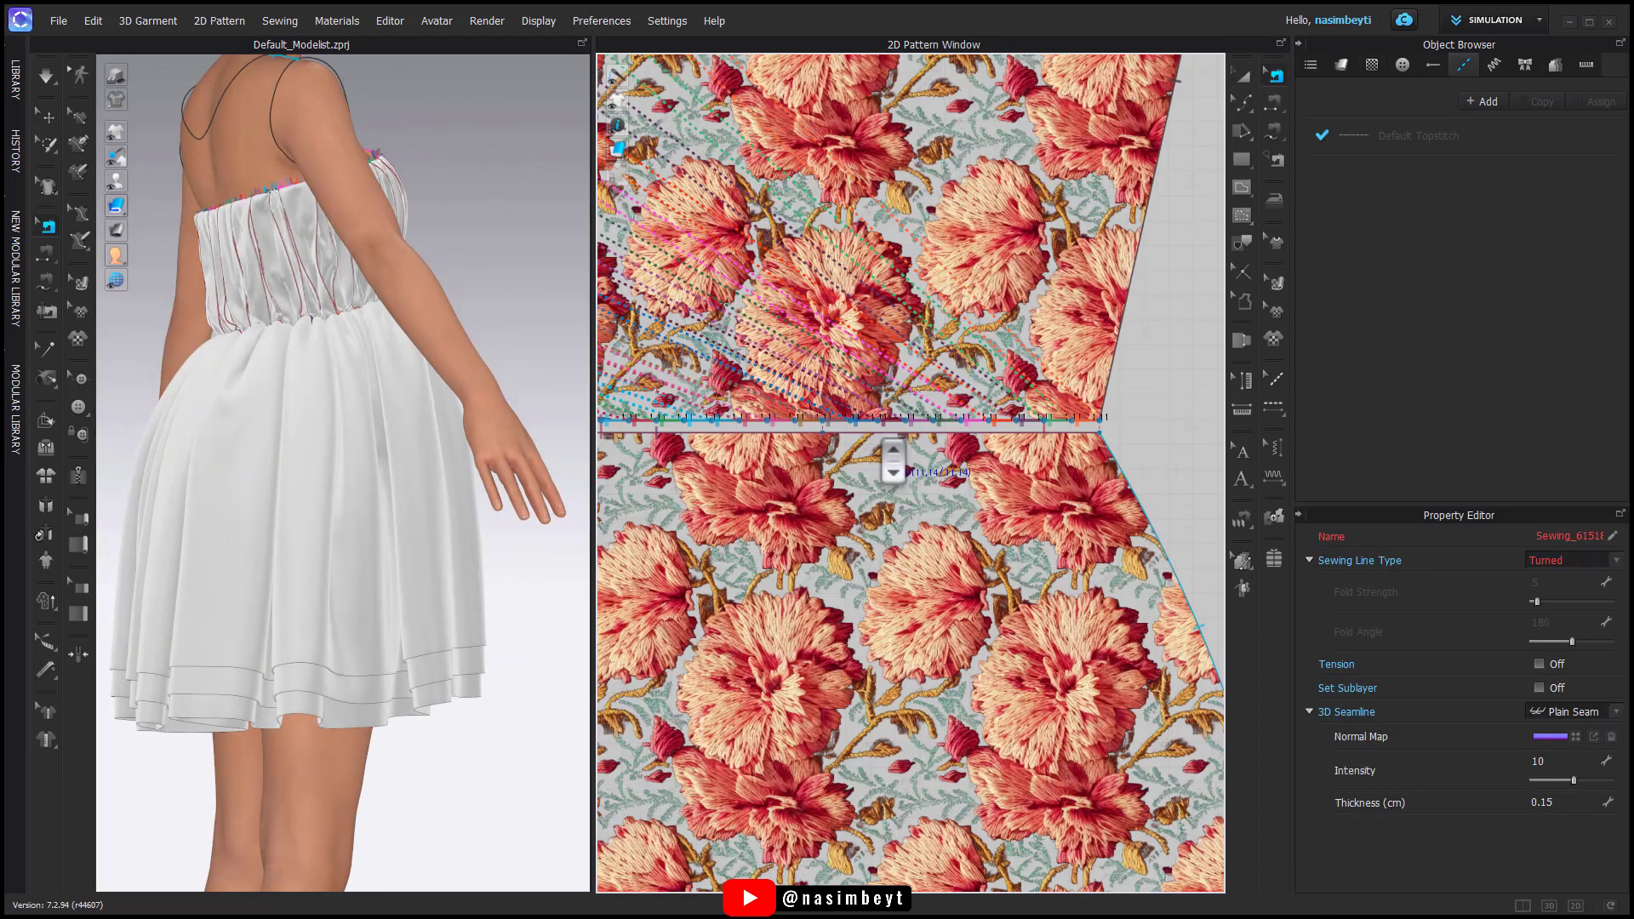
scroll(894, 462, down, 8)
middle_drag(745, 392, 956, 390)
middle_drag(1174, 448, 1069, 522)
scroll(1069, 522, up, 7)
scroll(1069, 522, down, 6)
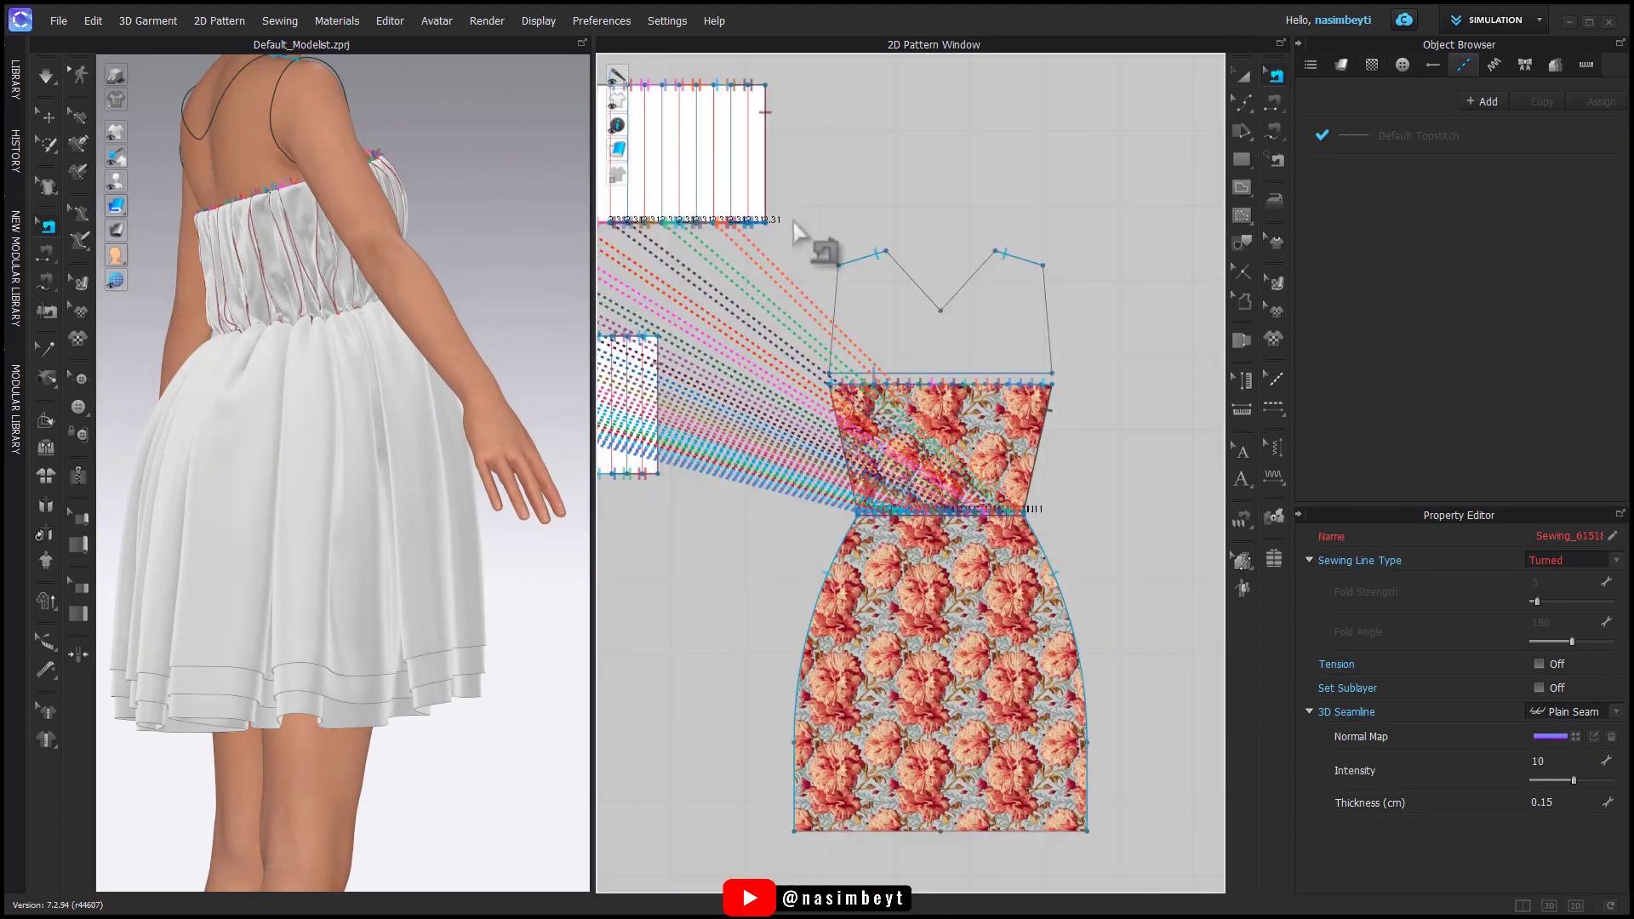
middle_drag(647, 393, 962, 361)
scroll(961, 362, down, 3)
key(a)
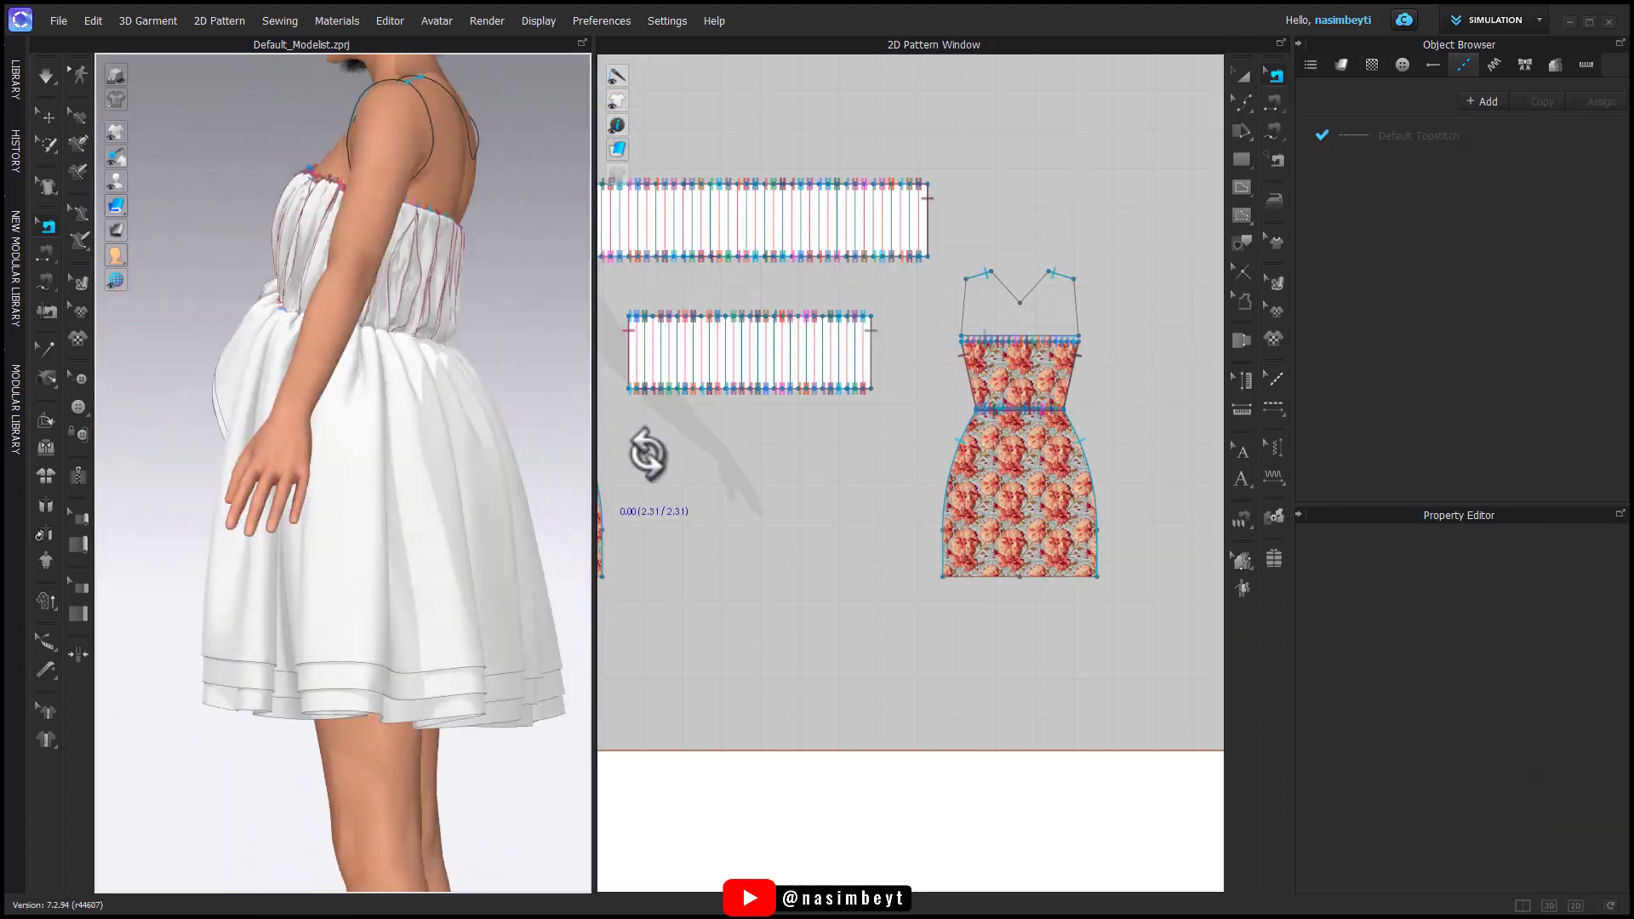
Step: Select all pattern pieces and set their particle distance to 10 mm
scroll(380, 498, down, 2)
key(2)
middle_drag(516, 448, 547, 449)
middle_drag(789, 472, 832, 458)
scroll(876, 455, down, 6)
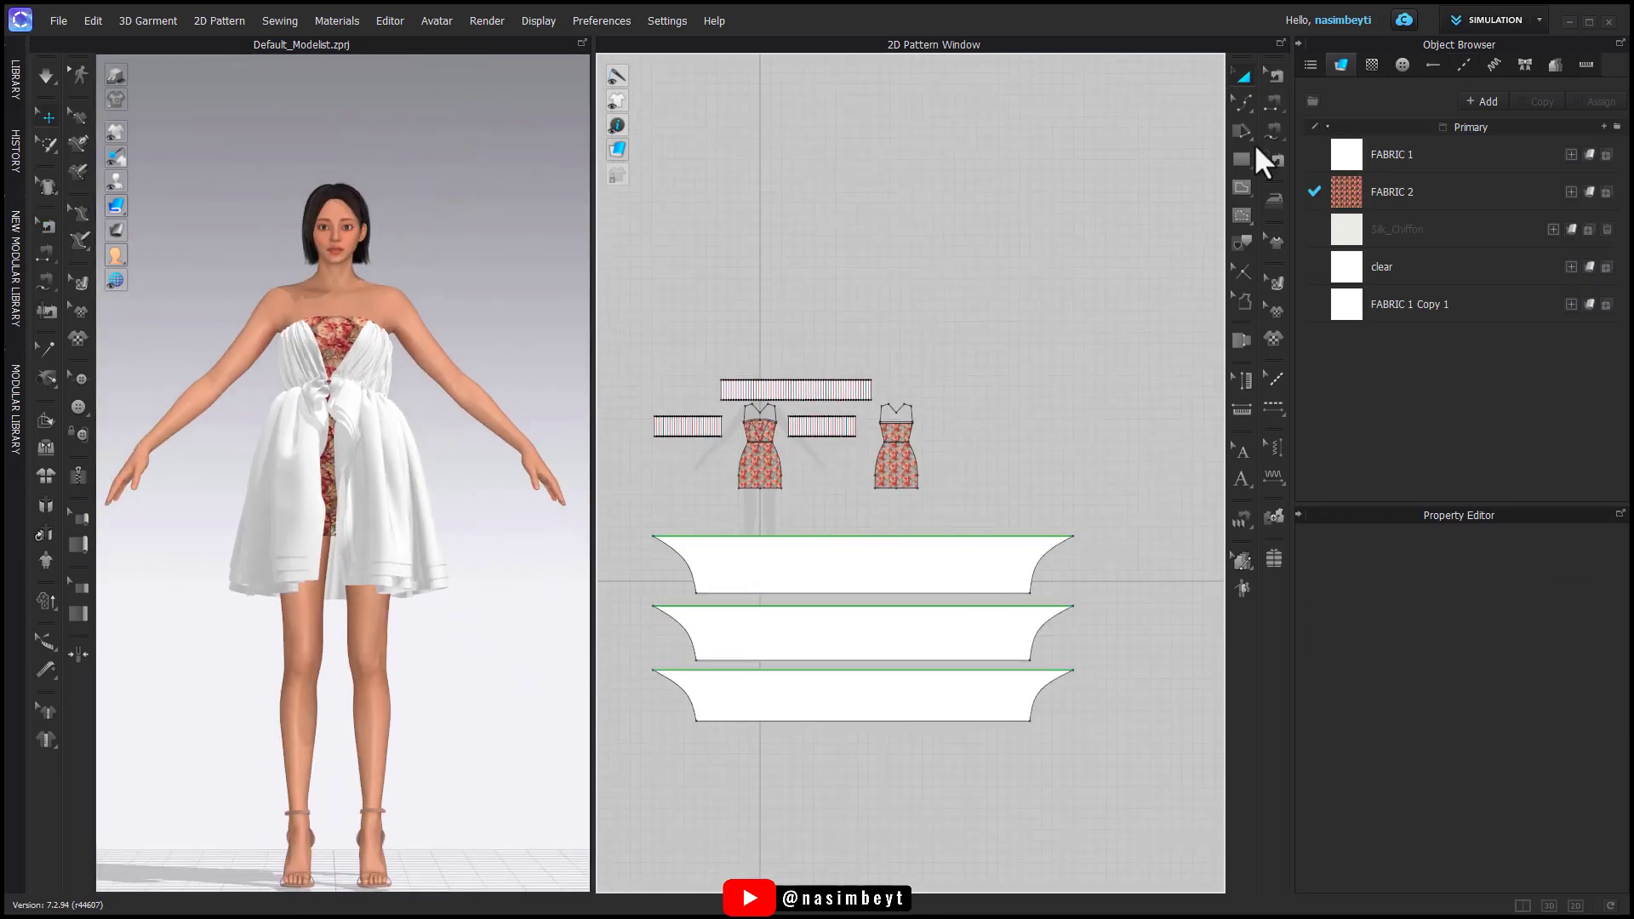
key(ctrl+a)
click(1545, 679)
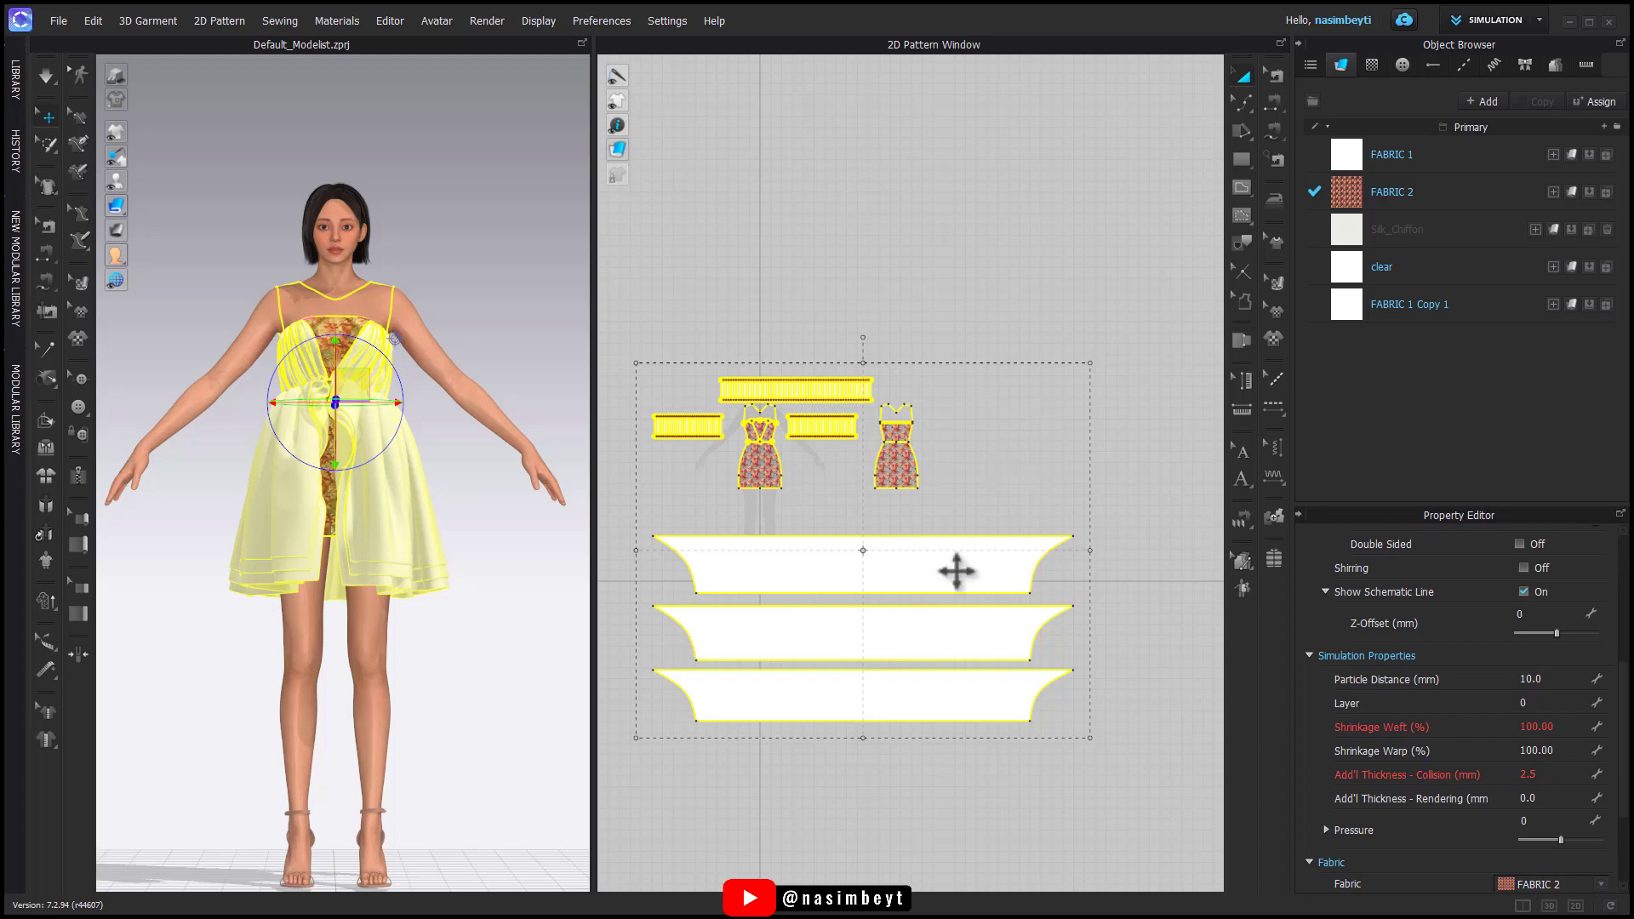
Step: Freeze the pleated bodice panels and the base dress pieces
drag(956, 357, 648, 502)
right_click(744, 475)
click(812, 563)
click(979, 504)
middle_drag(998, 555, 957, 569)
Step: Draw a long rectangle over the back pleated panel, assign FABRIC 1 to it, and move it clear of the other patterns
key(s)
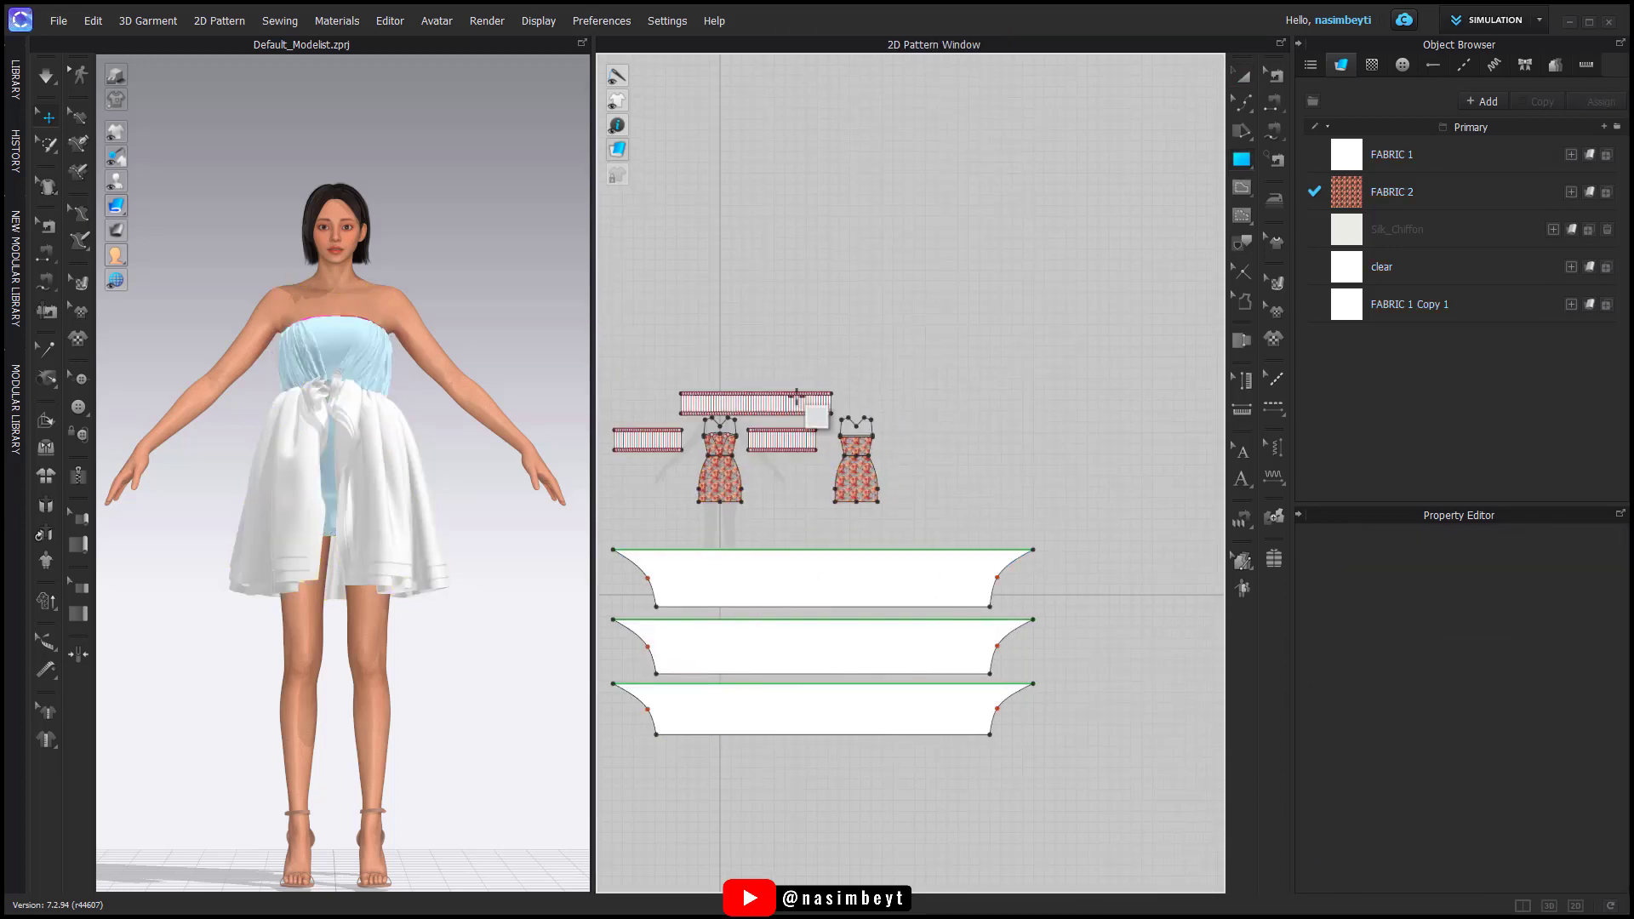
scroll(691, 404, up, 3)
drag(668, 381, 1012, 429)
key(a)
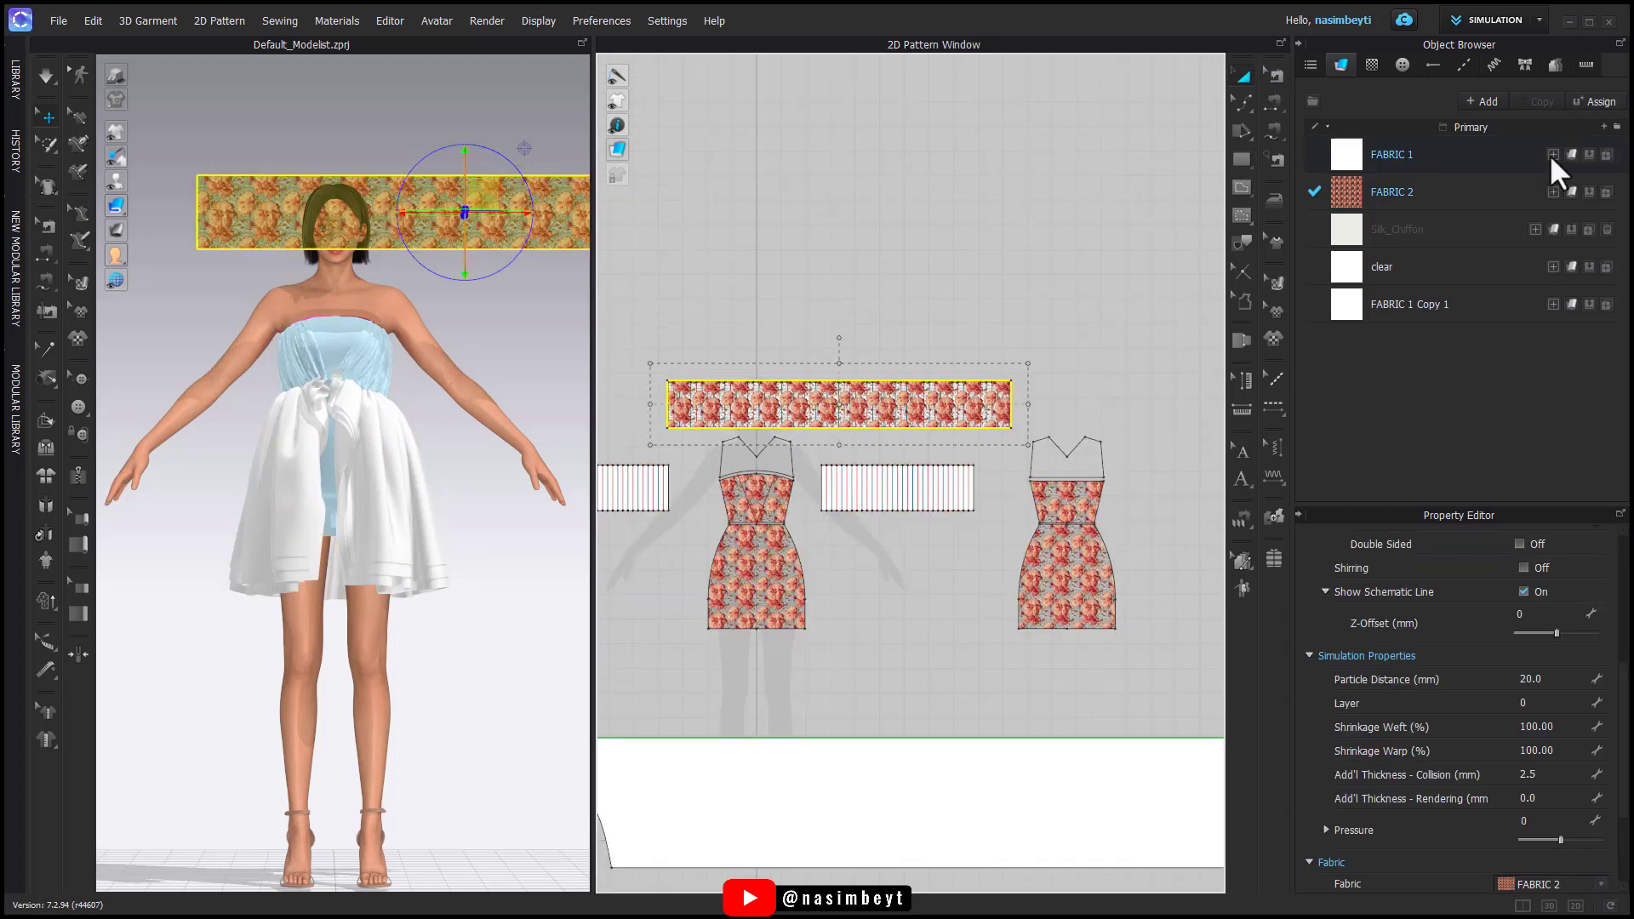
click(1589, 155)
middle_drag(808, 413, 686, 401)
drag(686, 401, 891, 332)
middle_drag(869, 524, 907, 483)
Step: Position the new rectangular strip beside the avatar's left shoulder in 3D
right_drag(510, 434, 437, 522)
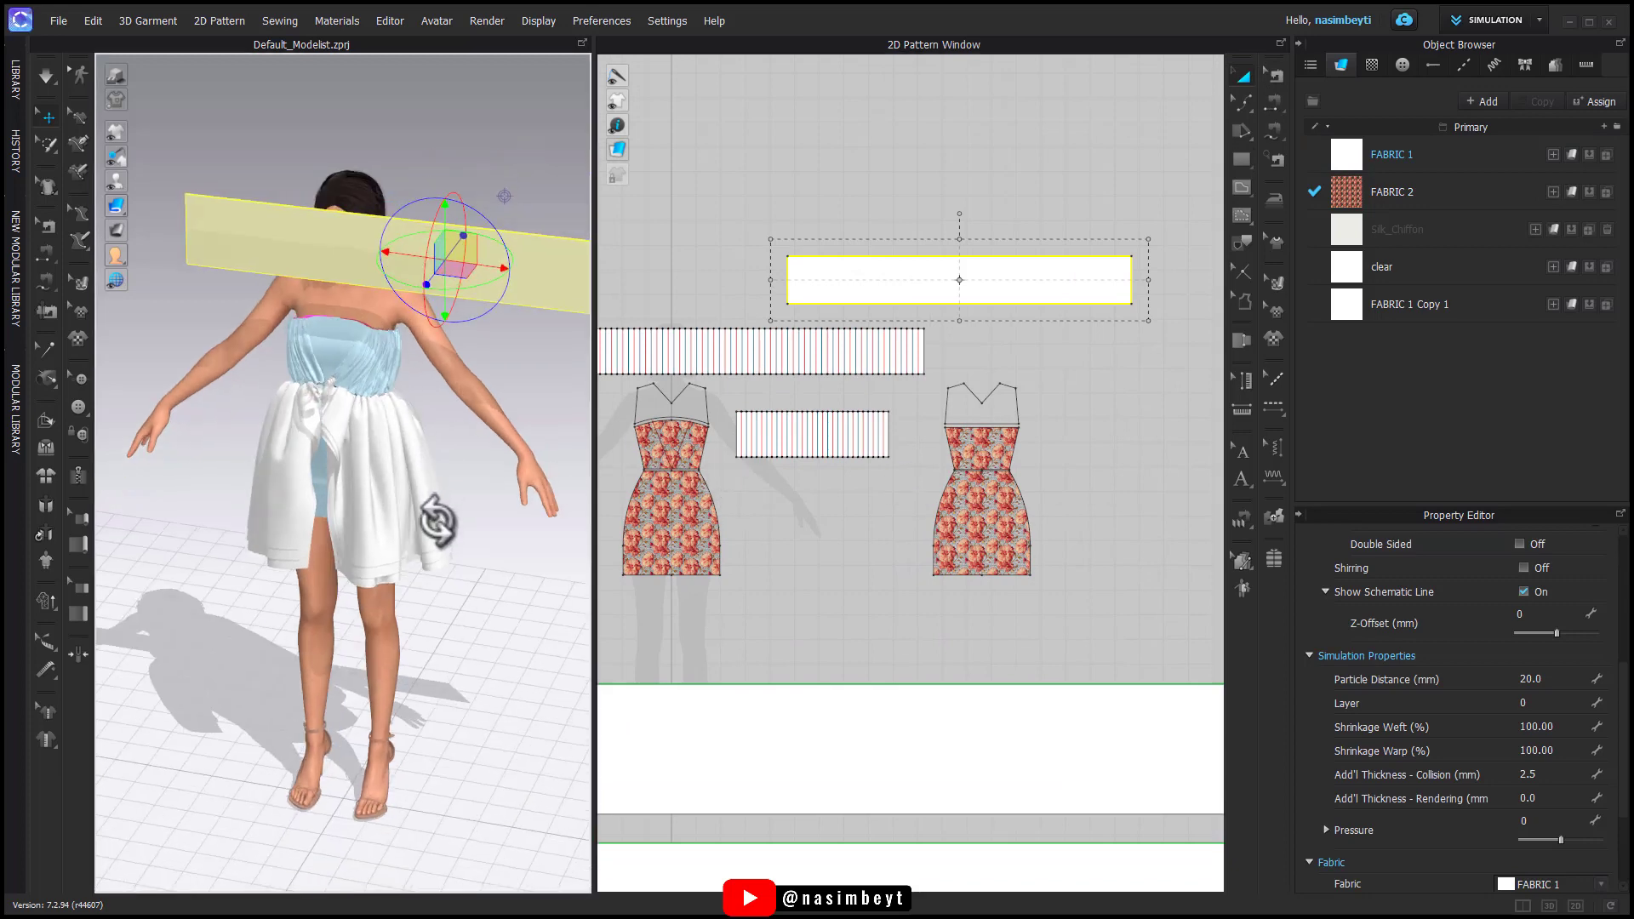
drag(415, 276, 456, 285)
right_drag(460, 294, 394, 344)
drag(497, 278, 570, 243)
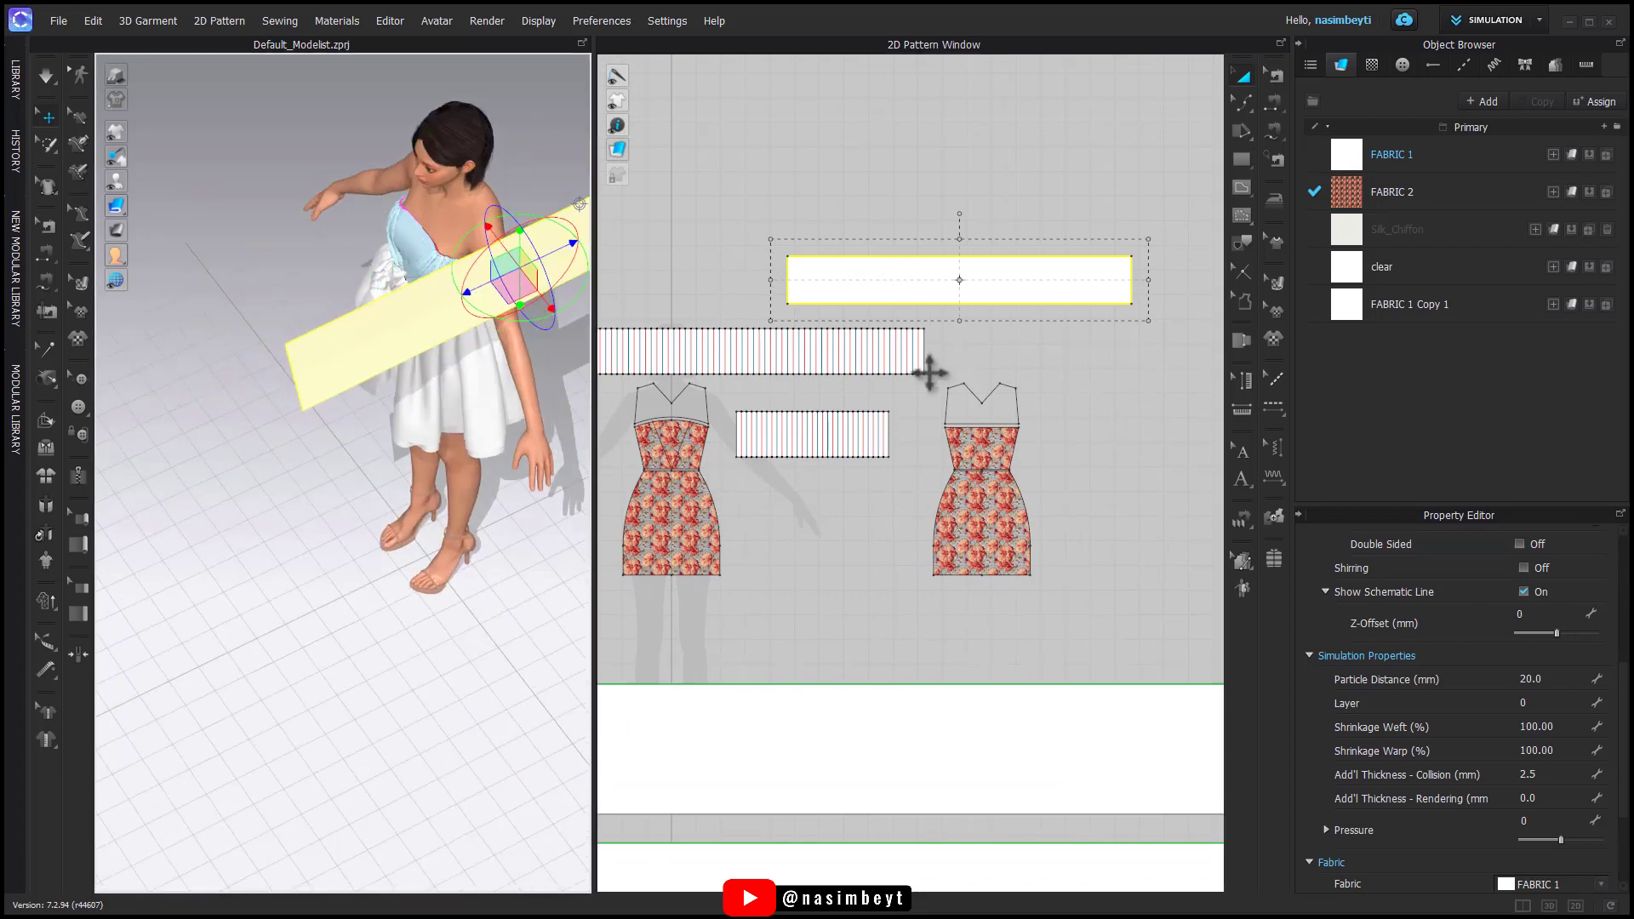
Step: Sew one short end of the new strip to the front bodice's upper edge with free sewing
middle_drag(930, 372, 1107, 305)
scroll(1107, 305, up, 3)
click(1272, 133)
right_drag(387, 362, 477, 273)
click(870, 110)
scroll(675, 393, up, 5)
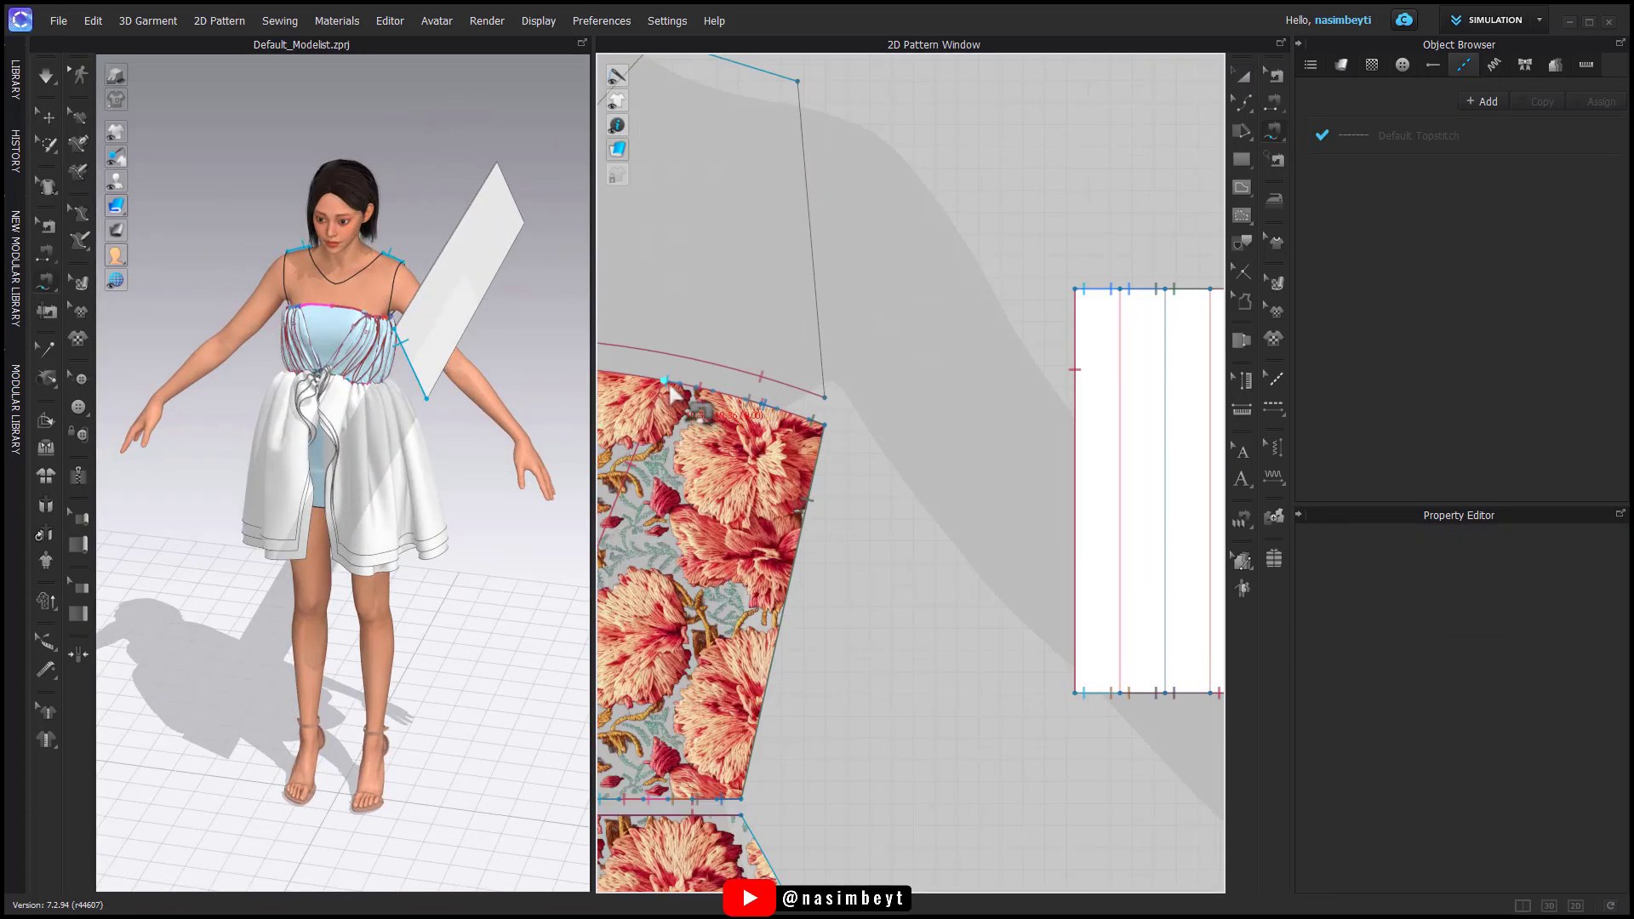
Step: Sew the strip's other short end to the back bodice's upper edge and simulate the strip over the arm
scroll(879, 438, down, 5)
right_drag(463, 474, 289, 442)
click(1108, 255)
scroll(935, 442, up, 5)
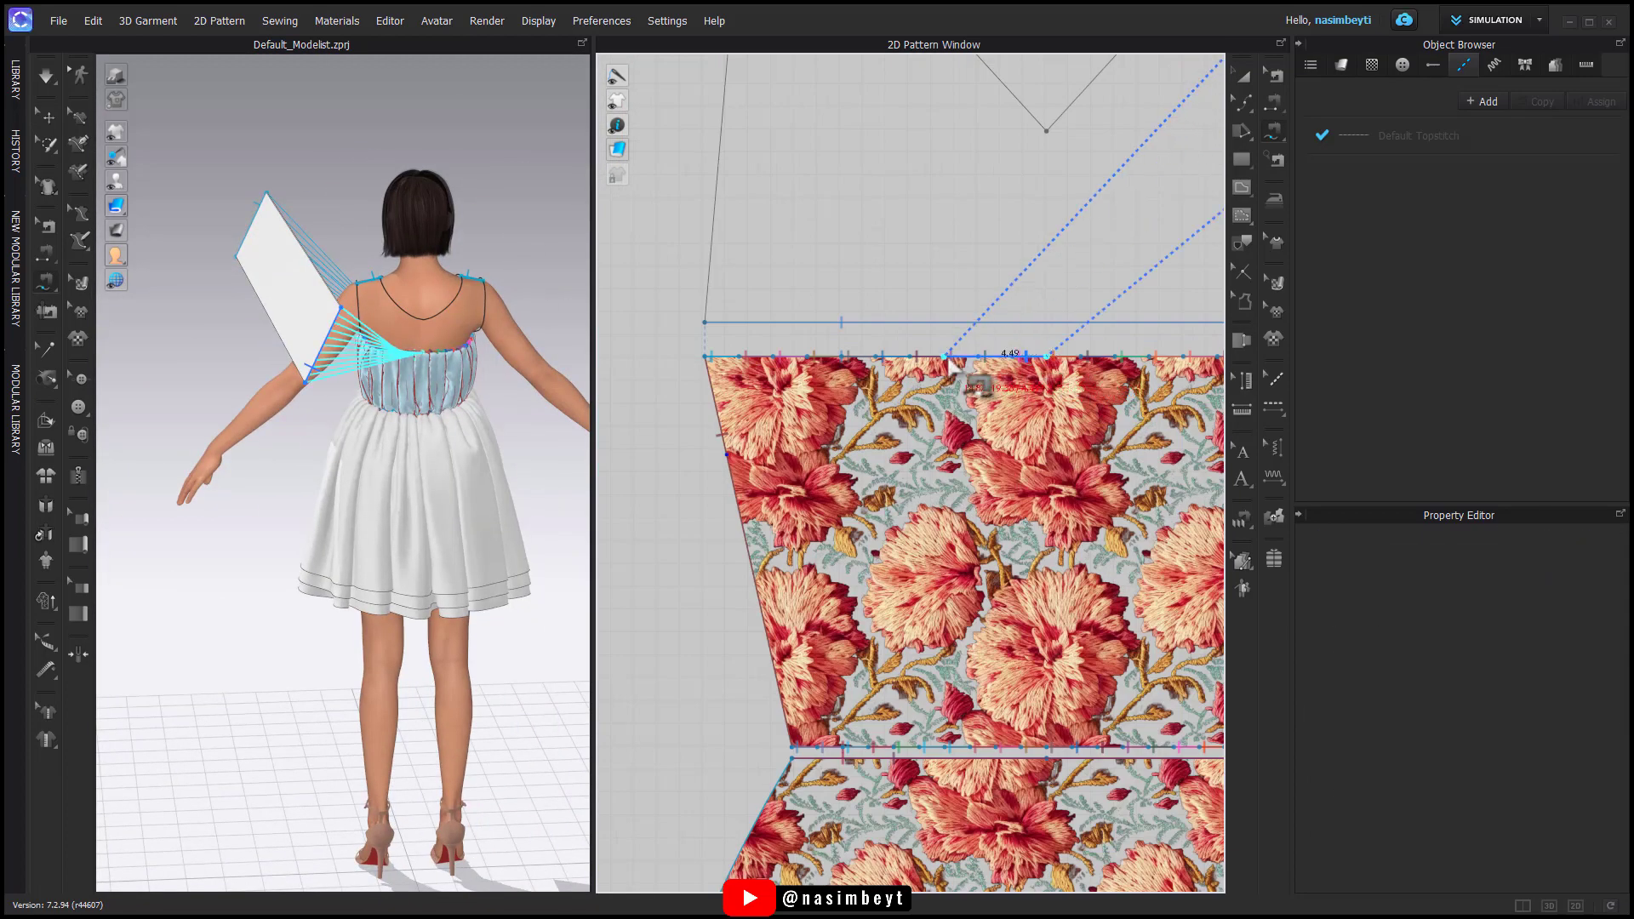
click(1079, 367)
key(space)
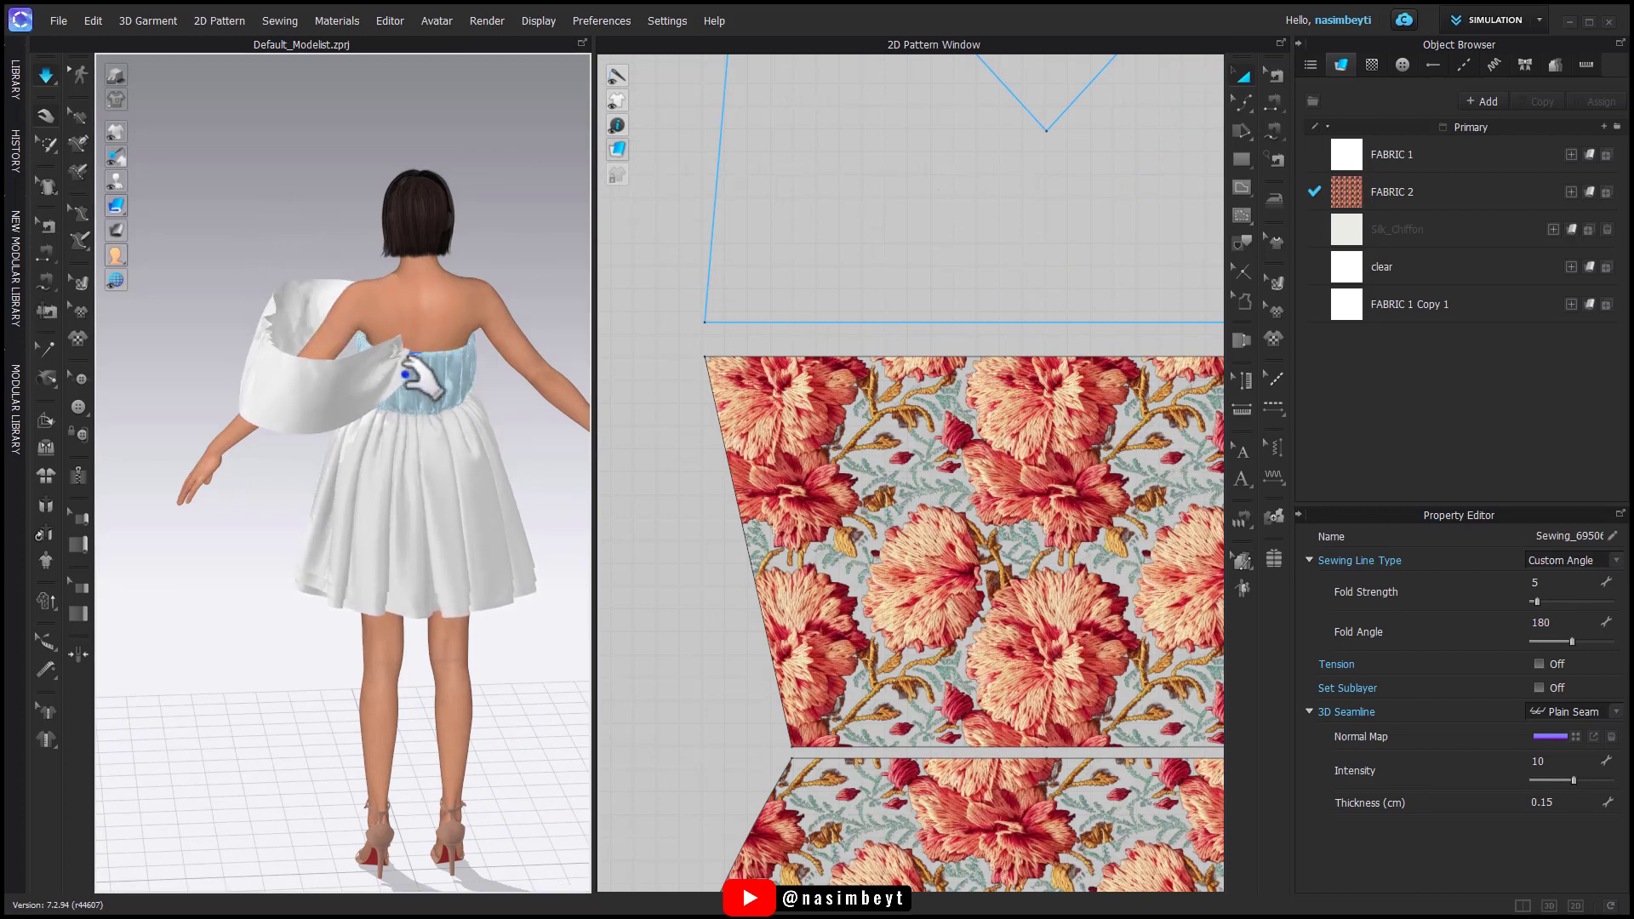
Step: Shorten the sleeve strip's length in two passes, simulating after each and checking its drape from front and back
scroll(1003, 474, down, 5)
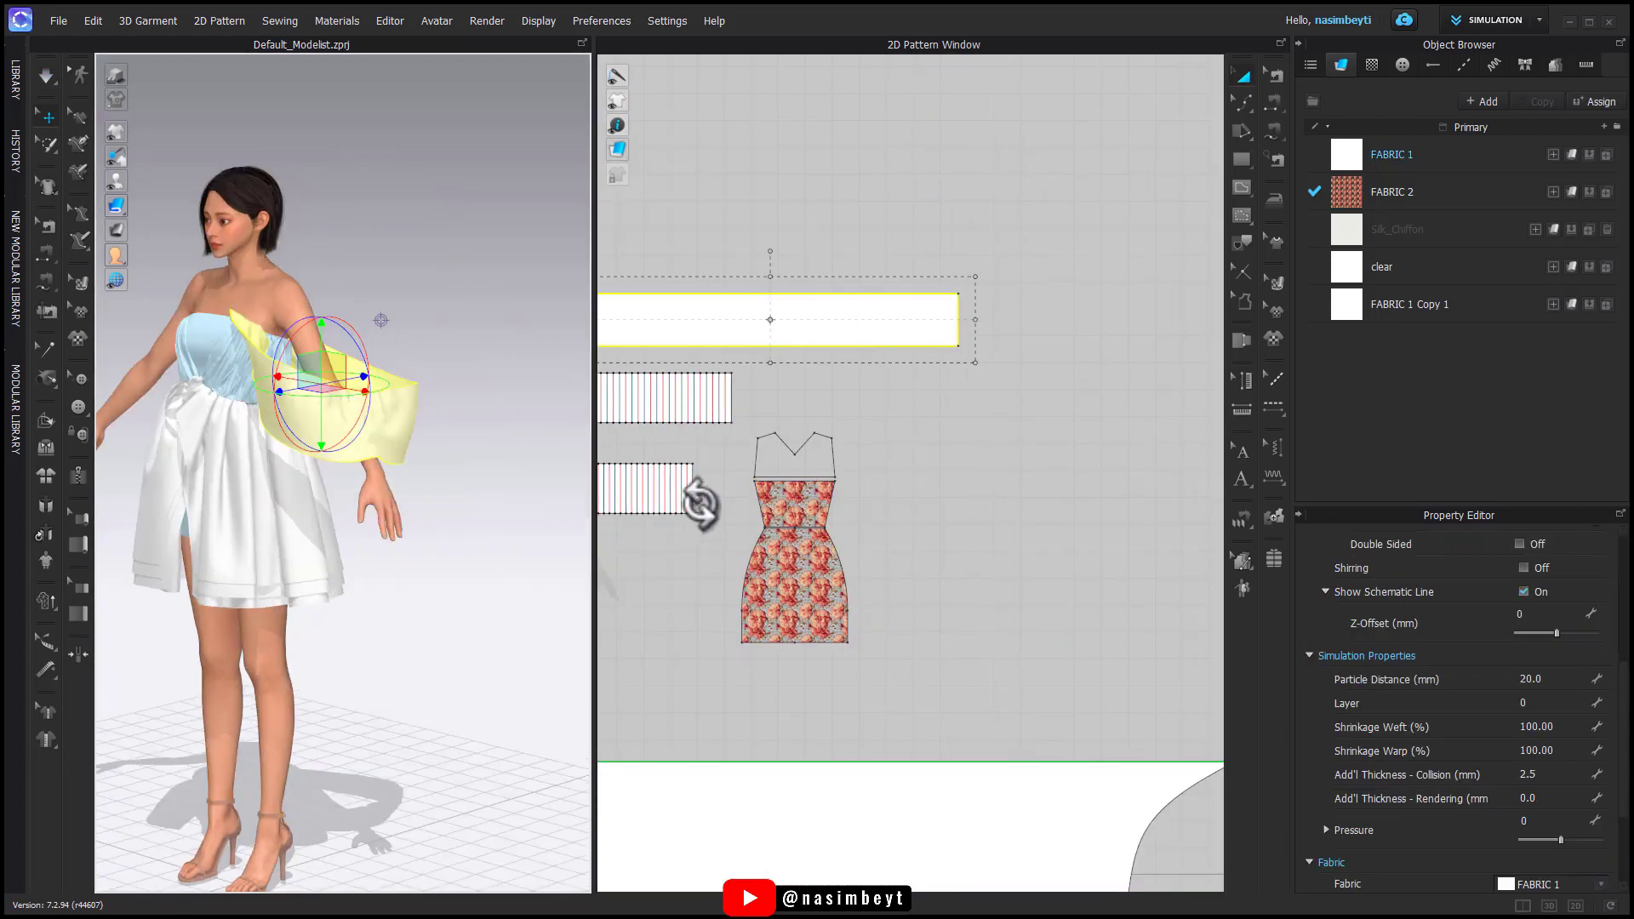
drag(1043, 347, 1044, 348)
key(space)
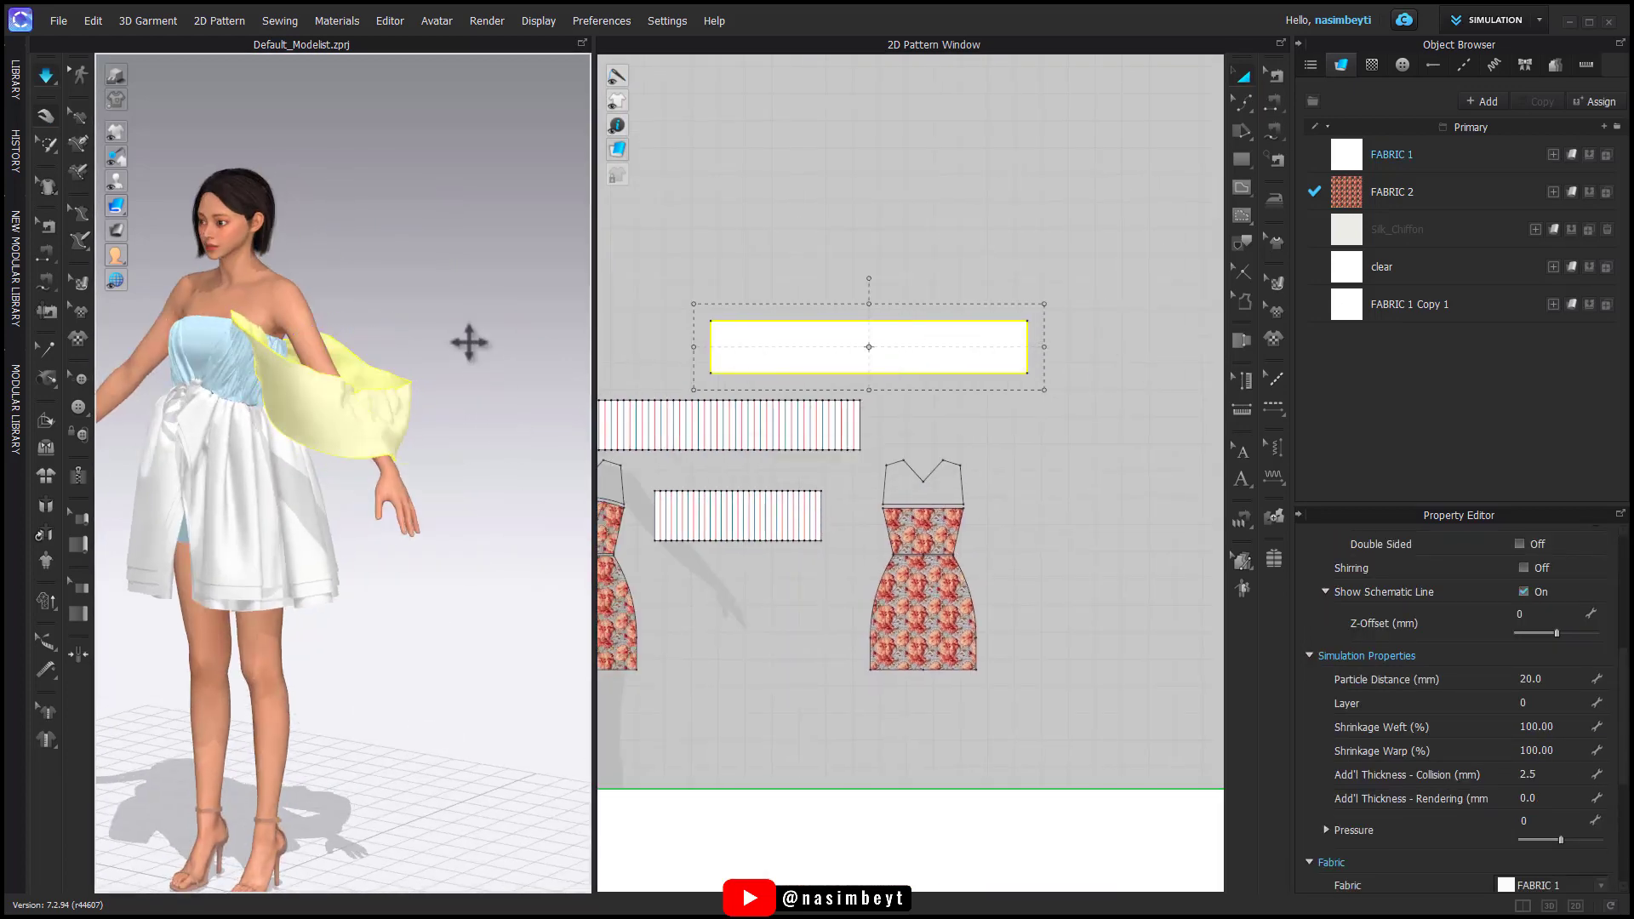
right_drag(364, 353, 264, 481)
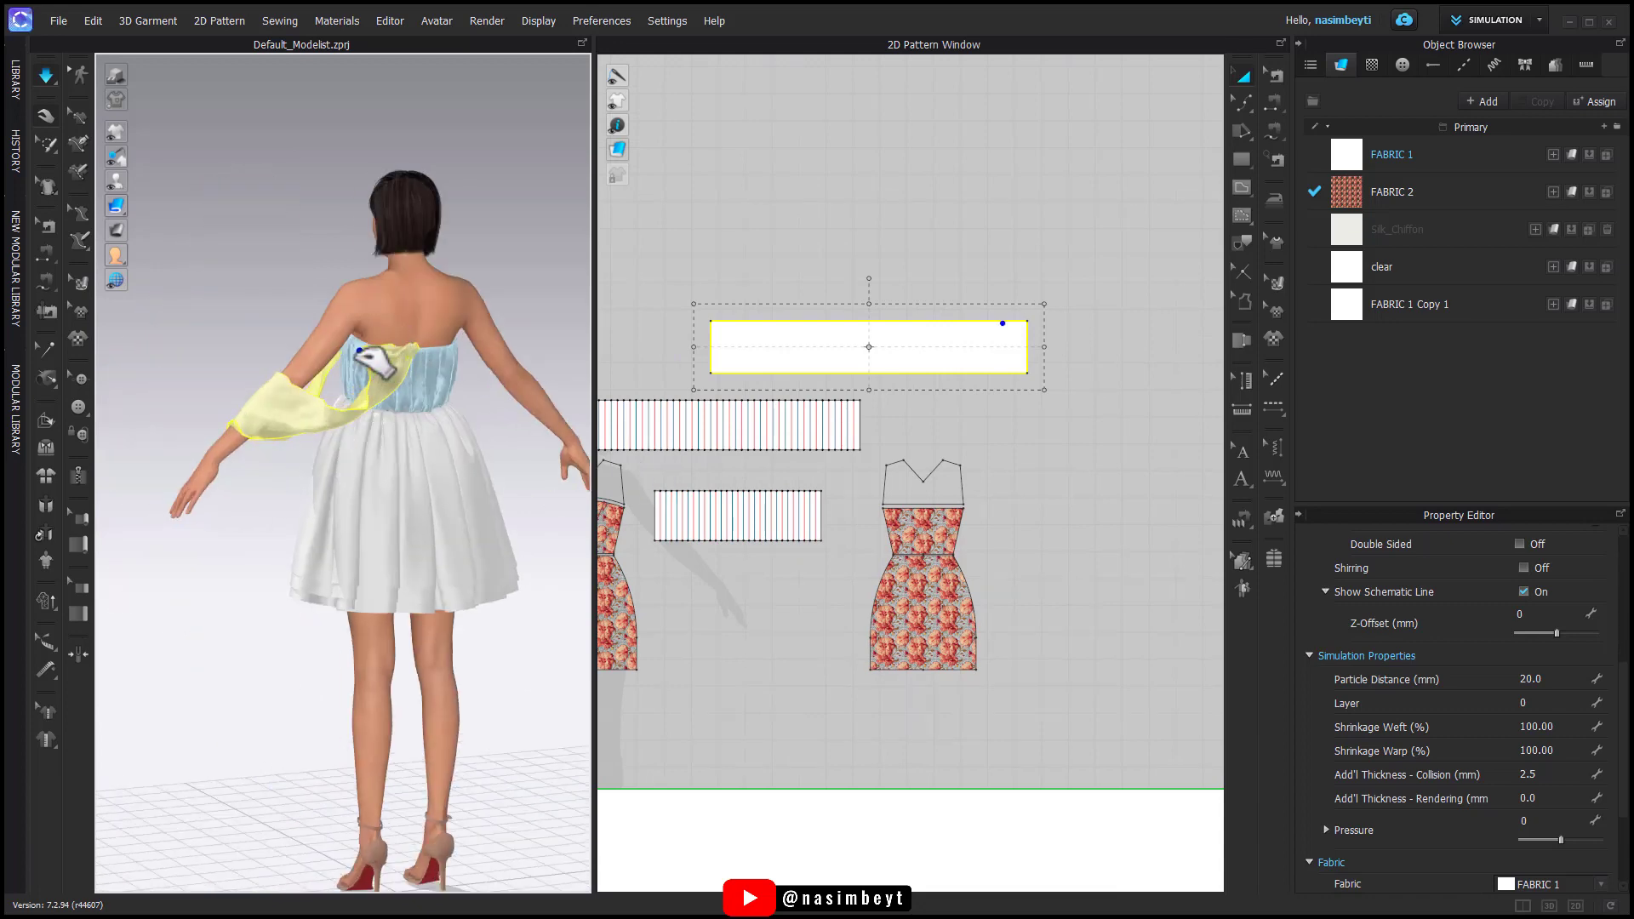
right_drag(394, 477, 588, 470)
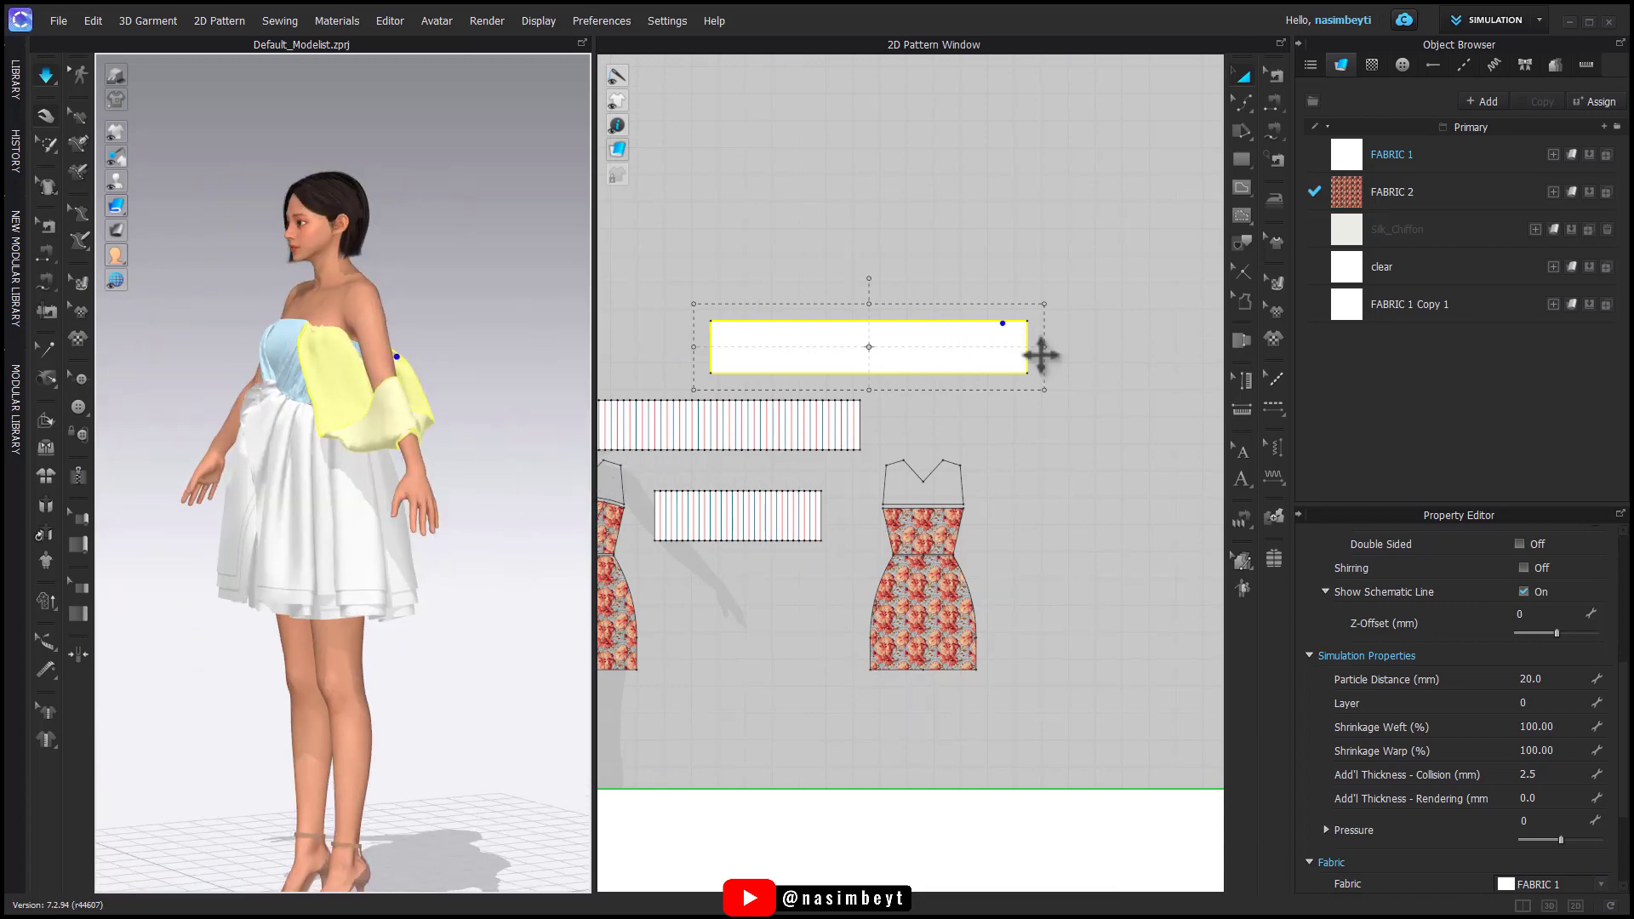
drag(1044, 350, 1038, 350)
key(space)
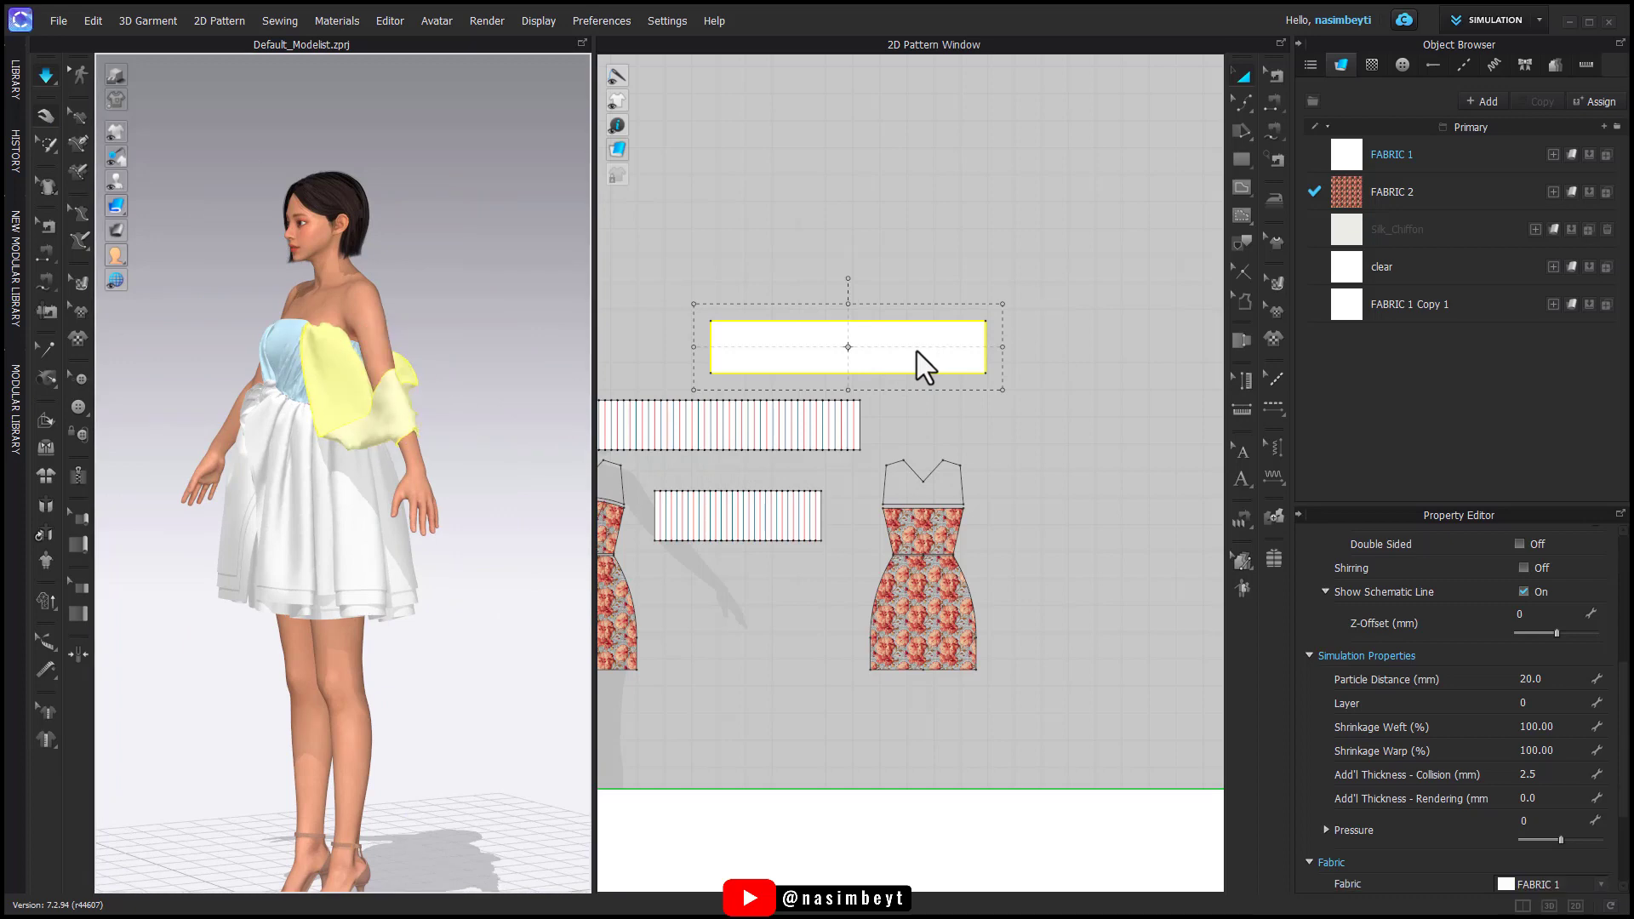
right_drag(383, 481, 438, 362)
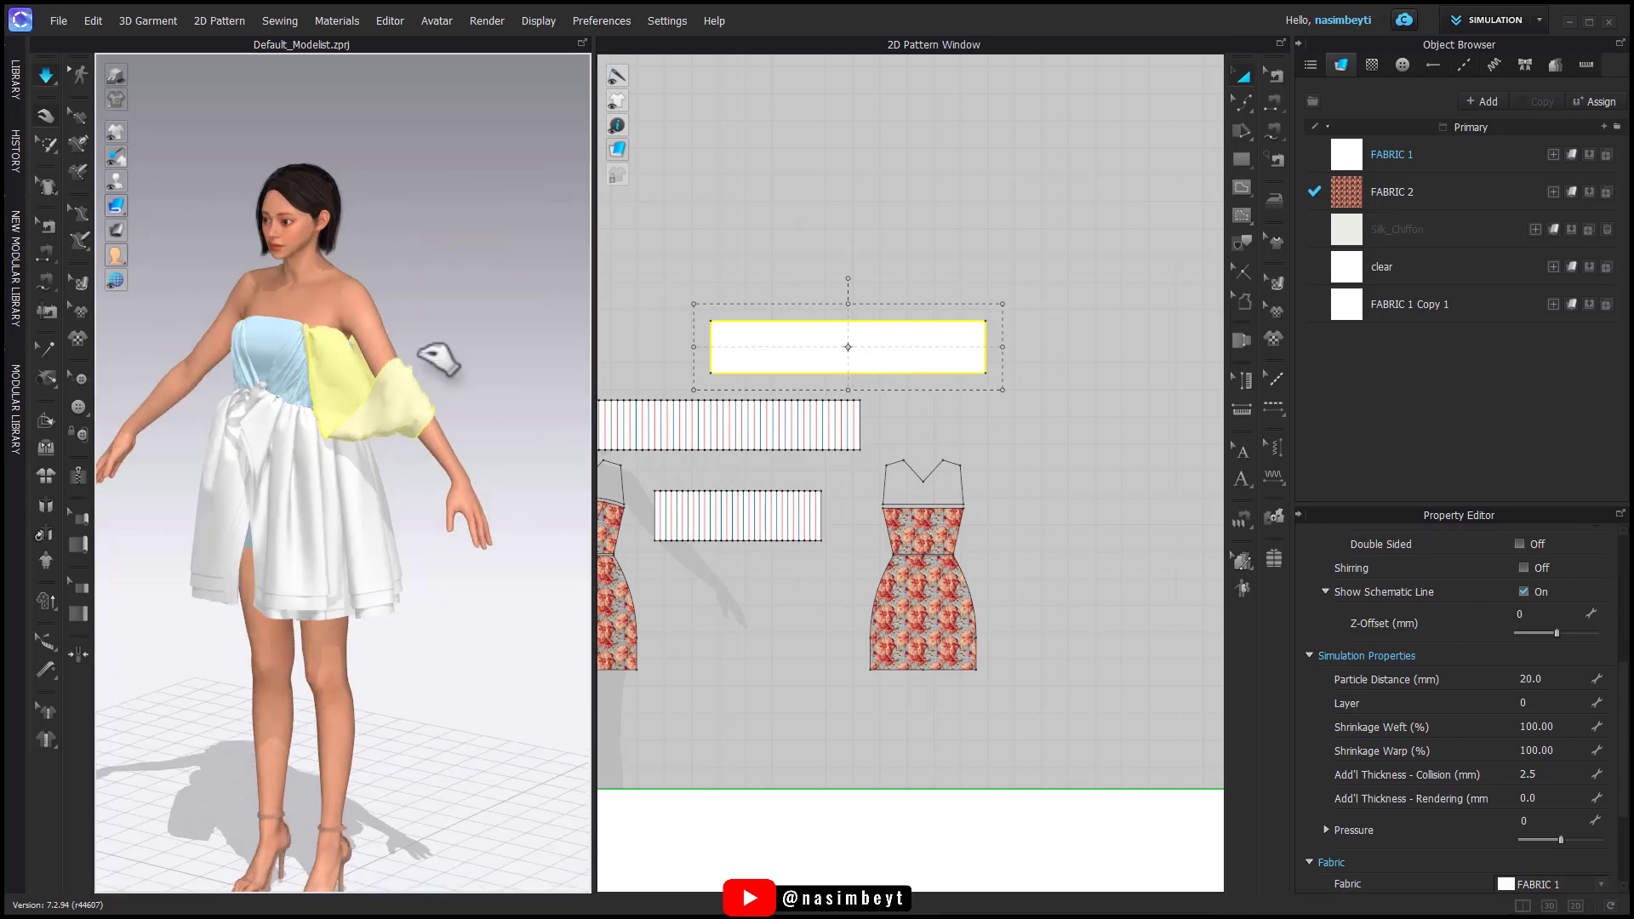
Step: Widen the sleeve strip to roughly double its depth and apply Strengthen to it
drag(848, 304, 848, 240)
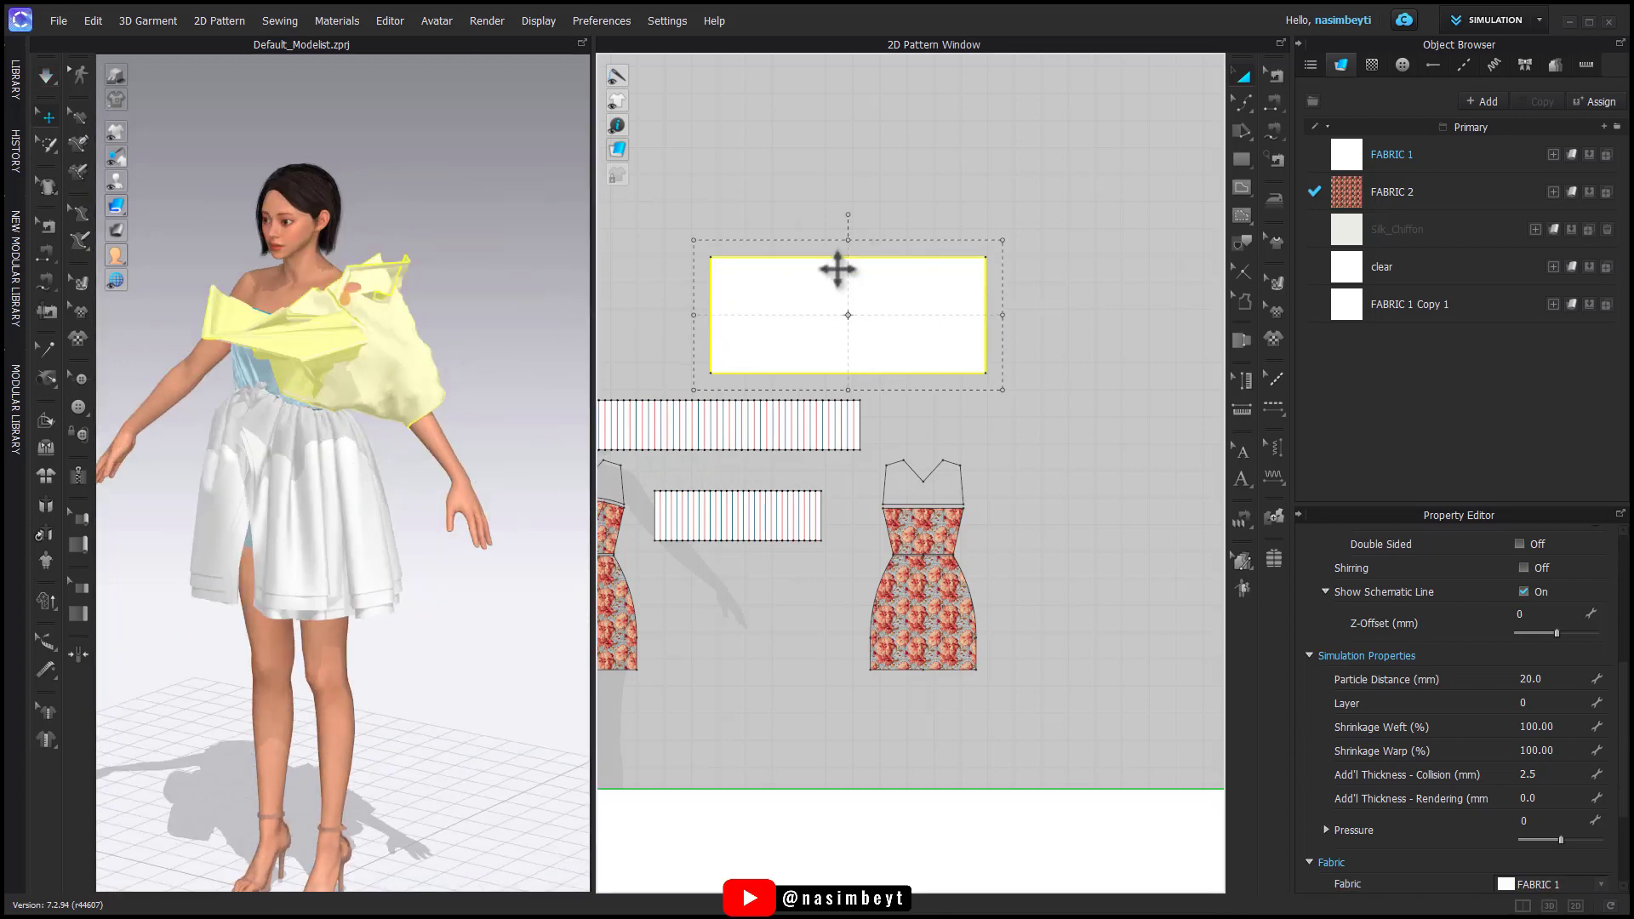
right_click(841, 271)
click(905, 529)
Step: Freeze the three skirt layers and simulate the strengthened sleeve strip
right_drag(357, 502, 460, 502)
scroll(809, 669, down, 5)
key(ctrl+a)
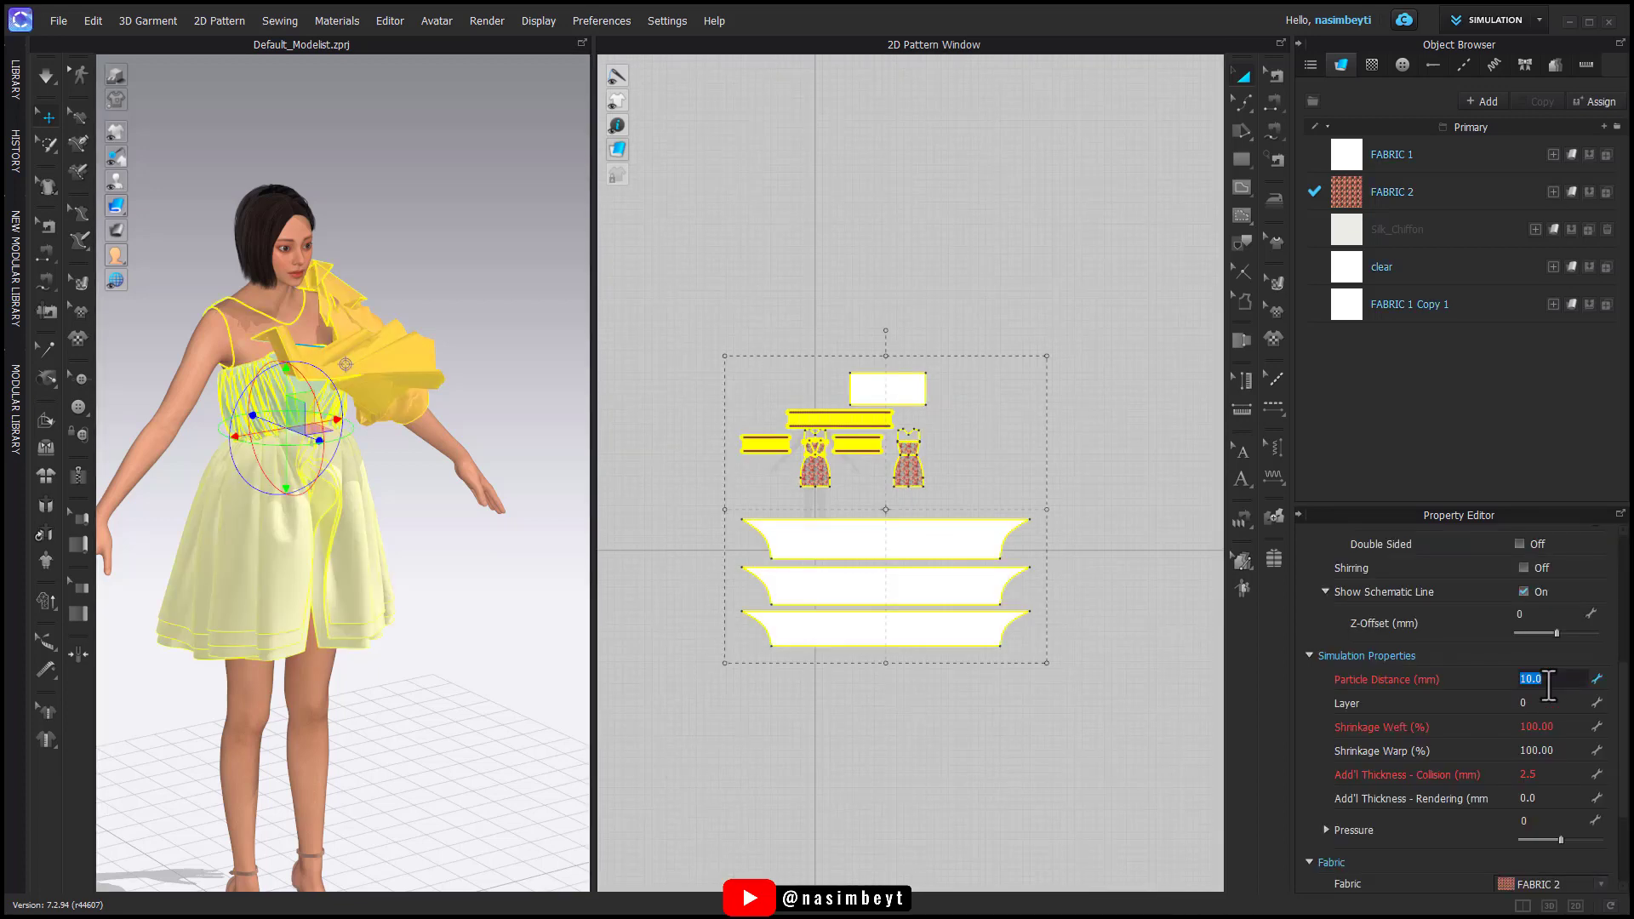
drag(1068, 498, 702, 688)
right_click(904, 545)
click(963, 583)
key(space)
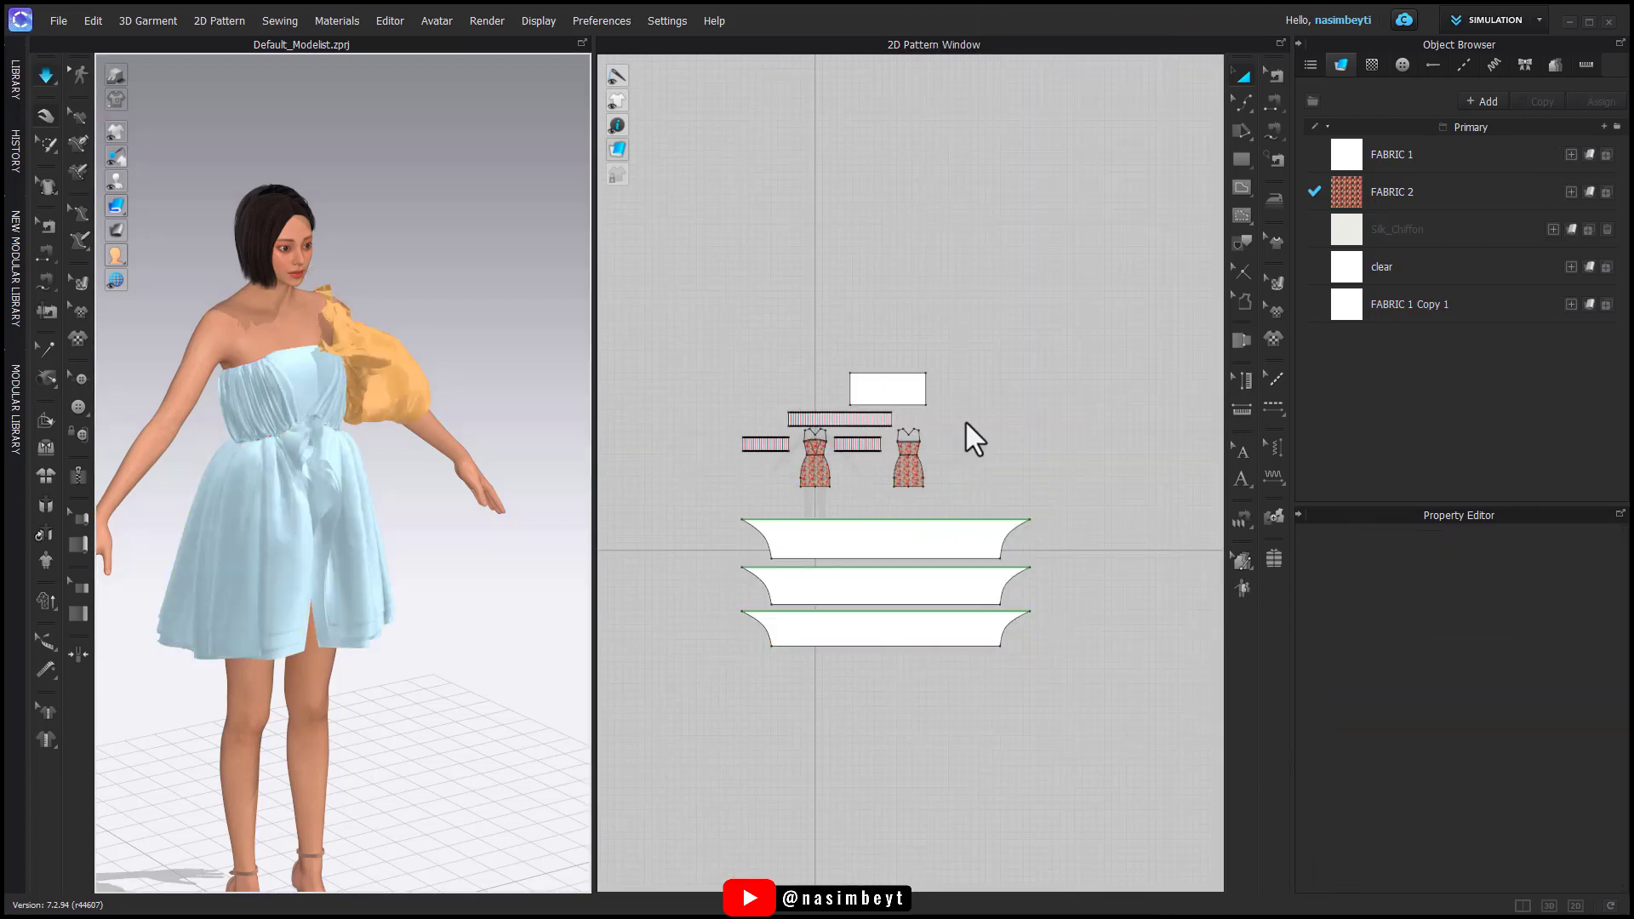
Step: Pull the strip into shape around the avatar's left arm during simulation, and remove its strengthening
drag(370, 330, 417, 294)
right_drag(417, 293, 365, 575)
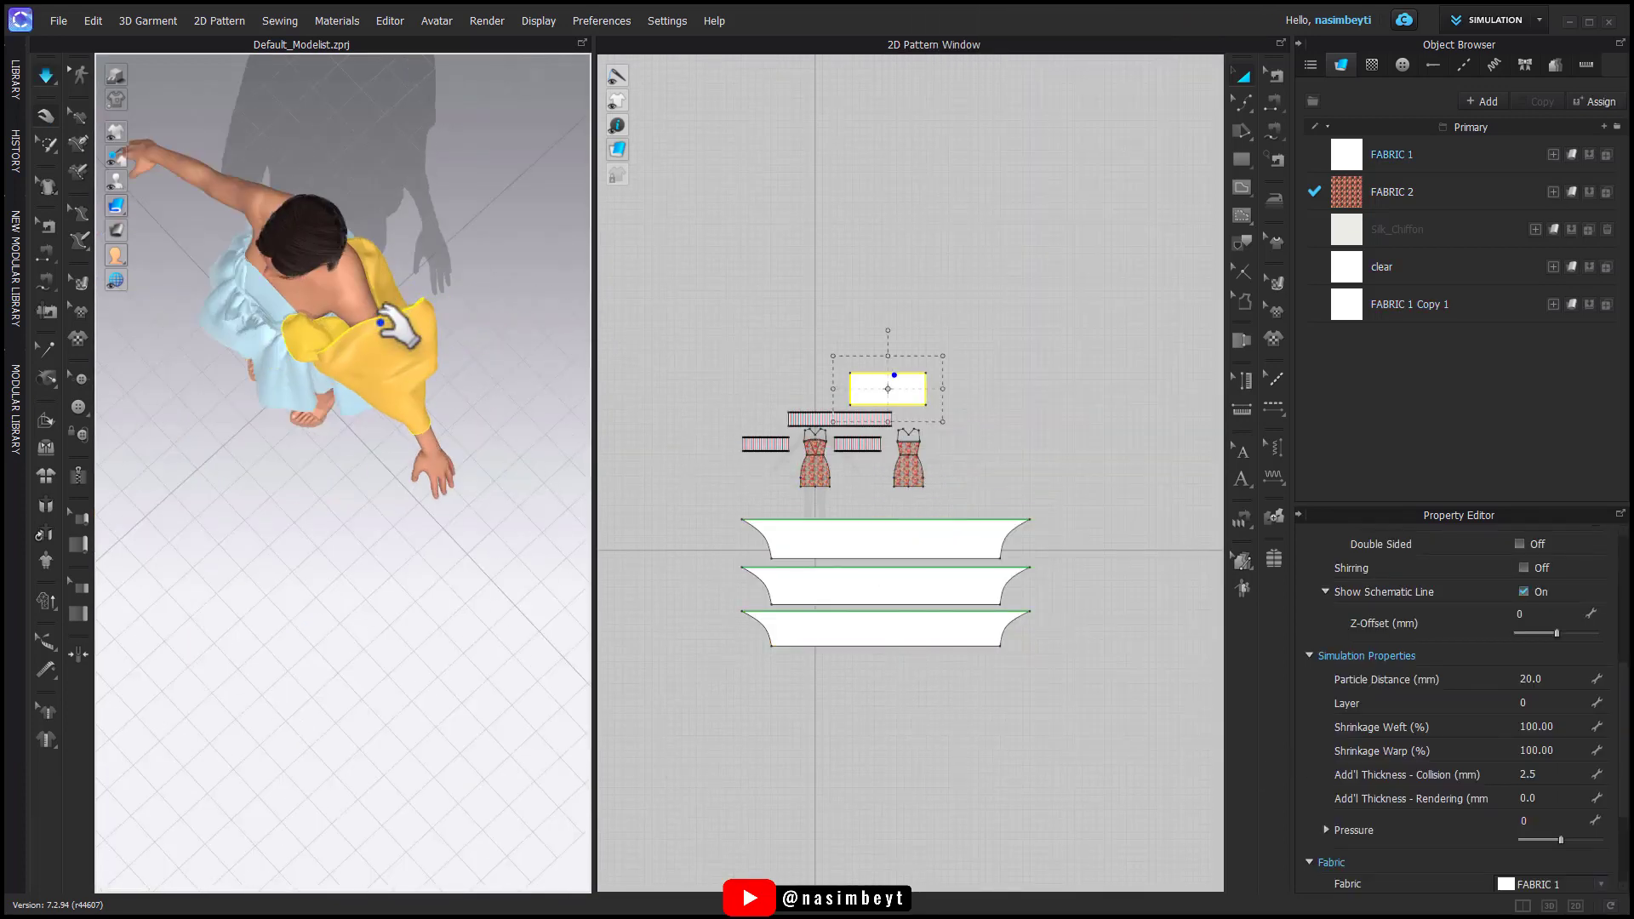
right_drag(407, 334, 600, 368)
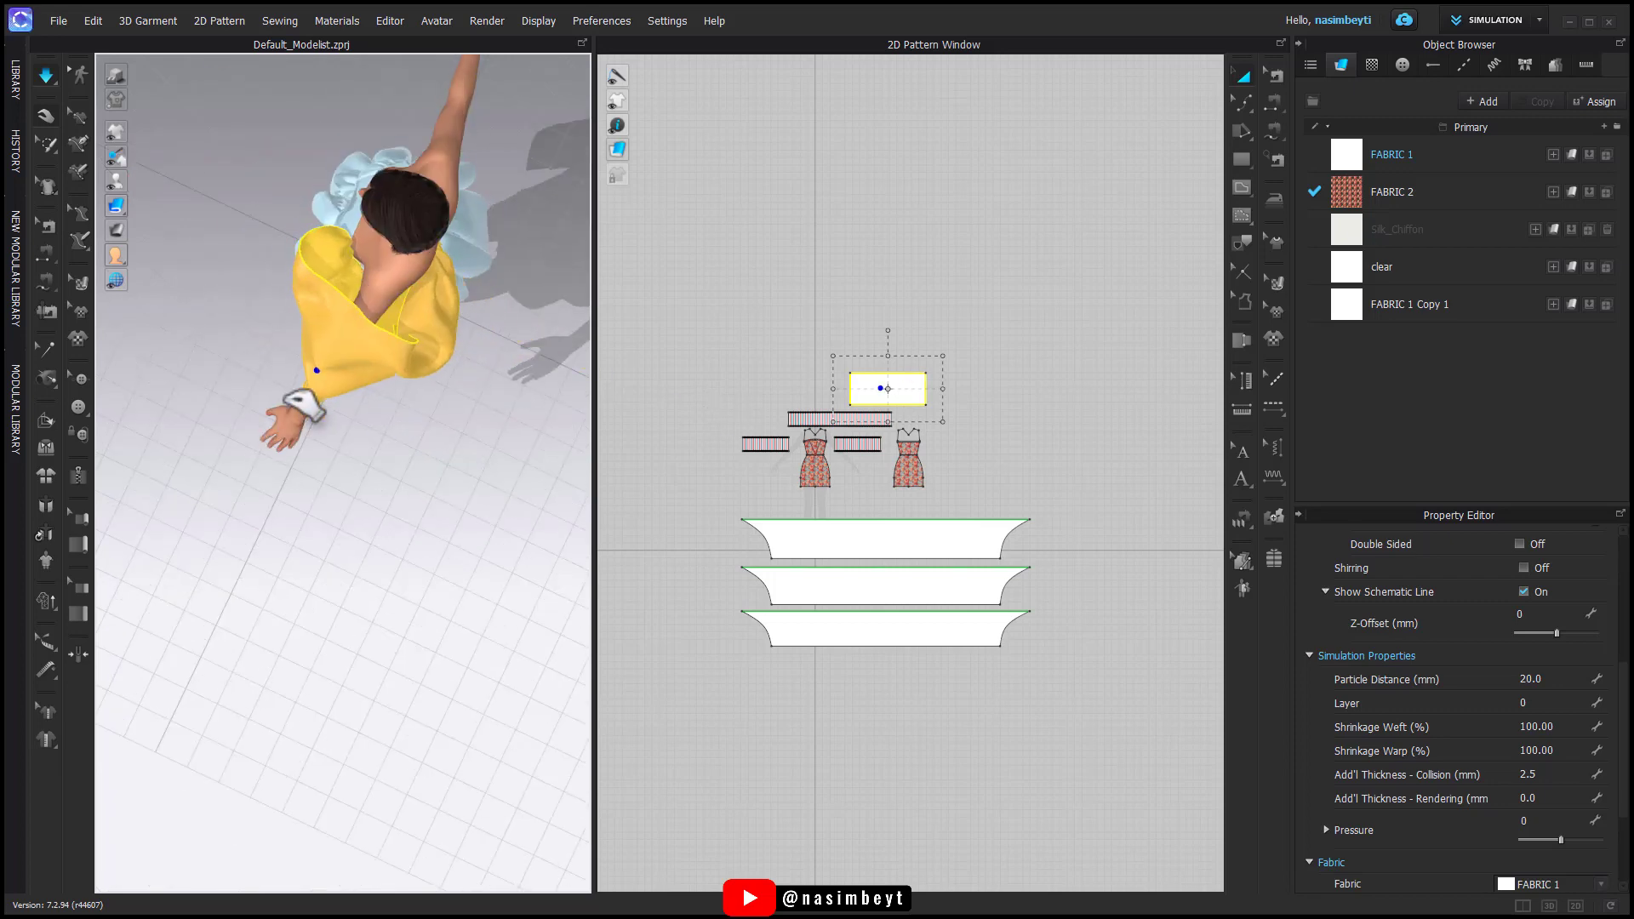
drag(304, 406, 307, 424)
right_drag(332, 464, 514, 412)
click(507, 373)
right_click(888, 379)
click(879, 636)
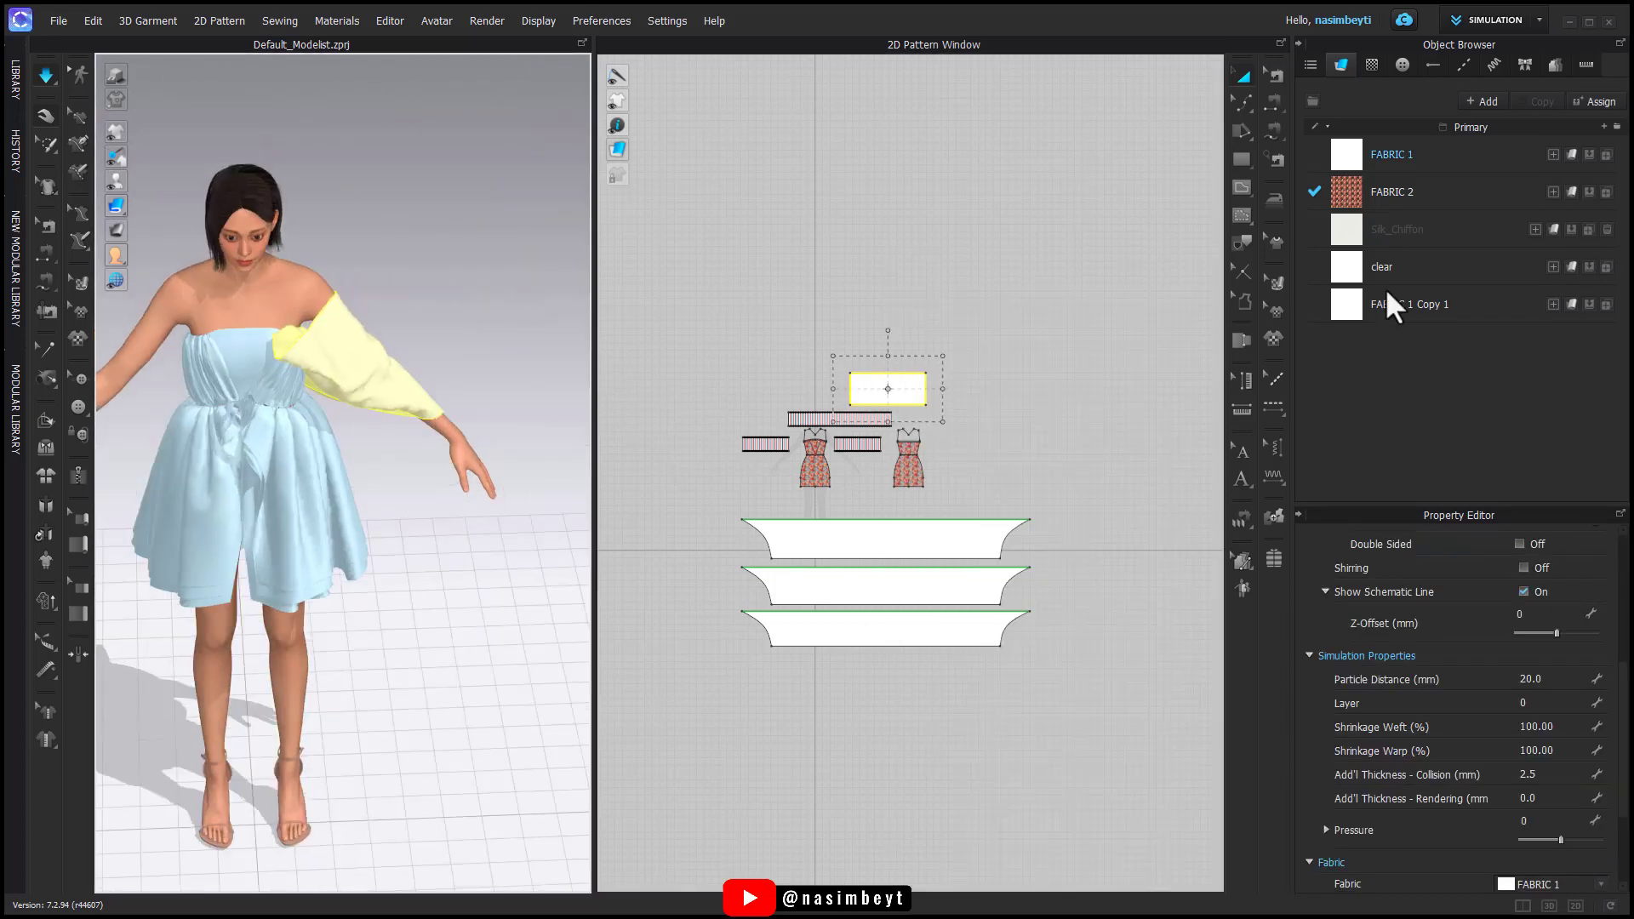
Step: Duplicate the fabric FABRIC 1 Copy 1 and set the duplicate's physical property preset to Trim_Full_Grain_Leather
click(1396, 304)
scroll(1474, 740, down, 5)
scroll(1474, 741, down, 1)
click(1537, 101)
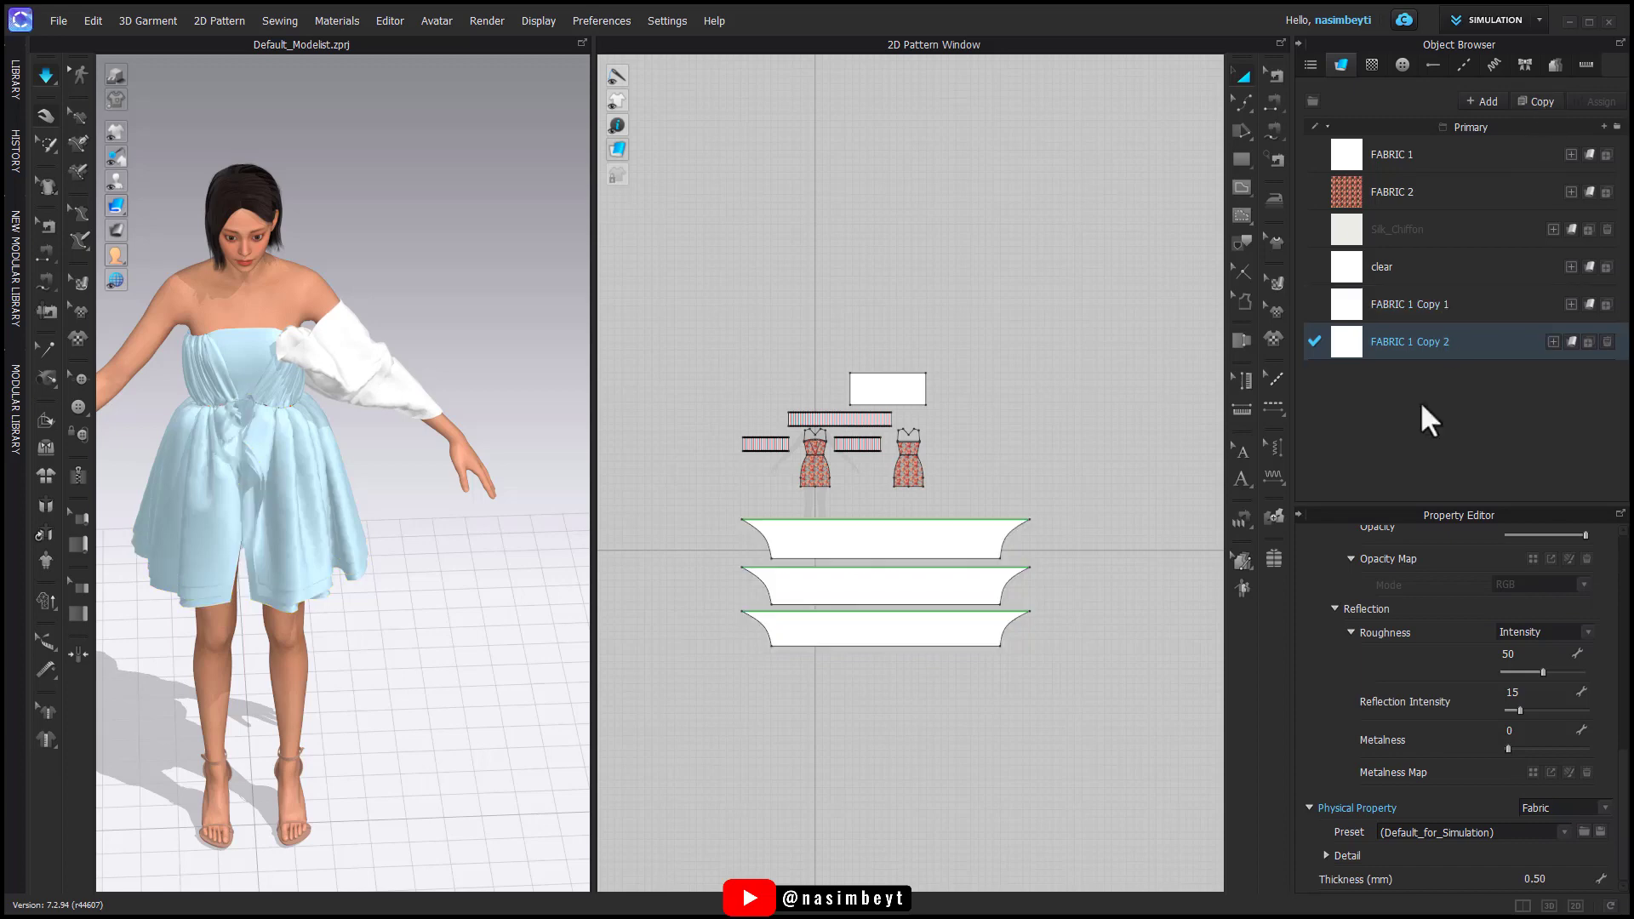
click(1485, 833)
scroll(1495, 769, down, 3)
click(1493, 748)
Step: Assign FABRIC 1 Copy 2 to the sleeve strip and adjust its drape behind the arm
click(902, 390)
click(1573, 342)
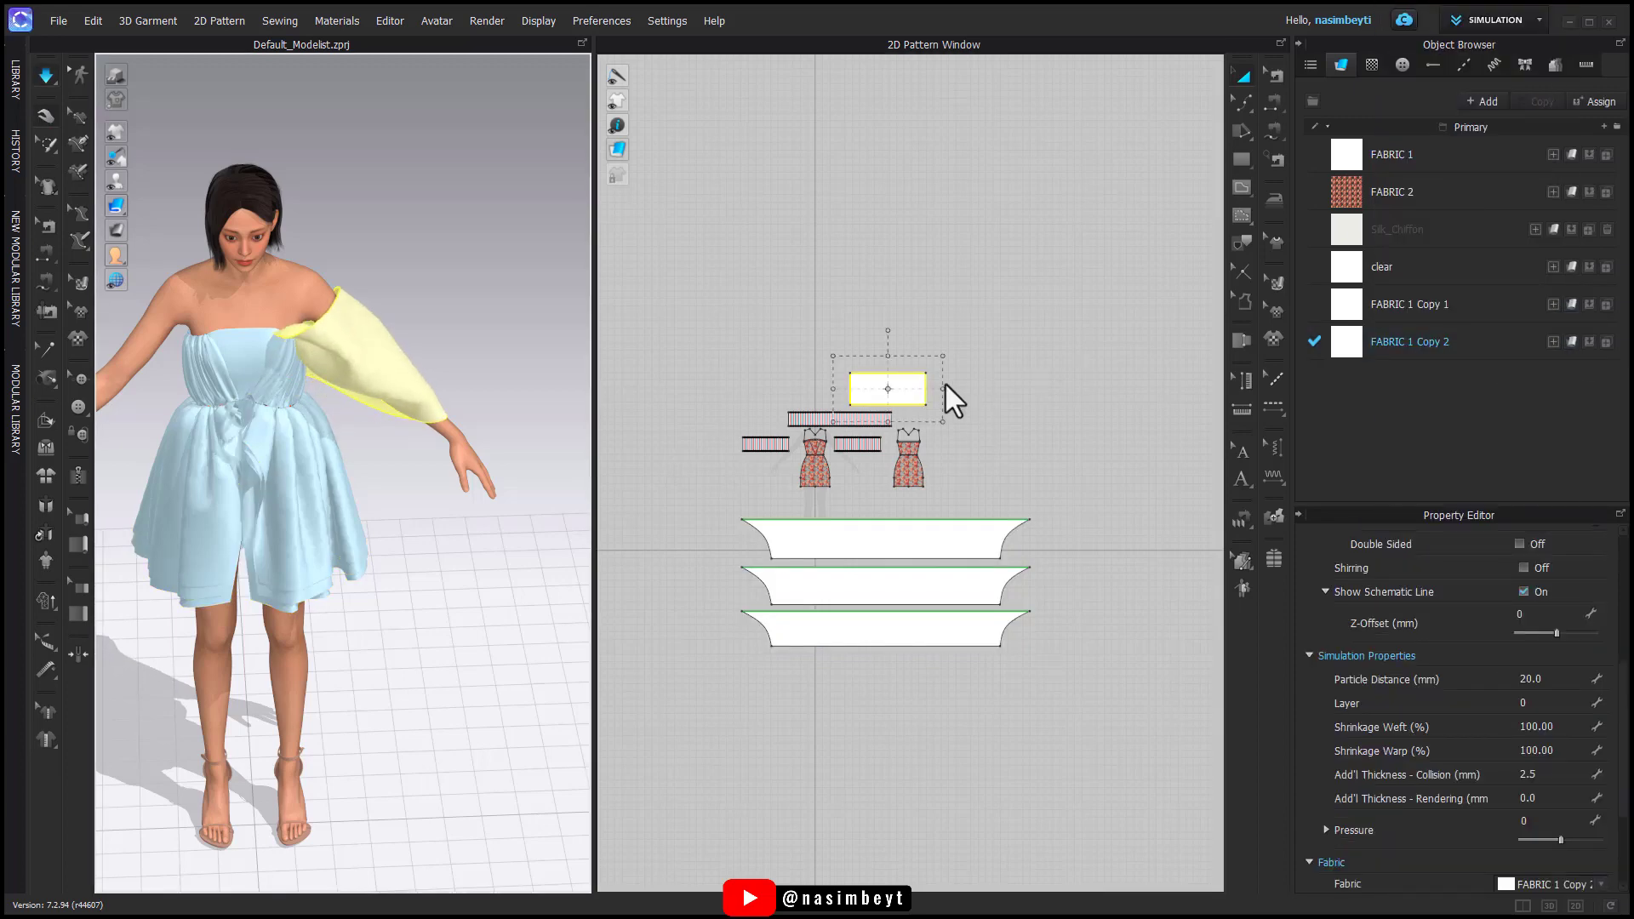
right_drag(426, 421, 121, 441)
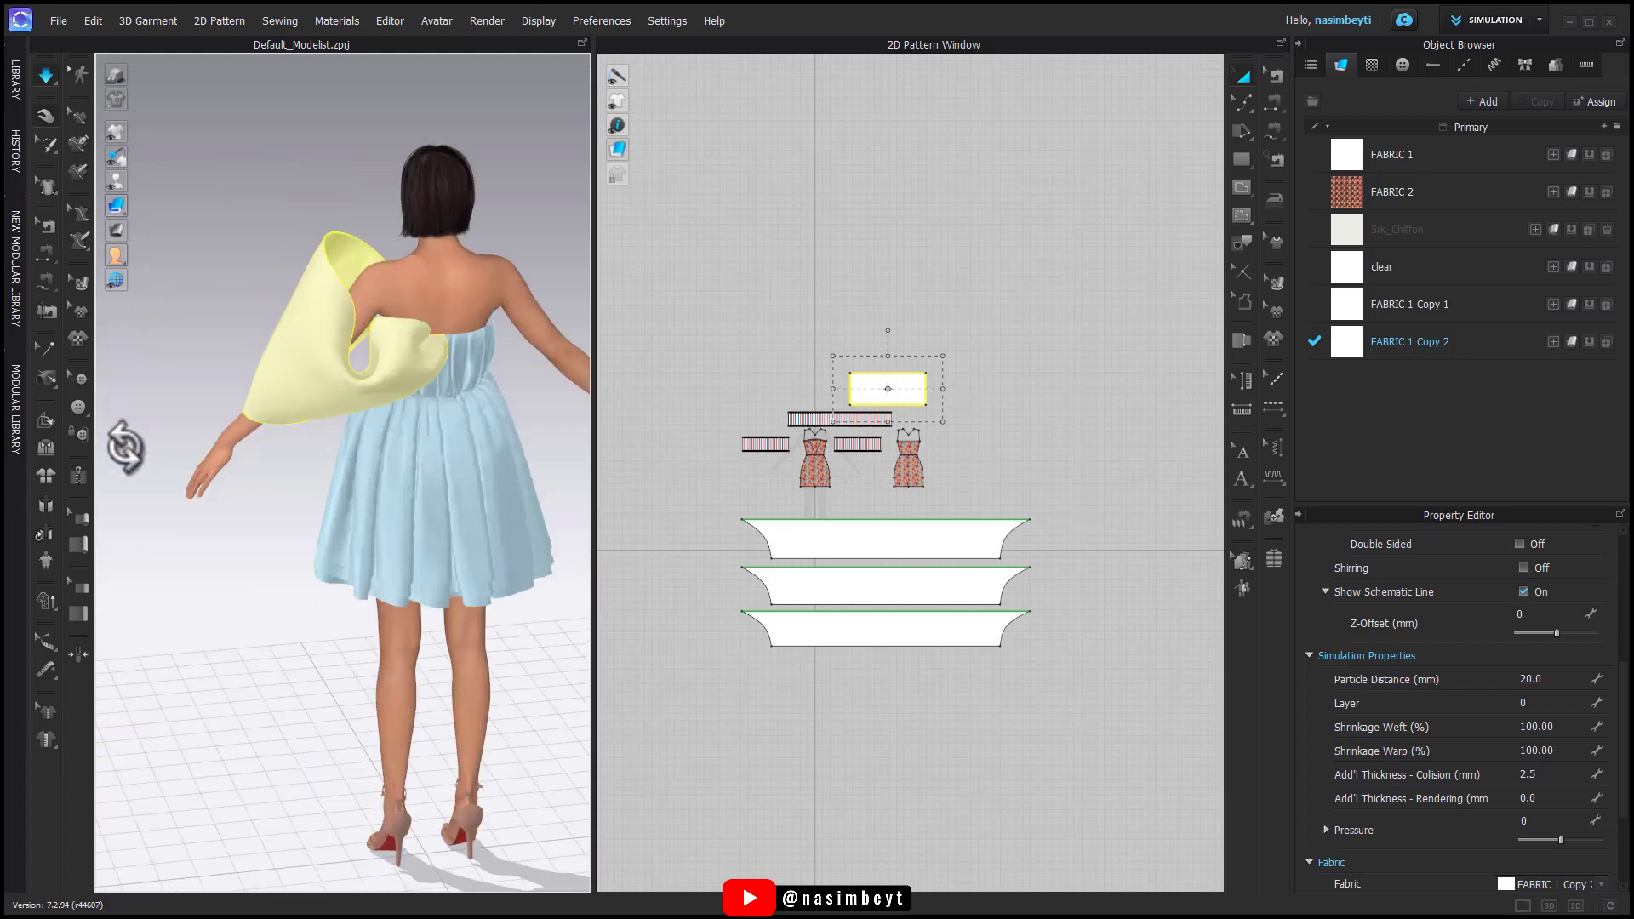
drag(293, 327, 302, 298)
Step: Set FABRIC 1 Copy 2's physical preset to (Default_for_Simulation) and pull the strip into a softer drape over the arm
click(1413, 343)
click(1474, 833)
scroll(1485, 85, up, 3)
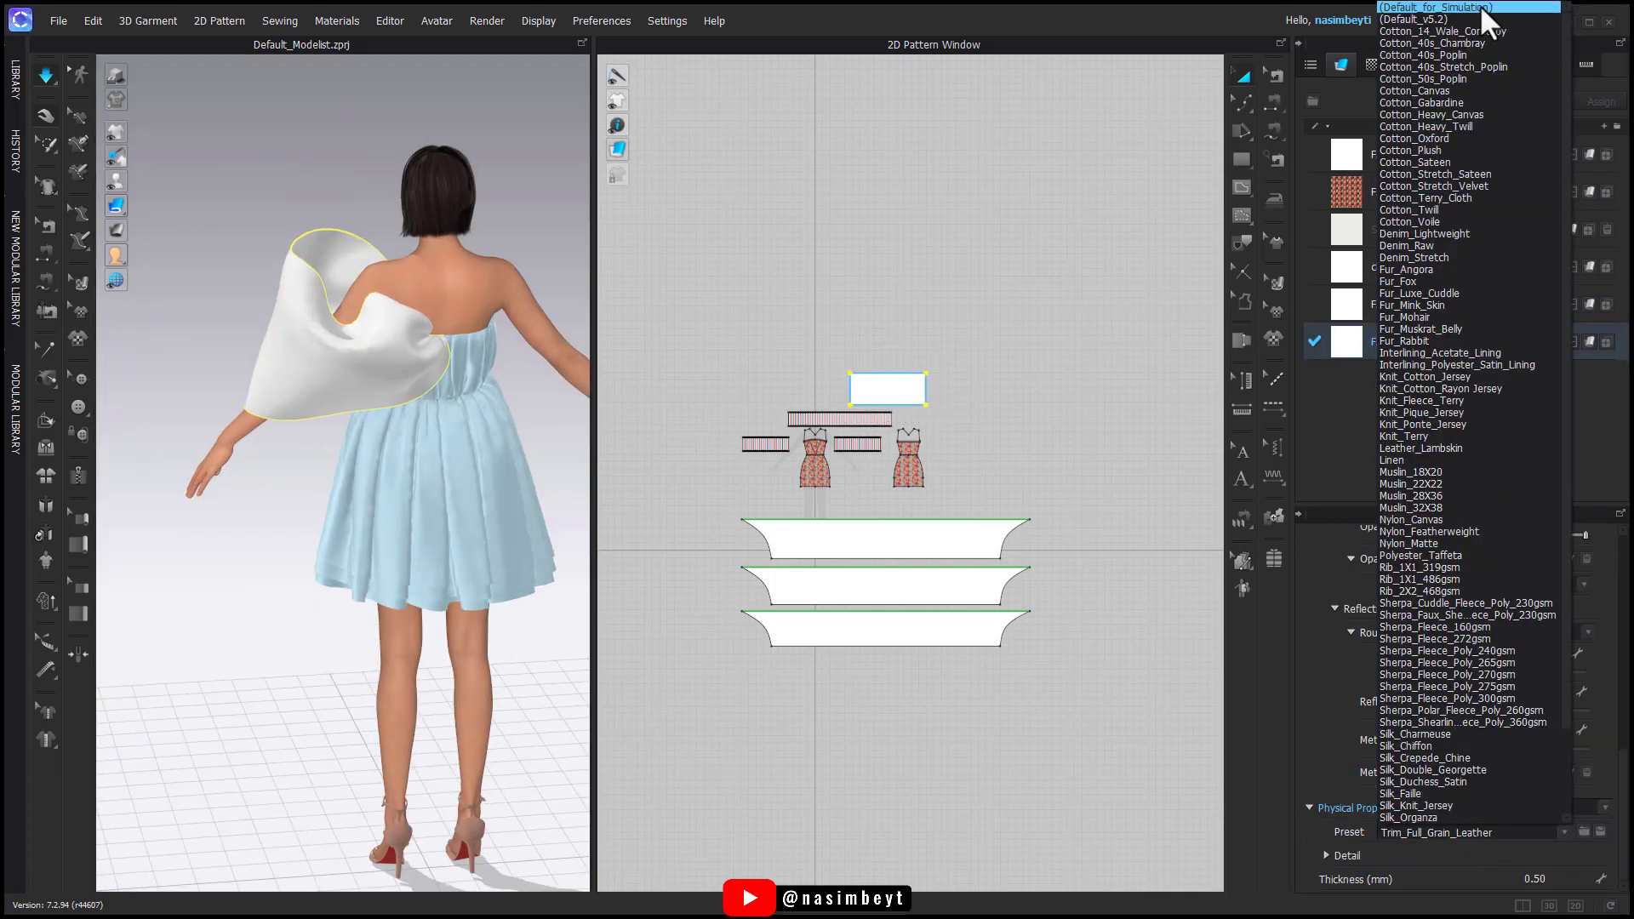
click(1480, 7)
right_drag(570, 388, 293, 345)
click(271, 323)
drag(222, 305, 243, 341)
right_drag(243, 340, 304, 347)
right_drag(361, 461, 561, 595)
Step: Create a linked, mirrored copy of the sleeve strip for the avatar's other arm and place it beside the original
scroll(202, 509, up, 3)
drag(897, 375, 818, 317)
click(766, 380)
right_drag(287, 417, 299, 506)
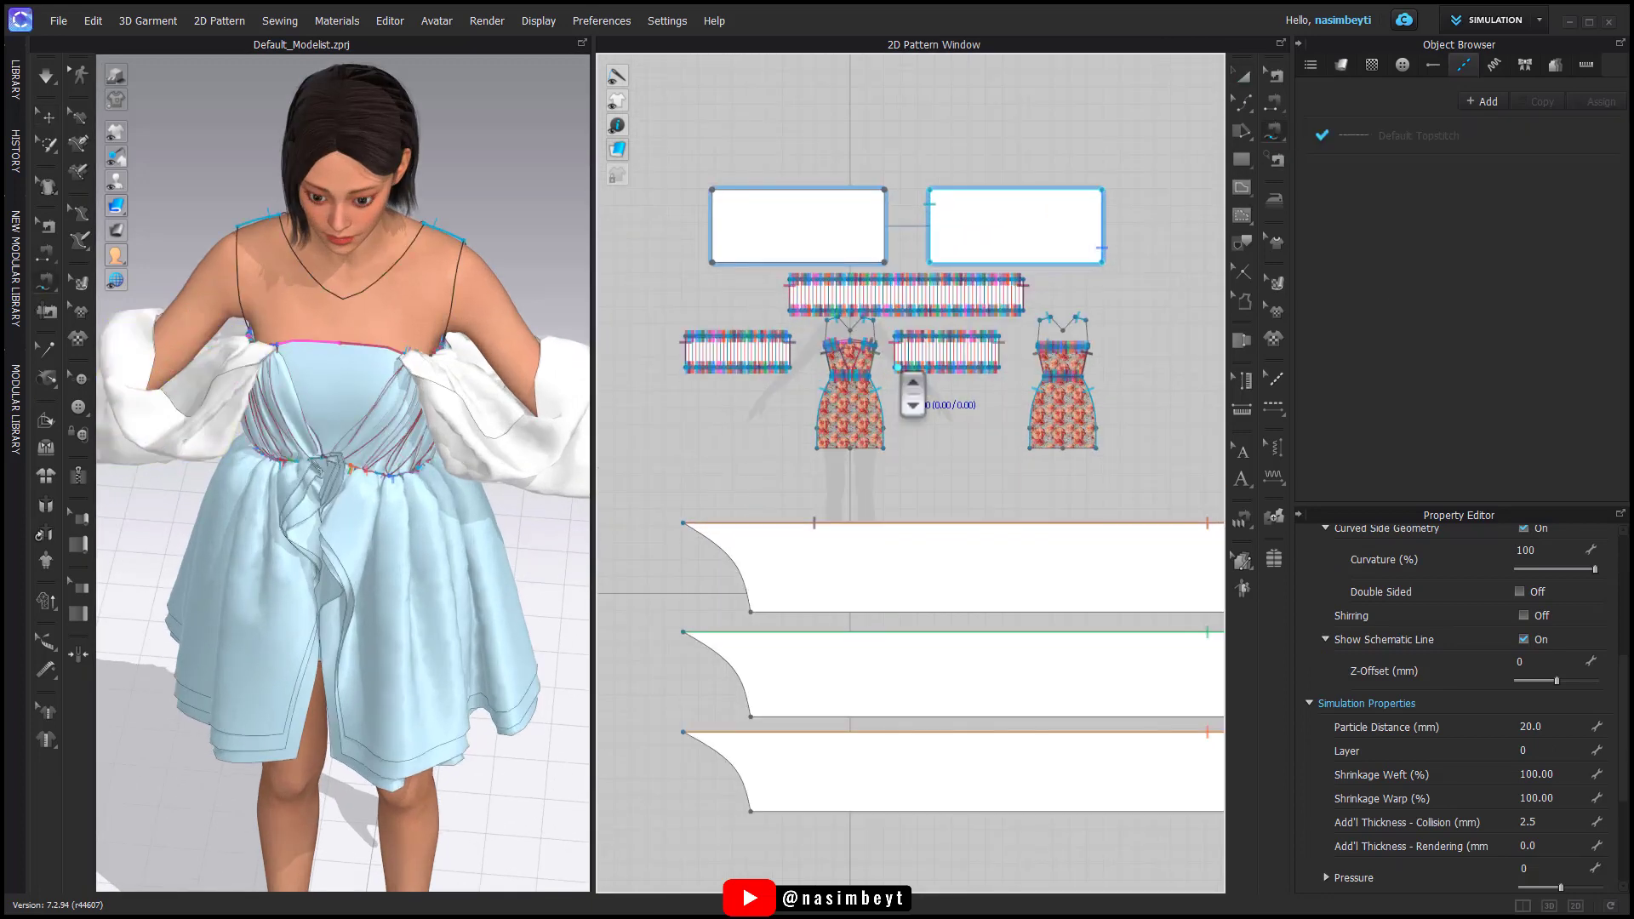
Step: Sew the mirrored strip's inner short end to the front bodice's upper edge with free sewing
scroll(901, 374, up, 3)
scroll(655, 136, up, 5)
click(1244, 76)
click(851, 196)
click(266, 352)
middle_drag(997, 402, 892, 387)
click(1273, 130)
scroll(876, 474, up, 3)
scroll(769, 448, up, 3)
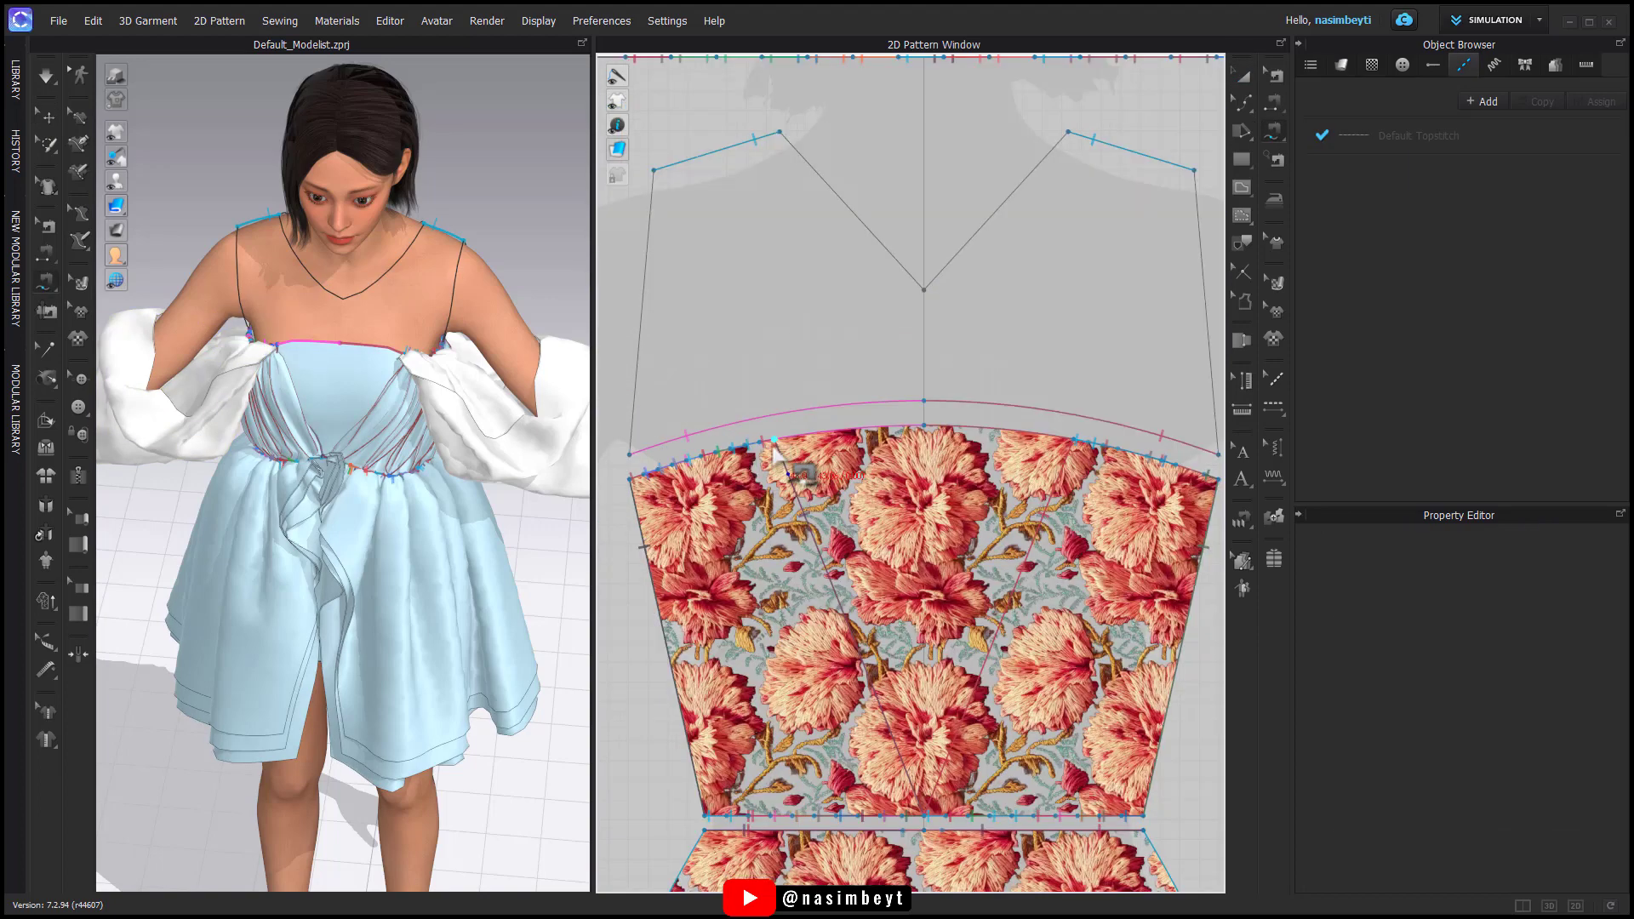
click(774, 441)
click(691, 461)
scroll(905, 500, down, 6)
scroll(1085, 504, down, 2)
scroll(1013, 503, down, 2)
middle_drag(1183, 508, 1069, 494)
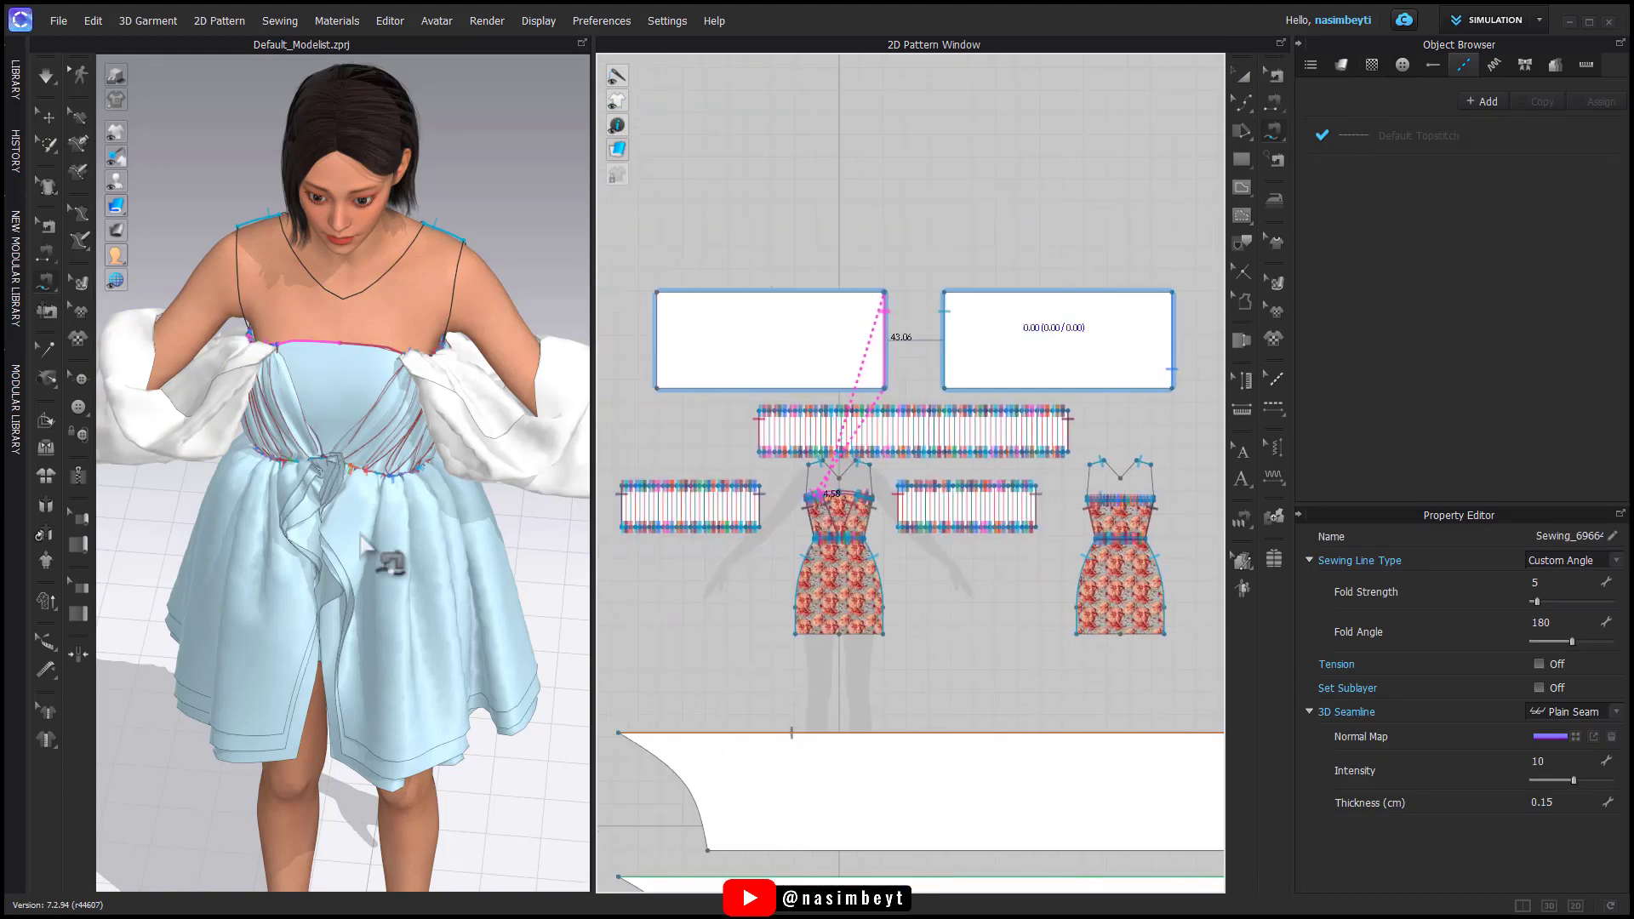
Step: Sew the mirrored strip's outer short end to the back bodice's upper edge with free sewing and simulate both sleeves
right_drag(361, 535, 553, 485)
click(1243, 76)
click(260, 442)
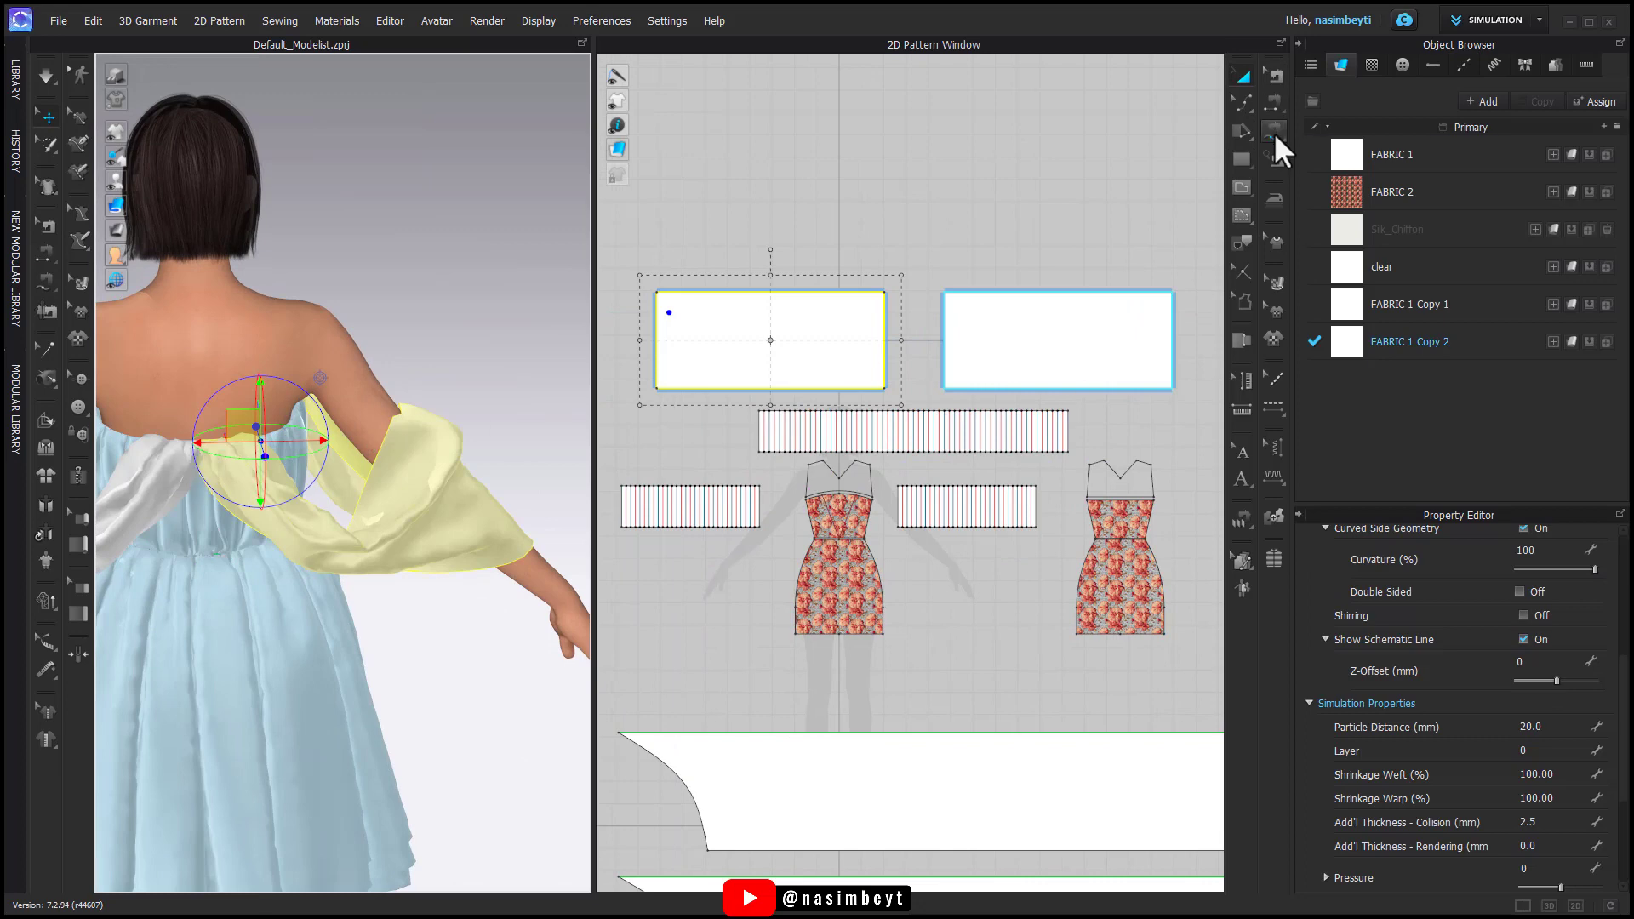
click(1274, 133)
click(651, 364)
scroll(1145, 510, up, 6)
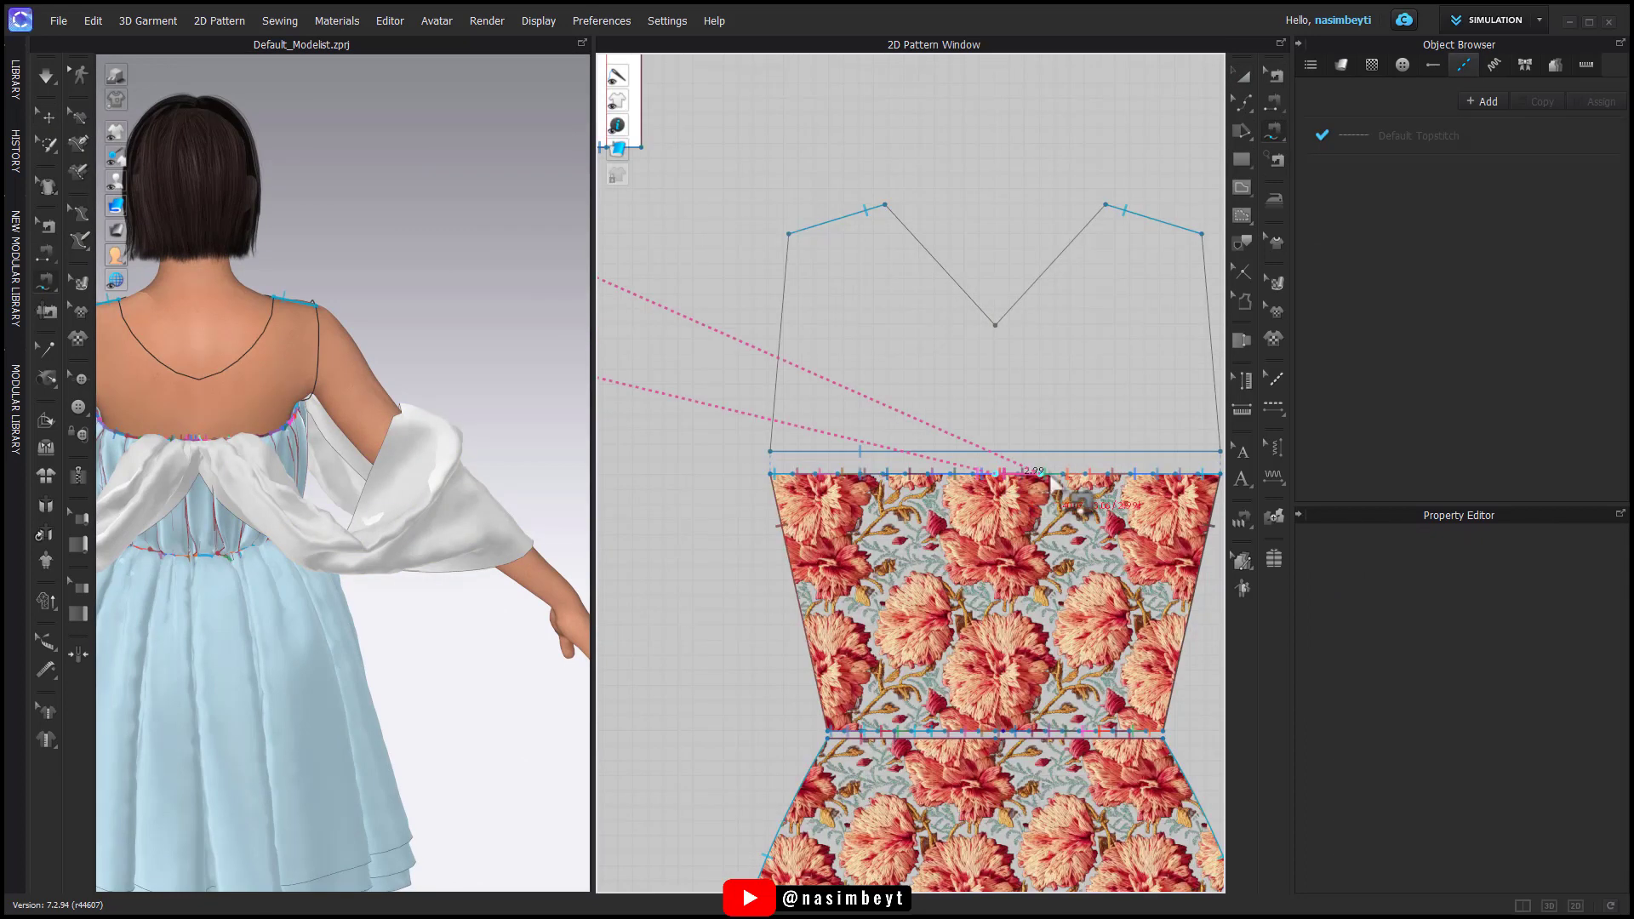
click(1087, 485)
key(a)
right_drag(565, 431, 468, 485)
key(space)
scroll(846, 481, down, 10)
middle_drag(1043, 325, 1146, 177)
click(1241, 104)
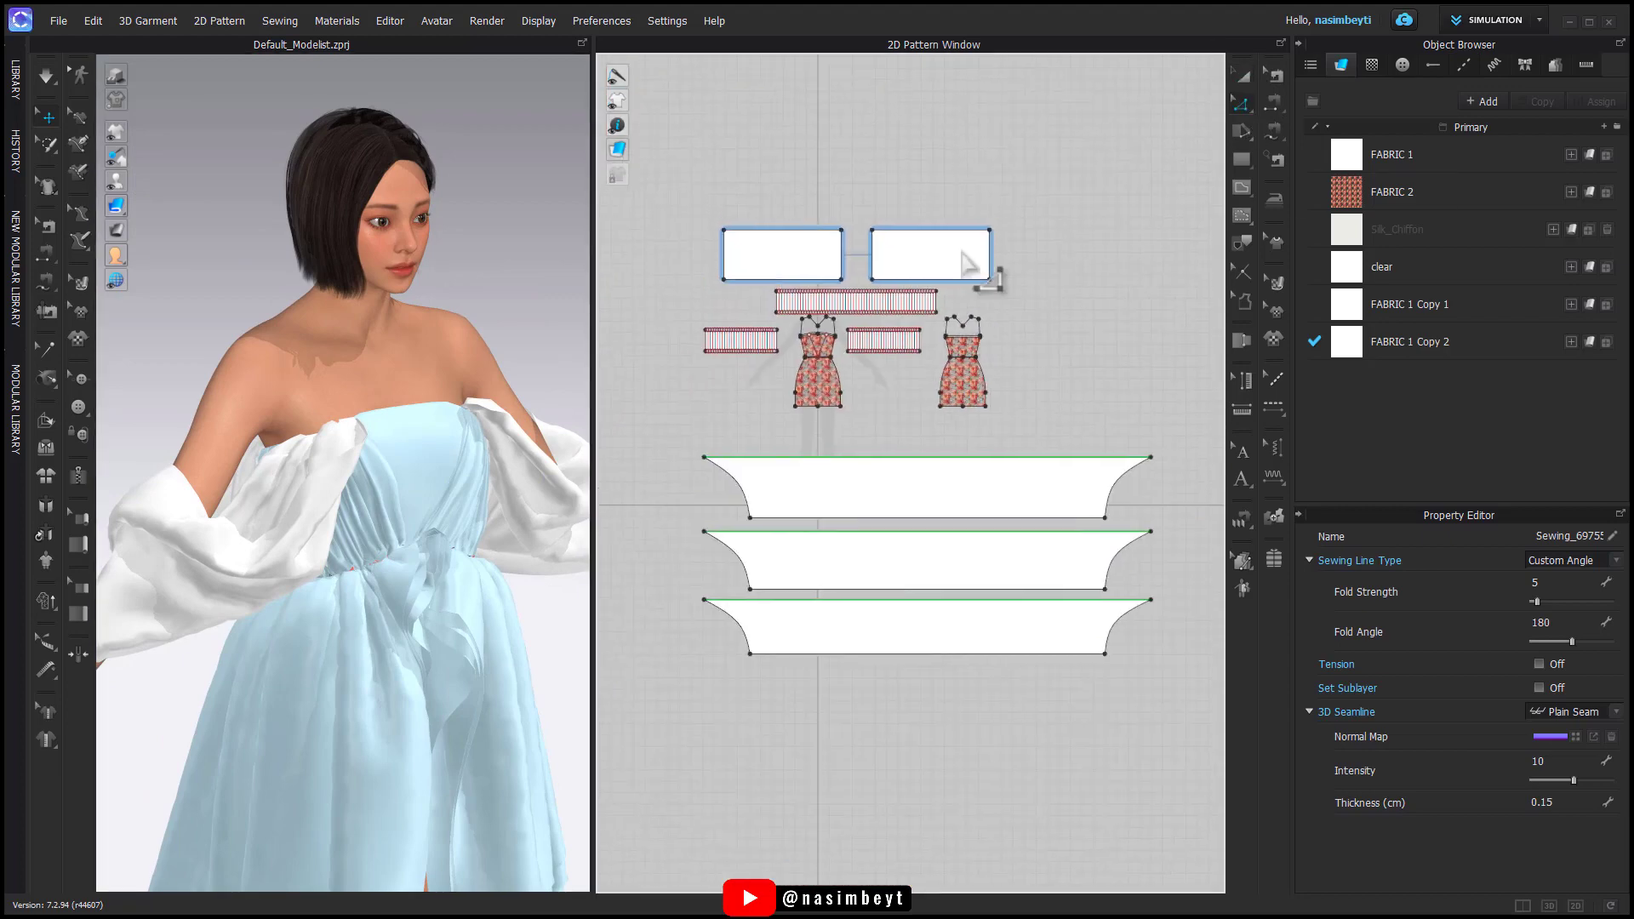
click(962, 229)
shift+click(964, 280)
right_click(964, 281)
click(1003, 142)
Step: Duplicate both sleeve strips as a second layer and place the copies directly above the originals in 2D
key(a)
drag(1013, 171, 828, 253)
right_click(813, 255)
click(864, 247)
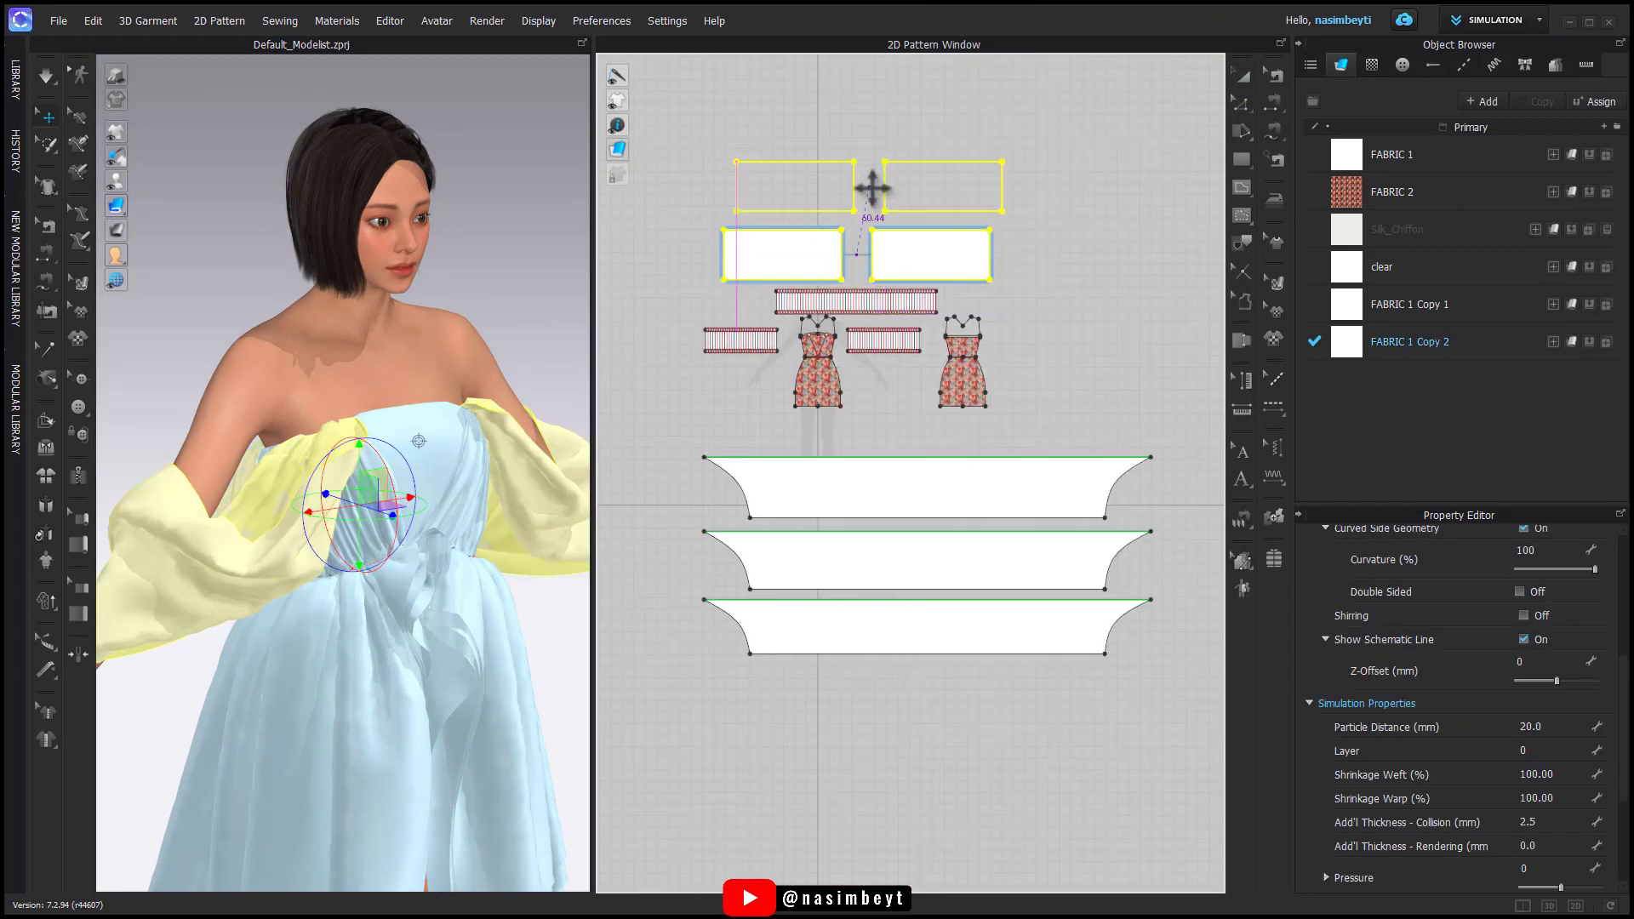
click(857, 194)
Step: Select both layered sleeve strips on the avatar's arms and simulate them together
key(space)
key(space)
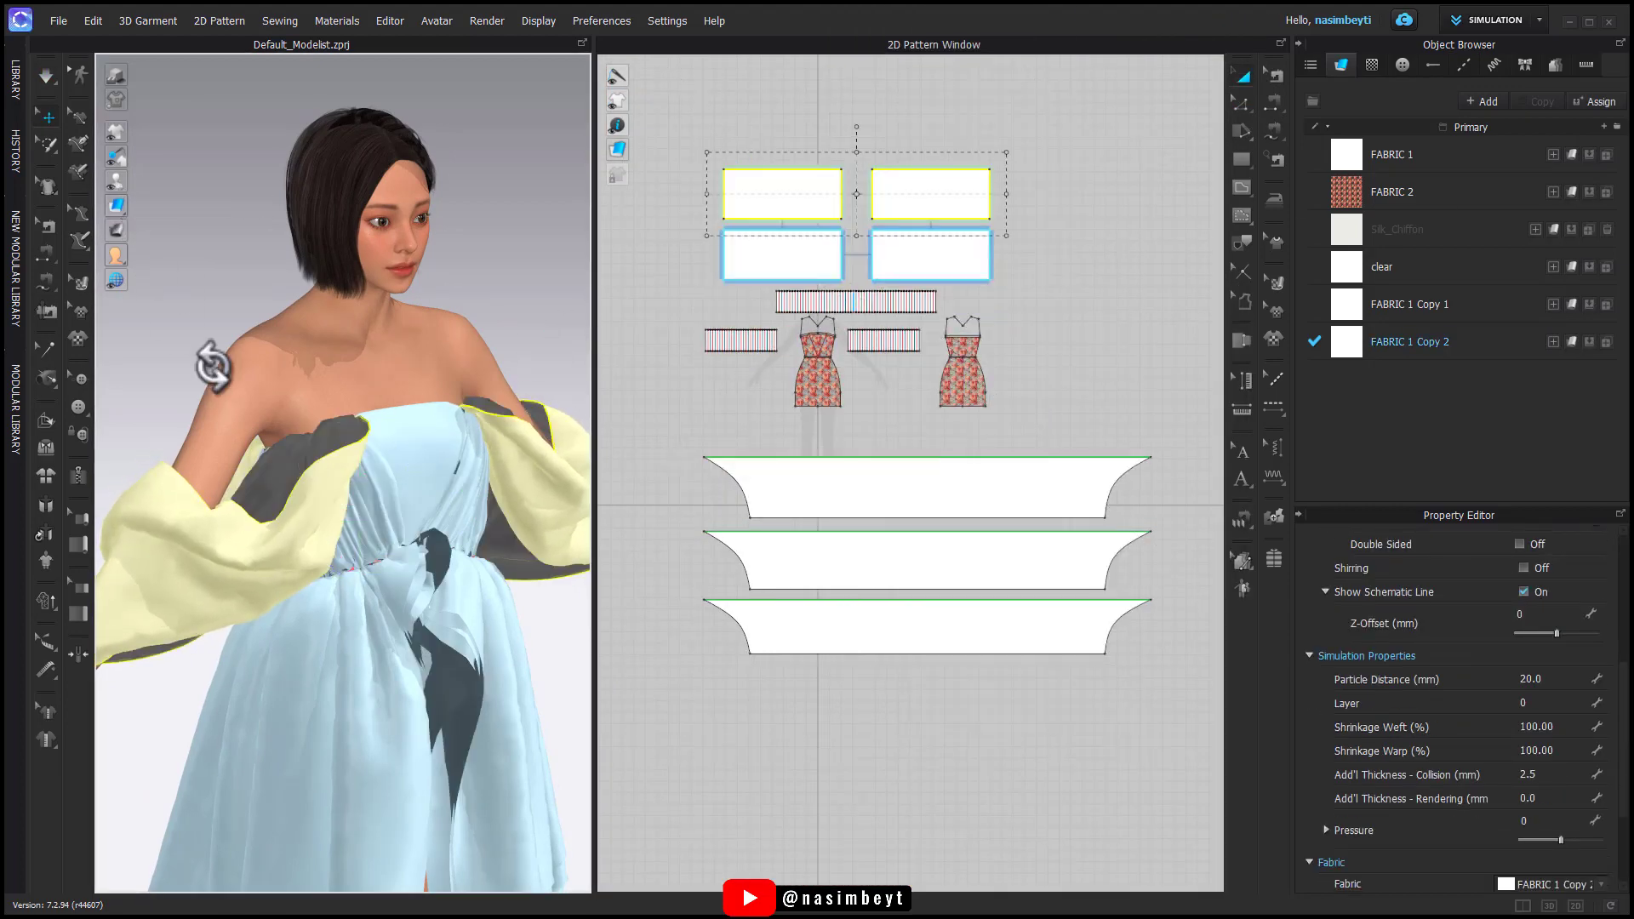
click(308, 451)
shift+click(534, 413)
right_click(535, 413)
click(596, 201)
key(space)
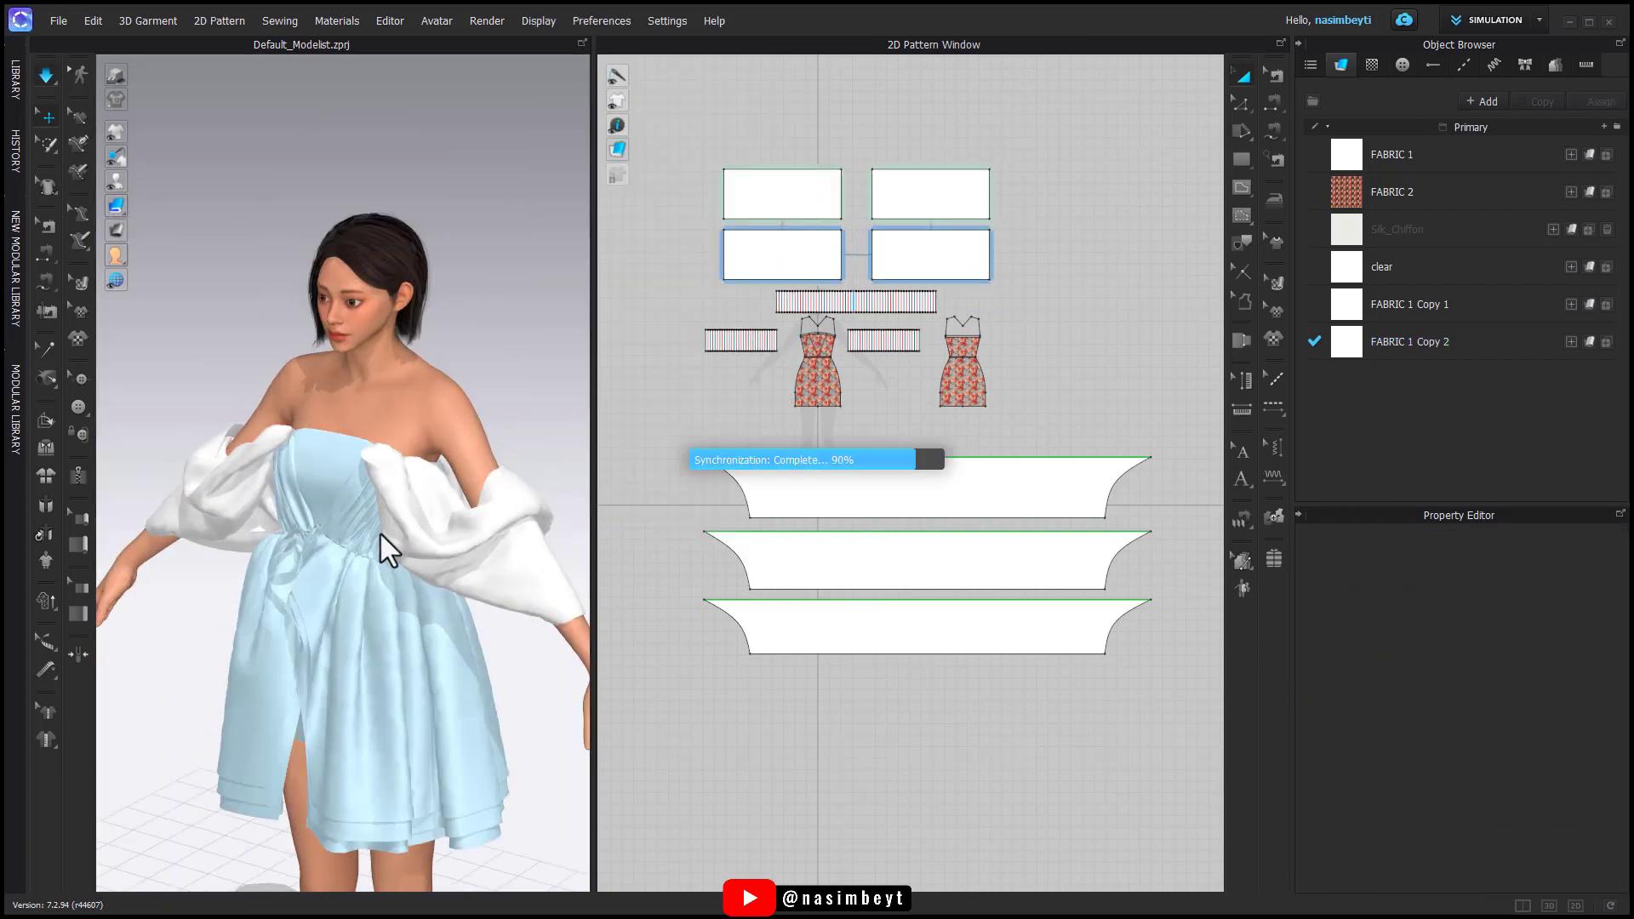
Step: Offset the original sleeve strips' long edges as one internal line at 1 cm with Extend on
key(z)
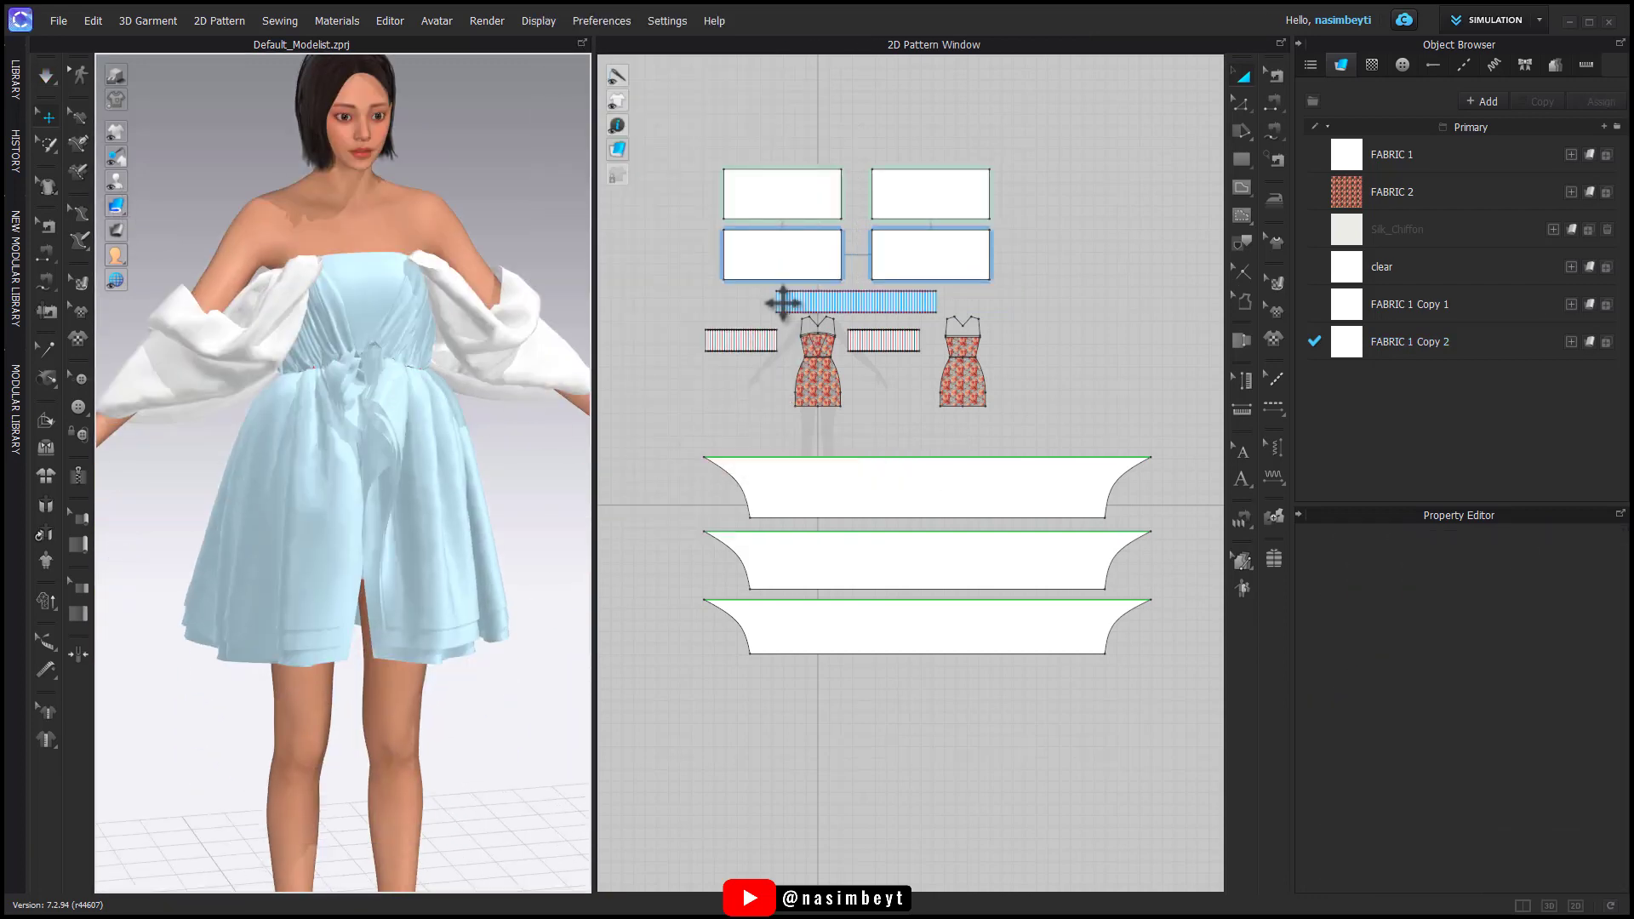
scroll(964, 164, up, 2)
right_click(954, 316)
click(1045, 464)
text(1)
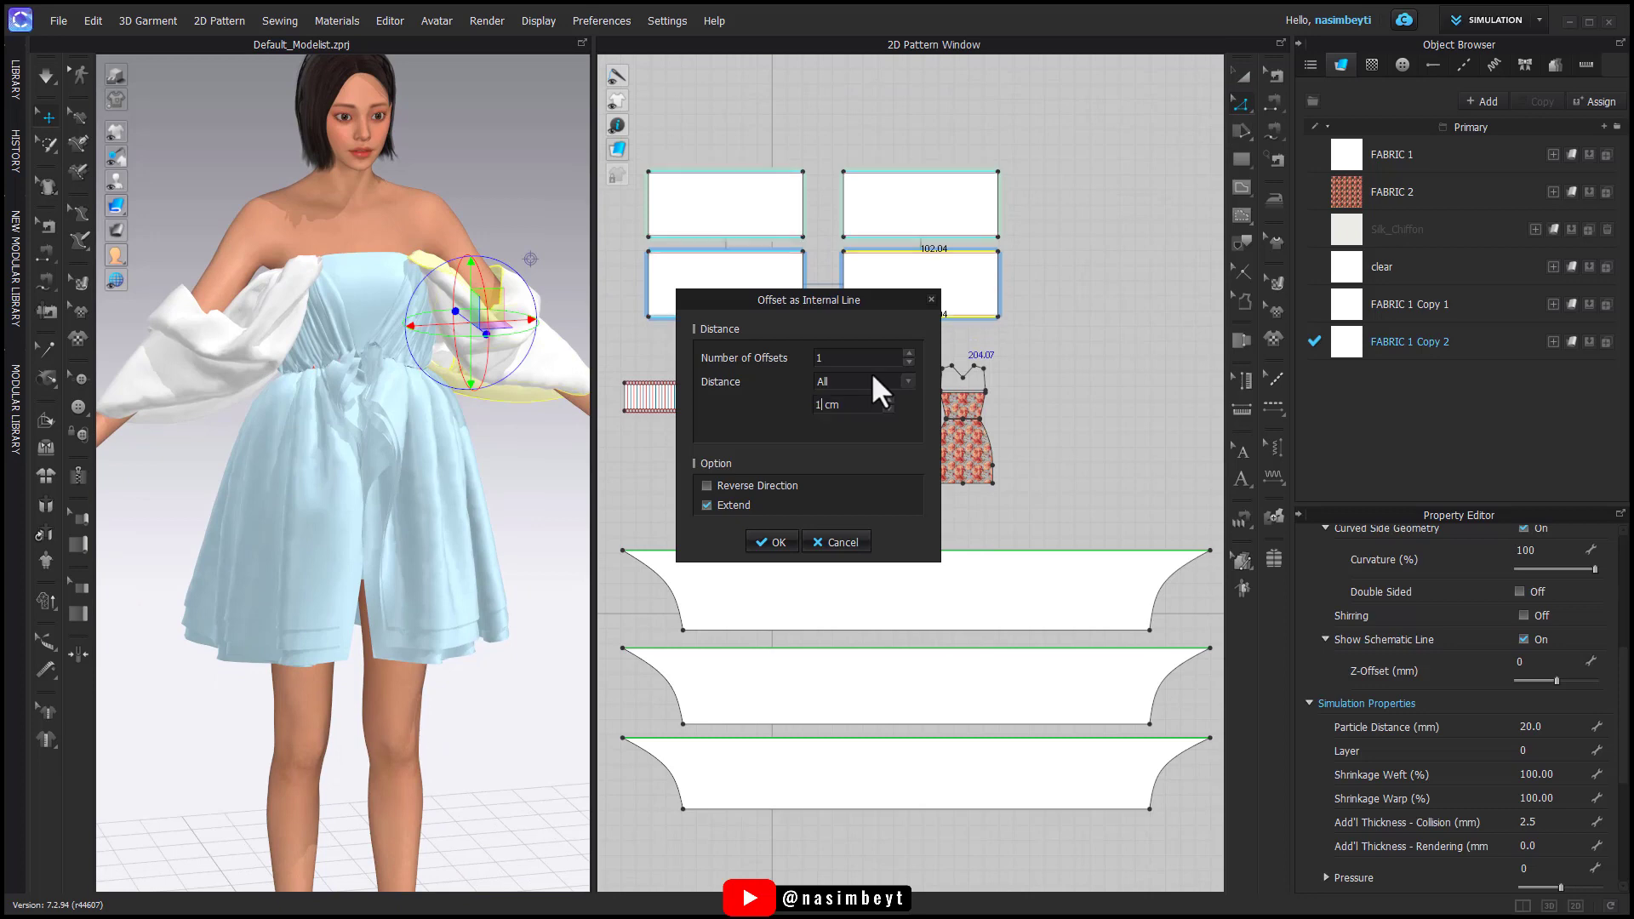
key(Return)
Step: Try to sew the long edges of the first duplicated strip to the internal lines of its original with segment sewing
key(n)
scroll(935, 261, up, 3)
click(1027, 329)
click(1032, 190)
click(1037, 299)
click(1049, 436)
Step: Try the same long-edge sewing on the other strip pair, simulate it, and undo
middle_drag(954, 426, 1098, 419)
click(849, 432)
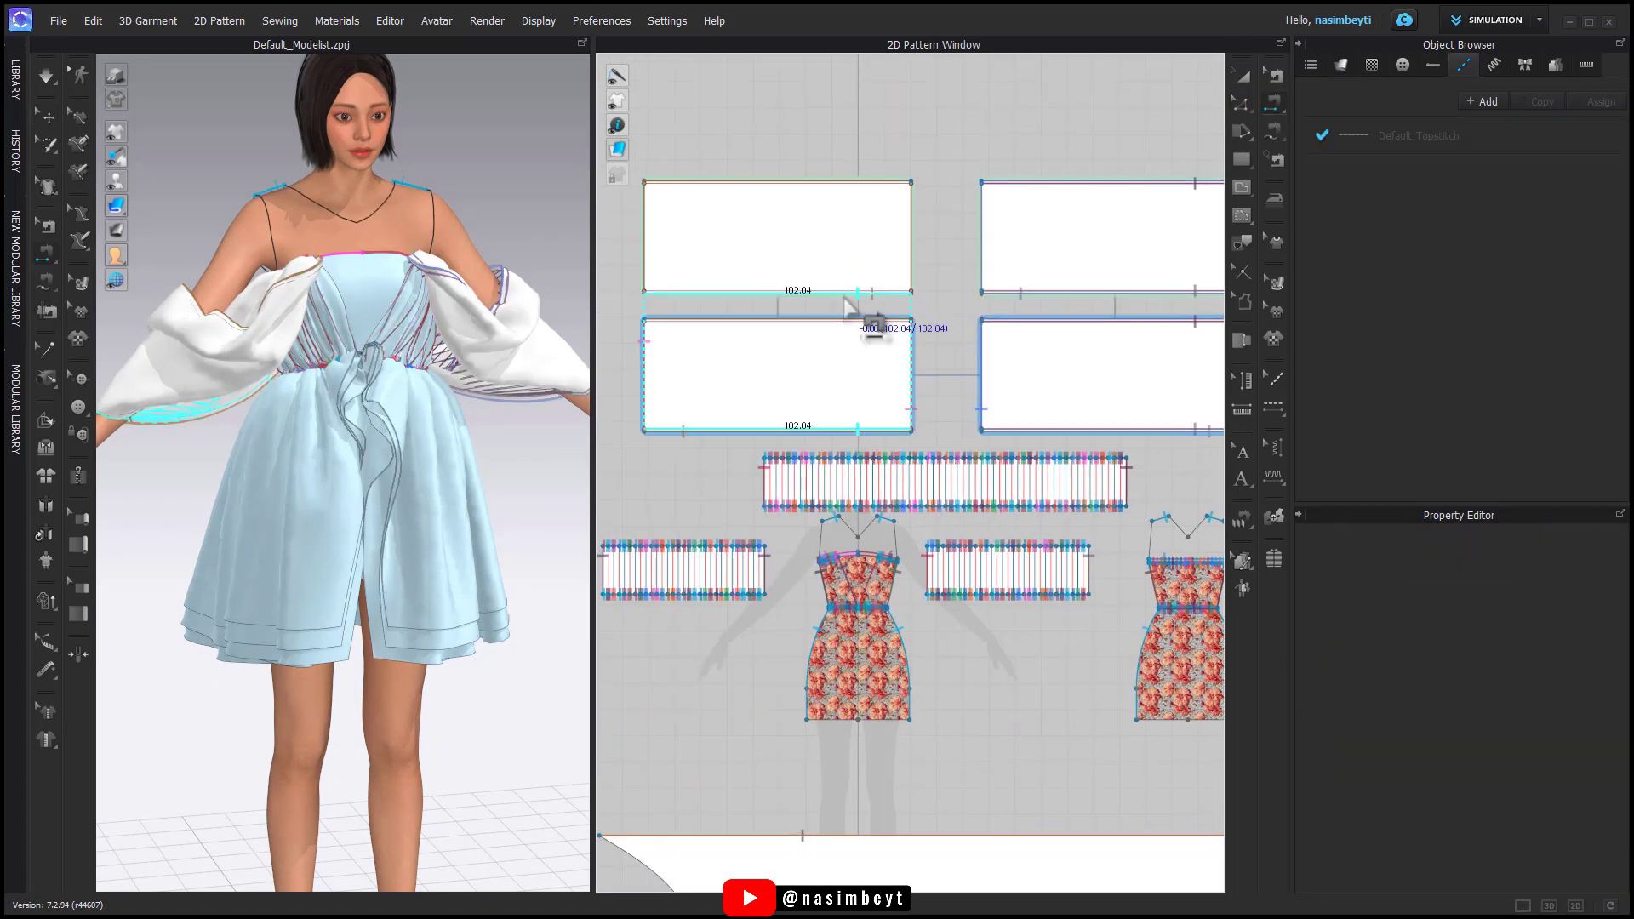
click(848, 294)
click(848, 320)
click(842, 182)
key(space)
key(ctrl+z)
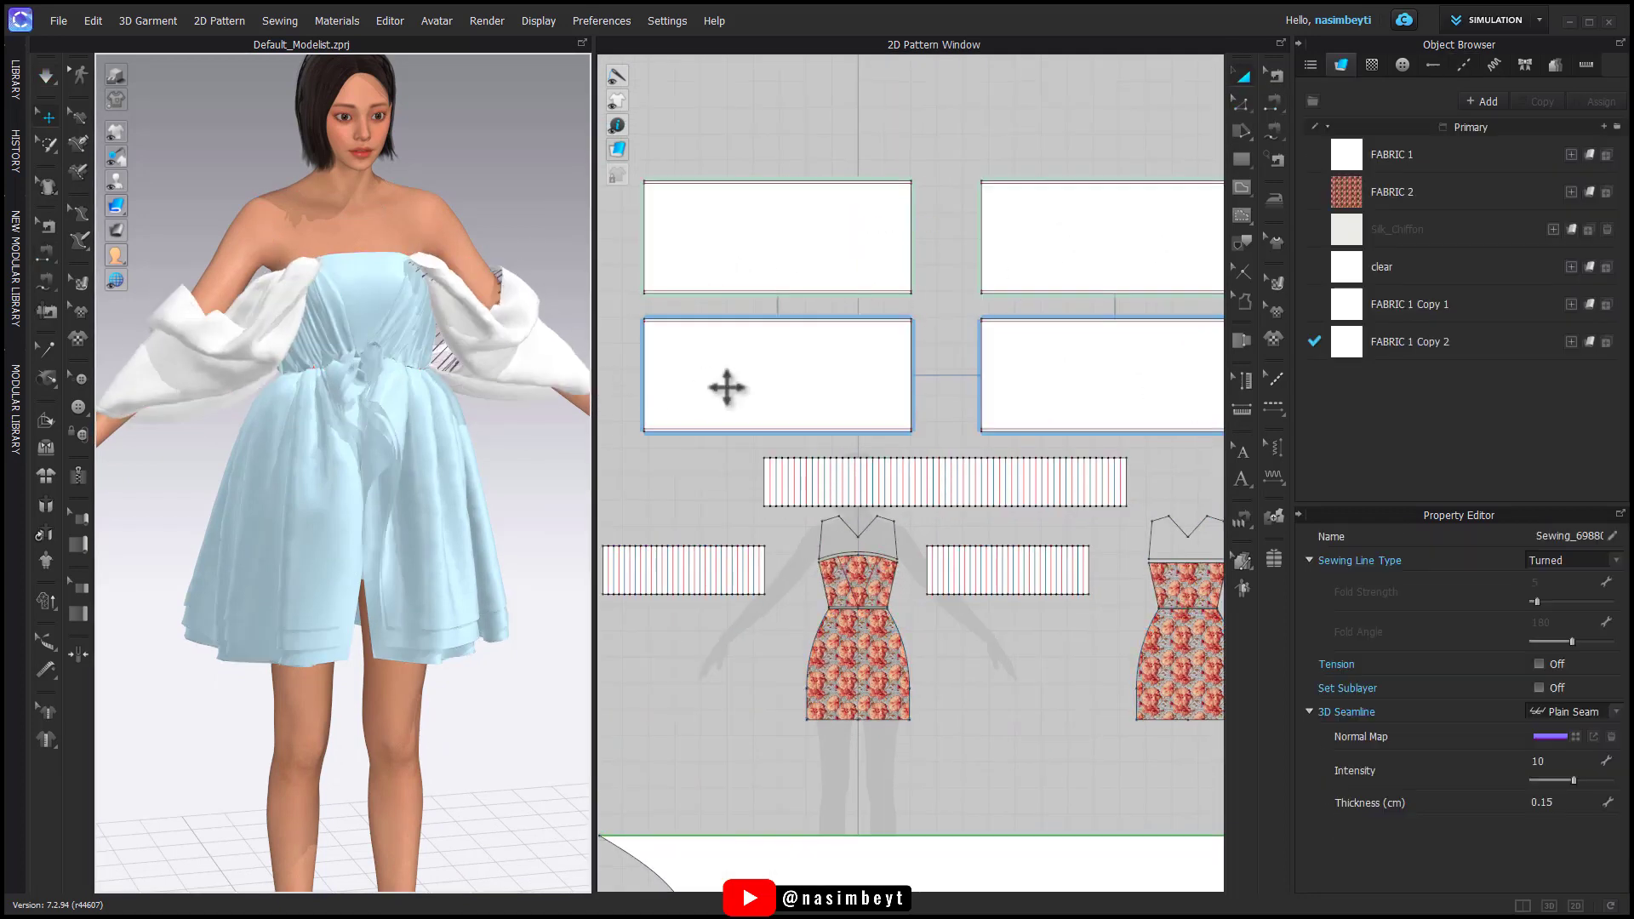
Step: Sew the mirrored strip's two internal lines to its duplicate's long edges, with the sewing direction reversed
click(1275, 103)
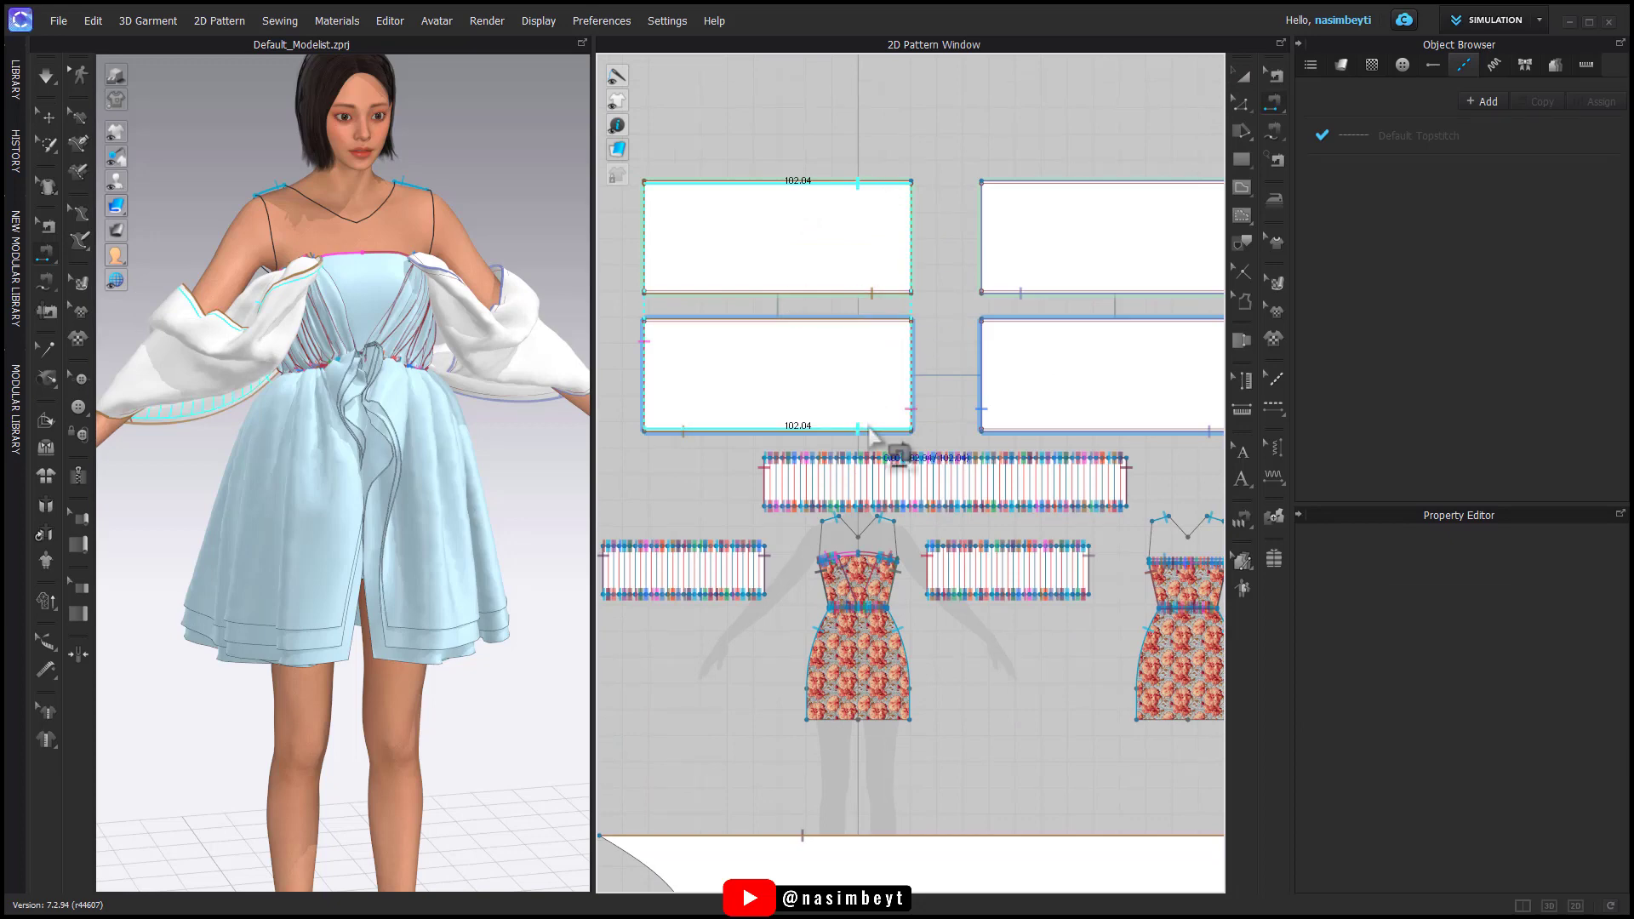
click(714, 326)
click(859, 296)
click(712, 434)
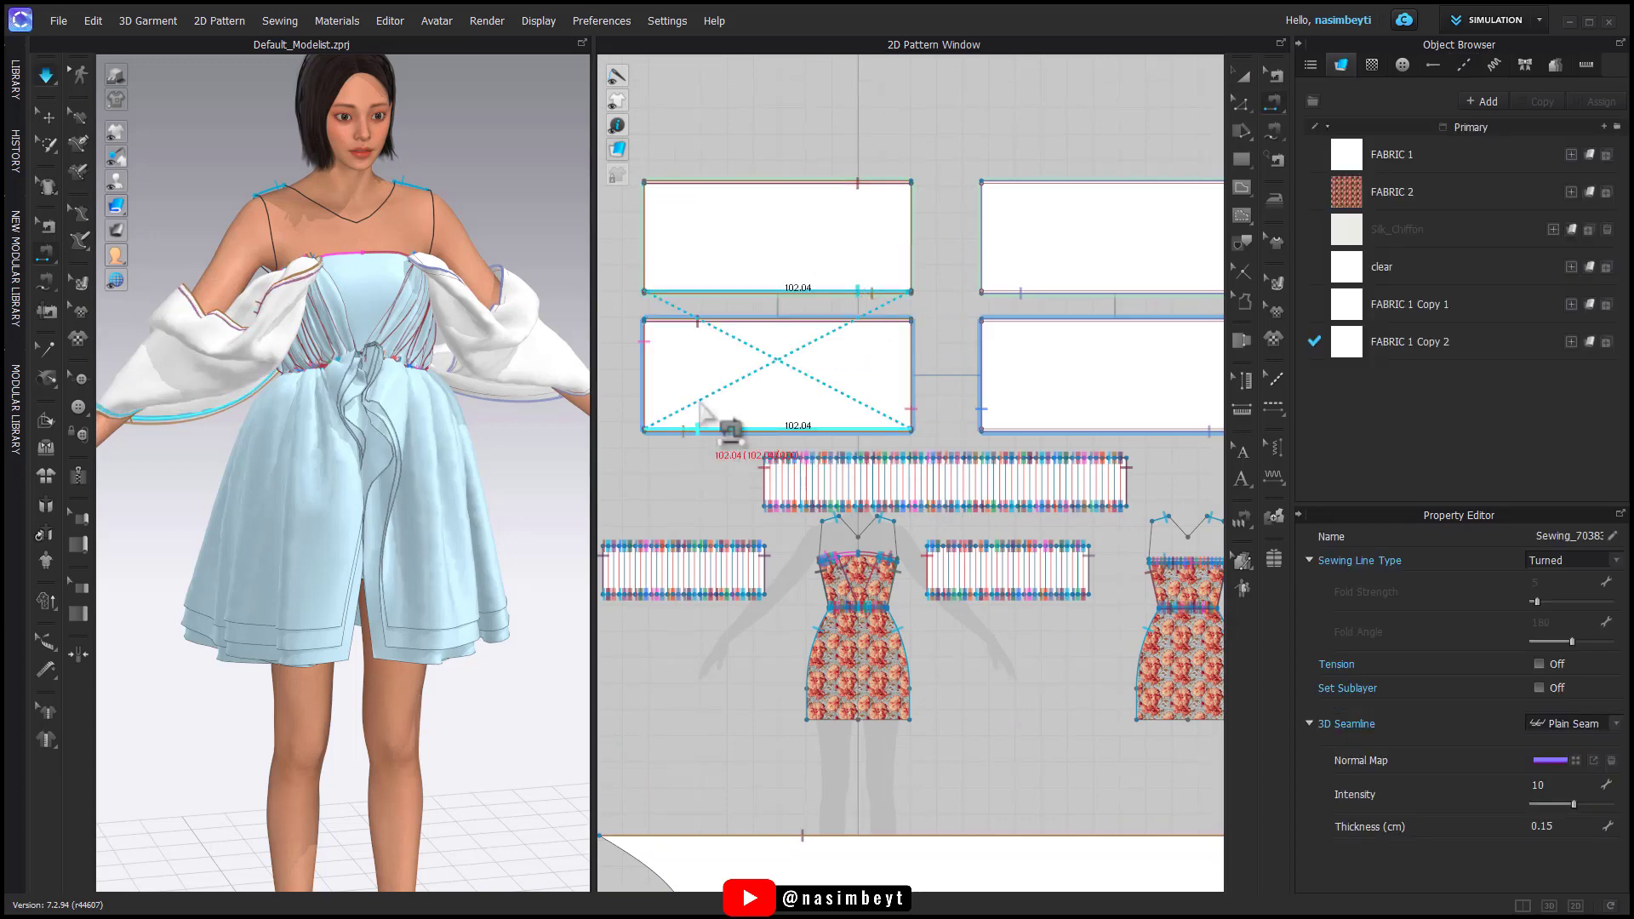
Step: Sew the duplicate's long edges to the internal lines of the left-arm strip in reversed direction and simulate
middle_drag(982, 438, 811, 442)
click(898, 187)
click(994, 328)
click(985, 296)
click(898, 433)
key(space)
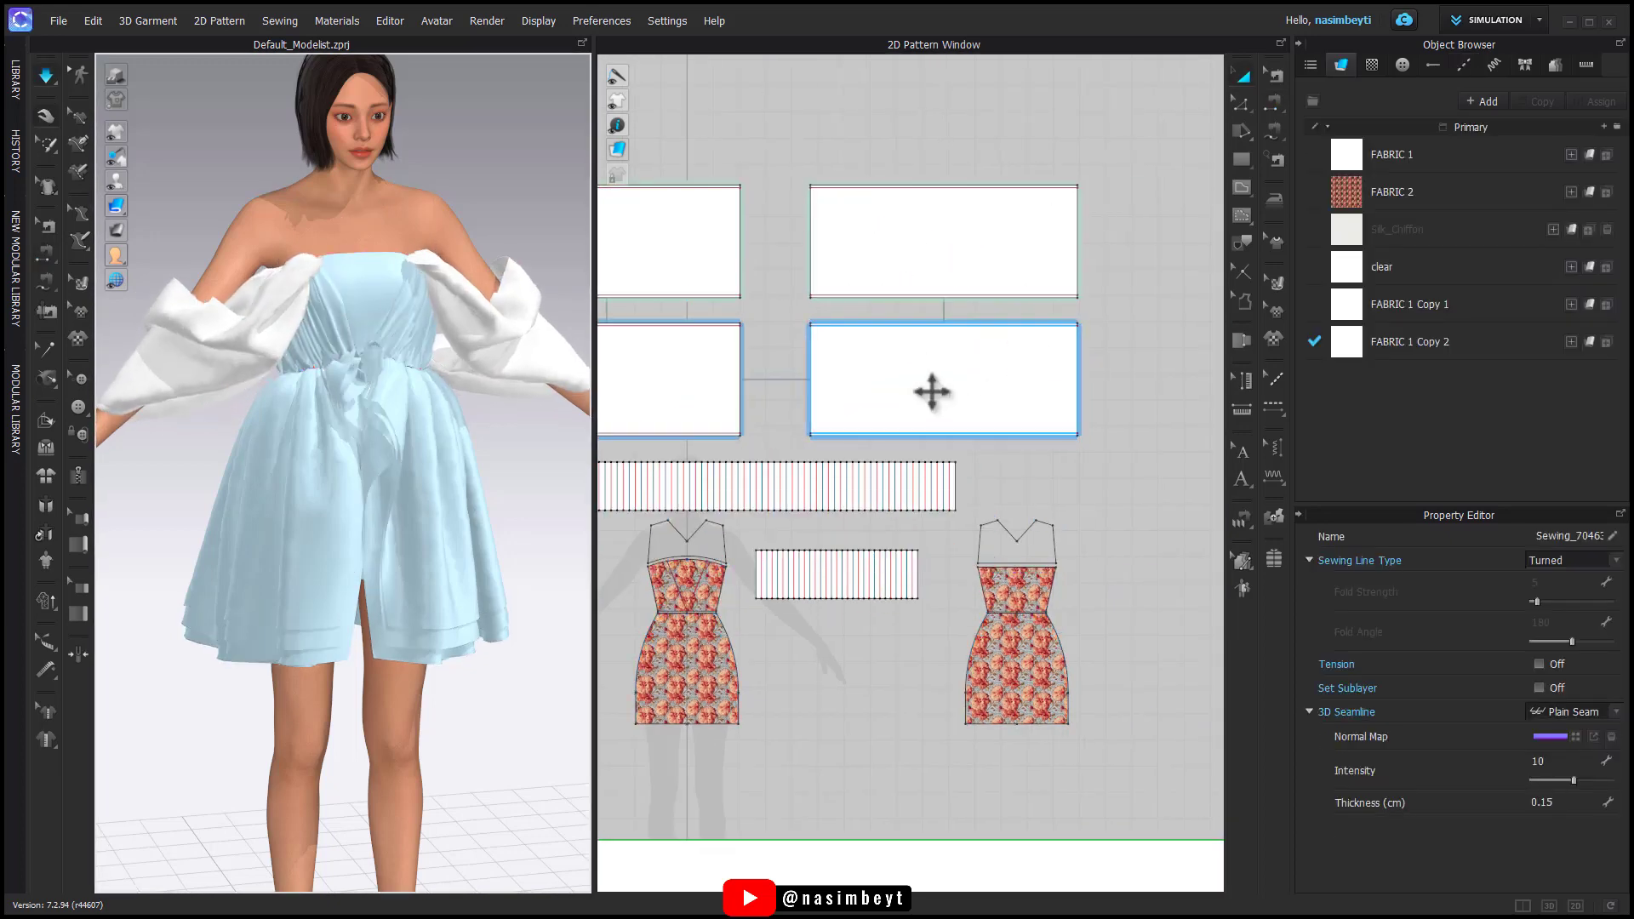
Step: Select the curved side edges and lower edges of the three skirt layers and offset them as internal lines
key(space)
key(z)
scroll(930, 596, down, 8)
middle_drag(923, 616, 845, 402)
scroll(792, 441, up, 4)
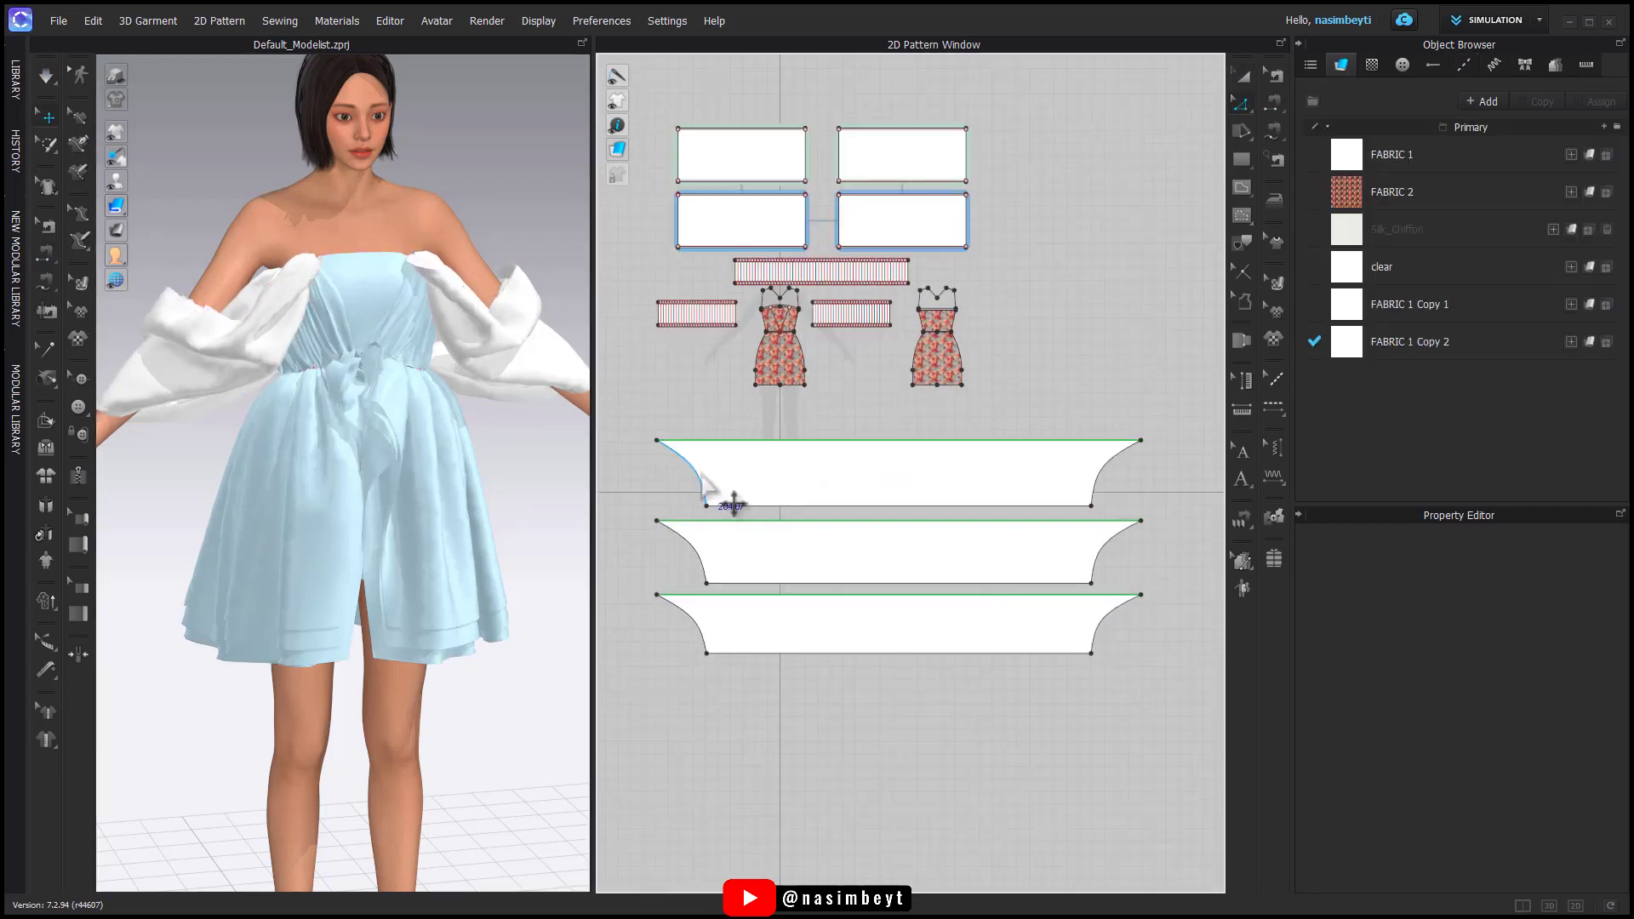
click(701, 484)
shift+click(903, 506)
shift+click(1098, 478)
shift+click(1095, 565)
shift+click(698, 630)
shift+click(924, 654)
shift+click(1097, 633)
right_click(1098, 634)
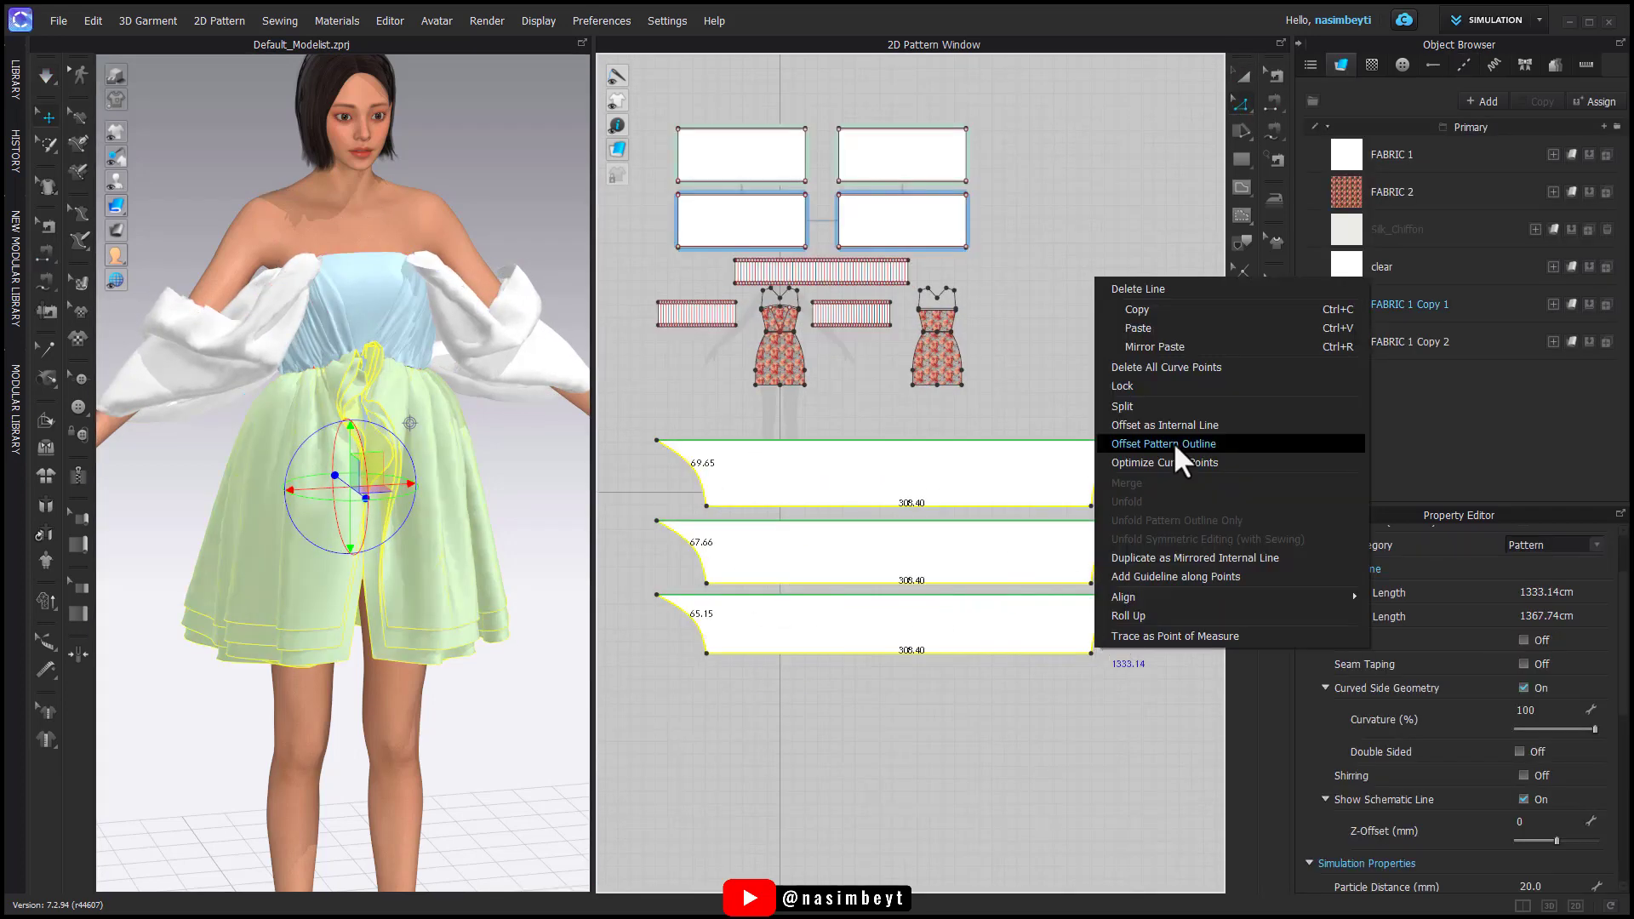
click(1171, 424)
key(Return)
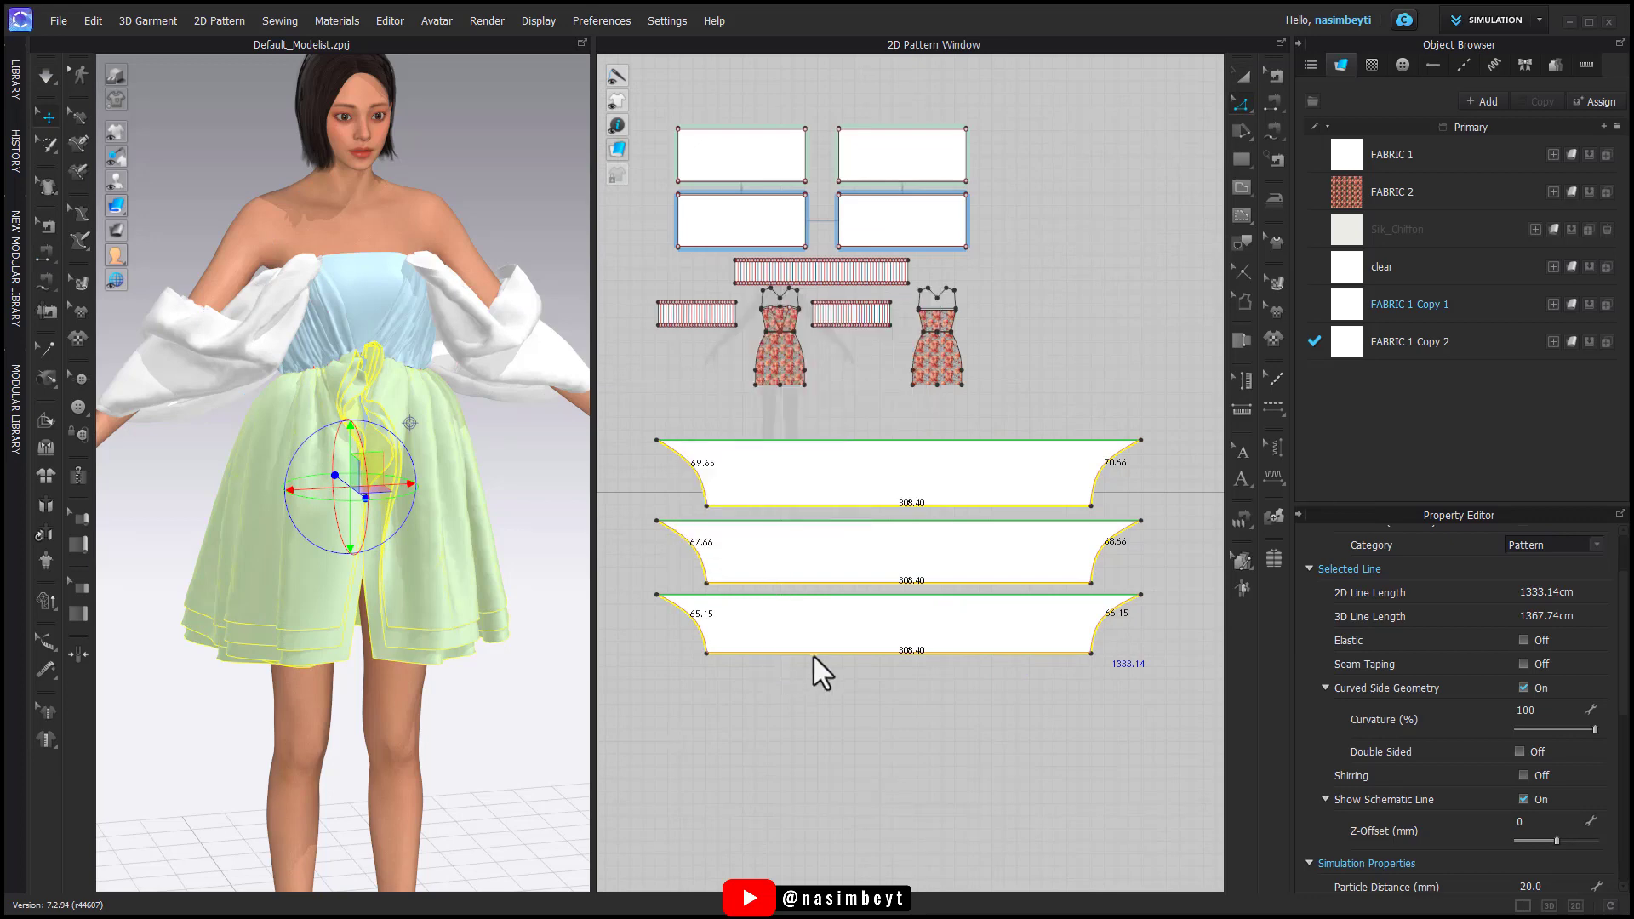
Step: Cut and sew the three skirt layers along the offset internal lines on their curved side and lower edges
scroll(723, 650, up, 10)
right_click(720, 677)
click(781, 477)
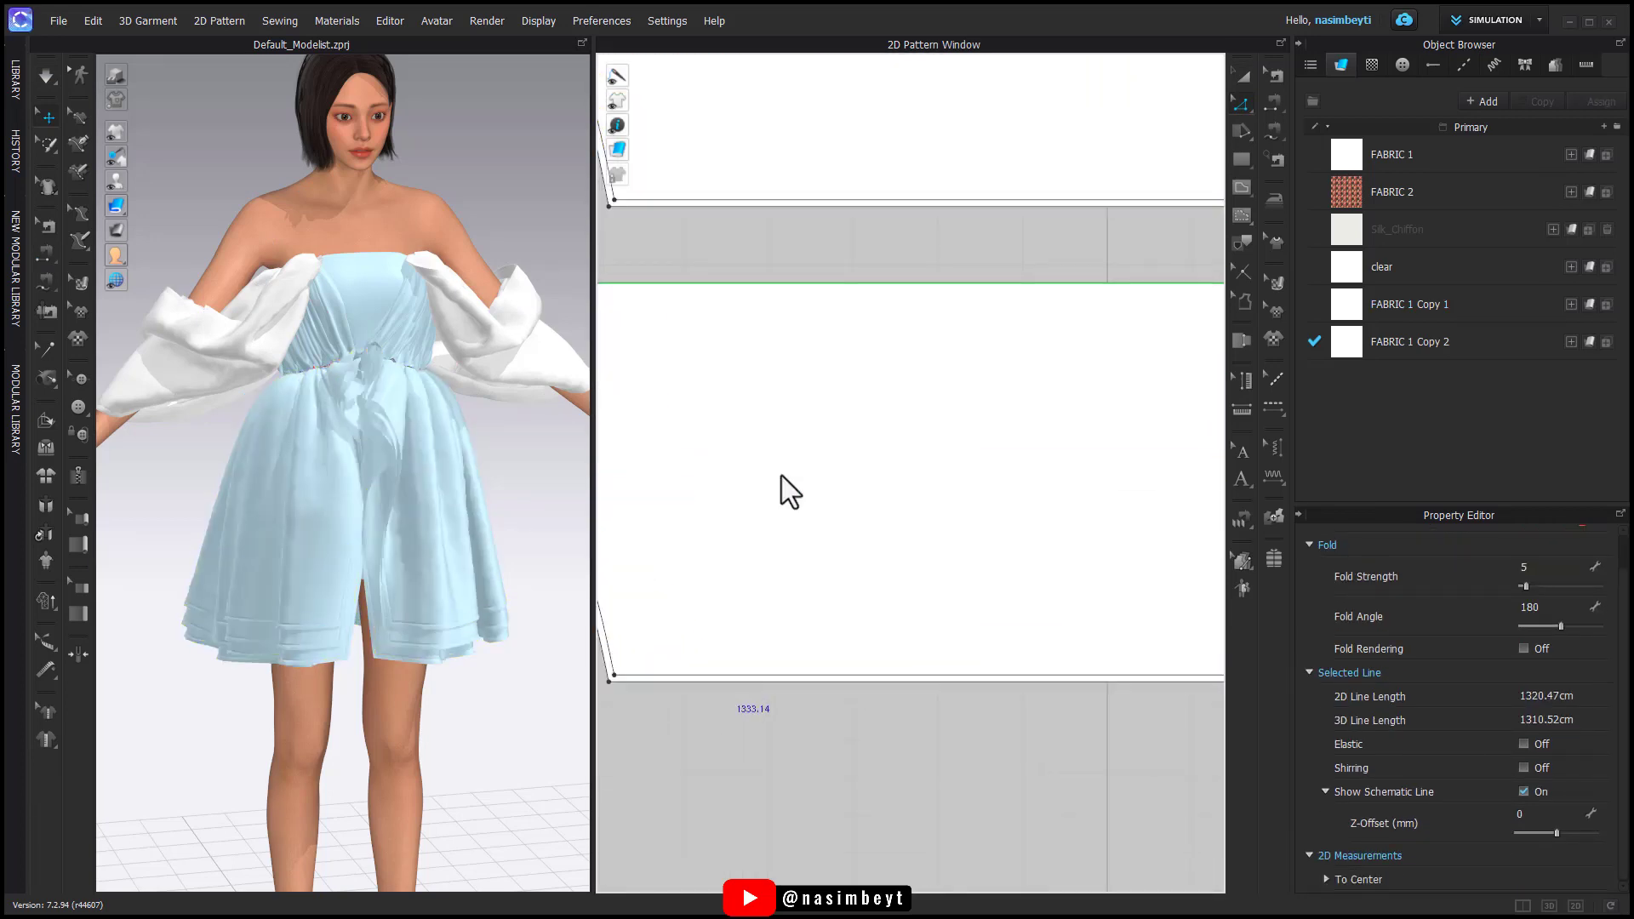
scroll(785, 536, down, 9)
Step: Select the narrow edge bands of the three skirt layers, set their additional rendering thickness, and simulate the garment
click(1245, 79)
scroll(745, 486, up, 6)
click(713, 625)
shift+click(838, 437)
middle_drag(838, 437, 913, 730)
shift+click(928, 452)
scroll(1437, 735, down, 7)
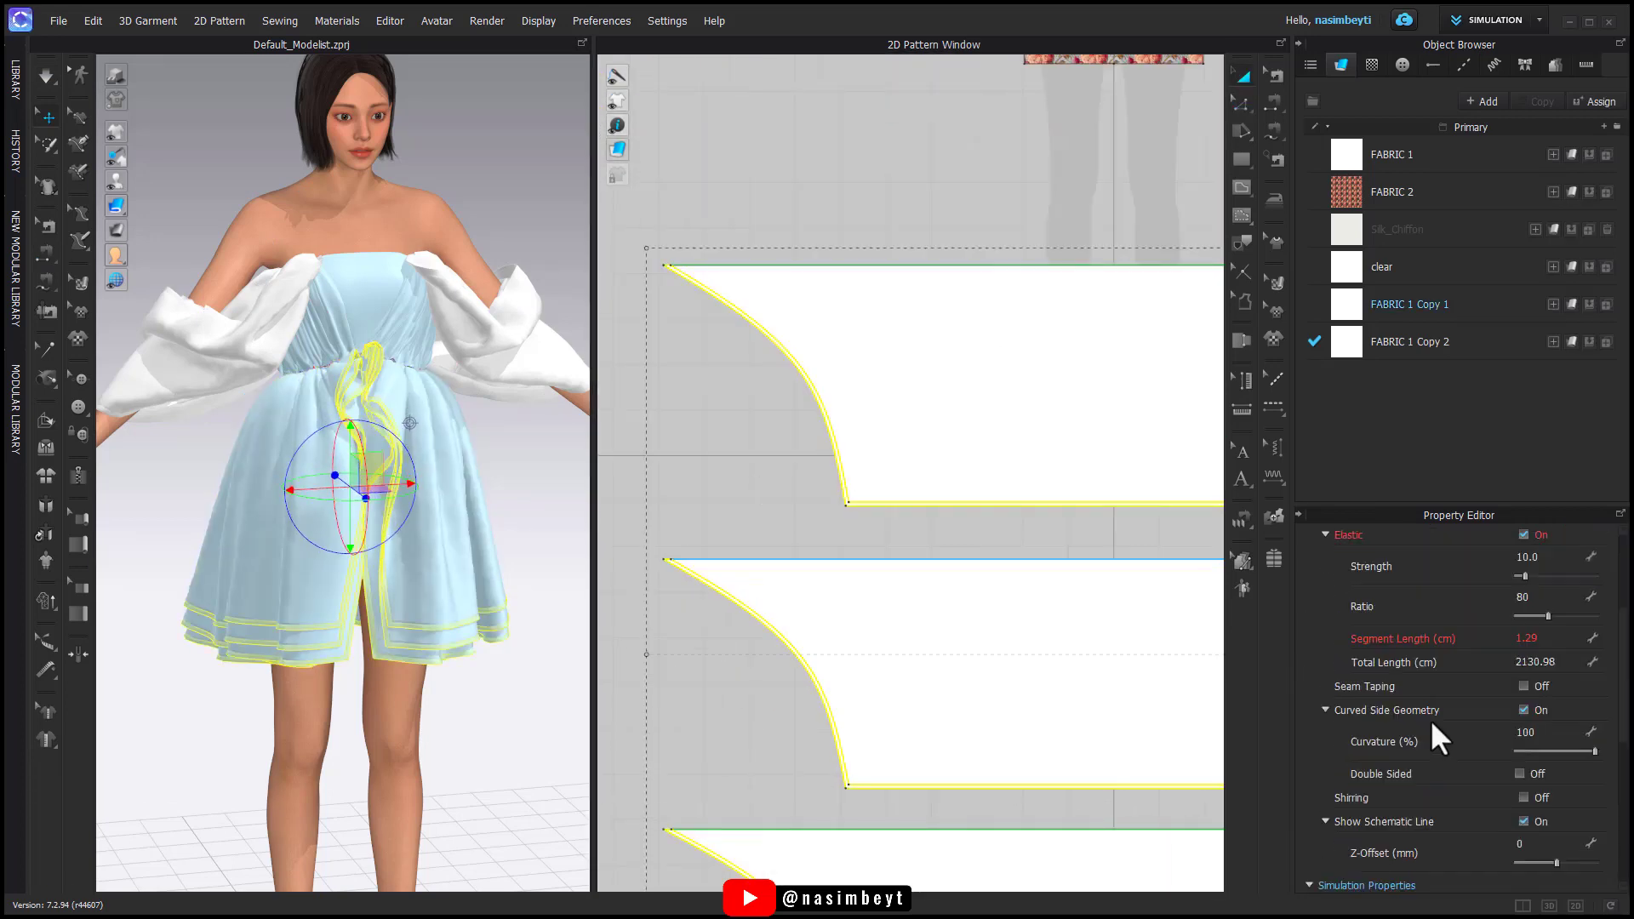
click(1557, 825)
scroll(924, 501, down, 8)
click(751, 712)
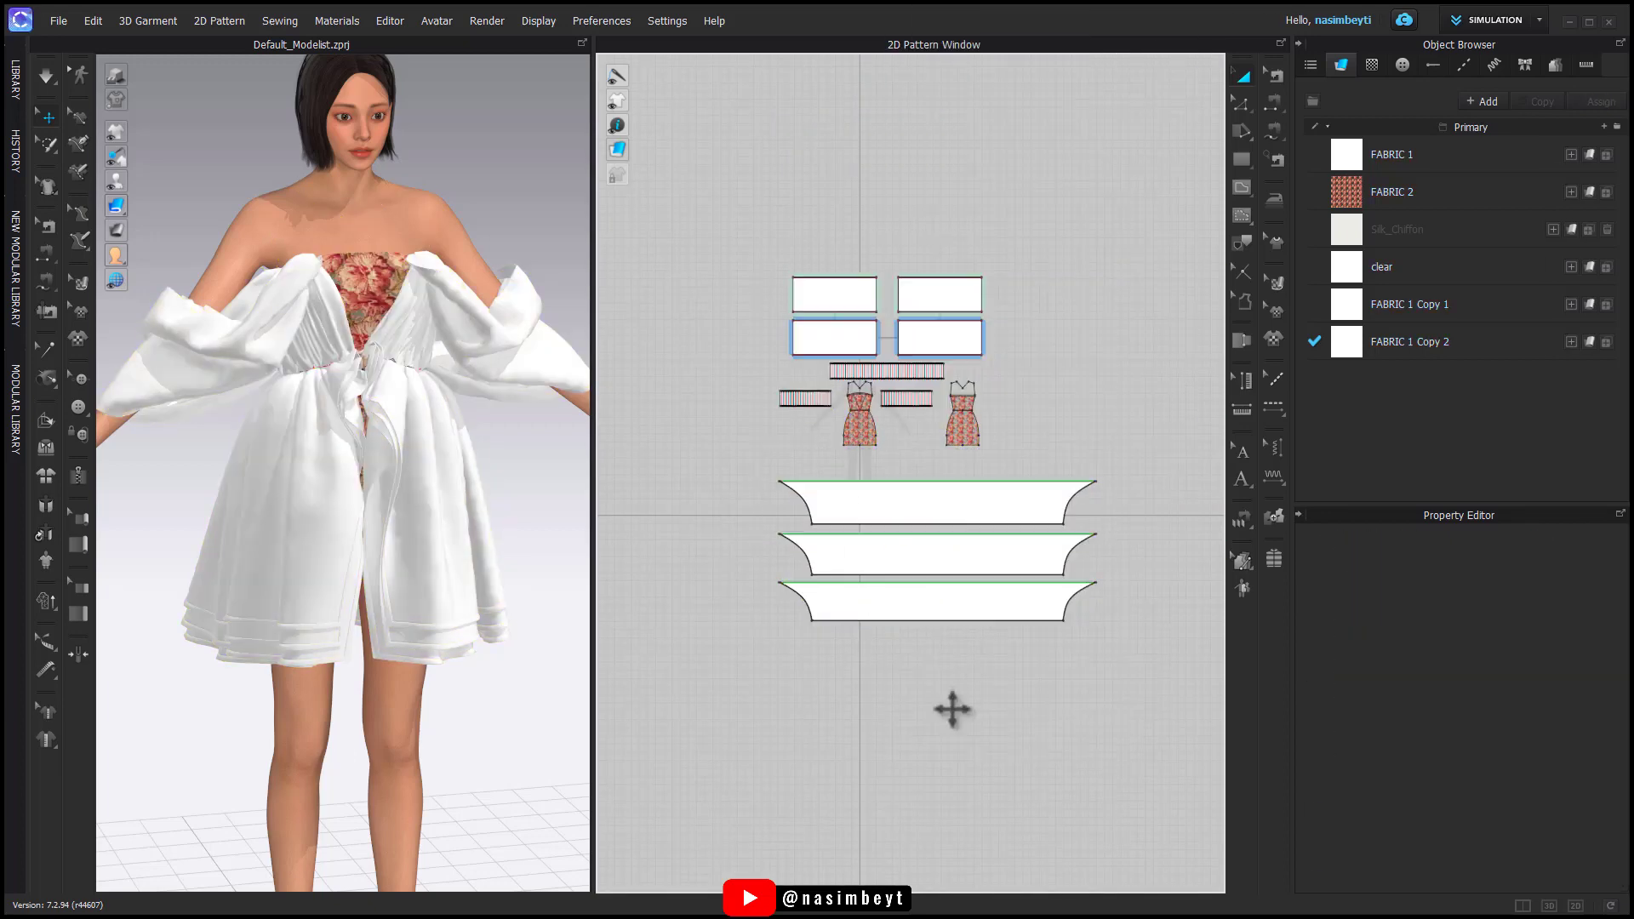
right_drag(573, 640, 706, 753)
key(space)
Step: Layer clone the front and back floral base patterns over the originals, place the copies beside them, and simulate
scroll(917, 437, up, 5)
mouse_move(918, 437)
middle_down()
mouse_move(911, 464)
mouse_move(834, 525)
middle_up()
drag(652, 435, 726, 518)
shift+drag(885, 439, 956, 520)
right_click(951, 521)
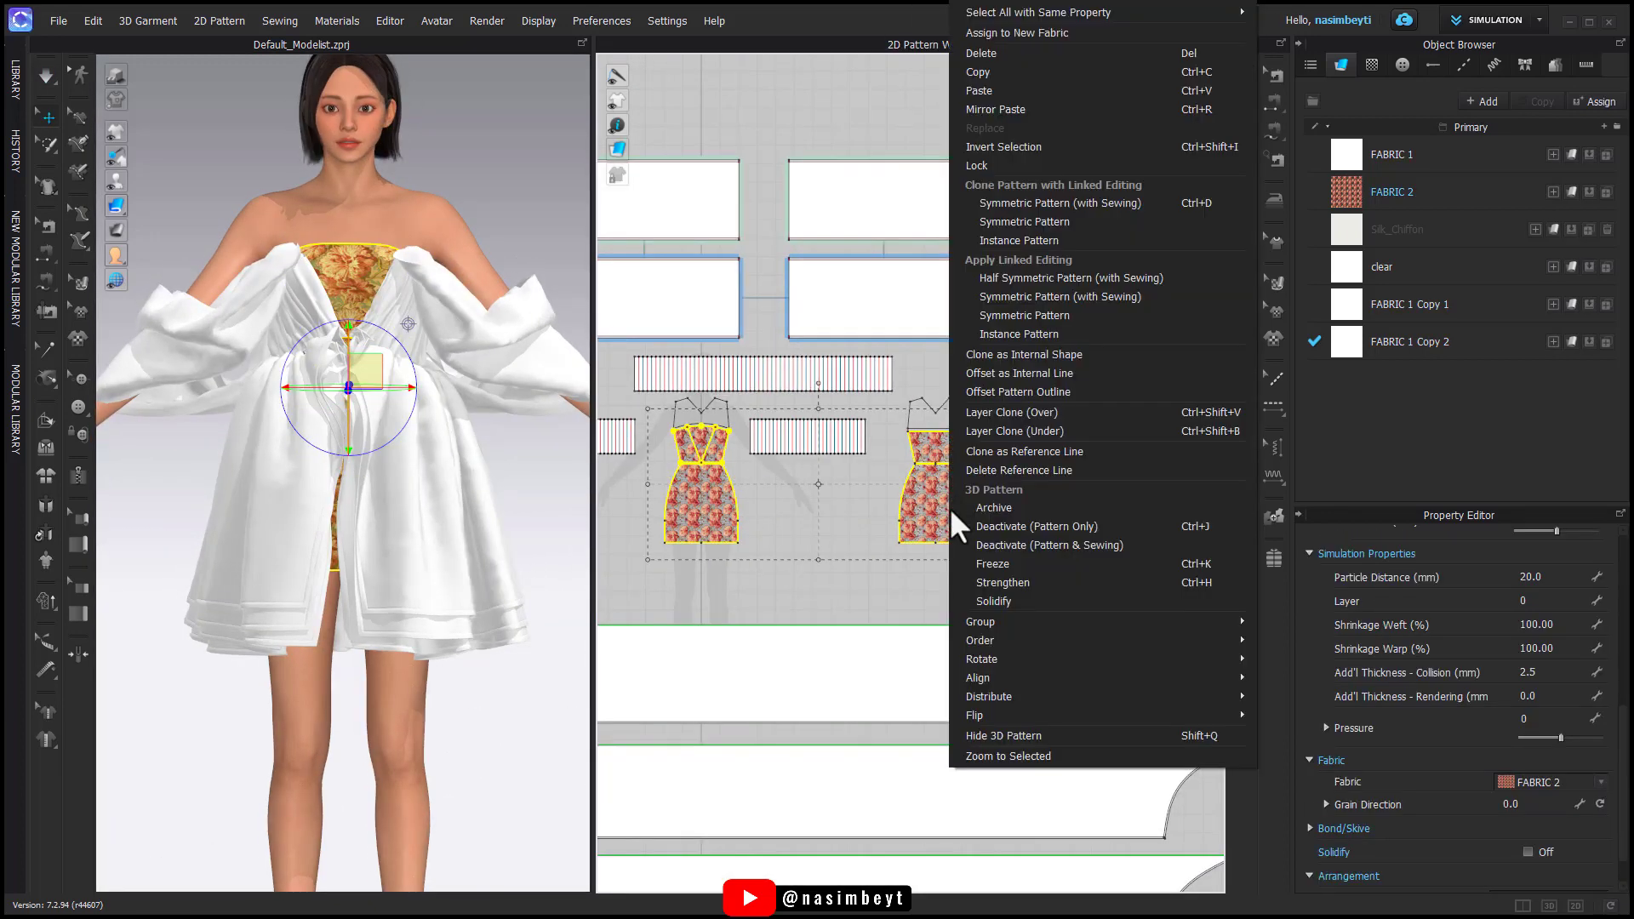
click(1004, 412)
middle_drag(1157, 492, 941, 507)
click(941, 507)
click(758, 605)
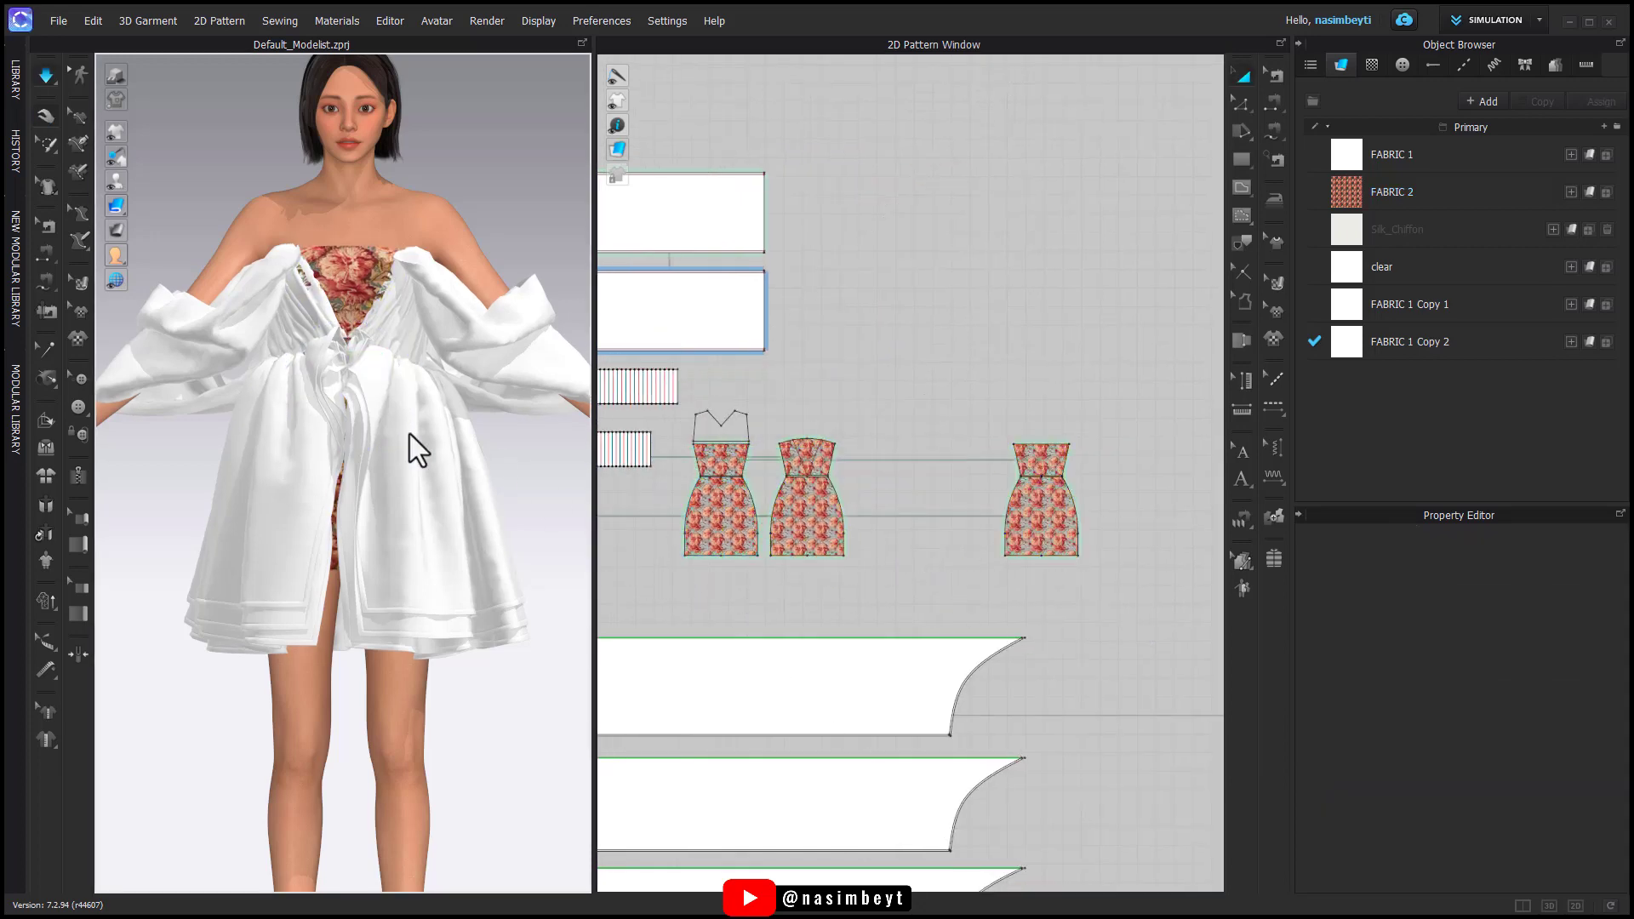
right_drag(410, 435, 511, 511)
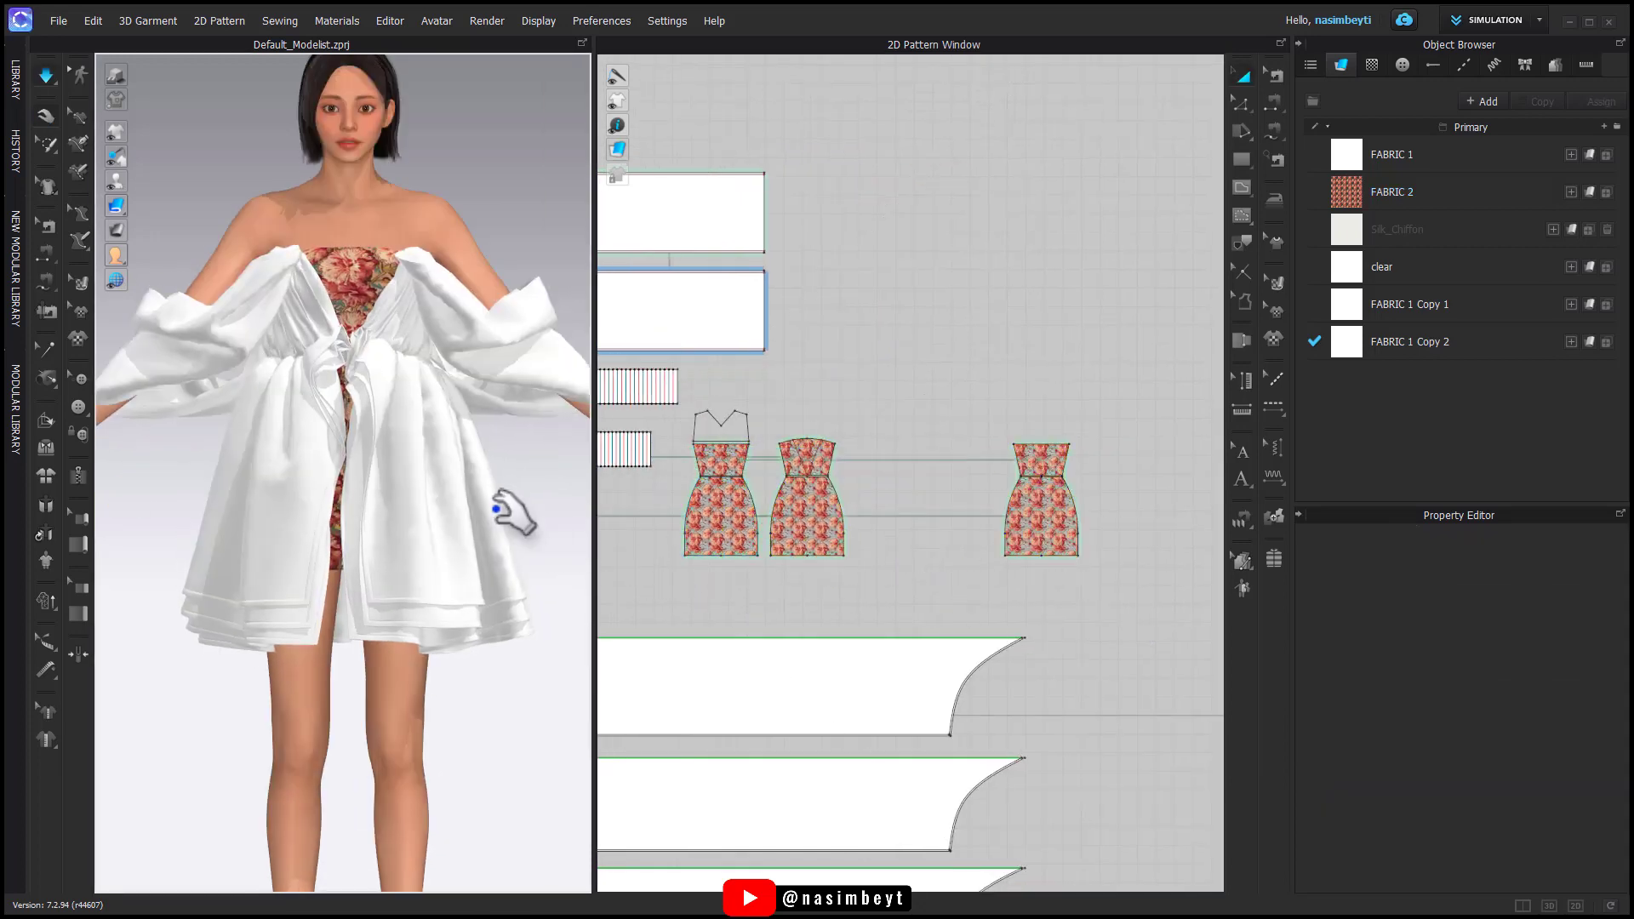
Step: Set the cloned floral base patterns' weft shrinkage to 110%, adjust their warp shrinkage, and simulate the garment
drag(1098, 400, 767, 588)
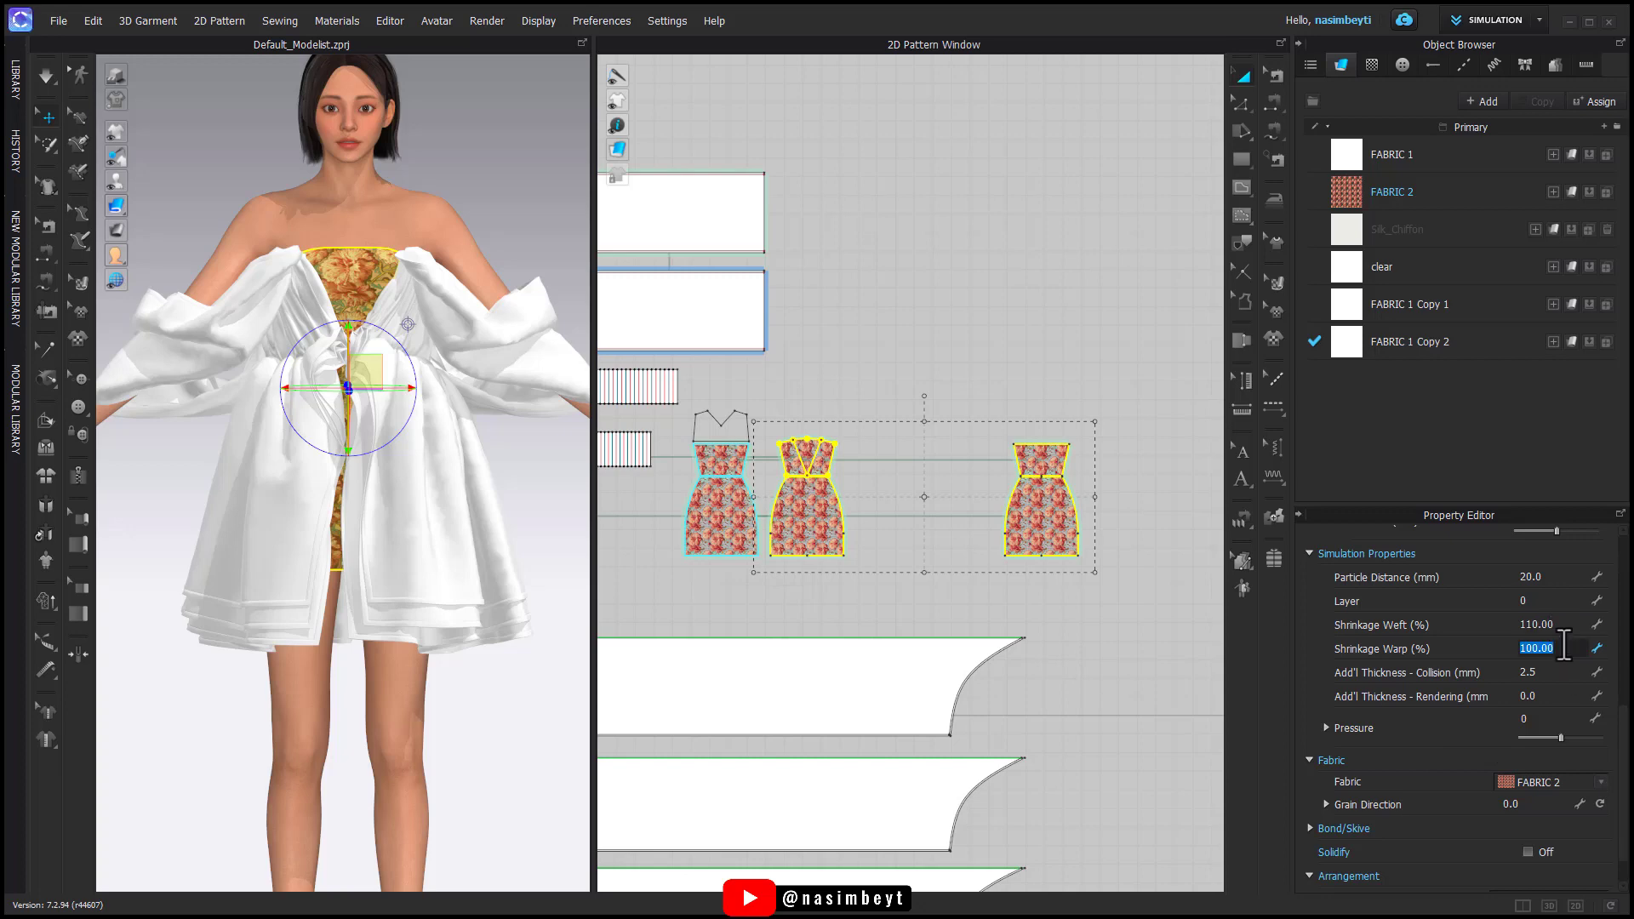
click(1013, 606)
key(space)
key(space)
scroll(962, 533, down, 5)
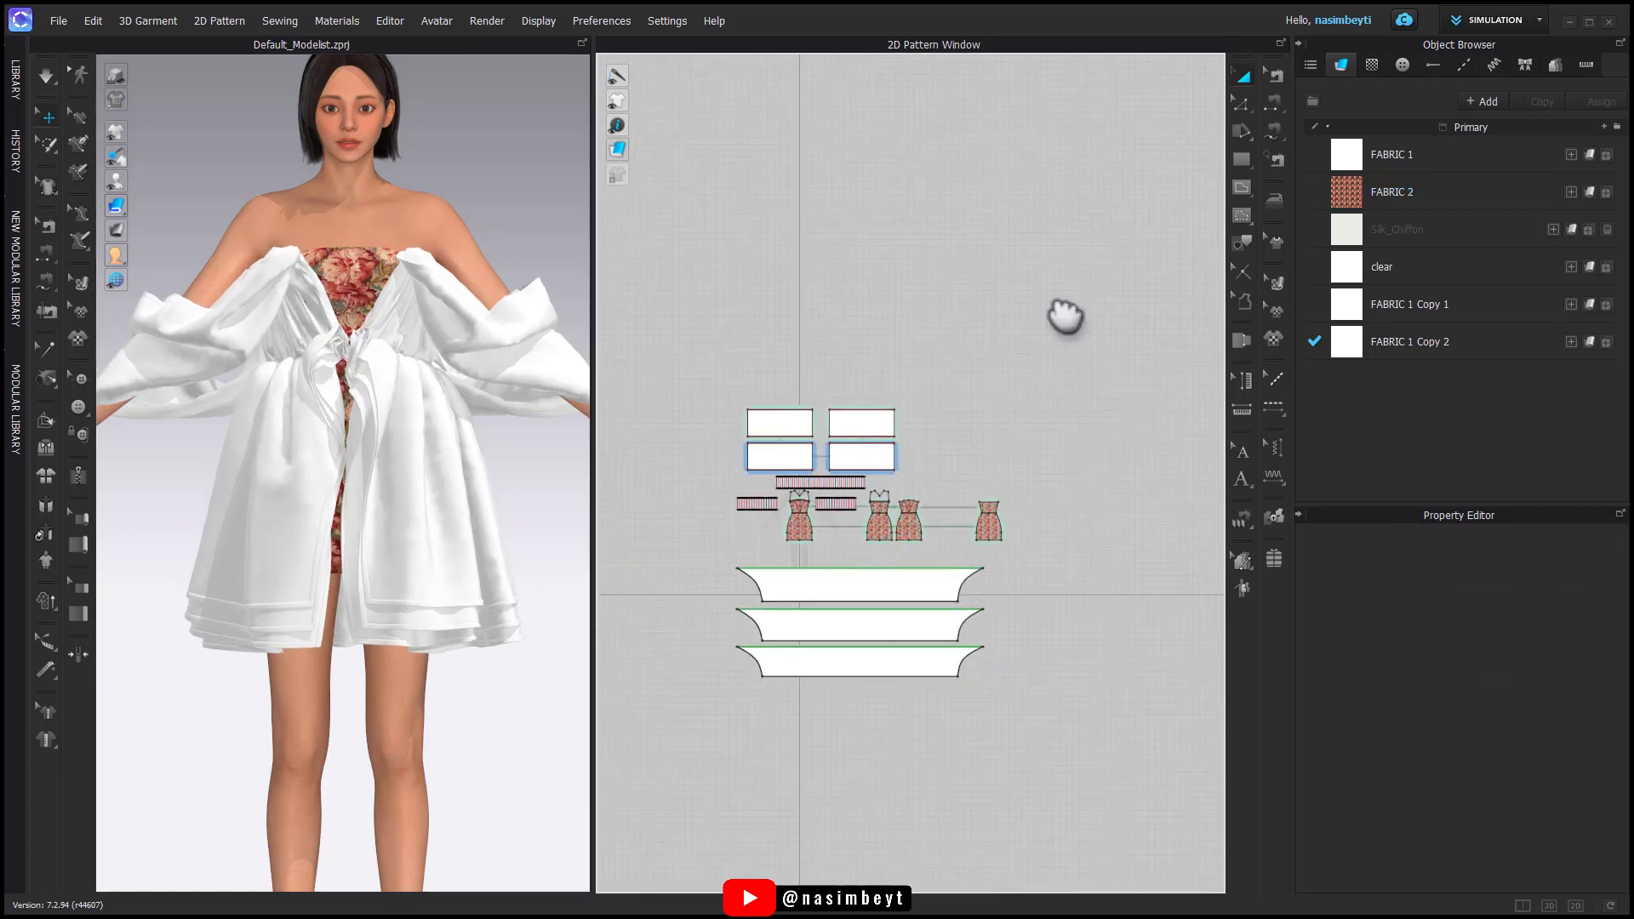
Step: Set the particle distance of all patterns to 5 mm and simulate the garment
key(ctrl+a)
click(1550, 628)
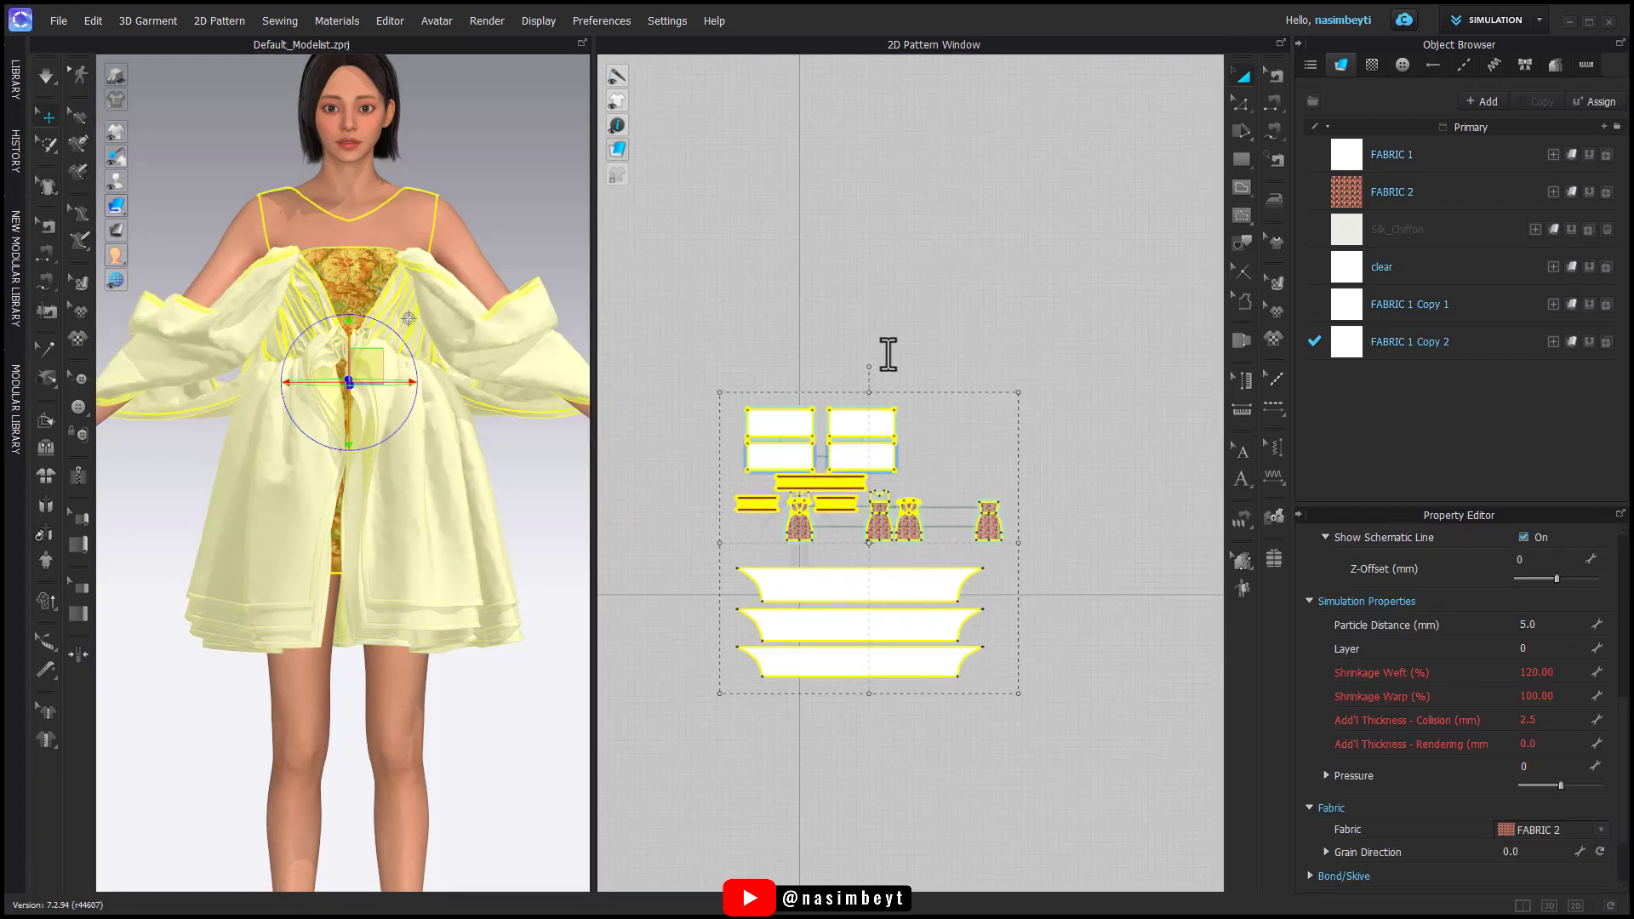
click(967, 453)
key(space)
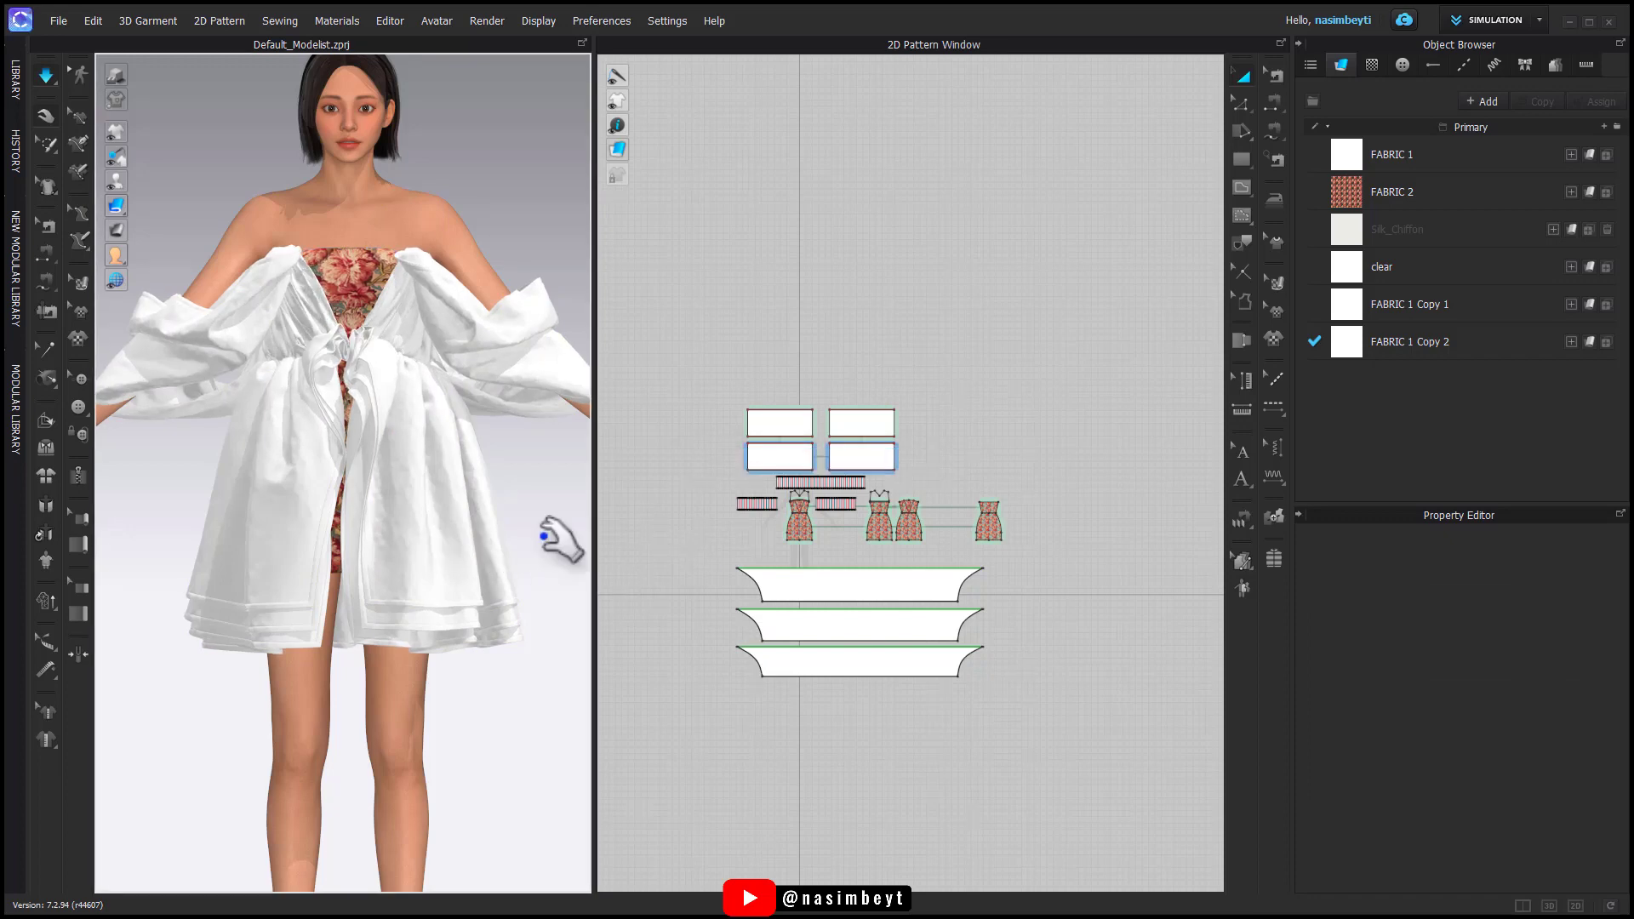
Step: Check which patterns use FABRIC 1, FABRIC 1 Copy 1 and FABRIC 1 Copy 2
click(1413, 155)
click(1418, 339)
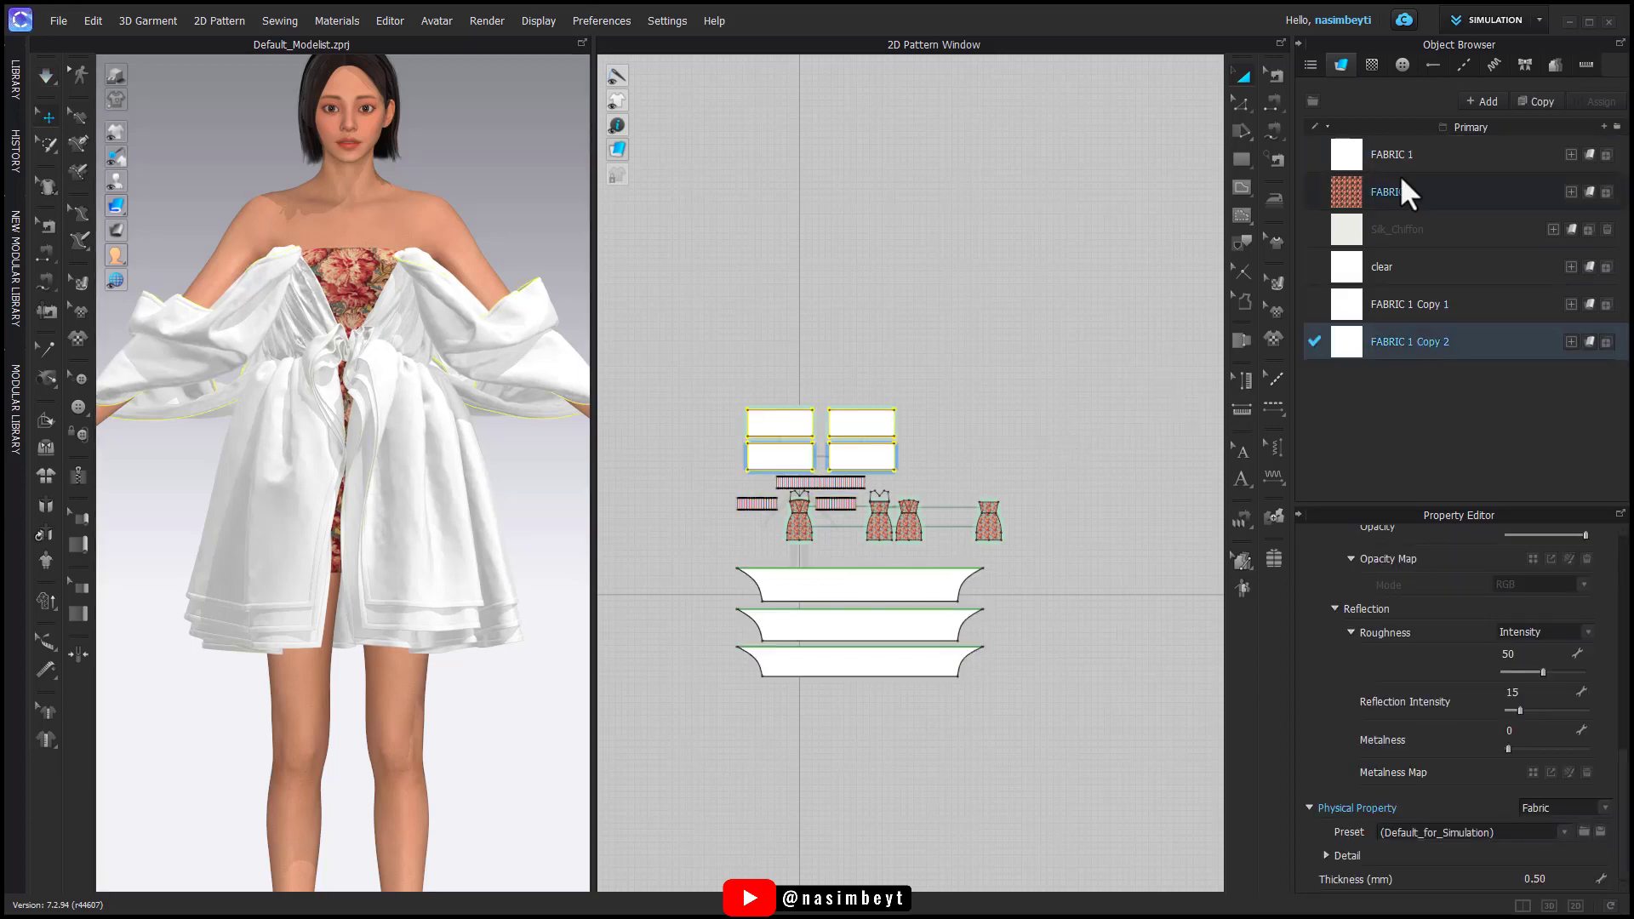
click(1401, 163)
click(1402, 304)
click(1402, 341)
click(1401, 308)
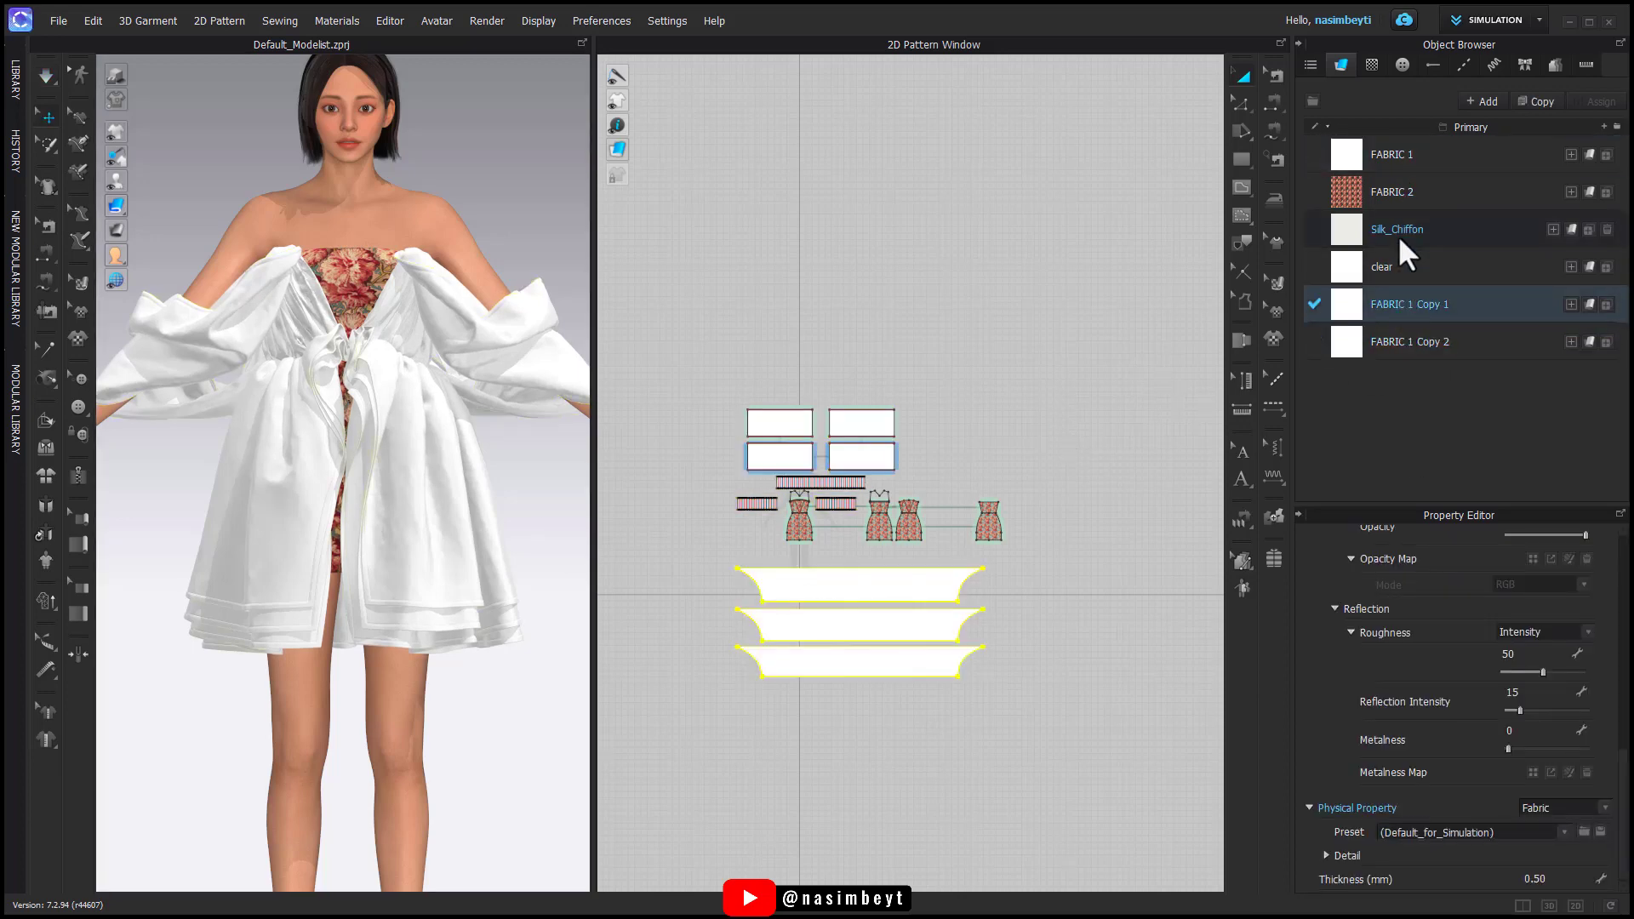
click(1400, 345)
click(1401, 161)
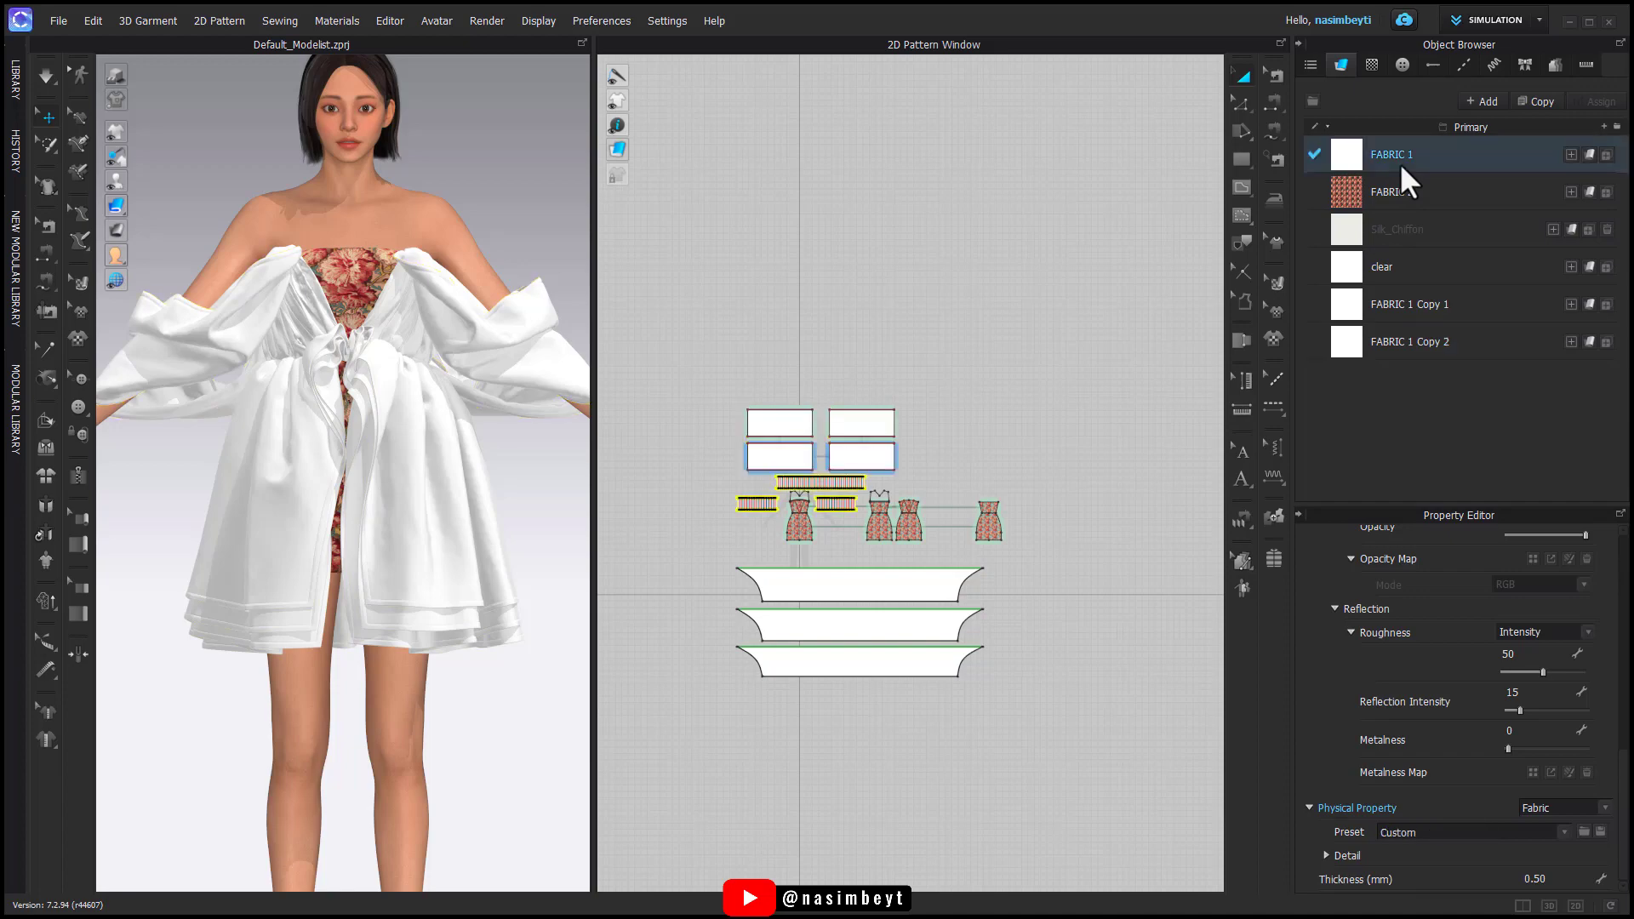
Step: Assign the Silk_Chiffon fabric to the four sleeve strips, the three pleated bodice strips and the three skirt layers
click(1403, 229)
click(1498, 883)
click(1030, 400)
scroll(829, 657, up, 2)
drag(953, 304, 686, 440)
scroll(754, 454, up, 5)
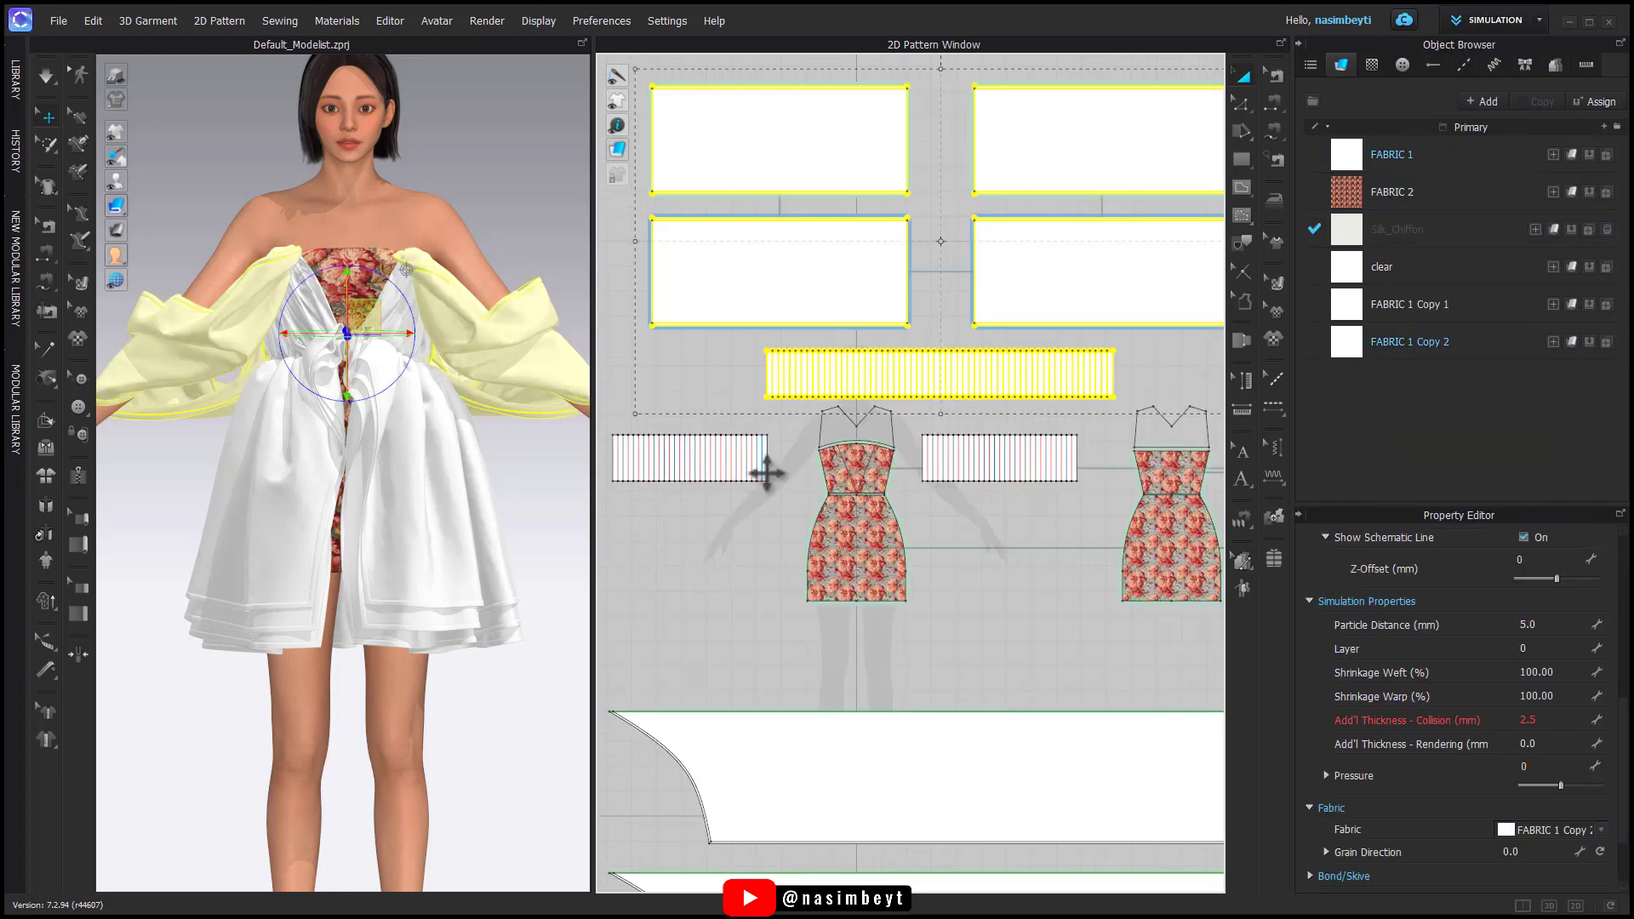
shift+click(750, 457)
shift+click(936, 459)
middle_drag(883, 481, 1043, 494)
scroll(1043, 494, down, 4)
shift+click(993, 603)
shift+click(997, 545)
shift+click(1006, 481)
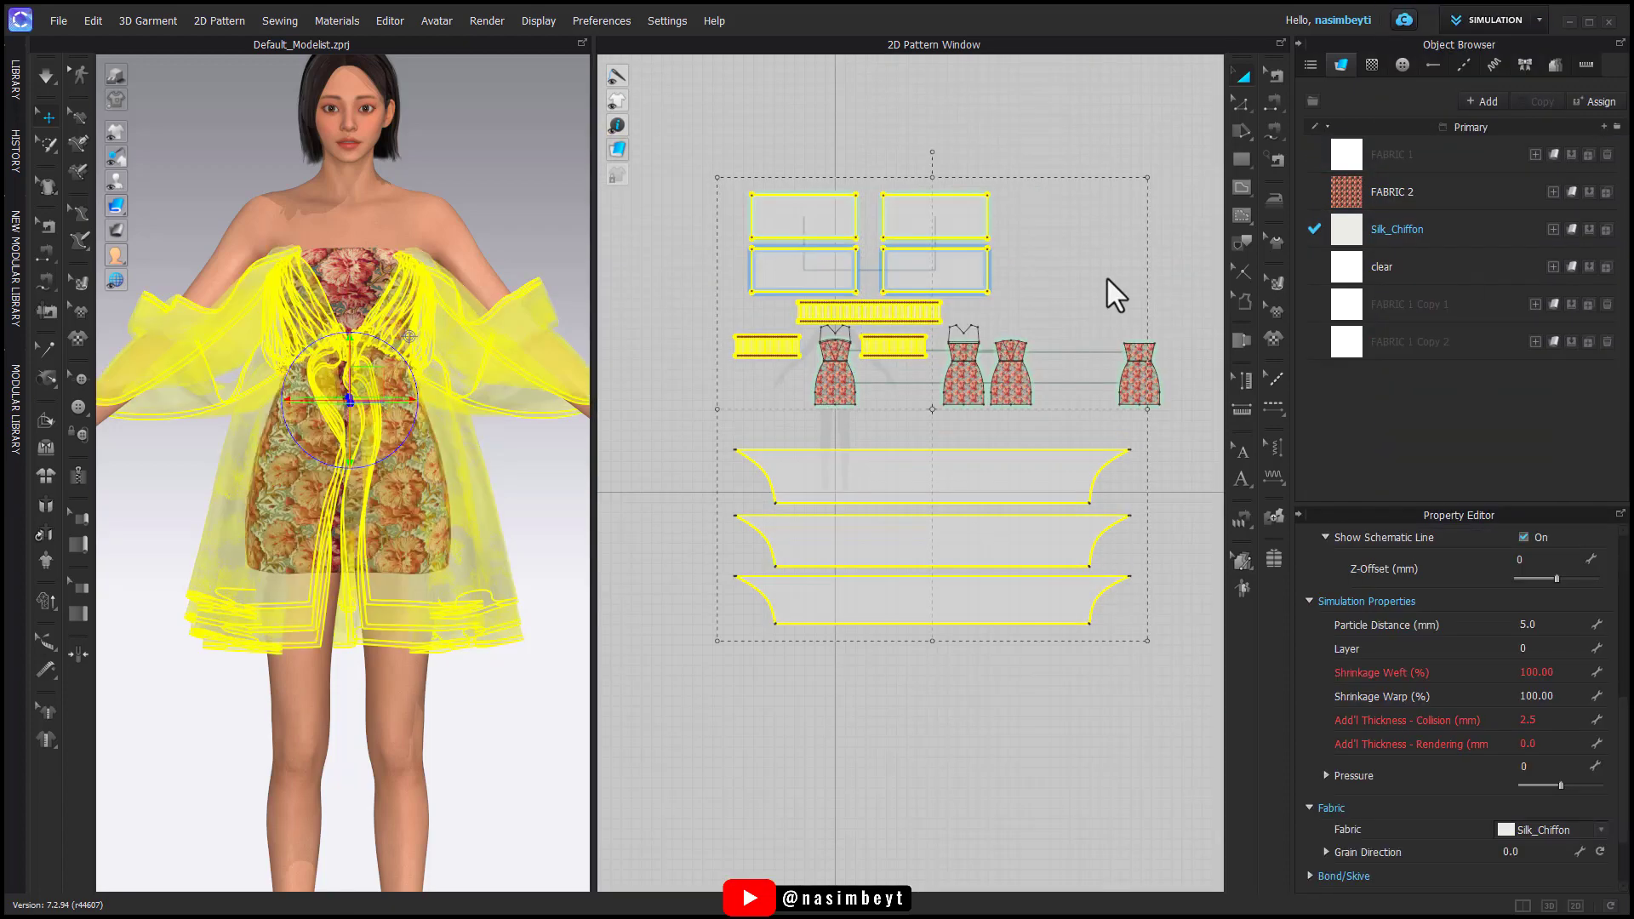
click(1107, 281)
Step: Turn on high-quality rendering in the 3D view and simulate the chiffon dress
click(117, 76)
right_drag(477, 651, 502, 350)
right_drag(355, 719, 460, 713)
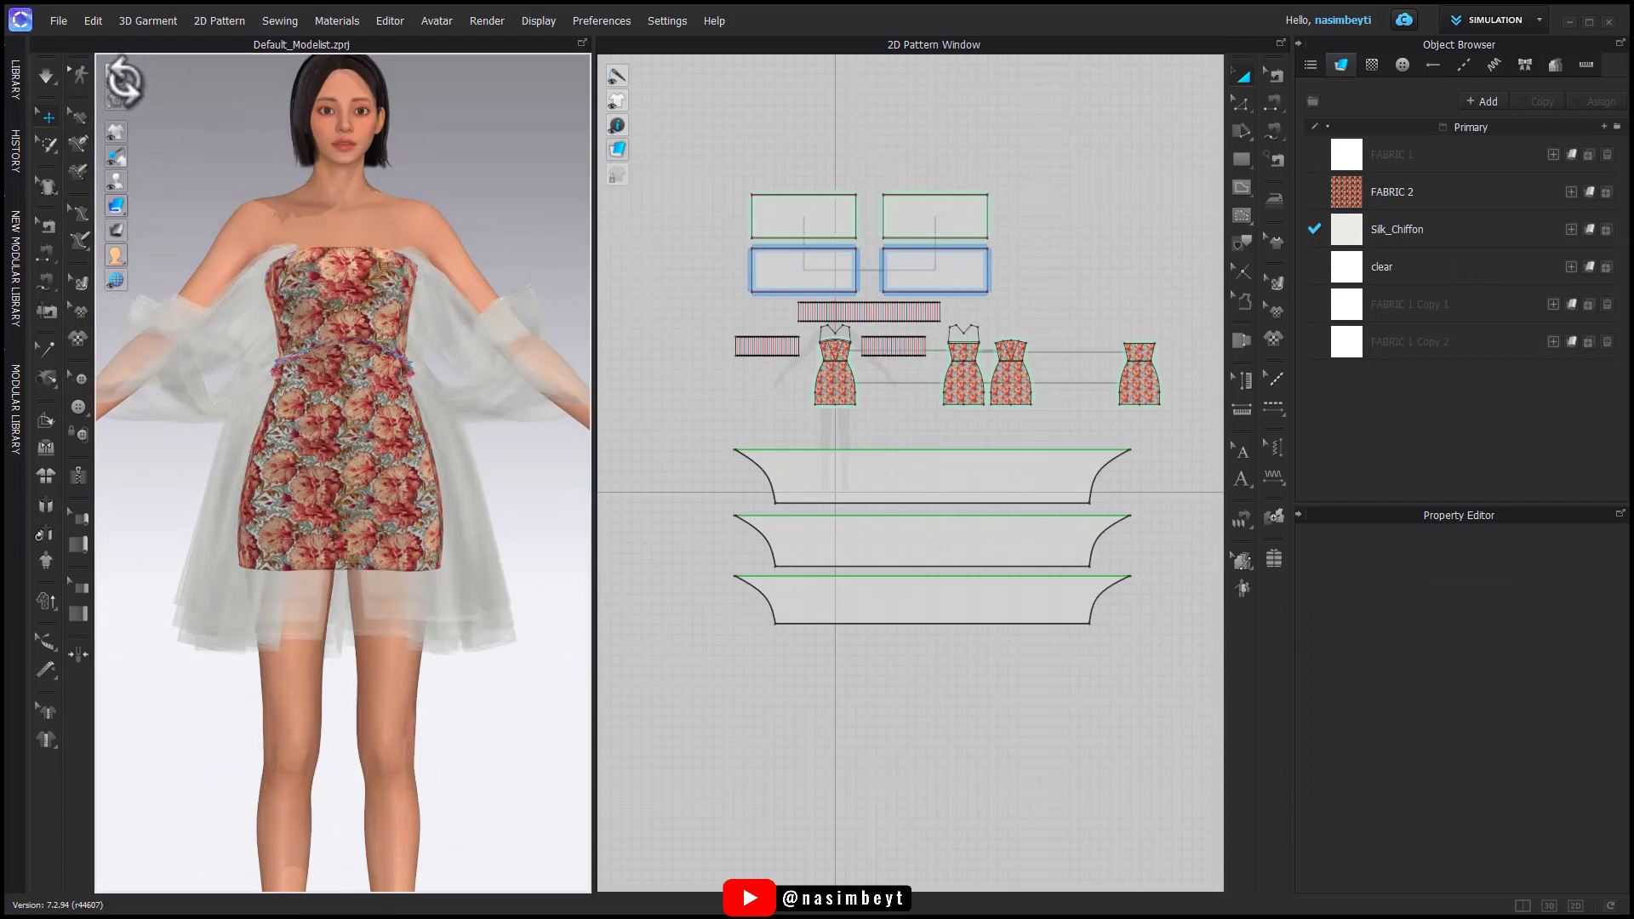
click(120, 78)
key(space)
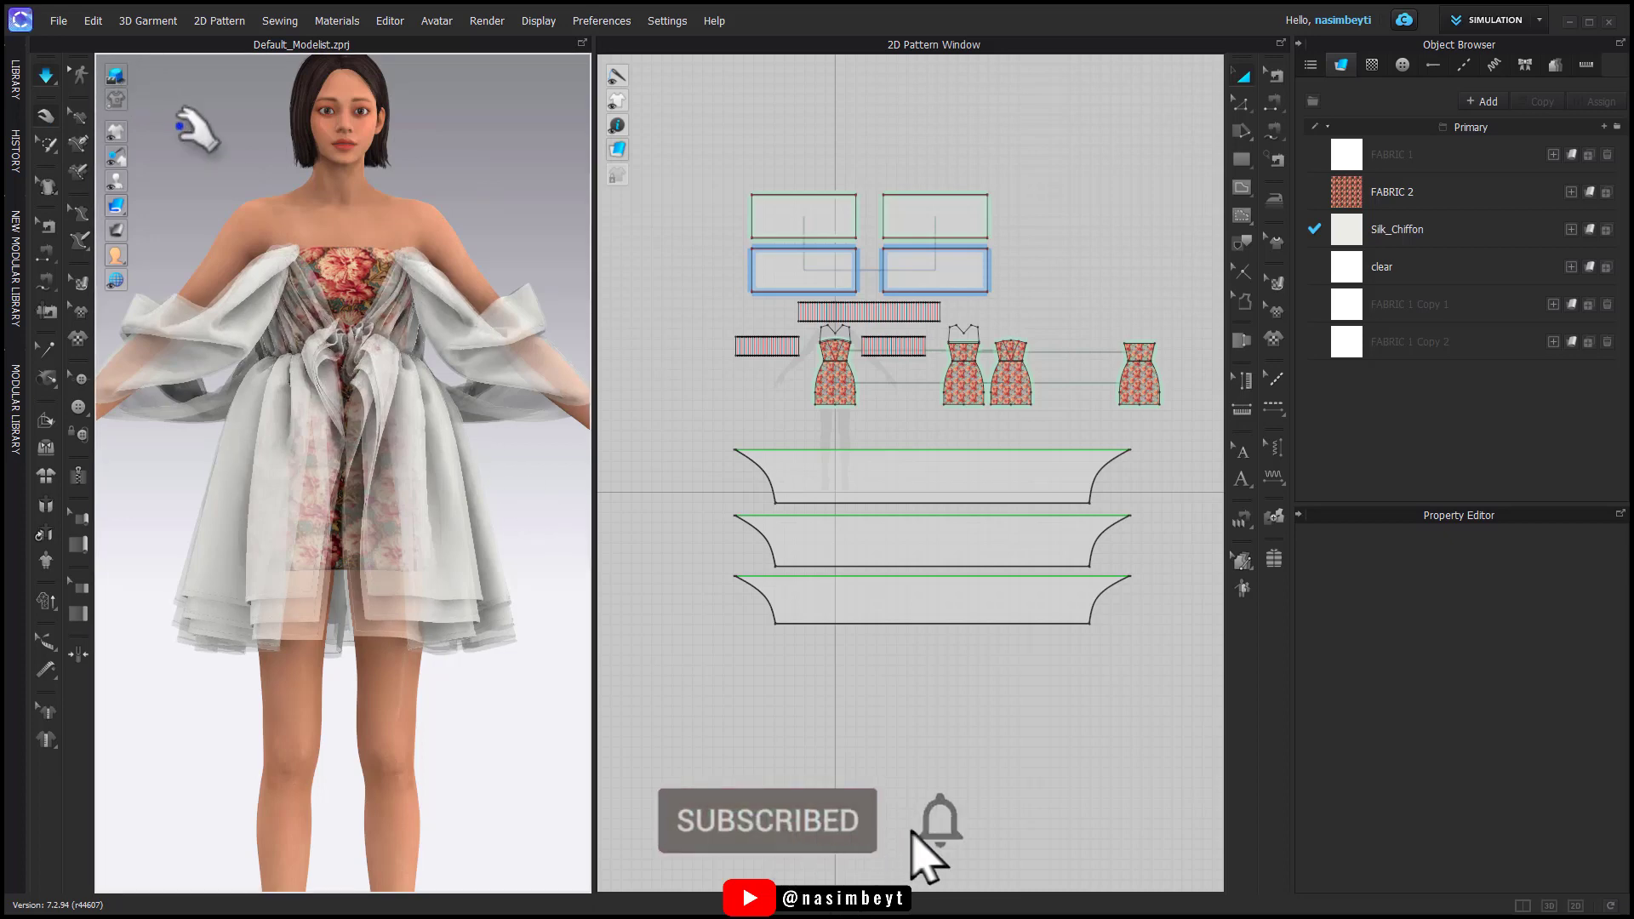
Step: Cut and sew the upper right sleeve strip along its two long internal lines
scroll(920, 187, up, 6)
click(935, 225)
shift+click(958, 391)
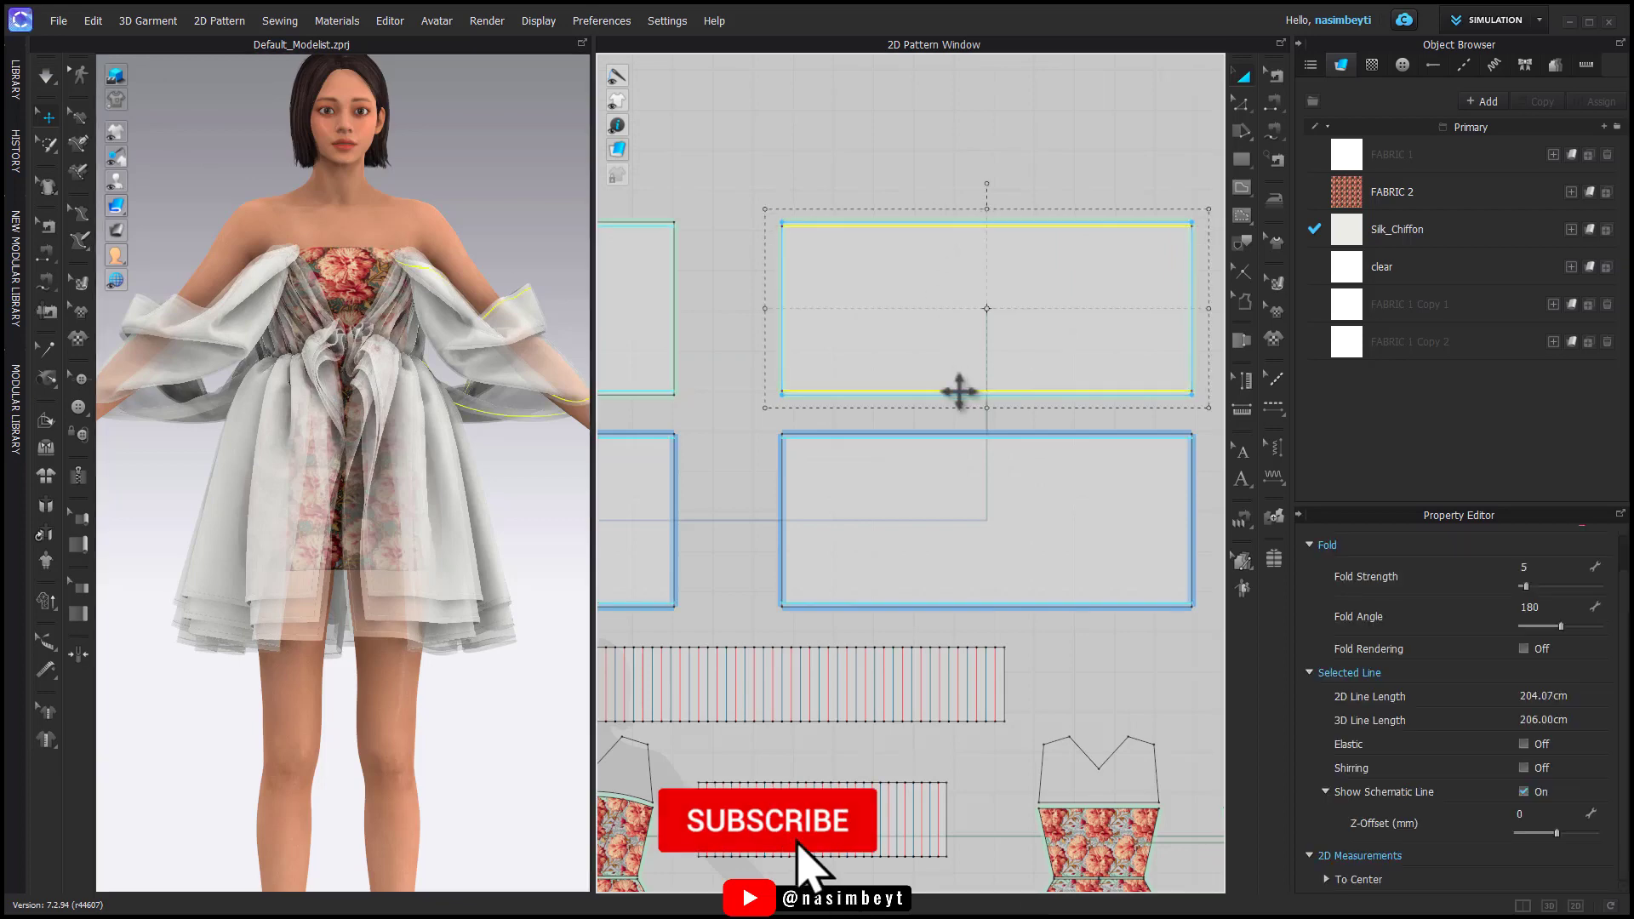
right_click(958, 390)
click(993, 658)
Step: Examine the internal lines of the lower right sleeve strip and the sewing on its upper internal line
click(932, 437)
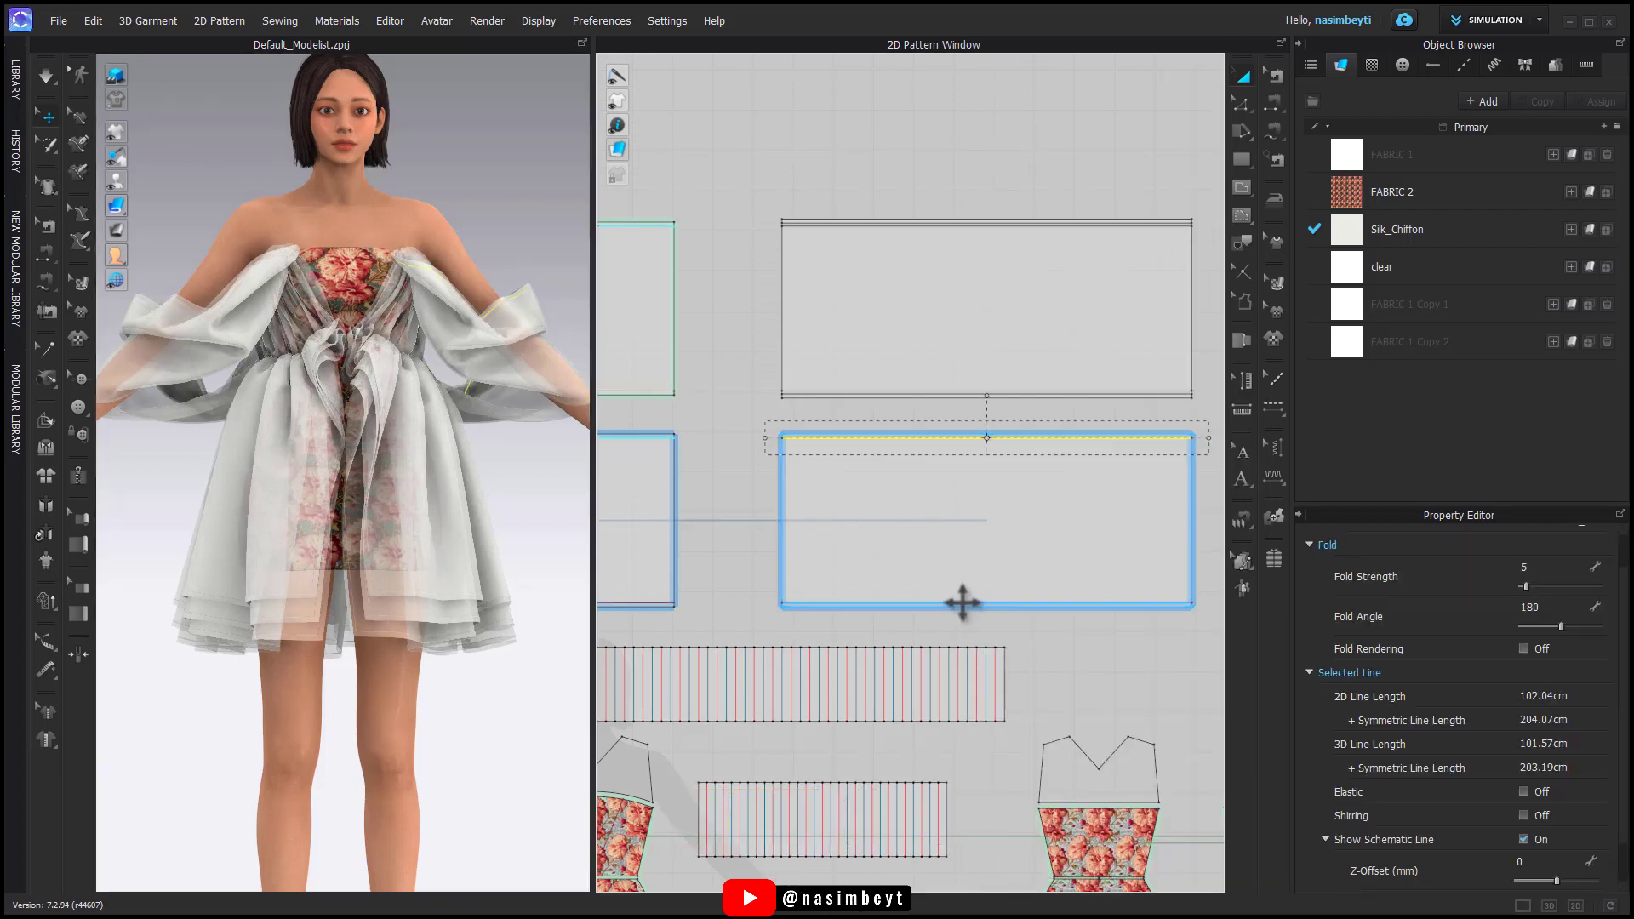
shift+click(962, 603)
click(1267, 80)
click(1029, 437)
Step: Select the two narrow edge bands of the upper right sleeve strip and set their additional rendering thickness to 1 mm
click(1242, 77)
click(936, 223)
shift+click(915, 396)
scroll(830, 413, up, 6)
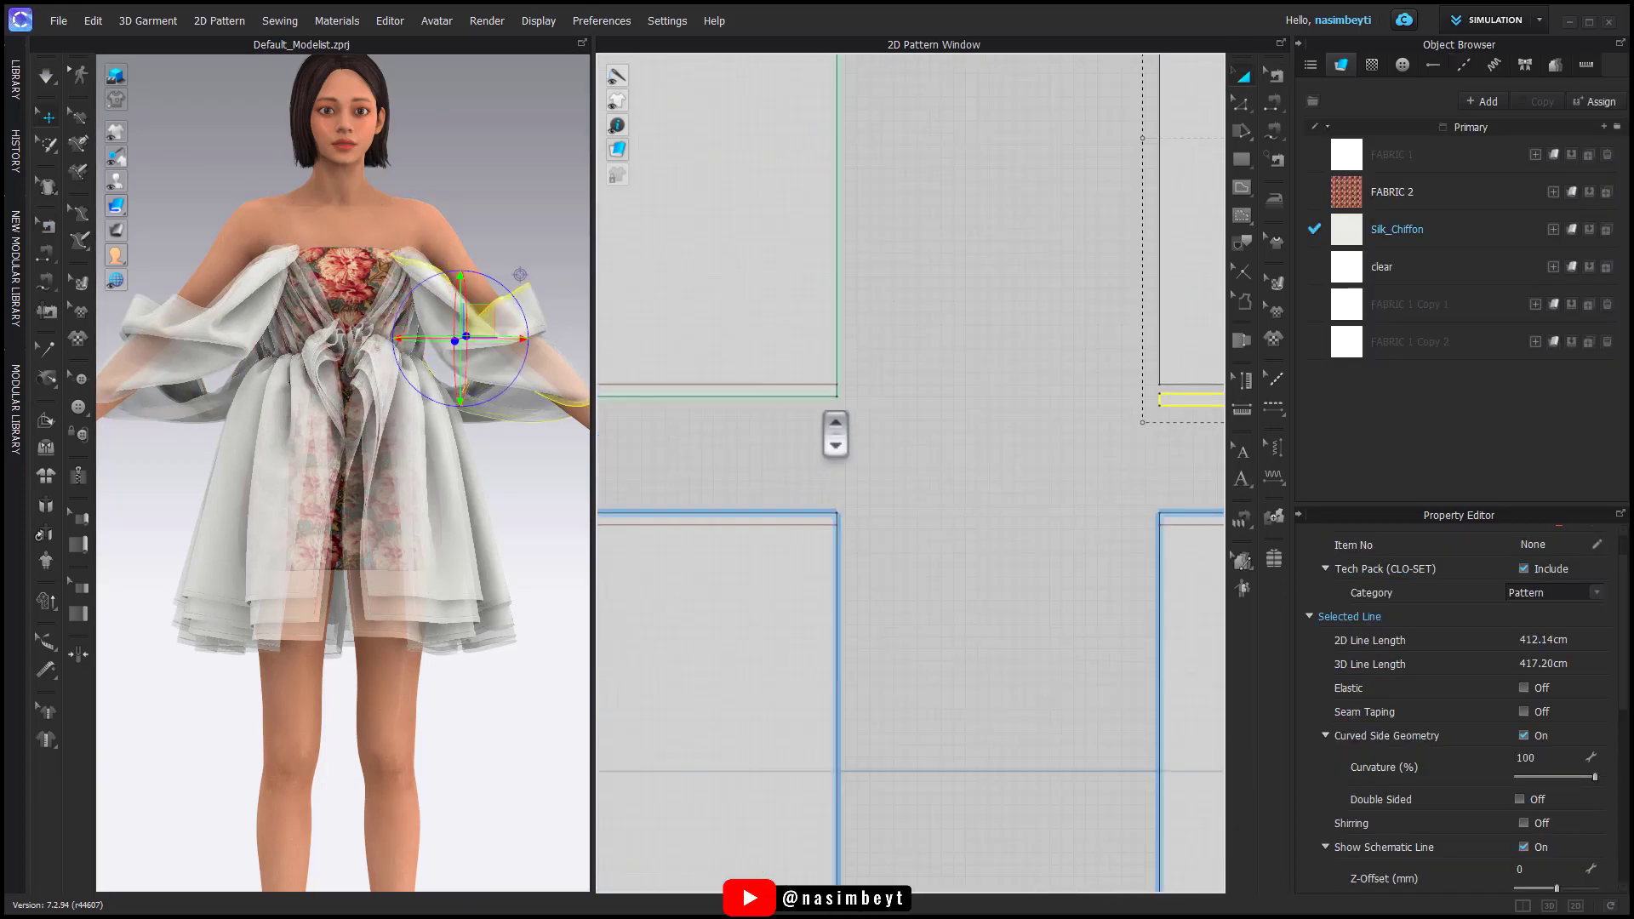
scroll(829, 413, down, 4)
scroll(1530, 774, down, 4)
click(1546, 849)
text(1)
click(862, 467)
middle_drag(863, 468, 778, 434)
click(1013, 419)
shift+click(886, 124)
click(1534, 850)
text(1)
click(693, 366)
Step: Cut and sew the upper left sleeve strip along its two long internal lines
right_drag(281, 525, 431, 525)
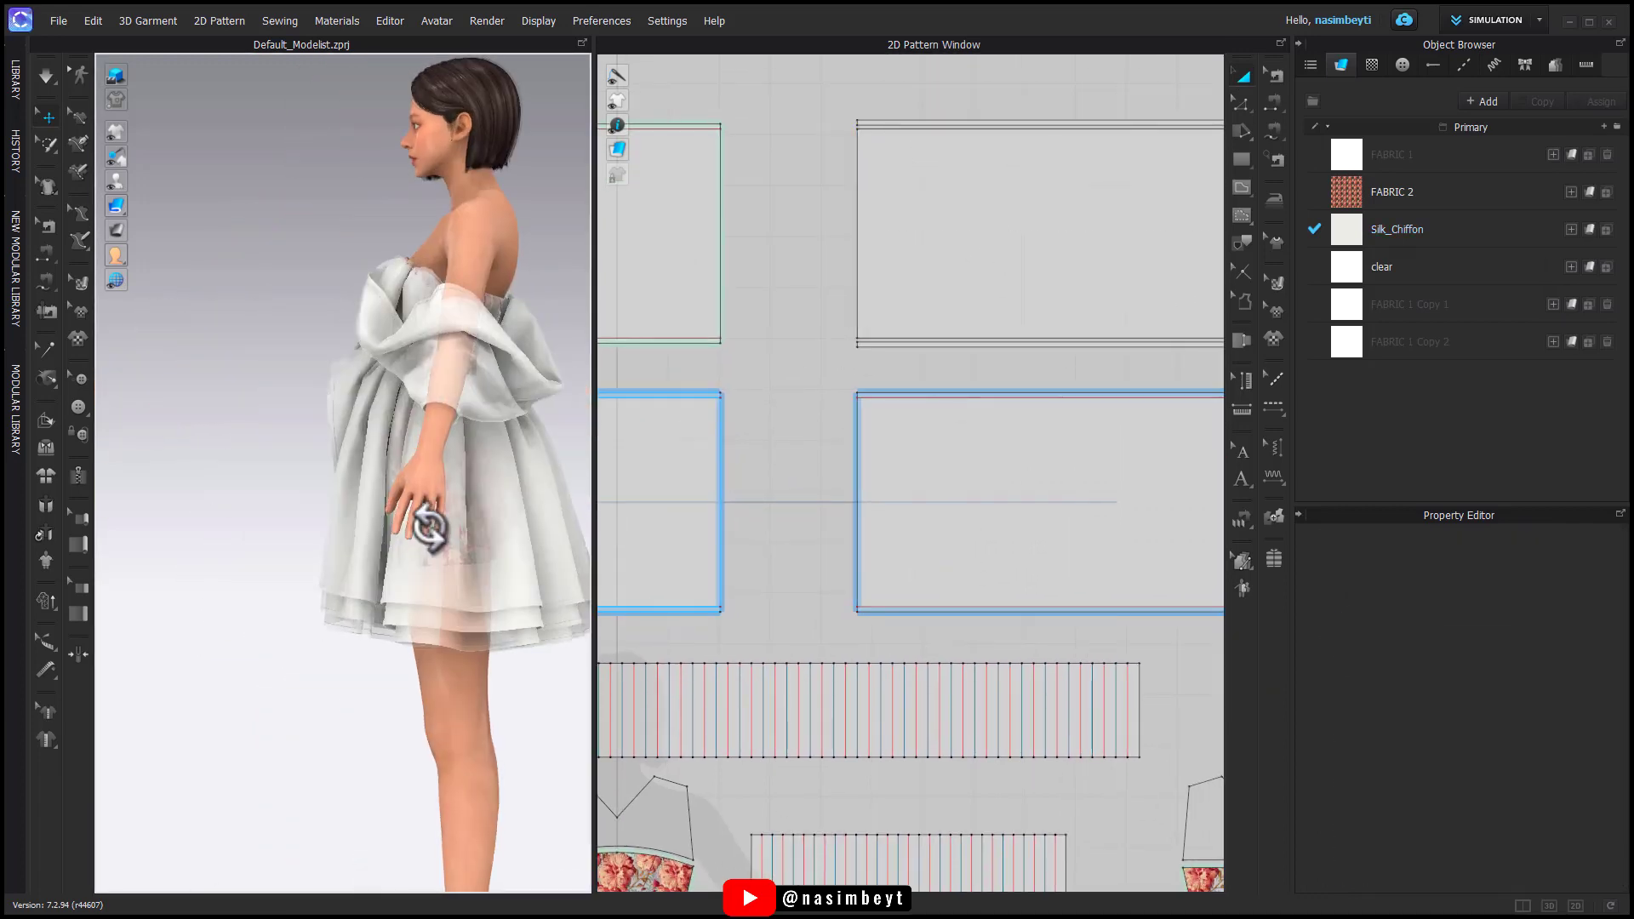
middle_drag(762, 470, 964, 555)
click(811, 213)
shift+click(837, 423)
right_click(837, 423)
click(882, 703)
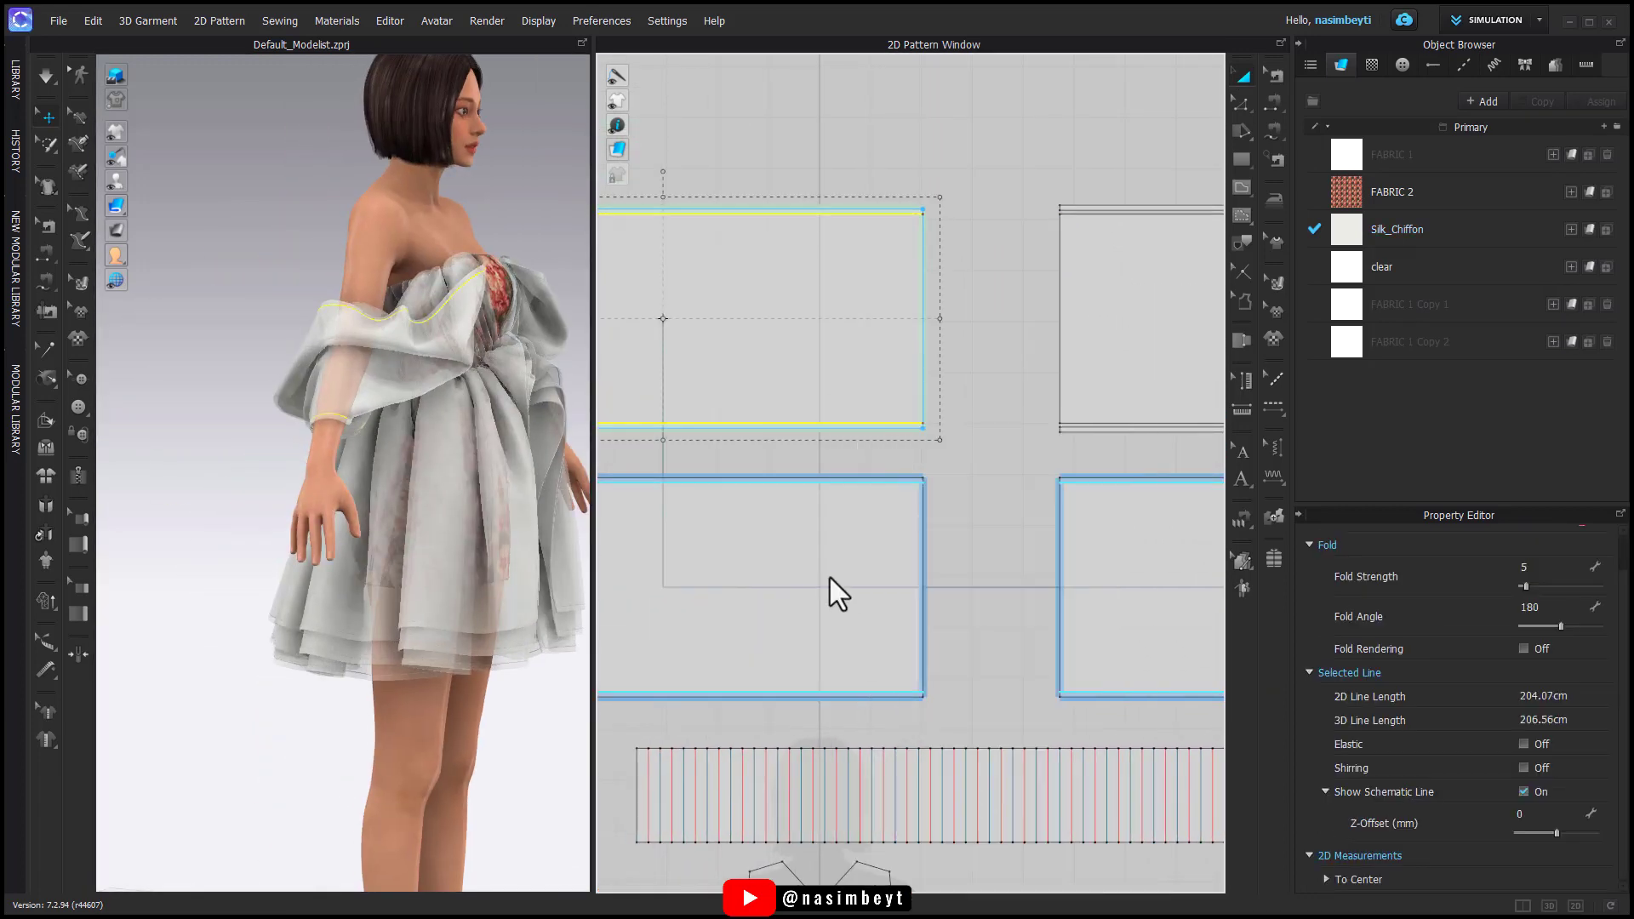
Step: Set the additional rendering thickness of the upper left sleeve strip's two edge bands to 1 mm
click(842, 431)
shift+click(838, 210)
scroll(1488, 809, down, 2)
scroll(1488, 808, down, 3)
click(1550, 800)
text(1)
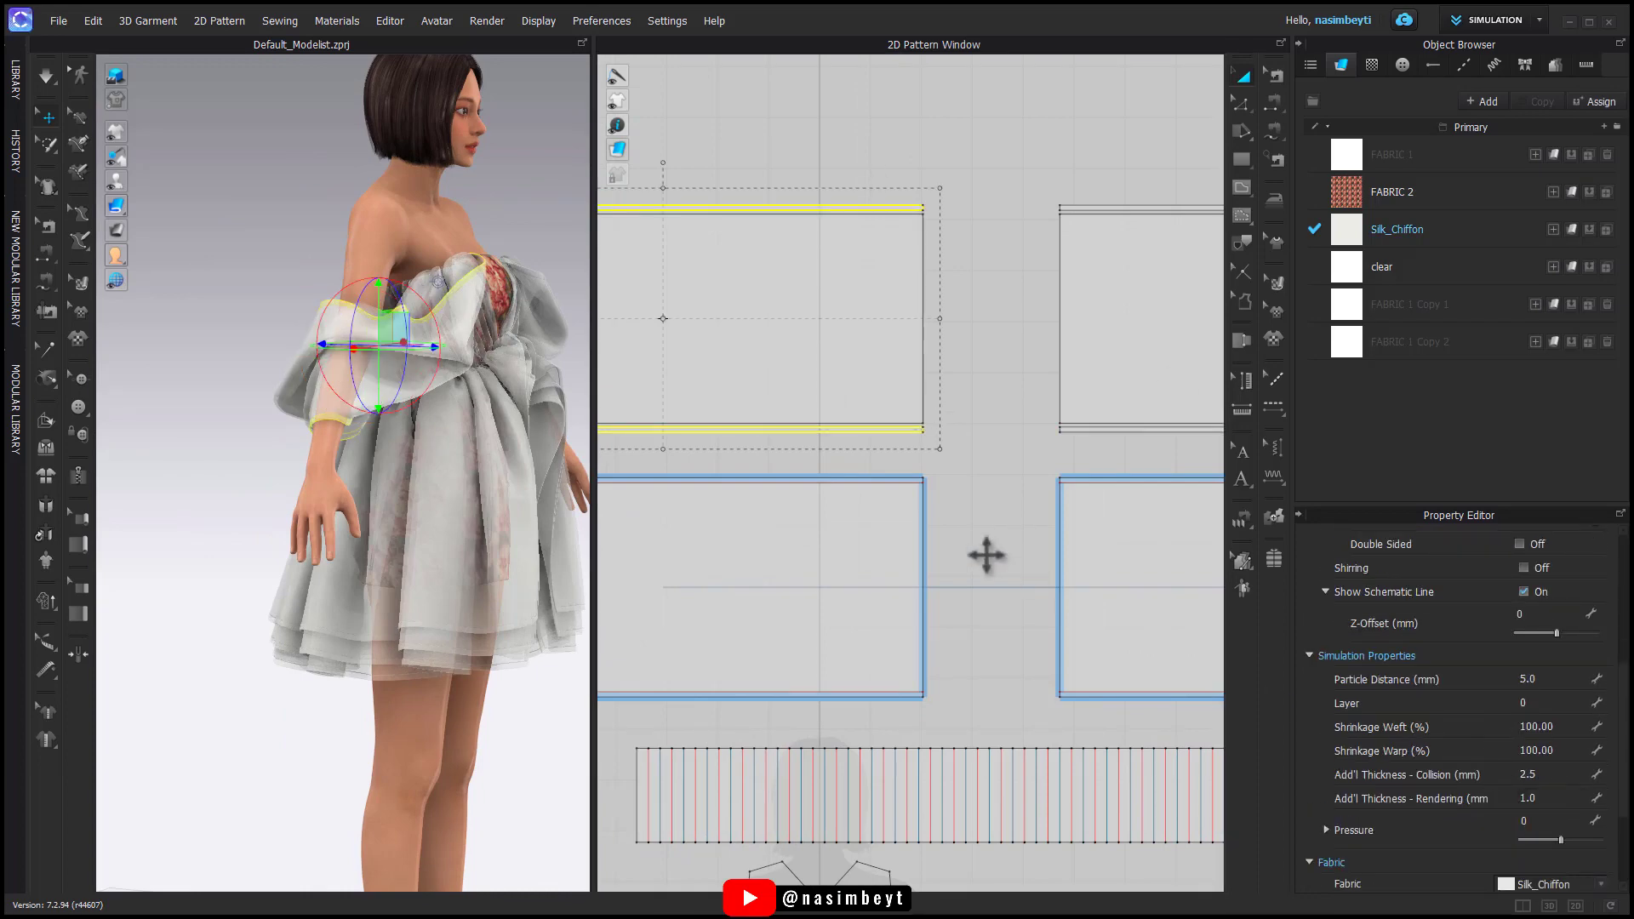
click(985, 556)
Step: Turn off high-quality rendering in the 3D view, open the Render window and start an interactive render
right_drag(358, 575, 516, 654)
scroll(517, 656, down, 3)
middle_drag(517, 655, 473, 698)
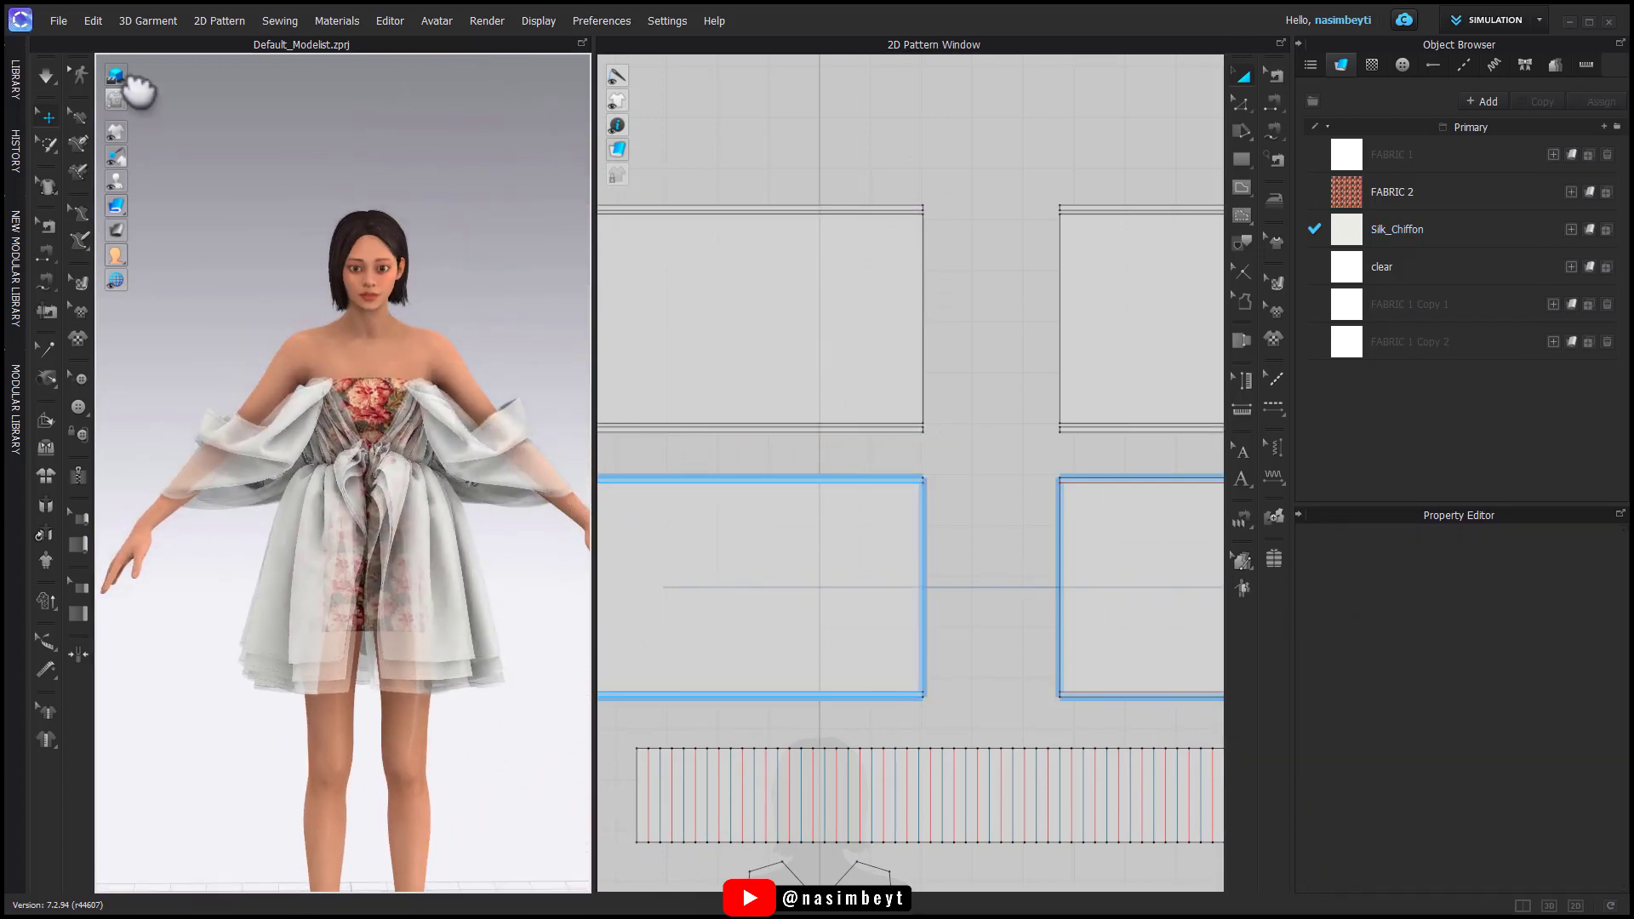
click(117, 77)
click(487, 21)
click(507, 44)
click(1245, 79)
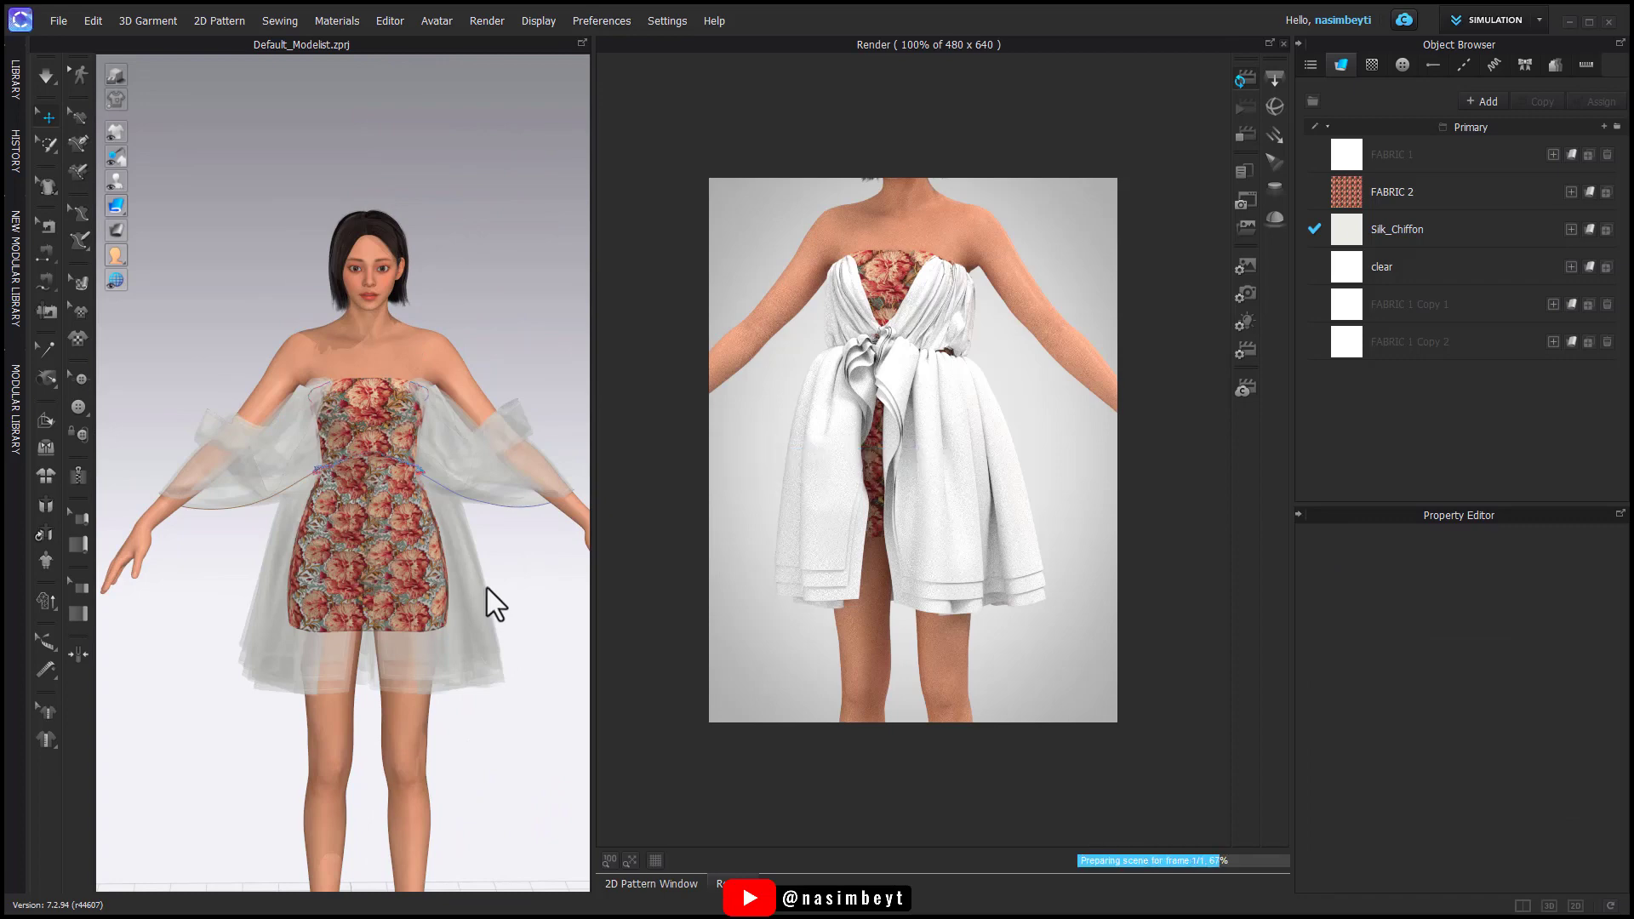
Step: Turn high-quality 3D rendering back on, examine the rendered dress at full length and close up, and stop the render
click(116, 77)
scroll(494, 422, down, 2)
middle_drag(490, 521, 467, 431)
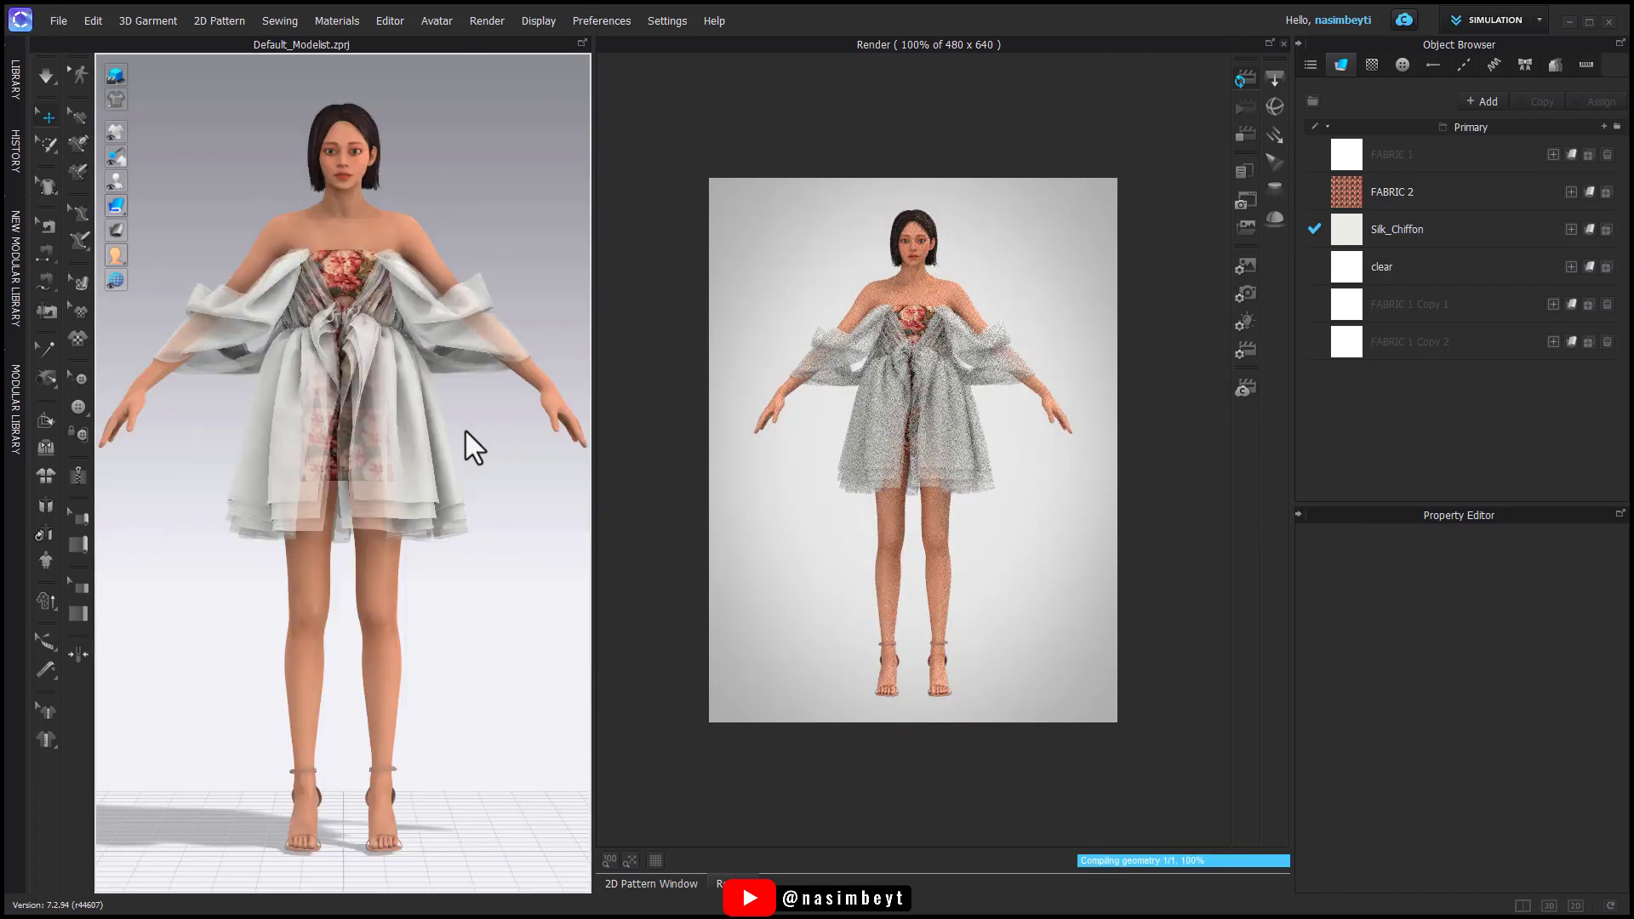
scroll(432, 419, up, 4)
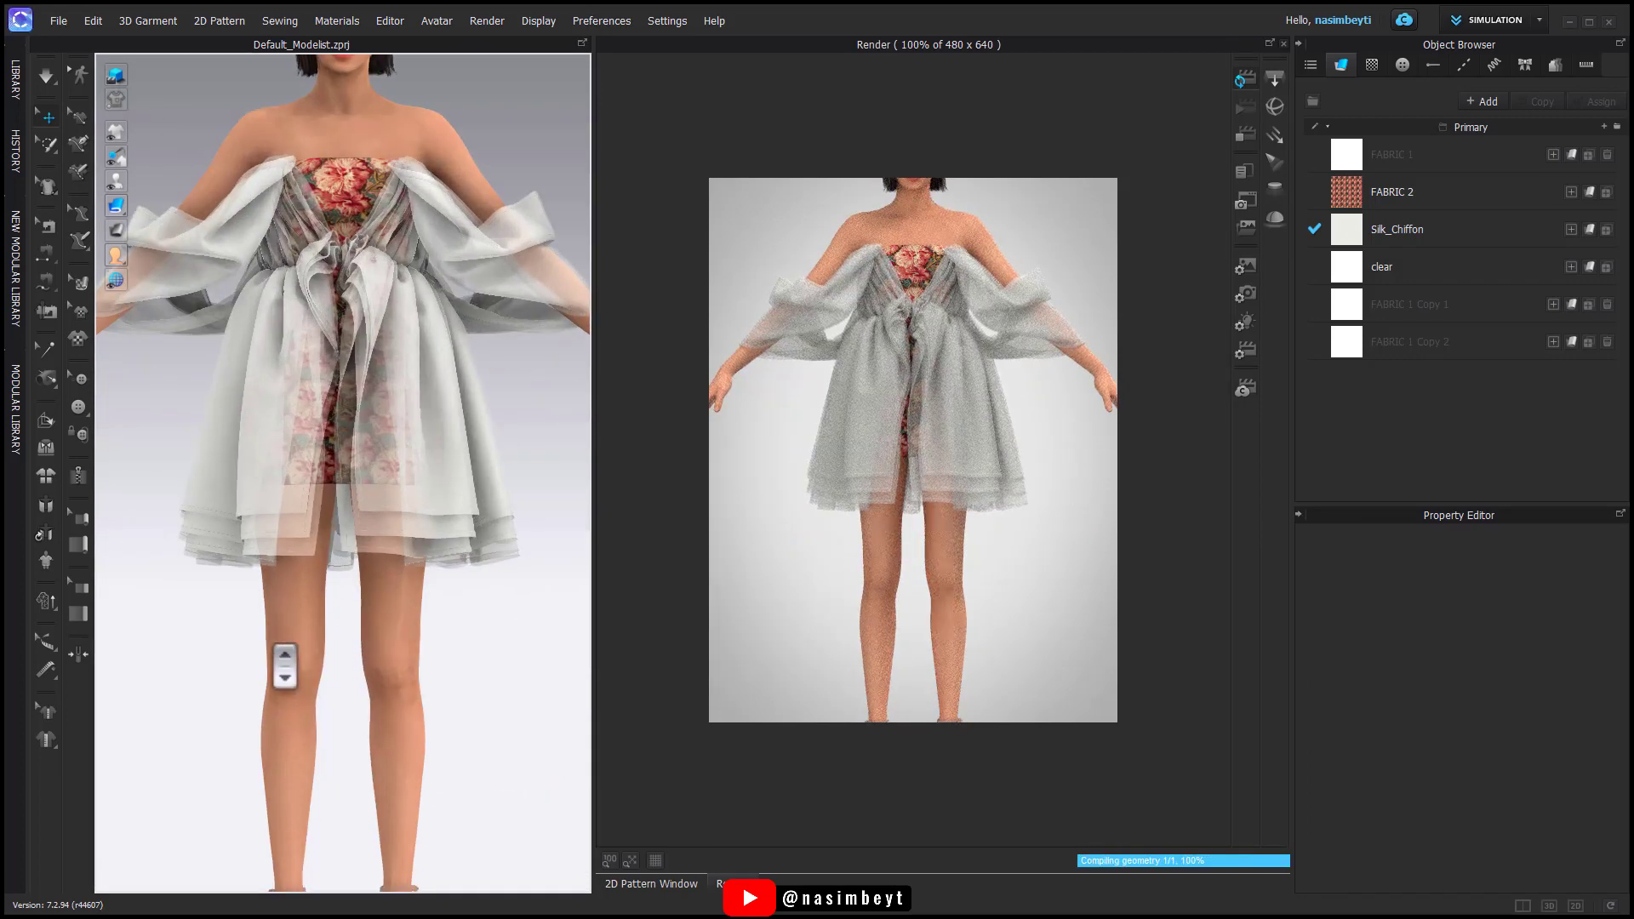
right_drag(505, 657, 343, 675)
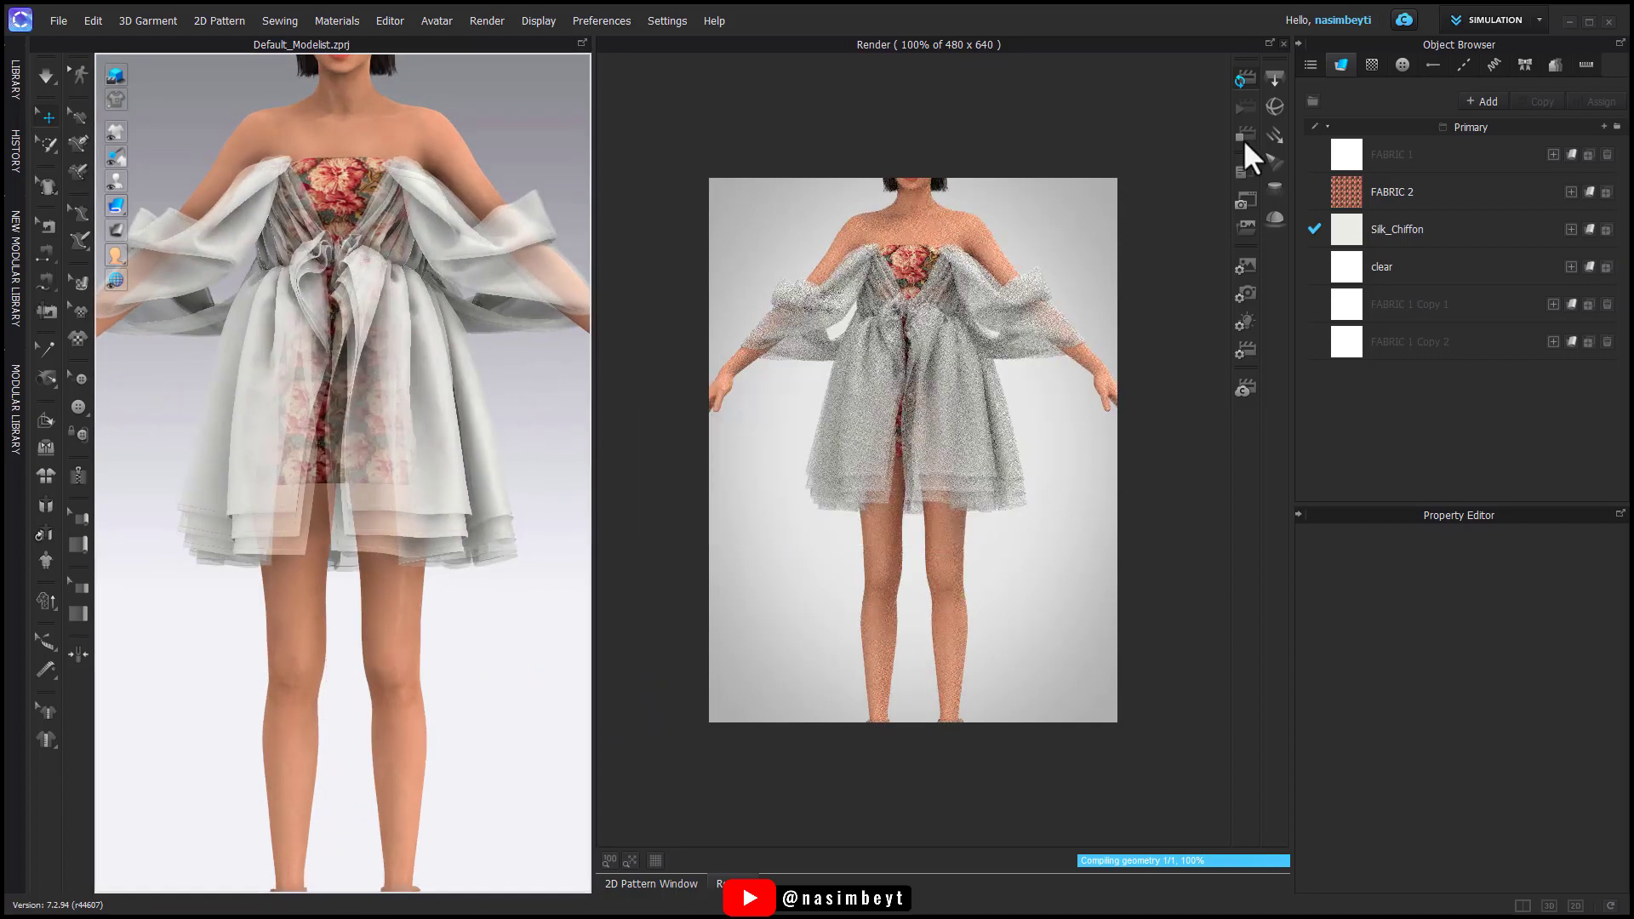
click(1247, 136)
Step: Return to the 2D patterns and add NB-Topstitch-12 and NB-Topstitch-01 from the Hardware and Trims library's topstitches
click(651, 884)
scroll(859, 482, down, 5)
click(26, 69)
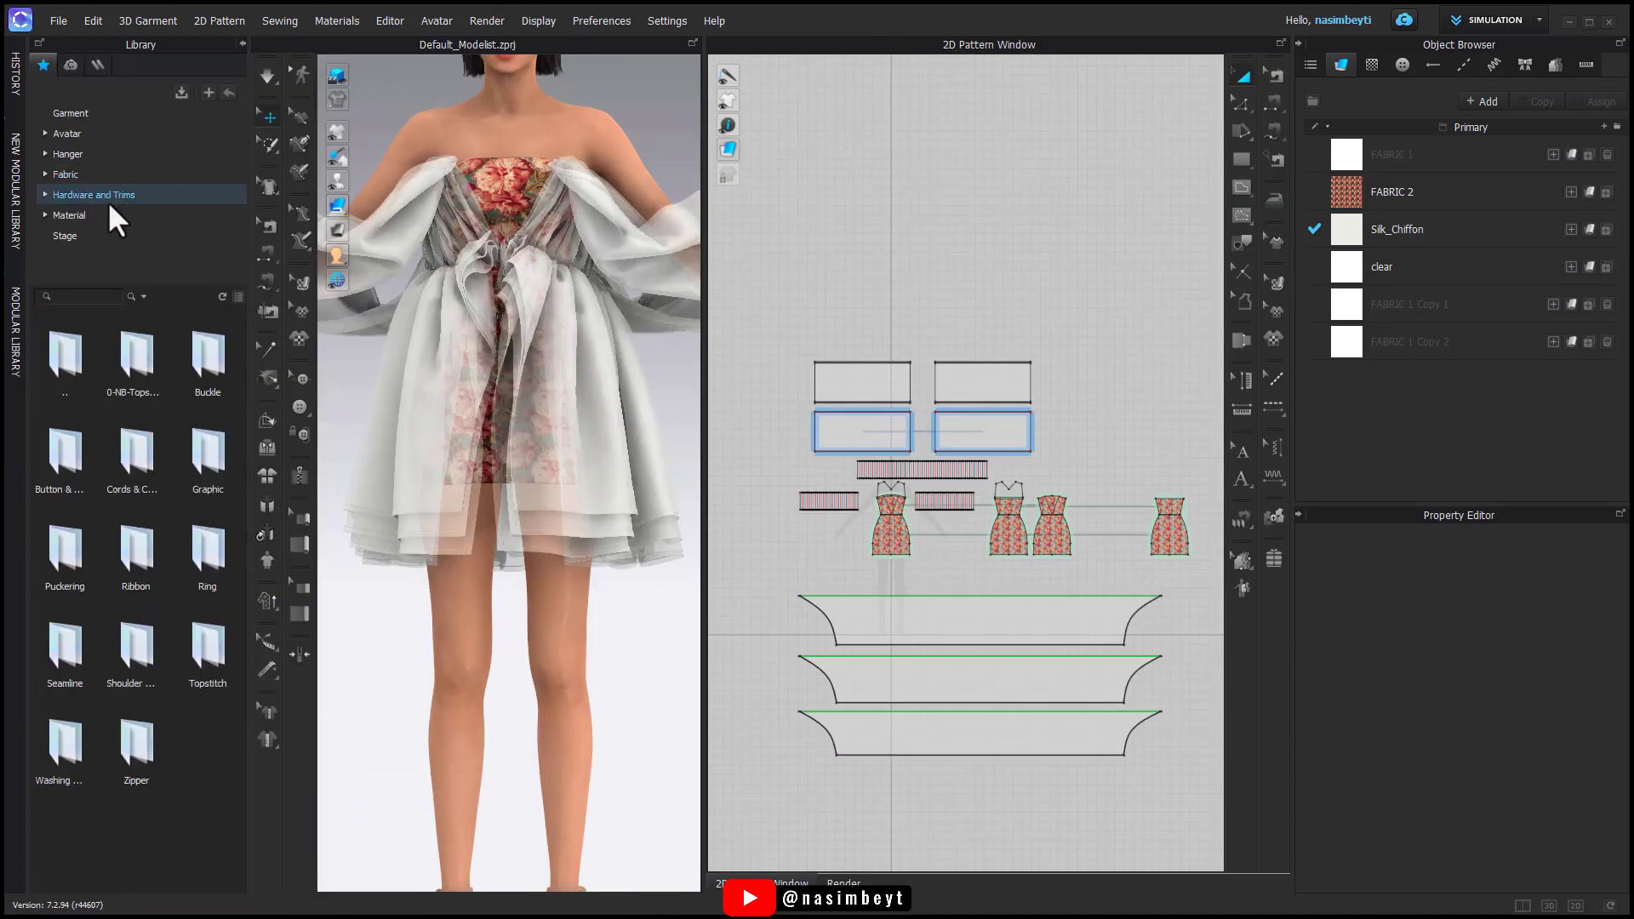
double_click(137, 545)
double_click(209, 545)
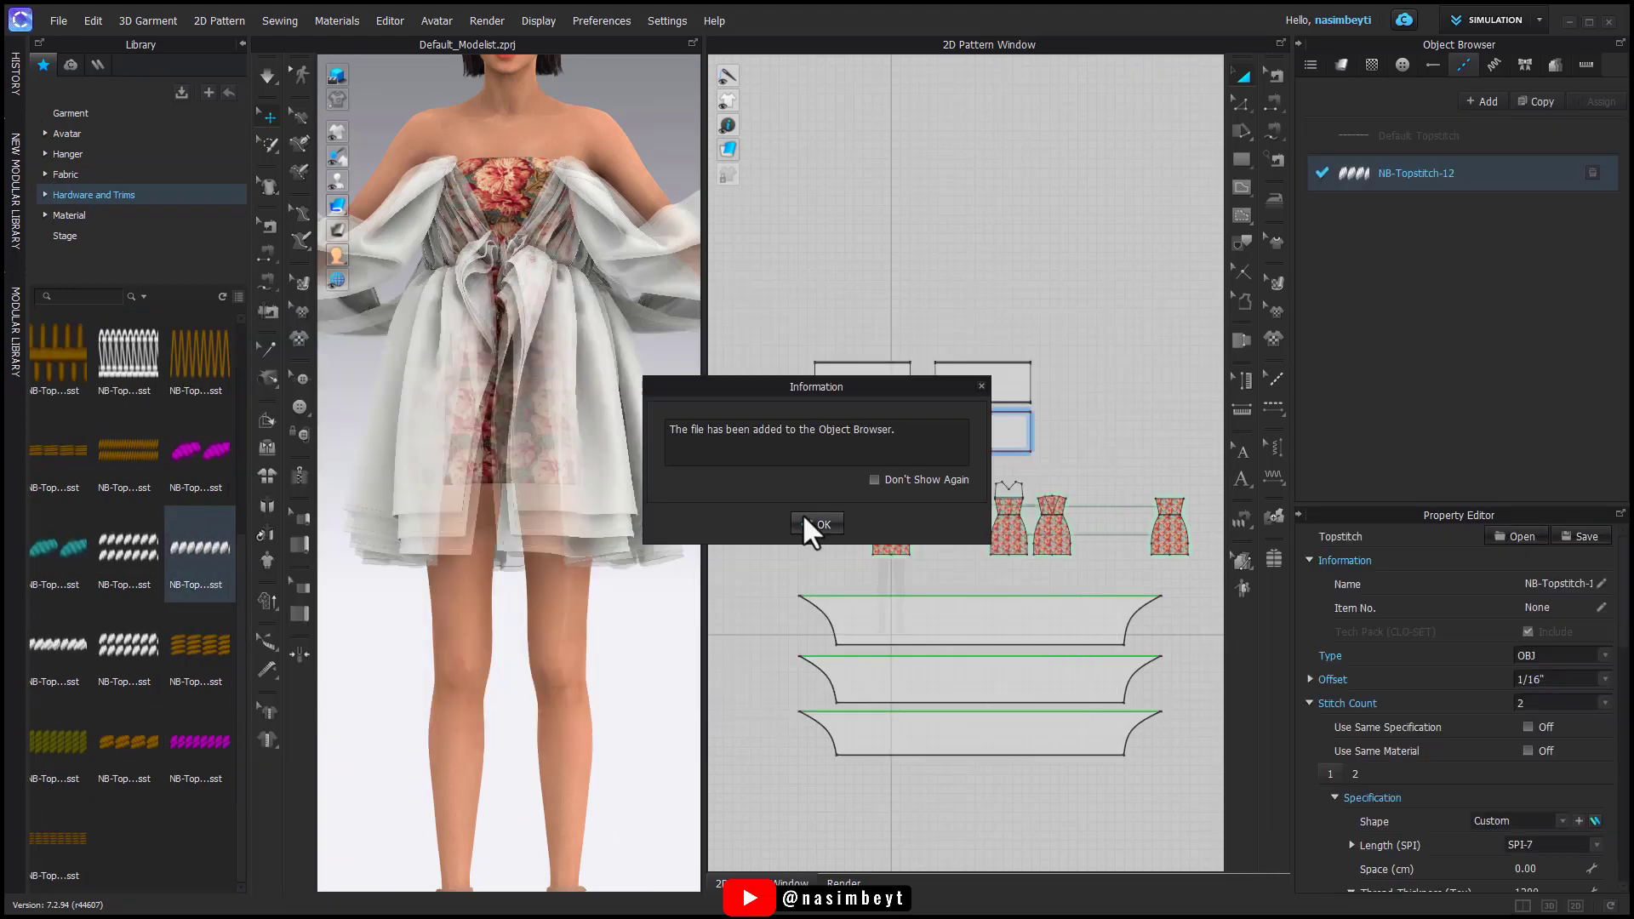
double_click(68, 455)
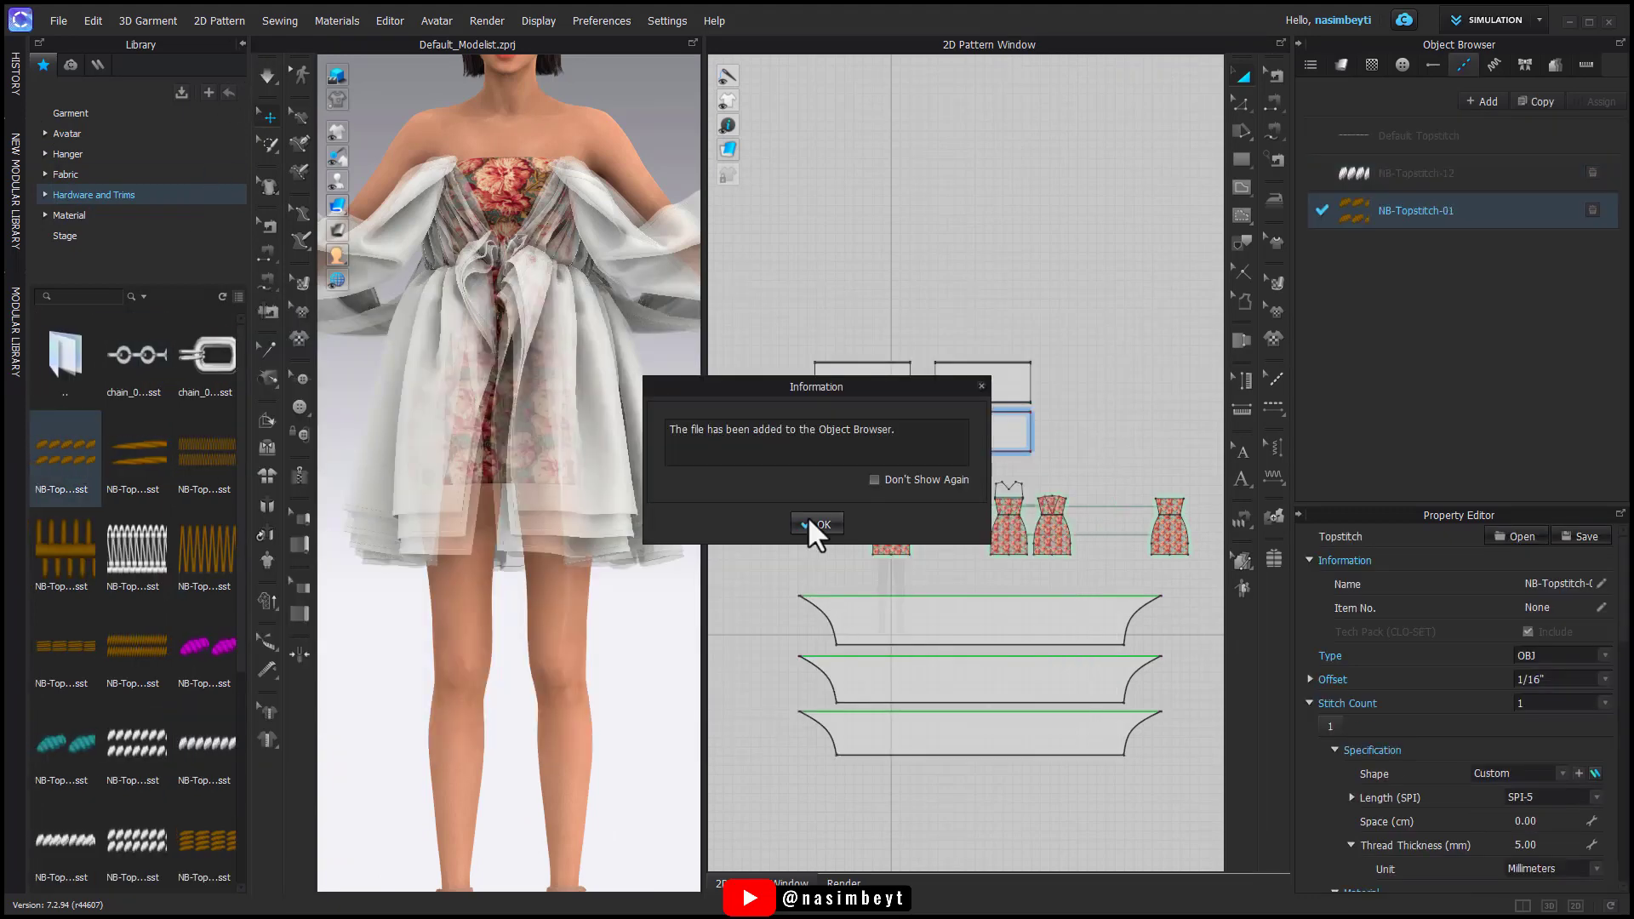
click(809, 521)
click(242, 45)
Step: Apply NB-Topstitch-01 to the upper inner seam of the upper right sleeve strip
click(1277, 408)
scroll(978, 335, up, 8)
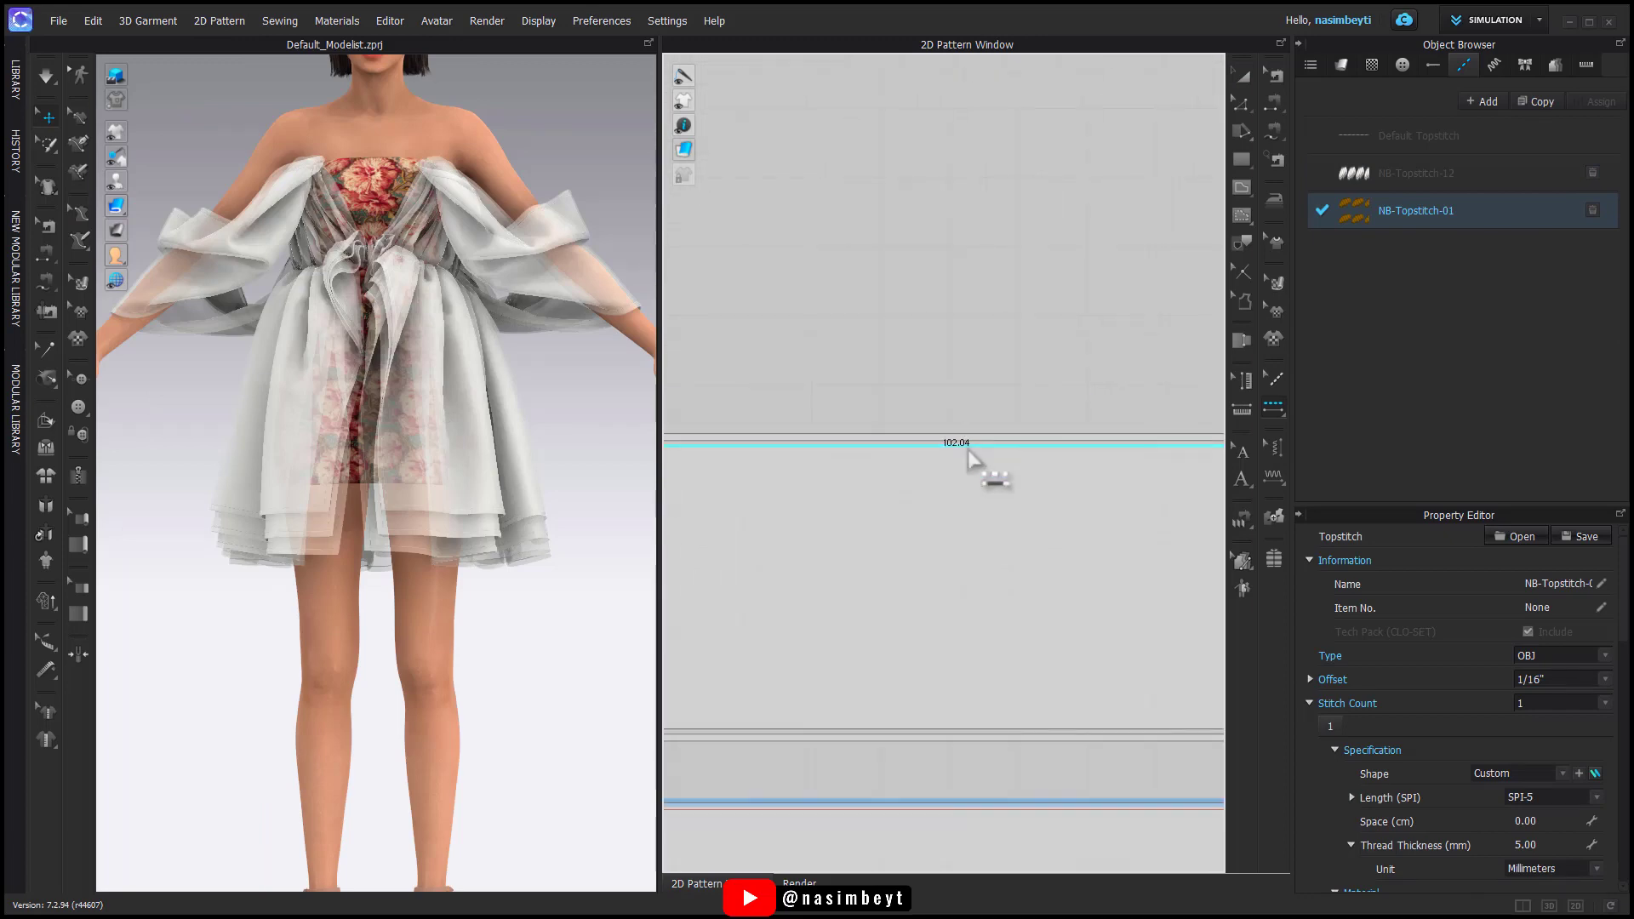
click(966, 445)
right_drag(588, 255, 522, 248)
scroll(522, 248, up, 4)
middle_drag(476, 341, 428, 424)
Step: Change NB-Topstitch-01 to a single row of stitches and set its thread color to off-white
click(1439, 211)
scroll(1524, 741, down, 12)
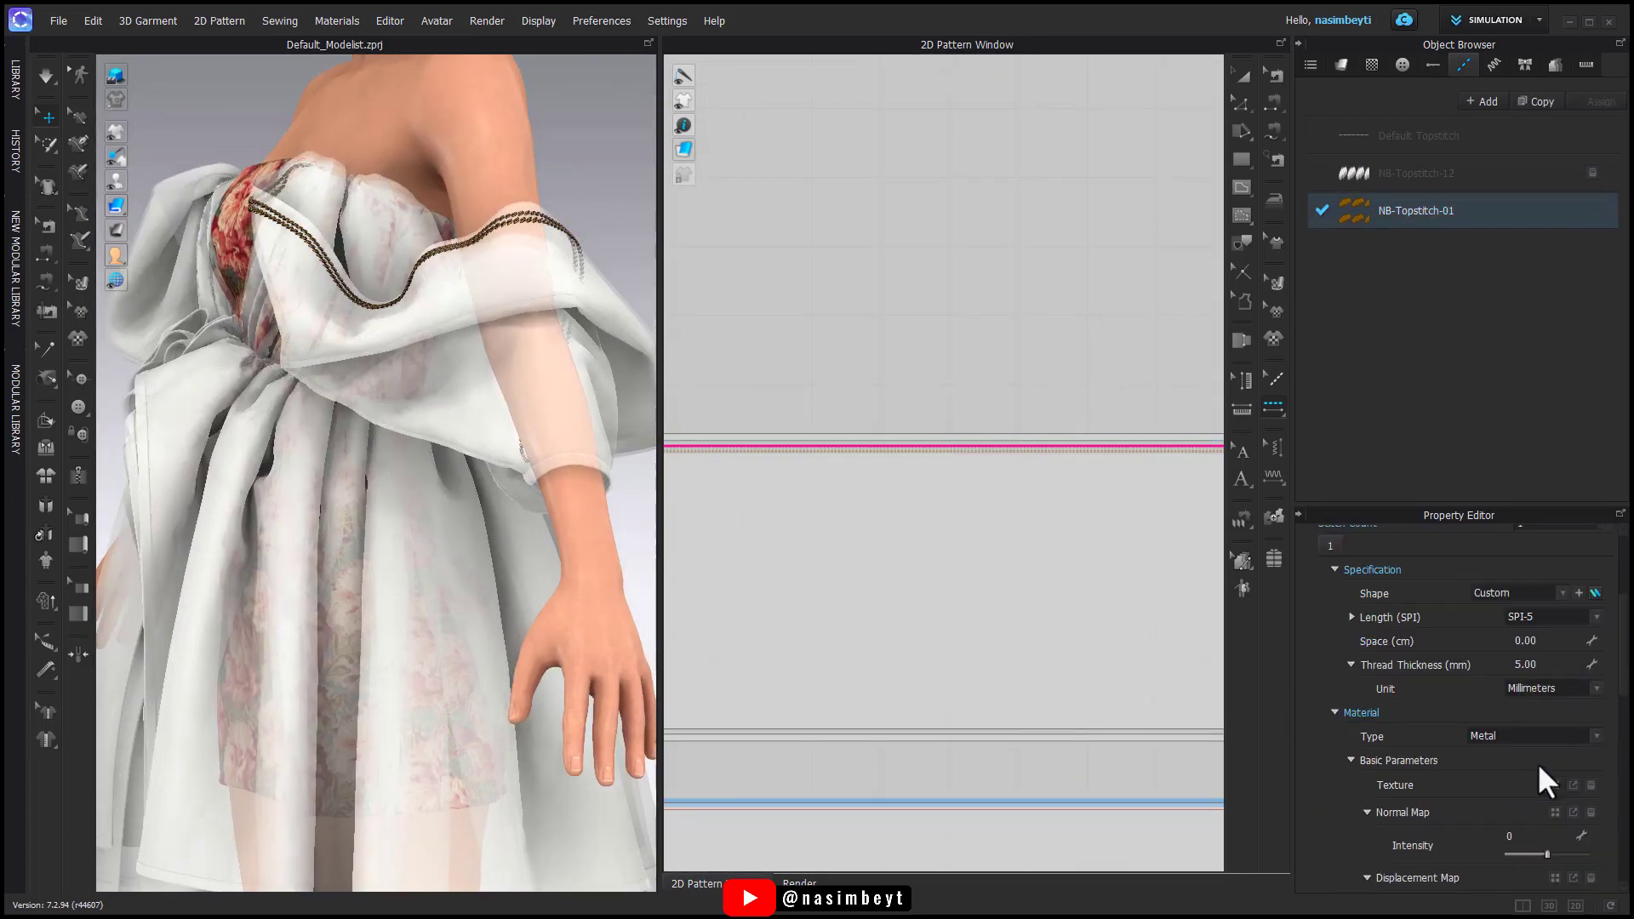
click(1537, 728)
click(1529, 751)
scroll(1528, 741, up, 4)
click(1590, 602)
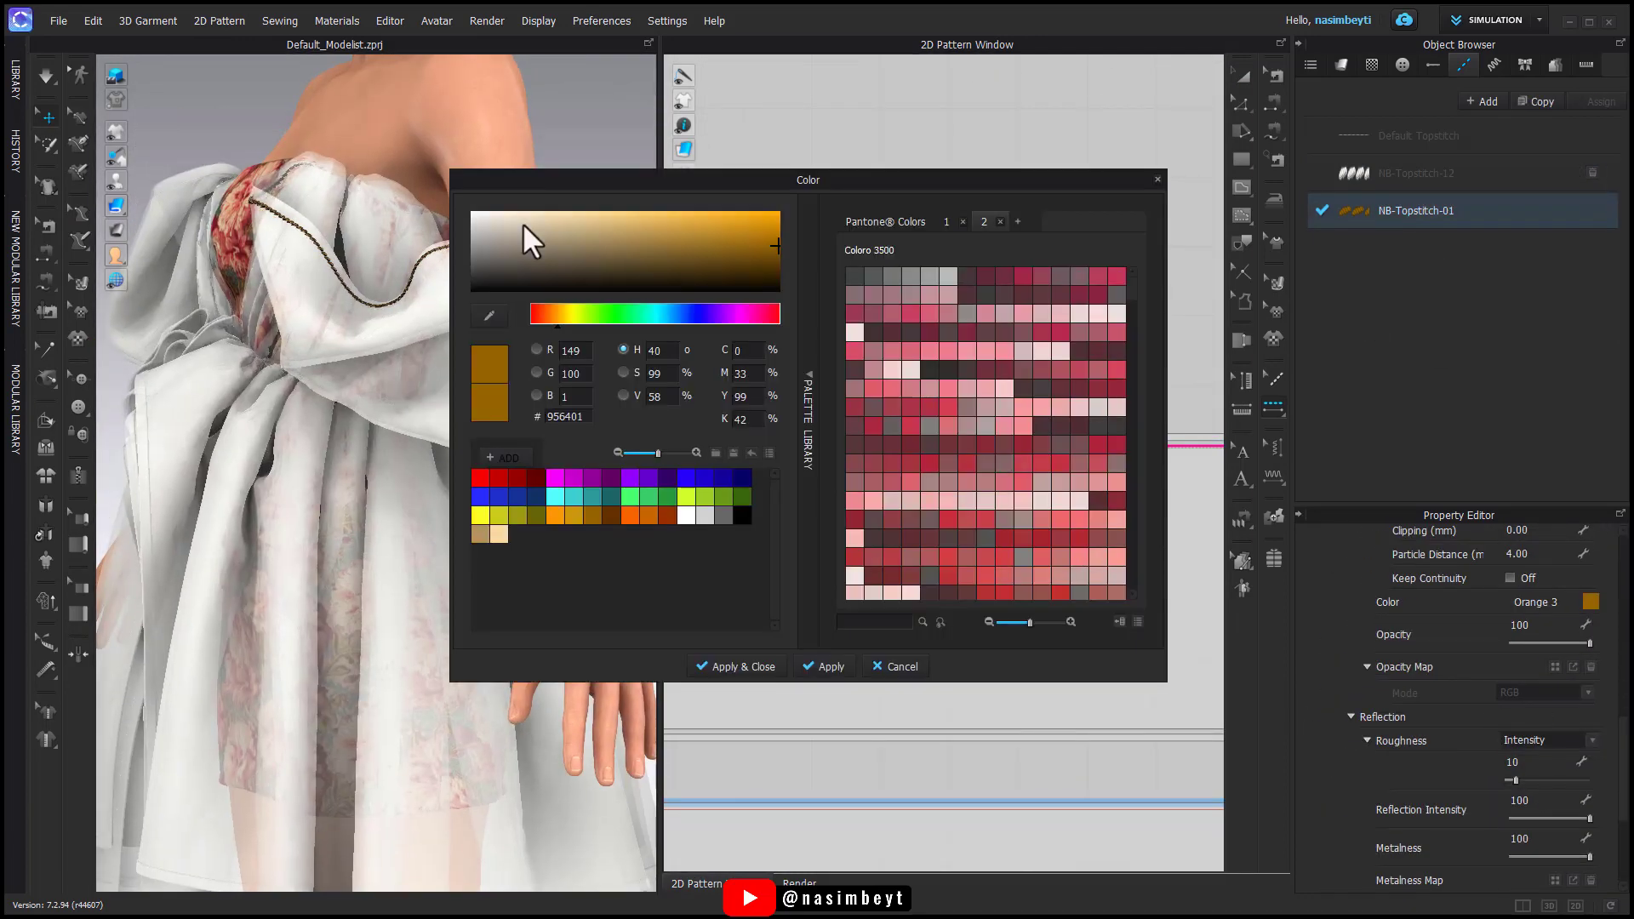
drag(523, 223, 496, 222)
click(739, 667)
Step: Apply NB-Topstitch-01 to the remaining inner seams of both upper sleeve strips
scroll(1021, 511, down, 1)
middle_drag(1098, 481, 924, 549)
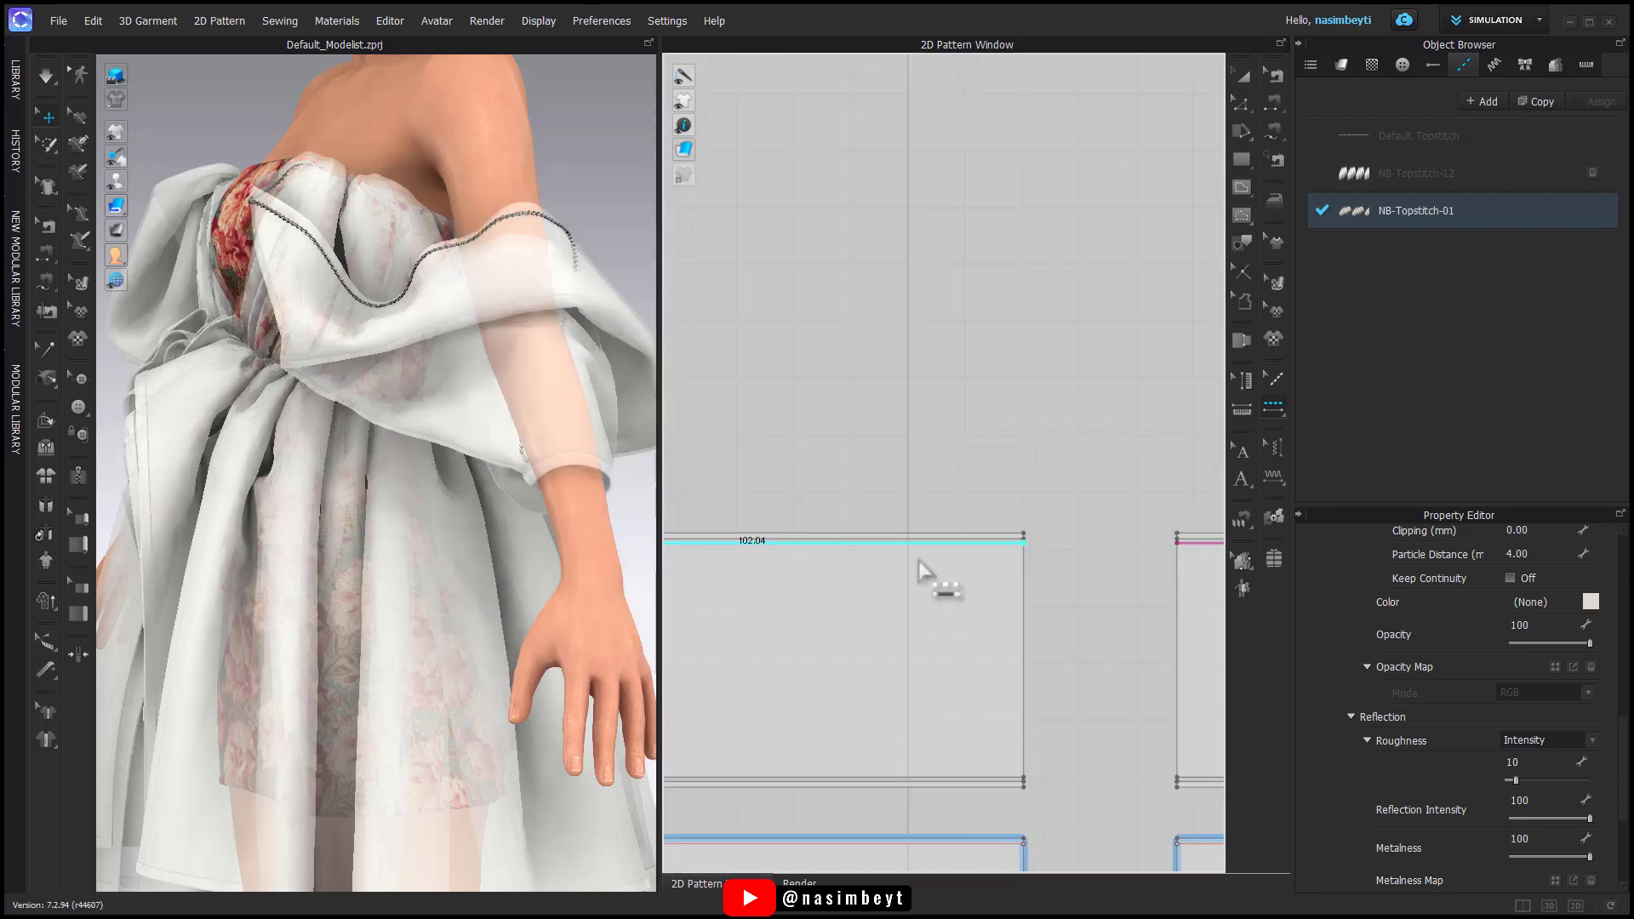
click(924, 542)
scroll(902, 528, down, 3)
click(943, 663)
scroll(1041, 680, up, 3)
middle_drag(1041, 680, 927, 703)
scroll(523, 649, down, 5)
scroll(886, 559, down, 6)
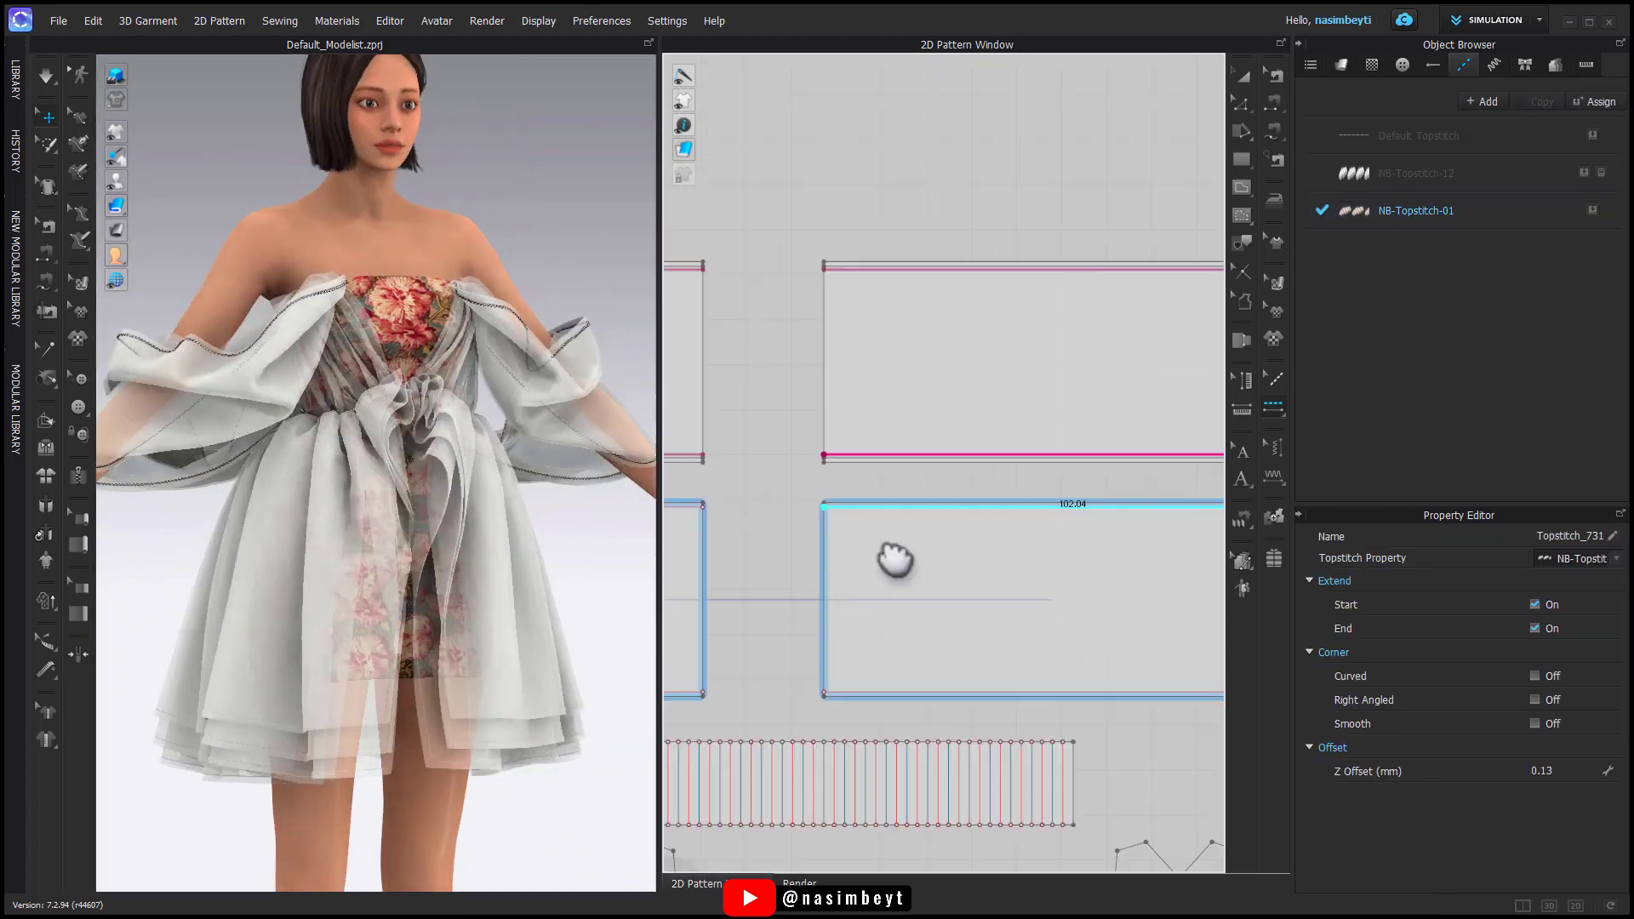
Step: Use Free Topstitch to run NB-Topstitch-01 along the top edges and hems of the two rightmost floral dress patterns
click(1279, 409)
scroll(987, 549, up, 5)
click(1039, 558)
scroll(1039, 562, down, 4)
middle_drag(1040, 609, 826, 601)
click(1054, 542)
right_drag(634, 532, 866, 518)
right_drag(510, 549, 834, 558)
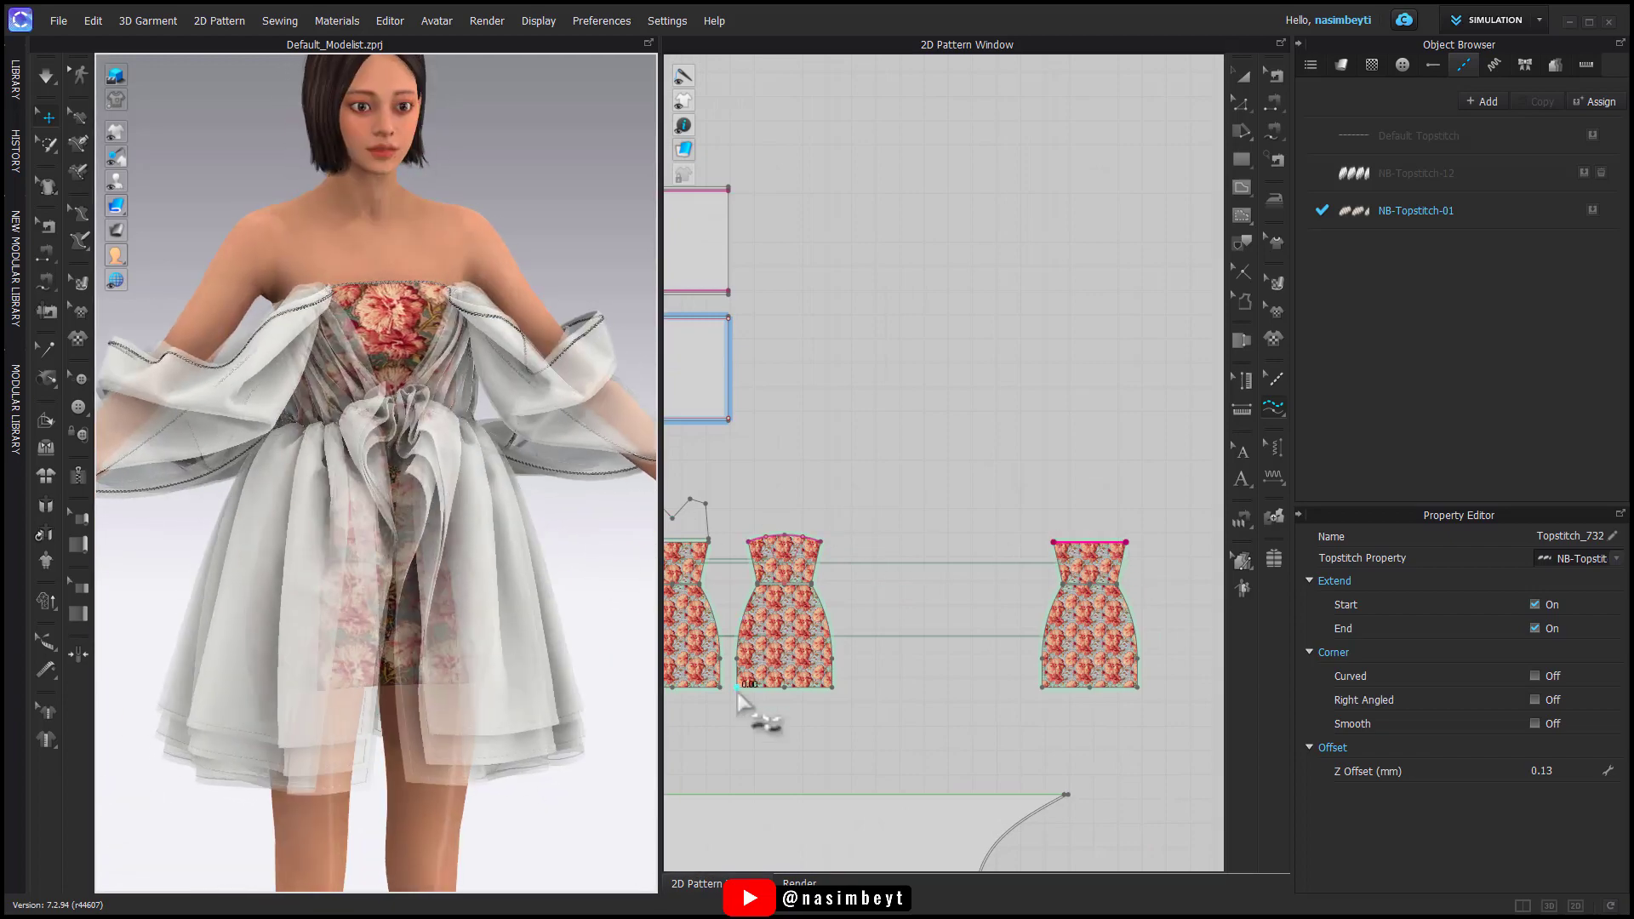
click(753, 689)
click(1121, 690)
Step: Move the narrow edge-band pattern of each of the three skirt layers slightly downward, away from its skirt pattern
middle_drag(877, 847, 911, 515)
scroll(911, 514, down, 3)
scroll(911, 515, down, 5)
scroll(788, 481, up, 8)
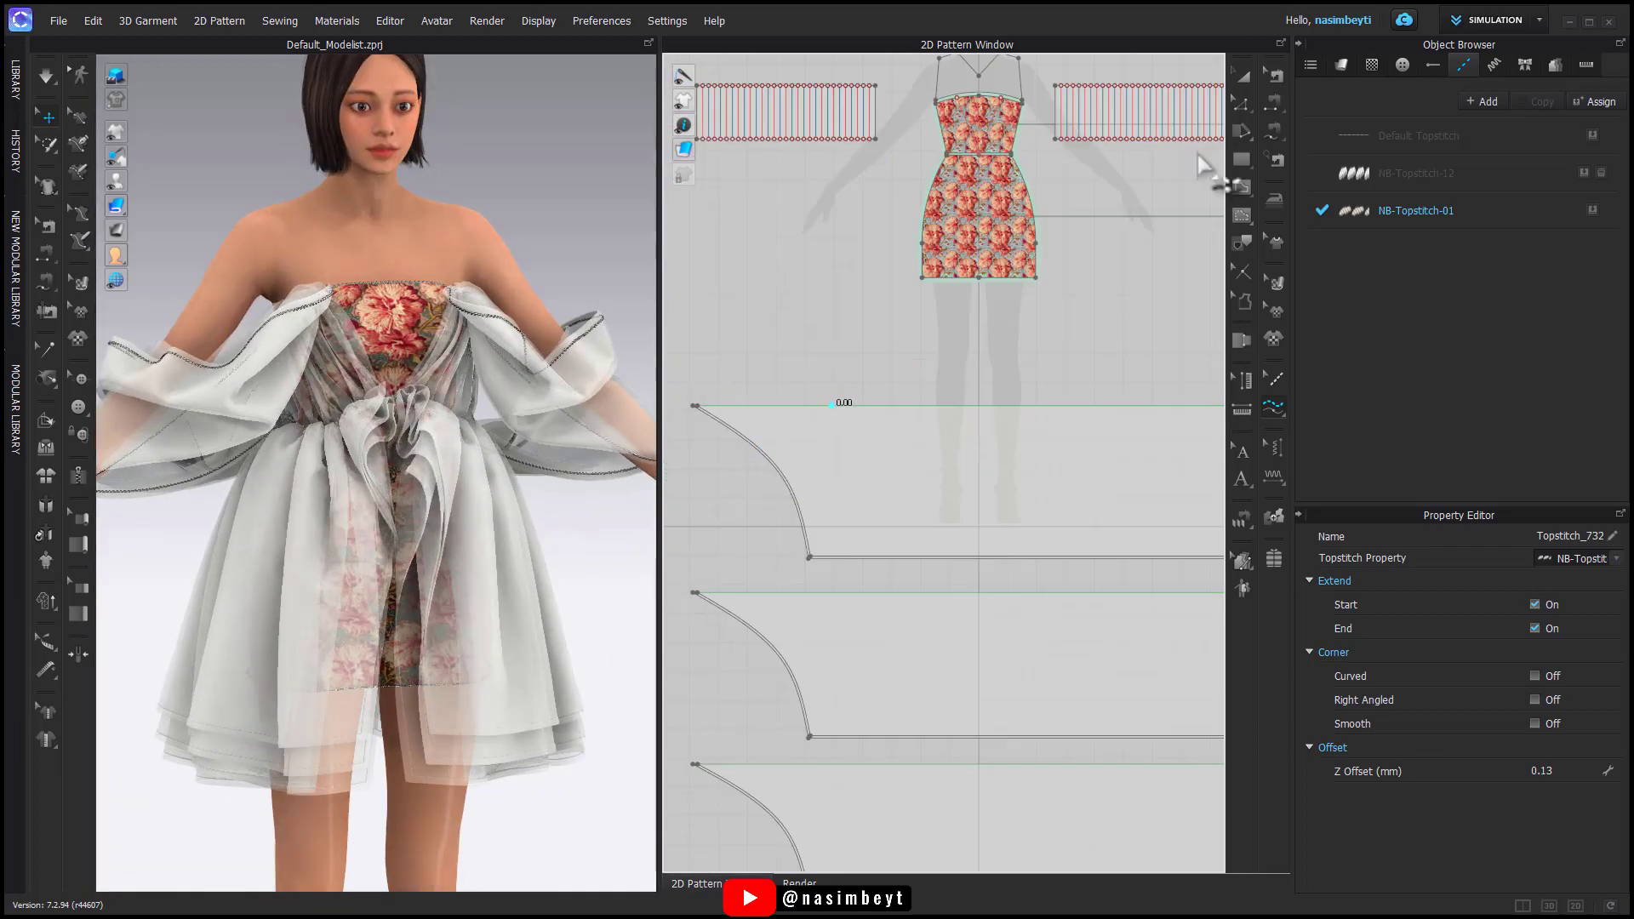
click(1243, 76)
scroll(817, 353, down, 4)
drag(902, 462, 903, 475)
drag(897, 555, 897, 565)
drag(886, 643, 886, 661)
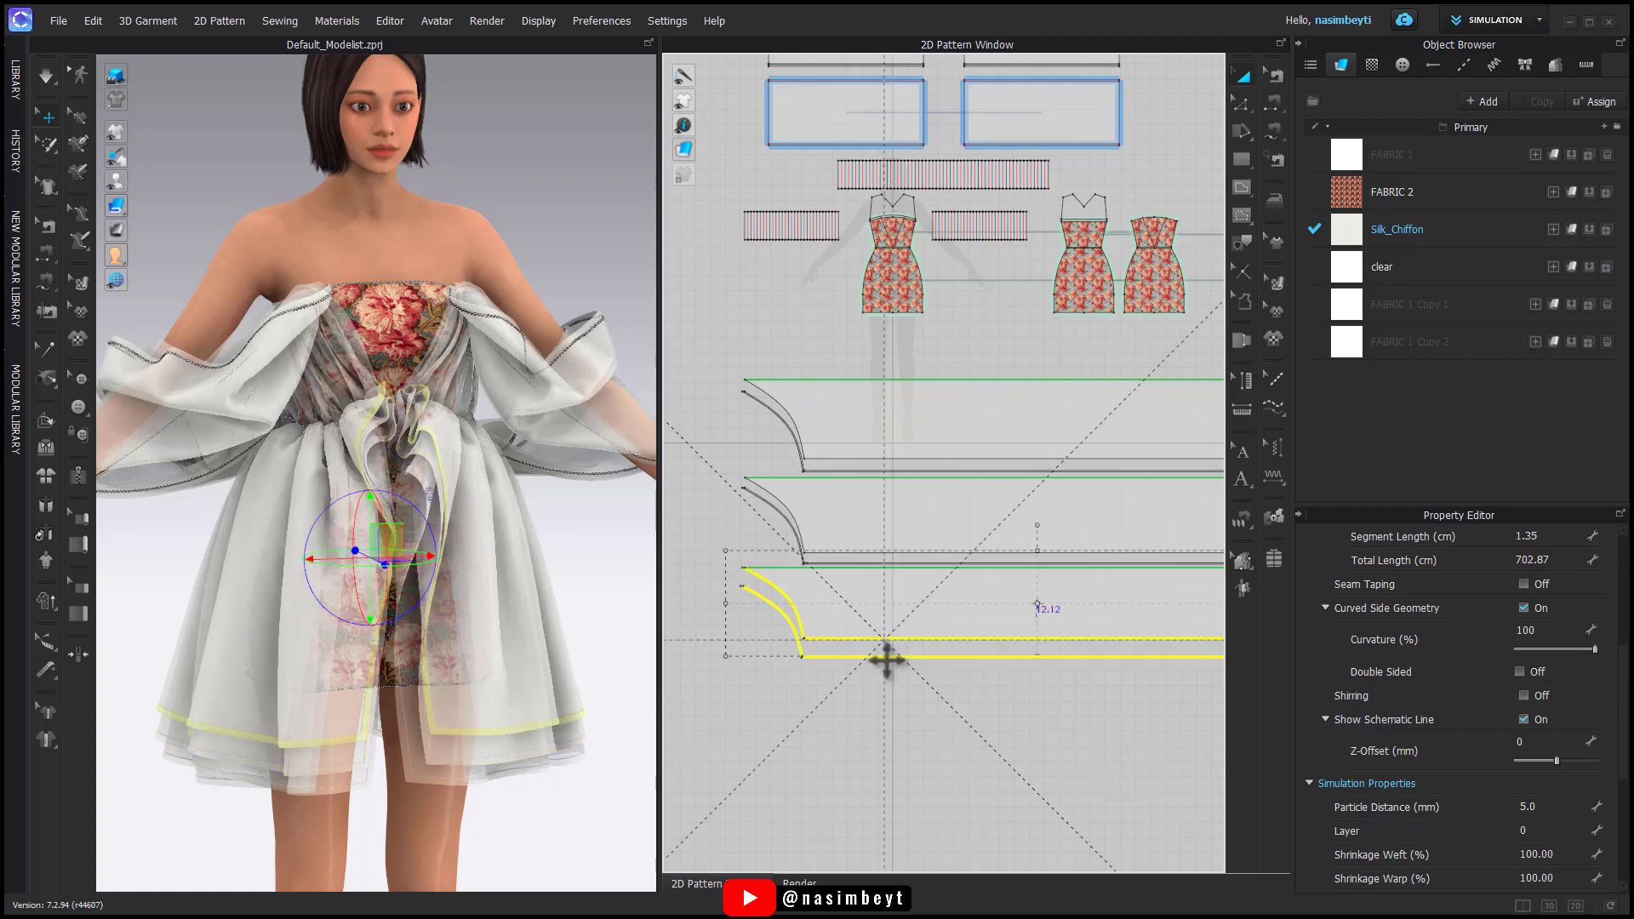
click(915, 694)
Step: Add free topstitches in NB-Topstitch-01 along the curved sides and lower edges of all three skirt layers
click(1273, 410)
scroll(944, 447, down, 4)
middle_drag(945, 446, 834, 447)
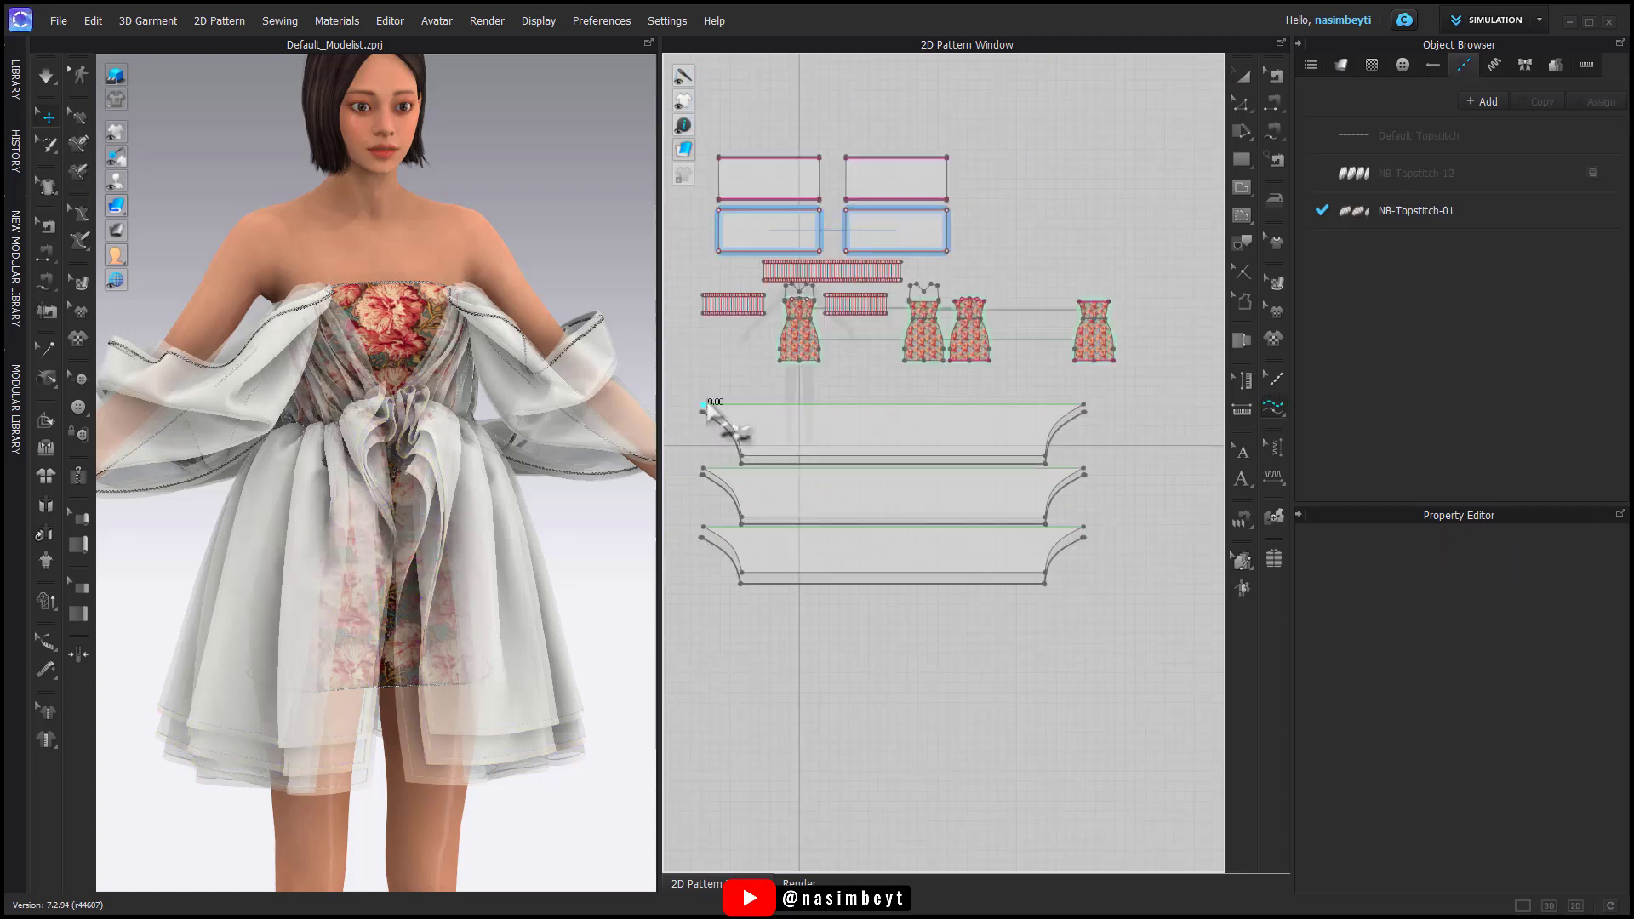
click(1086, 408)
click(703, 469)
click(1084, 469)
click(1056, 541)
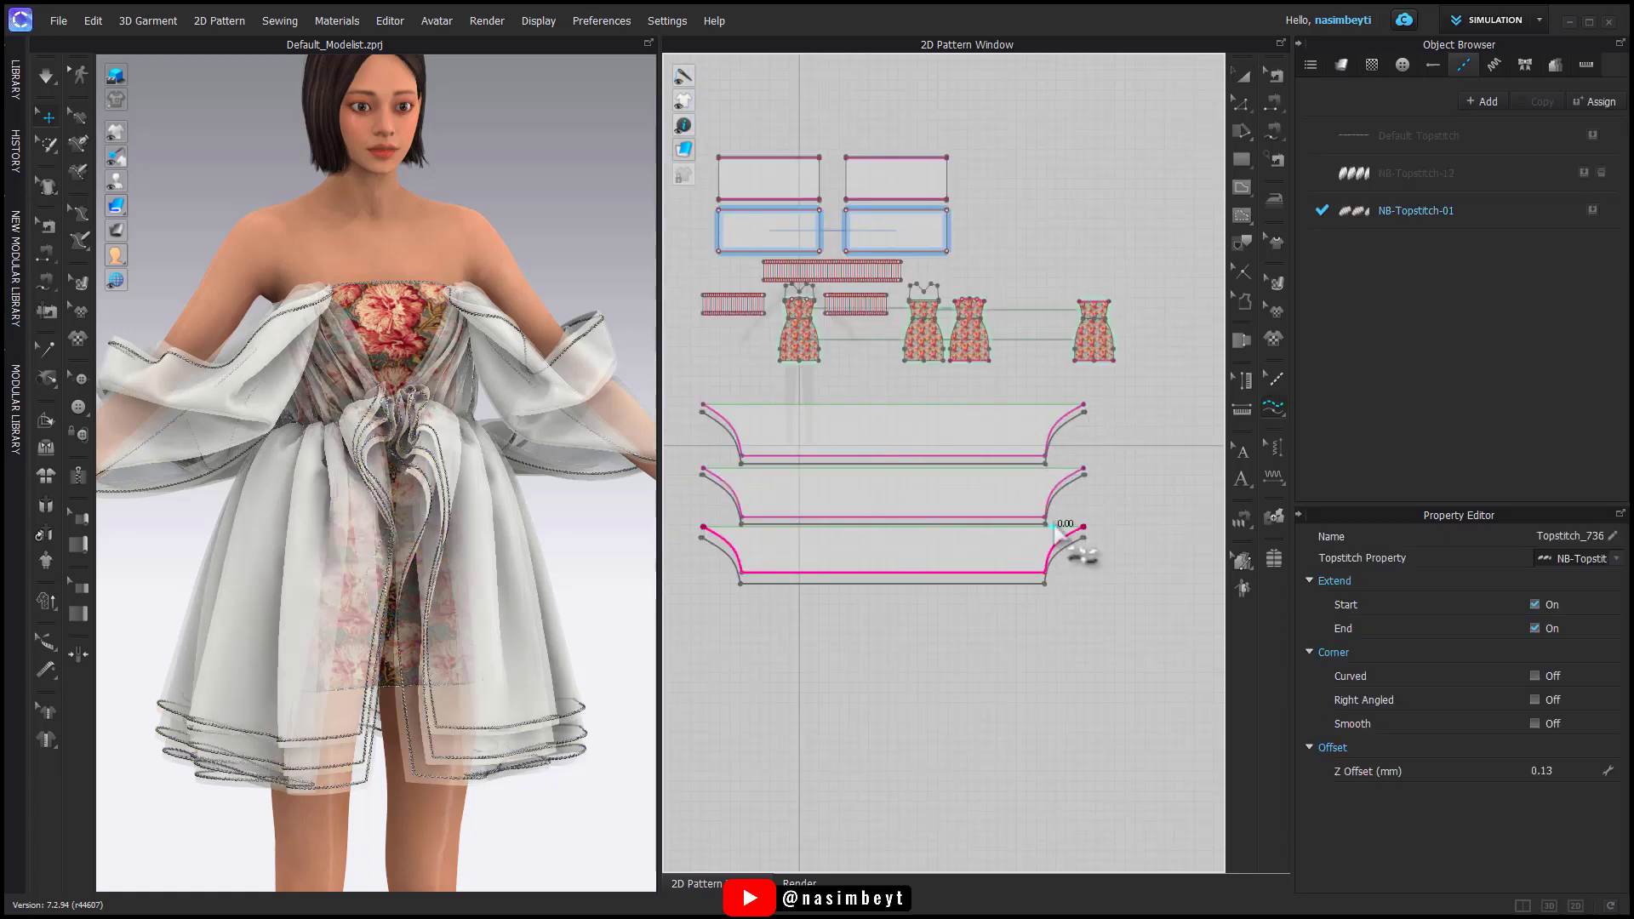
click(1243, 76)
click(894, 630)
Step: Set the front view, show the render, and examine the topstitched dress close up from front and back
right_click(614, 576)
click(657, 562)
right_drag(572, 524, 572, 590)
key(2)
click(812, 882)
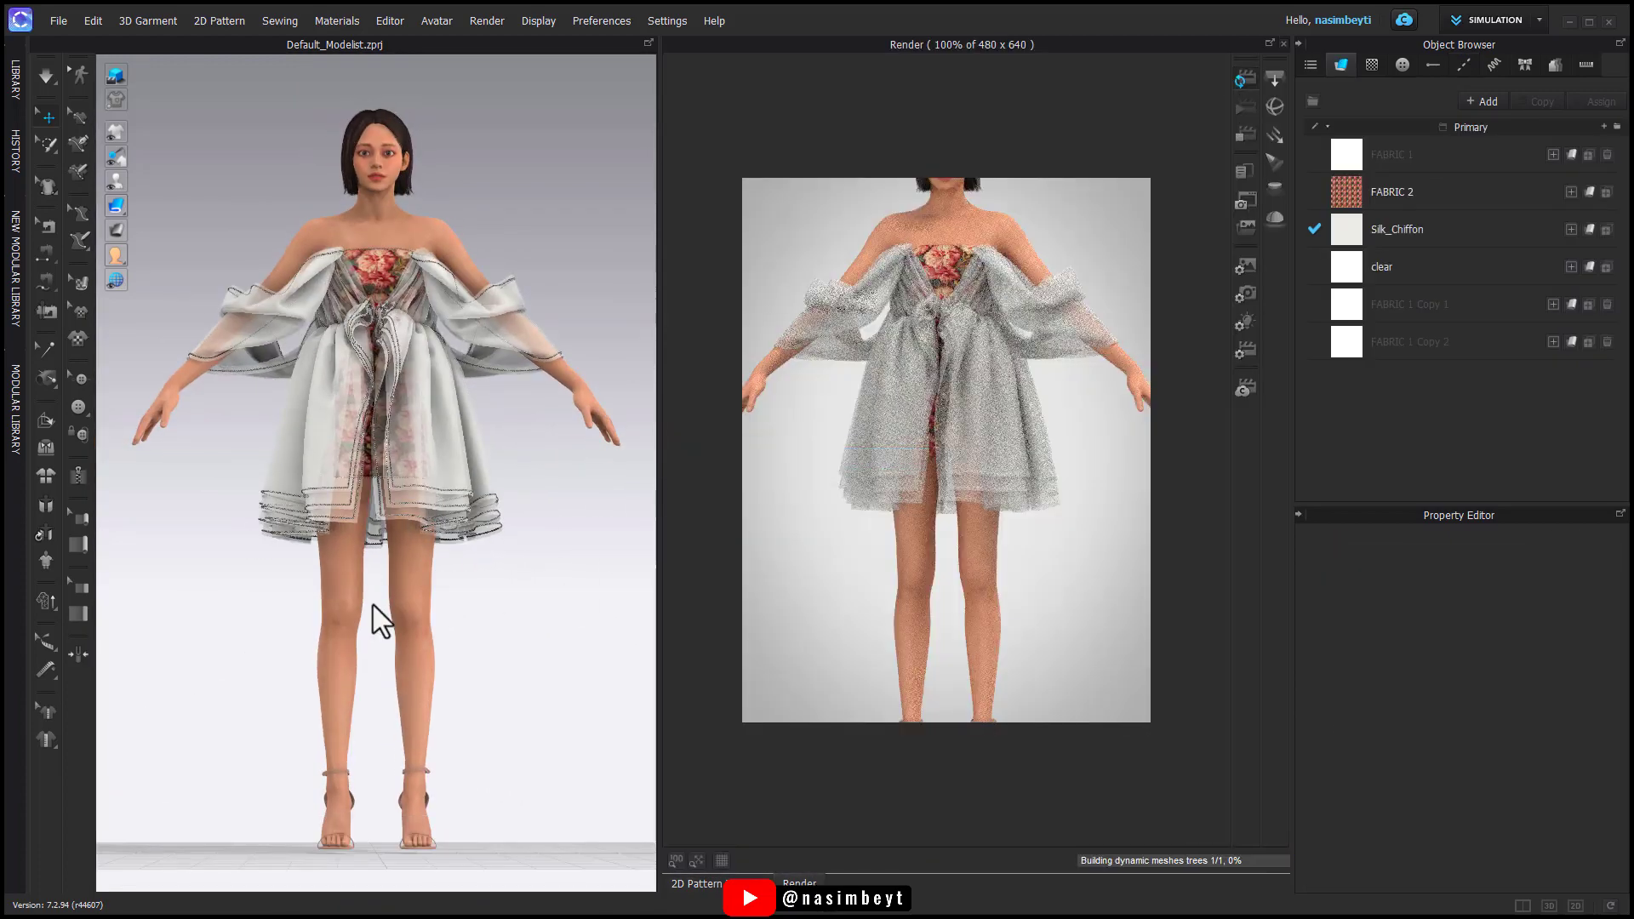
scroll(274, 841, up, 5)
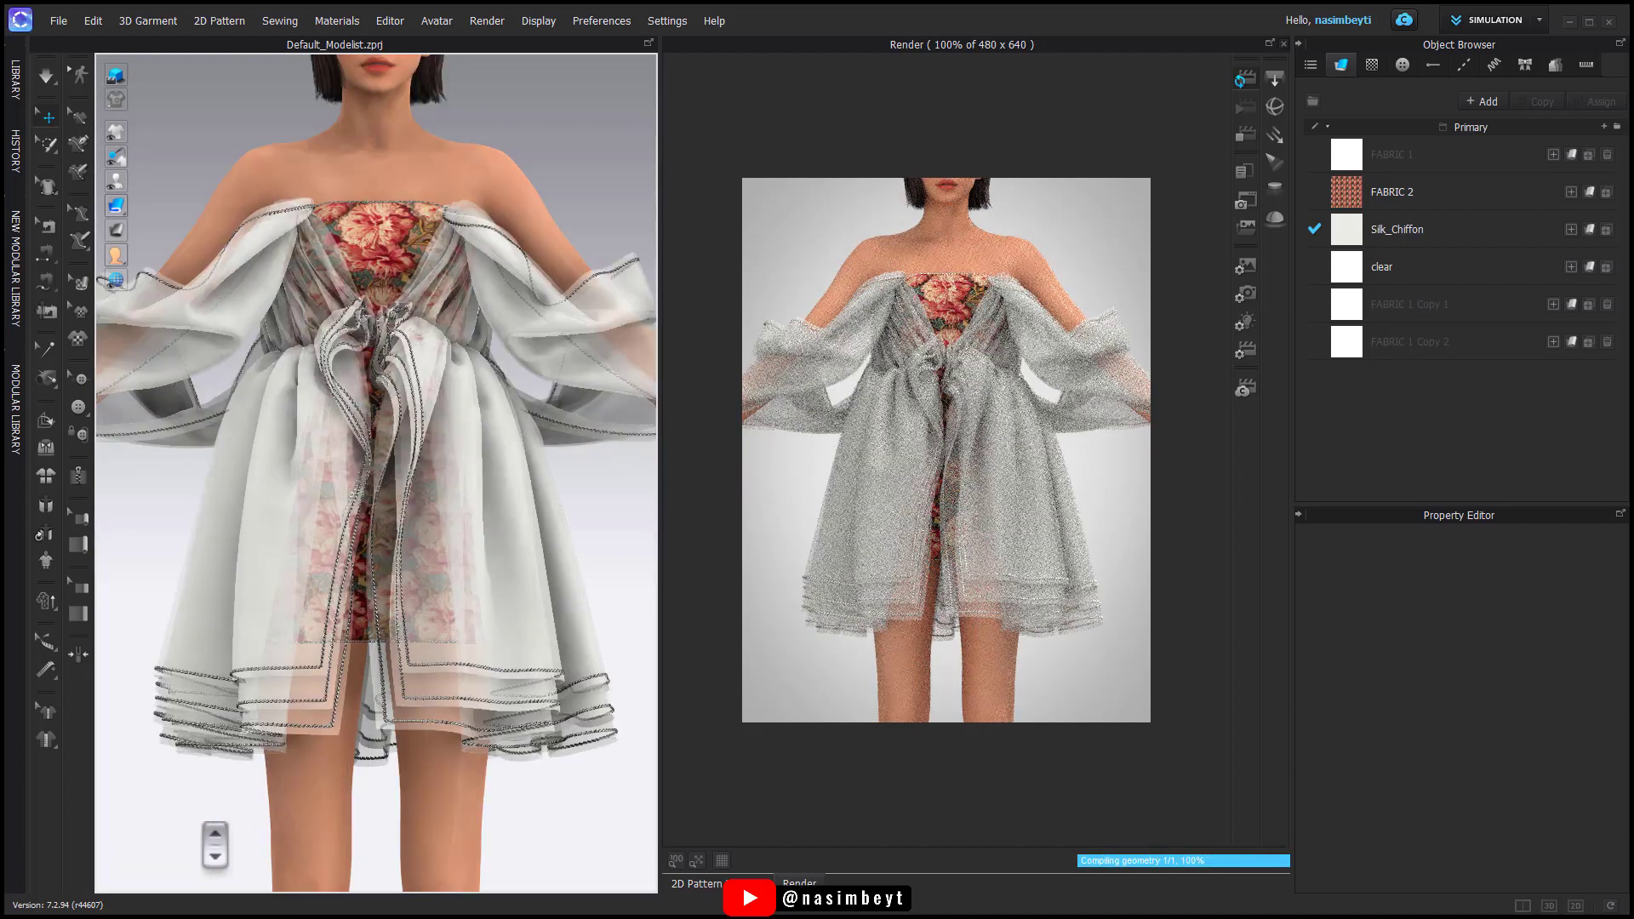
right_drag(194, 826, 470, 804)
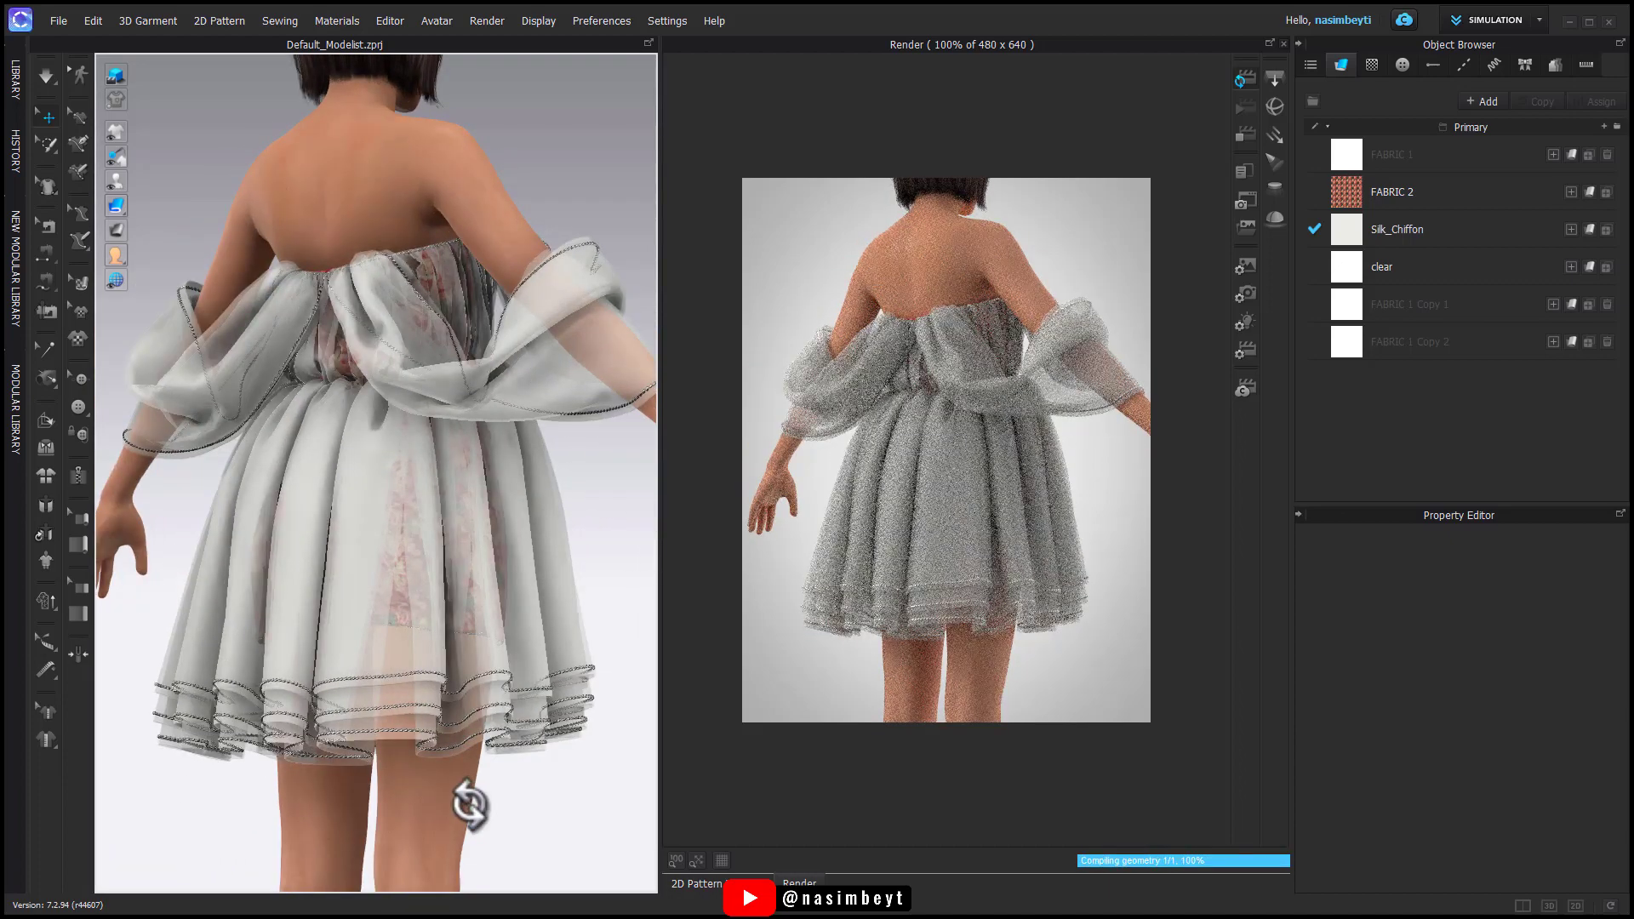
Step: Return to the 2D patterns, turn off high-quality 3D rendering and set the front view
click(697, 884)
click(117, 78)
right_click(540, 140)
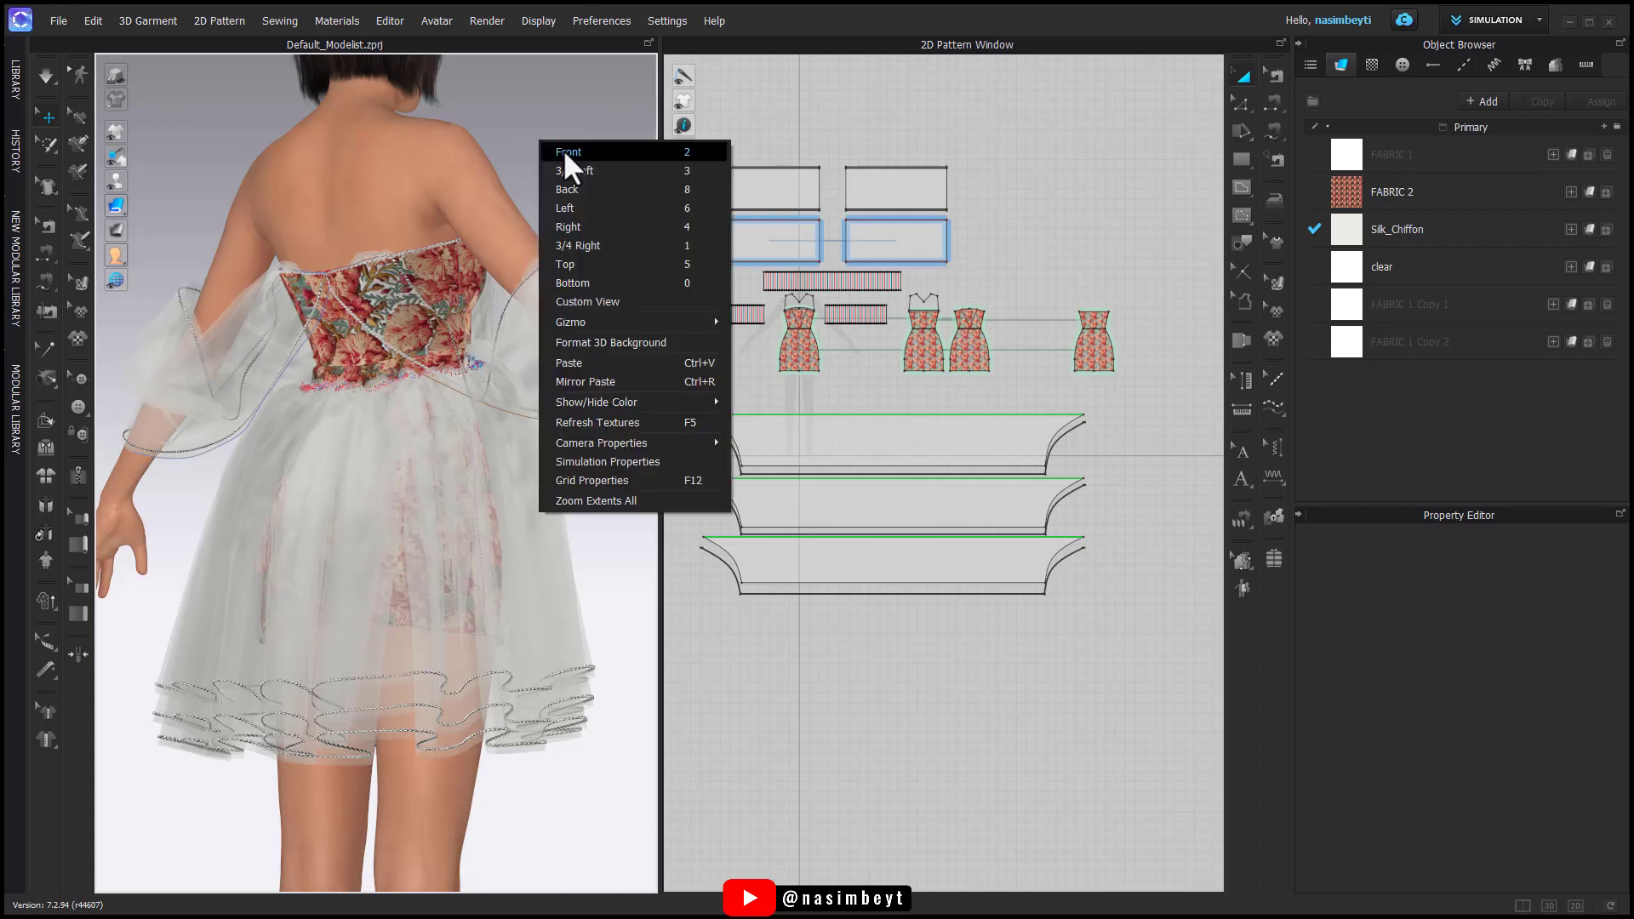
click(563, 152)
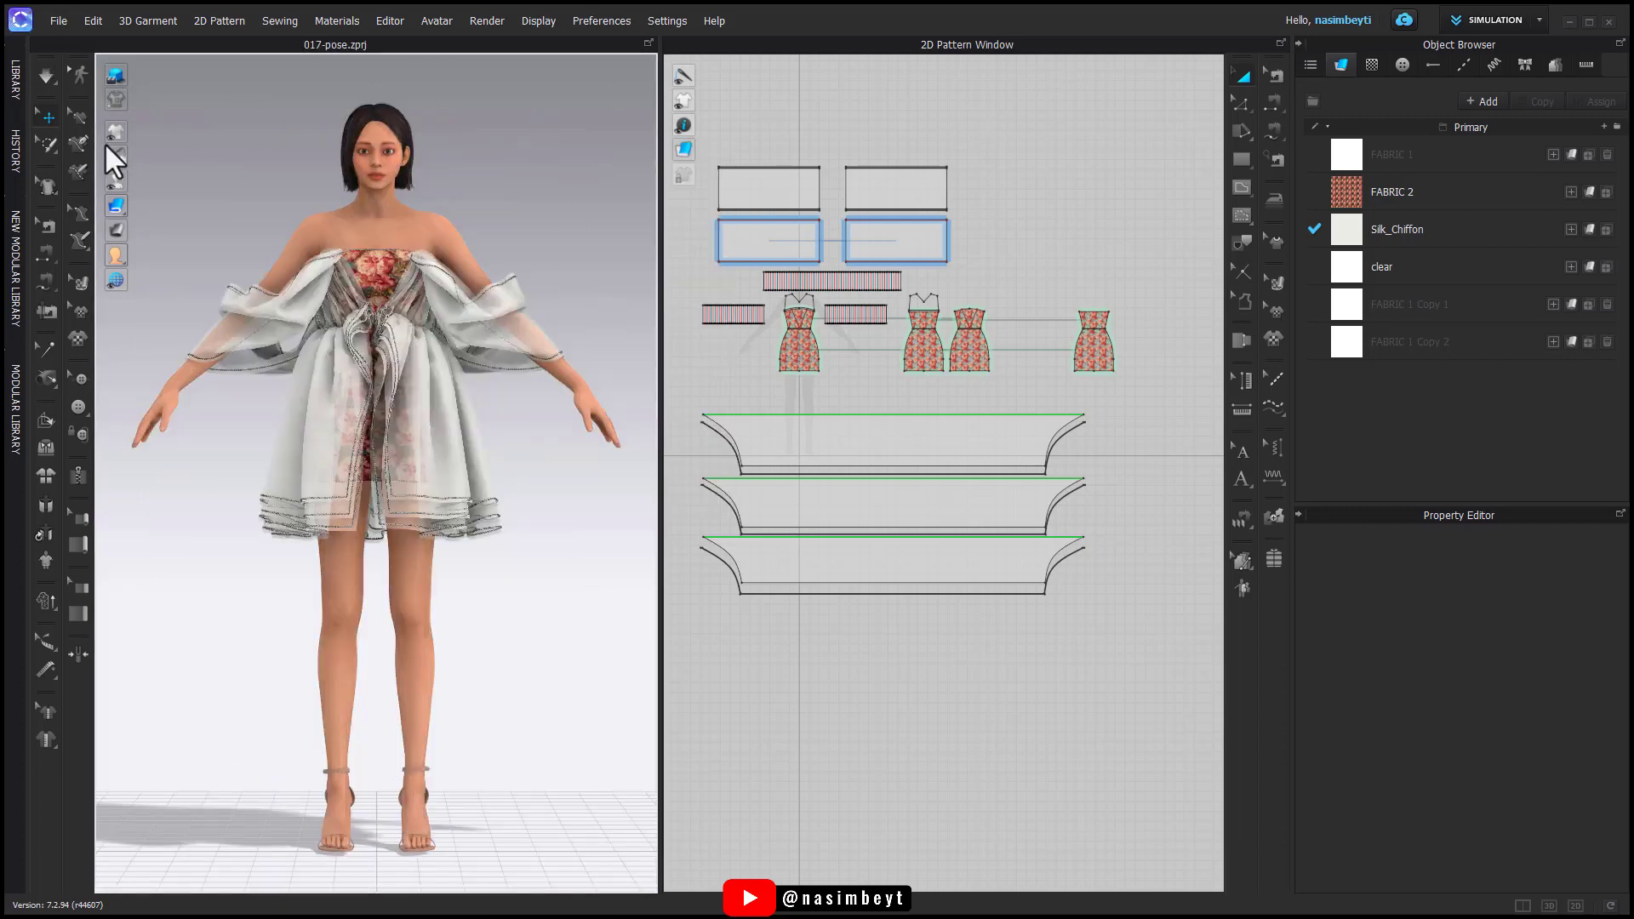
Step: Try to apply the walking pose with one hand raised to the head from the Library's avatar poses
click(16, 78)
click(66, 134)
double_click(196, 356)
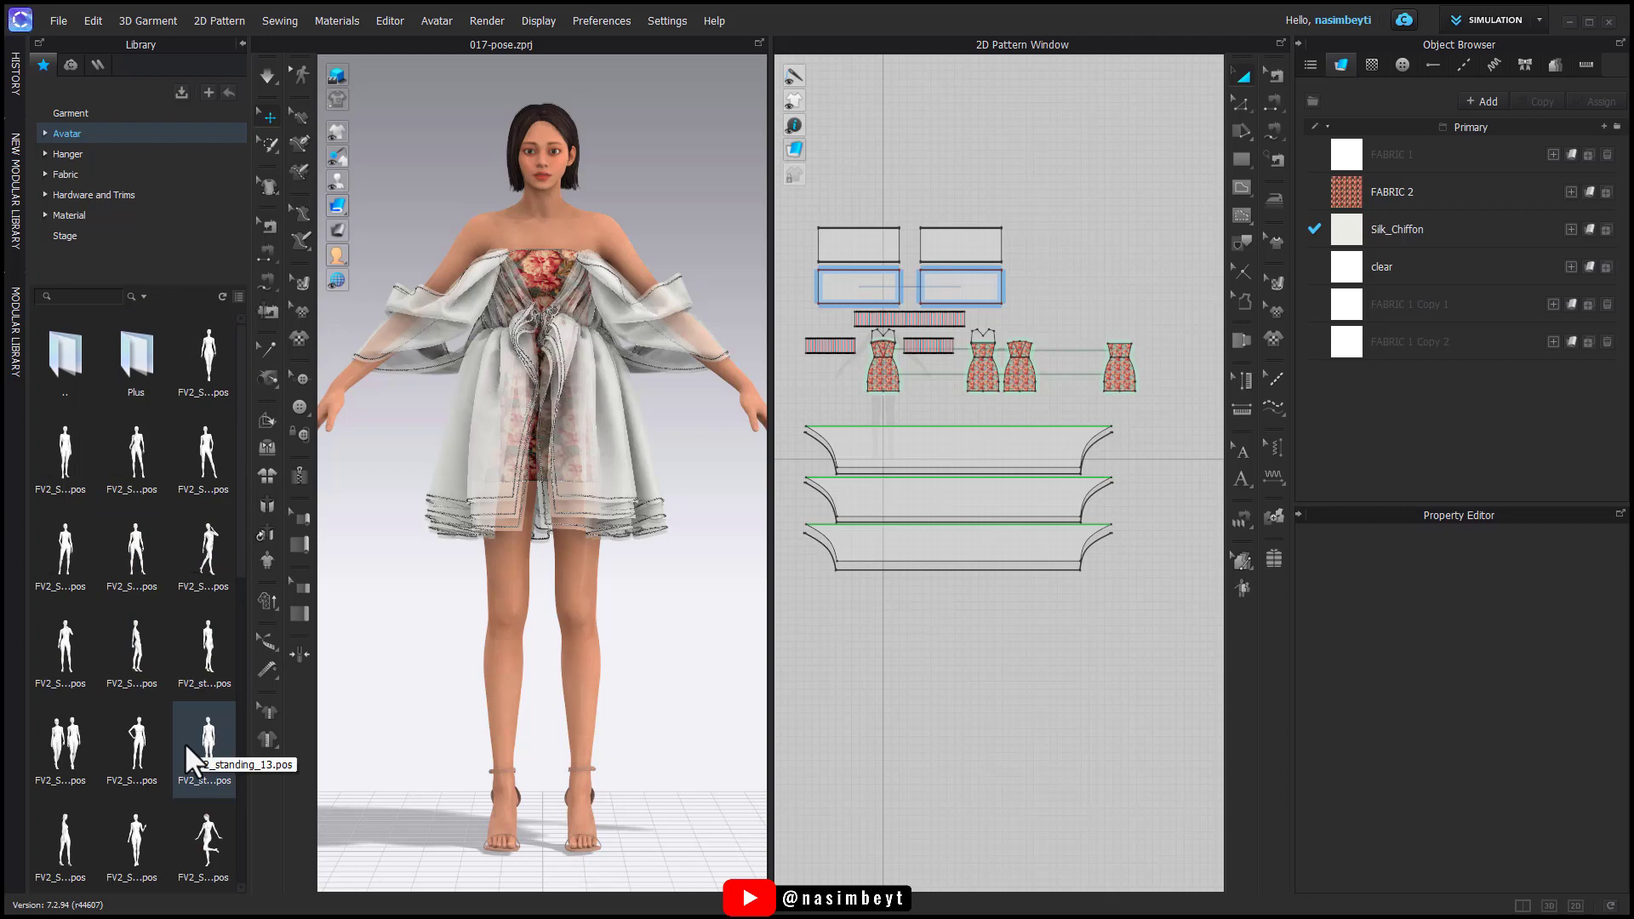
double_click(209, 552)
click(831, 522)
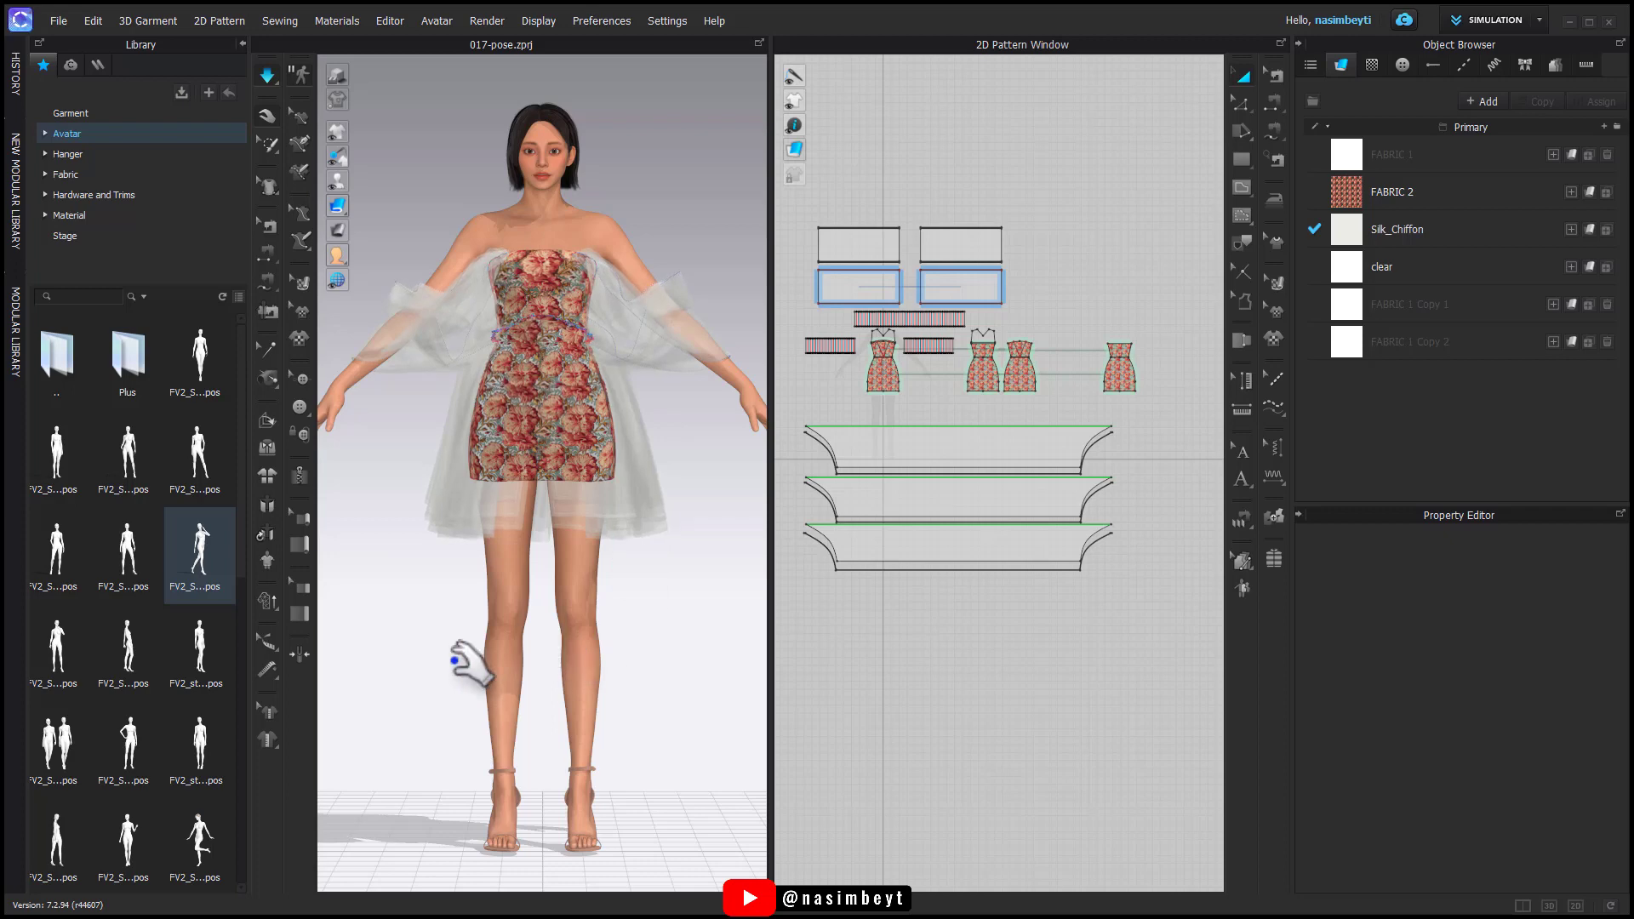
right_drag(507, 660, 582, 662)
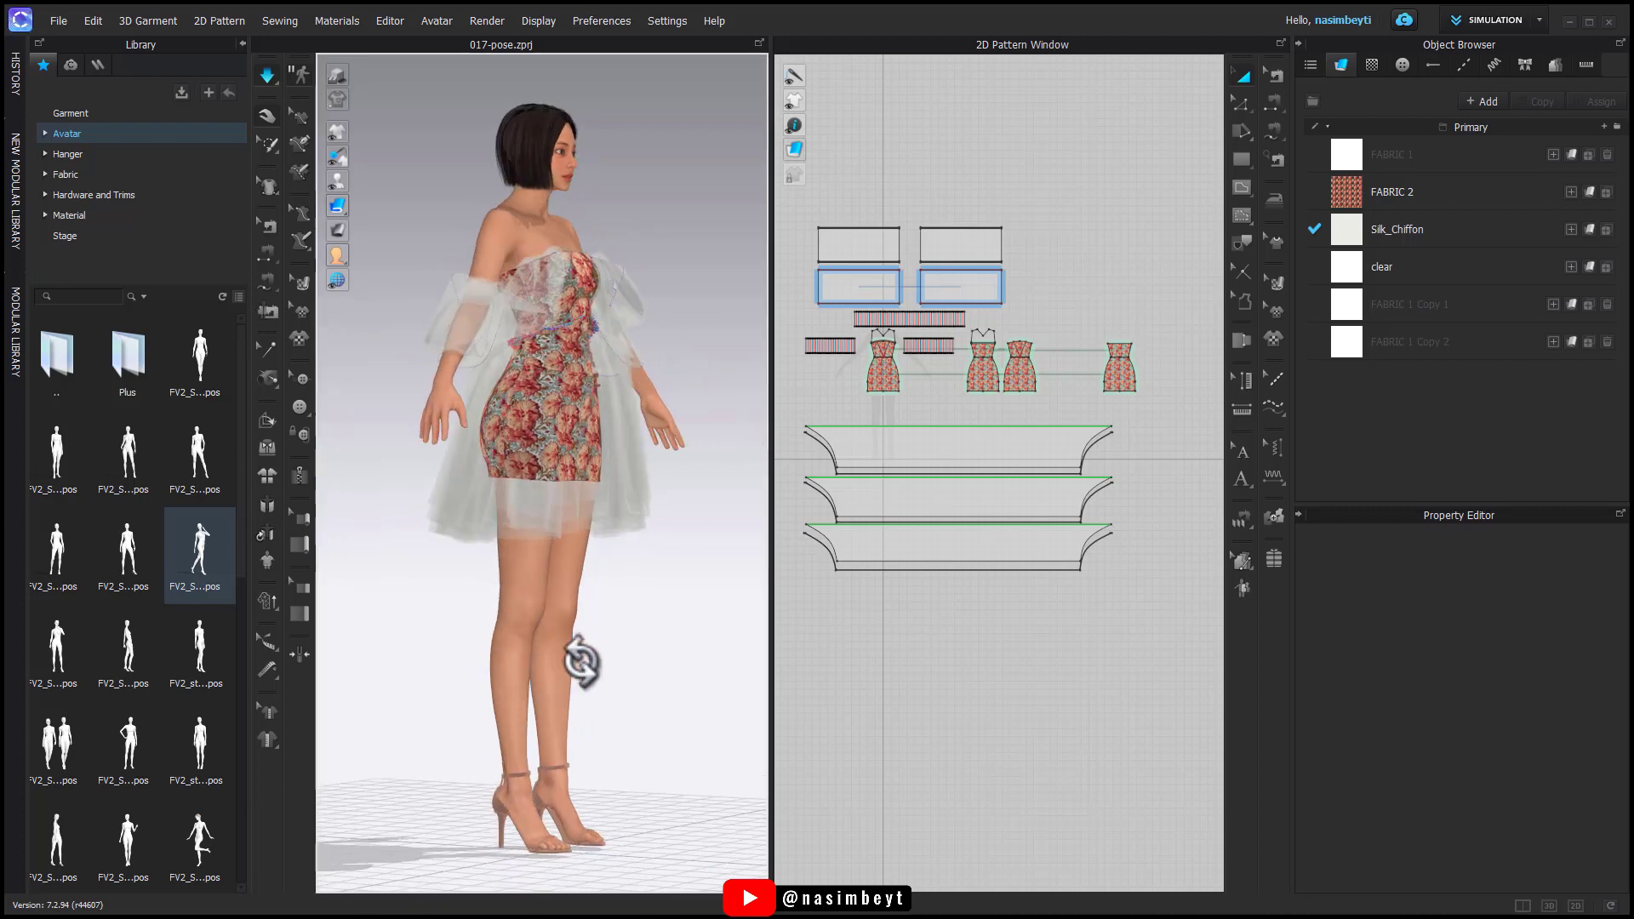
right_drag(620, 584, 508, 639)
Step: Set the particle distance of all patterns to 12 mm and apply the raised-hand pose to the avatar
key(ctrl+a)
click(1549, 729)
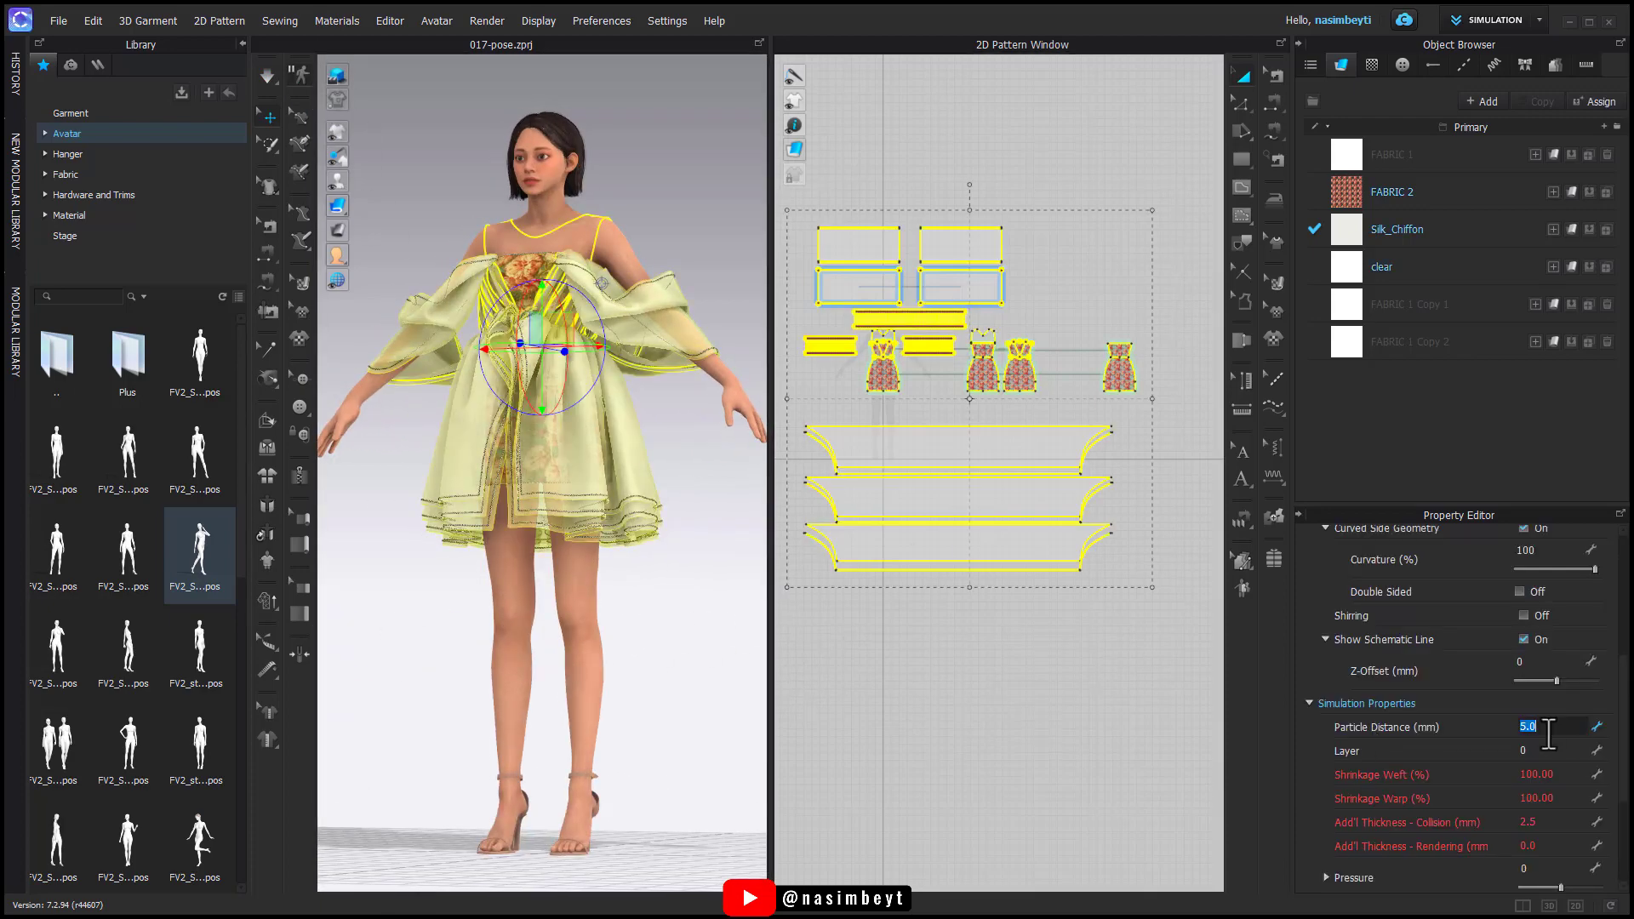
text(12)
key(Return)
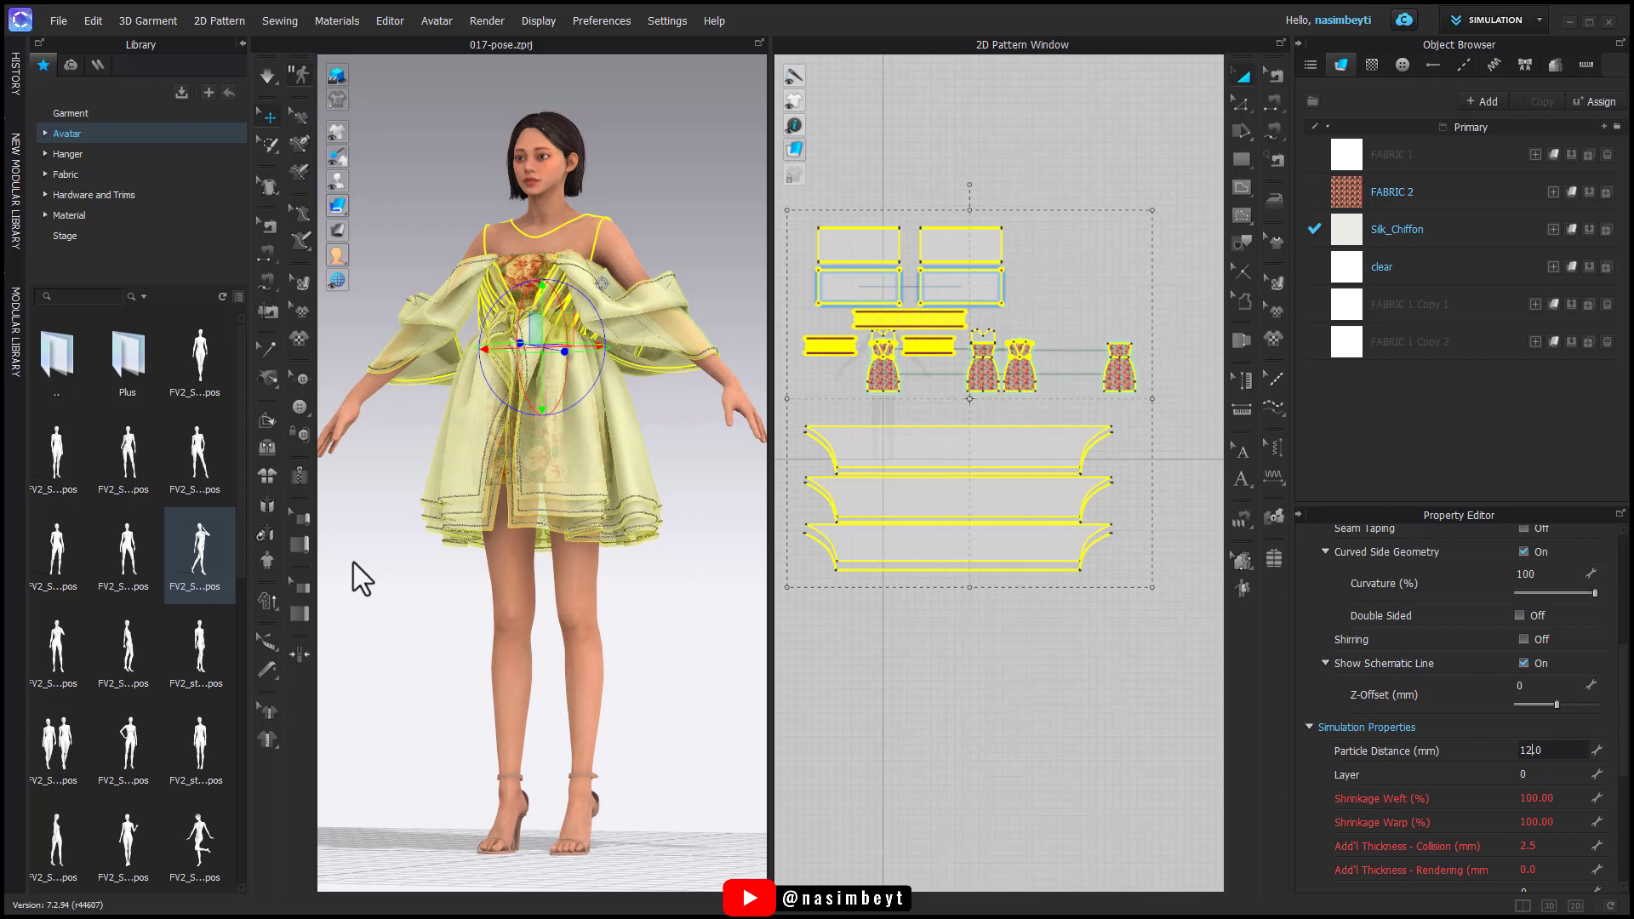
click(829, 530)
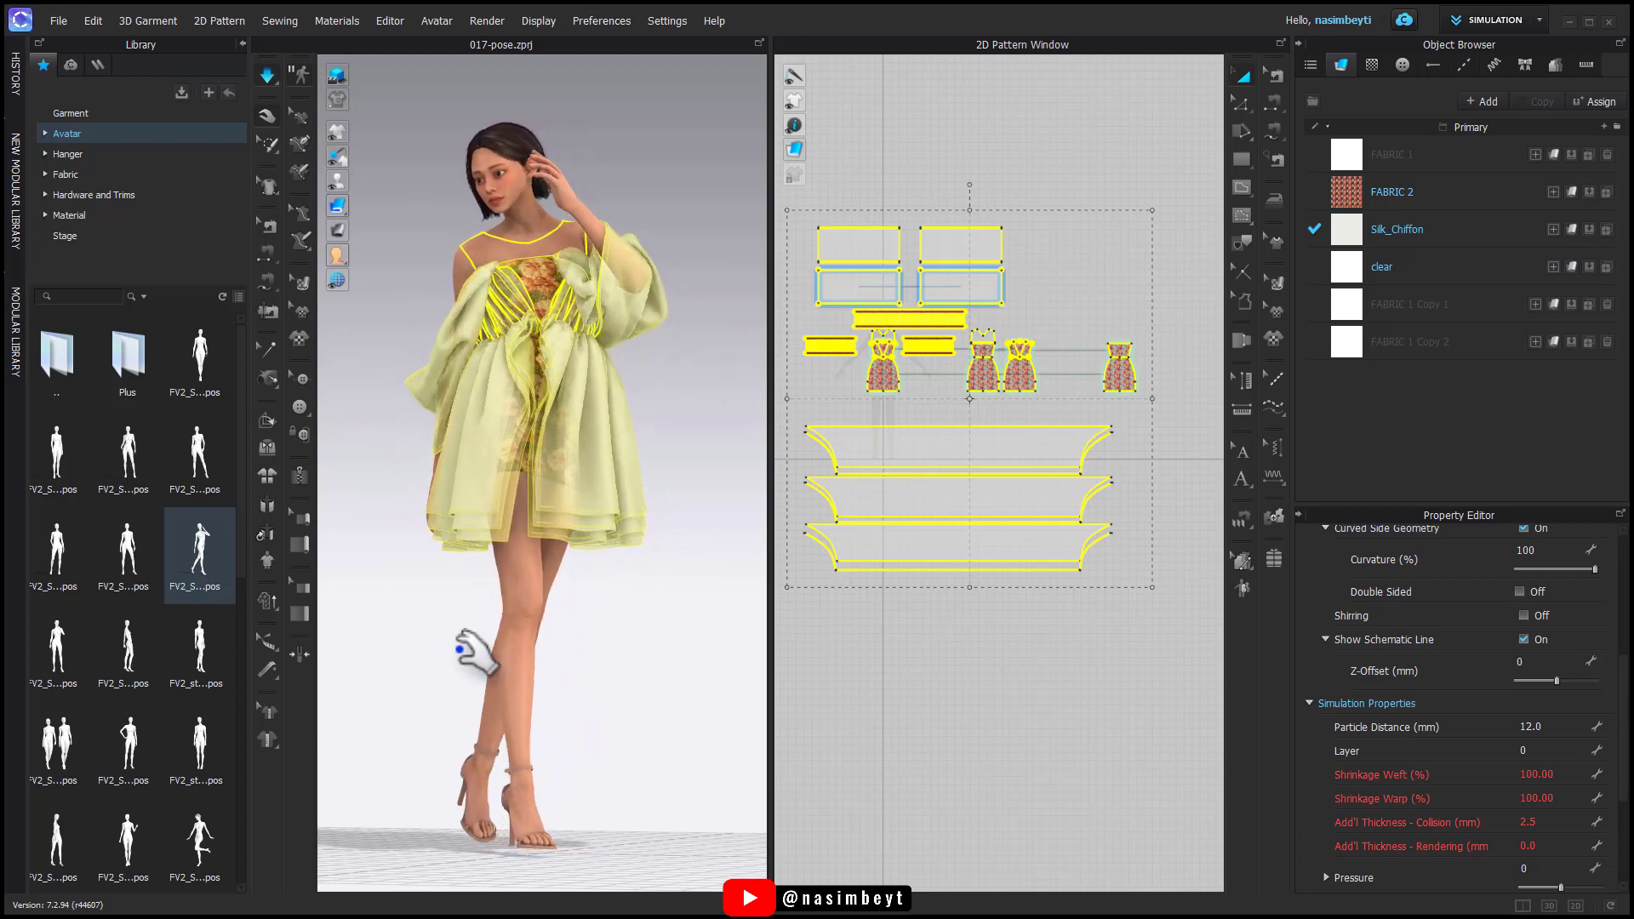
Step: Close the Library, stop the simulation, clear the selection and show the posed avatar from the front
right_drag(440, 661, 1148, 667)
click(243, 44)
key(space)
click(519, 519)
right_click(532, 601)
click(584, 237)
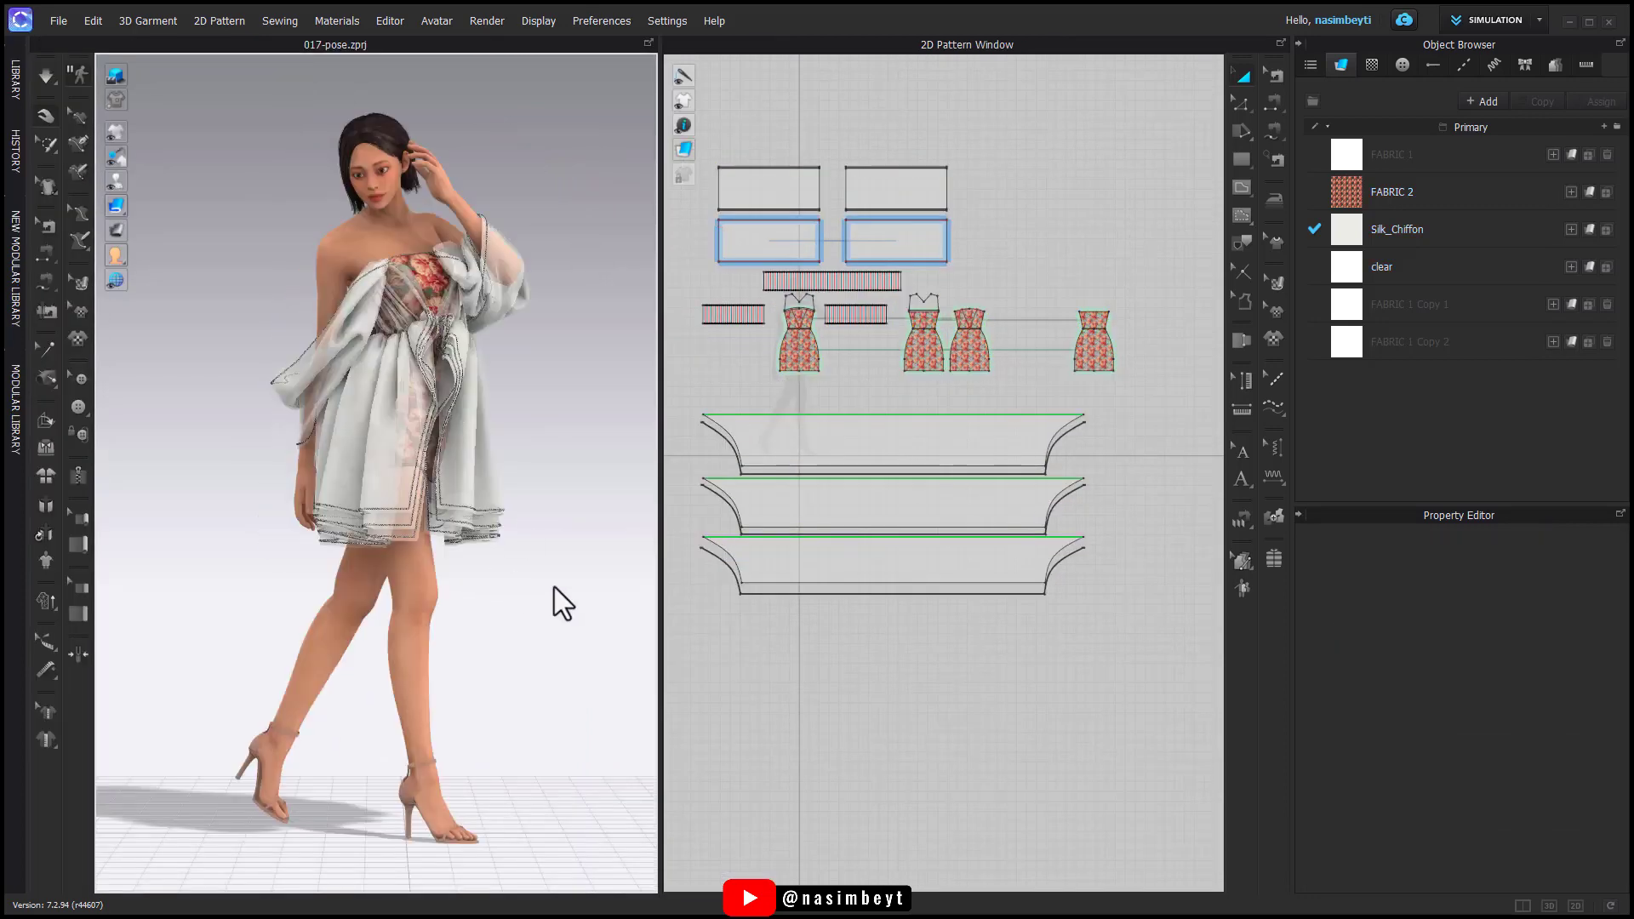
mouse_move(554, 587)
right_down()
mouse_move(508, 587)
mouse_move(547, 583)
right_up()
Step: Start an interactive render of the posed avatar and frame the dress closer in the view
click(481, 21)
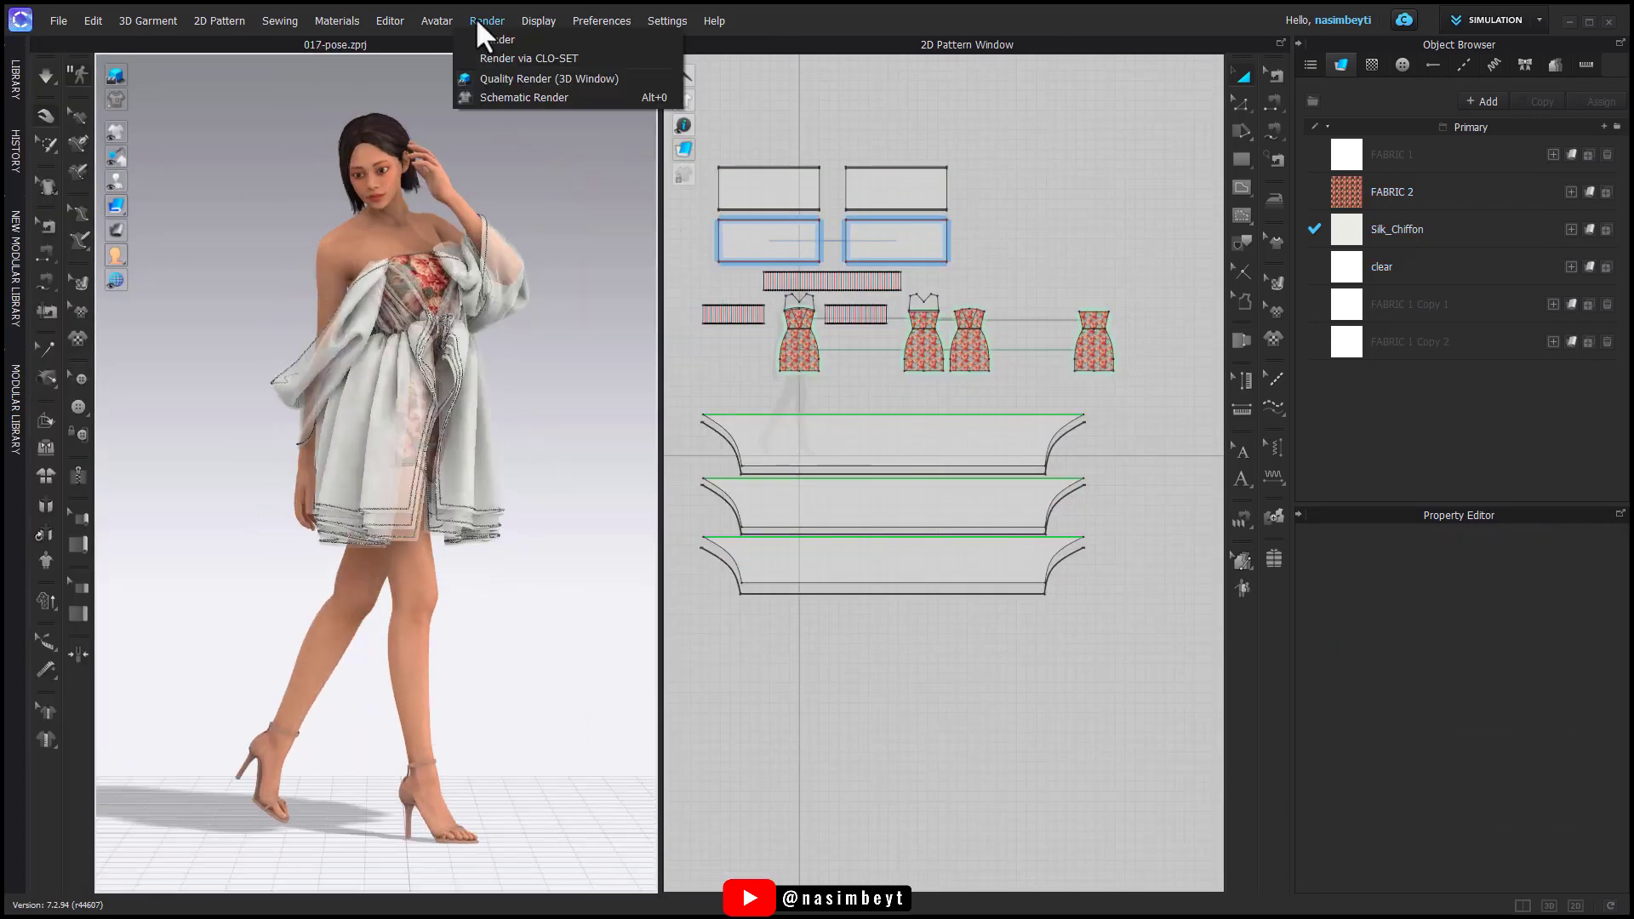
click(498, 39)
click(1244, 78)
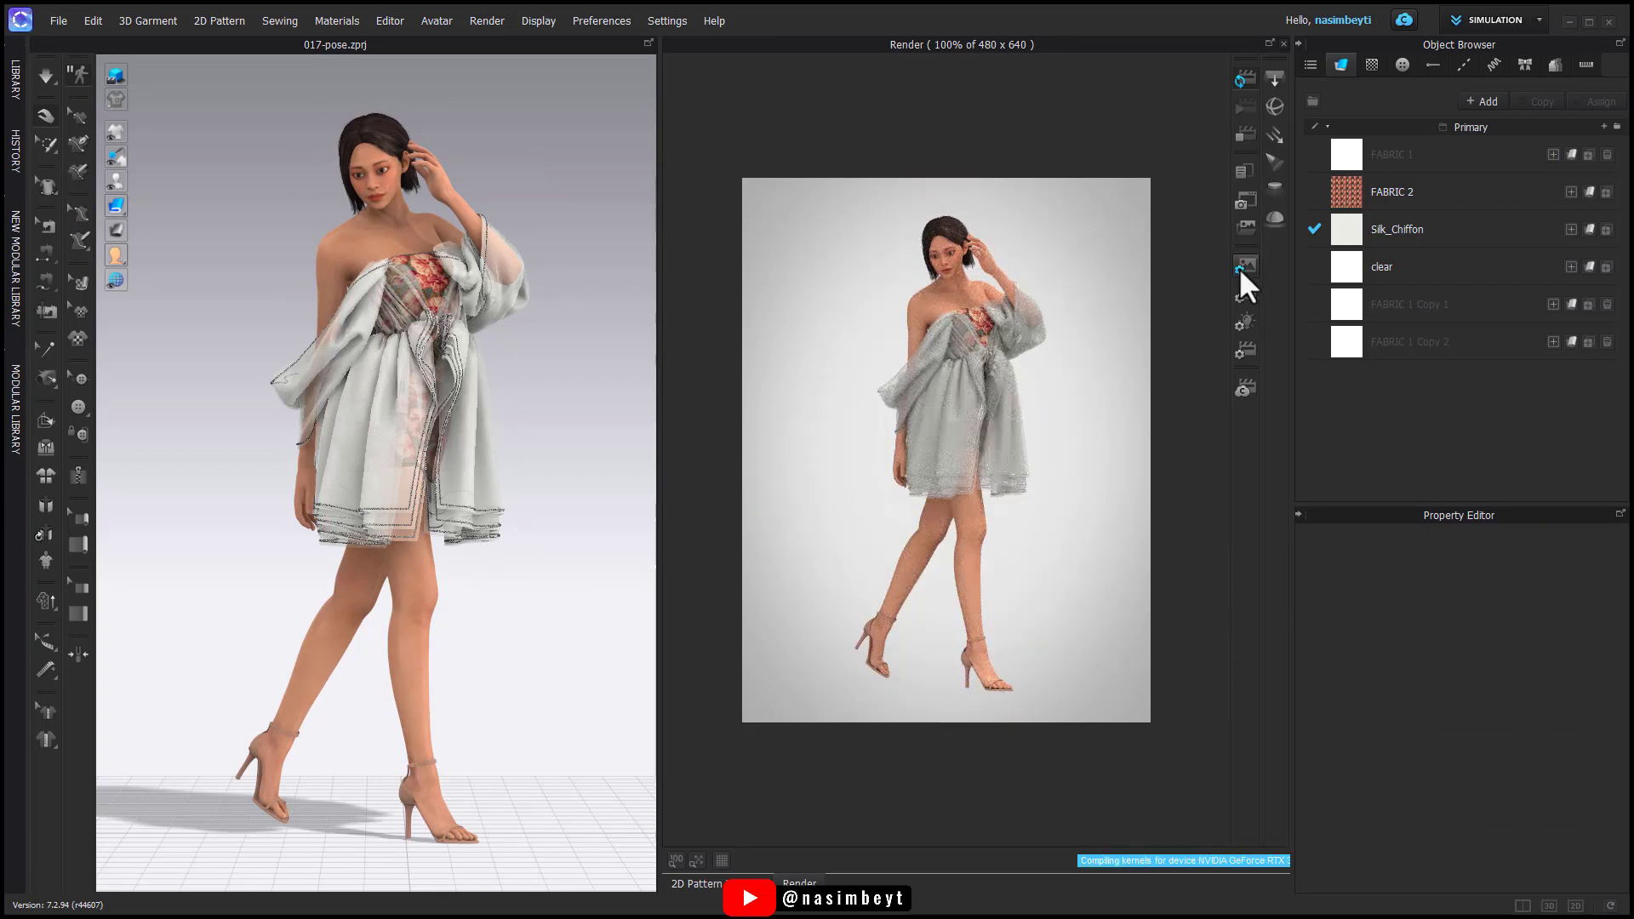
scroll(511, 498, up, 5)
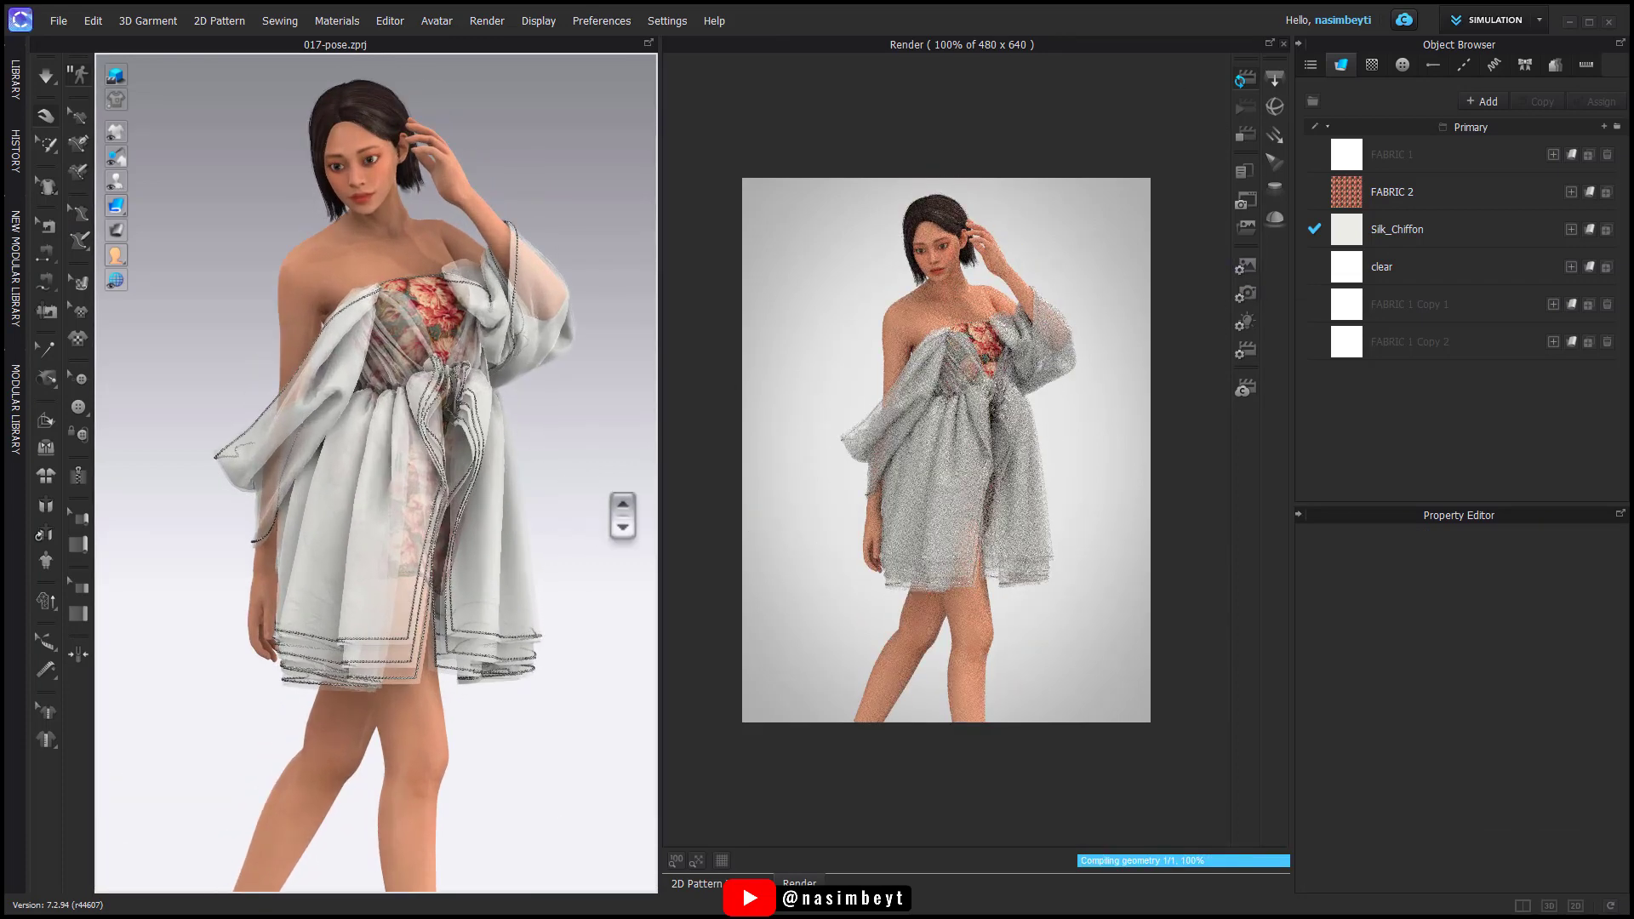
right_drag(623, 515, 606, 481)
scroll(596, 481, up, 2)
middle_drag(569, 479, 559, 511)
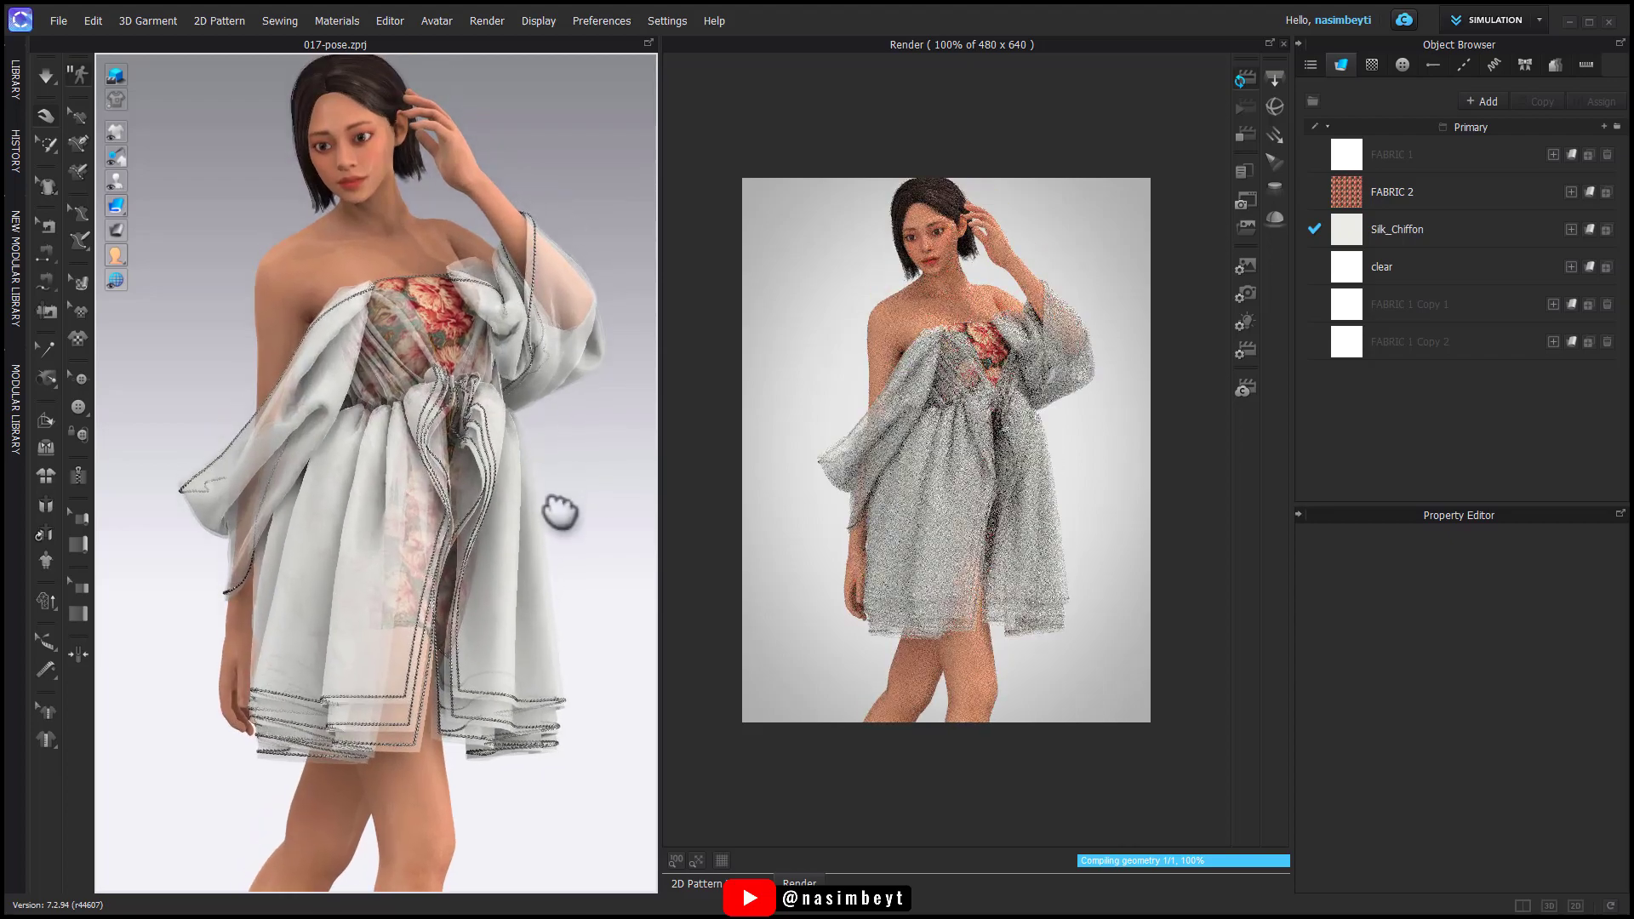